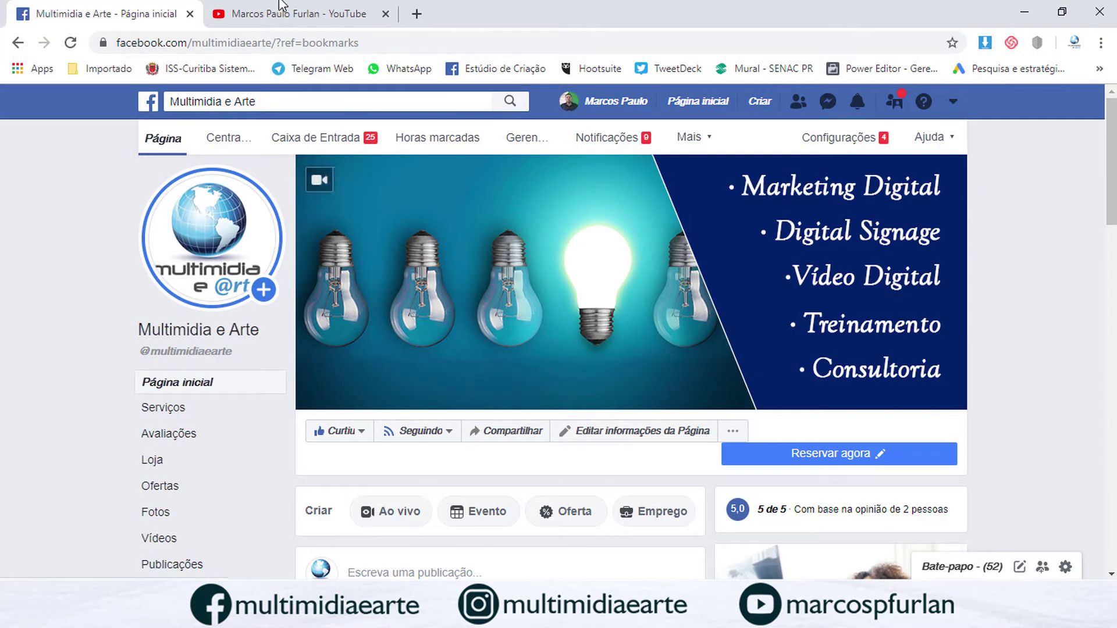
Step: Look through the YouTube channel's uploaded videos for the earlier After Effects tutorials
click(279, 12)
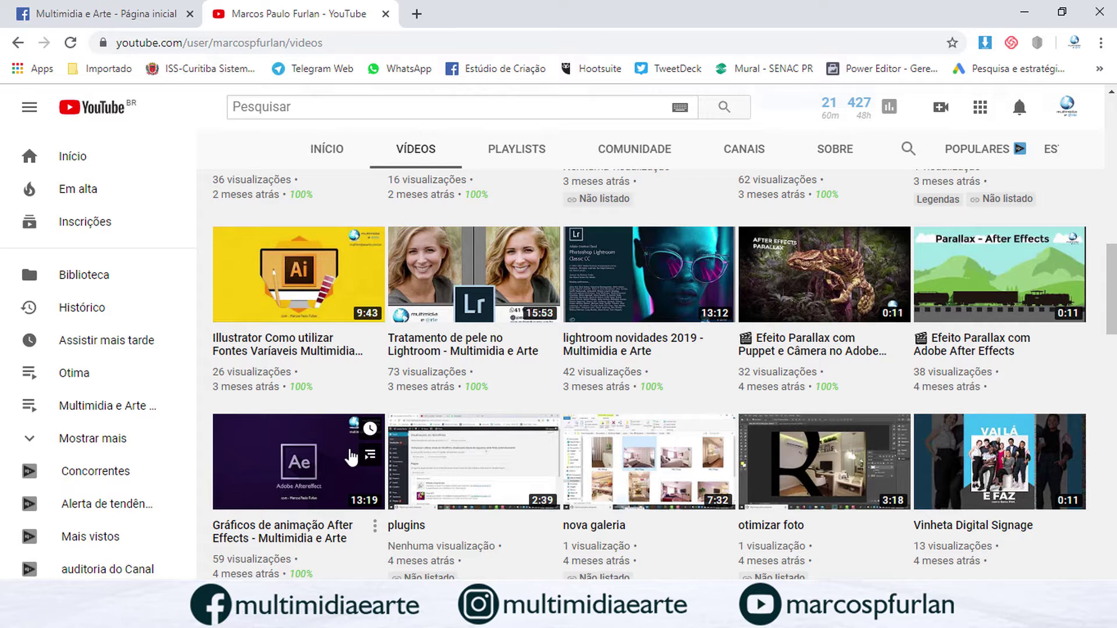
scroll(274, 383, down, 1)
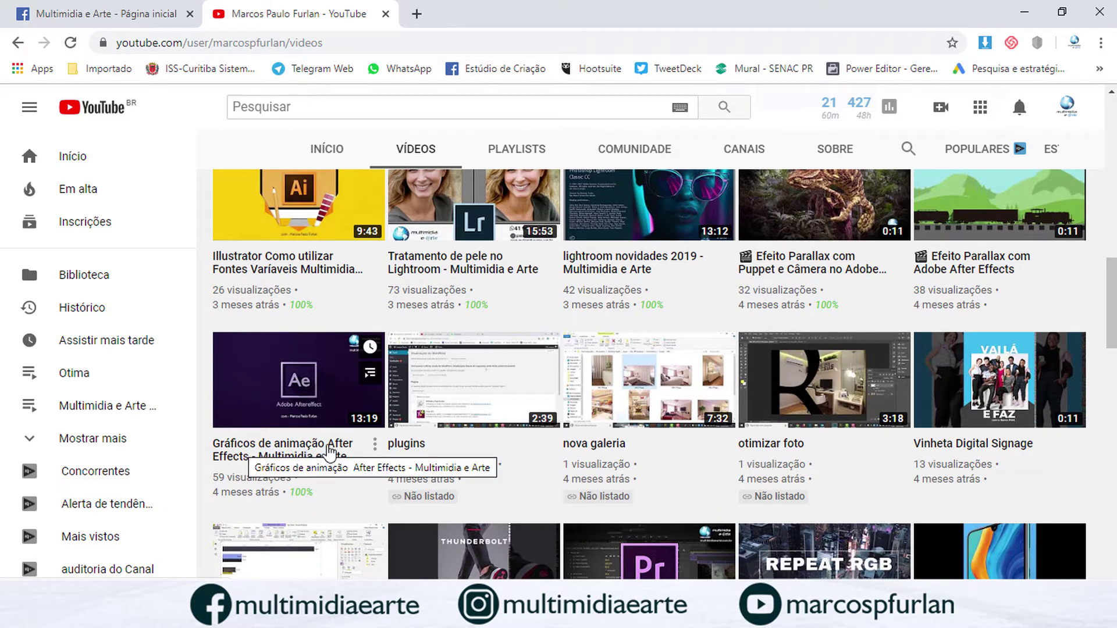
scroll(474, 396, down, 2)
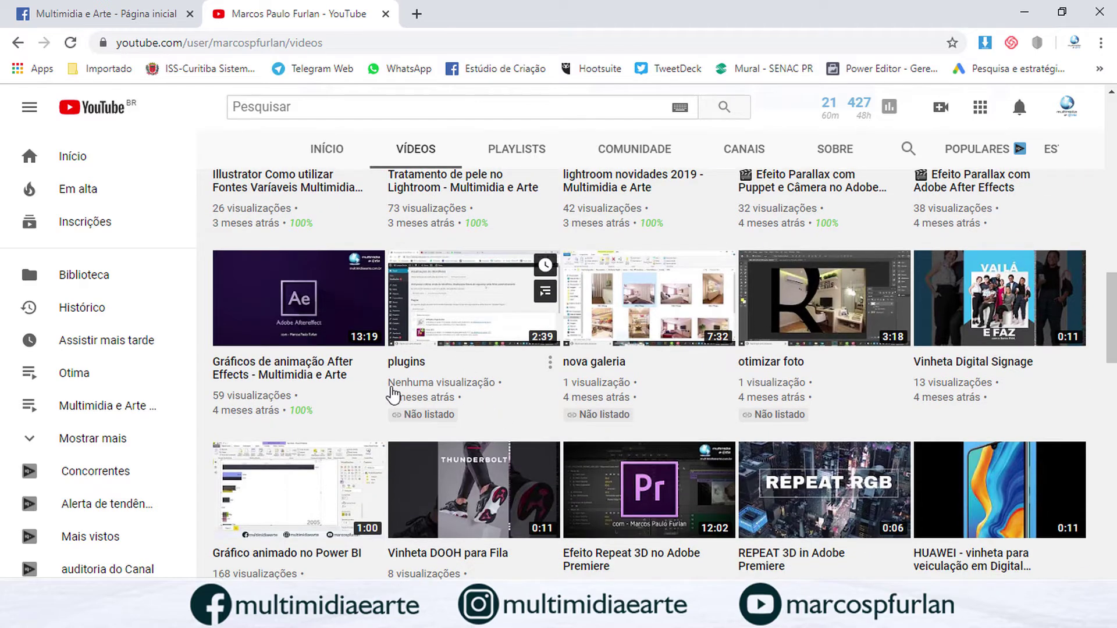
scroll(352, 385, up, 12)
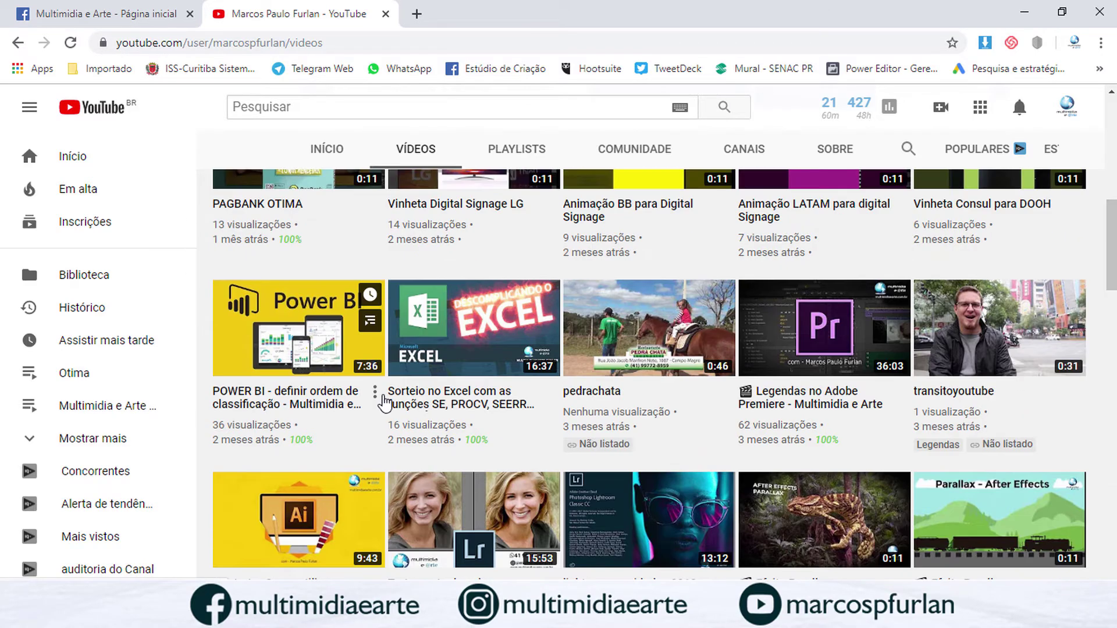
scroll(379, 403, up, 4)
scroll(379, 407, down, 10)
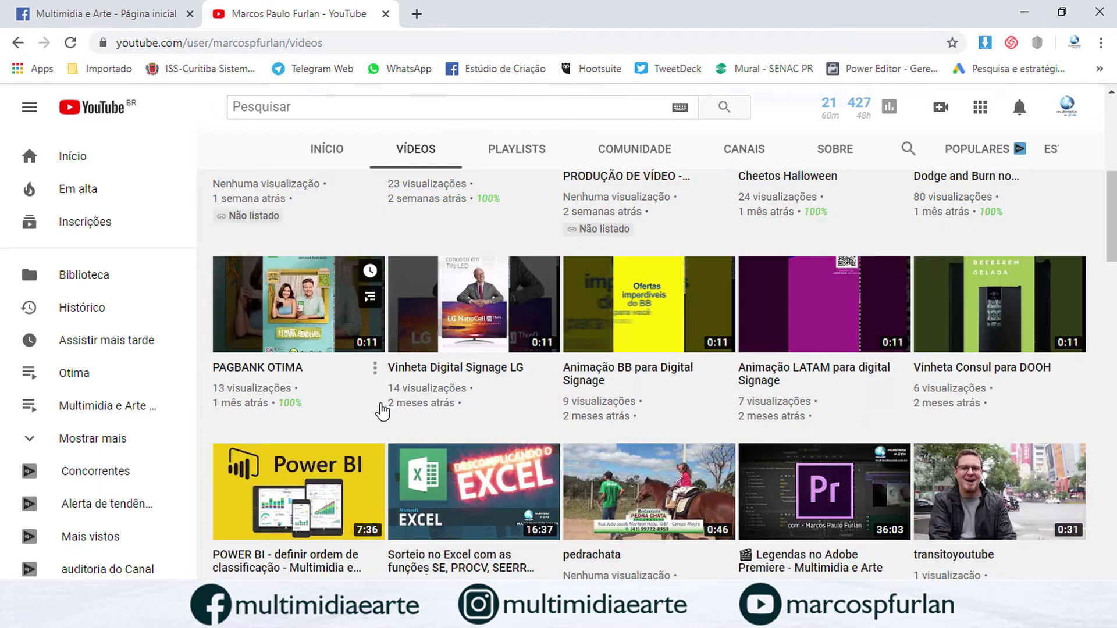
scroll(384, 422, down, 11)
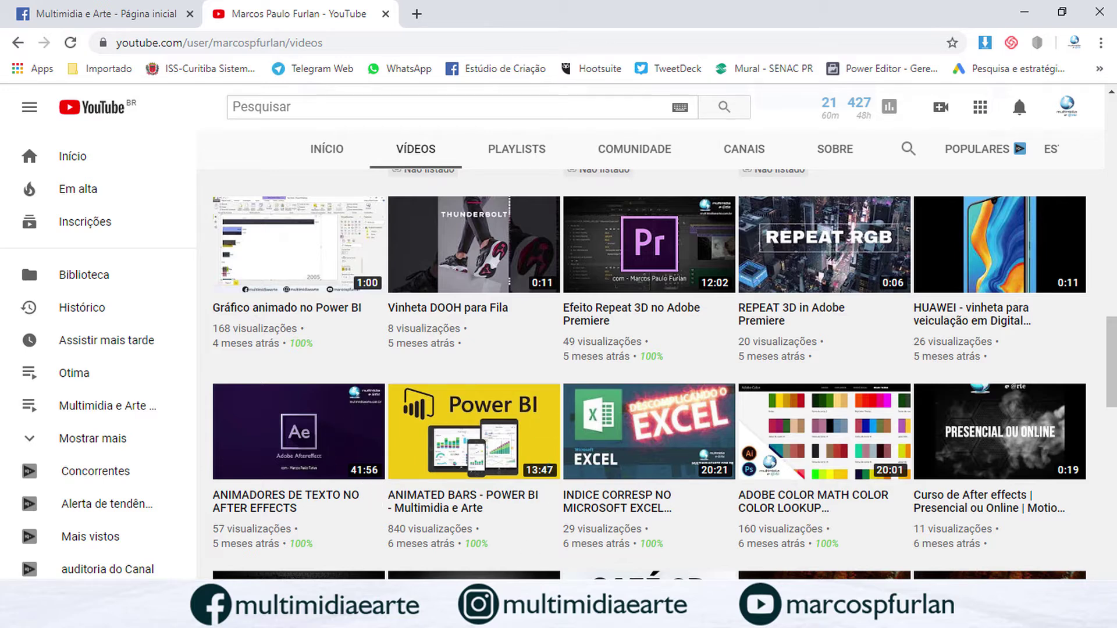
Step: Switch to After Effects, review the shape and pen tool variants, and activate the Rectangle tool
click(781, 611)
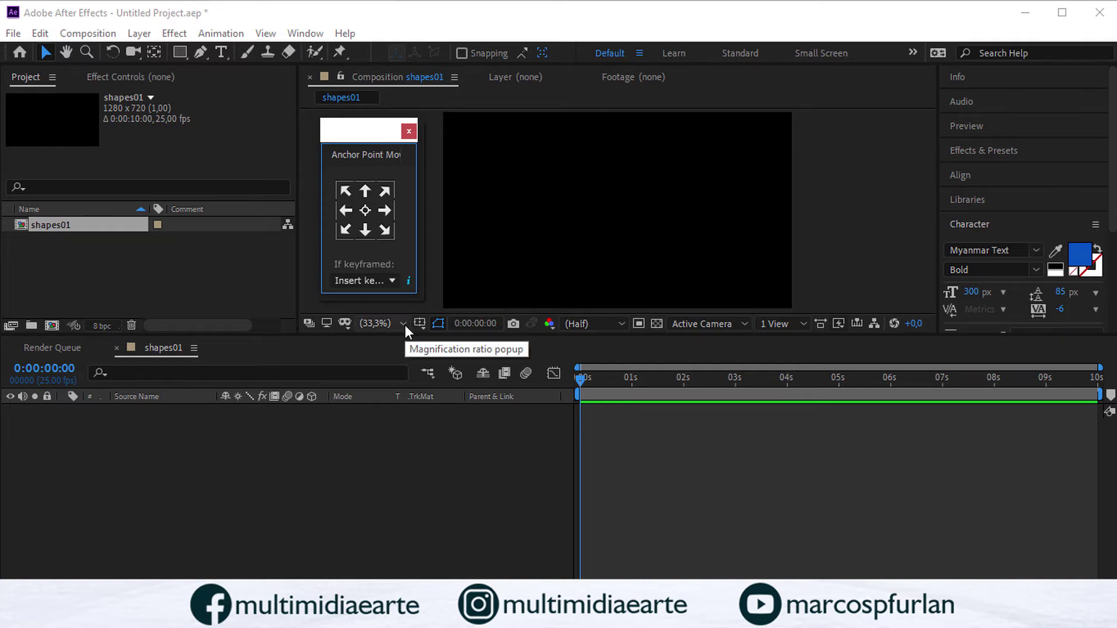
click(181, 53)
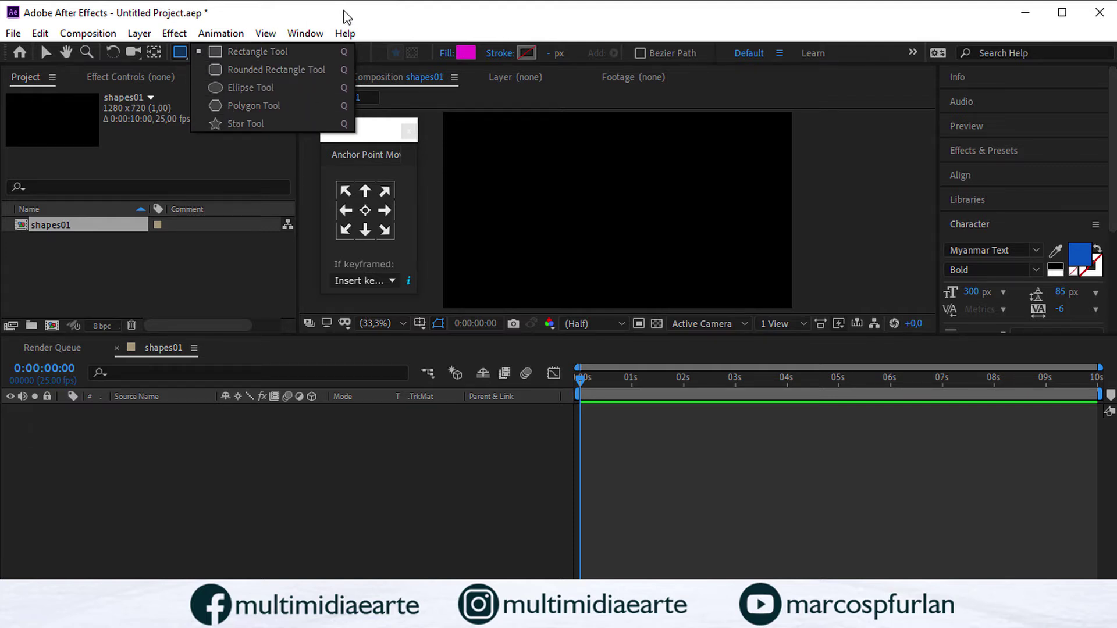
click(223, 52)
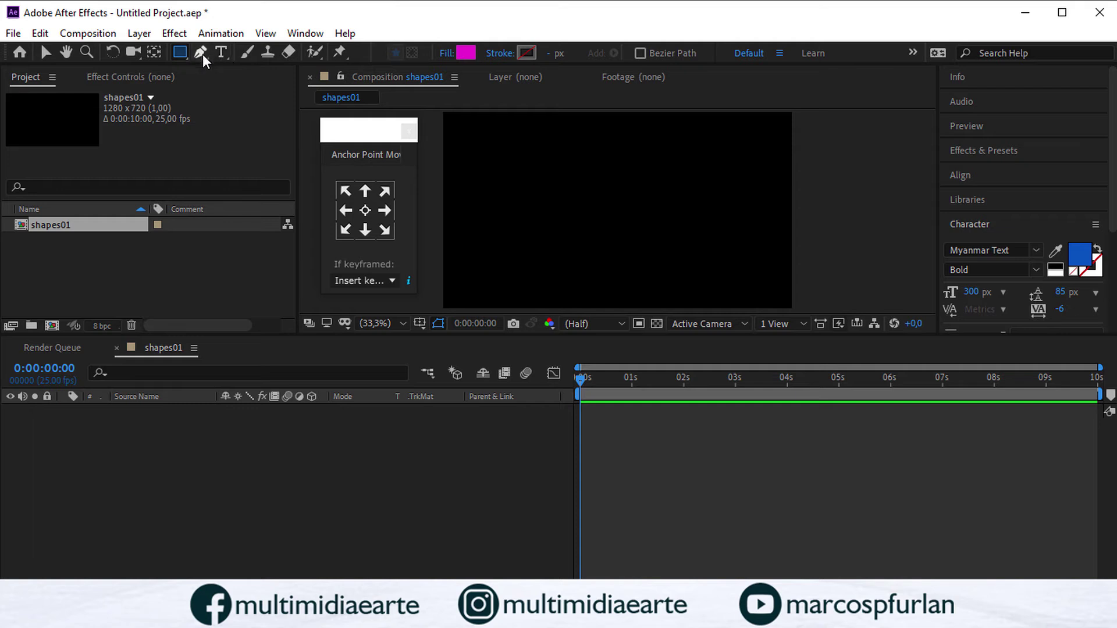
click(202, 54)
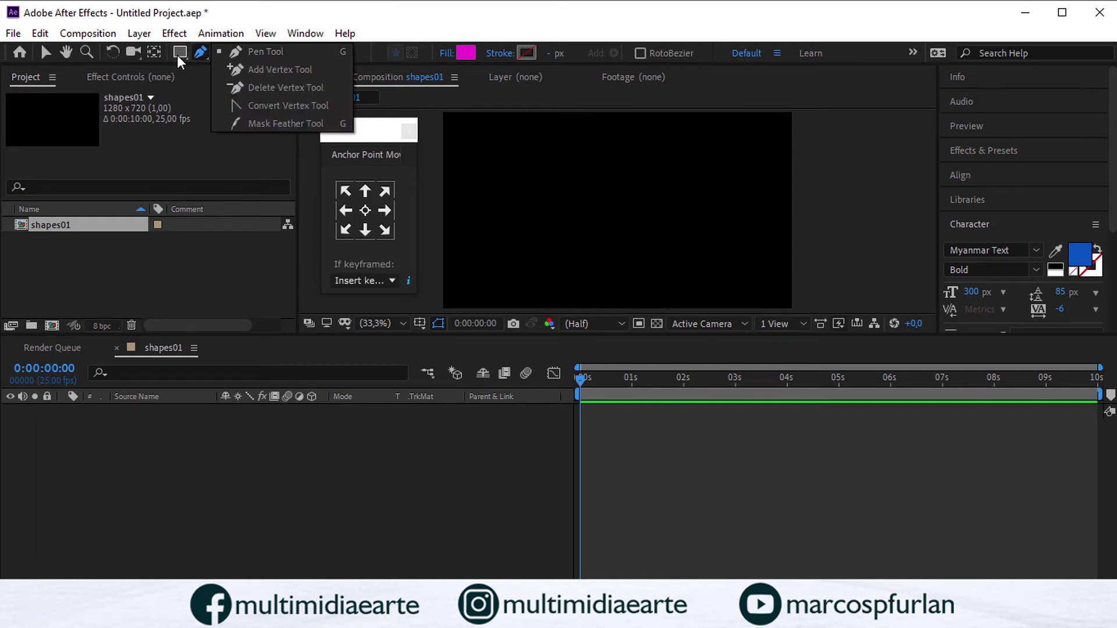
click(179, 53)
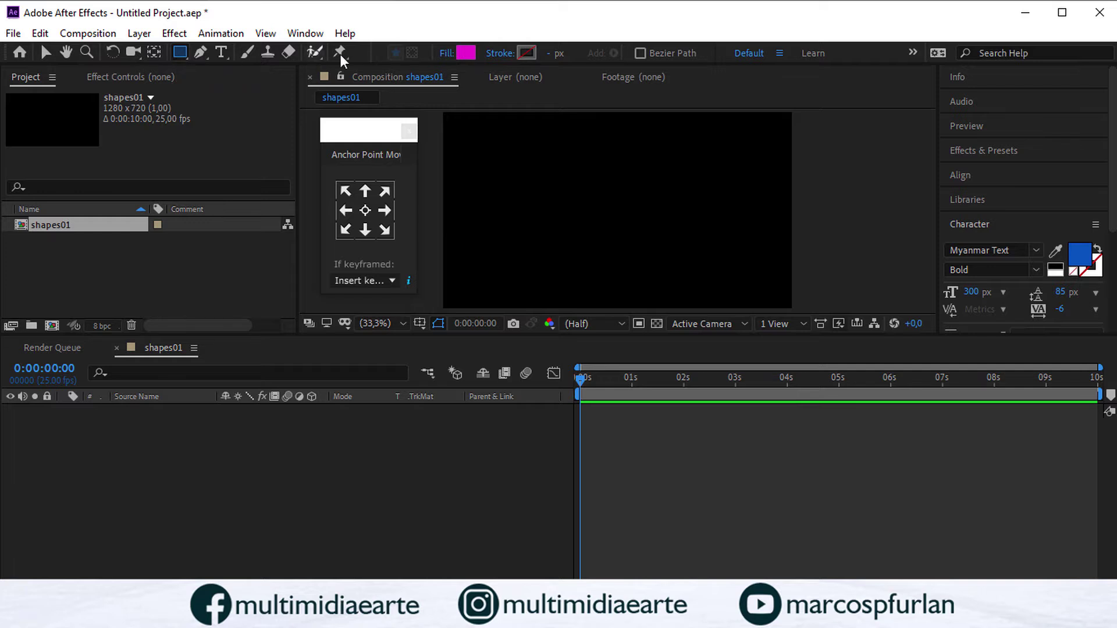
Step: Set the shape stroke to the light red FF5757 with a width of 5 px
click(525, 54)
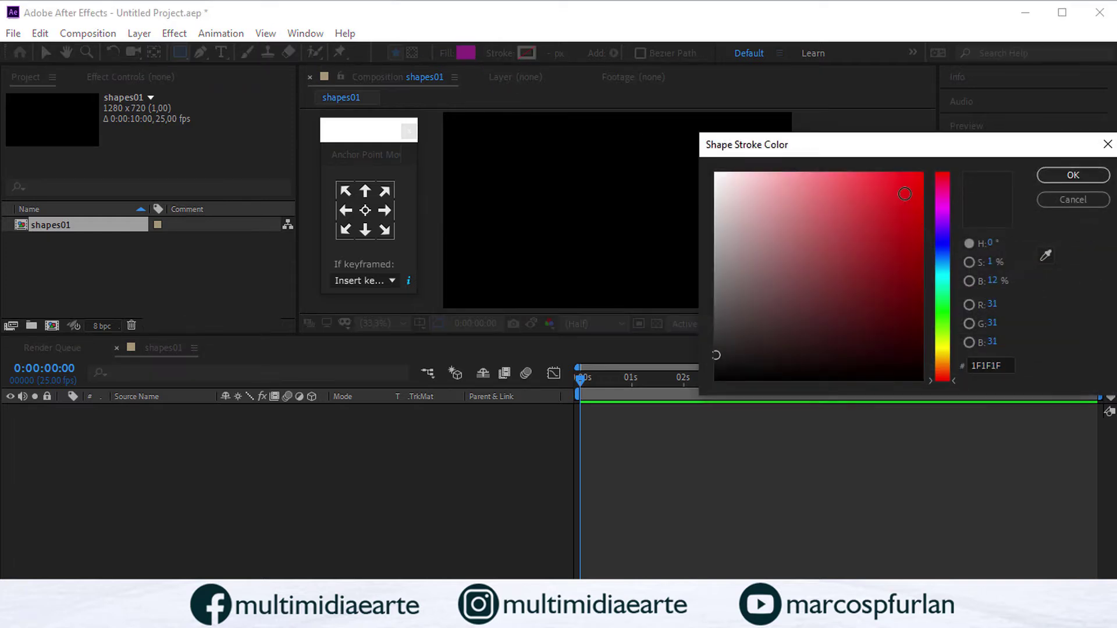
click(838, 173)
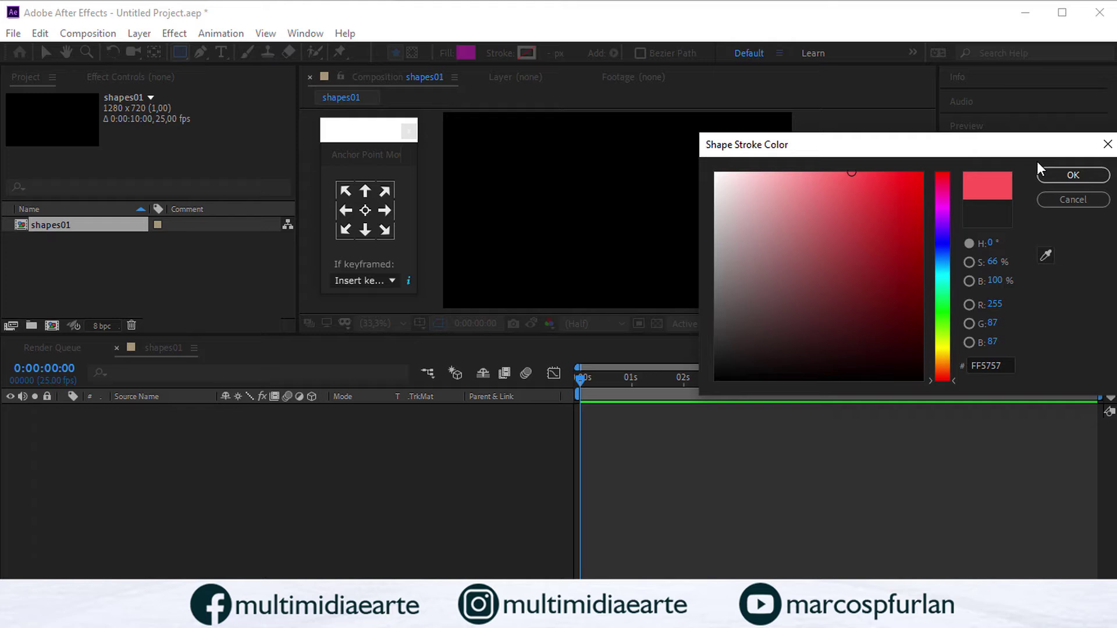
click(1073, 175)
click(553, 54)
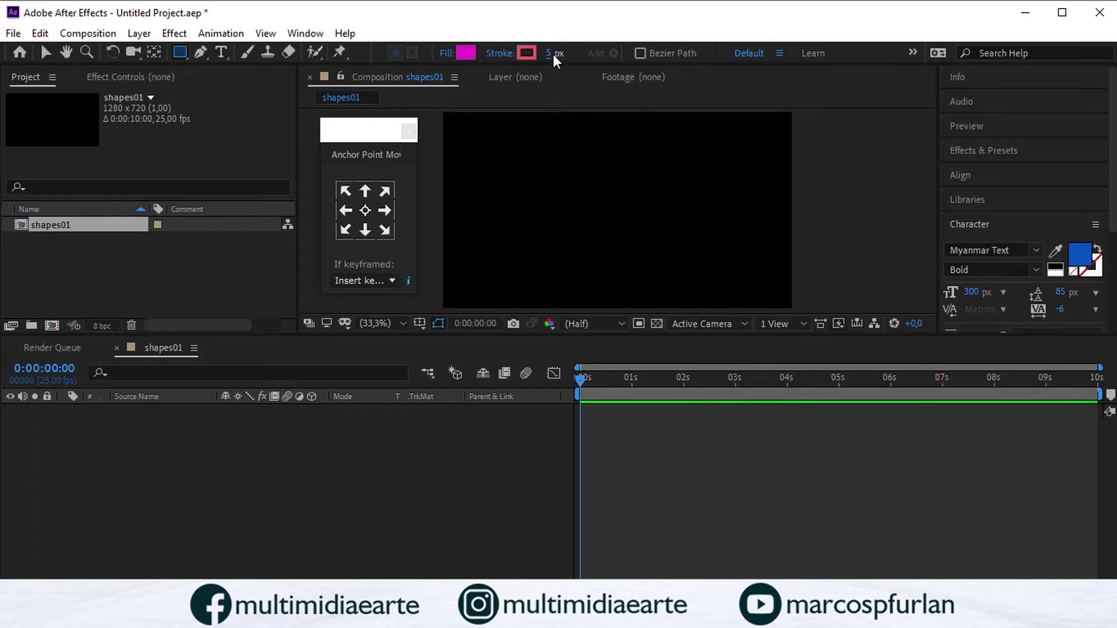
Step: Set the shape fill to the very dark red 250307
click(466, 53)
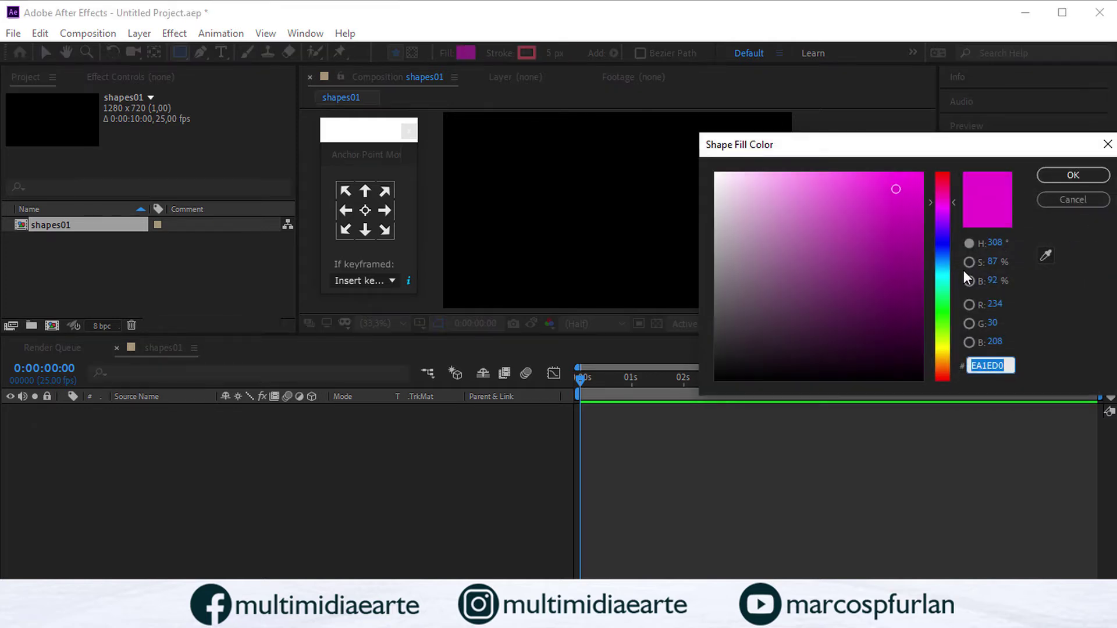
drag(949, 211, 950, 179)
click(896, 229)
drag(900, 250, 906, 350)
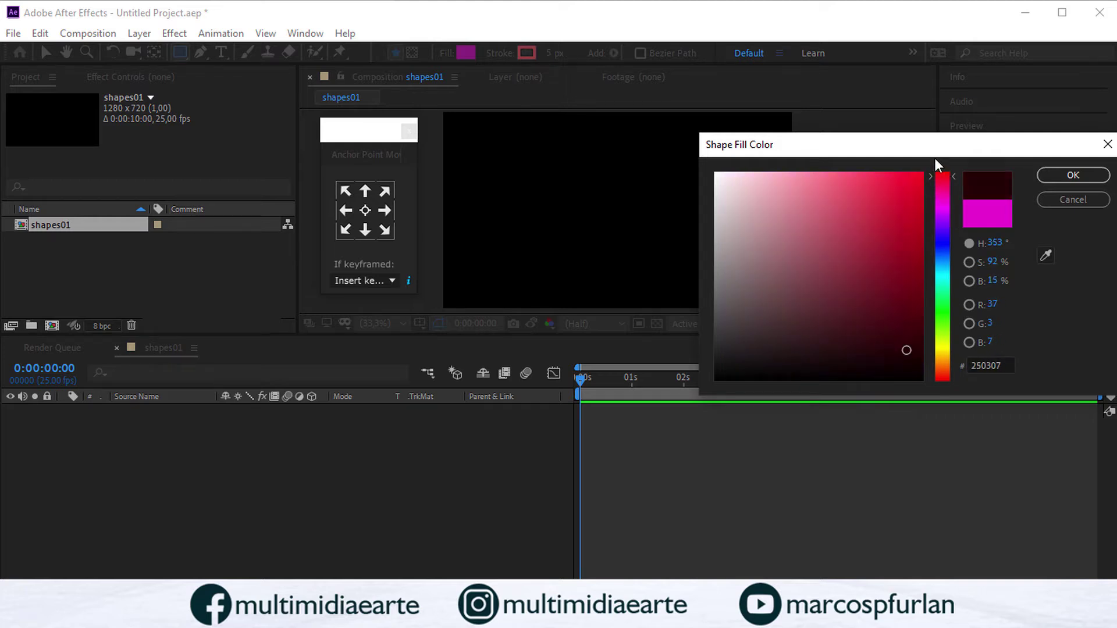
click(1073, 174)
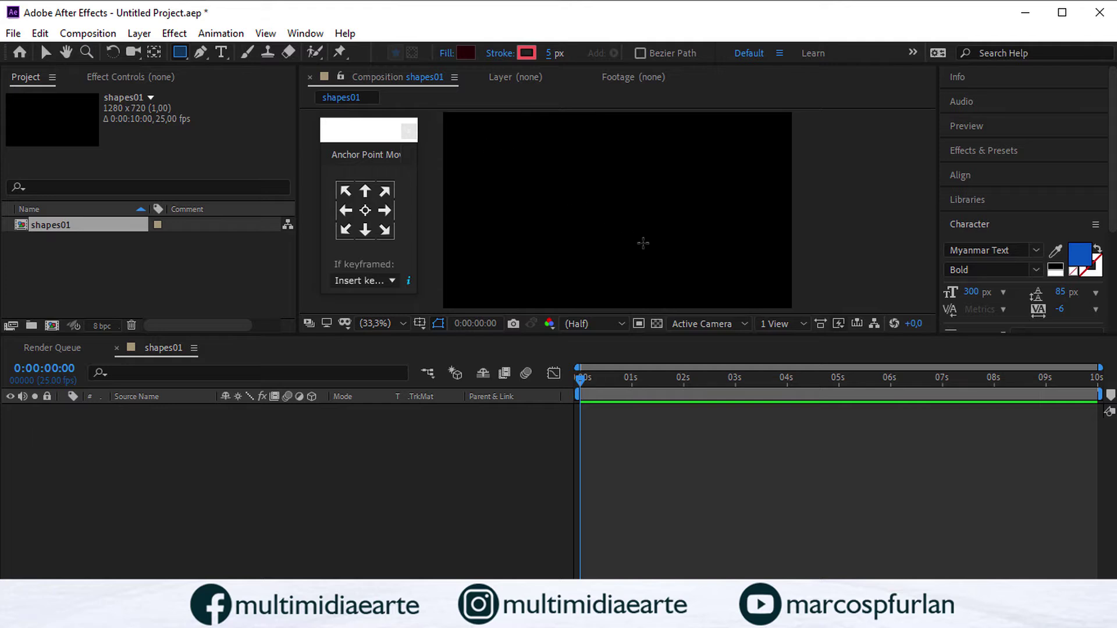
Step: Draw a rectangle in the middle of the shapes01 composition and centre its anchor point with Anchor Point Mover
click(645, 244)
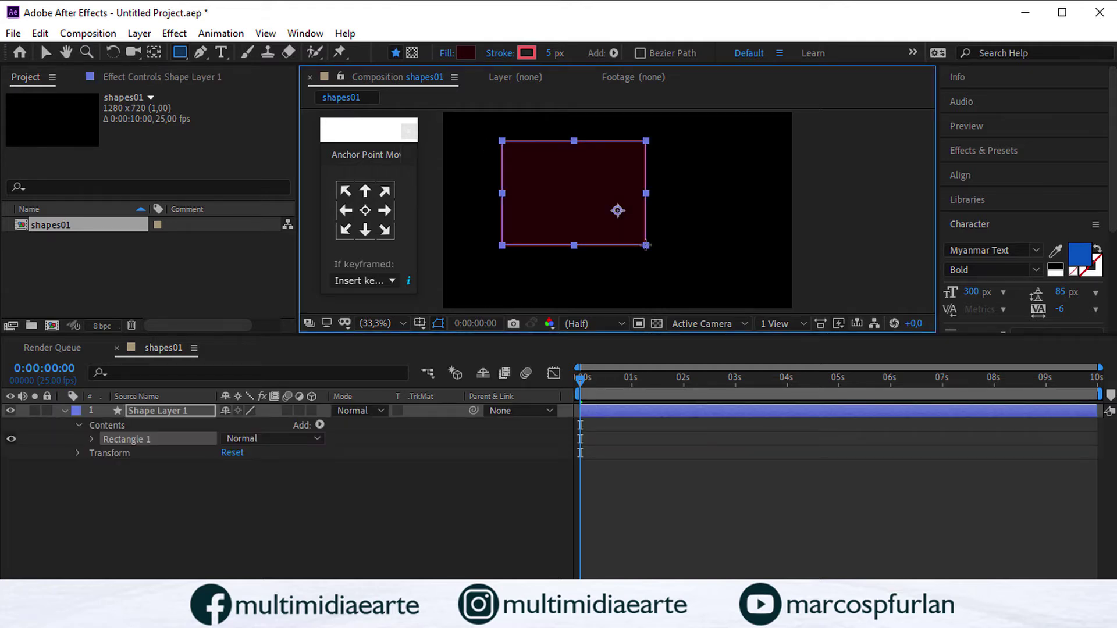
drag(645, 245, 691, 264)
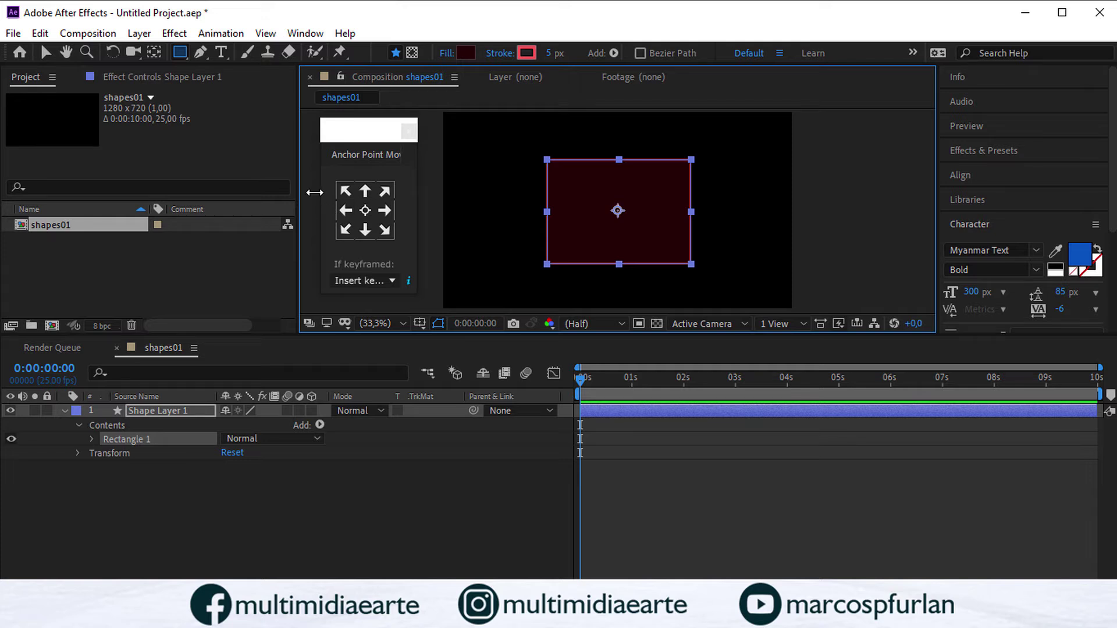
click(305, 33)
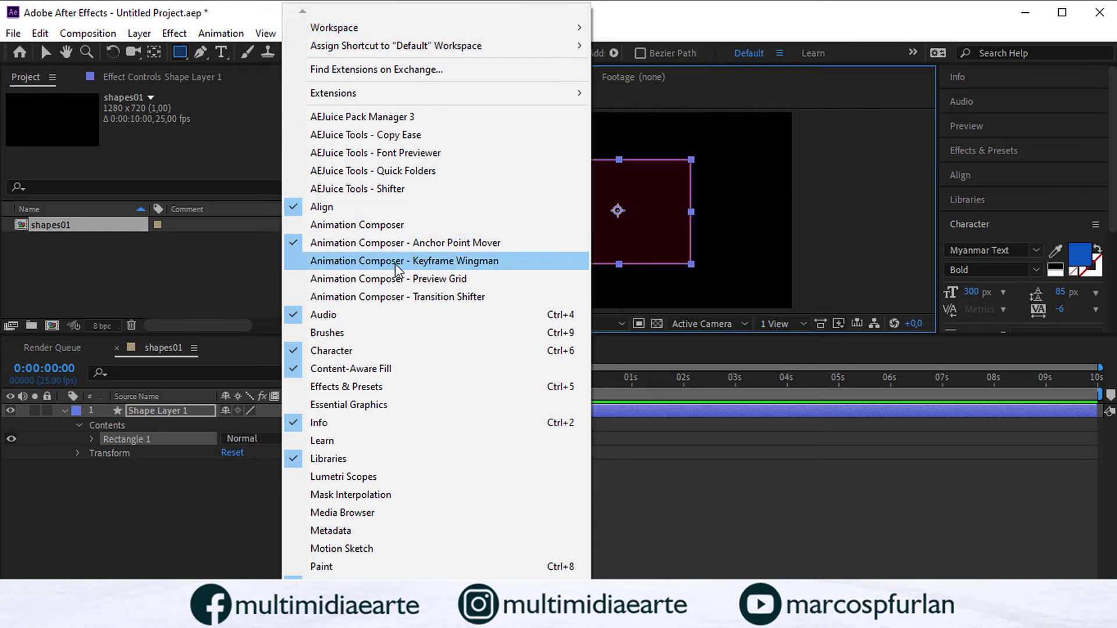
click(522, 246)
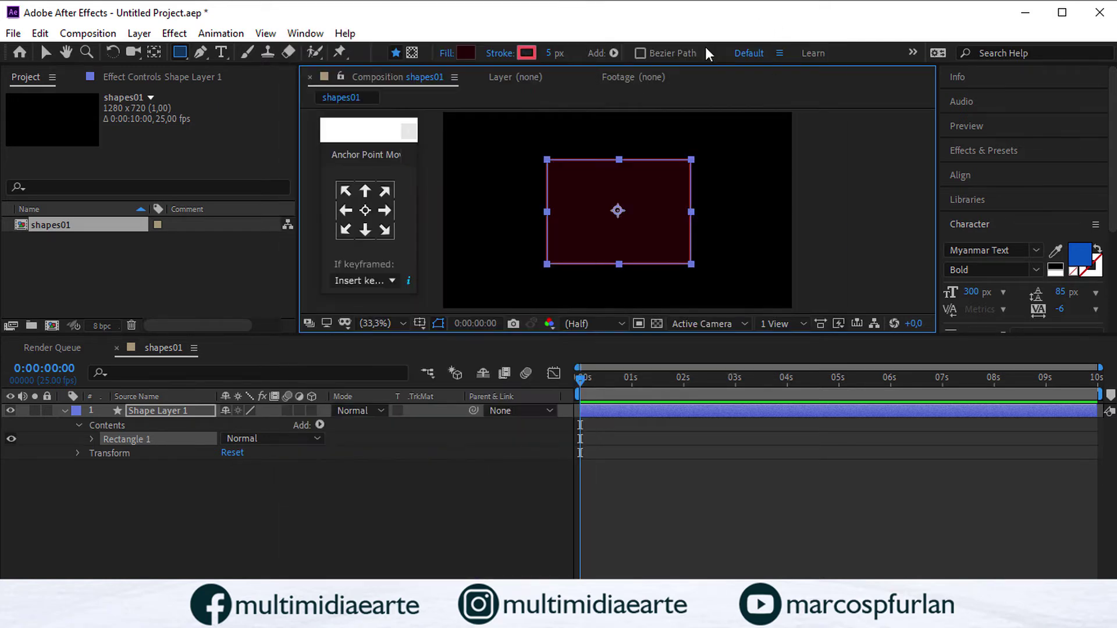
click(362, 202)
click(363, 210)
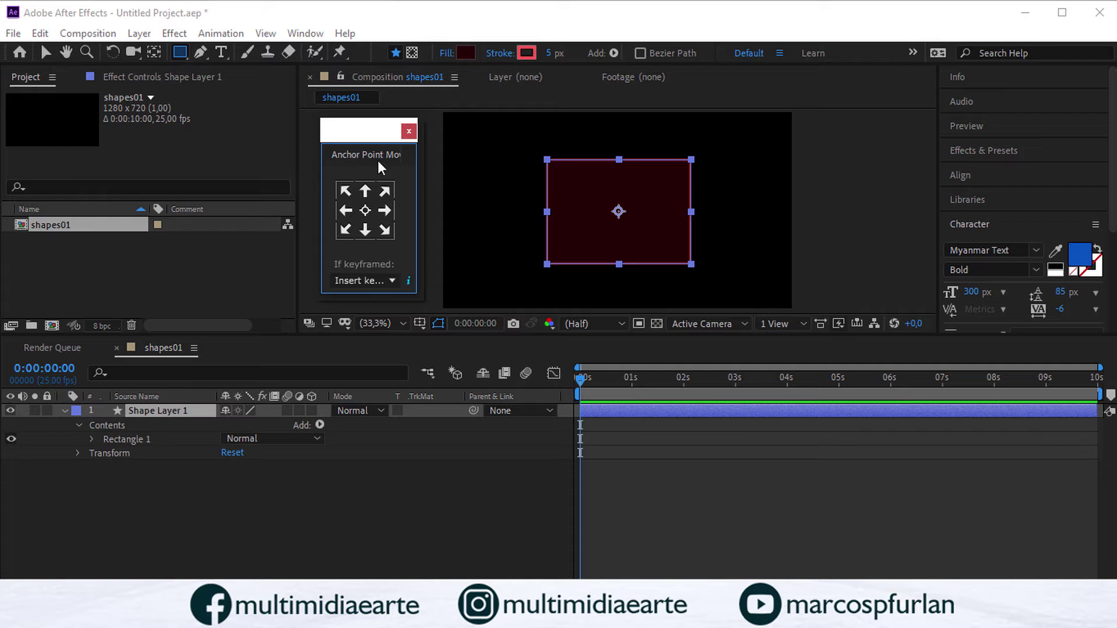
Step: Import the lua.mp4 video from the _videos folder and create a new composition from it
click(134, 273)
double_click(291, 280)
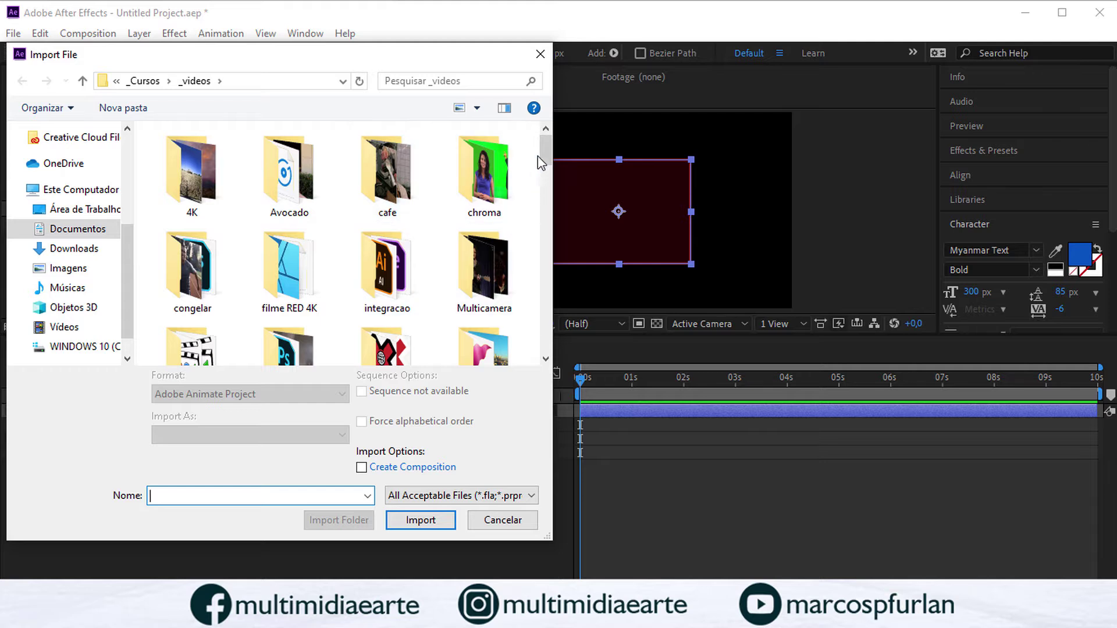
scroll(541, 172, down, 5)
drag(545, 177, 540, 243)
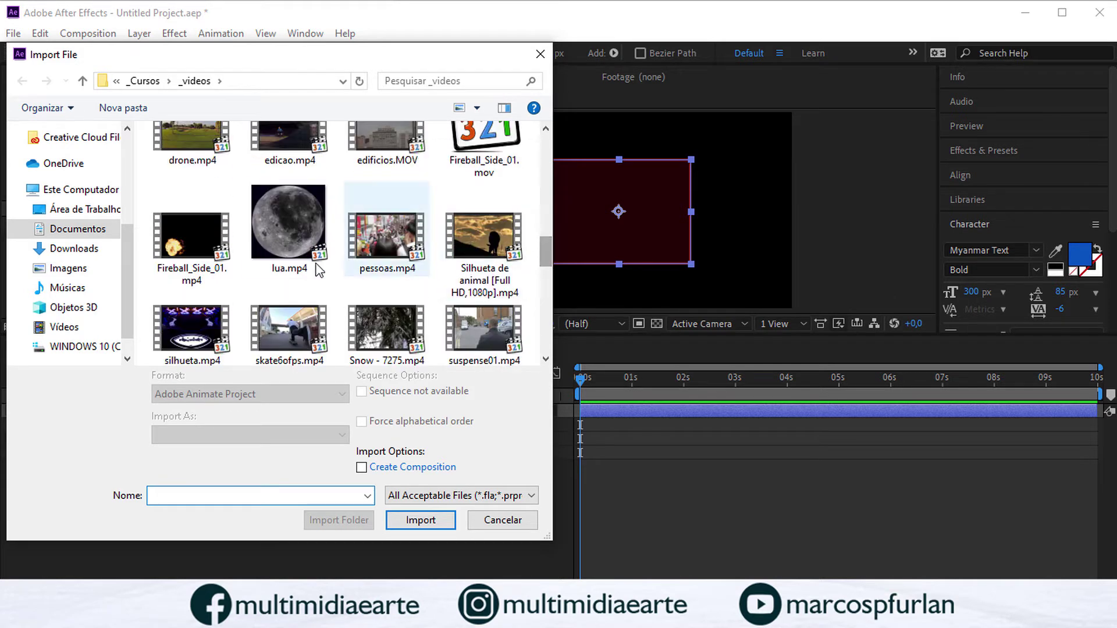
double_click(300, 241)
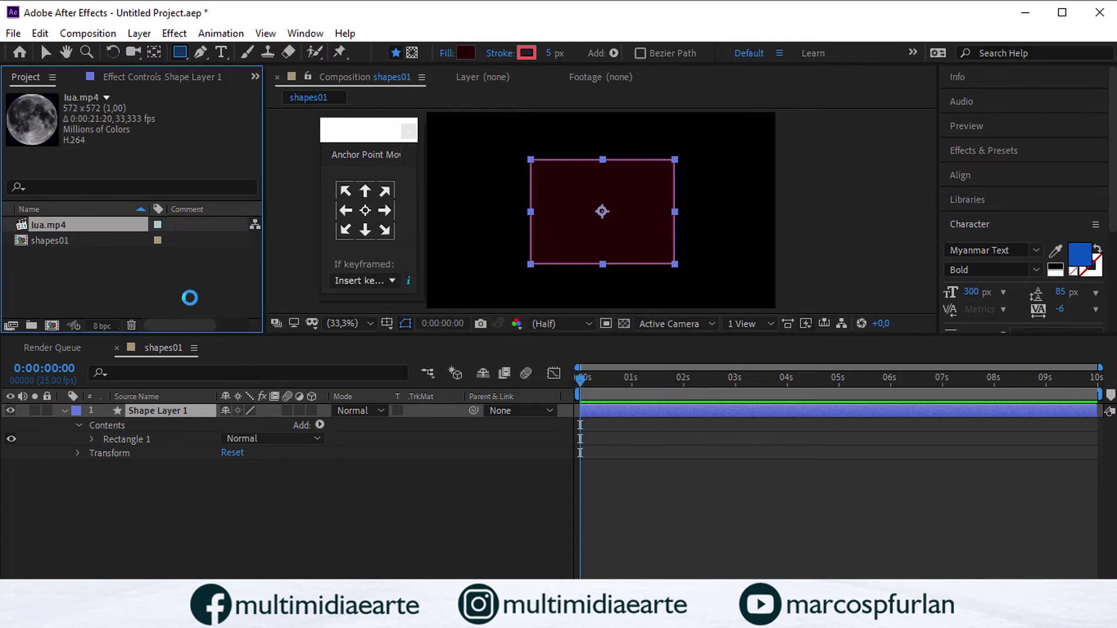
drag(31, 225, 56, 327)
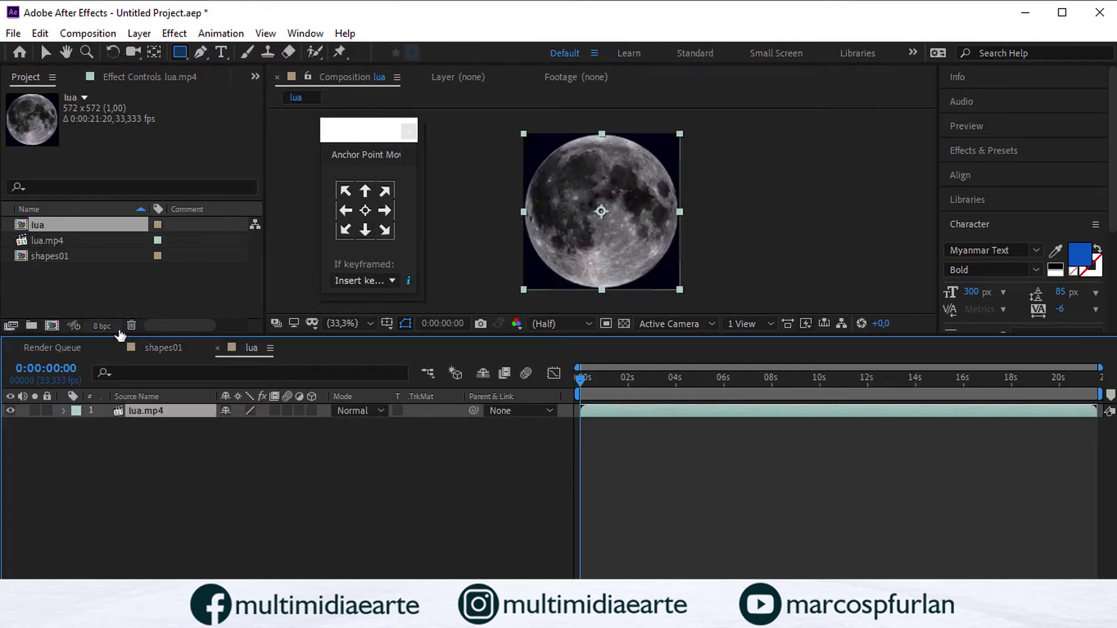
Step: Try a rectangular mask over the moon on the selected lua.mp4 layer, and undo it
click(189, 356)
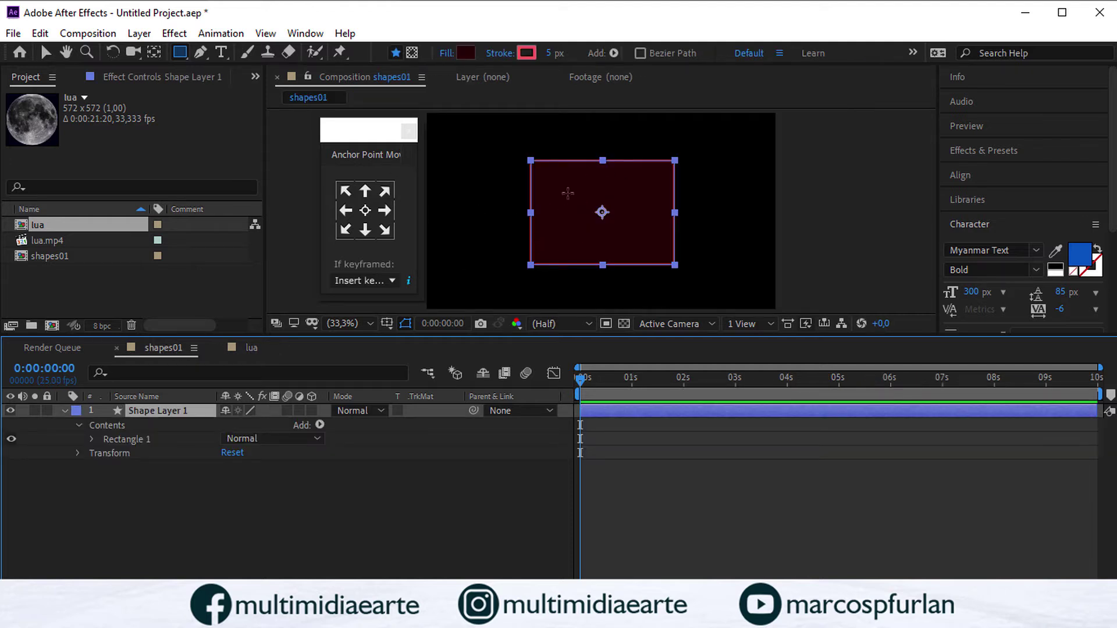
click(254, 348)
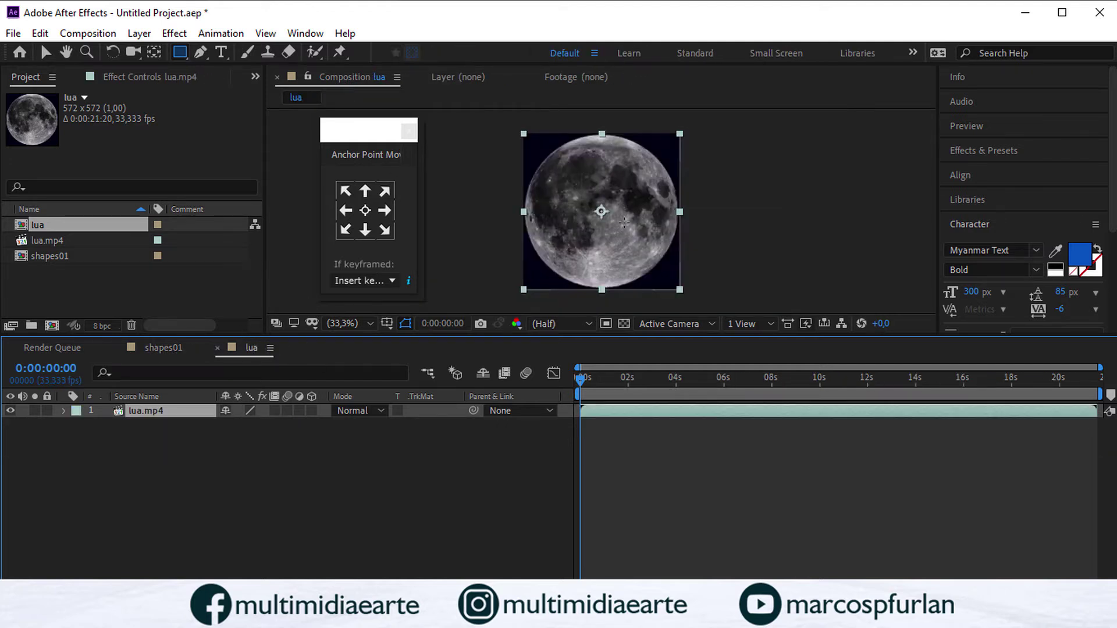
click(184, 55)
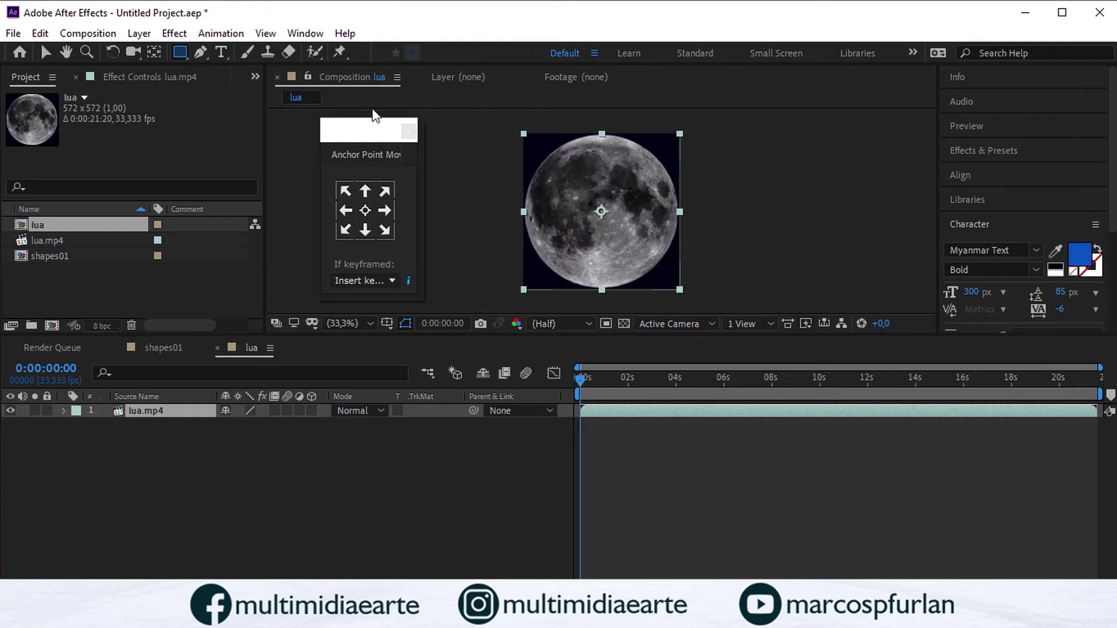
drag(553, 165, 654, 264)
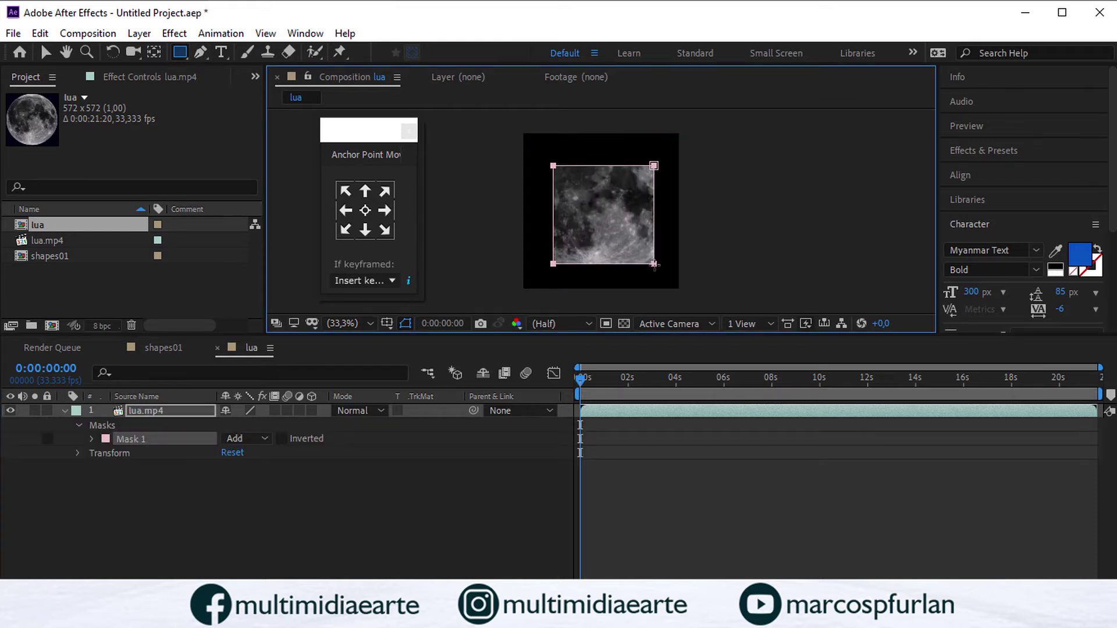
key(ctrl+z)
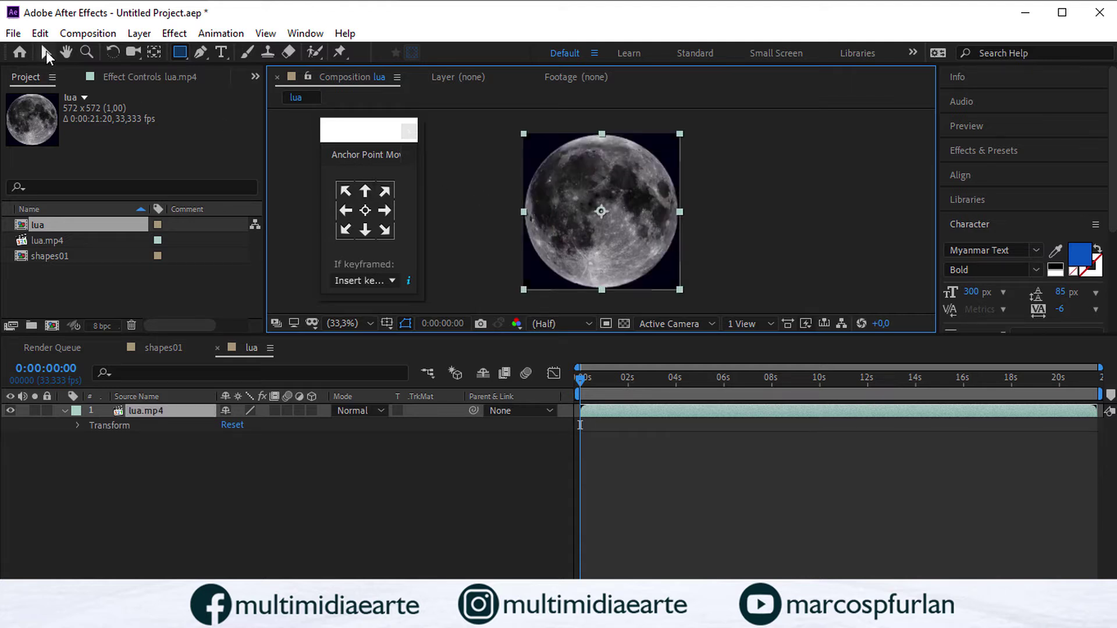
Step: Deselect the lua.mp4 layer and draw a rectangle over the moon as a new shape layer in the lua composition
click(46, 51)
click(470, 143)
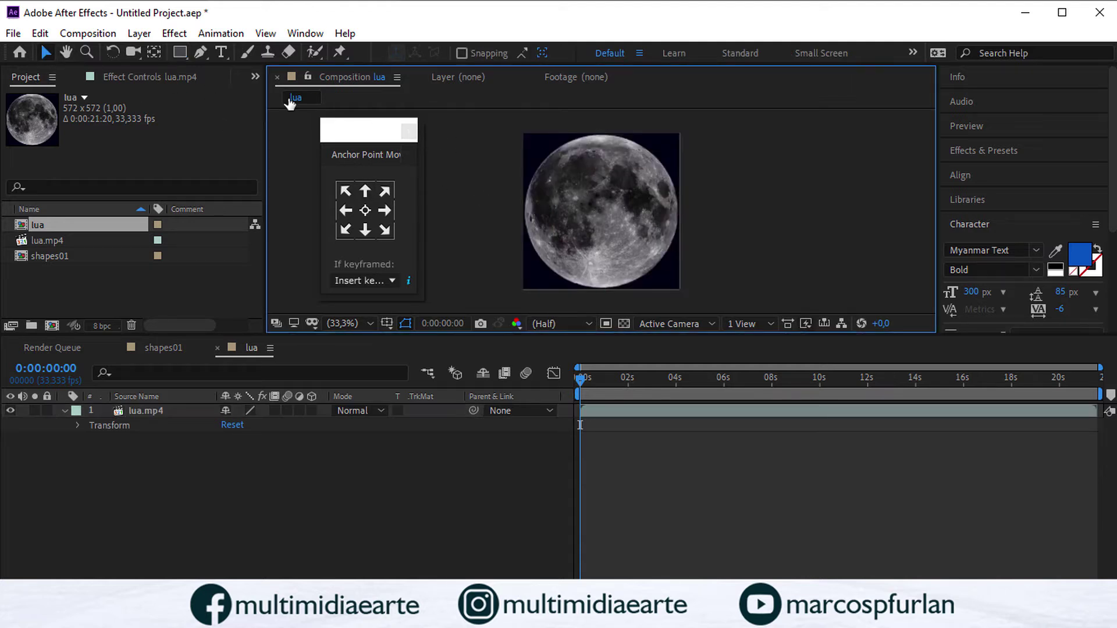
click(179, 52)
drag(547, 161, 622, 242)
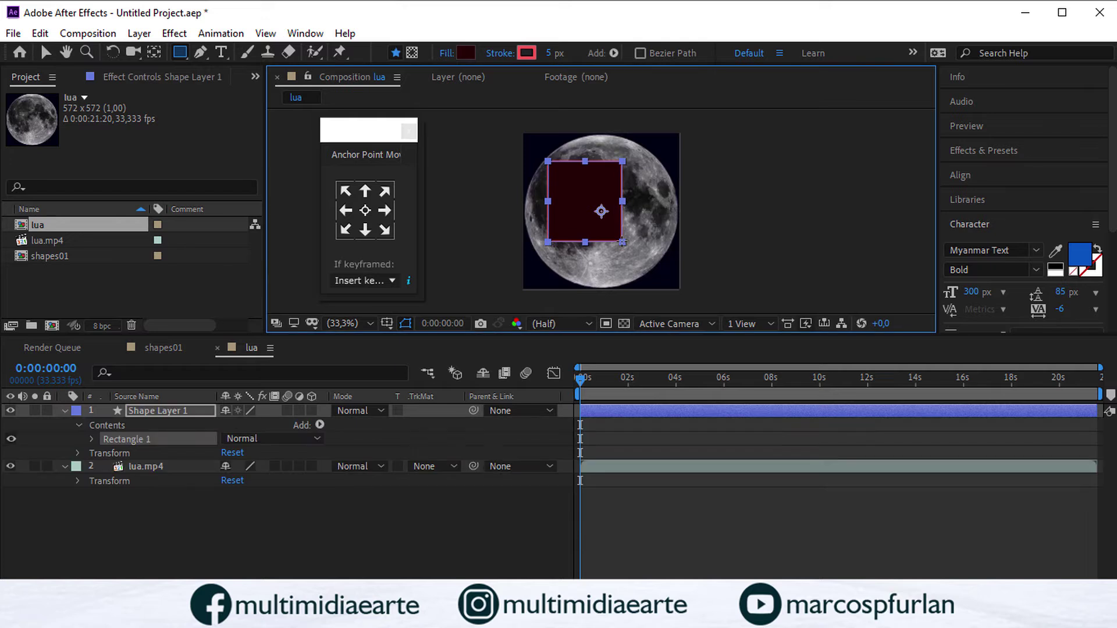
Step: In the shapes01 composition, draw a second rectangle inside the selected Shape Layer 1, overlapping the upper-left corner of the first
click(163, 348)
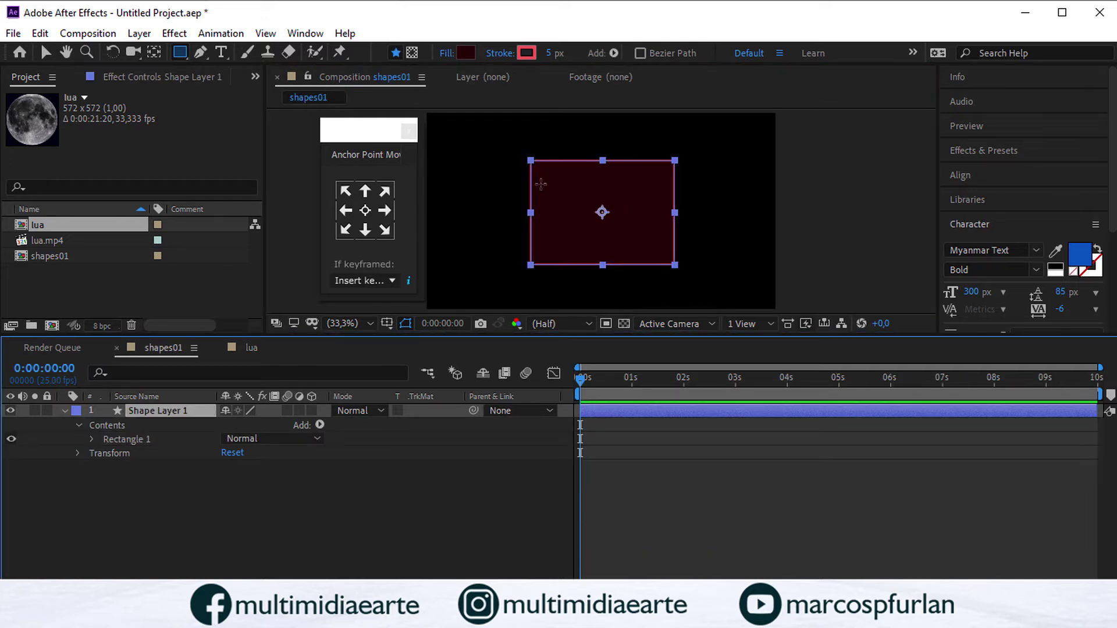
drag(448, 144, 561, 226)
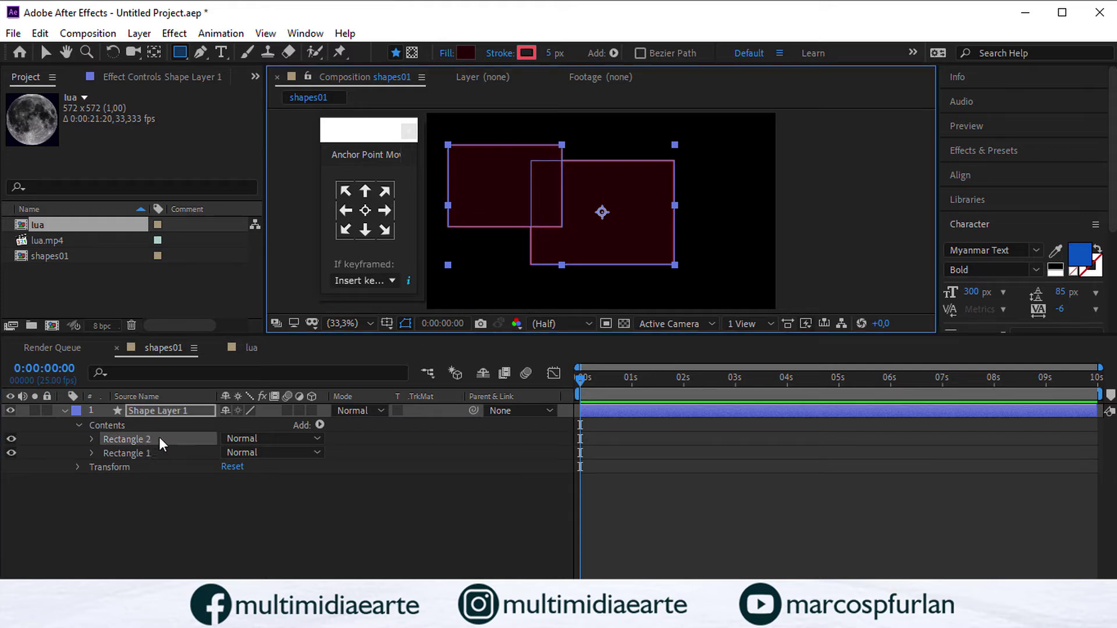
Step: Delete the second rectangle, Rectangle 2, from the contents of Shape Layer 1
click(138, 453)
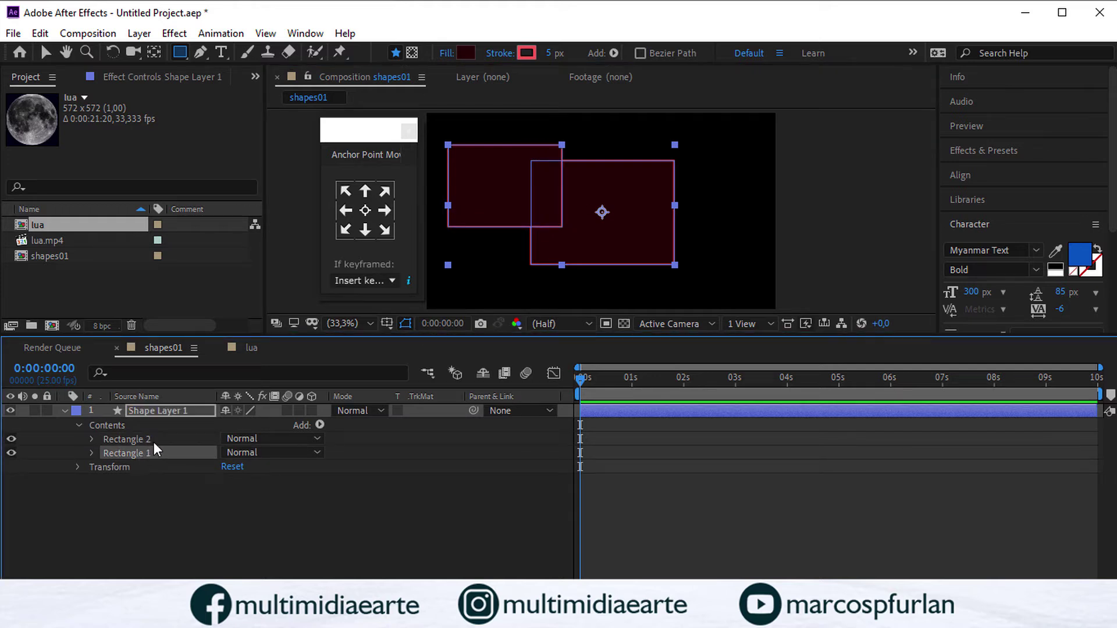
click(158, 439)
key(Delete)
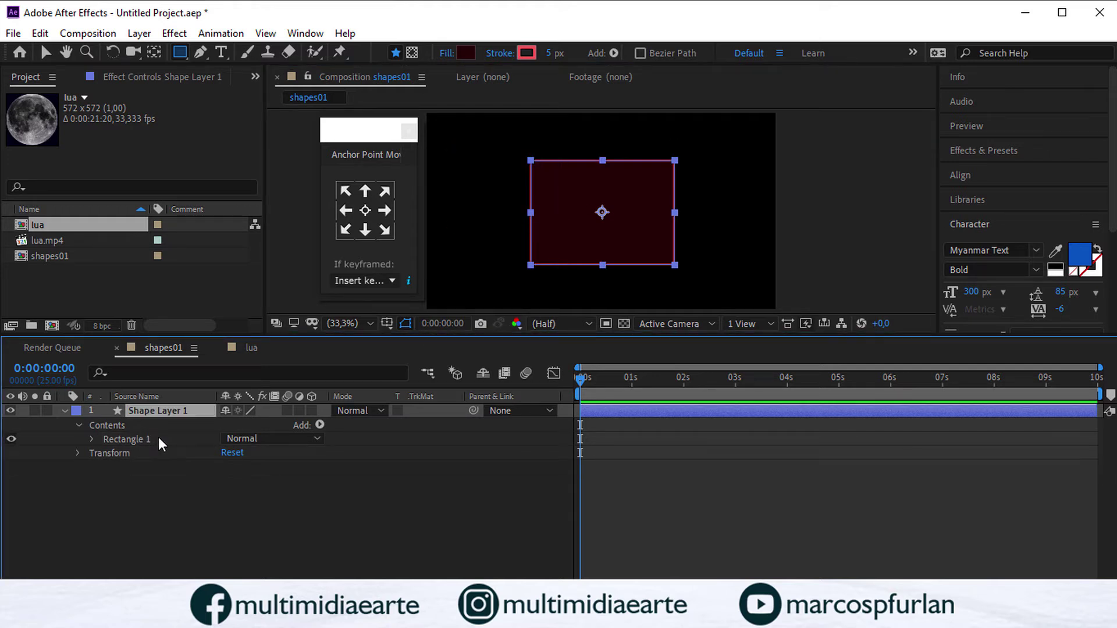
Step: Try a rectangular mask over the upper-left corner of the rectangle on Shape Layer 1, and delete the mask
click(411, 53)
drag(500, 132, 571, 199)
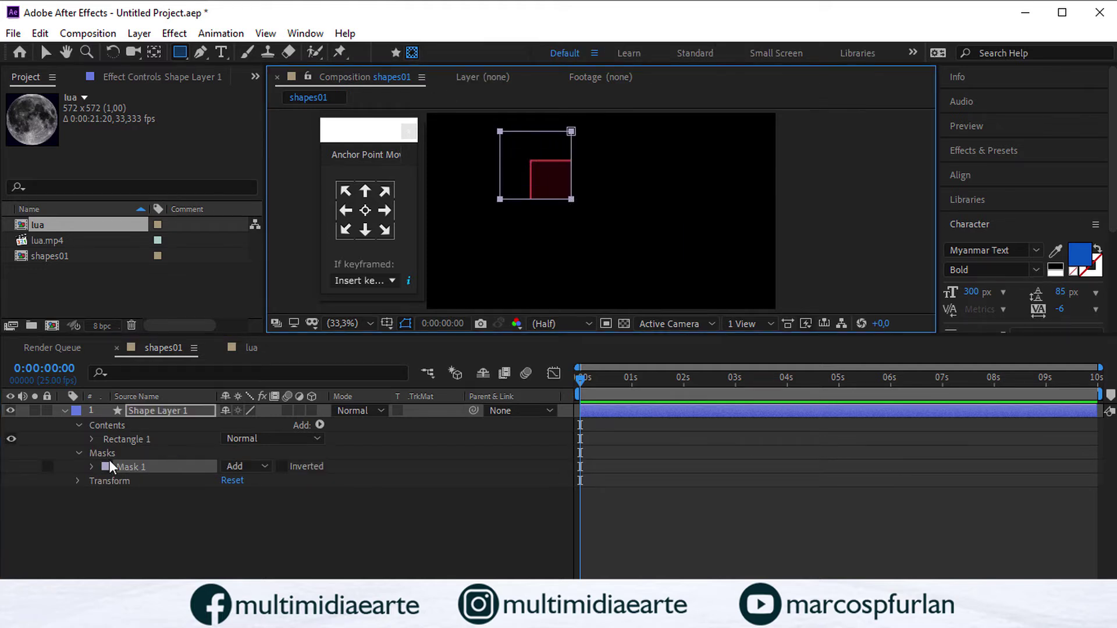
click(102, 452)
key(Delete)
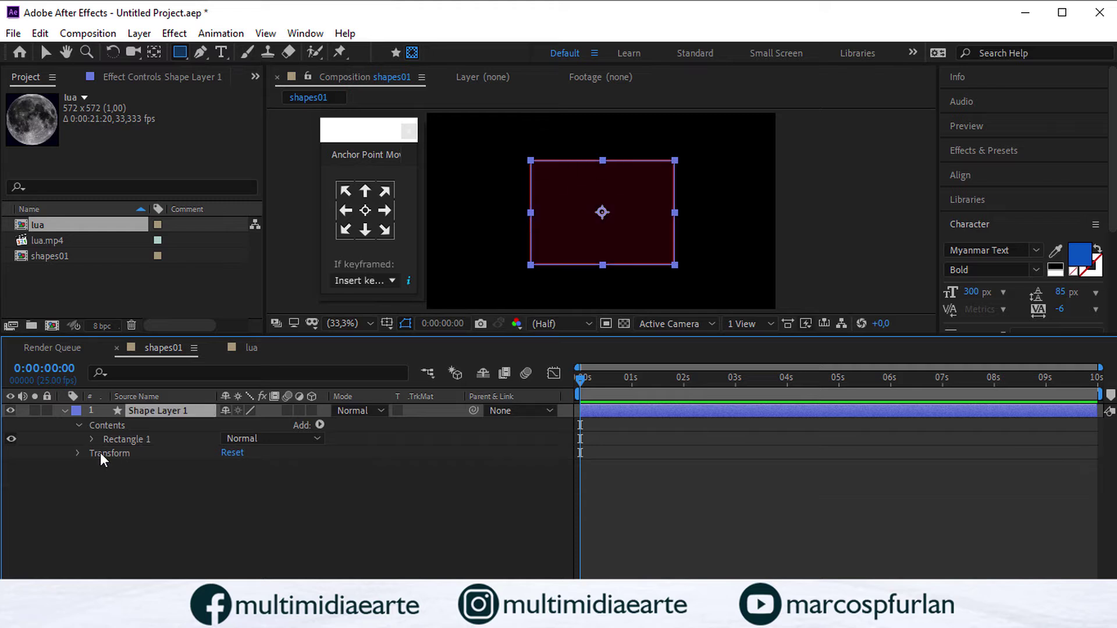
Step: Set Rectangle 1's path size to 532 × 386.1 and scale Shape Layer 1 to 93%
click(45, 53)
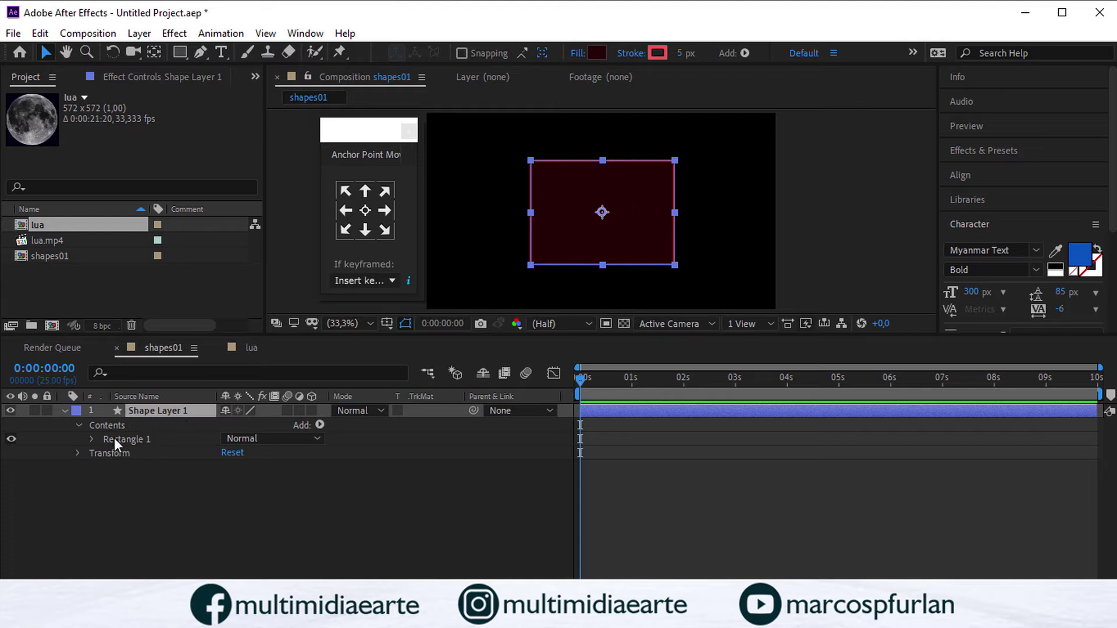
click(98, 425)
click(91, 439)
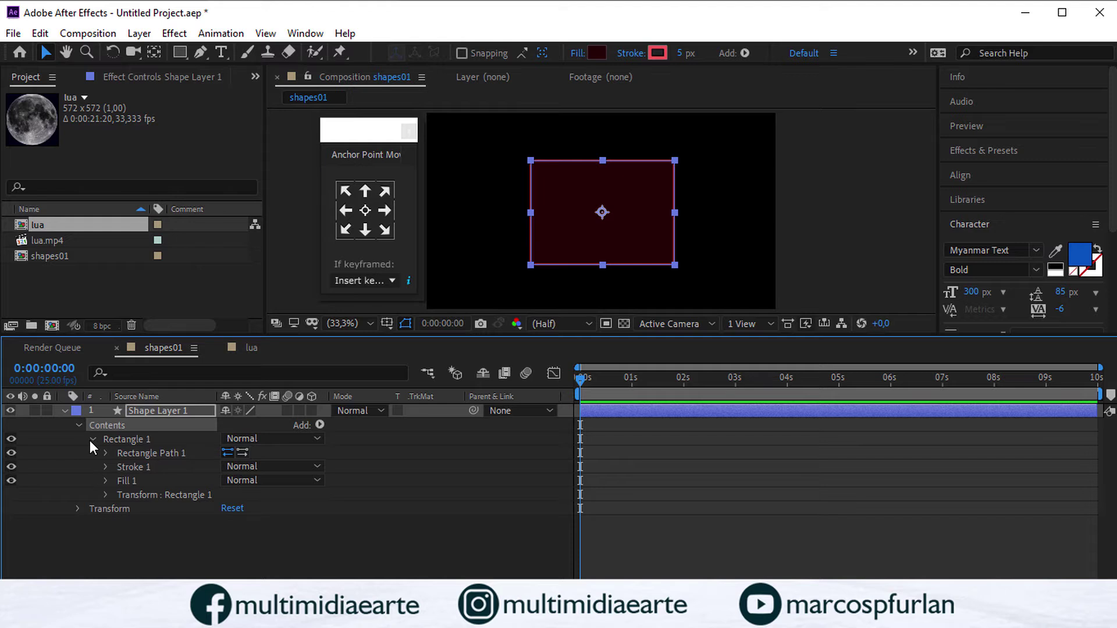
click(149, 435)
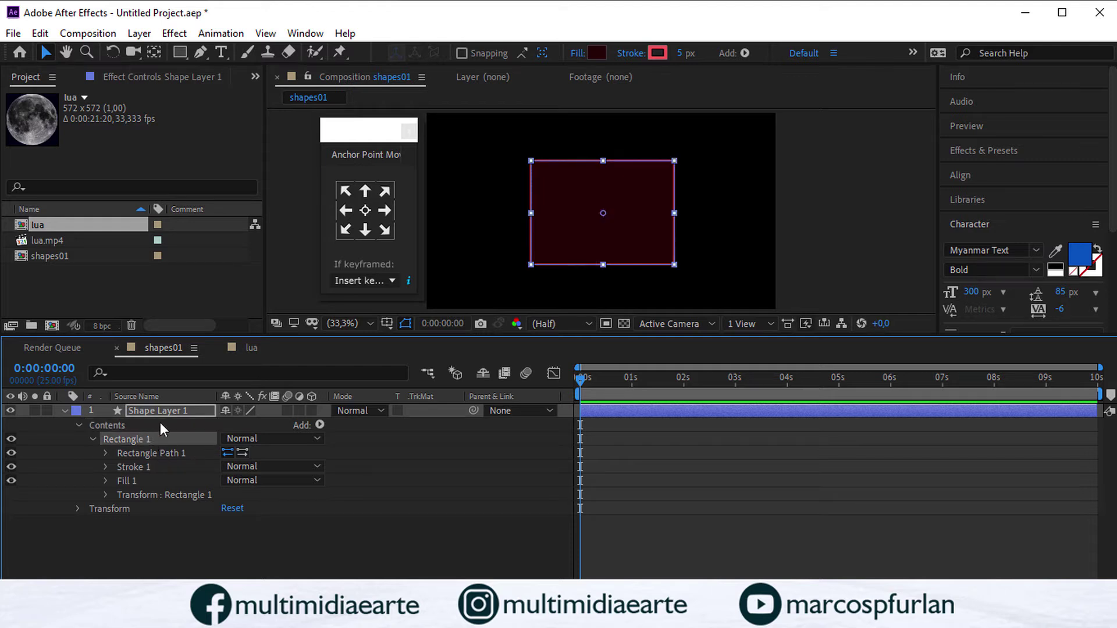
click(105, 453)
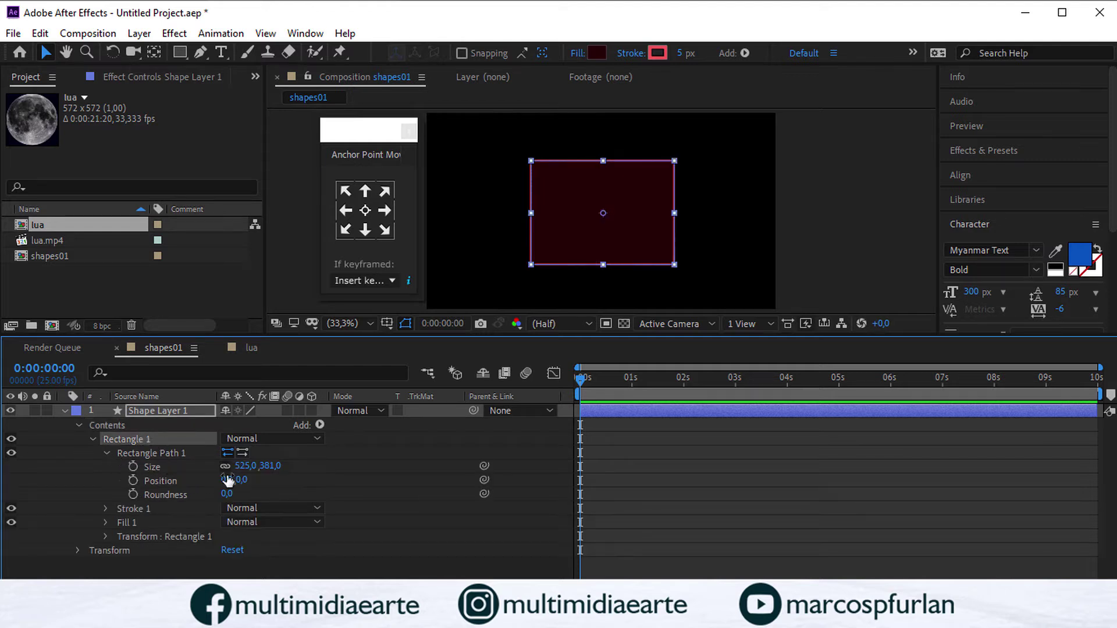
mouse_move(248, 467)
mouse_down()
mouse_move(275, 467)
mouse_move(254, 467)
mouse_up()
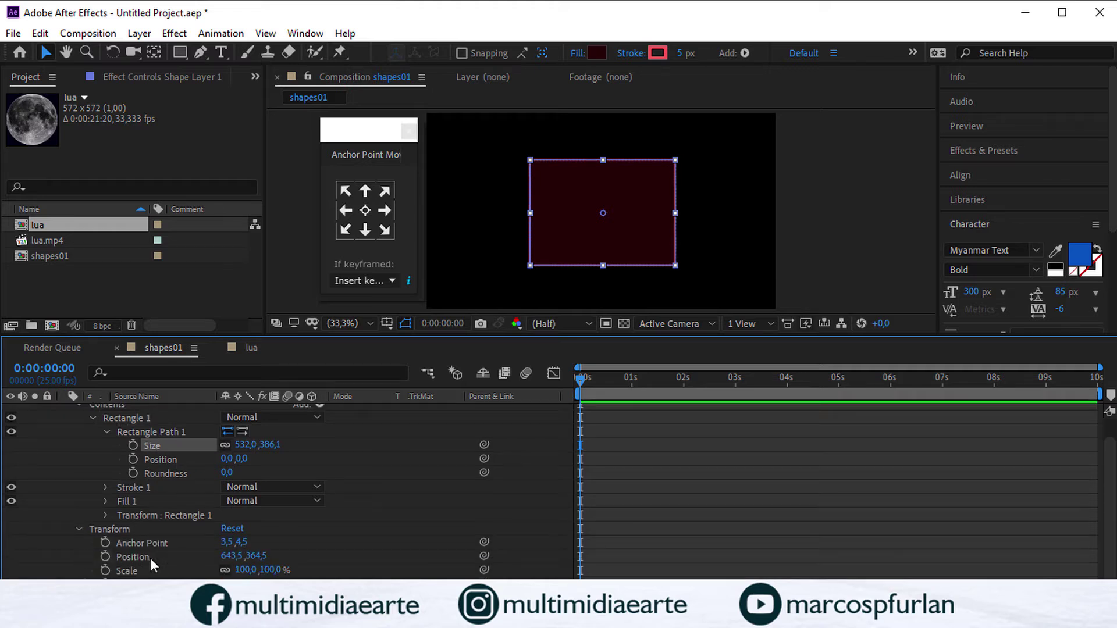
drag(248, 569, 241, 569)
Step: Try a small rectangular mask beside the rectangle with Rectangle Path 1 selected, and undo it
click(166, 433)
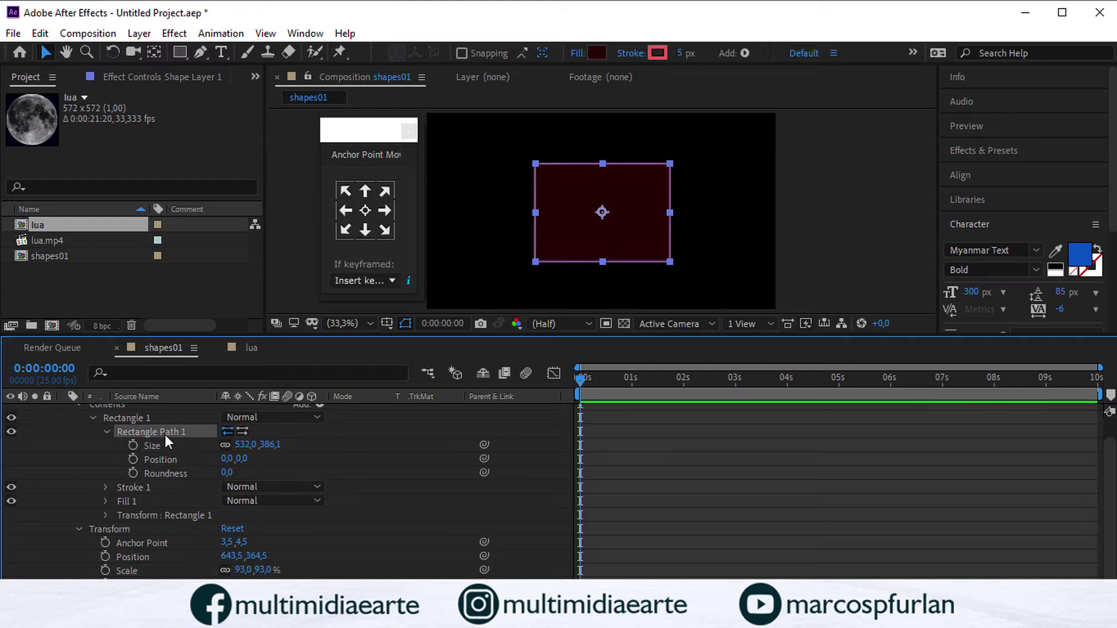
click(180, 53)
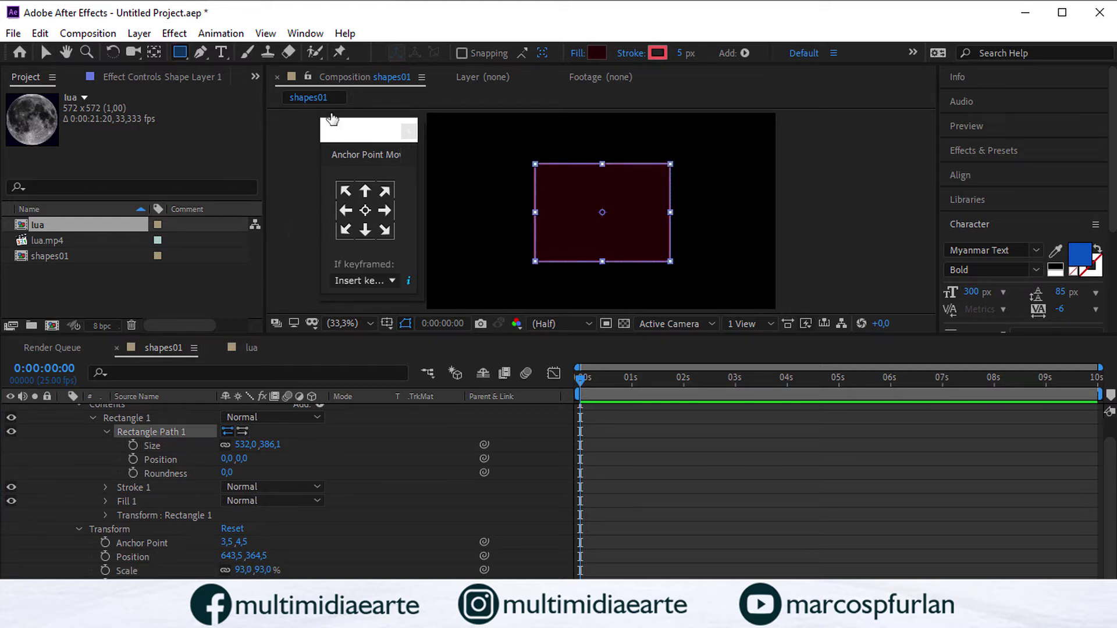
drag(456, 150, 504, 200)
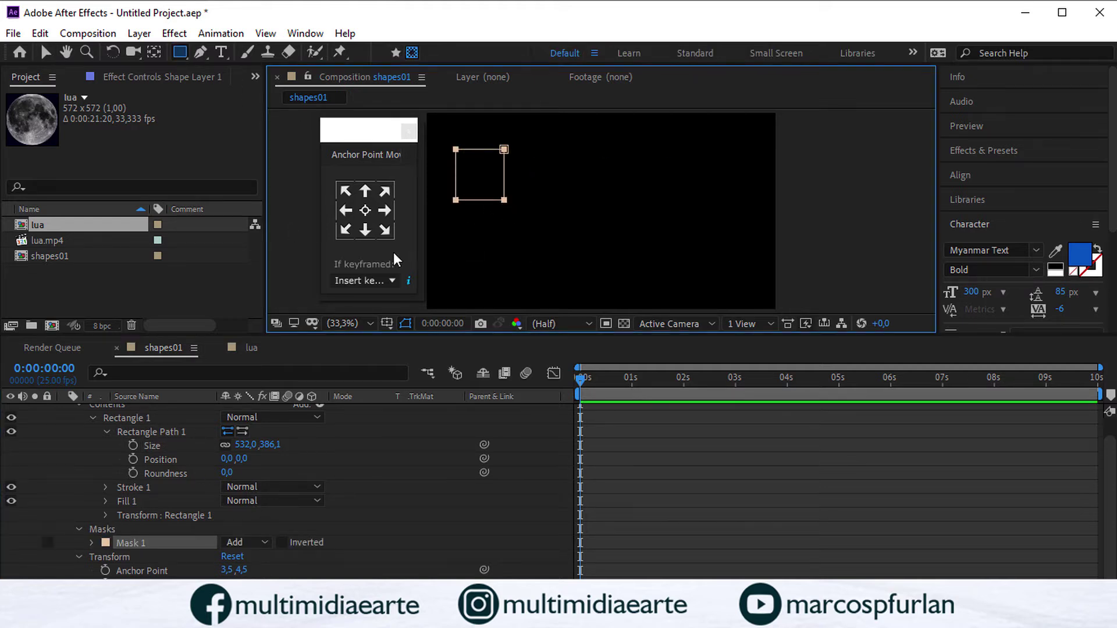
key(ctrl+z)
Step: Draw a small upright rectangle as a shape to the left of Rectangle 1 in the same layer, and scale the layer to 92%
click(396, 53)
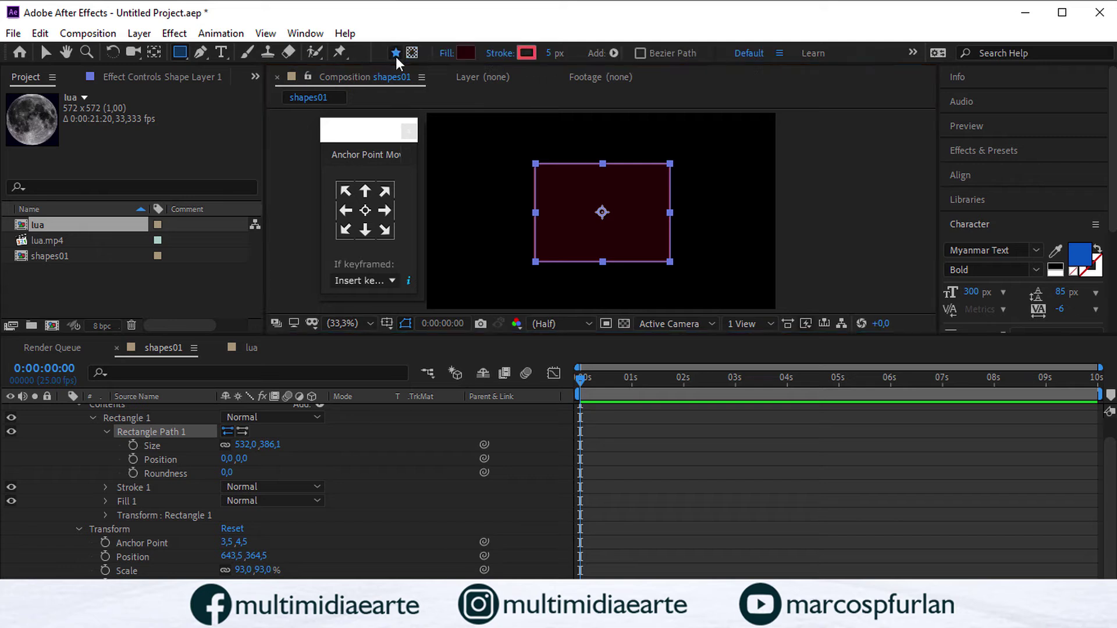
drag(461, 160, 490, 219)
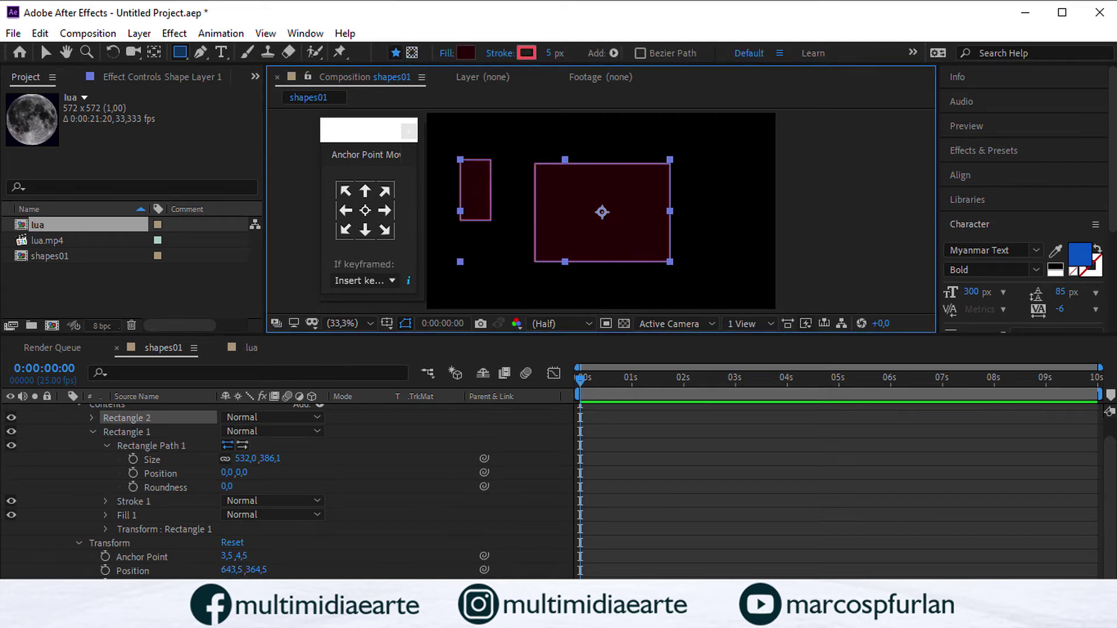
mouse_move(245, 584)
mouse_down()
mouse_move(266, 584)
mouse_move(244, 584)
mouse_up()
Step: Set Rectangle 1's path size to 531 × 385.4 and delete the small second rectangle
mouse_move(246, 459)
mouse_down()
mouse_move(236, 458)
mouse_move(246, 459)
mouse_up()
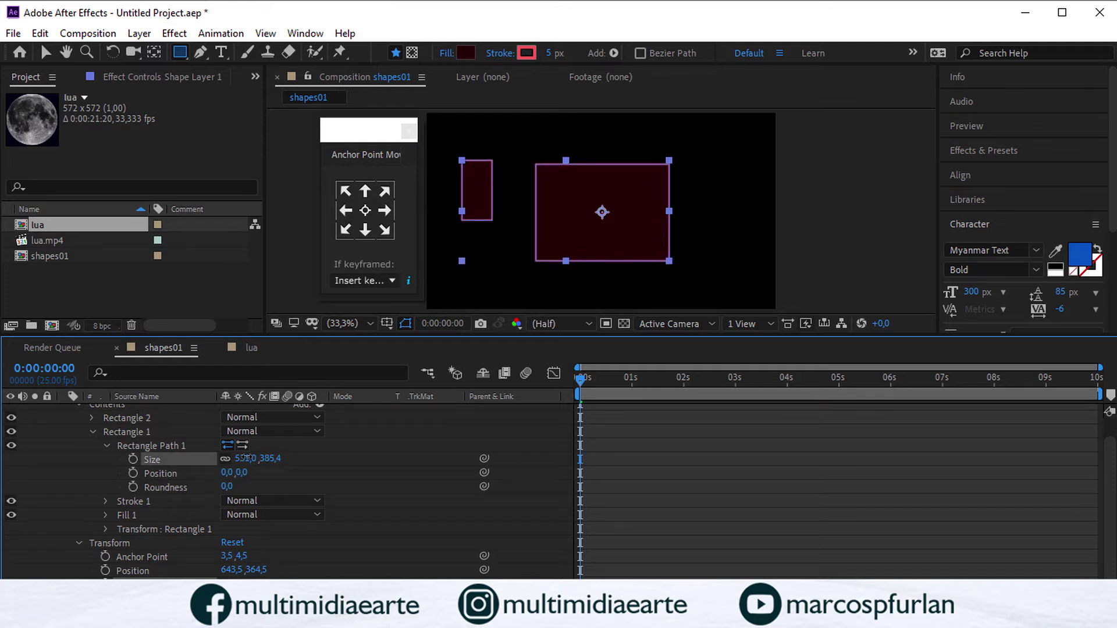
click(128, 419)
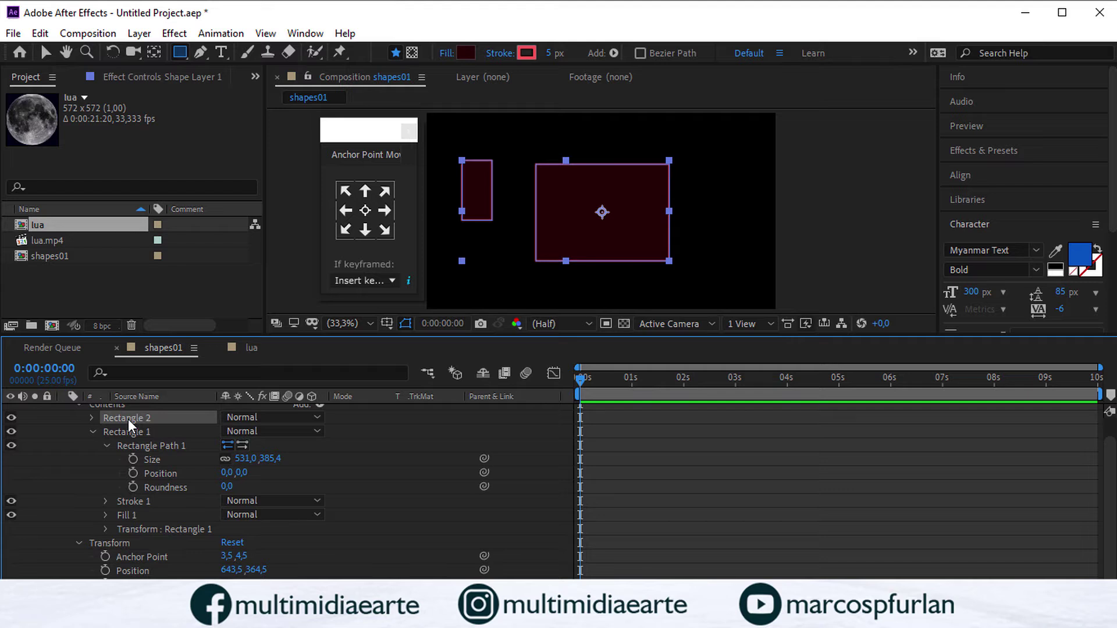
key(Delete)
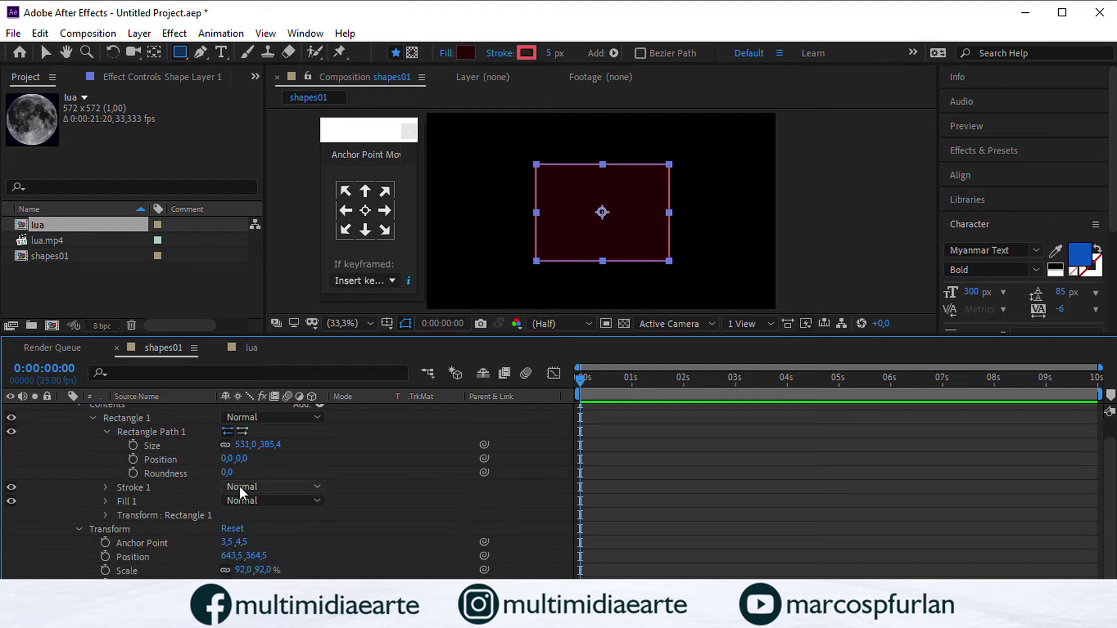
Step: Round Rectangle 1's corners with a roundness of 118, and show the available shape tool variants
drag(227, 472, 508, 470)
drag(407, 472, 327, 472)
drag(184, 58, 269, 71)
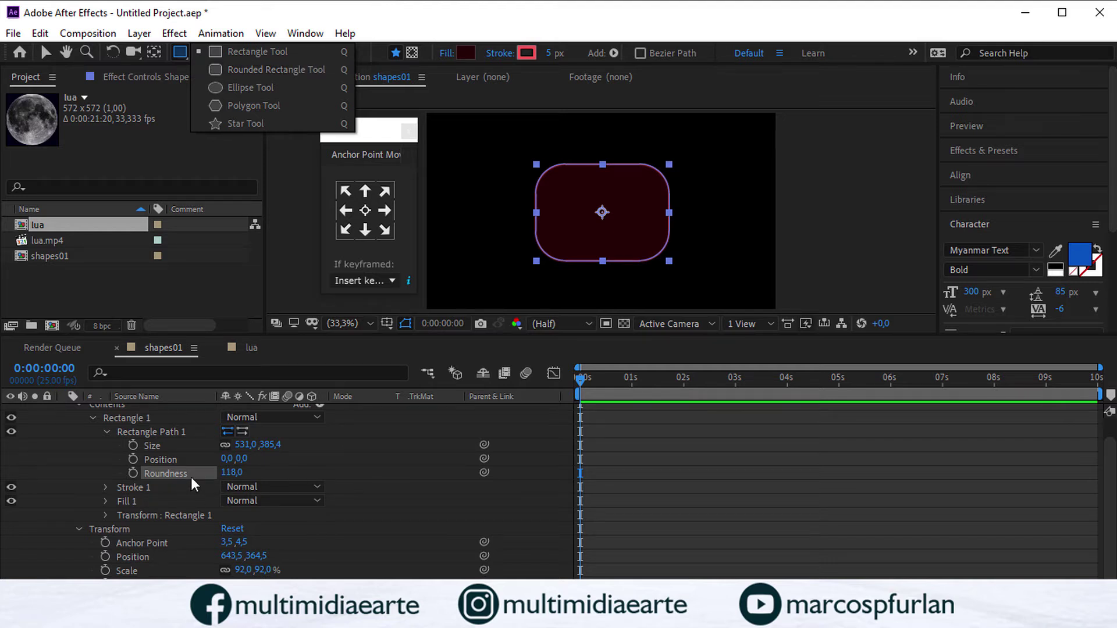
Step: Expand Rectangle 1's Stroke 1 properties, set the stroke width to 50 px and its blending mode to Overlay
click(141, 487)
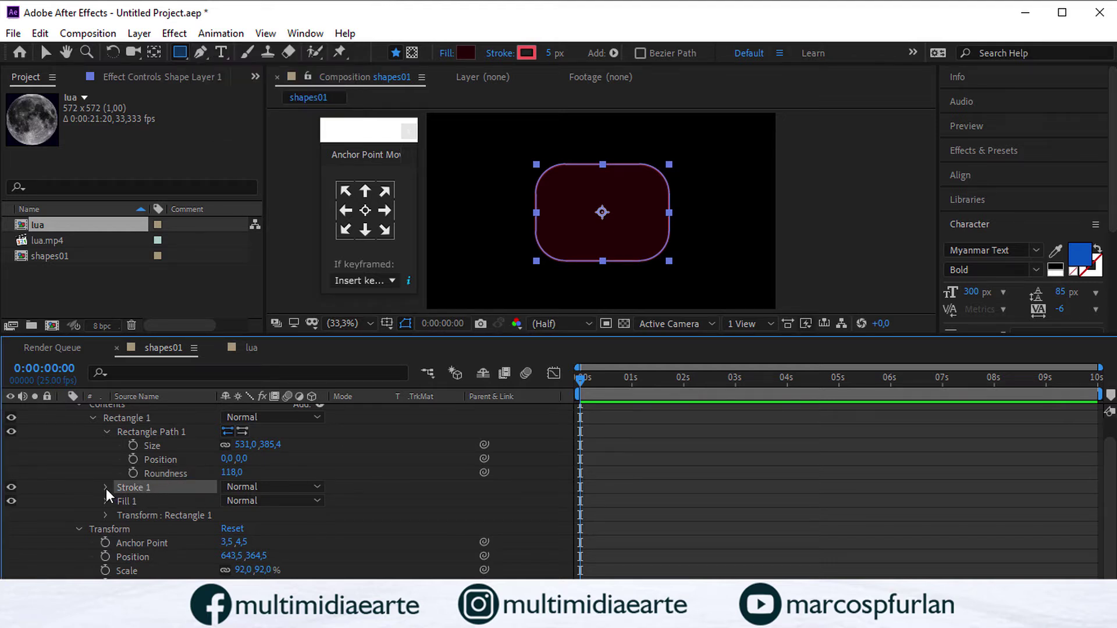
click(130, 502)
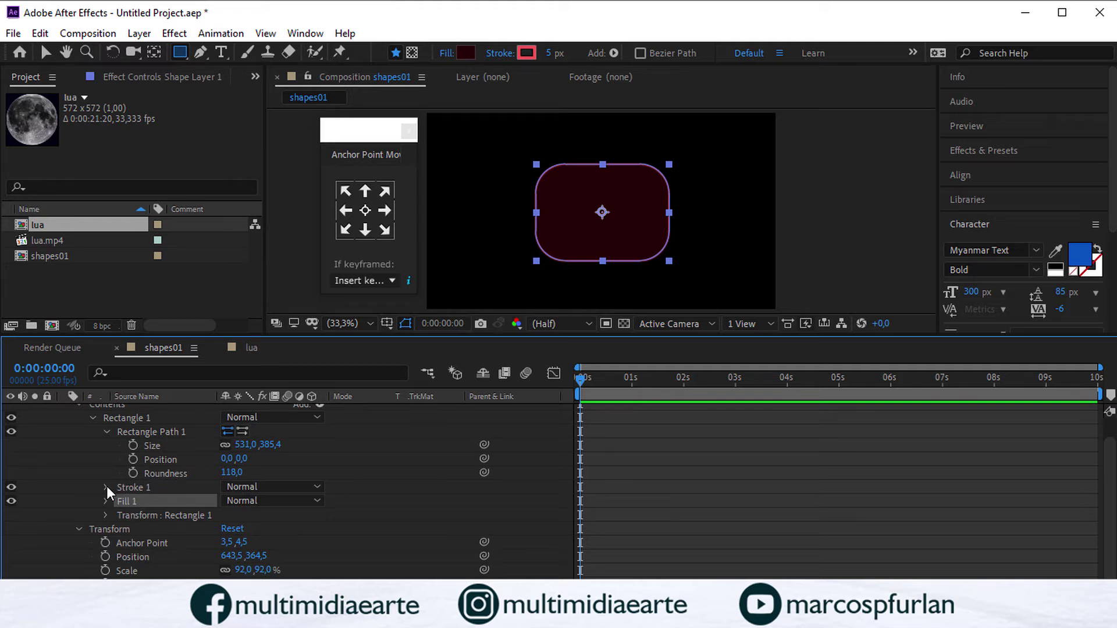
click(107, 487)
click(273, 487)
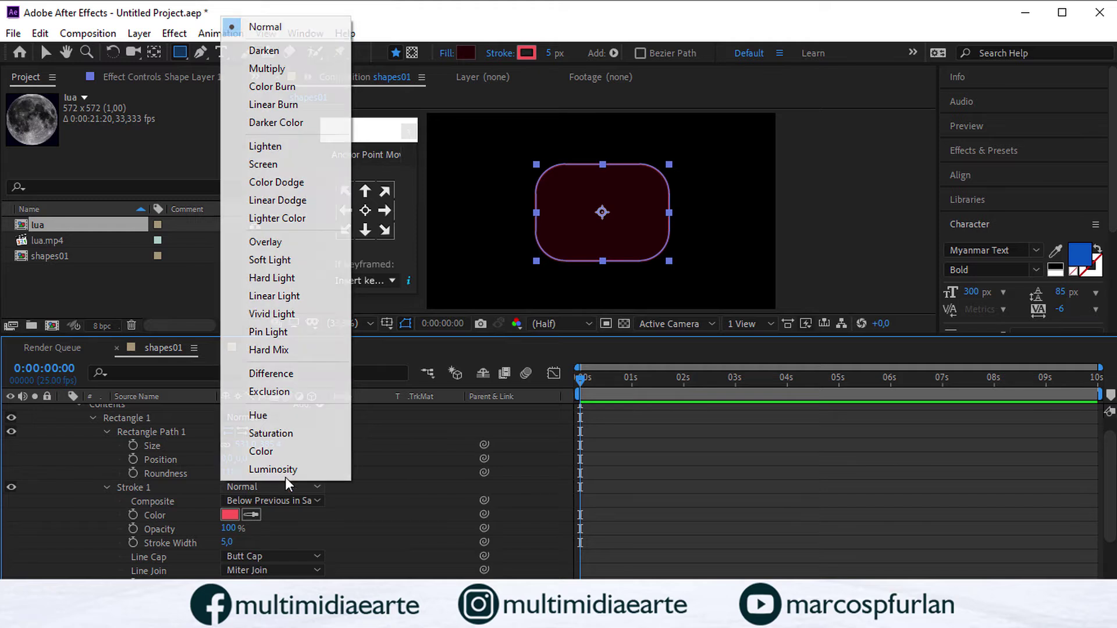
click(549, 53)
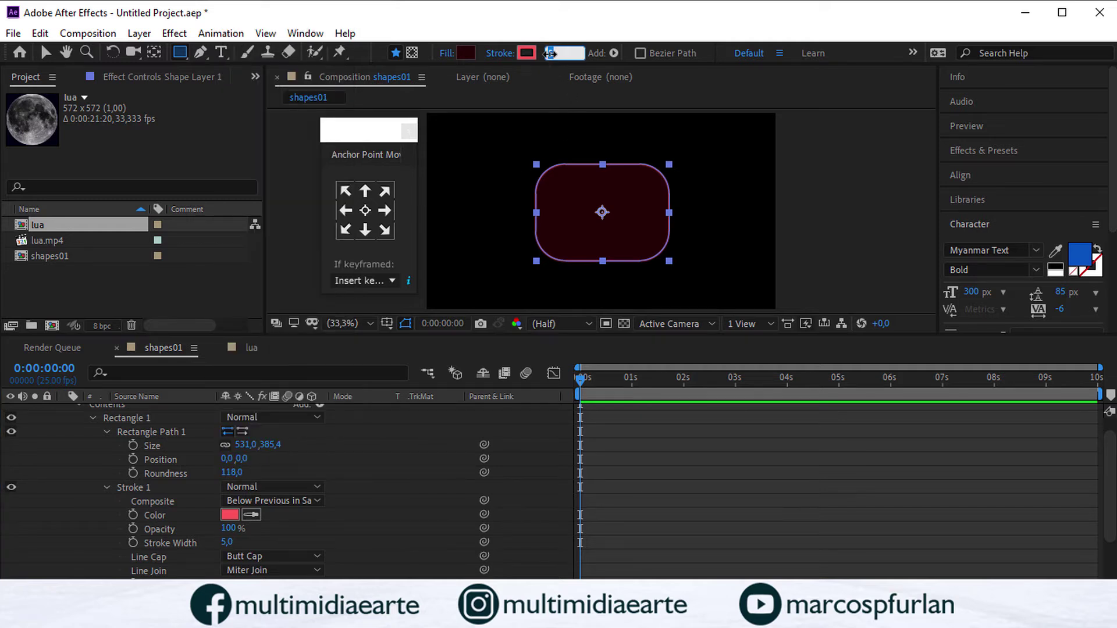
text(50)
key(Return)
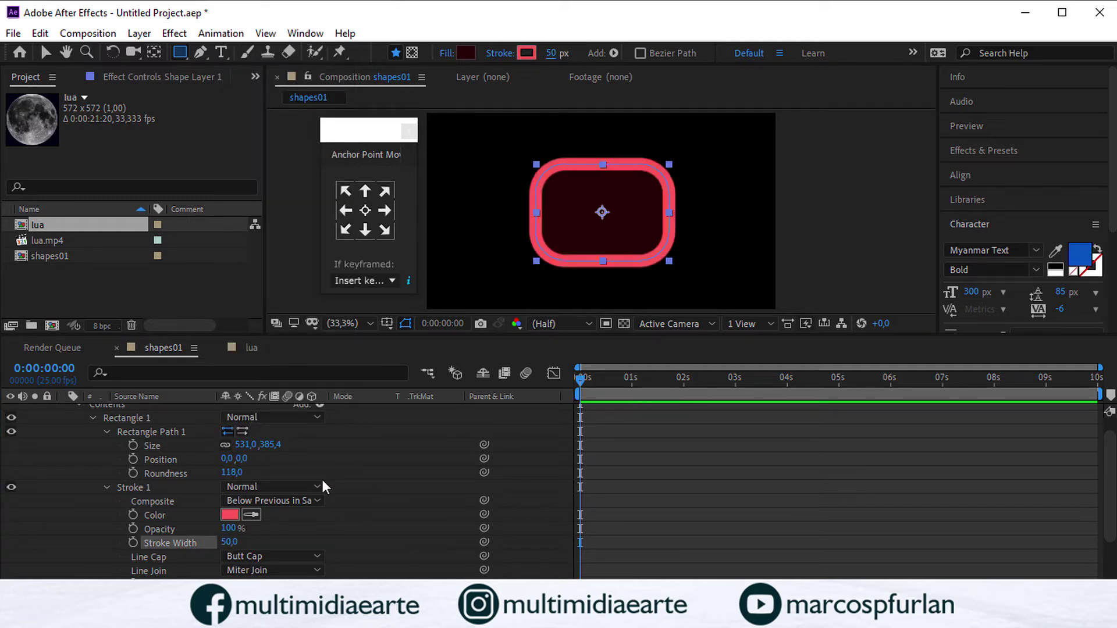
click(309, 487)
click(293, 243)
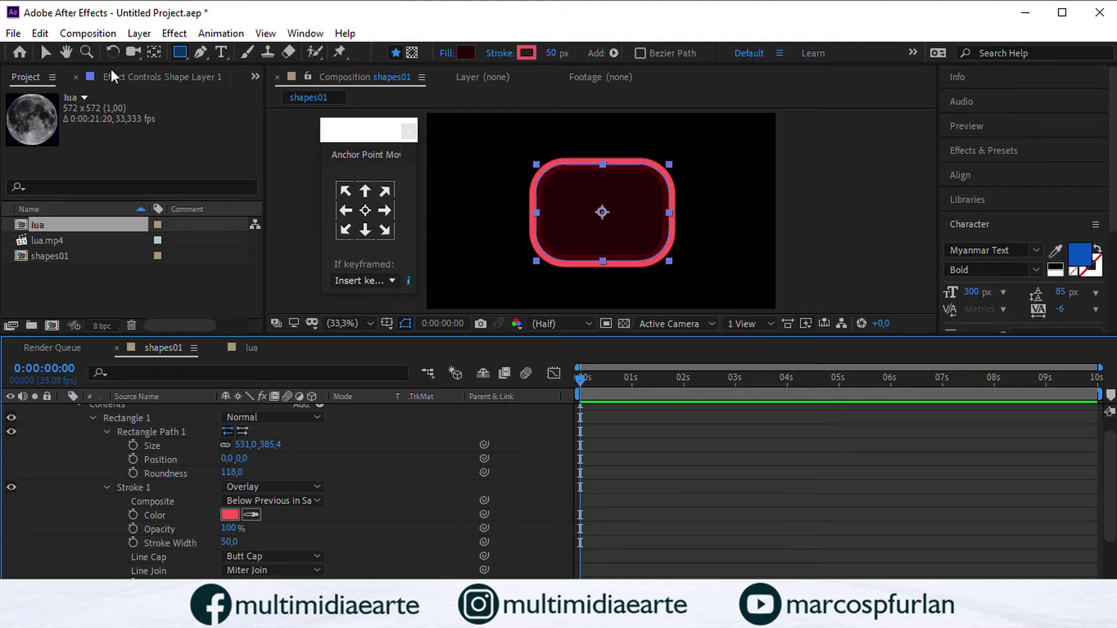
Step: Enlarge the composition viewing area, move the floating anchor point panel clear of the composition, and reselect the rounded rectangle
click(45, 53)
drag(559, 336, 561, 382)
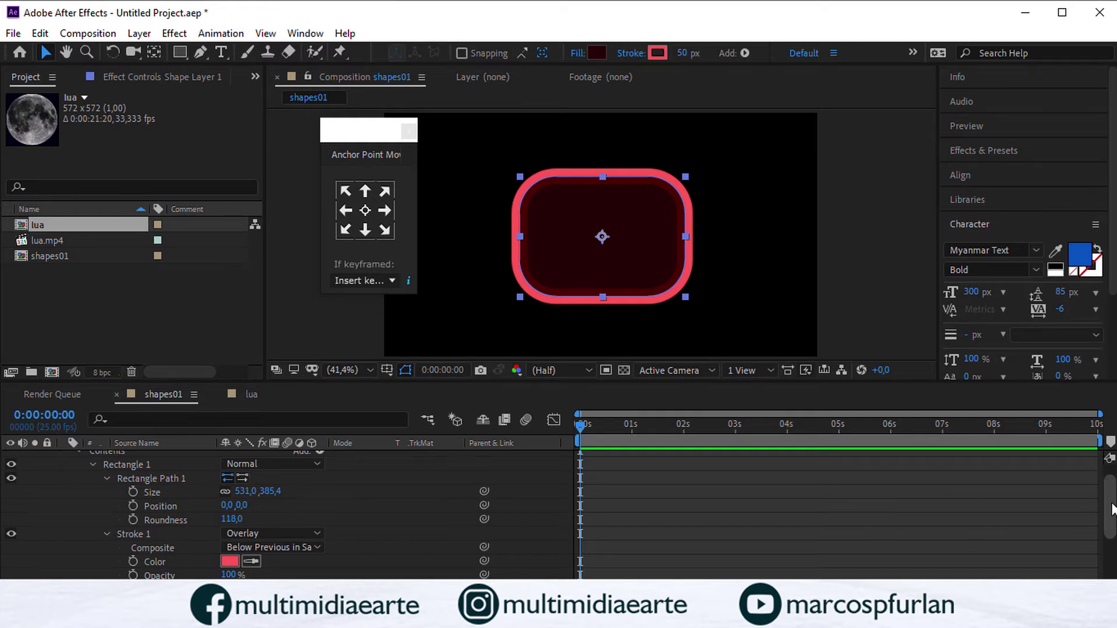
scroll(279, 512, down, 2)
click(362, 137)
drag(361, 138, 320, 151)
click(413, 137)
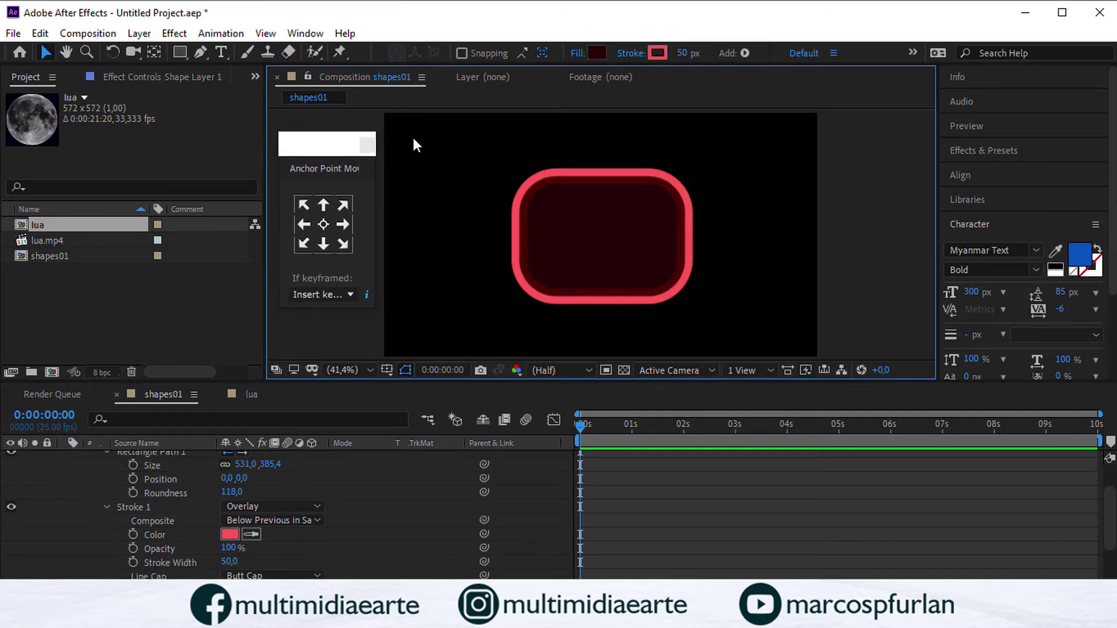
click(543, 180)
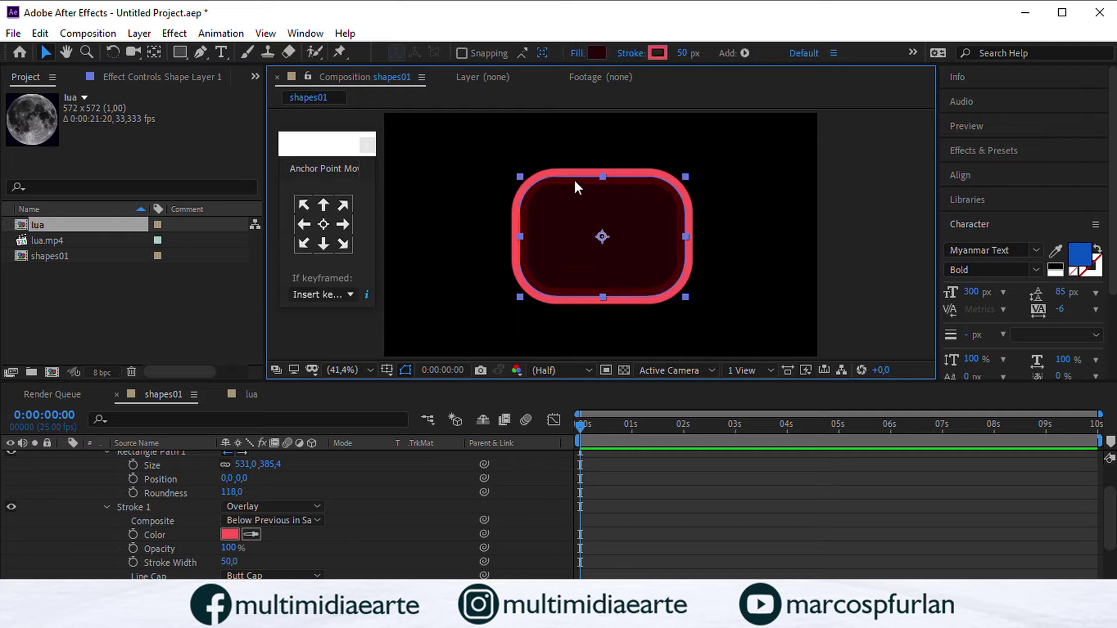
Step: Try the Lighten, Multiply, Difference and Saturation blending modes on Stroke 1 in turn
click(316, 505)
click(305, 169)
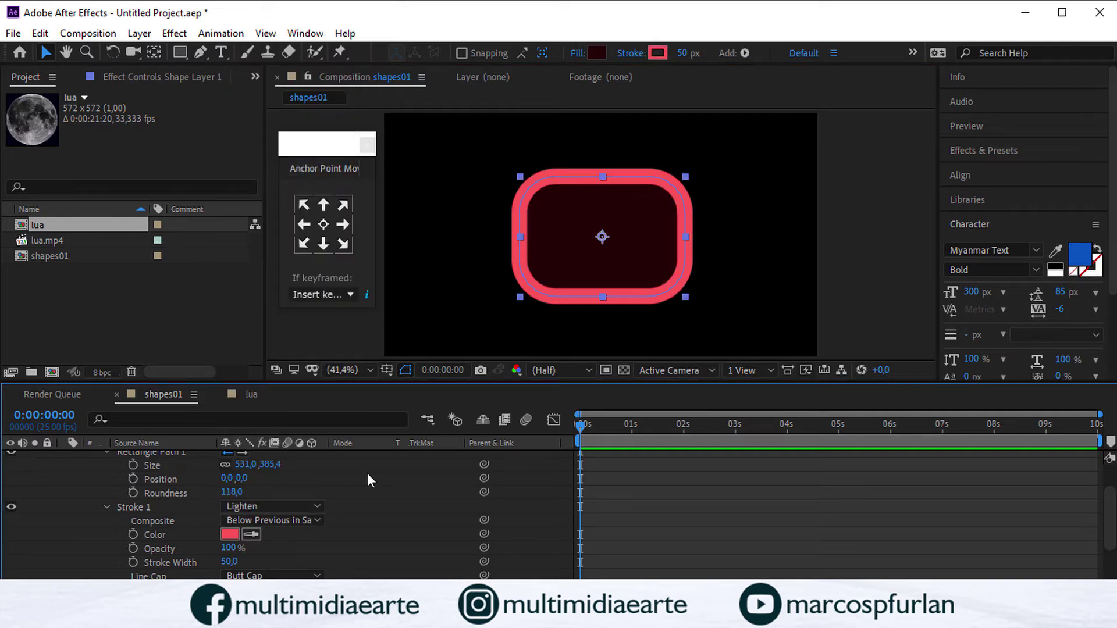
click(319, 506)
click(286, 88)
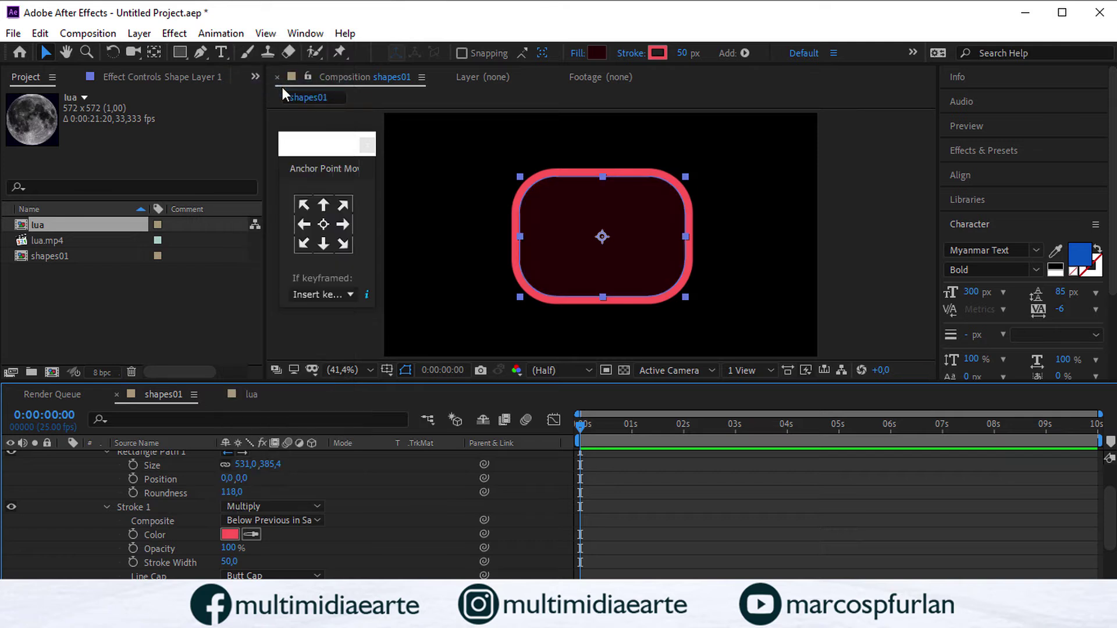
click(309, 506)
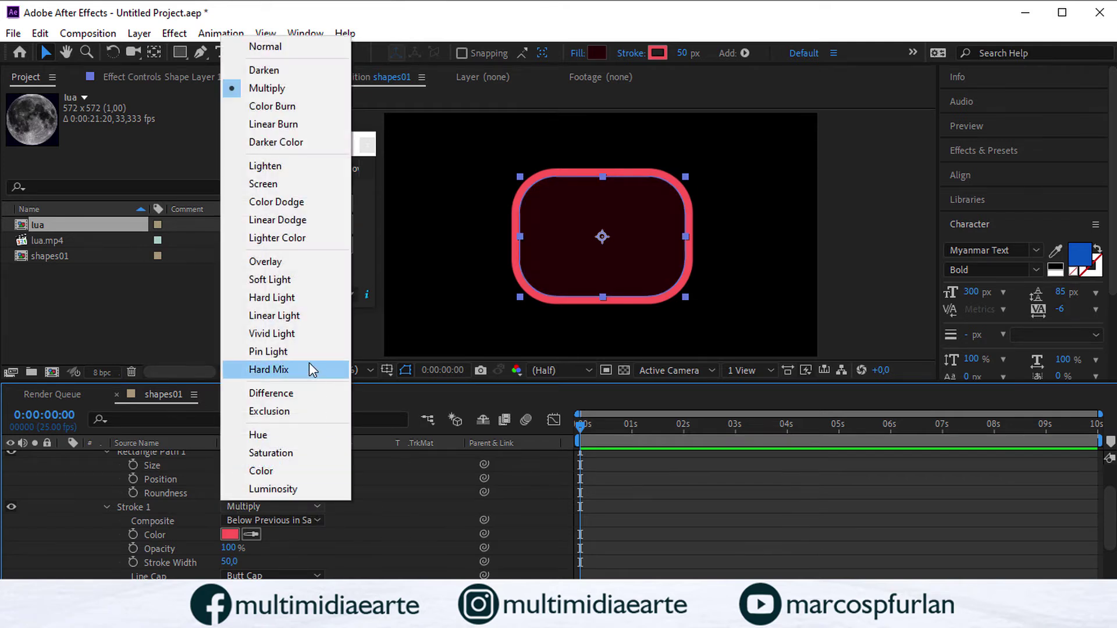
click(295, 391)
click(317, 507)
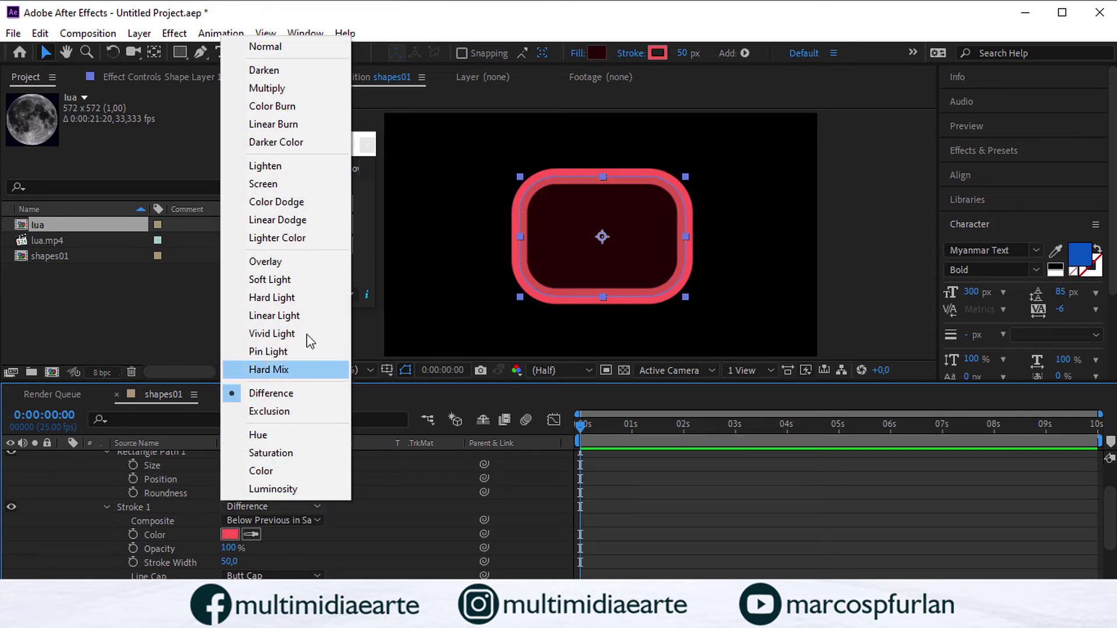
click(278, 452)
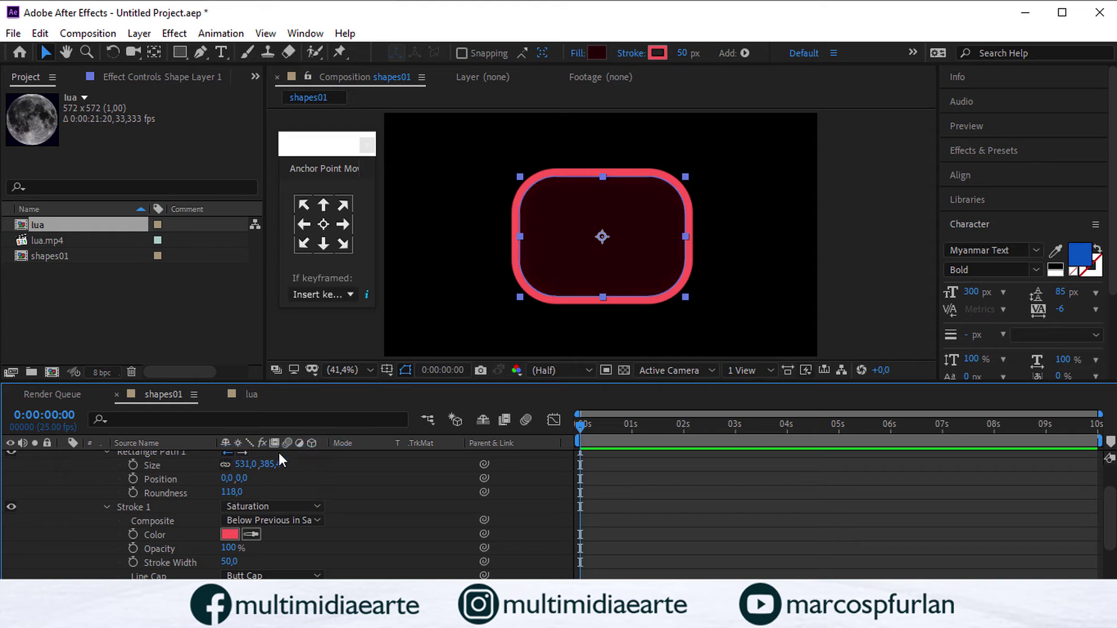
Step: Set Stroke 1's blending mode to Normal and its stroke width to 32
click(295, 504)
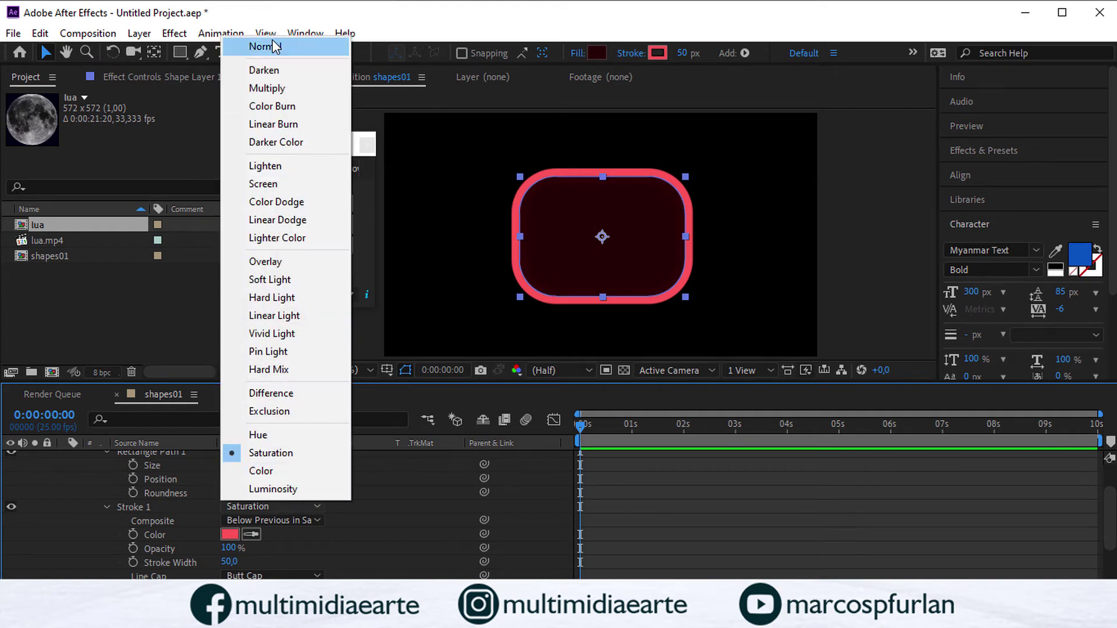
click(260, 42)
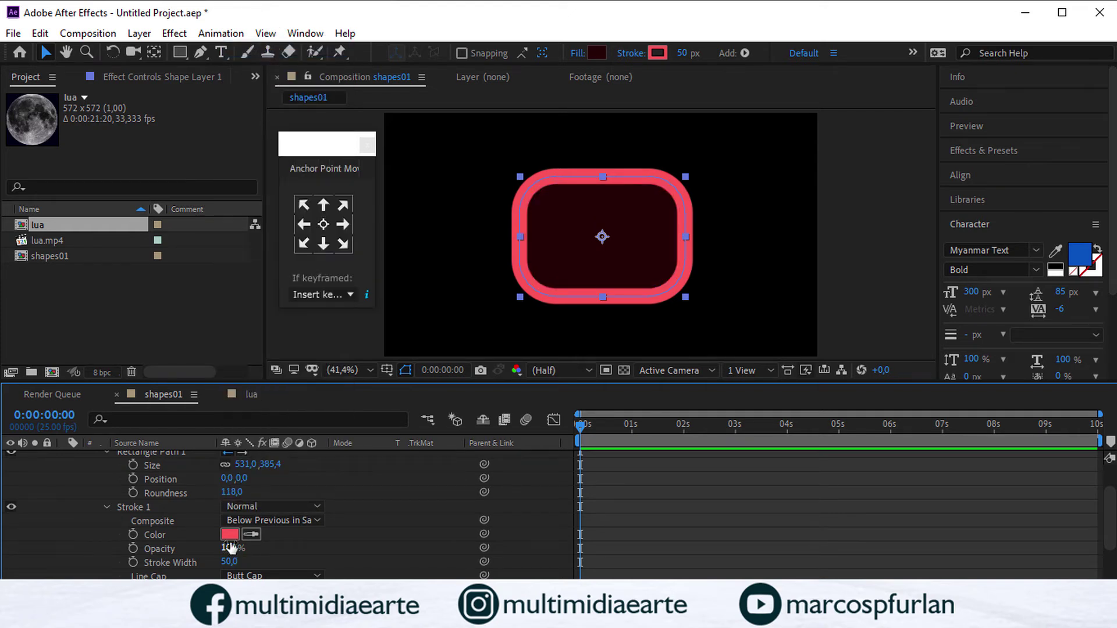
mouse_move(223, 554)
mouse_down()
mouse_move(175, 550)
mouse_move(258, 556)
mouse_move(213, 561)
mouse_up()
scroll(305, 551, down, 1)
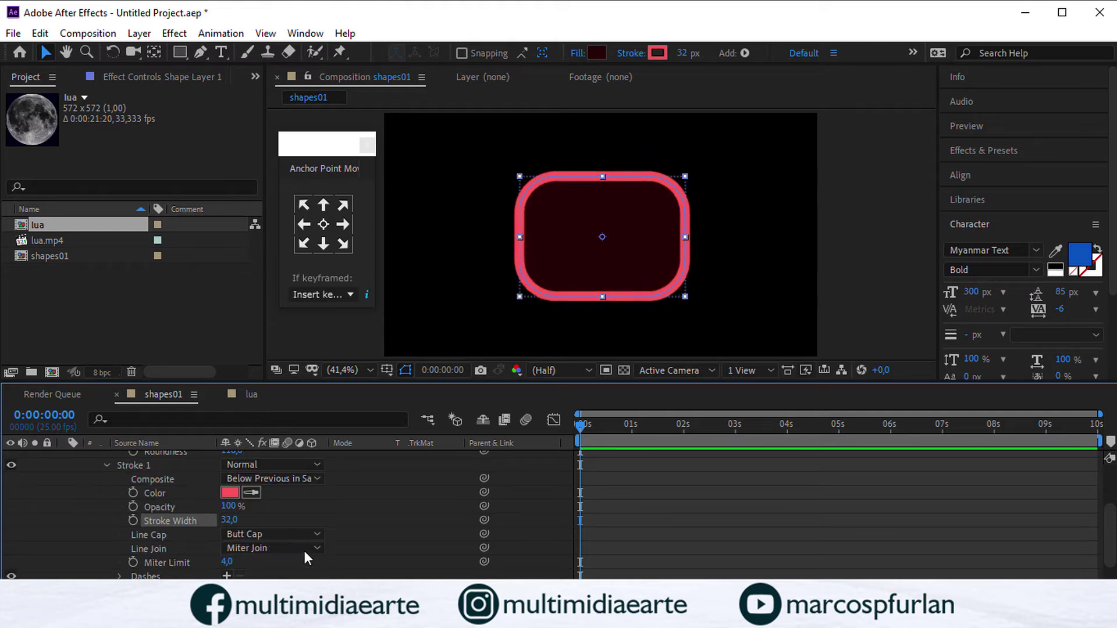
Step: Set Stroke 1's line cap to Round Cap and reduce Rectangle Path 1's roundness to 0
click(310, 535)
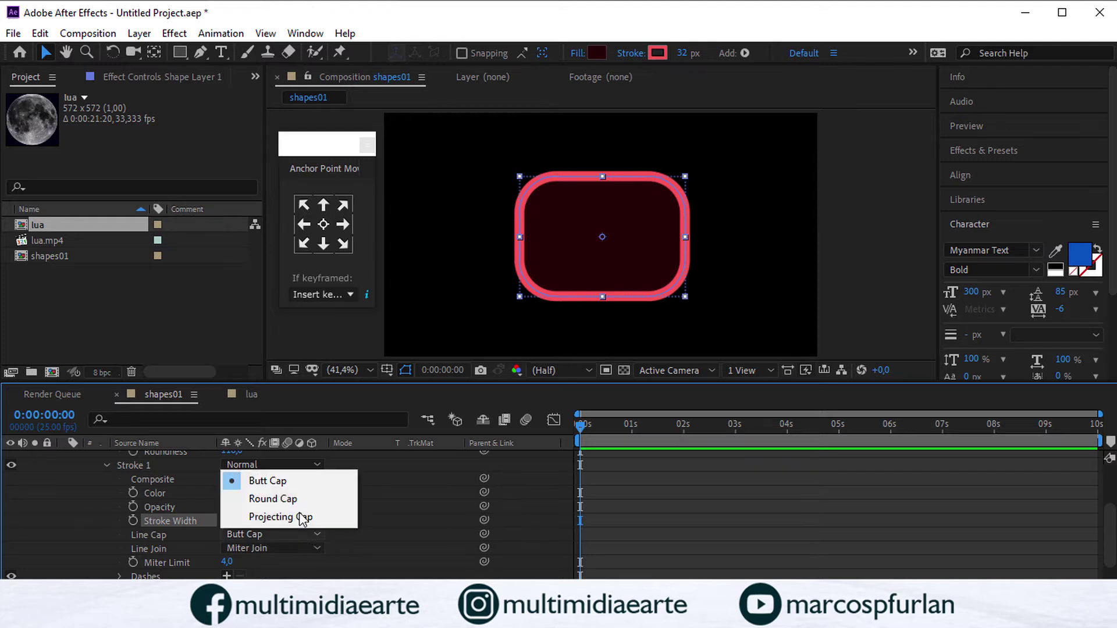
click(295, 500)
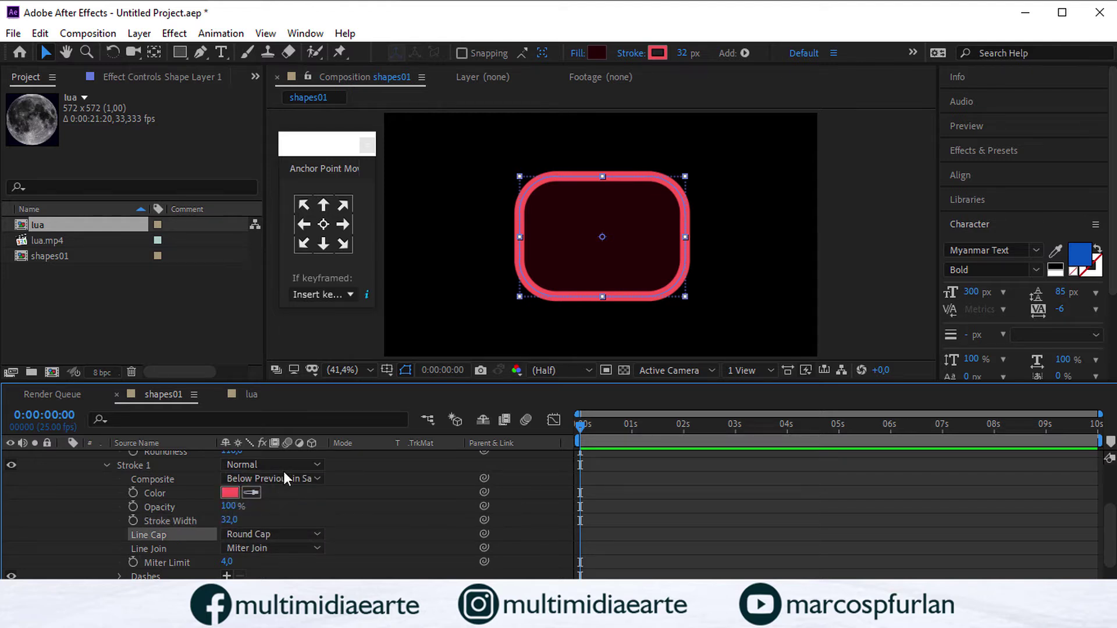
scroll(284, 471, up, 2)
click(175, 534)
drag(177, 534, 84, 540)
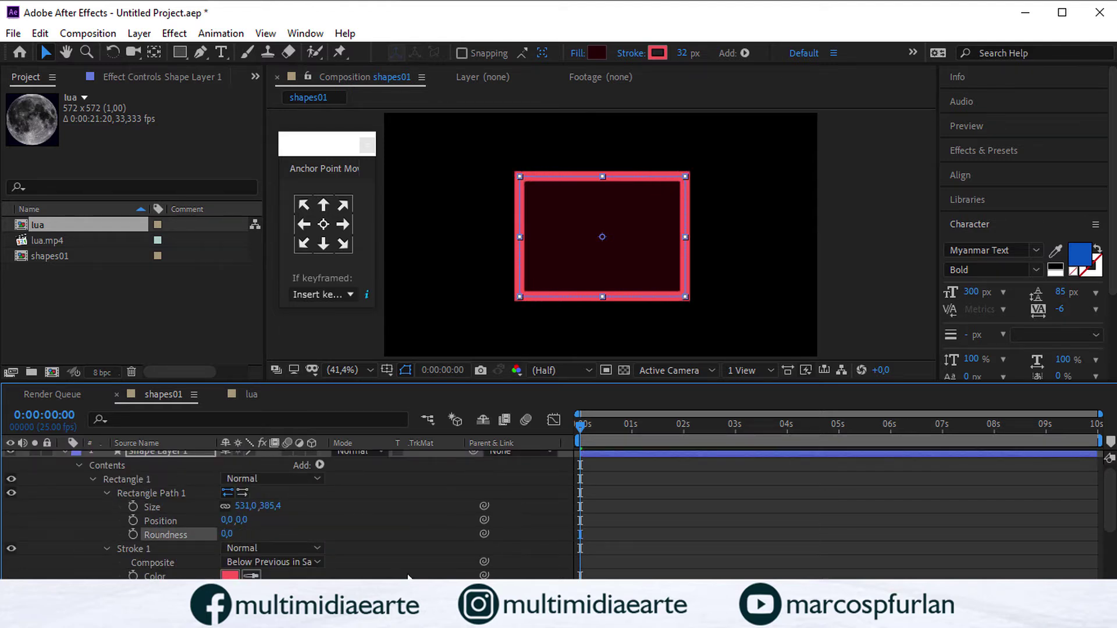
Step: Try Projecting Cap as Stroke 1's line cap, then set it to Butt Cap
scroll(279, 539, down, 2)
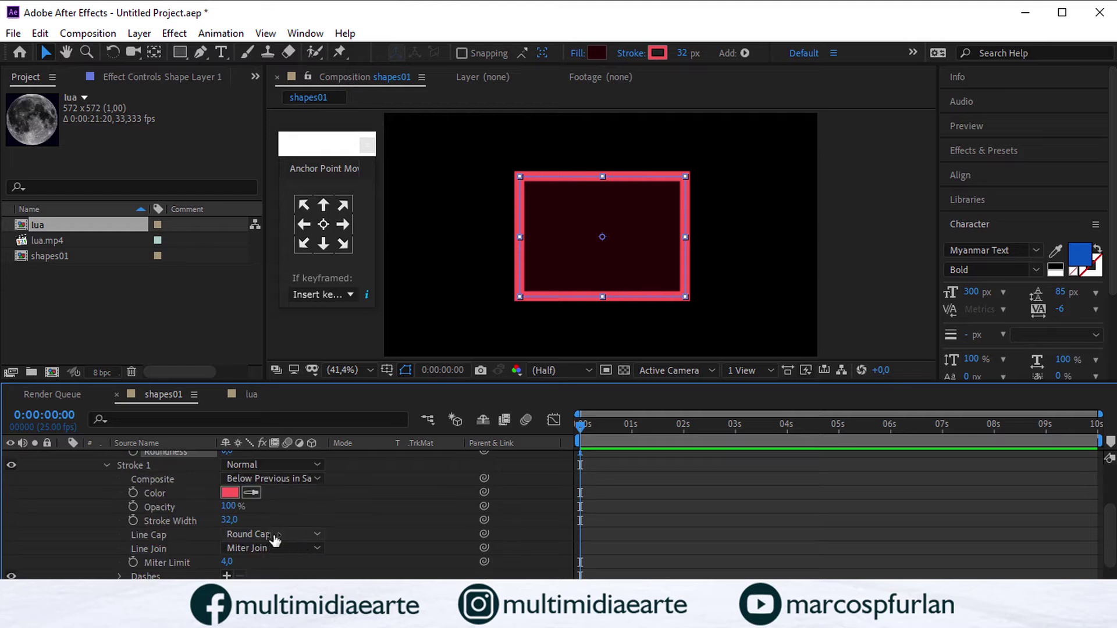
click(274, 535)
click(277, 517)
click(276, 535)
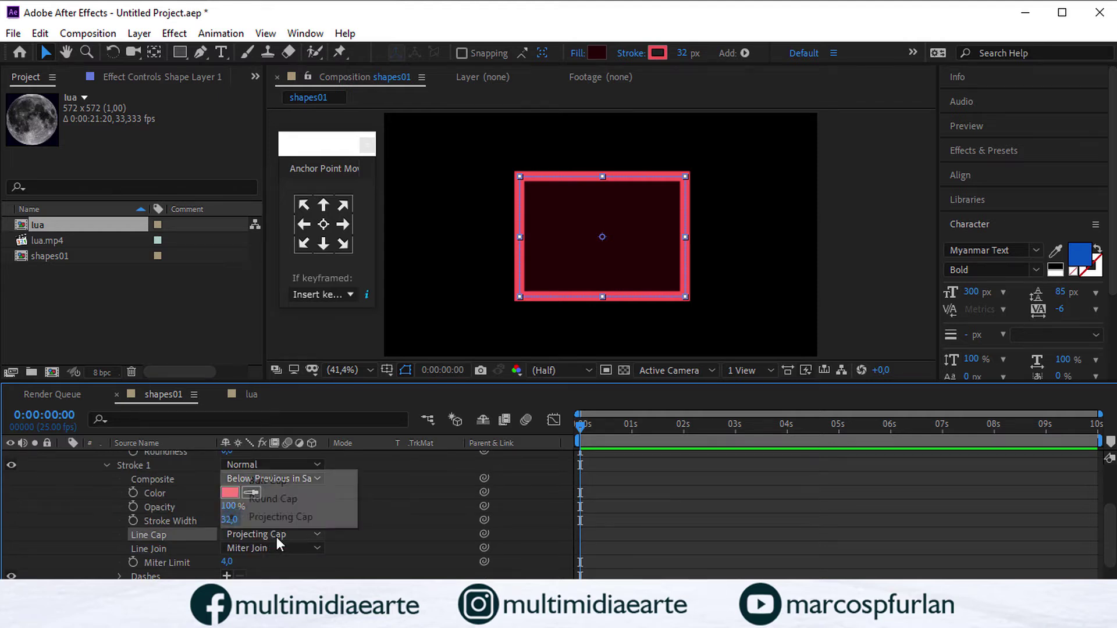
click(285, 480)
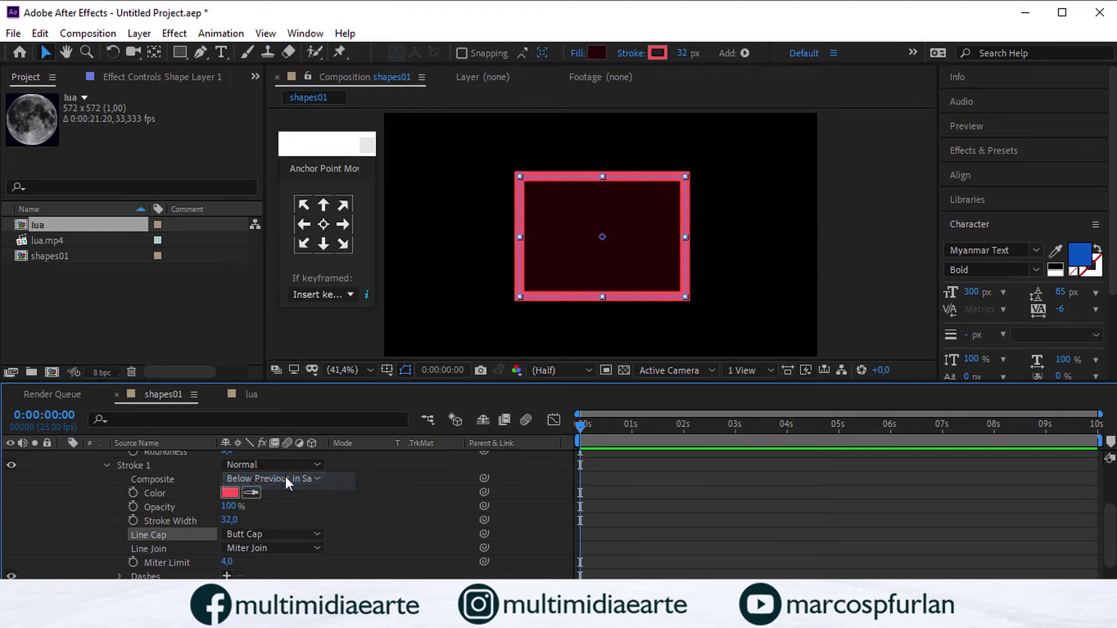
Step: Try Round Join and Bevel Join on Stroke 1's corners, then return the line join to Miter Join
click(278, 549)
click(285, 514)
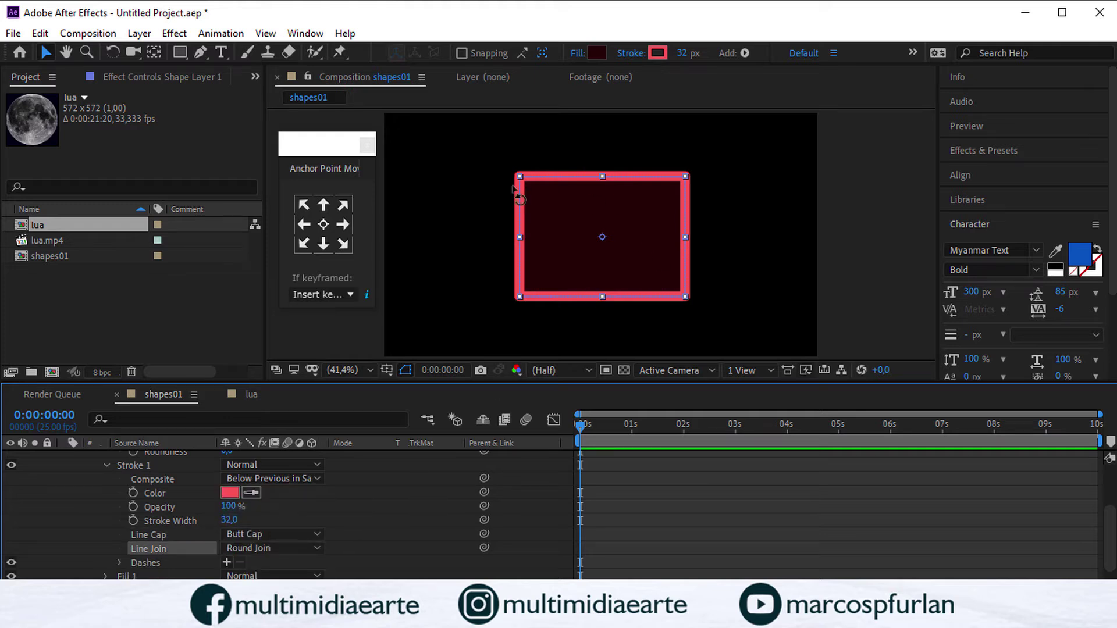
click(279, 549)
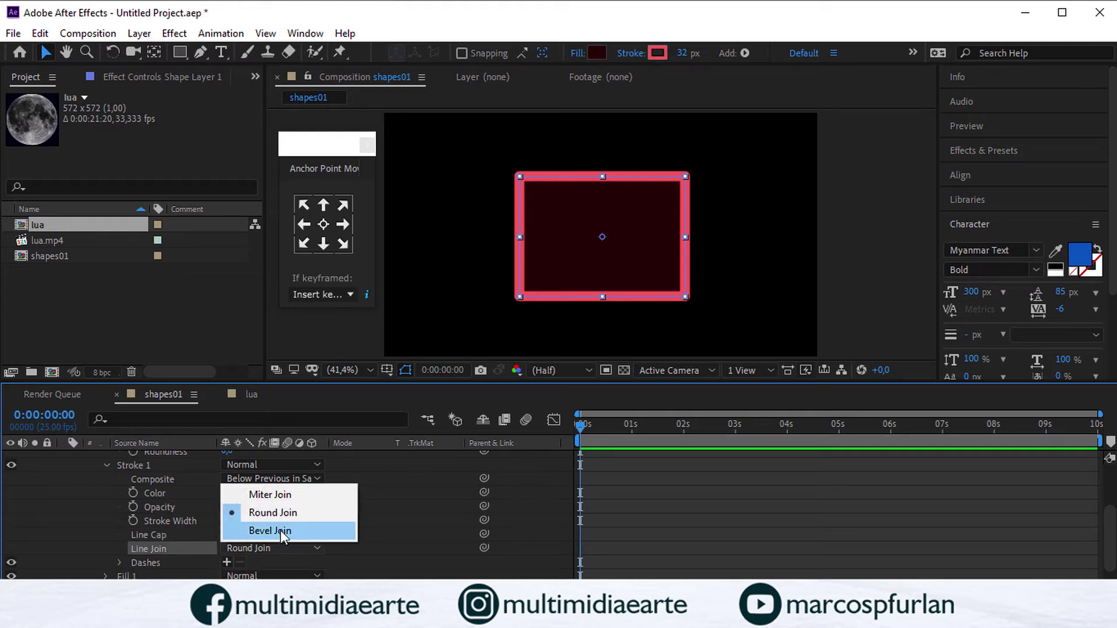
click(280, 531)
click(283, 548)
click(297, 499)
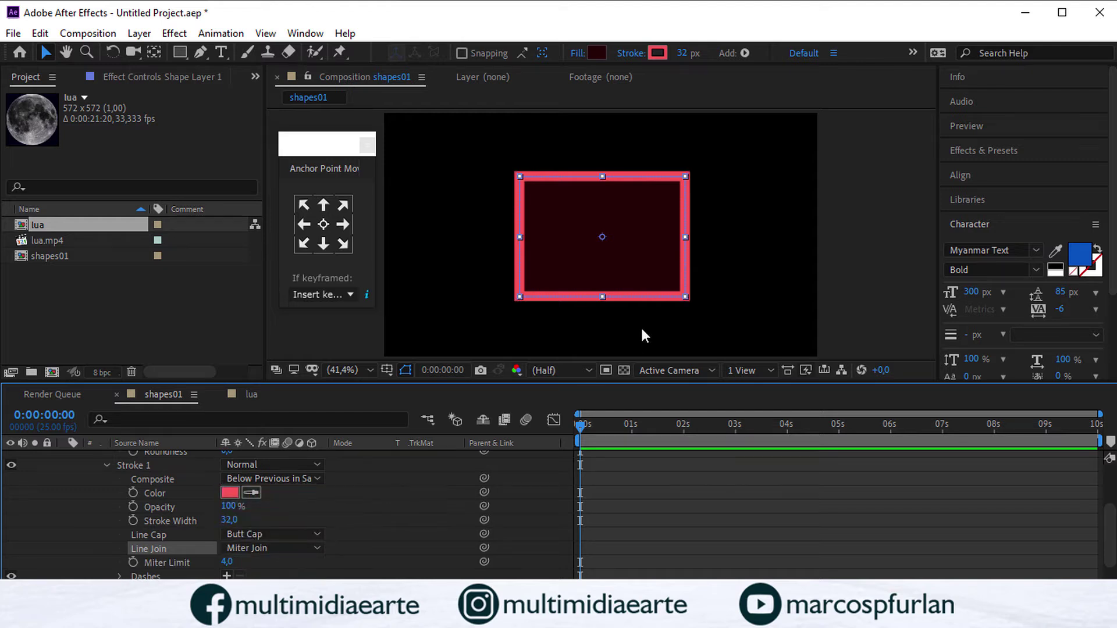
Step: Add a dash to Stroke 1 with a length of 12 and reduce the stroke width to 16 px
drag(560, 383, 573, 327)
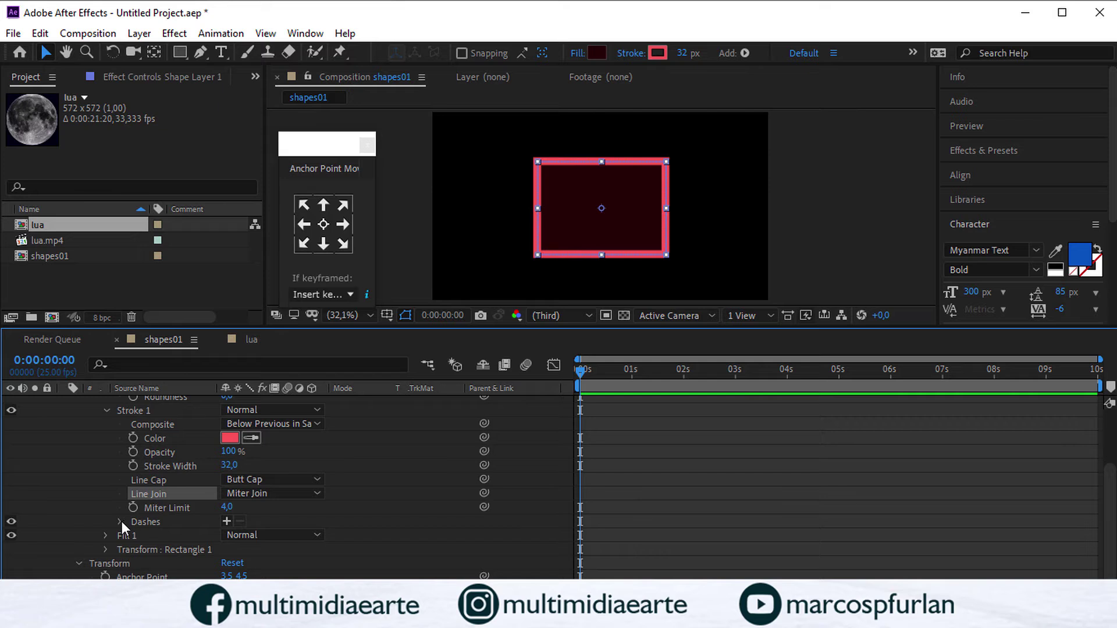
click(224, 521)
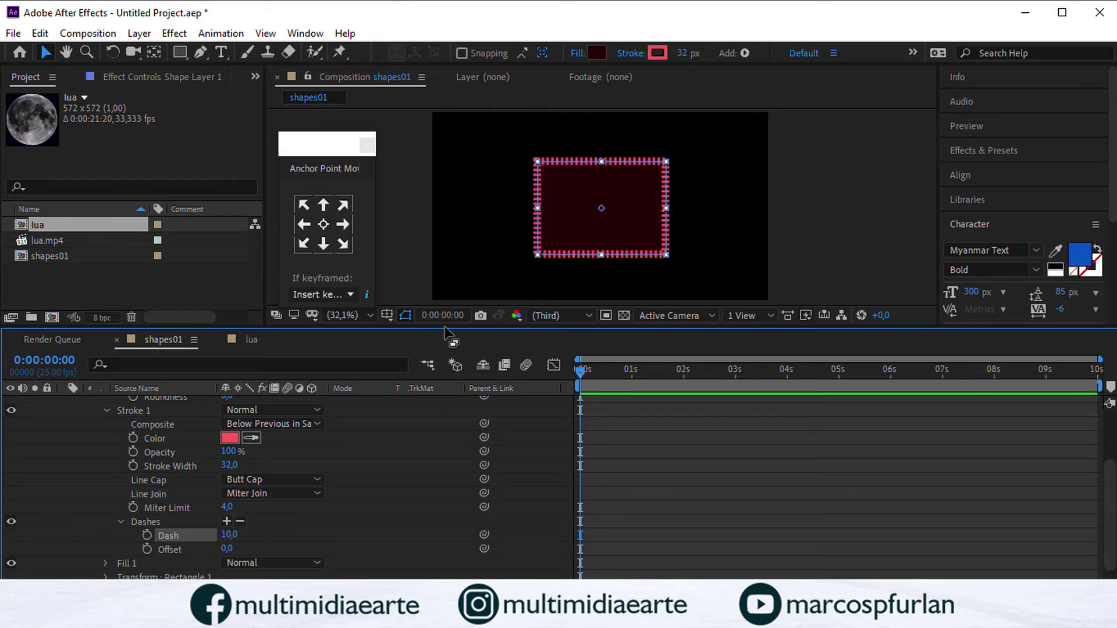
drag(443, 327, 430, 365)
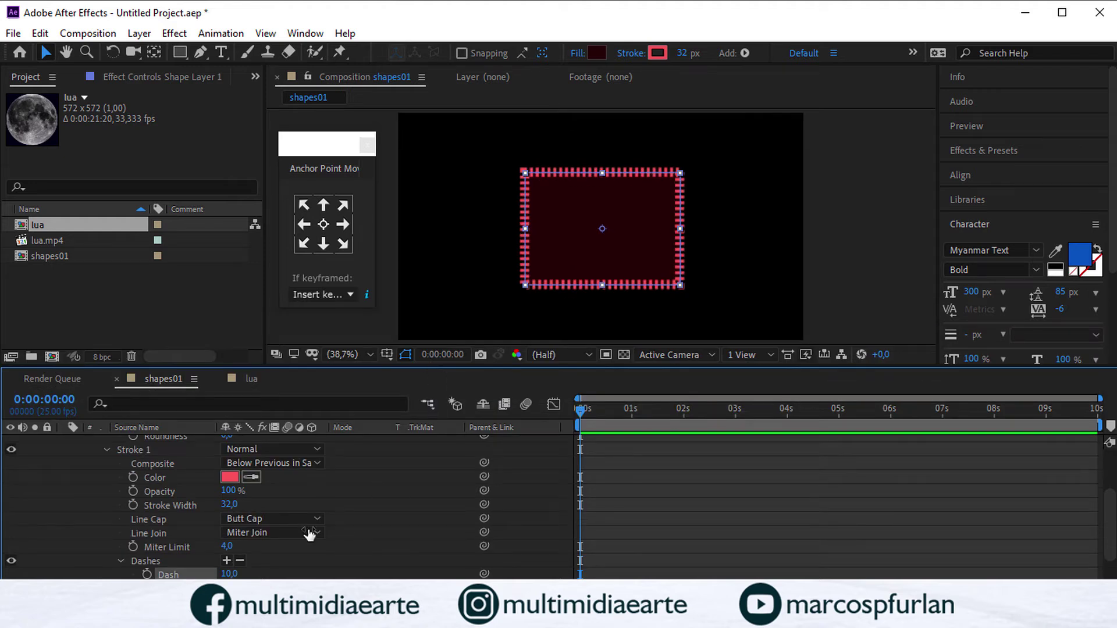
click(229, 574)
text(12)
key(Return)
mouse_move(681, 53)
mouse_down()
mouse_move(663, 58)
mouse_move(673, 57)
mouse_up()
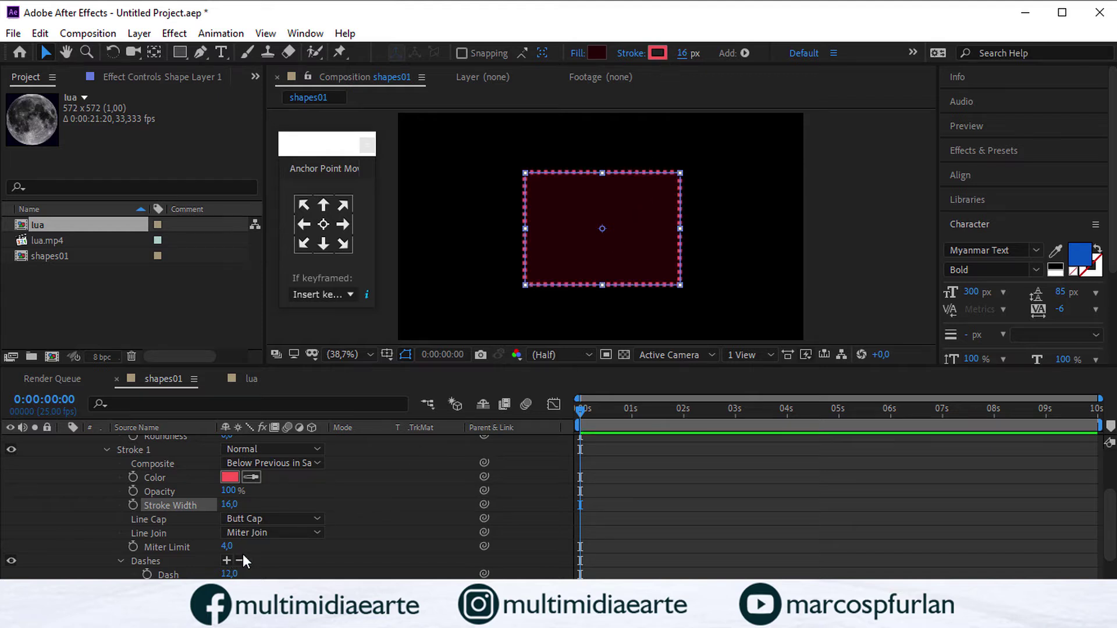
Step: Set Stroke 1's dash length to 18, experiment with the dash offset and reset the offset to 0
scroll(243, 554, down, 3)
mouse_move(228, 532)
mouse_down()
mouse_move(249, 530)
mouse_move(228, 540)
mouse_move(232, 557)
mouse_move(202, 542)
mouse_up()
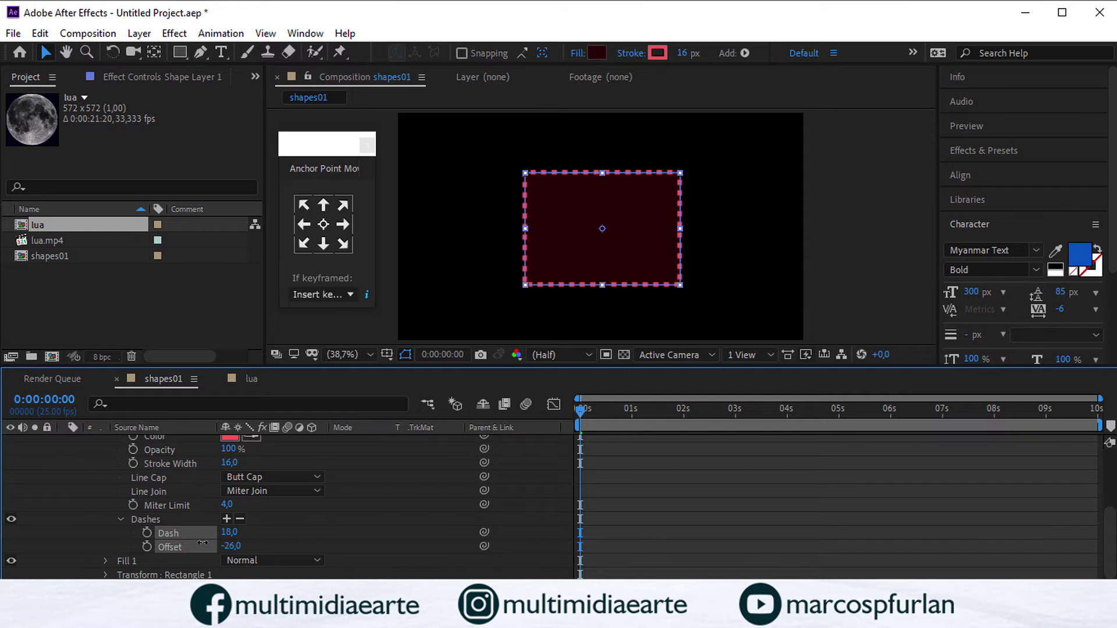
click(230, 546)
text(0)
key(Return)
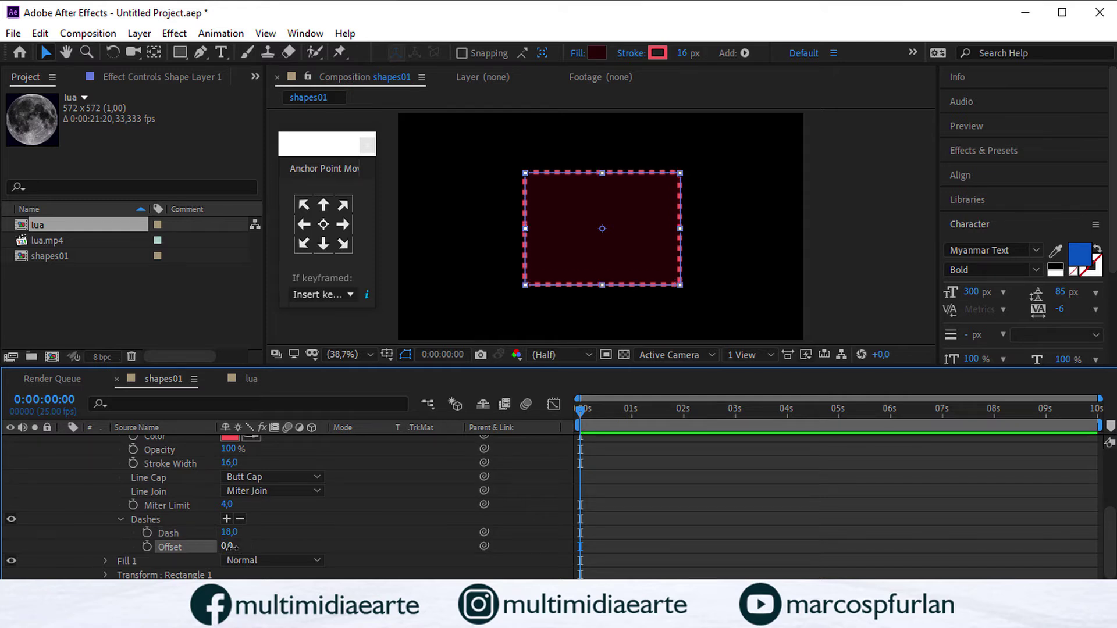
Step: At 2 seconds, set Stroke 1's dash offset to 100 and enable keyframing for it
drag(581, 413, 682, 431)
click(57, 401)
text(2.)
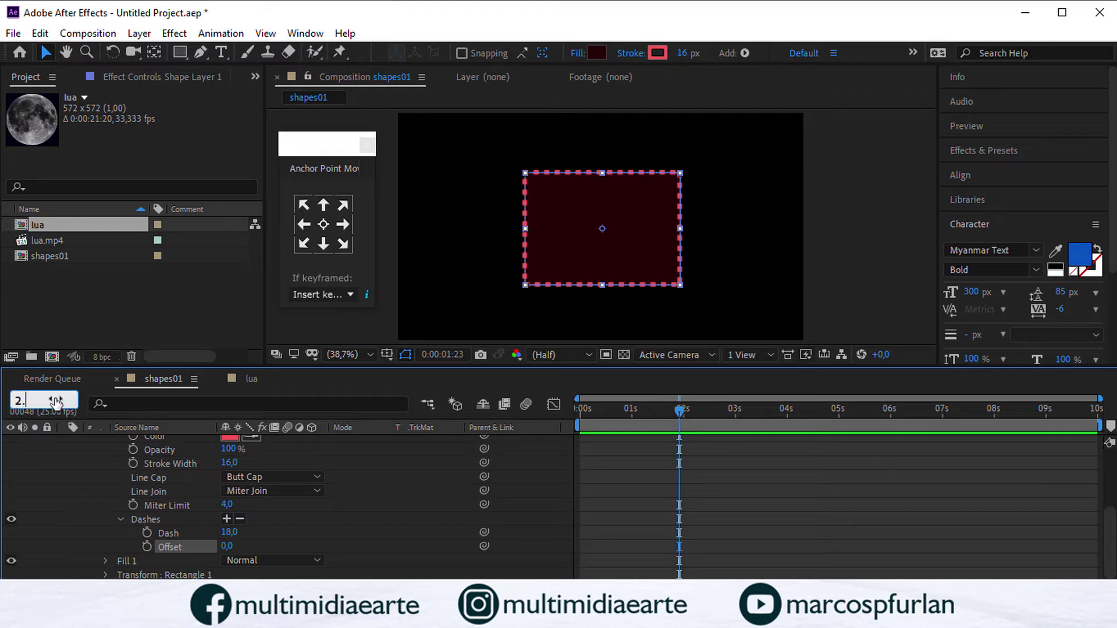
key(Return)
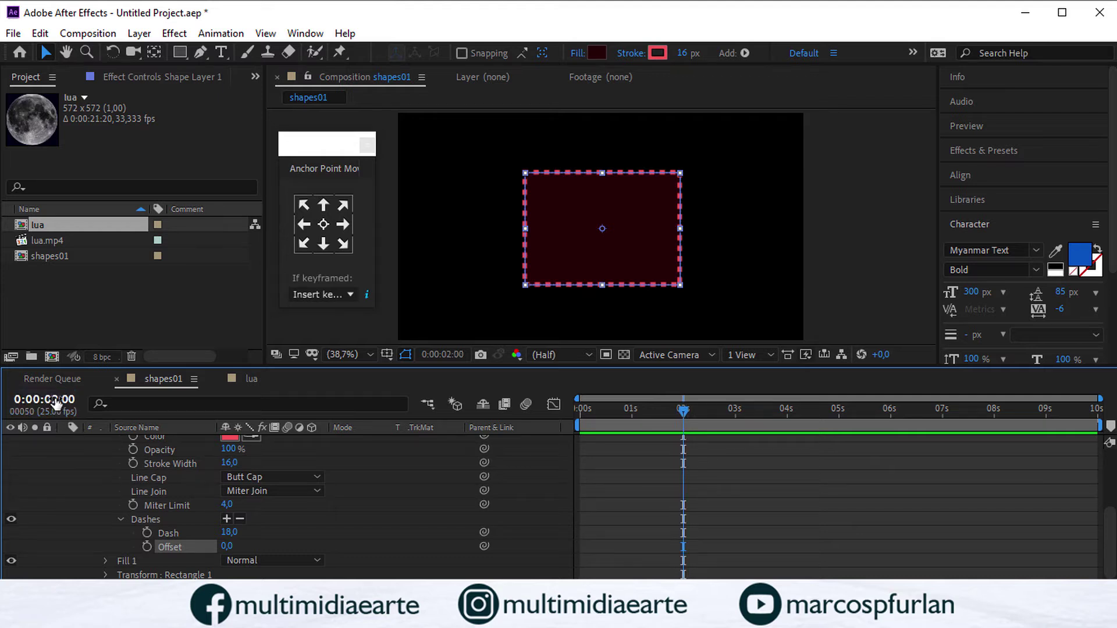
click(227, 546)
text(180)
key(Return)
click(228, 546)
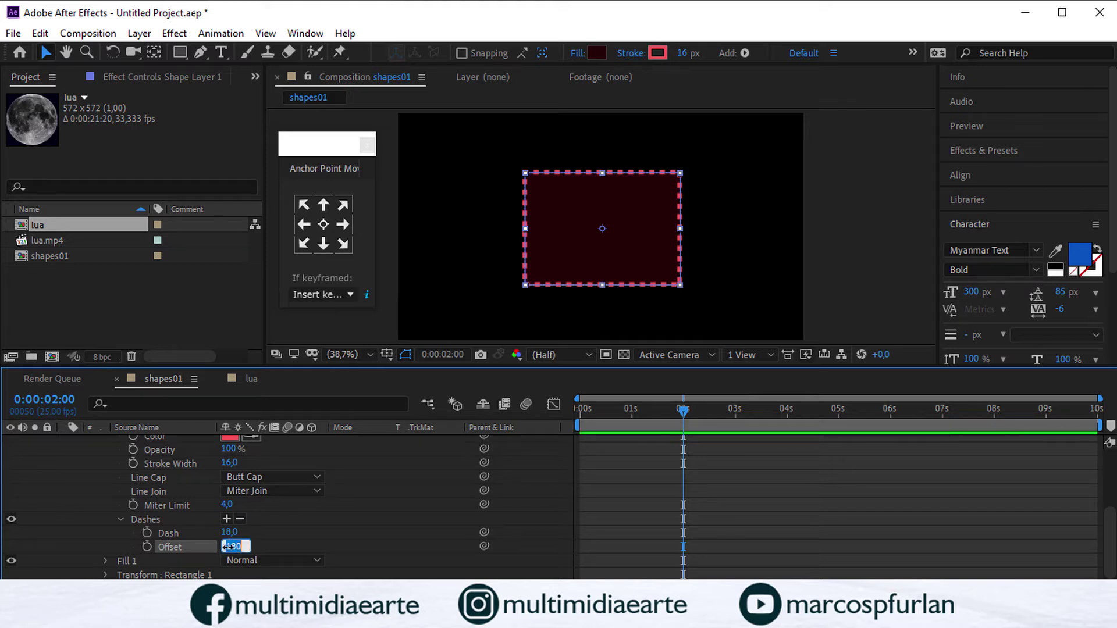
text(100)
key(Return)
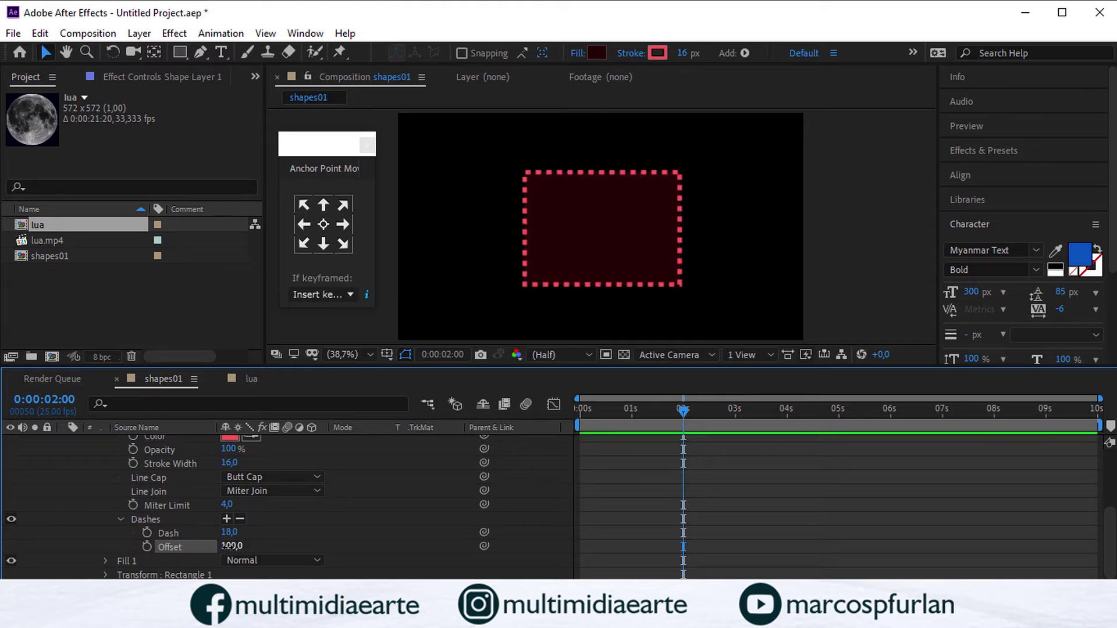
click(147, 547)
Step: Keyframe Stroke 1's dash offset at 0 at the start of the composition
drag(670, 413, 579, 410)
click(235, 546)
key(Return)
Step: Preview the moving dashes twice and place the current time at 2 seconds
key(space)
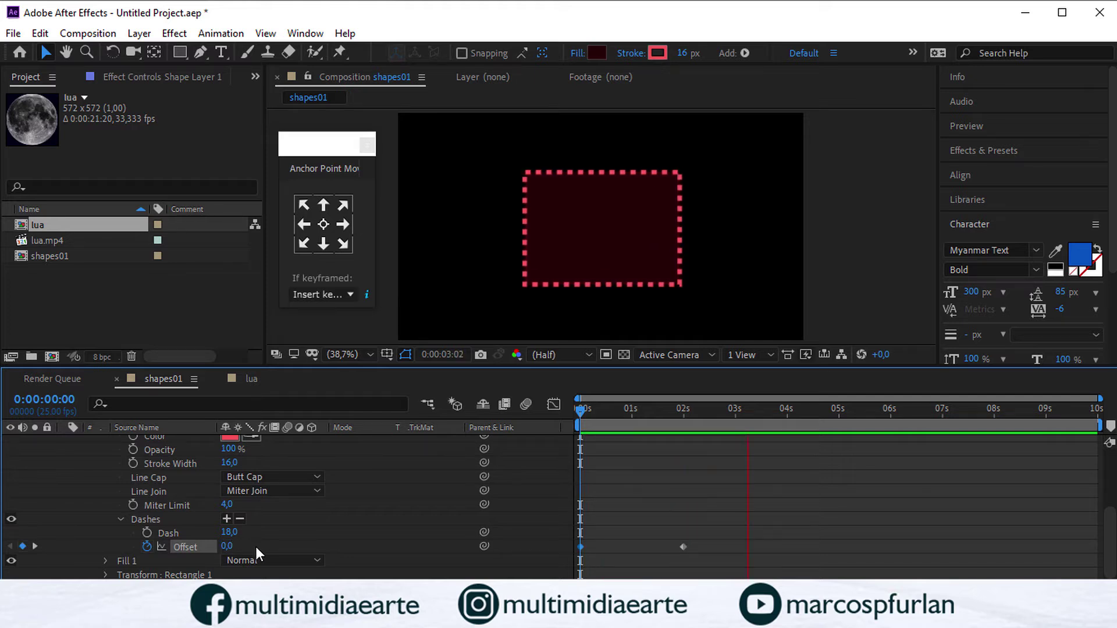
key(space)
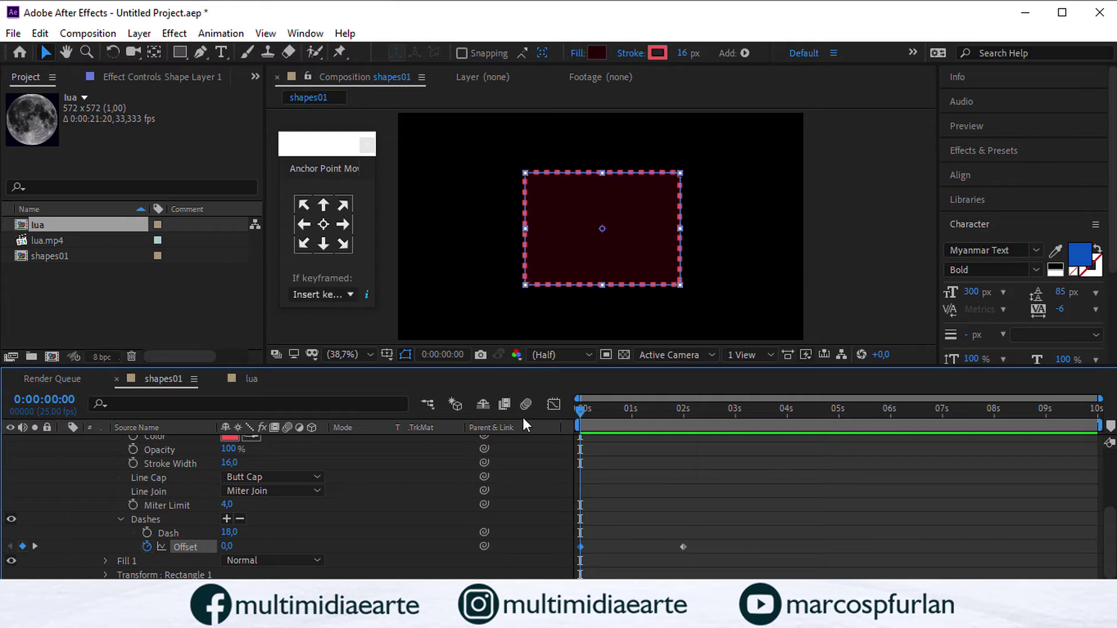
key(space)
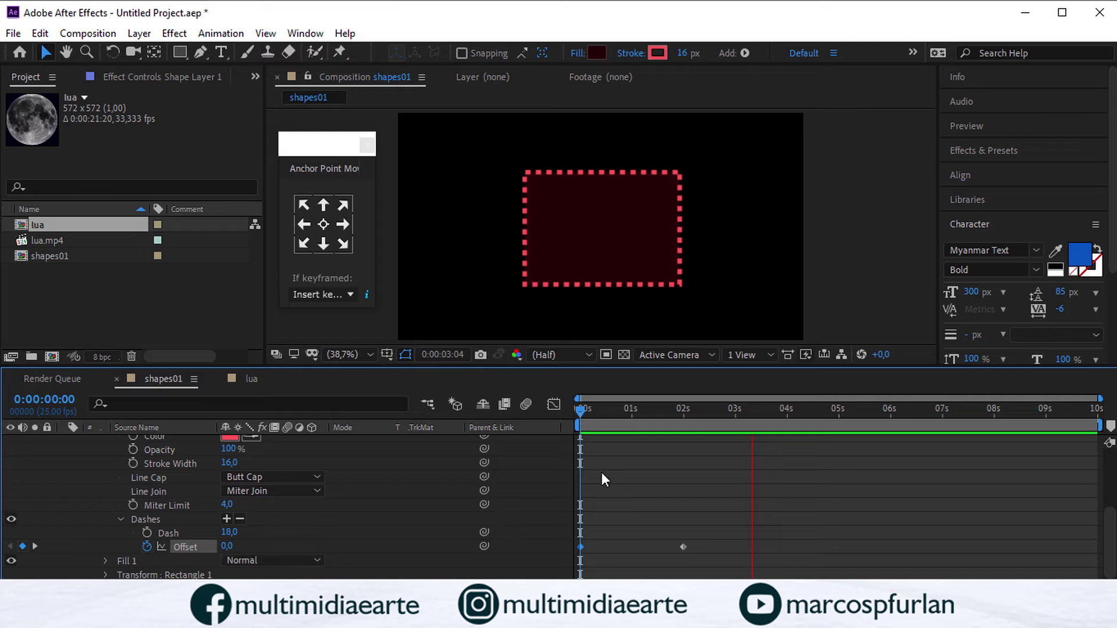
click(686, 420)
drag(686, 421, 682, 423)
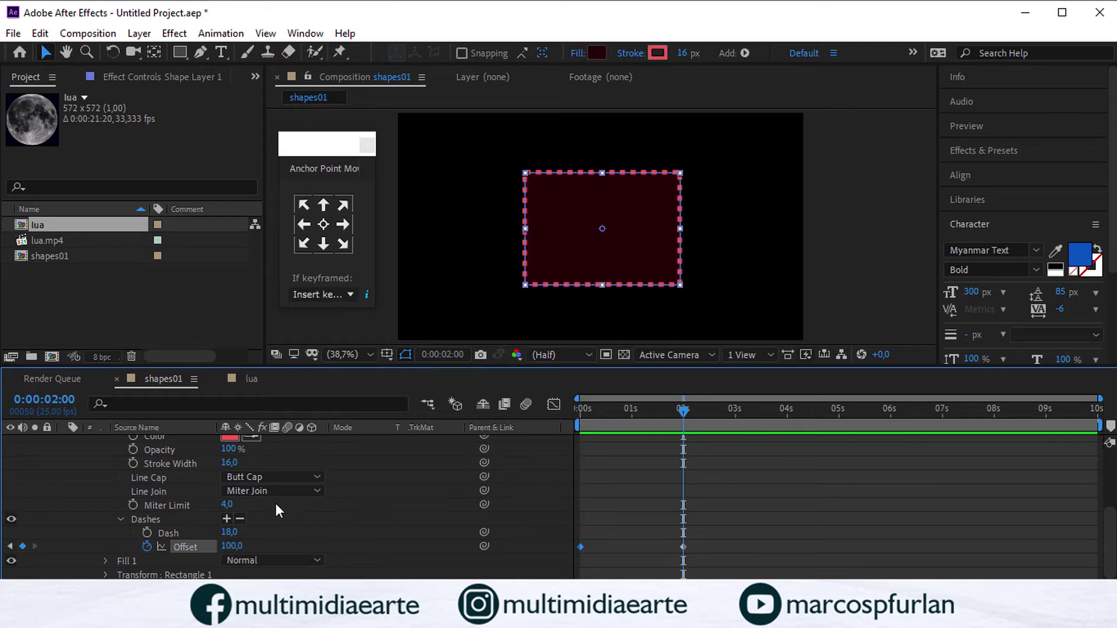
Step: Collapse Stroke 1 and expand Fill 1 to examine its composite, fill rule, color and opacity properties
scroll(201, 504, up, 5)
scroll(199, 506, down, 2)
scroll(174, 506, up, 3)
click(106, 493)
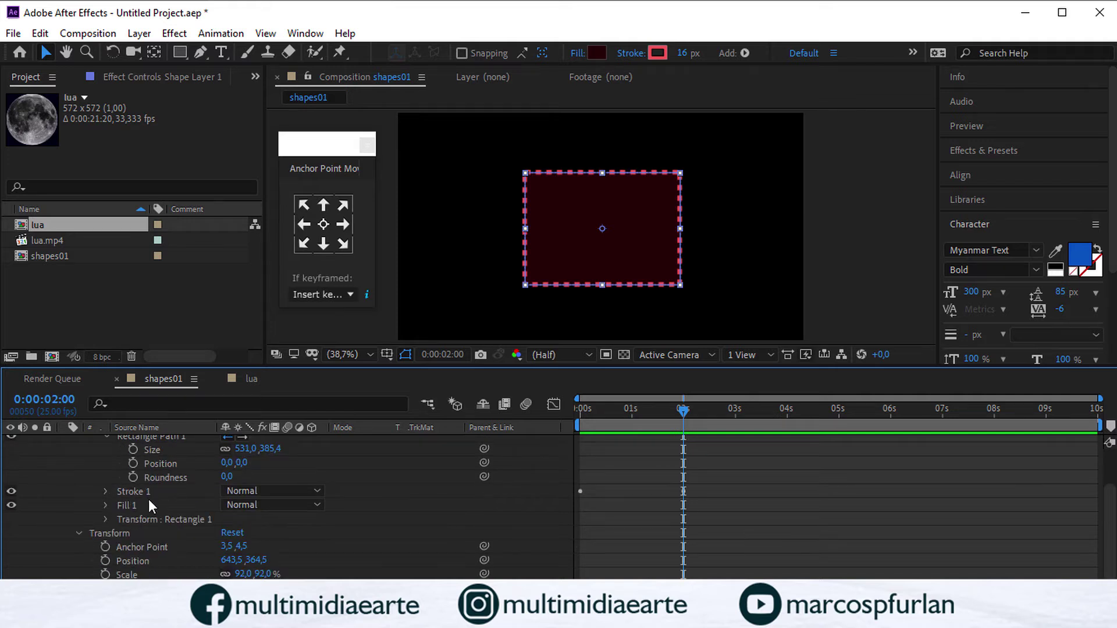
click(105, 500)
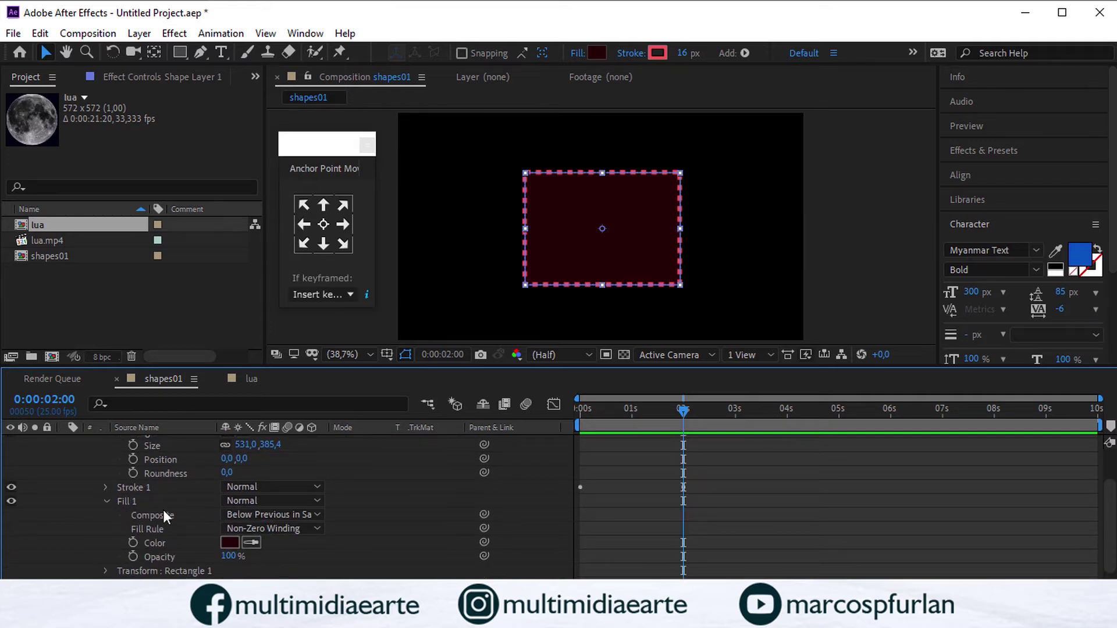
click(160, 513)
click(144, 501)
scroll(207, 542, down, 3)
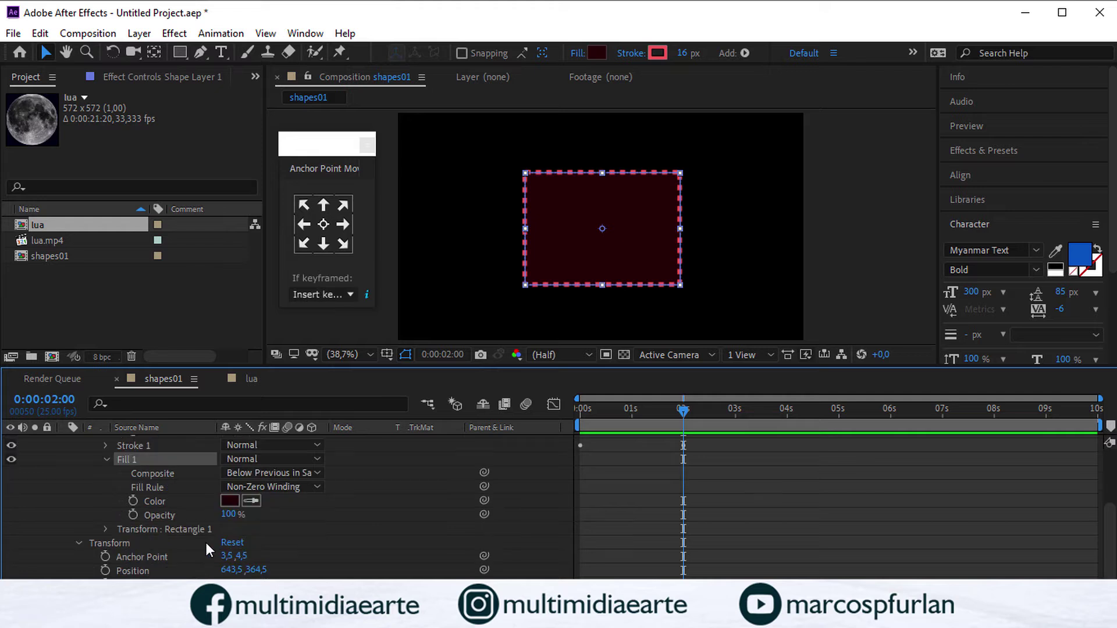
Step: Expand Rectangle 1's own transform group, compare it with the path and fill properties, and collapse it
click(104, 529)
scroll(211, 522, down, 2)
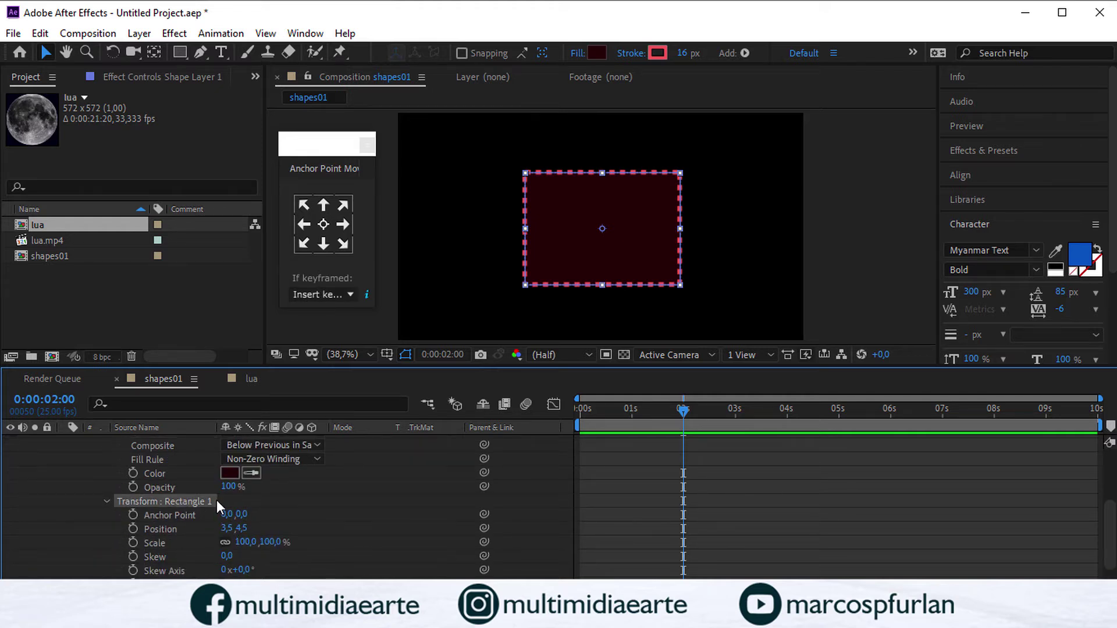
scroll(216, 500, up, 5)
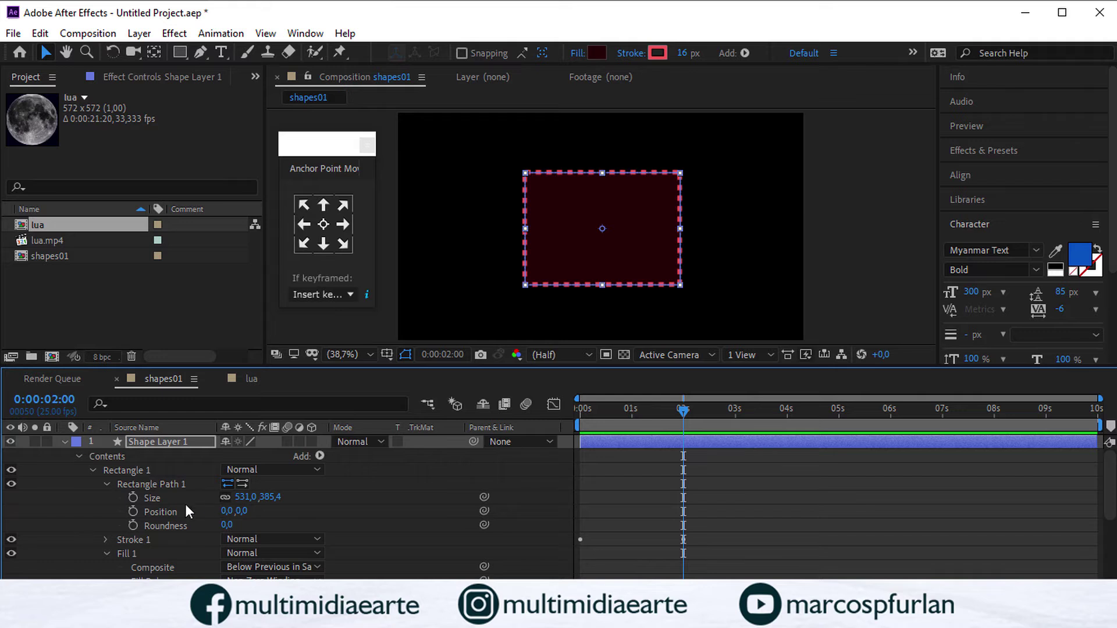
scroll(166, 512, down, 3)
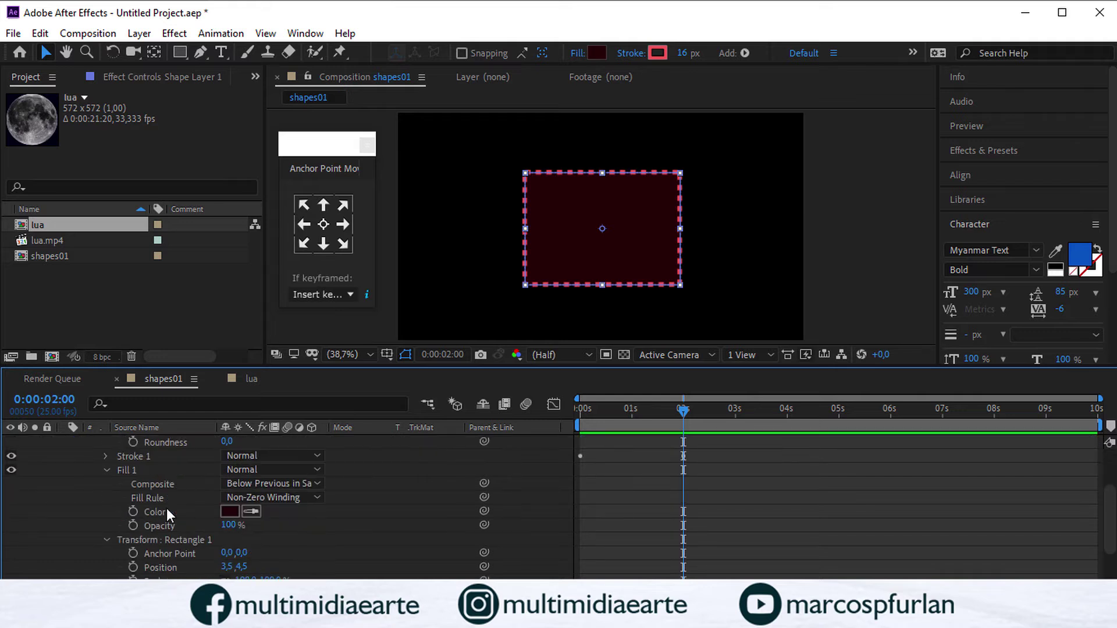
scroll(175, 517, down, 1)
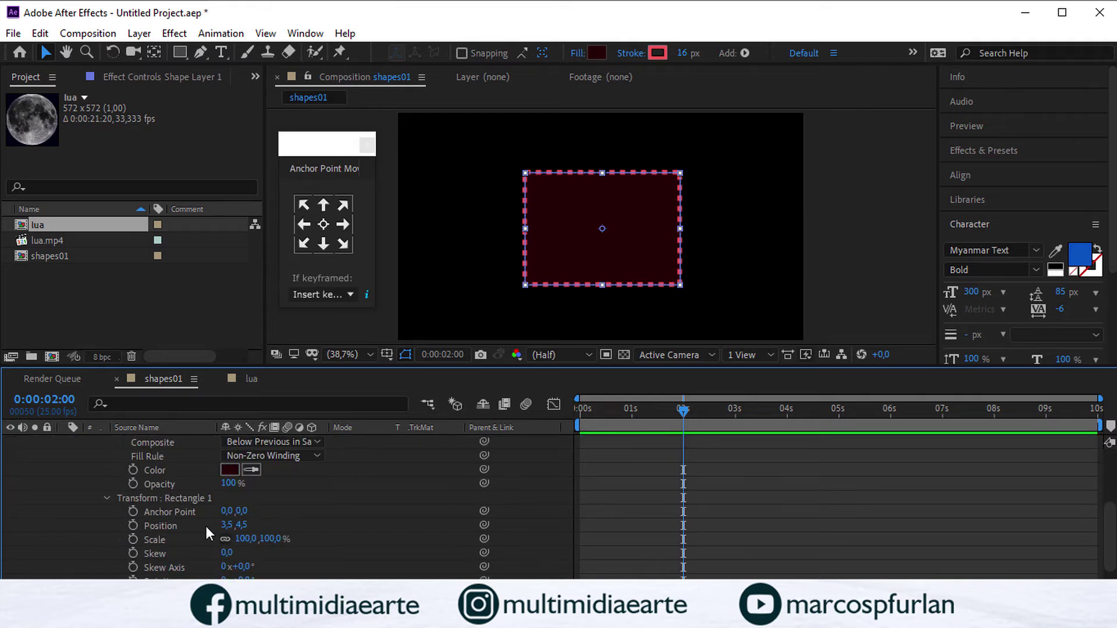
click(108, 498)
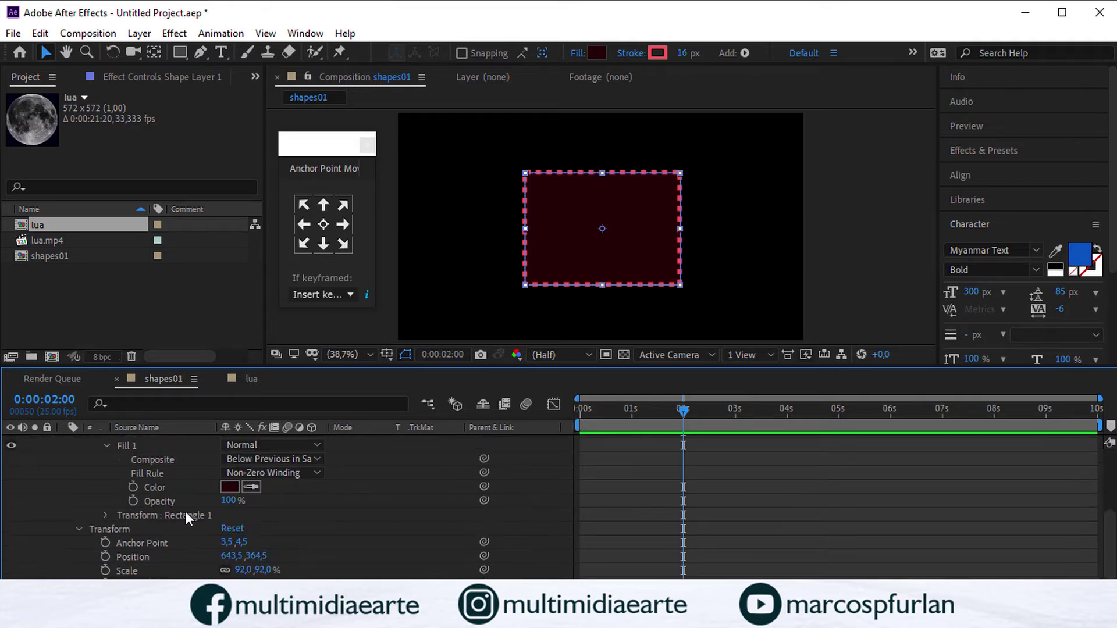
Step: Expand Rectangle 1's transform group again and set its Skew to -3
click(106, 515)
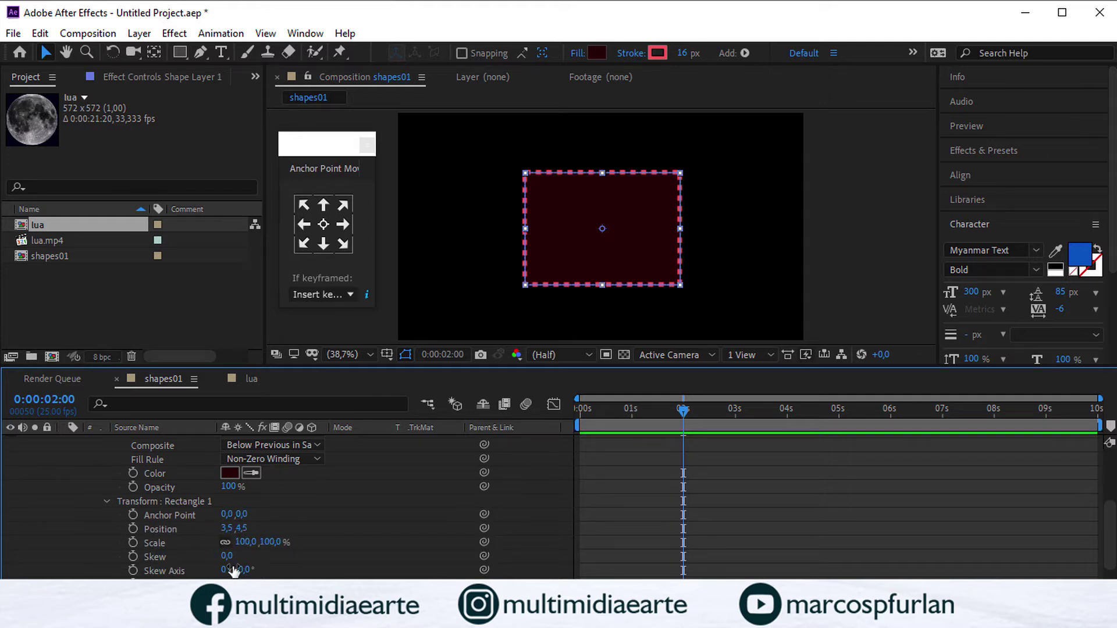
mouse_move(227, 556)
mouse_down()
mouse_move(186, 555)
mouse_move(236, 555)
mouse_move(225, 555)
mouse_up()
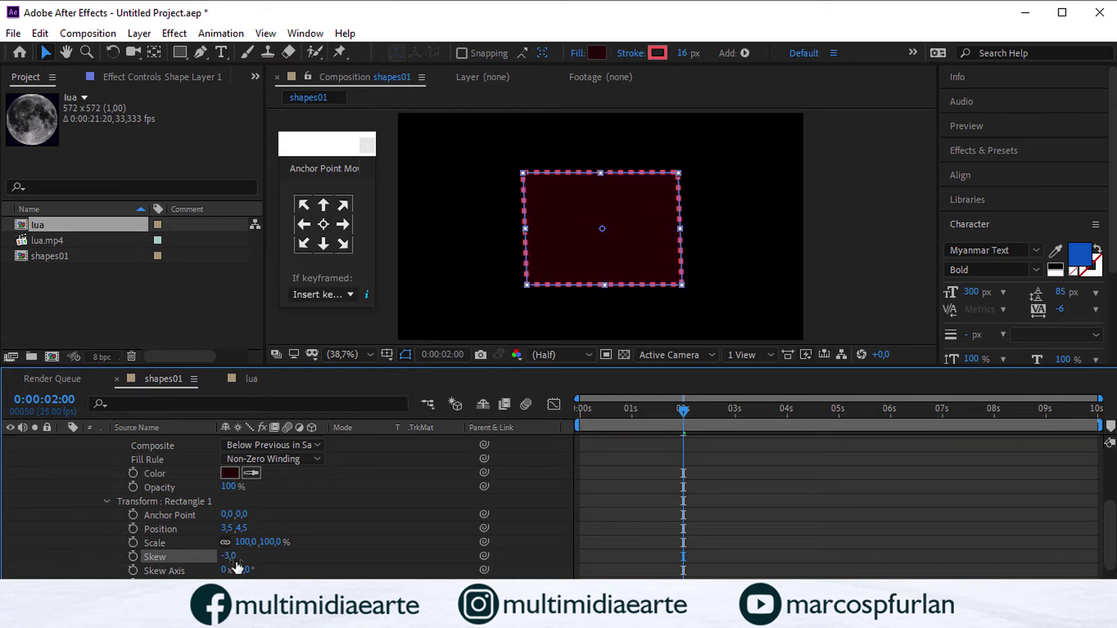
Step: Select the shape layer's main Transform group and collapse the Fill 1 properties
scroll(246, 566, down, 1)
click(127, 571)
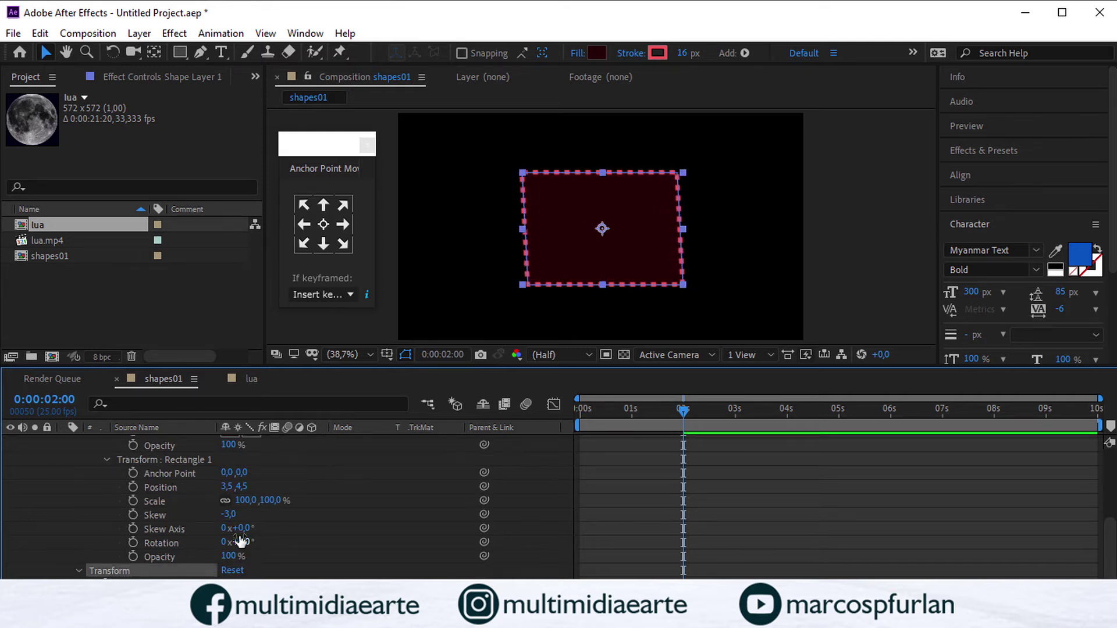
scroll(173, 513, up, 4)
click(106, 553)
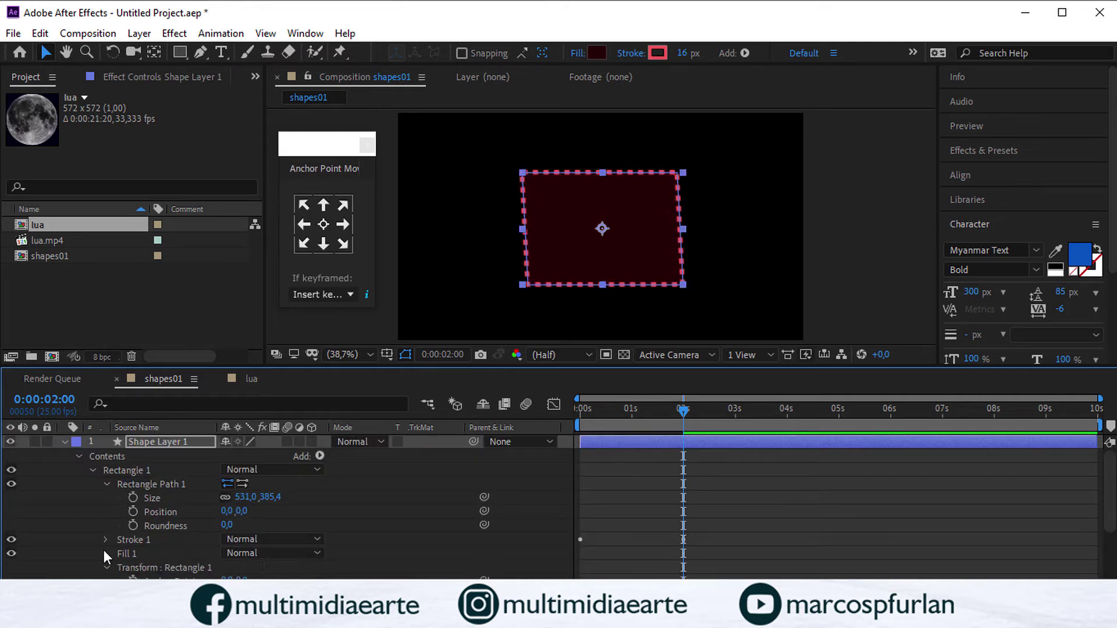
Step: Collapse the stroke and path properties of Rectangle 1 and delete Rectangle 1 from the shape layer
click(106, 539)
scroll(122, 459, down, 2)
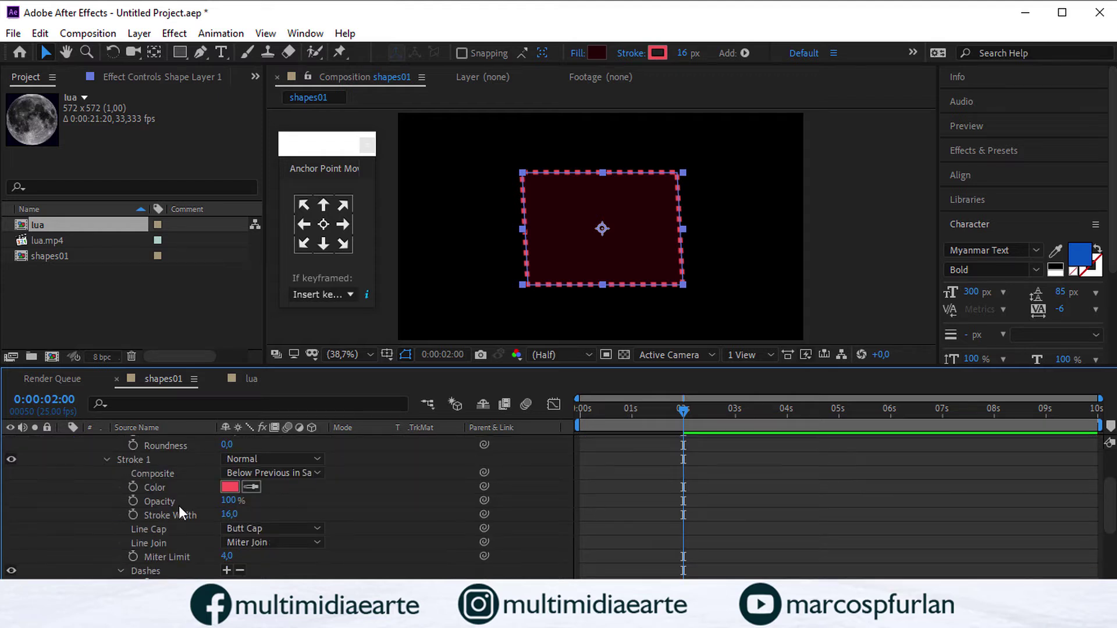
scroll(112, 524, up, 2)
click(106, 539)
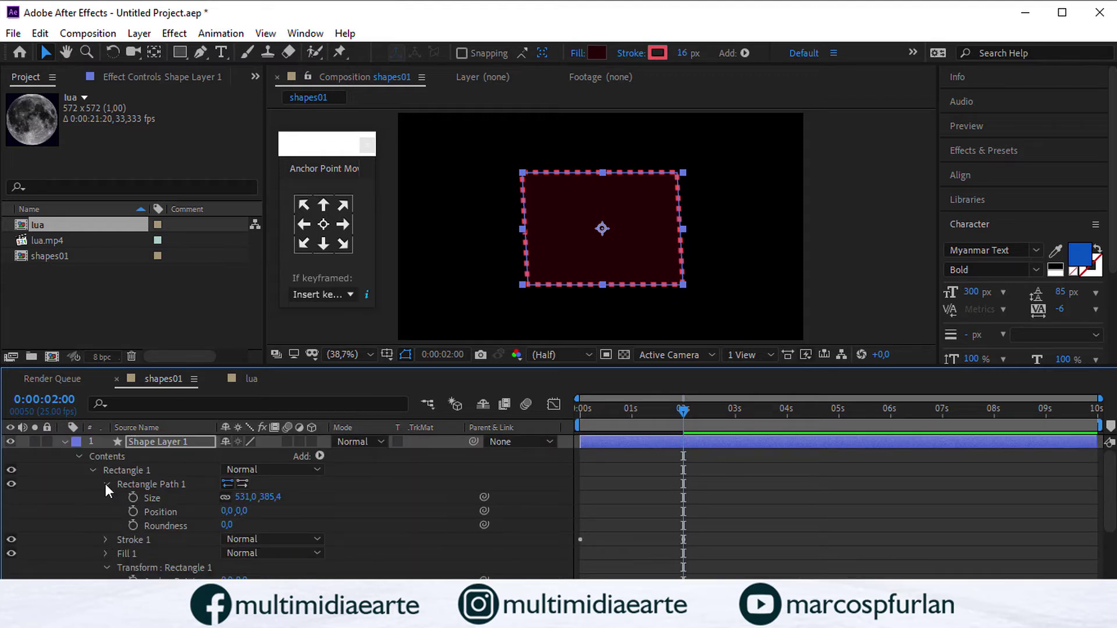
click(106, 483)
click(138, 469)
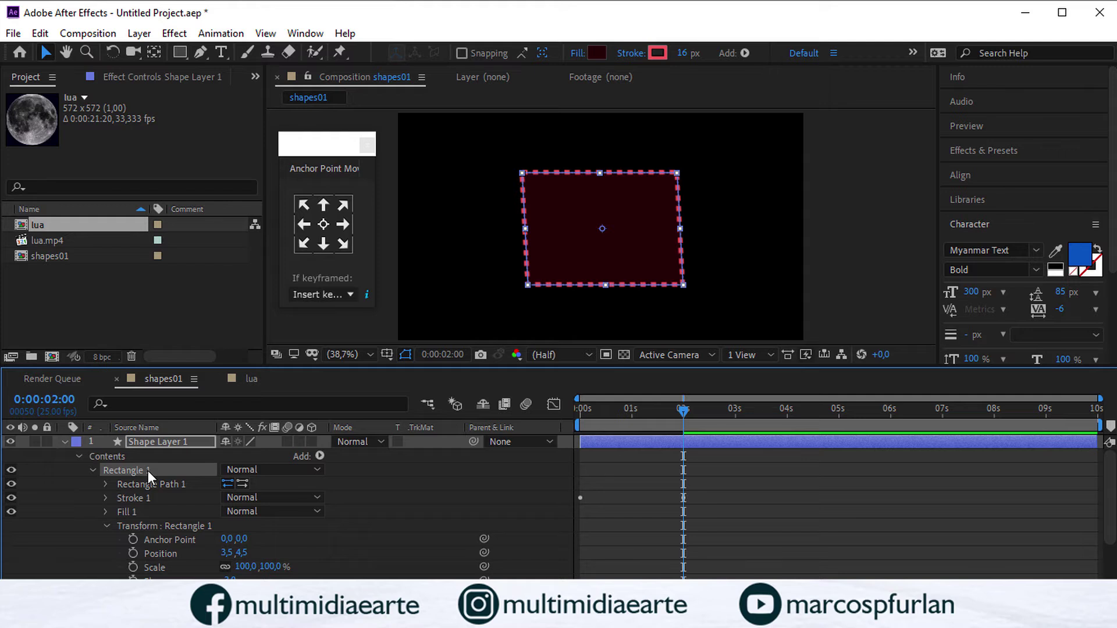
key(Delete)
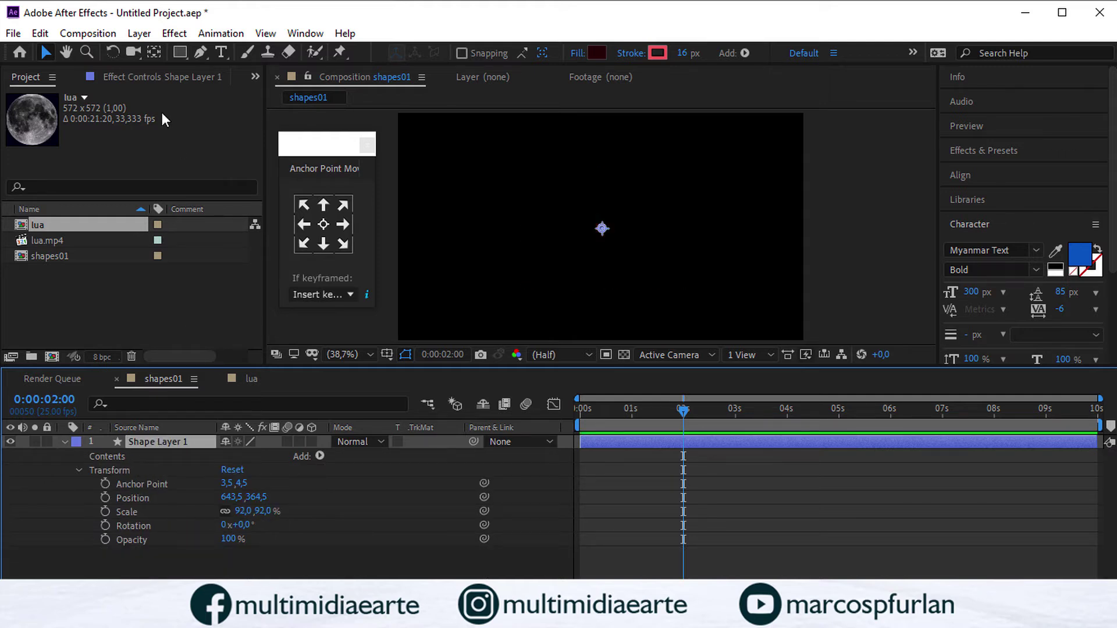
Step: Draw a circle with the Ellipse tool in the middle of the composition and undo it
drag(179, 54, 224, 81)
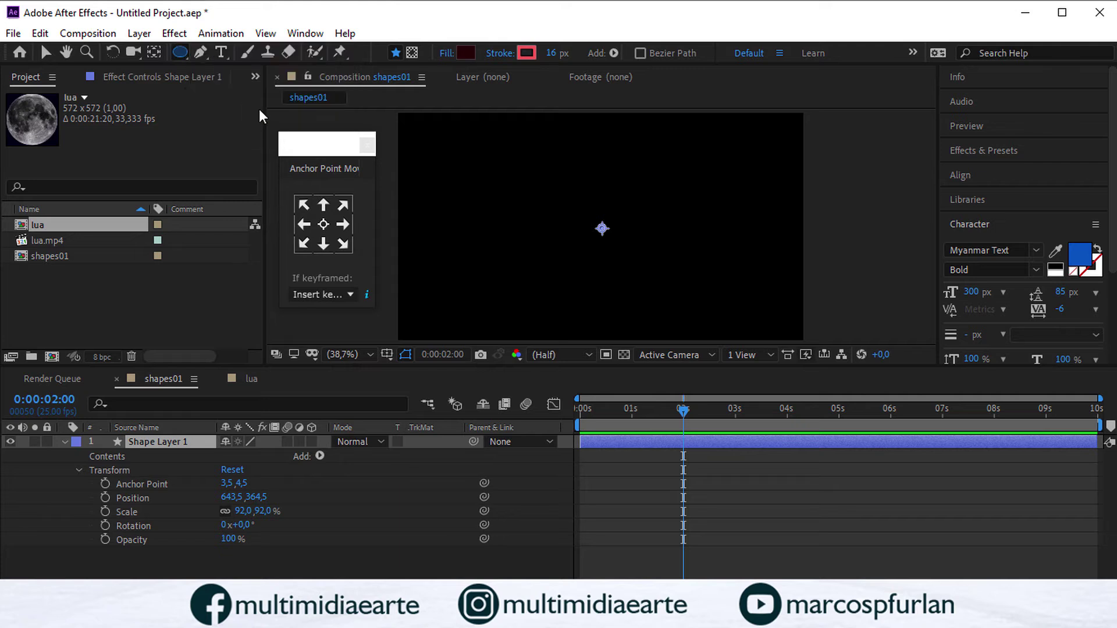
mouse_move(523, 194)
mouse_down()
mouse_move(596, 266)
mouse_move(655, 280)
mouse_move(601, 229)
mouse_move(647, 270)
mouse_move(663, 252)
mouse_move(659, 274)
mouse_move(578, 267)
mouse_up()
drag(538, 174, 647, 283)
key(ctrl+shift)
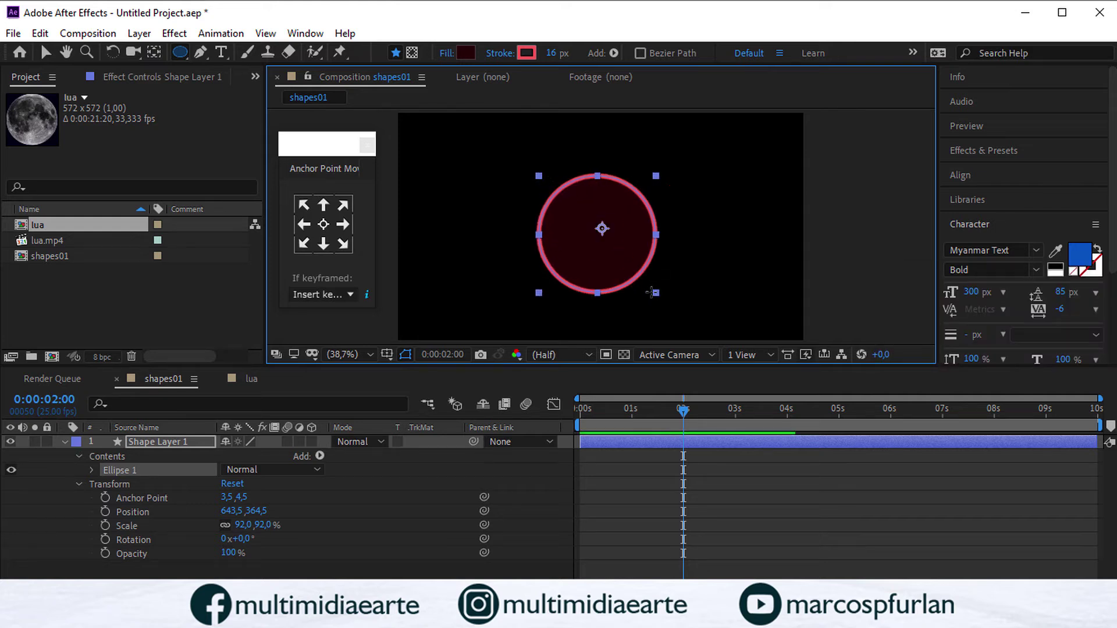
key(ctrl+z)
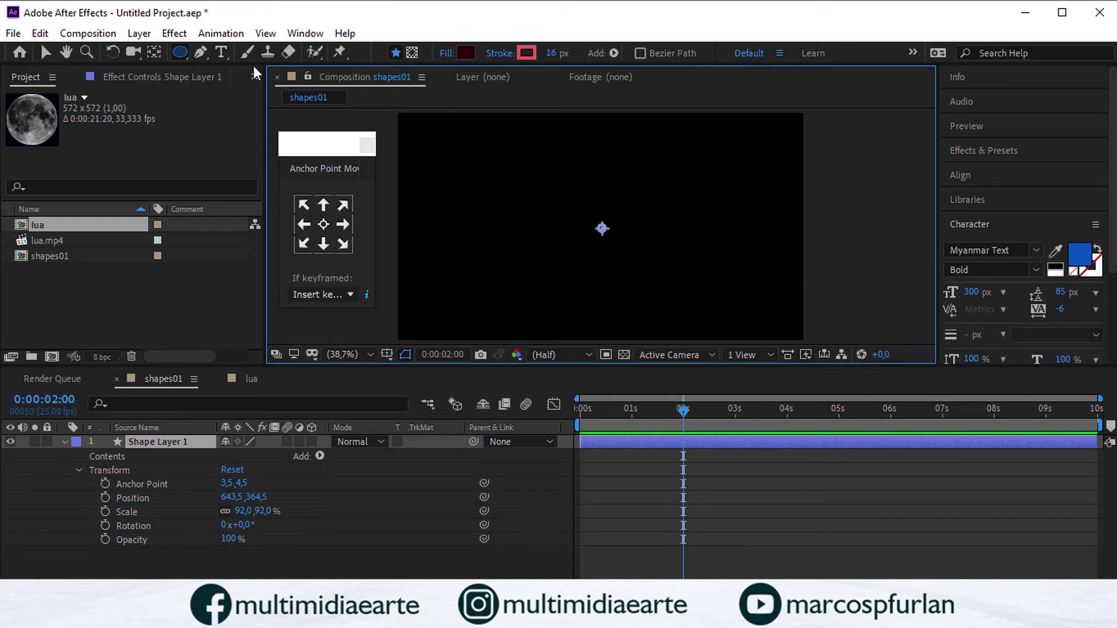
Step: Start a polygon with the Polygon tool inside Shape Layer 1, varying its number of points down to a triangle
drag(181, 53, 242, 106)
mouse_move(539, 198)
mouse_down()
mouse_move(586, 223)
mouse_move(568, 240)
mouse_move(579, 247)
mouse_up()
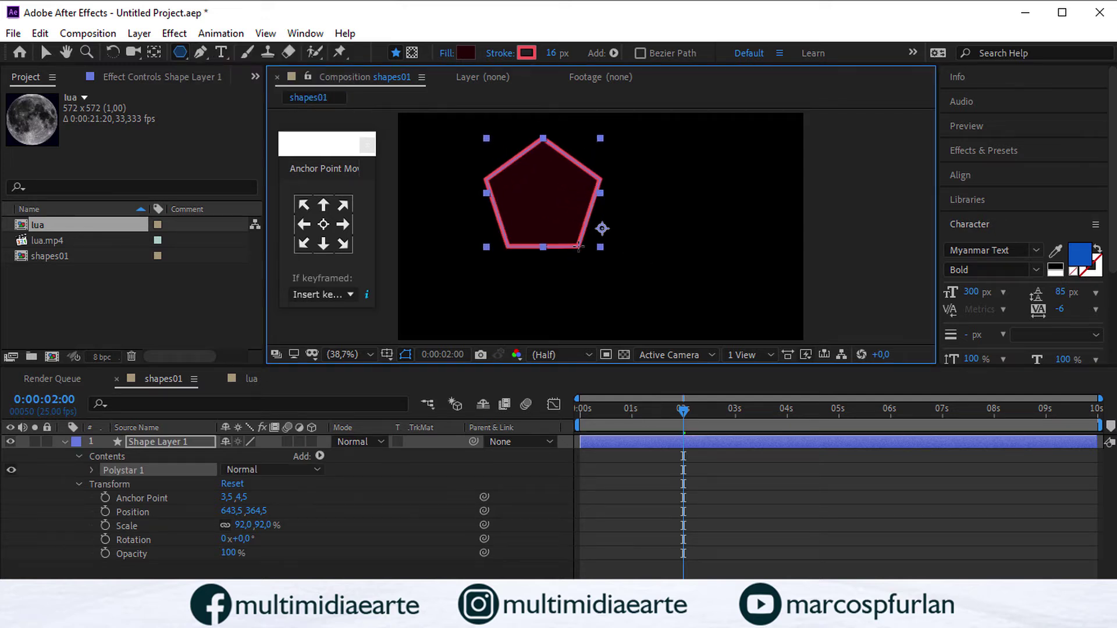
key(Up)
key(Up)
key(Up)
key(Up)
key(Up)
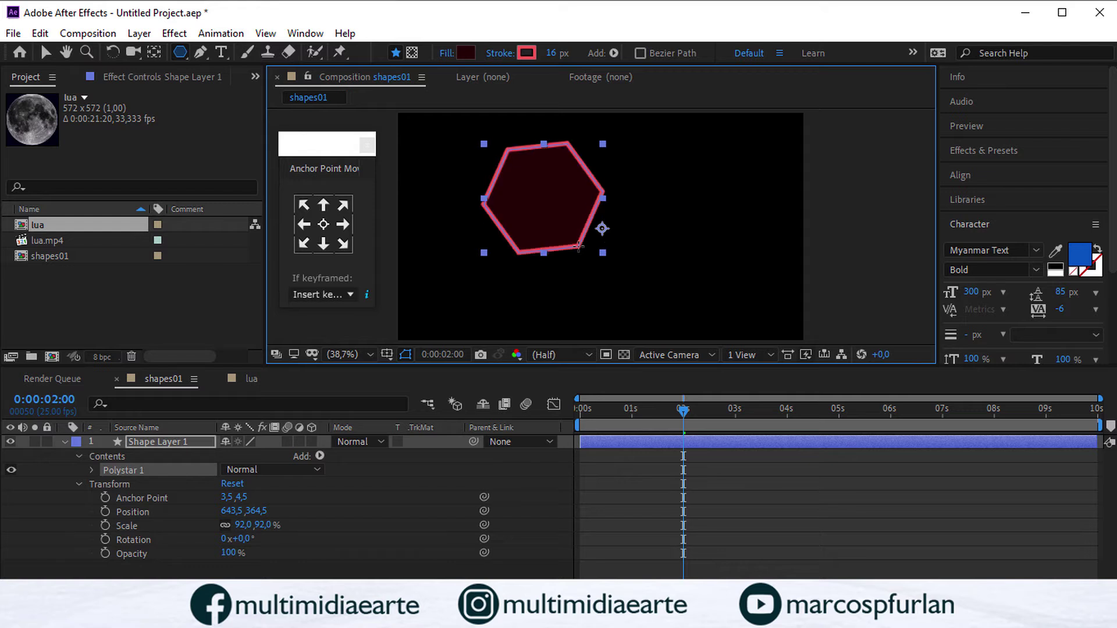
key(Down)
key(Down)
key(Down)
key(Down)
key(Down)
key(Down)
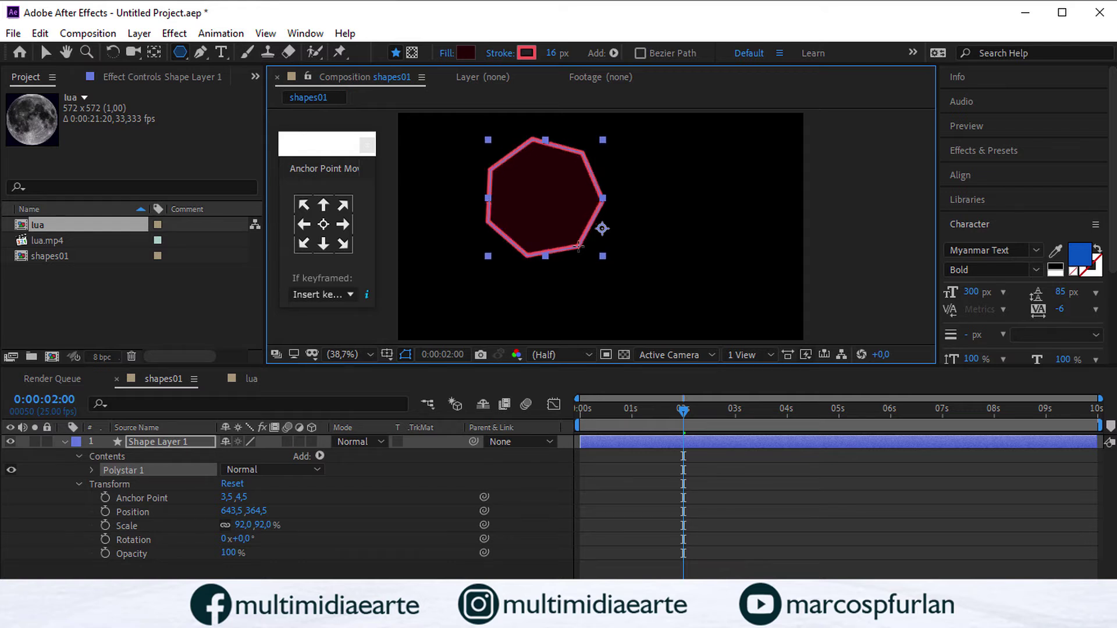
drag(578, 246, 579, 246)
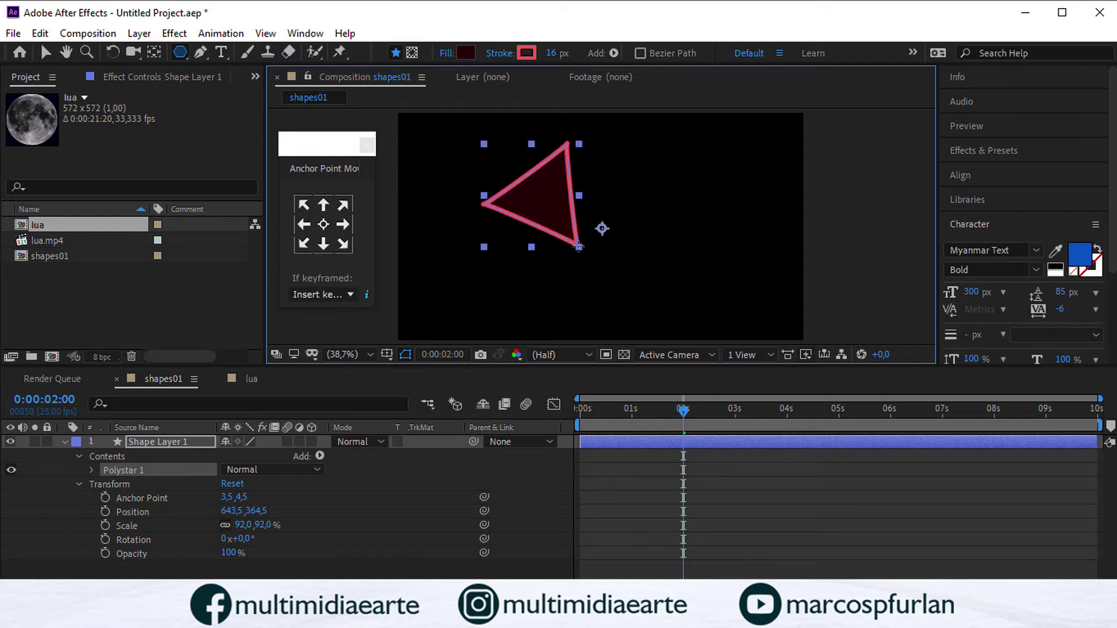
Step: Vary the triangle's outer roundness to -80% so its corners form loops, and finish it upright with an outer radius of about 251
key(Right)
key(Right)
key(Right)
key(Right)
key(Right)
key(Right)
key(Right)
key(Right)
key(Right)
key(Right)
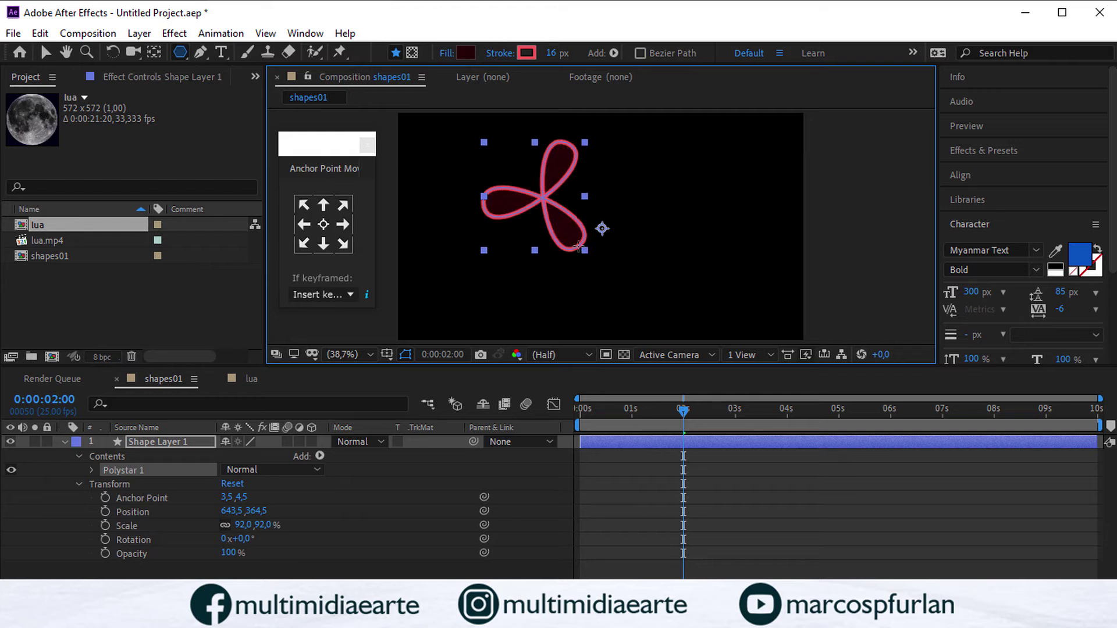
key(Left)
key(Left)
key(Left)
key(Left)
key(Left)
key(Left)
key(Left)
key(Left)
key(Left)
key(Left)
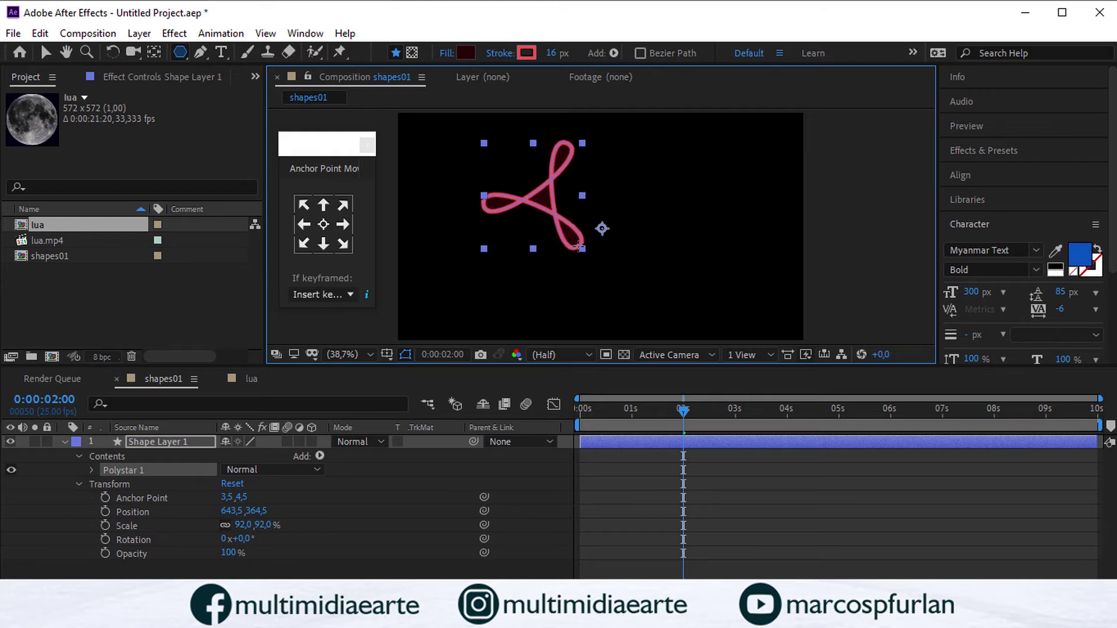
key(Right)
key(Right)
key(Right)
key(Right)
key(Right)
key(Right)
key(Right)
key(Right)
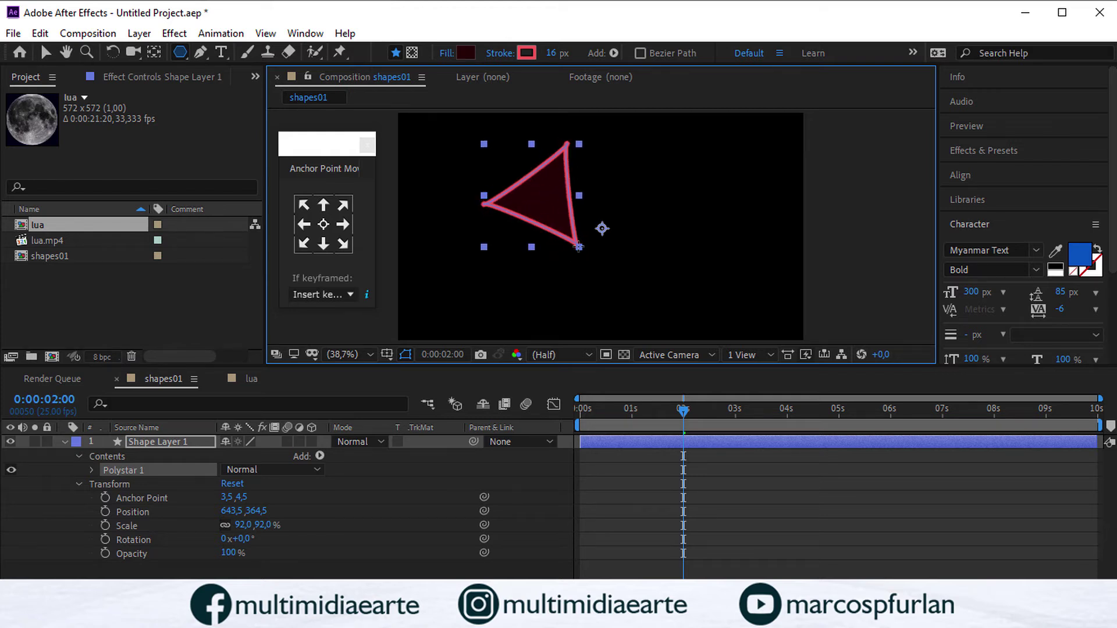
key(Right)
key(Right)
key(Right)
key(Right)
key(Right)
key(Right)
key(Right)
key(Right)
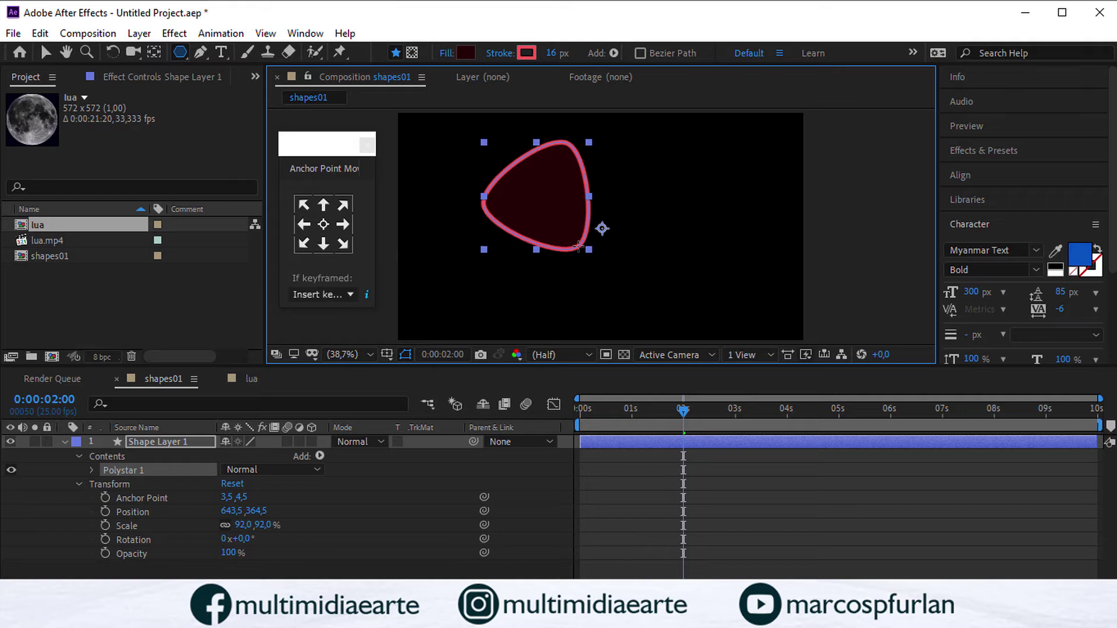
key(Left)
key(Left)
key(Left)
key(Left)
key(Left)
key(Left)
key(Left)
key(Left)
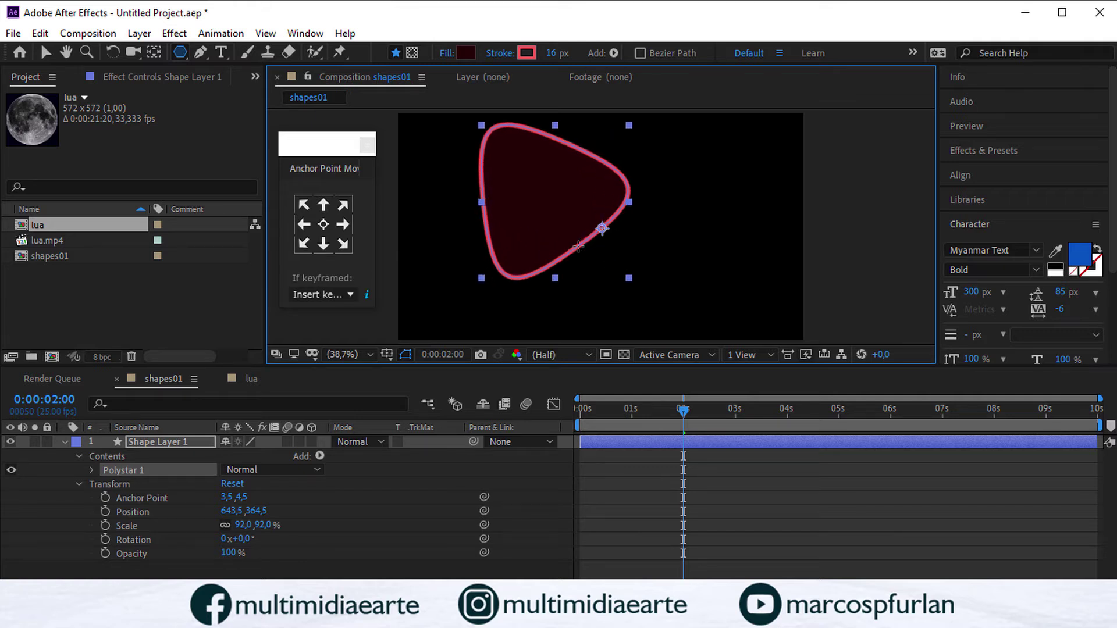
key(Left)
key(Left)
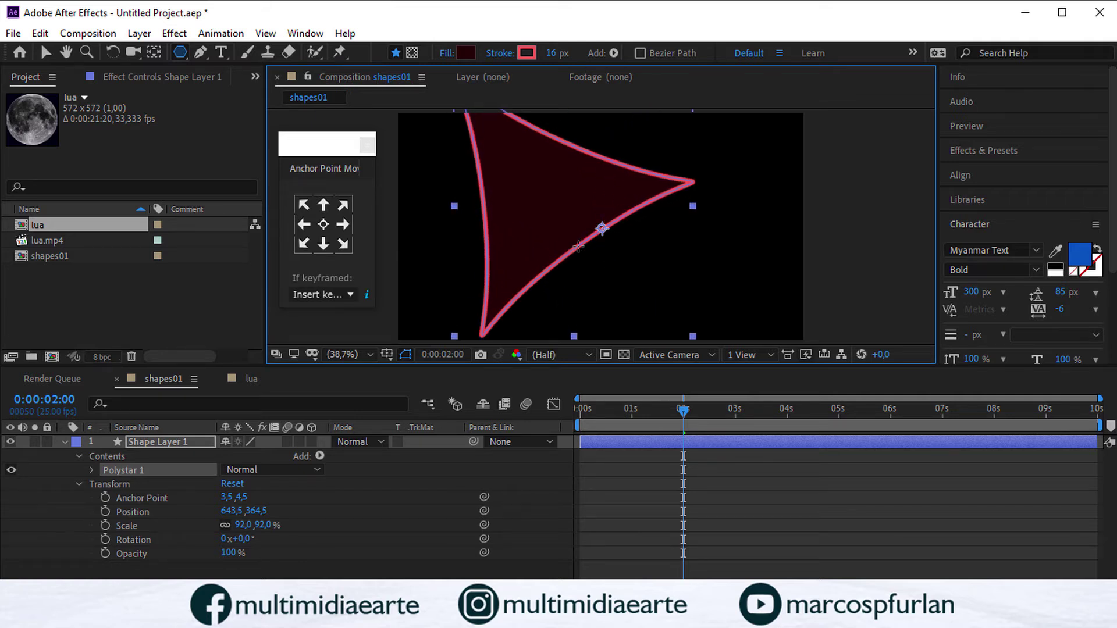
key(Right)
key(Right)
key(Right)
key(Right)
key(Right)
key(Right)
key(Right)
key(Right)
key(Left)
key(Left)
key(Left)
key(Left)
key(Left)
key(Left)
key(Left)
key(Left)
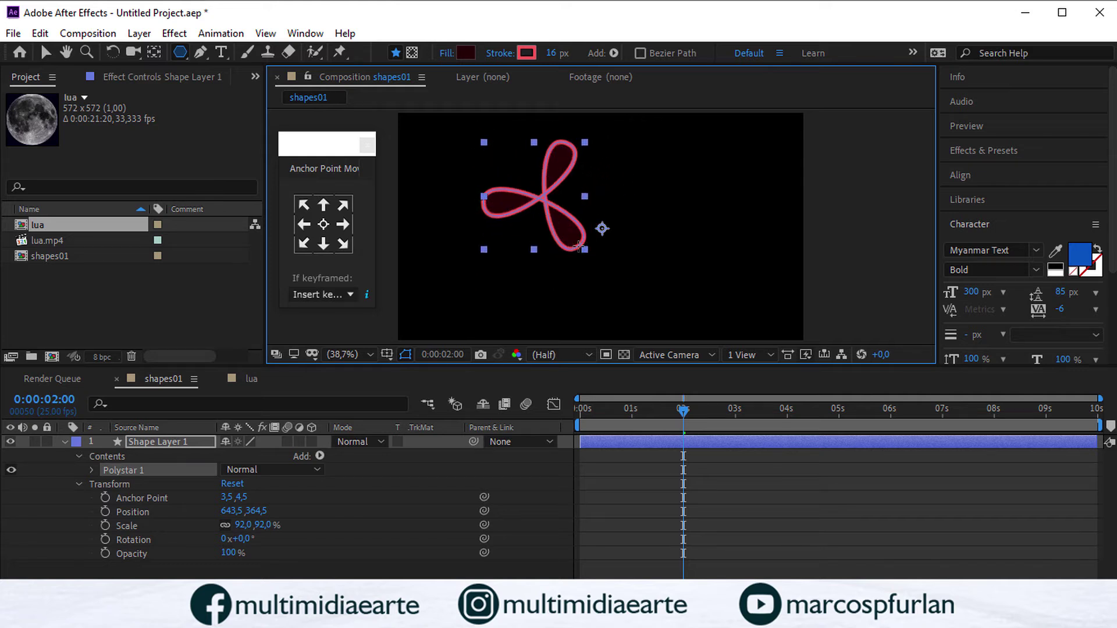
key(Right)
key(Right)
key(Right)
key(Right)
key(Right)
key(Right)
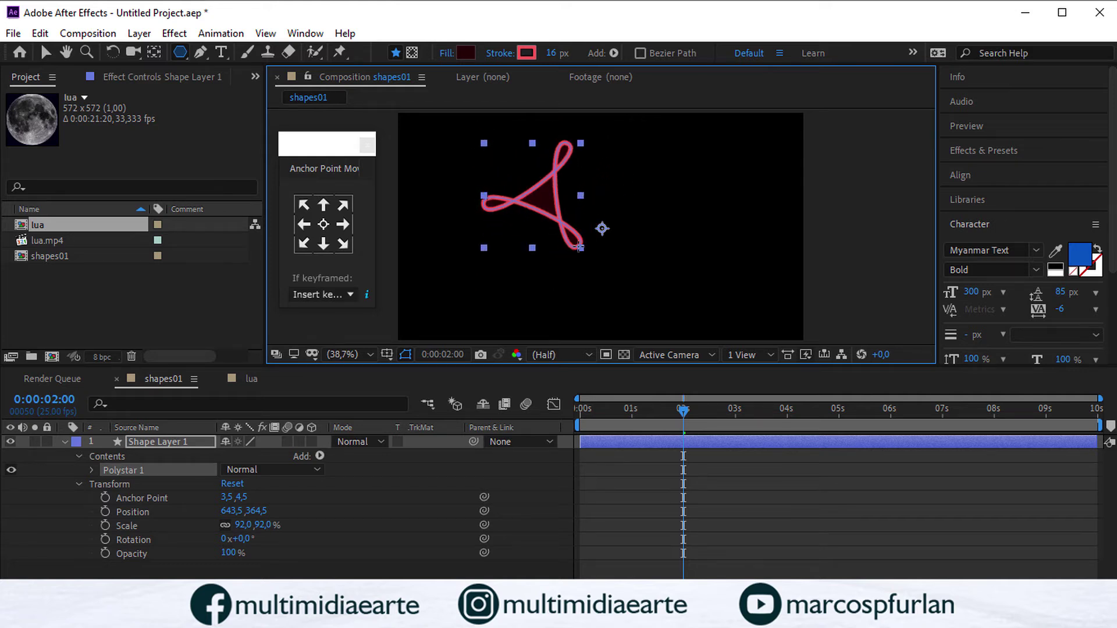
drag(579, 247, 606, 237)
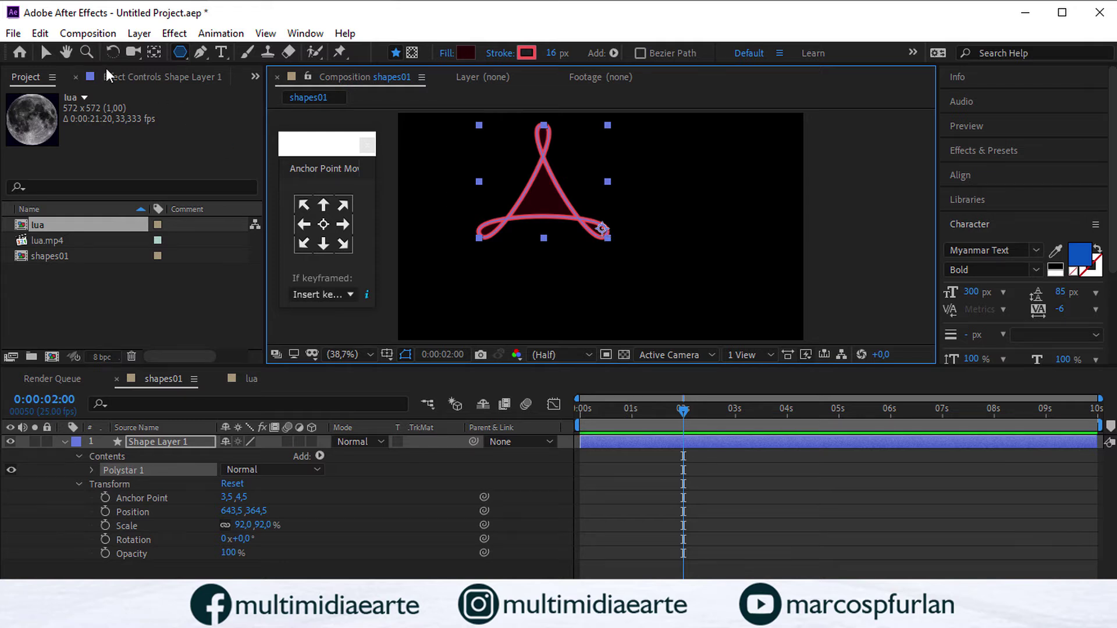
Step: Move the looped triangle closer to the composition's center and expand its Polystar Path 1 properties
click(46, 52)
drag(536, 214, 574, 249)
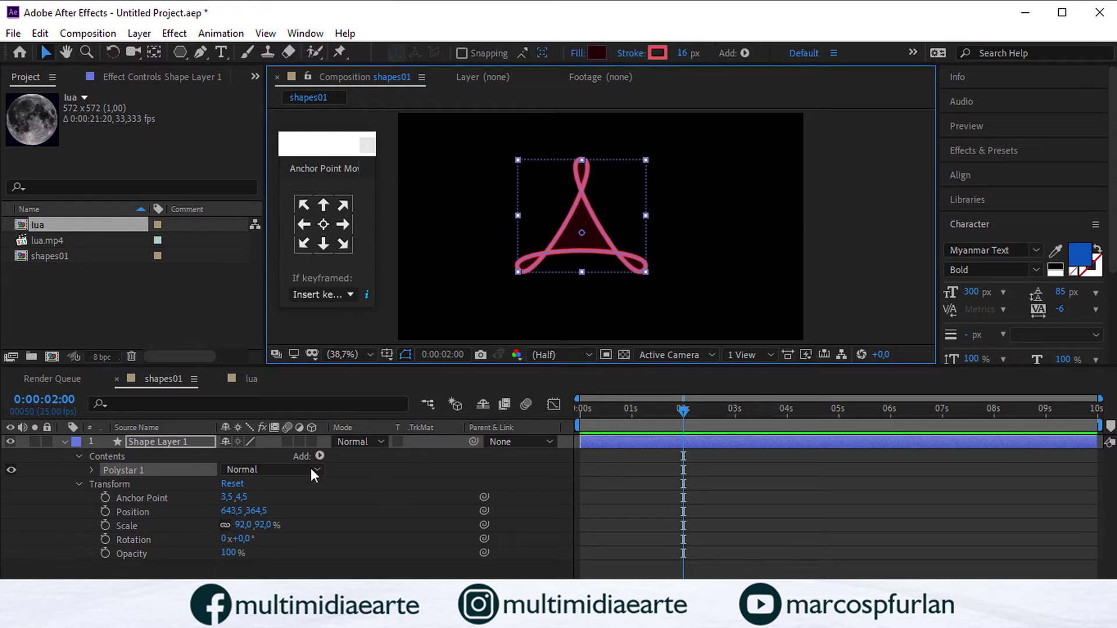
click(79, 484)
click(92, 470)
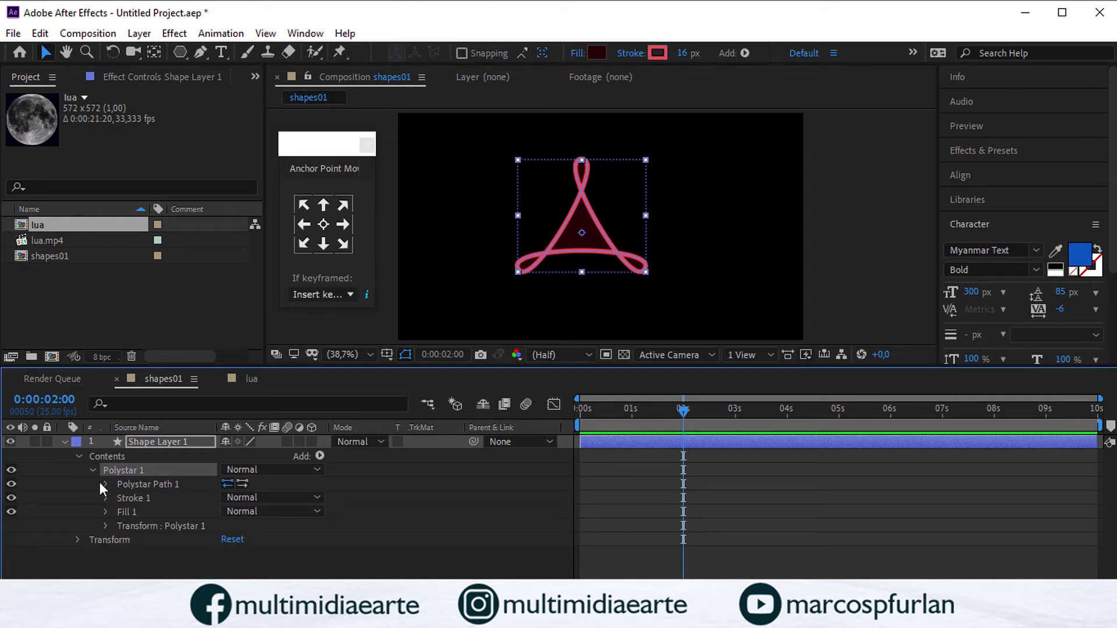
click(105, 483)
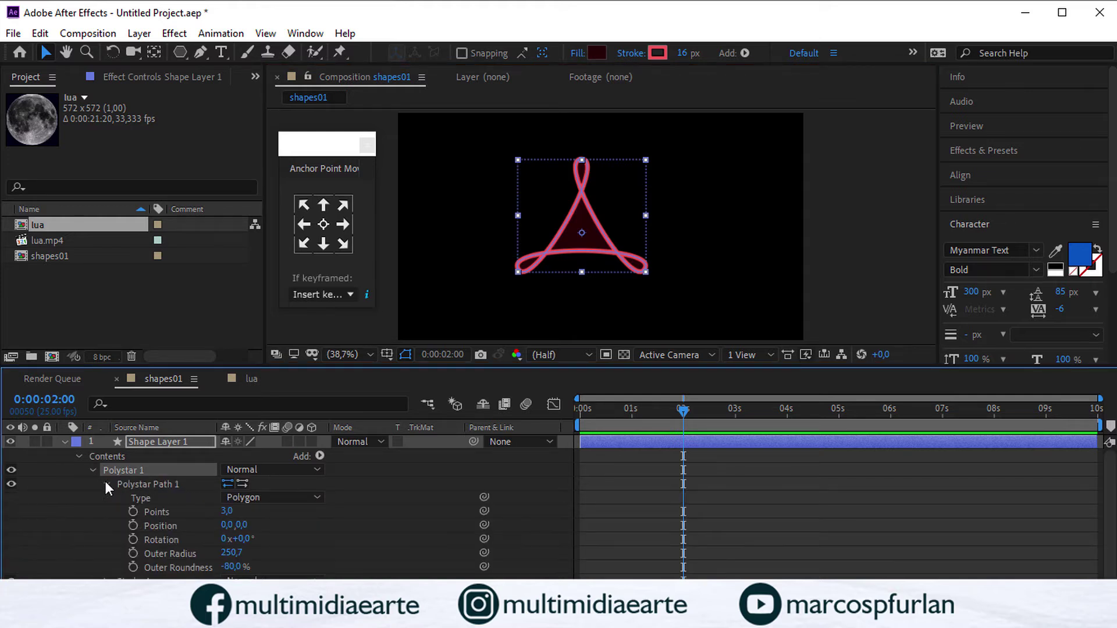
Step: Keep the path type as Polygon and adjust its position to 0, -8, rotation to 7° and outer radius to 264.7
click(266, 503)
click(270, 520)
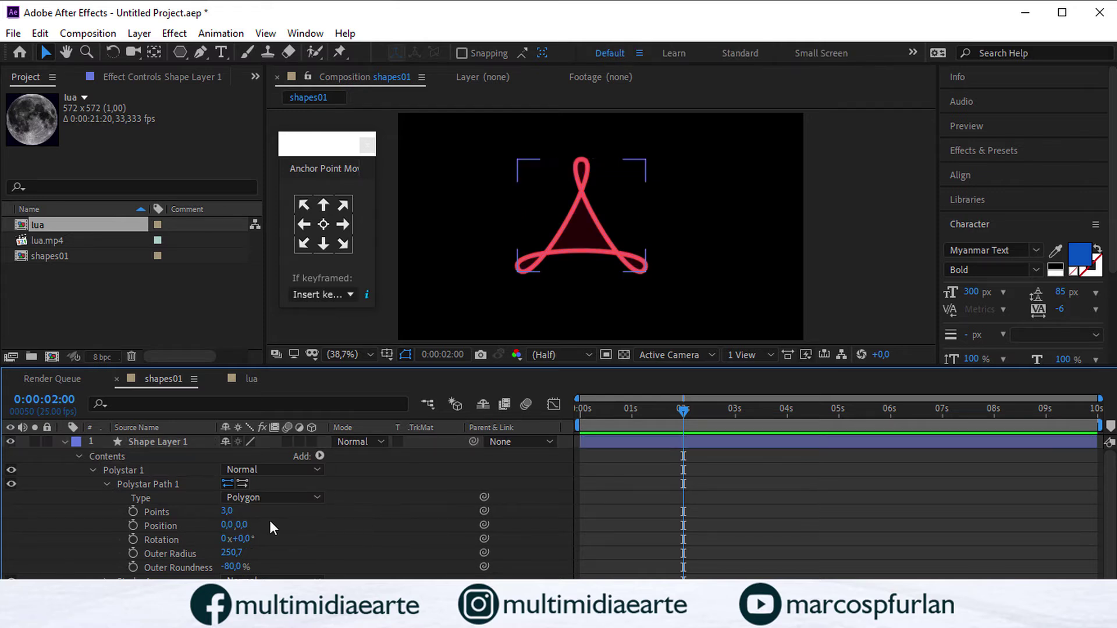
drag(224, 514, 276, 557)
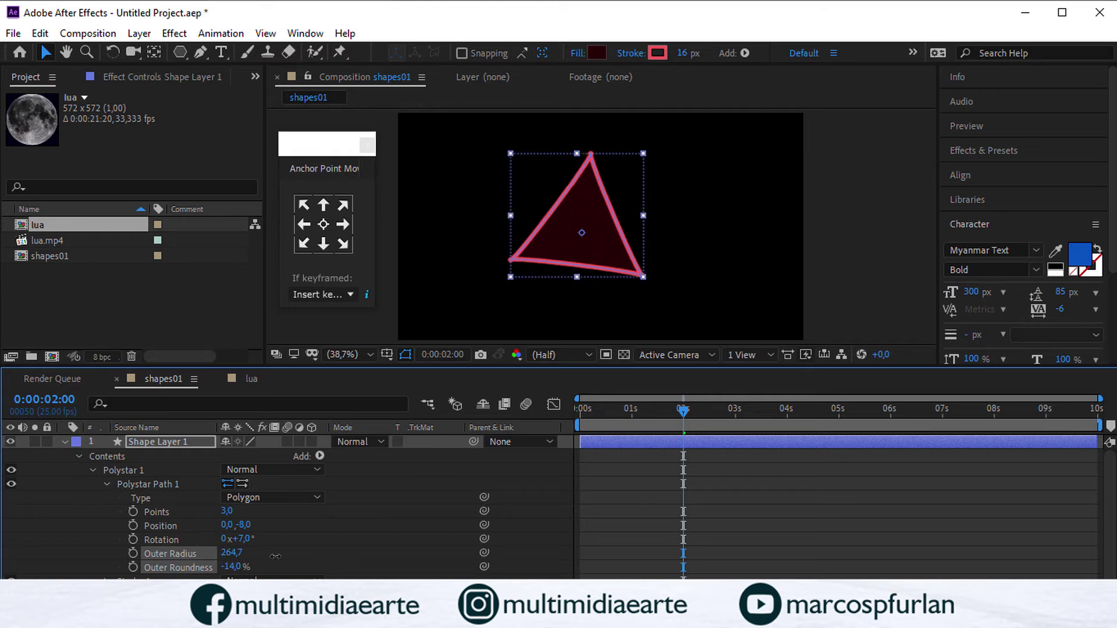
Step: Try an outer roundness of 0% and 6 points on the polygon path, and undo the changes back to the looped corners
click(235, 566)
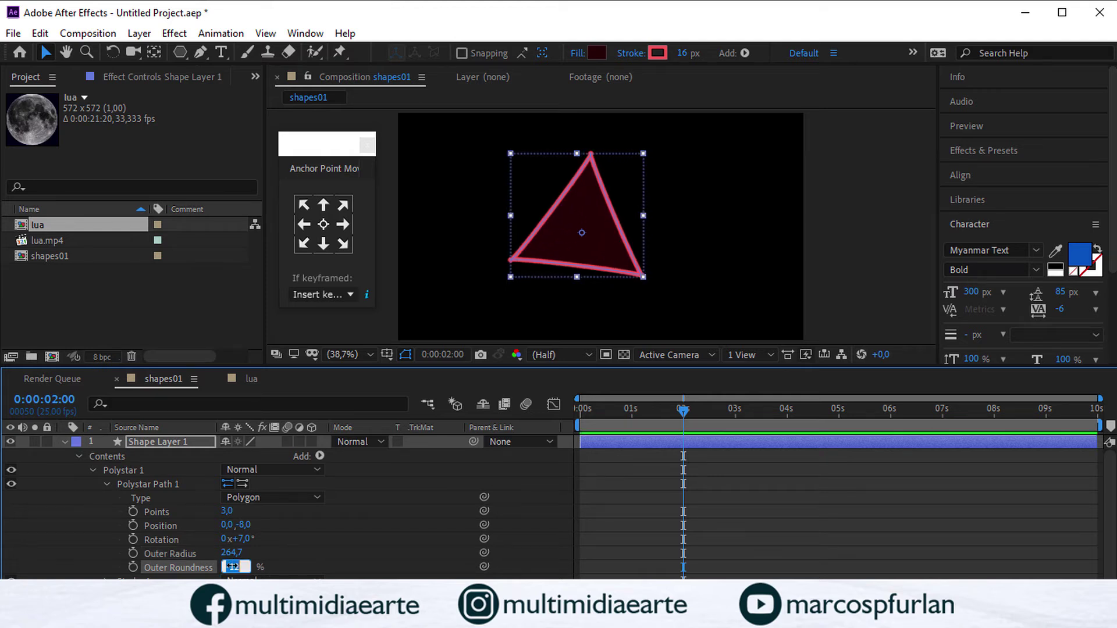
text(0)
key(Return)
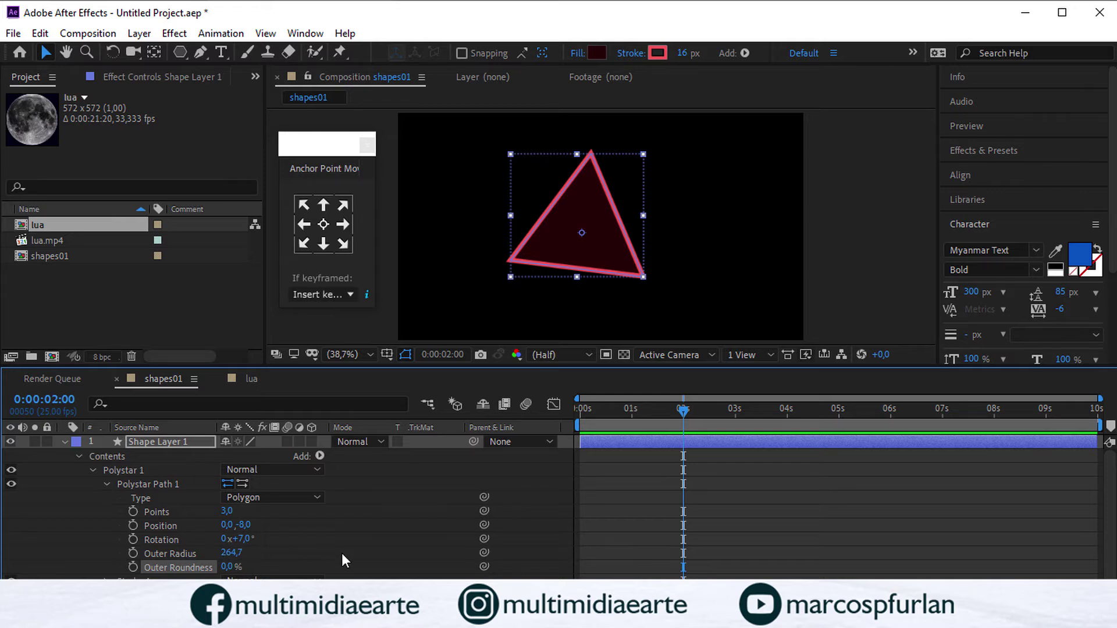
click(225, 511)
text(6)
key(Return)
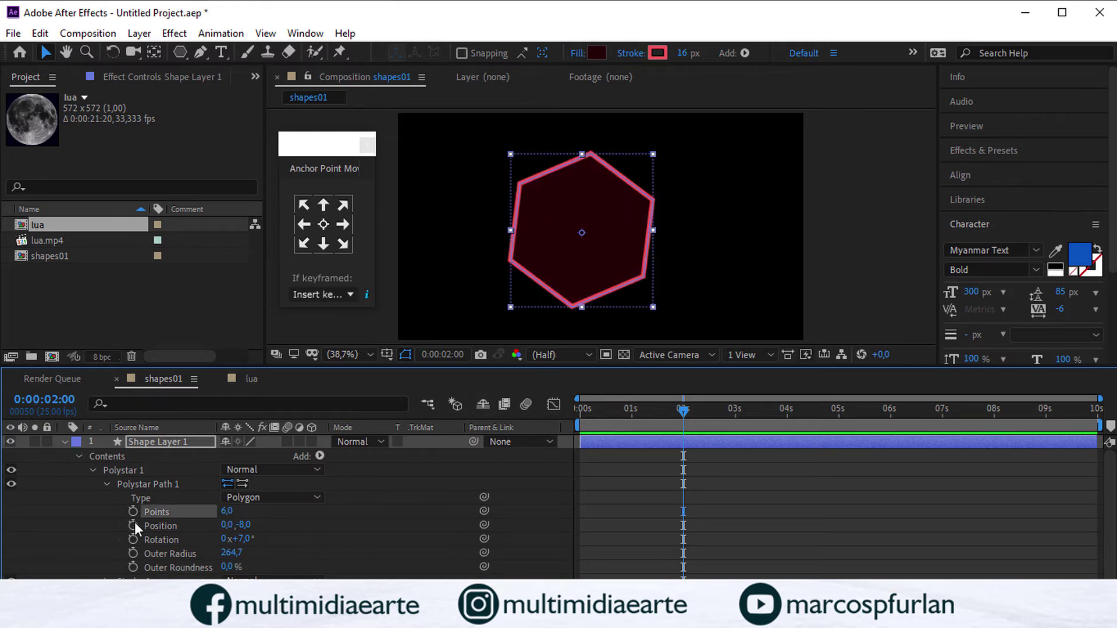
key(ctrl+z)
key(ctrl+z)
key(ctrl+z)
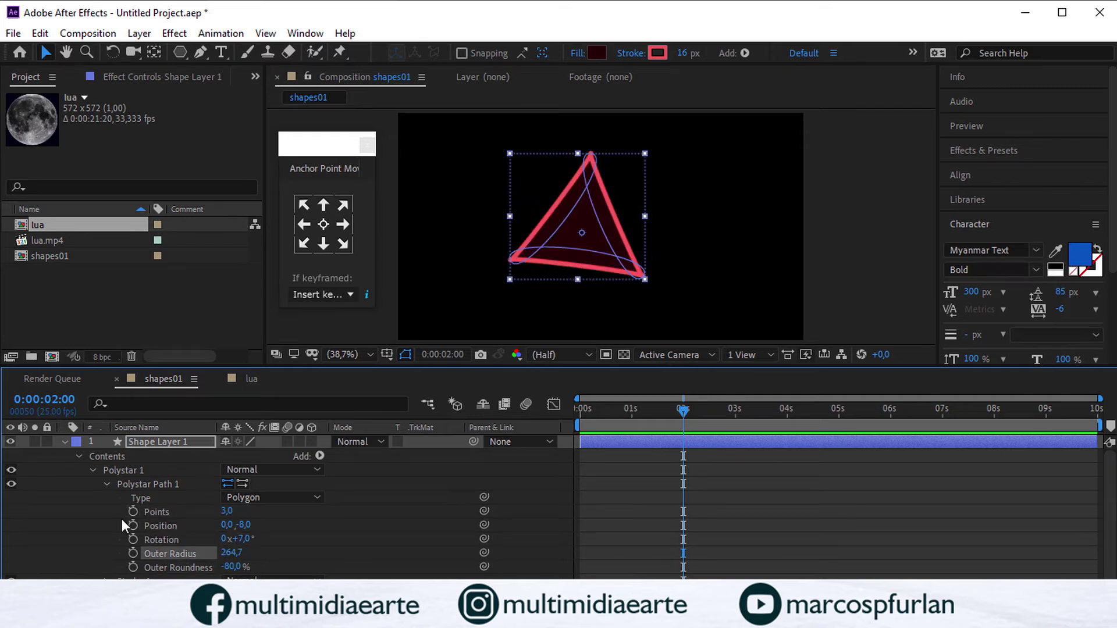
Step: Add keyframes for Outer Radius, Outer Roundness and Points of Polystar Path 1 at 2 seconds
click(133, 553)
click(133, 567)
click(133, 511)
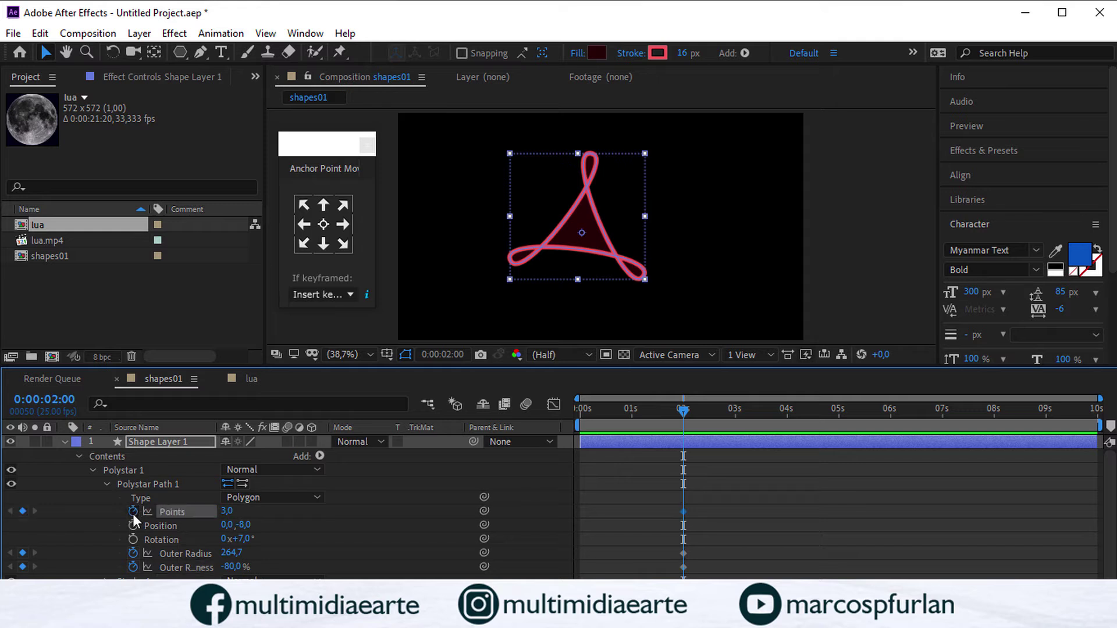
Step: At the start of the timeline, keyframe the polygon path with 6 points, 0% outer roundness and an outer radius of 120
key(Home)
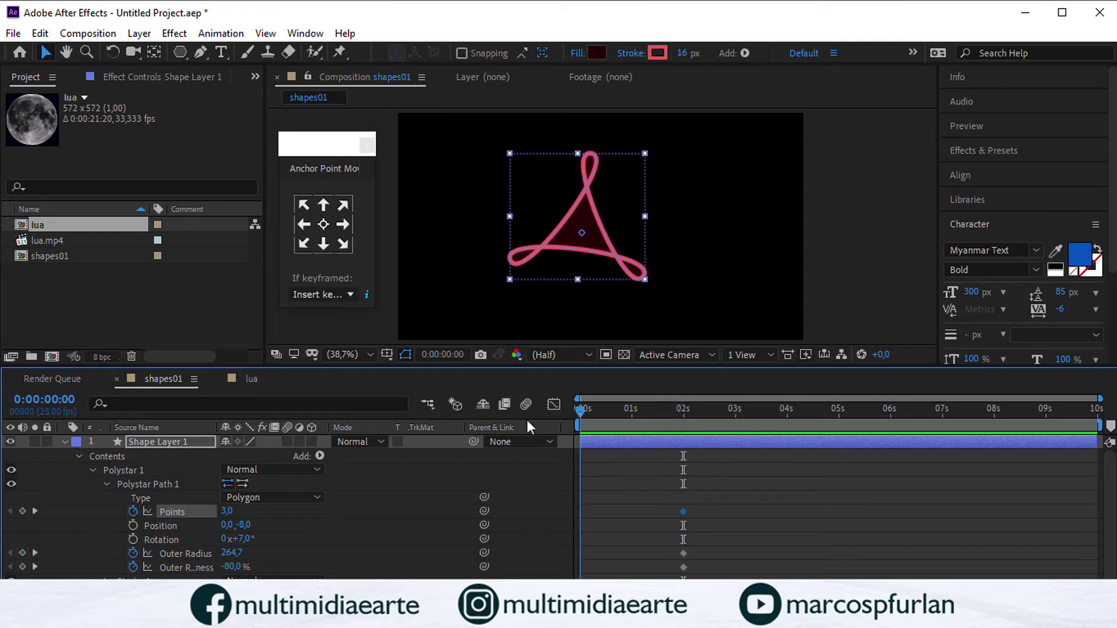
click(227, 512)
text(6)
key(Return)
click(233, 567)
text(0)
key(Return)
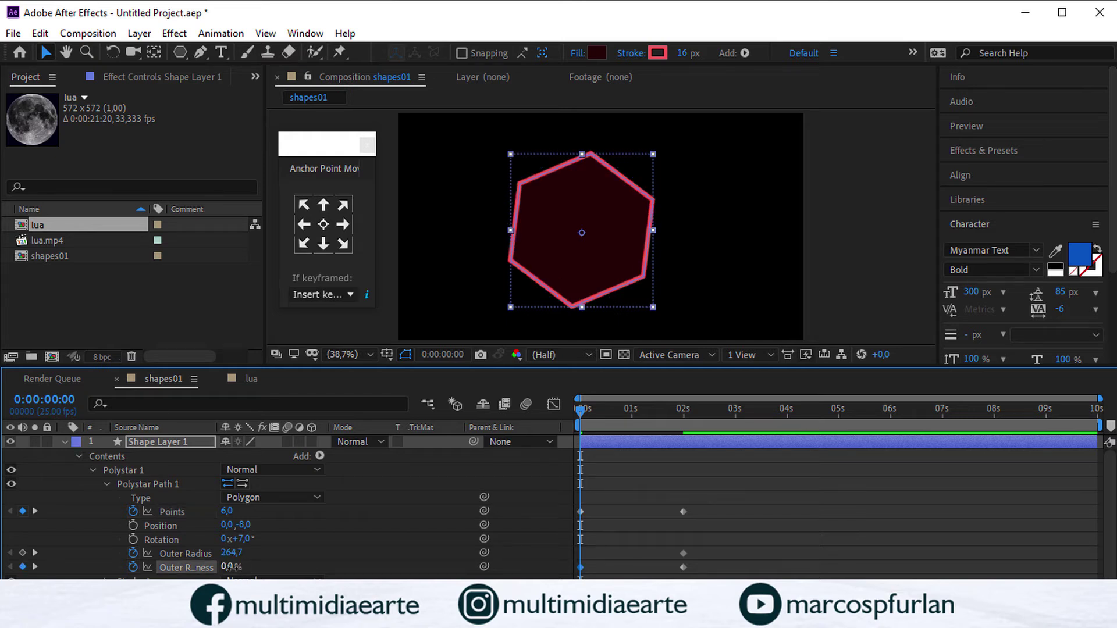
click(243, 556)
text(120)
key(Return)
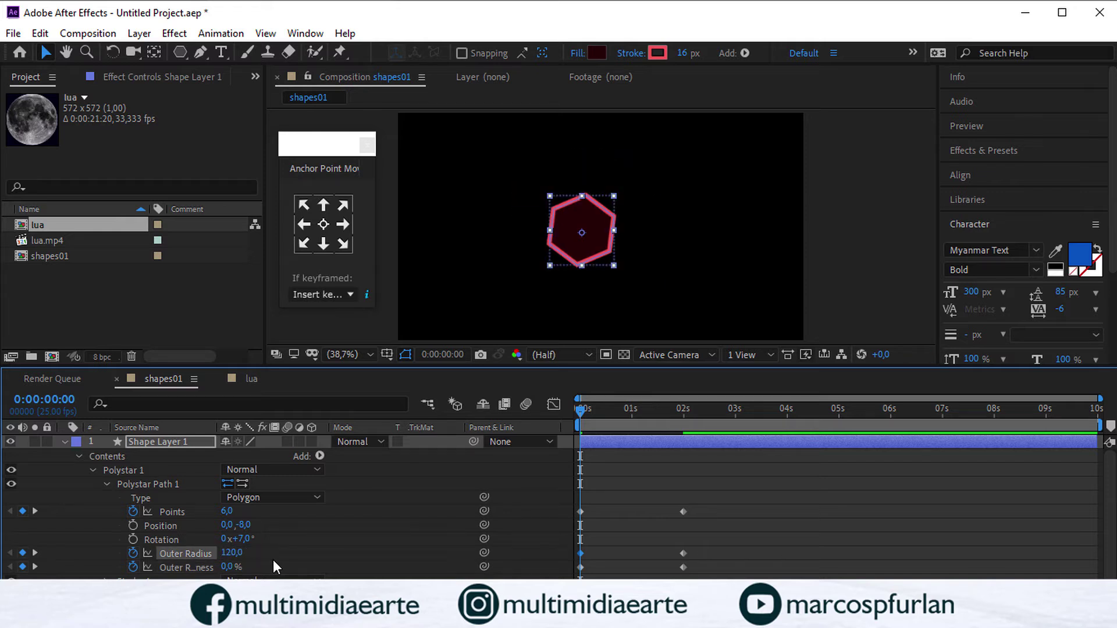
Step: Set the polygon path's rotation to 1°, preview the morph animation and return to the start of the timeline
click(242, 539)
text(1)
key(Return)
key(space)
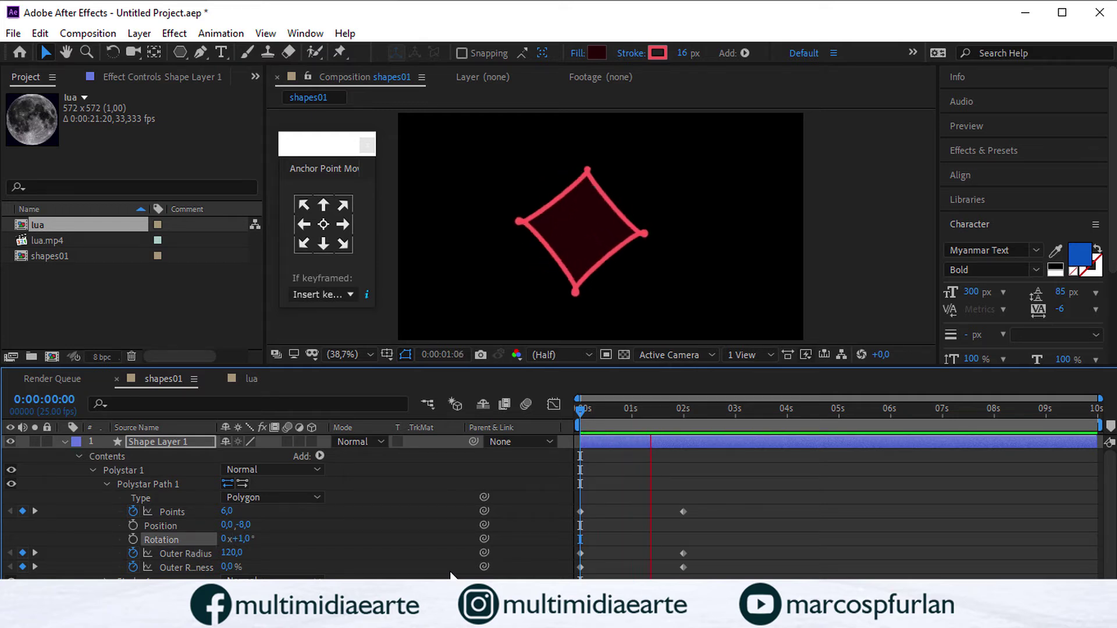
drag(717, 416, 530, 470)
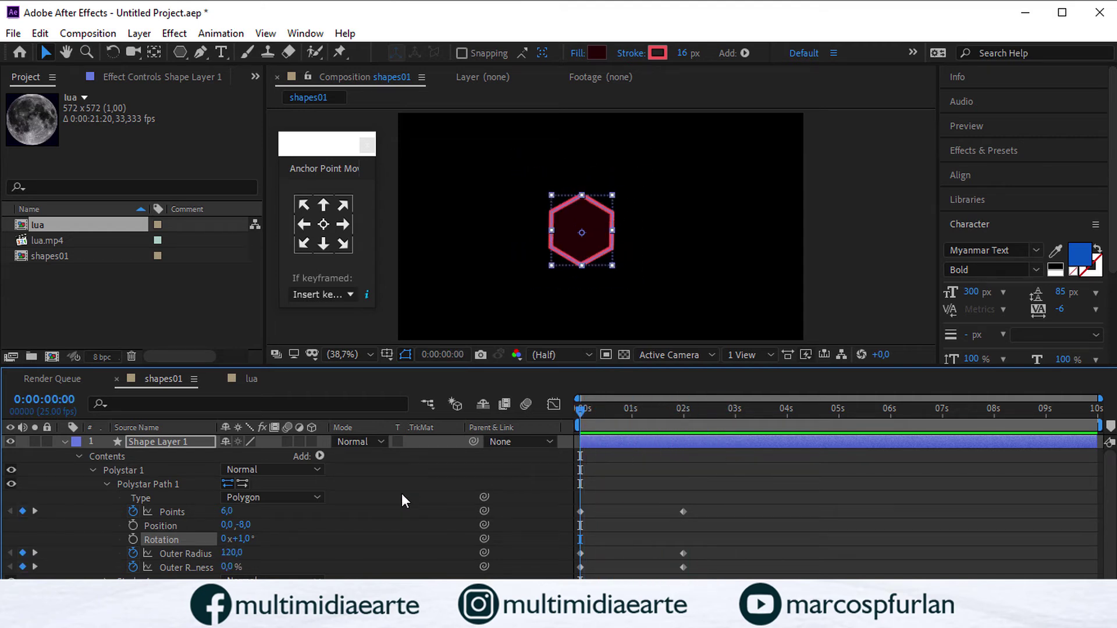
Step: Delete the hexagon from the shape layer and draw a large star at the centre of the composition
click(596, 240)
key(Delete)
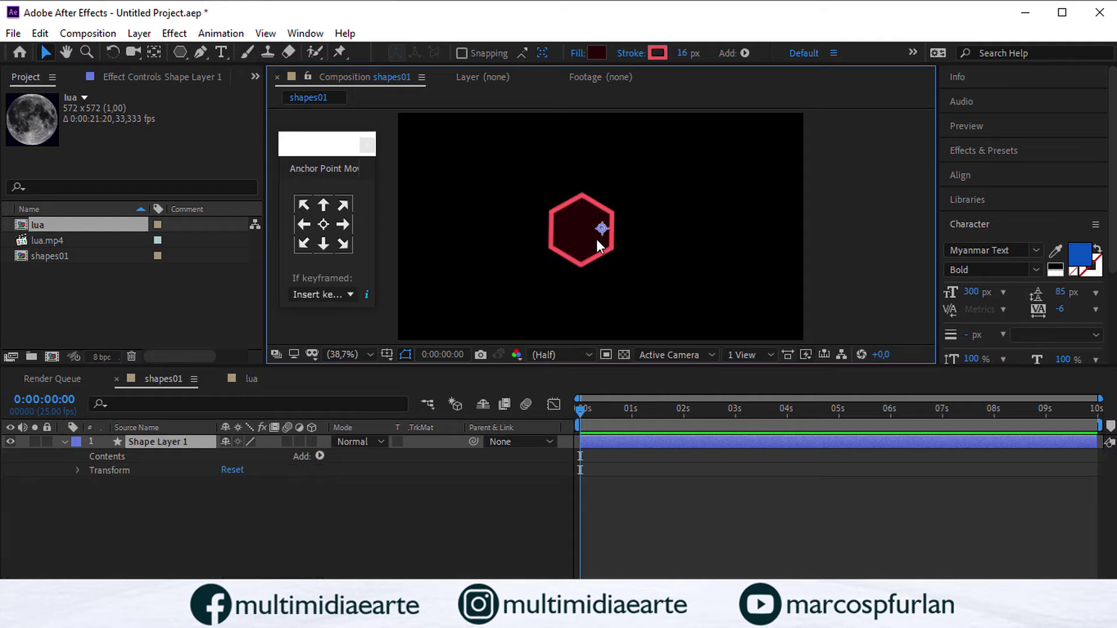
drag(172, 50, 249, 121)
mouse_move(522, 196)
mouse_down()
mouse_move(569, 251)
mouse_move(665, 301)
mouse_up()
Step: Vary the number of points of the star while drawing it, ending with a seven-pointed star
key(Up)
key(Up)
key(Up)
key(Down)
key(Down)
key(Down)
key(Down)
key(Down)
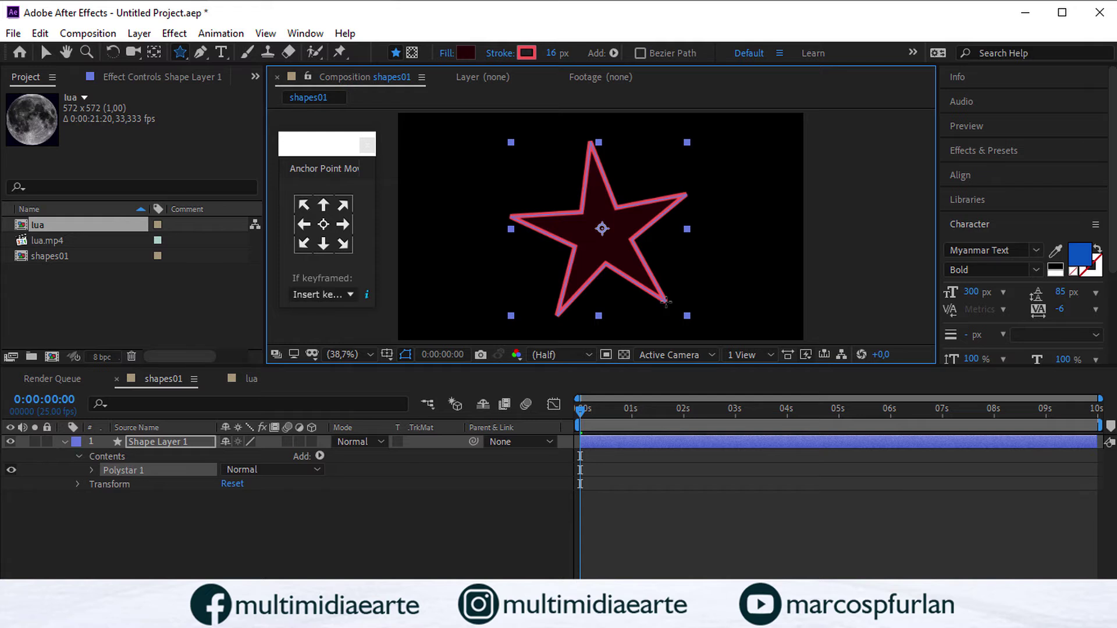
key(Up)
key(Up)
key(Up)
key(Up)
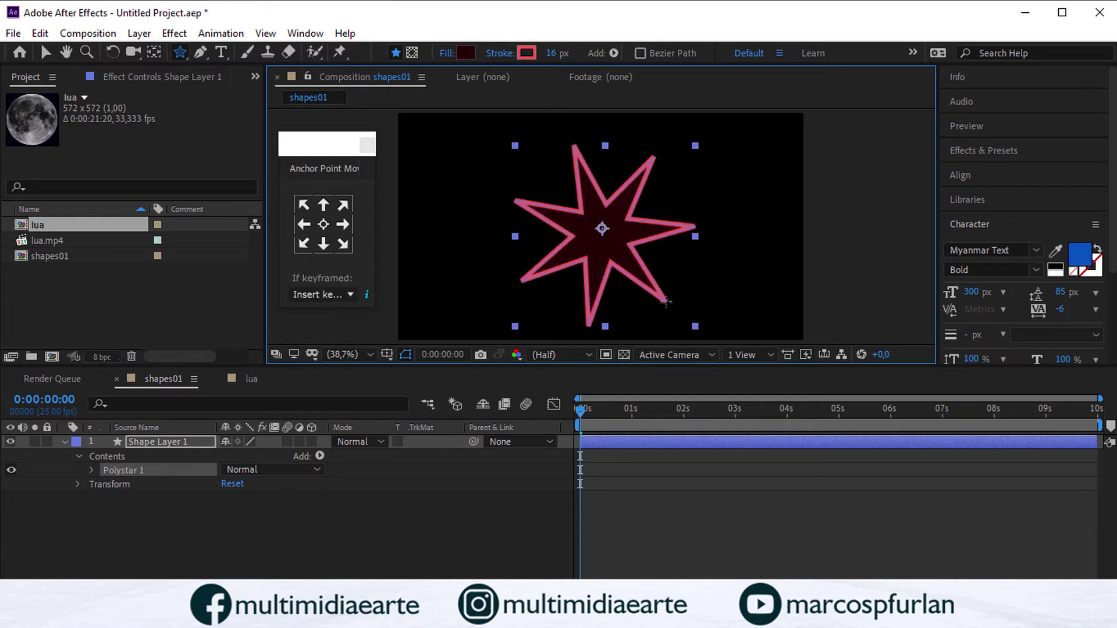
Step: Reshape the star while drawing it into a large flower with rounded petals, reducing the points to four
drag(667, 301, 631, 263)
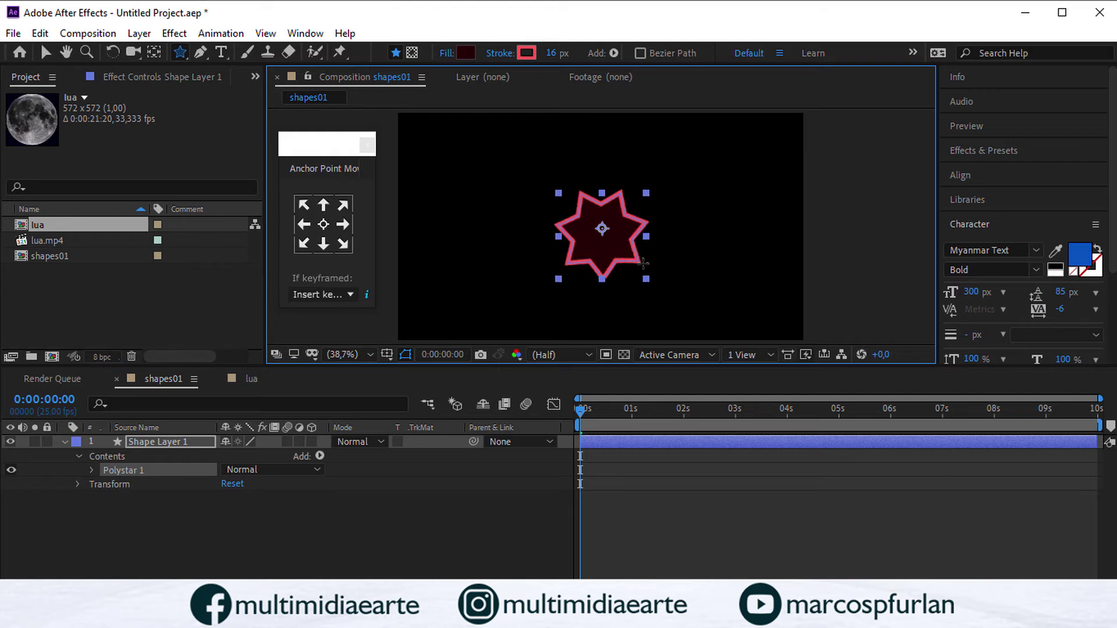
drag(661, 272, 636, 301)
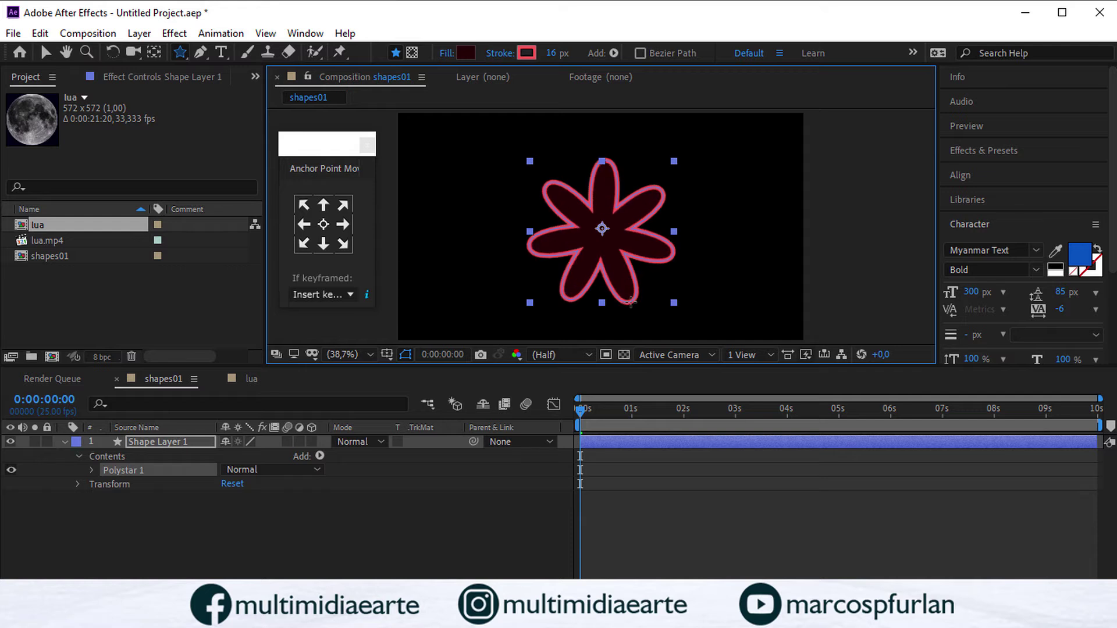
key(Down)
key(Down)
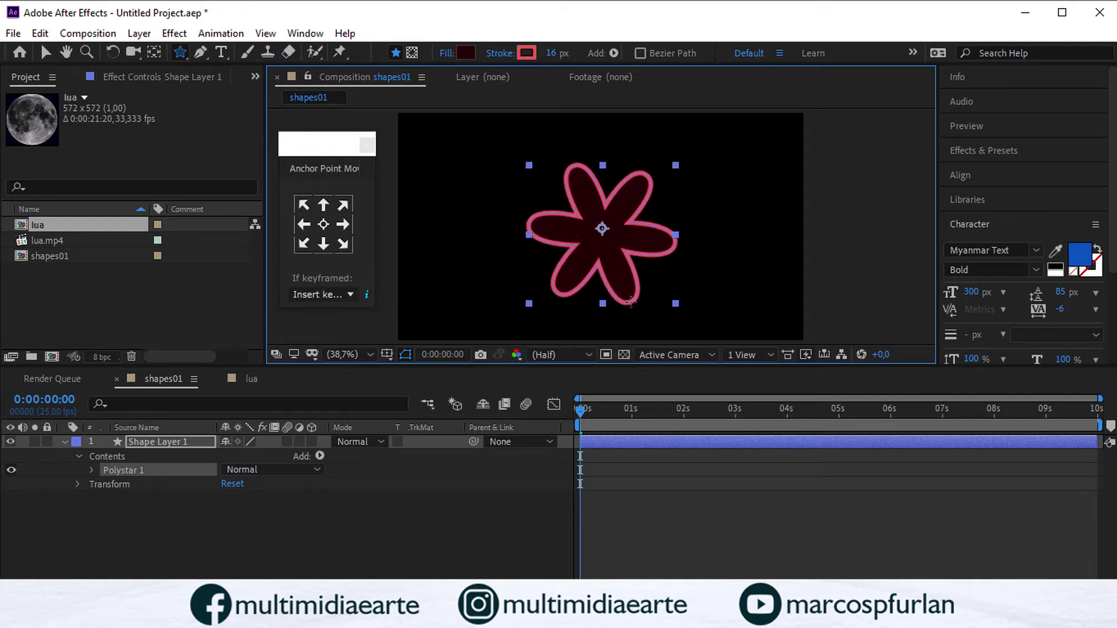
key(Down)
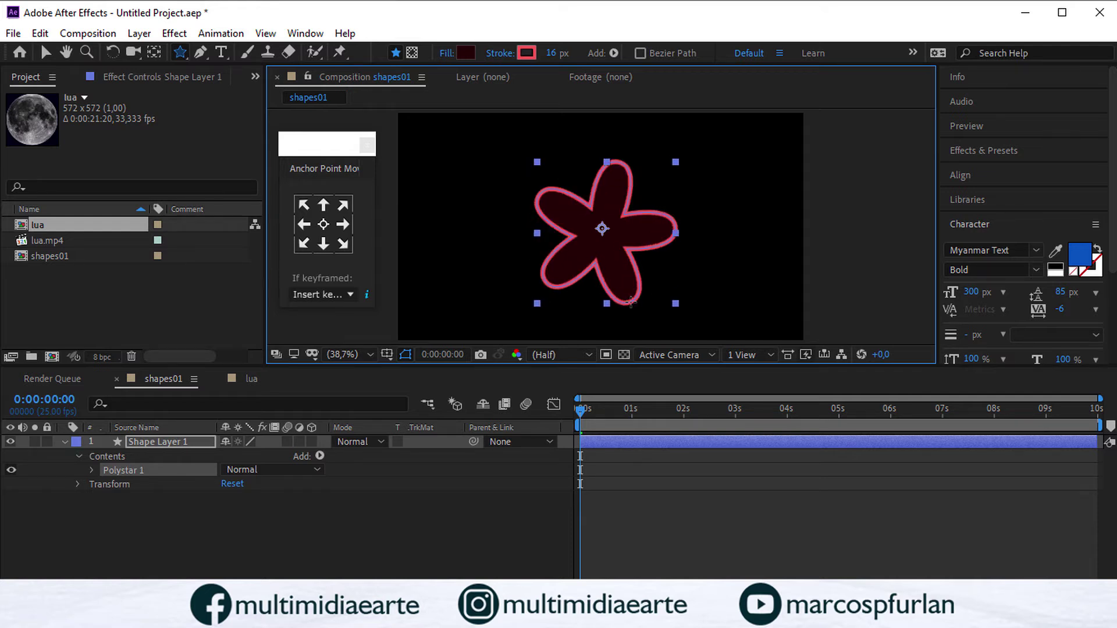
mouse_move(632, 300)
mouse_down()
mouse_move(640, 267)
mouse_move(687, 329)
mouse_up()
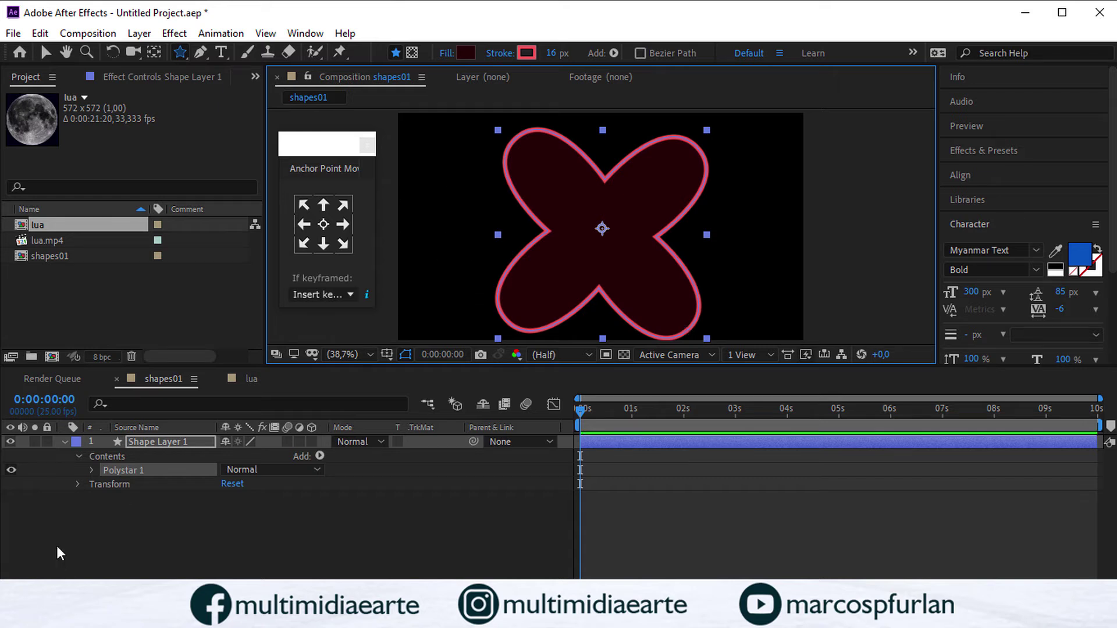
Step: Expand the contents of Polystar 1 and delete Shape Layer 1 from the composition
click(91, 469)
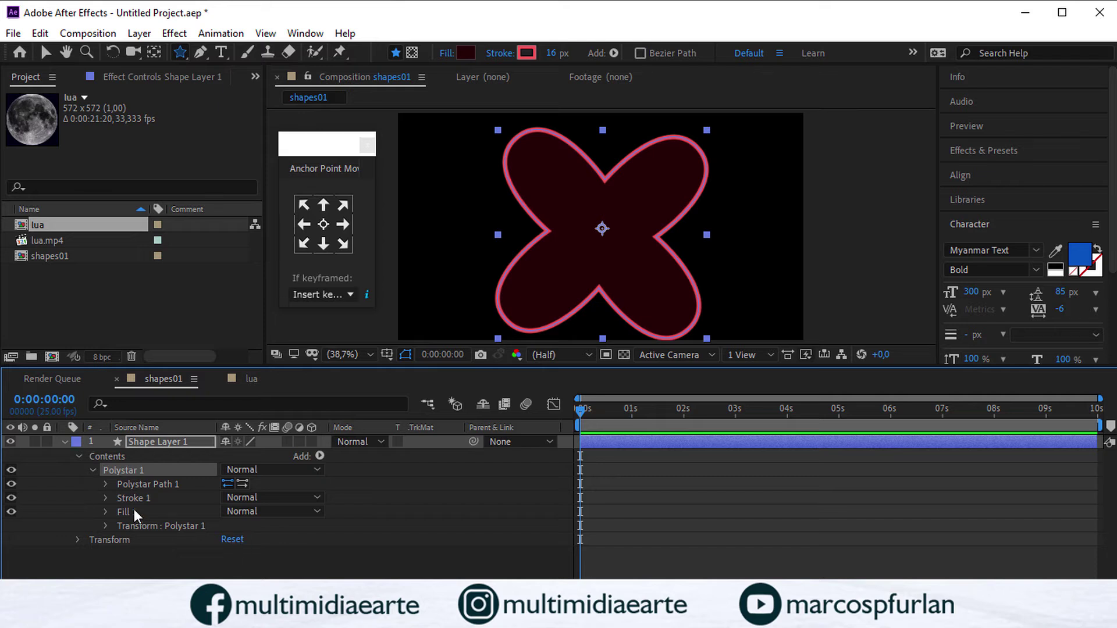
click(165, 443)
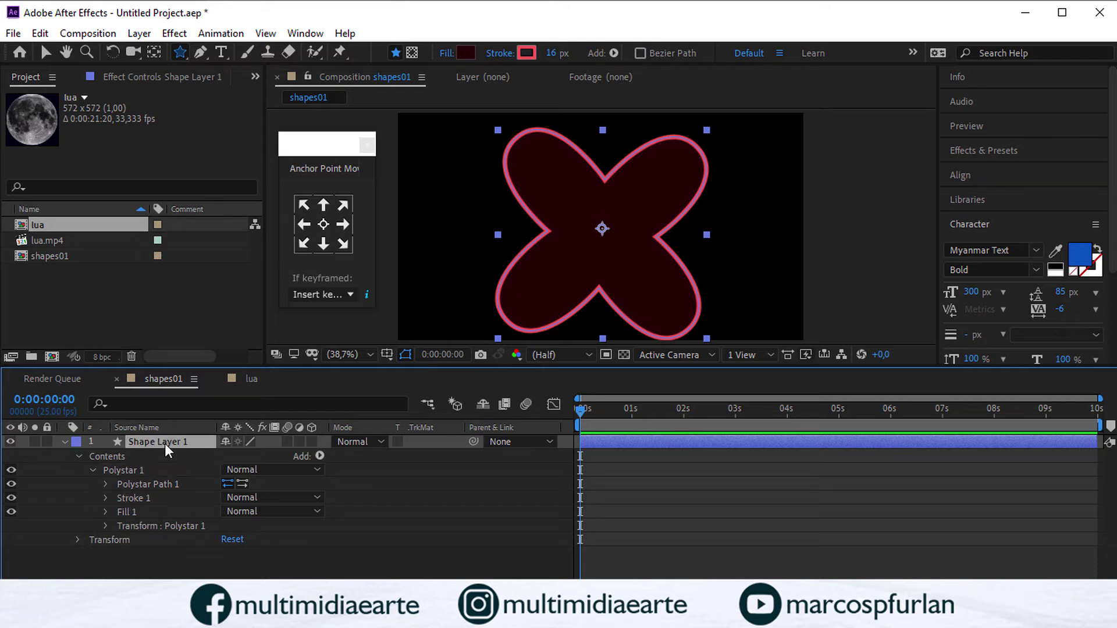
key(Delete)
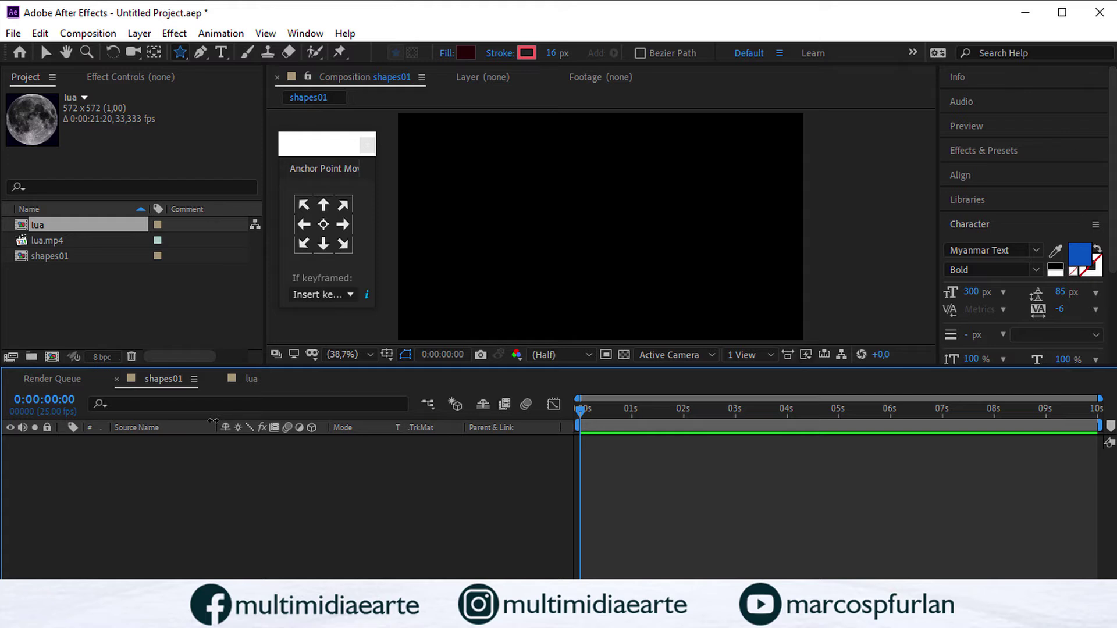
Step: Open the file import dialog, go to the _vetores folder inside _Cursos and display its files as large icons
click(155, 304)
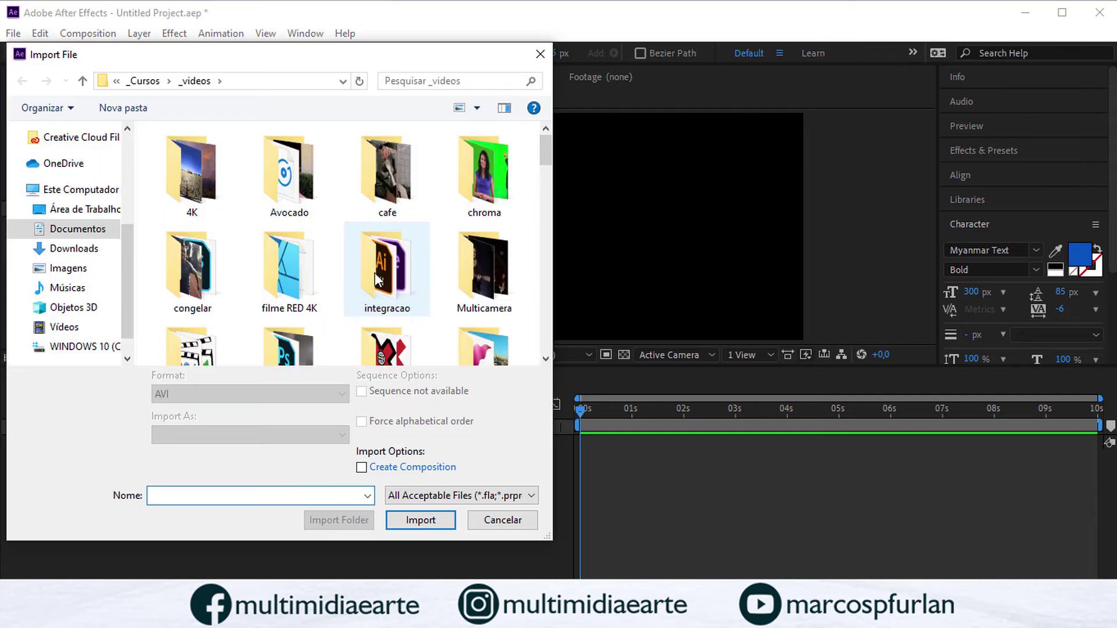
scroll(391, 270, down, 4)
scroll(384, 261, up, 5)
click(144, 81)
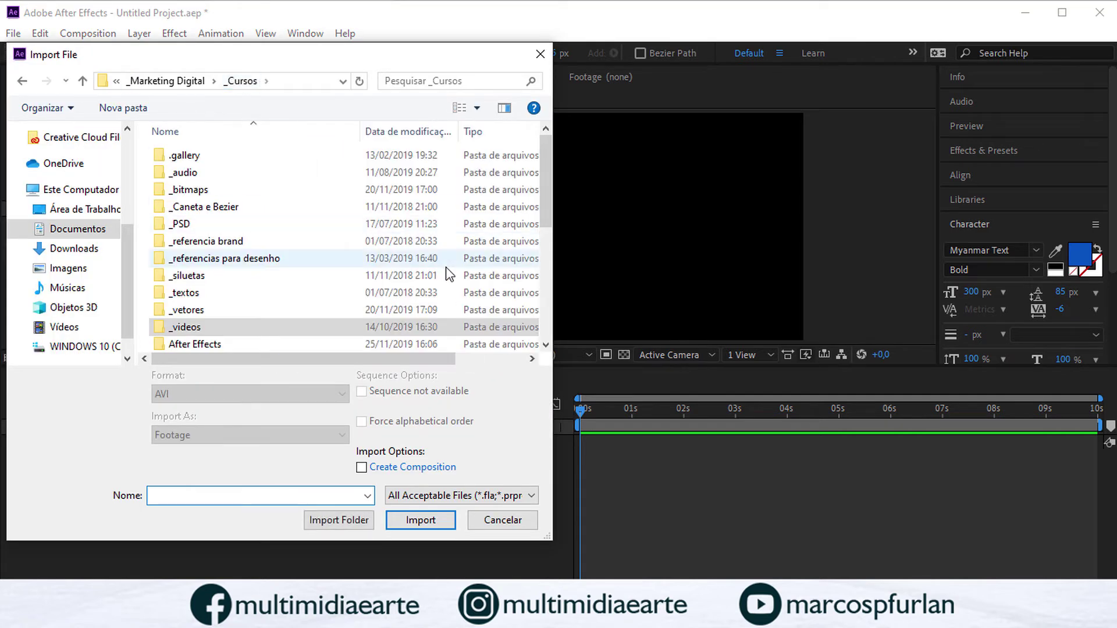
double_click(209, 311)
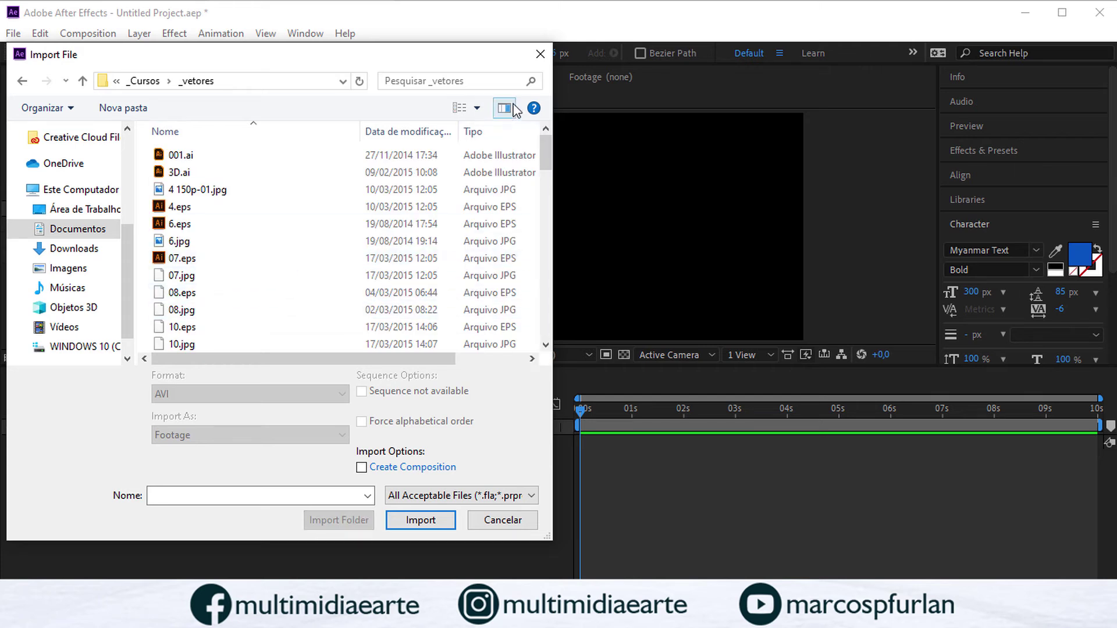
click(477, 107)
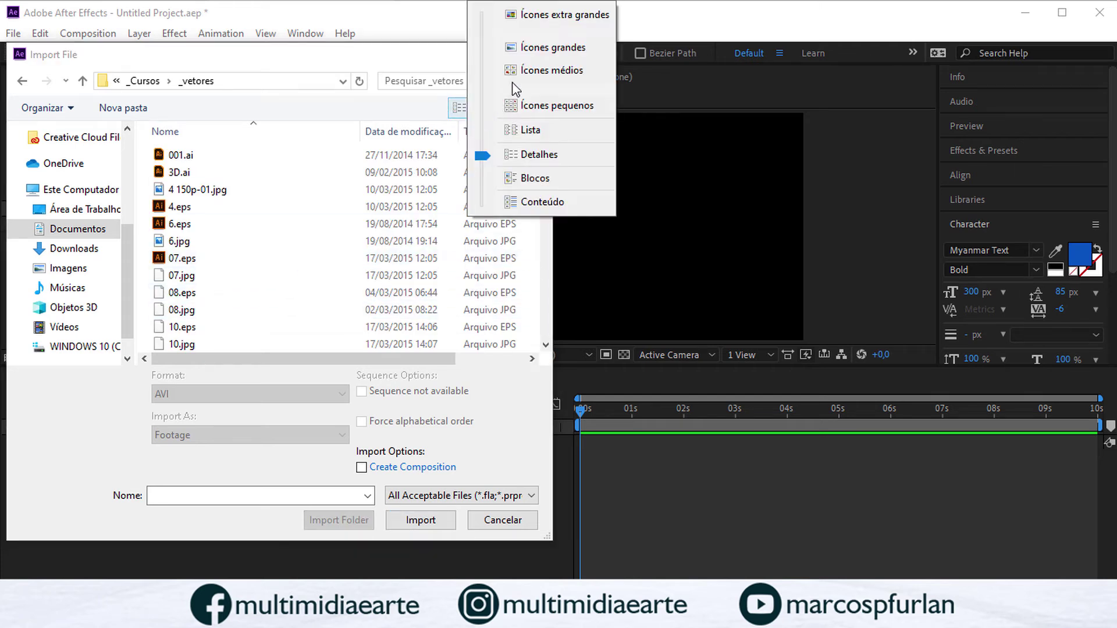
click(533, 50)
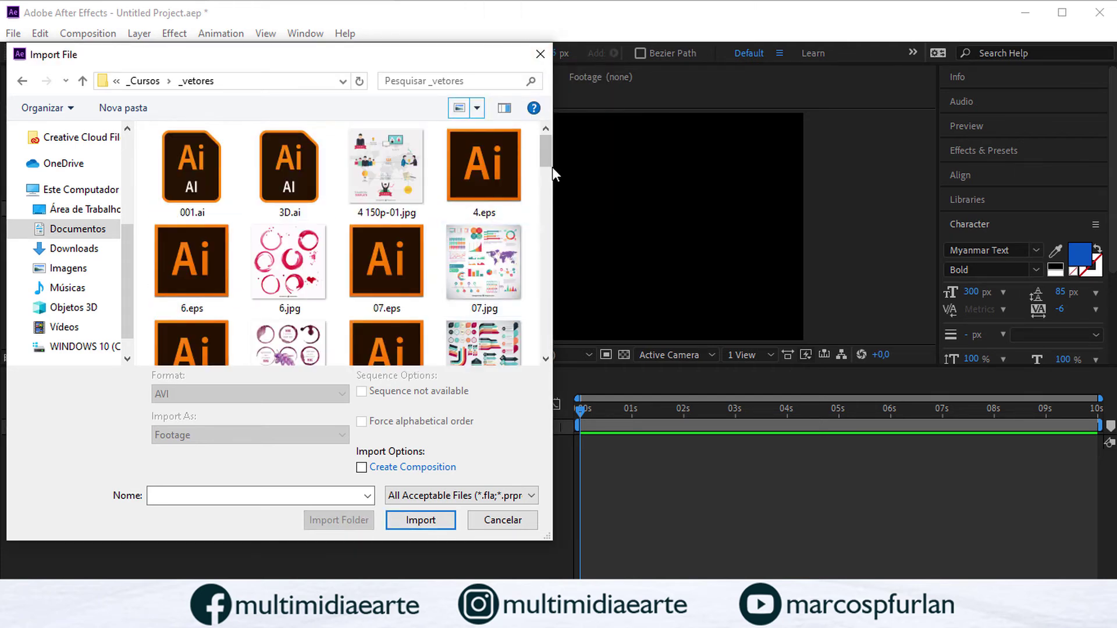
Step: Import setaAI.ai as footage and add it as a layer to the shapes01 composition
drag(548, 159, 545, 356)
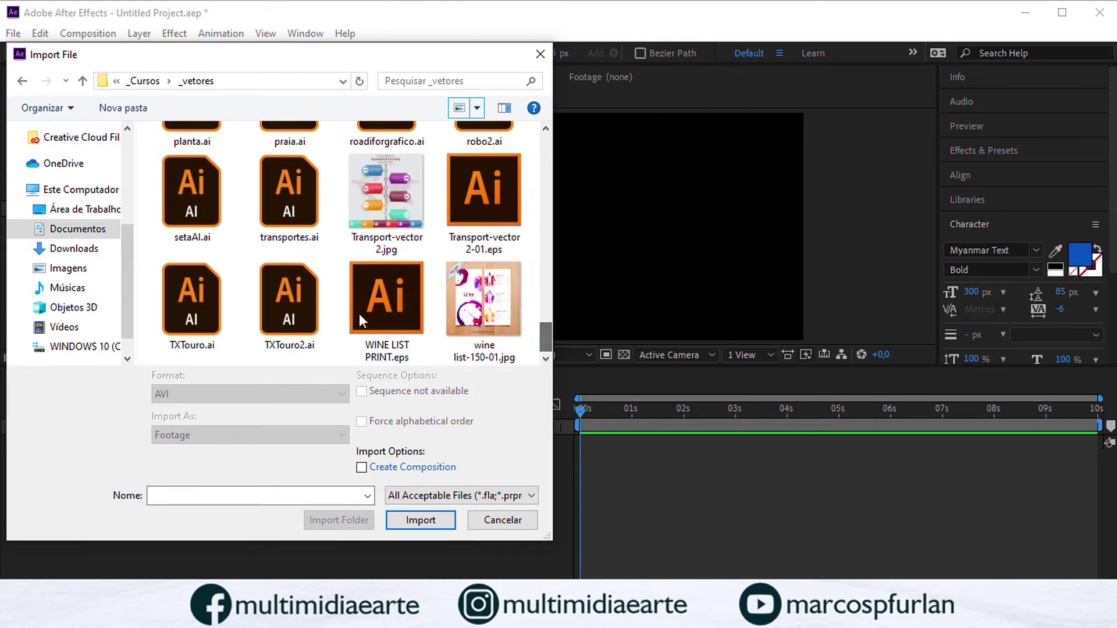
click(190, 205)
click(233, 435)
click(232, 435)
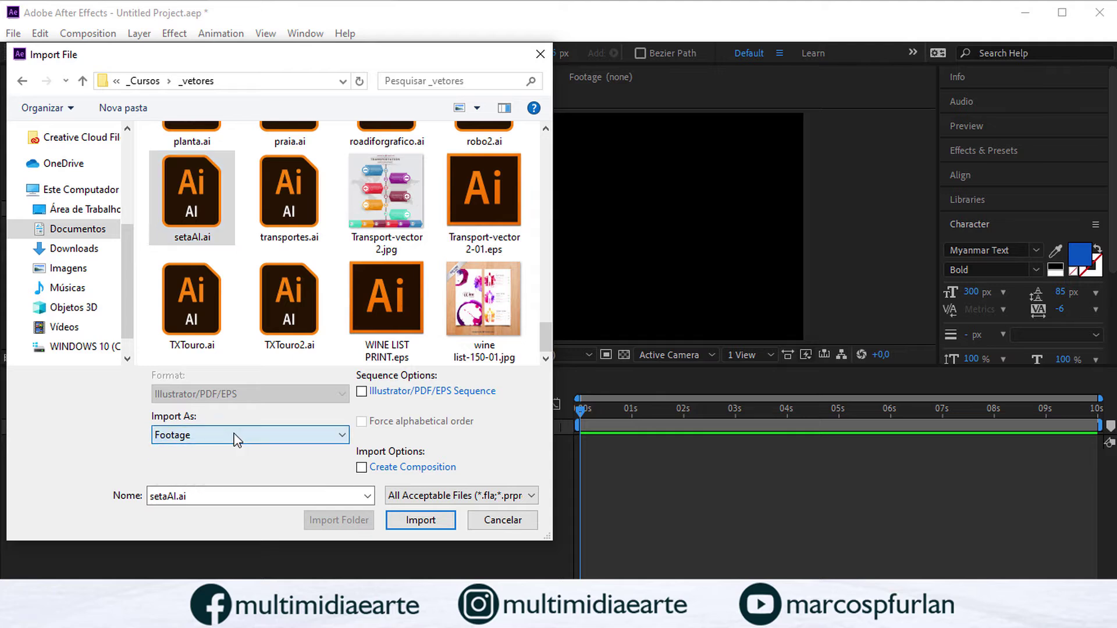
click(420, 520)
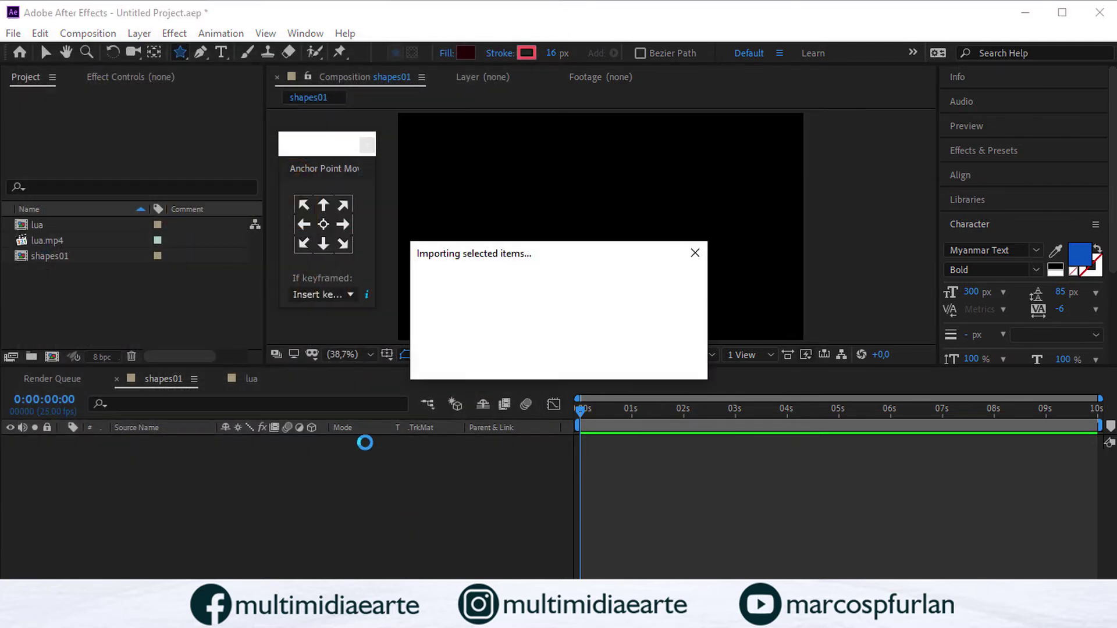
drag(22, 256, 230, 475)
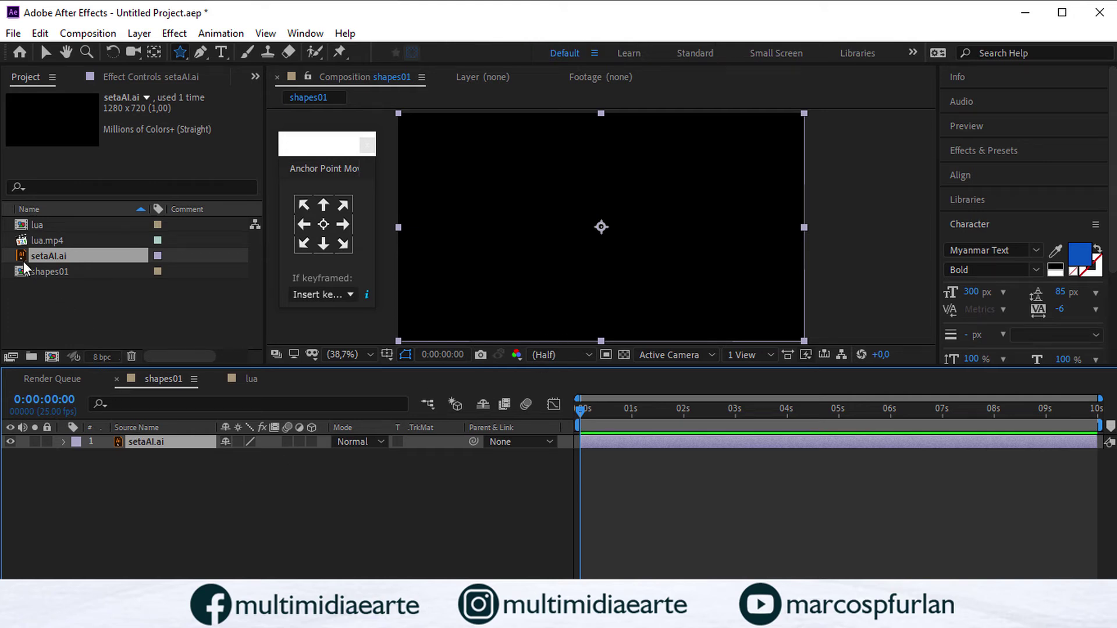
Step: Delete setaAI.ai from the project together with its layer in the composition
click(605, 256)
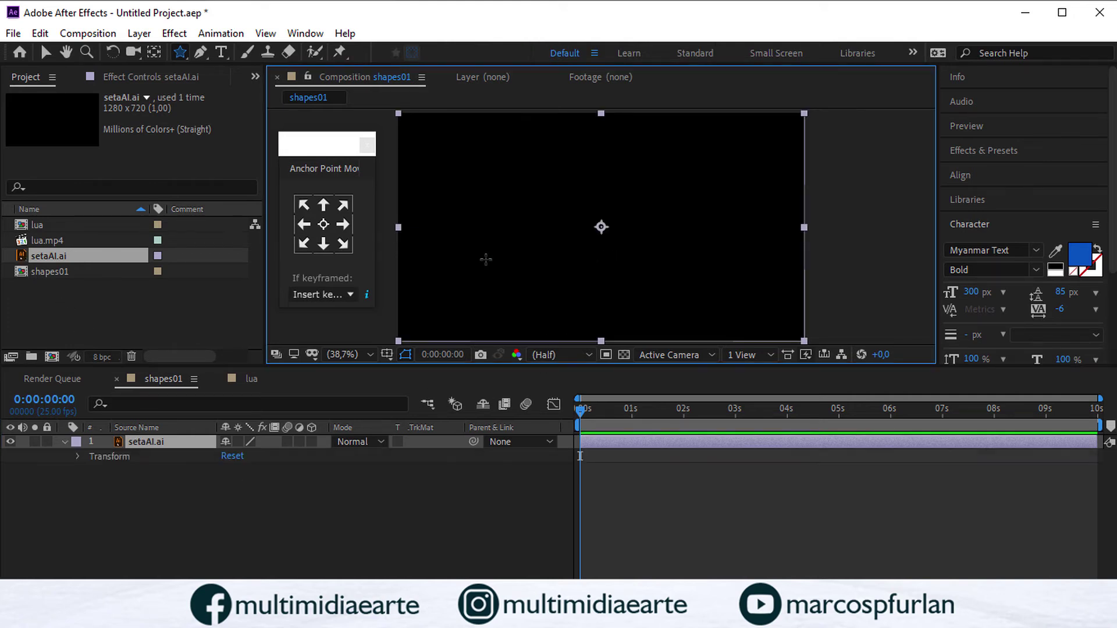
click(53, 256)
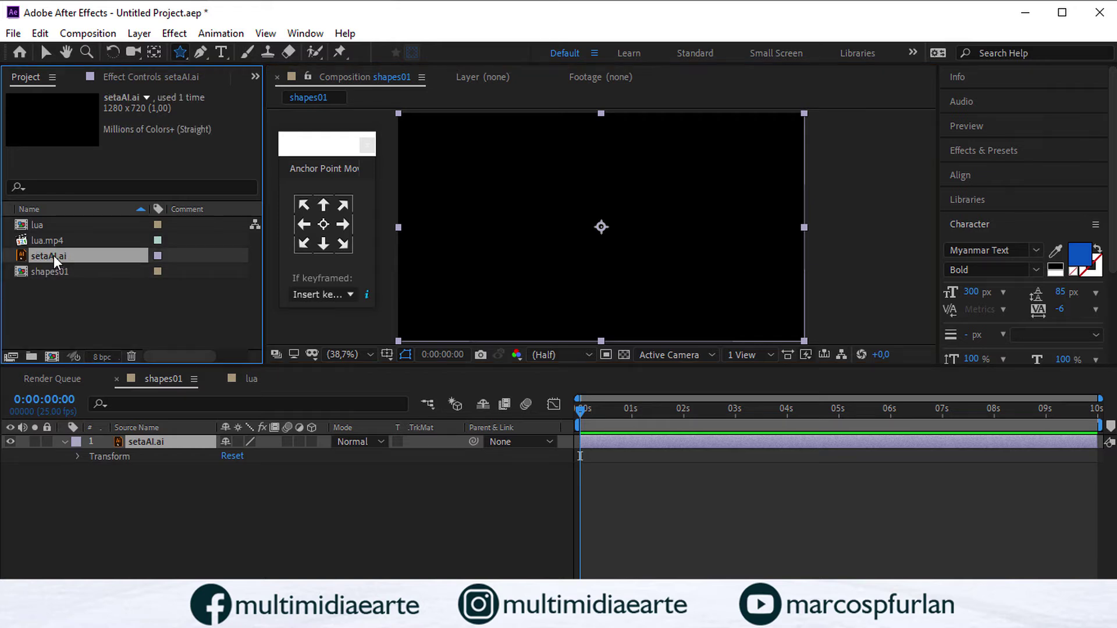
key(Delete)
click(633, 340)
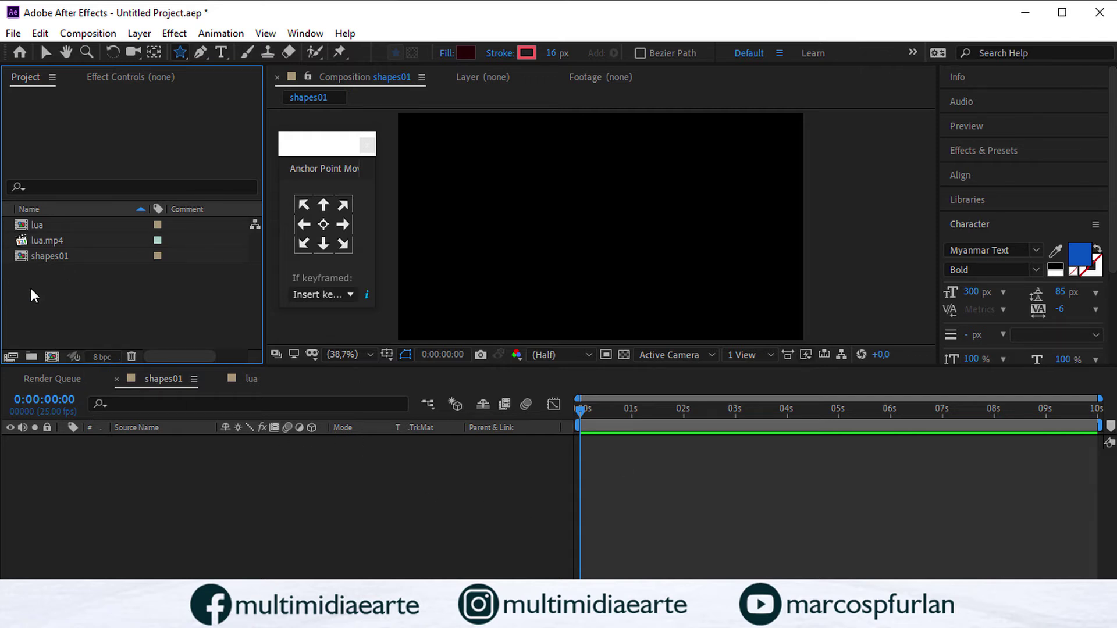
Step: Import bola.ai from the _vetores folder and add it as a layer to the shapes01 composition
double_click(116, 284)
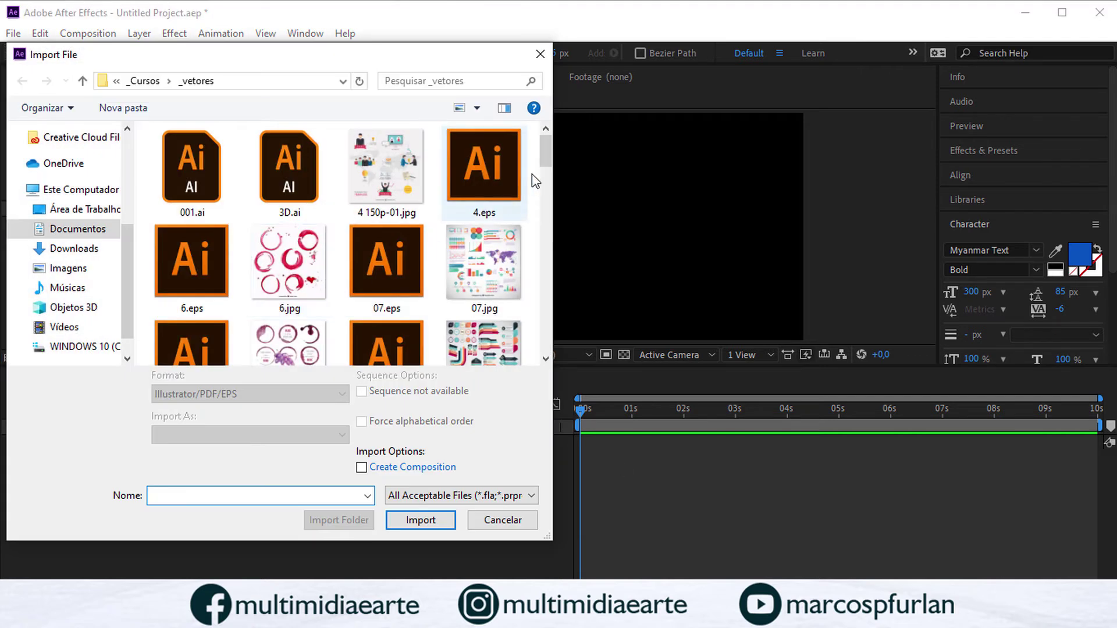
drag(545, 162, 547, 257)
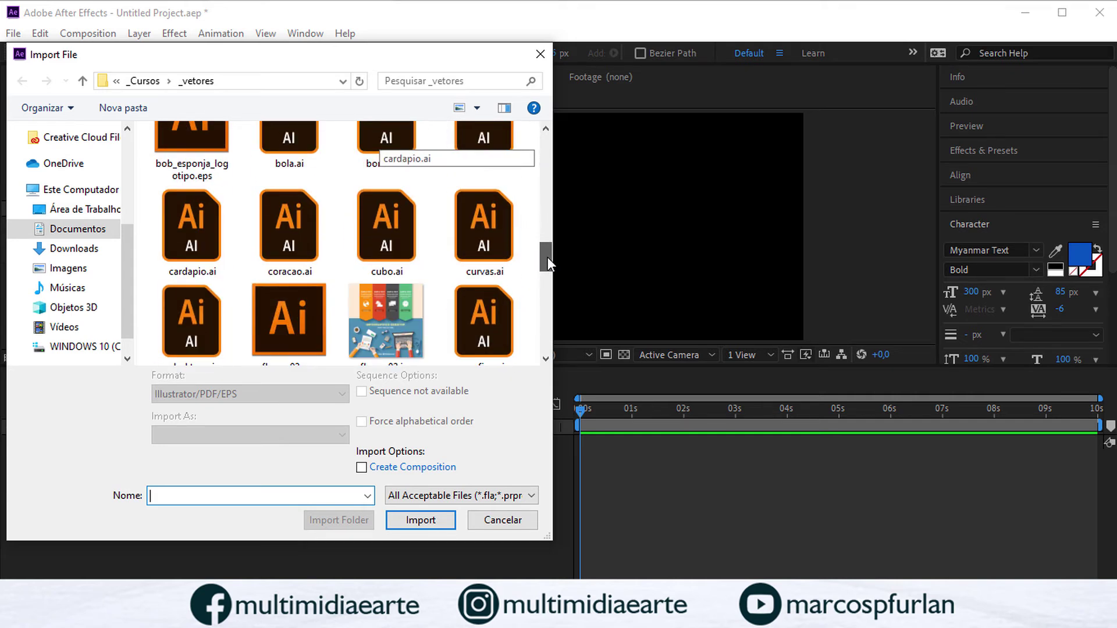
click(305, 145)
click(416, 519)
drag(36, 117, 277, 463)
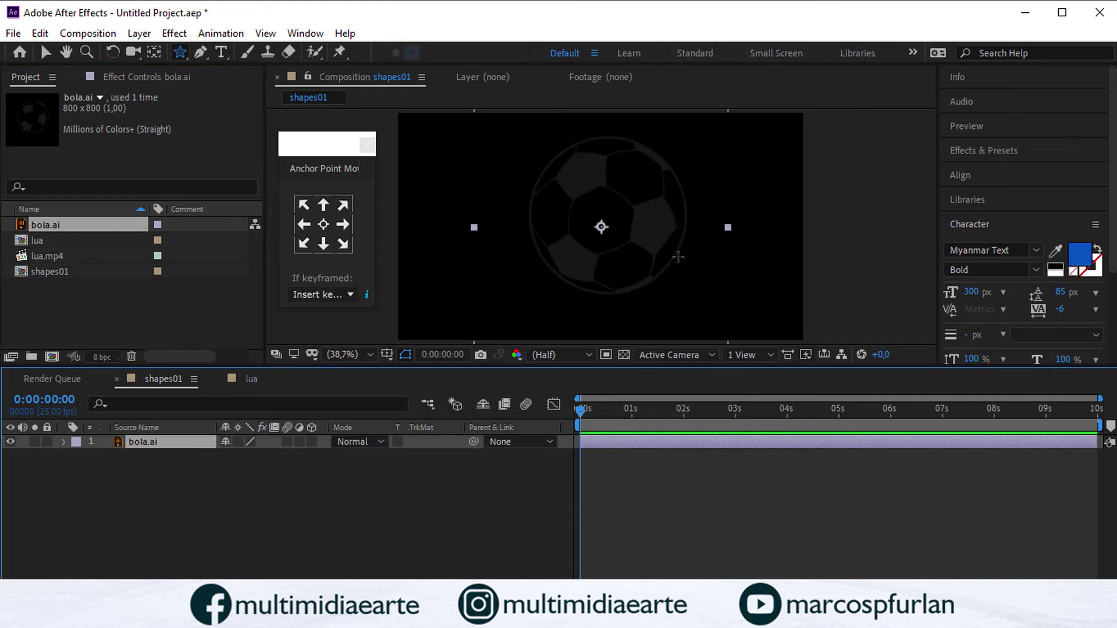
Step: Create shapes from the bola.ai vector layer and delete the original bola.ai layer from the composition
click(46, 54)
right_click(152, 438)
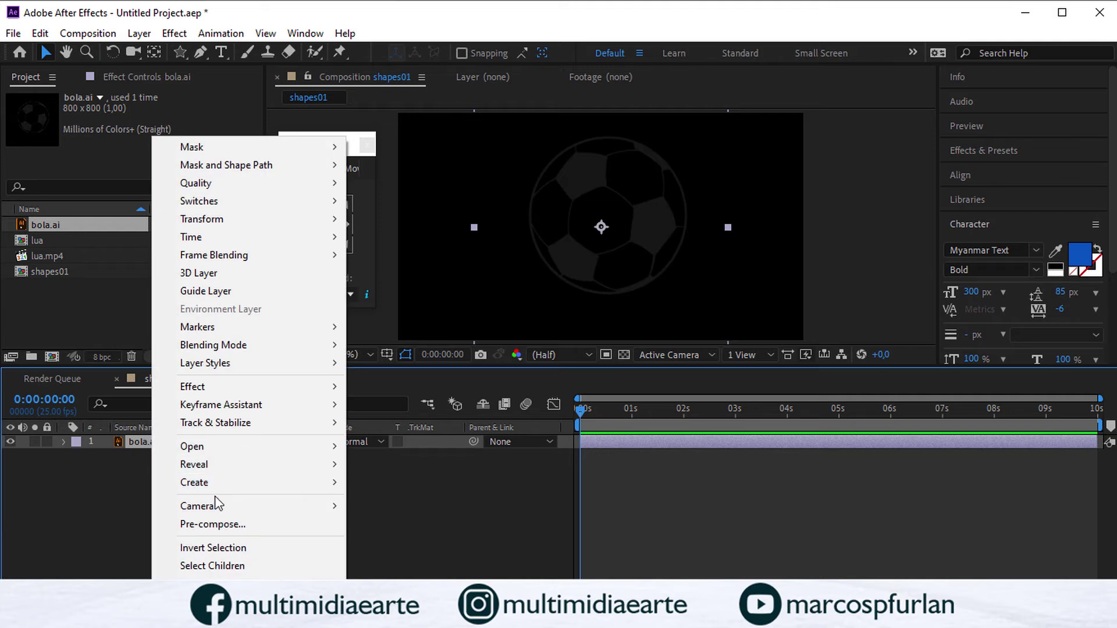
mouse_move(243, 483)
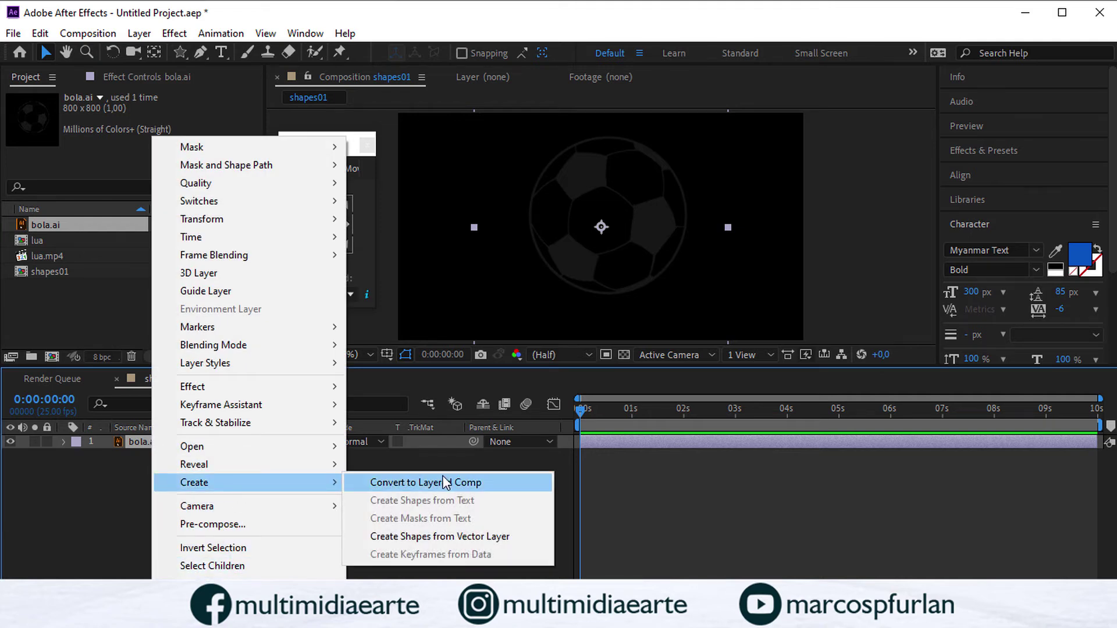
click(450, 536)
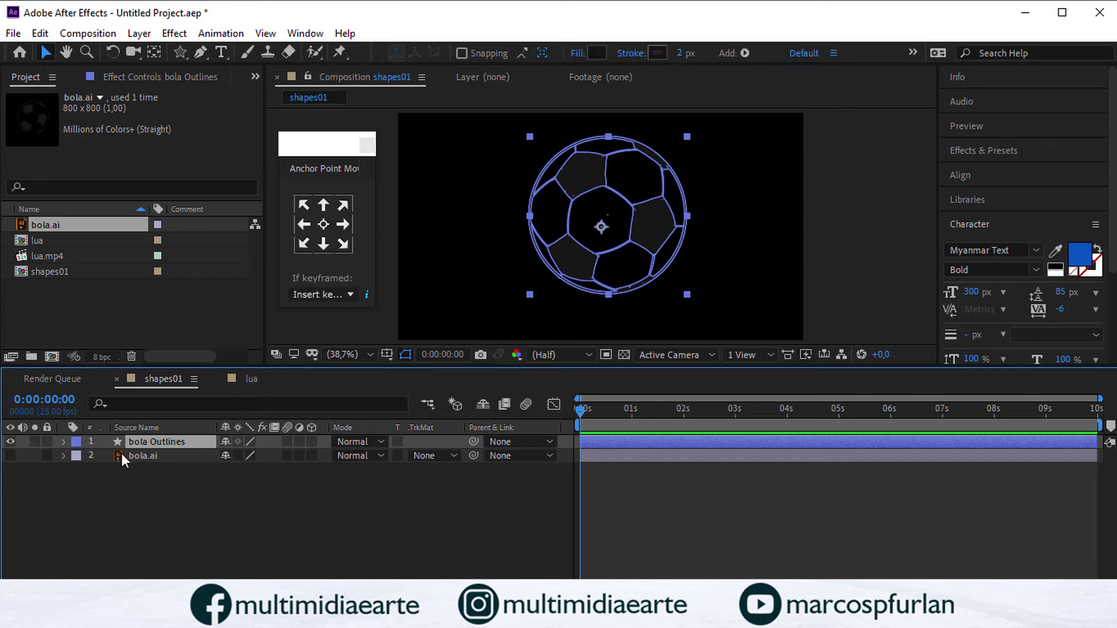
click(127, 458)
key(Delete)
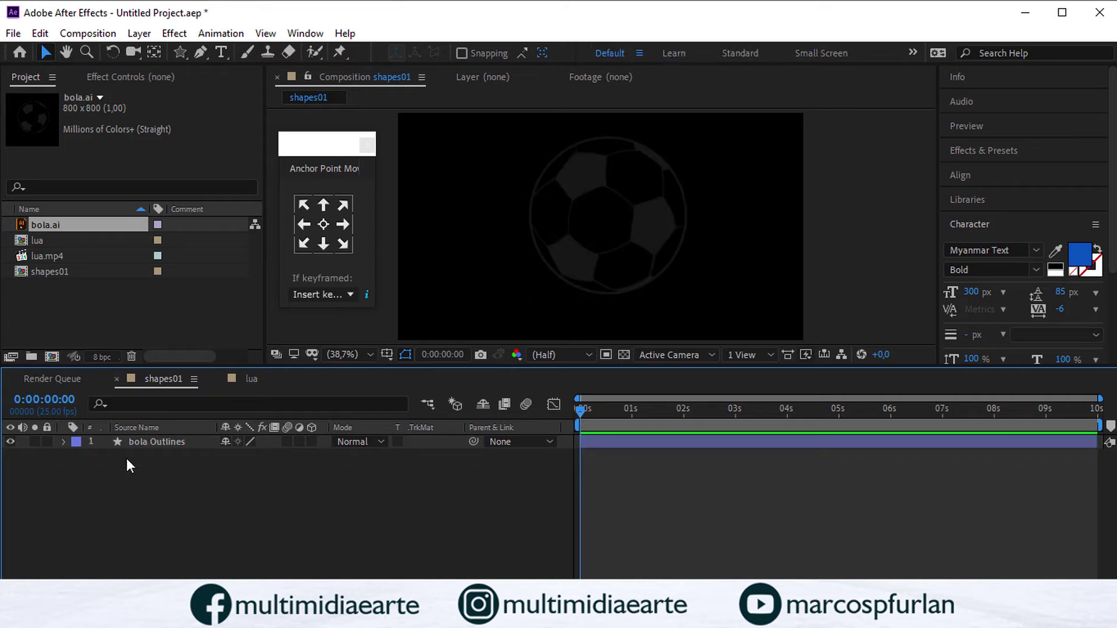
Step: Expand the contents of the bola Outlines layer and examine its shape groups and the components of Group 1
click(83, 442)
click(64, 442)
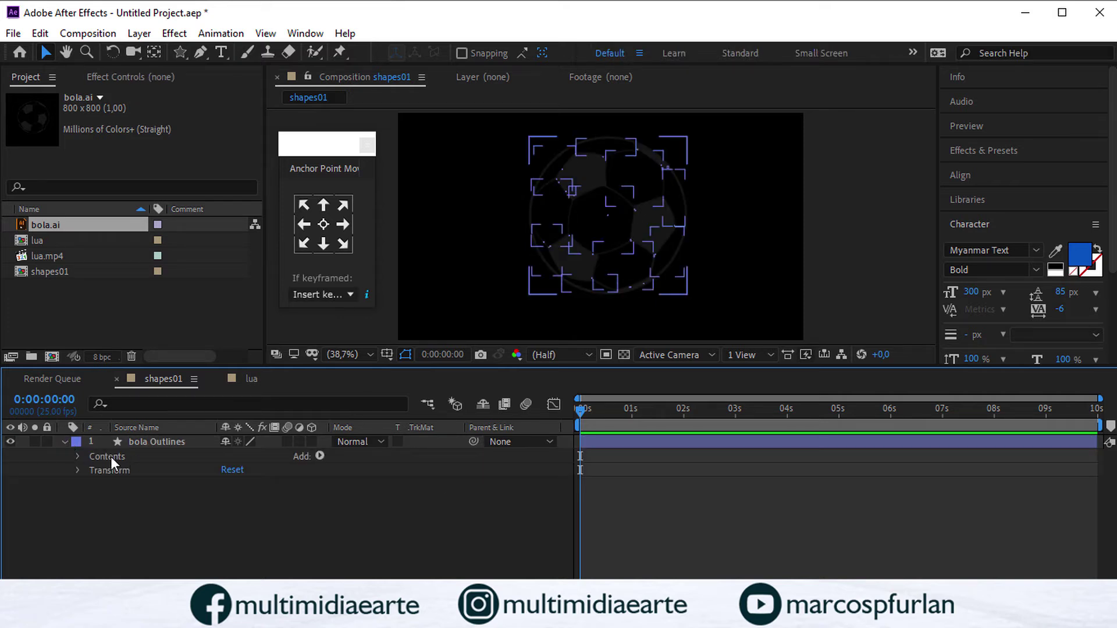
click(76, 456)
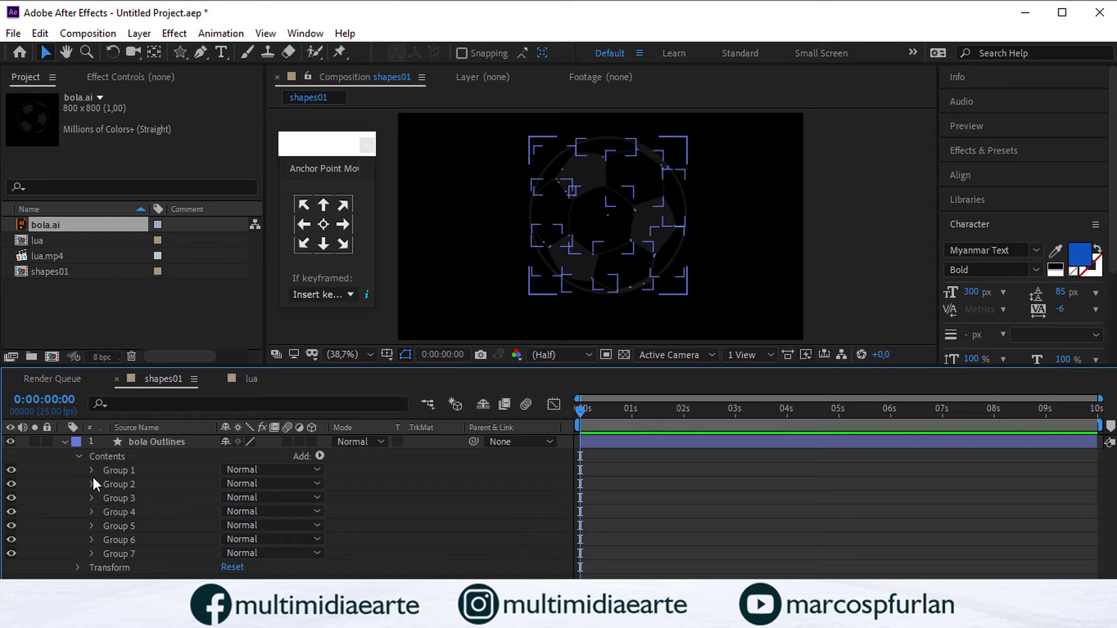
click(91, 470)
click(119, 483)
click(127, 497)
click(132, 525)
click(130, 564)
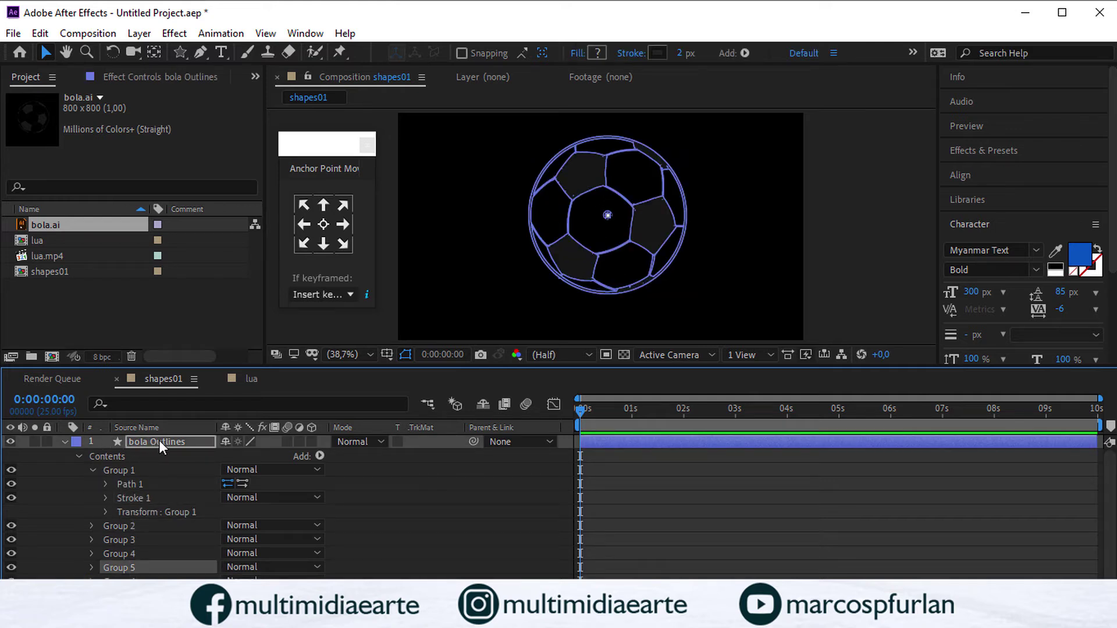
Step: Delete the bola Outlines layer from the composition
click(174, 439)
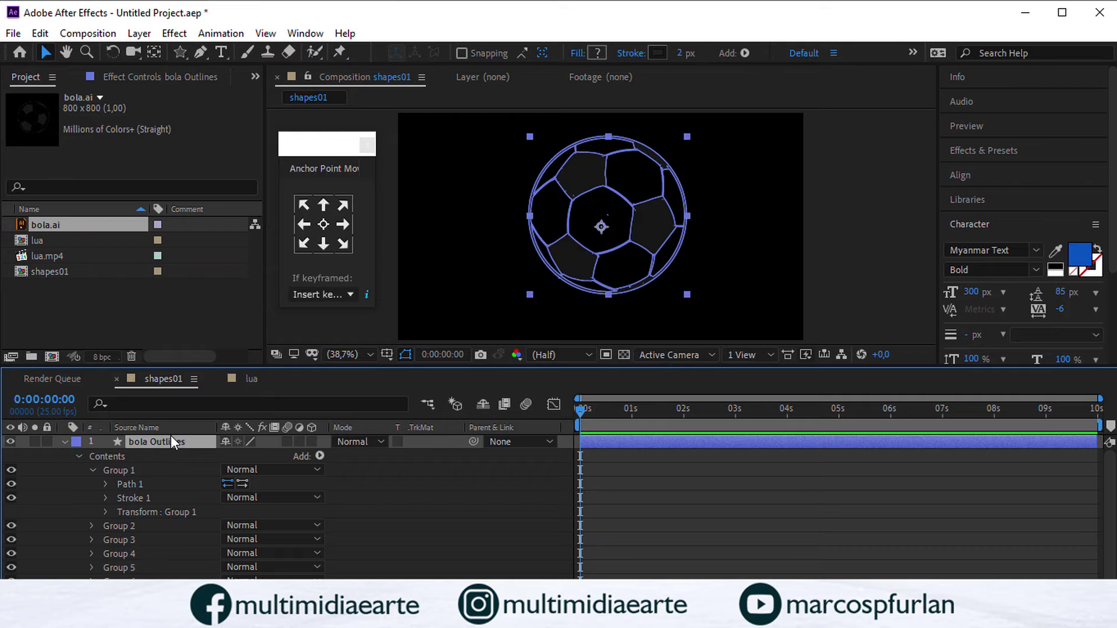
key(Delete)
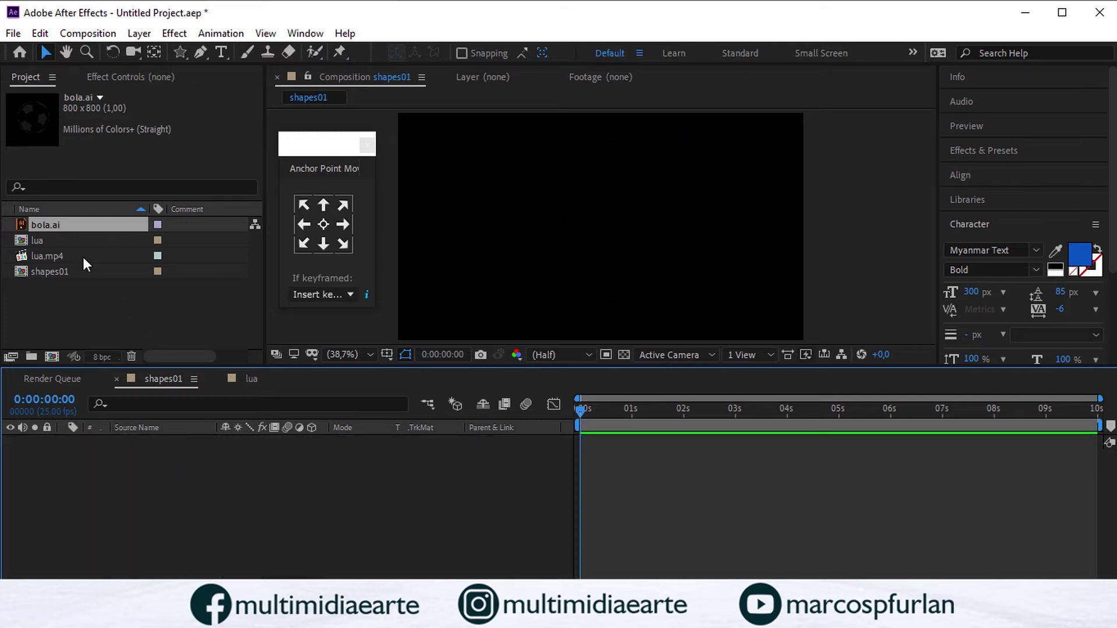
Step: Draw a four-petal polystar on a new shape layer and move it to the middle of the composition
click(70, 260)
click(56, 225)
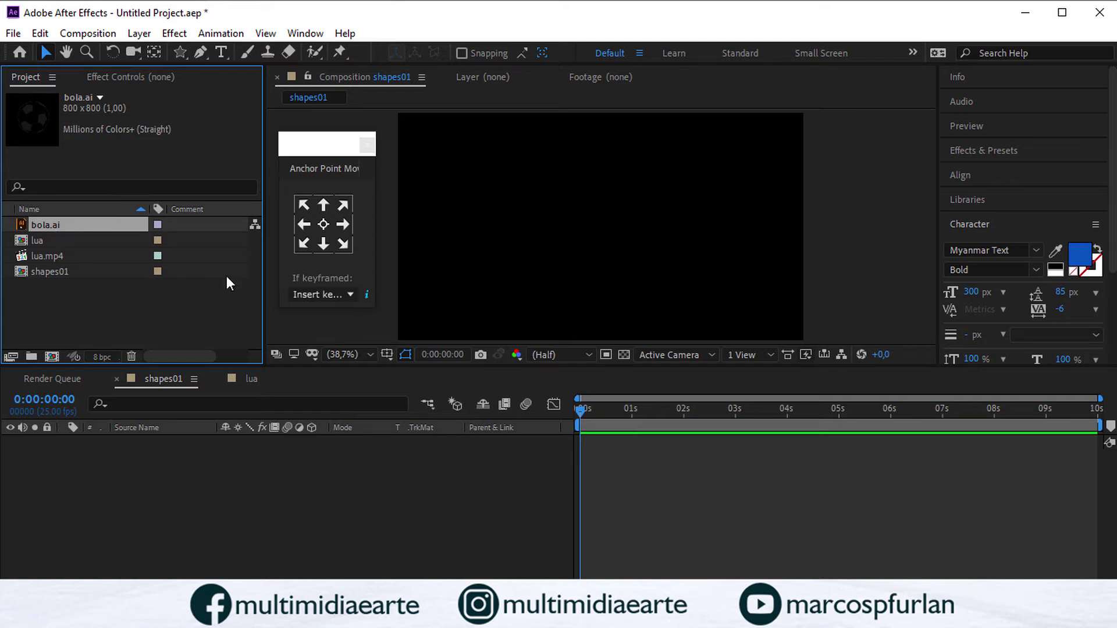
click(181, 53)
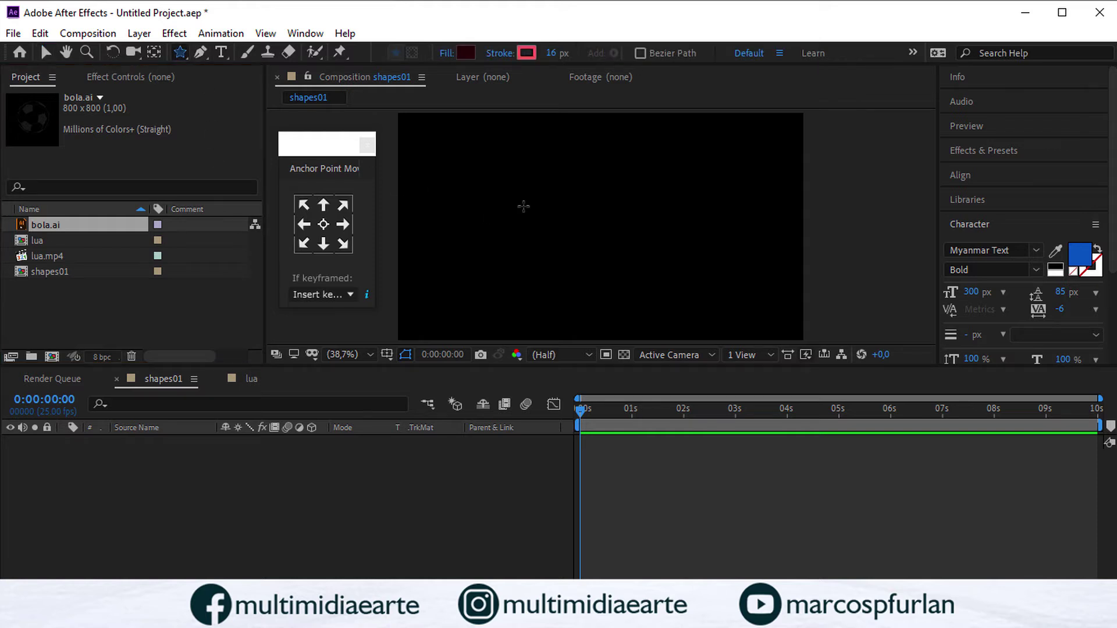
drag(515, 177, 588, 251)
click(45, 52)
drag(547, 199, 630, 235)
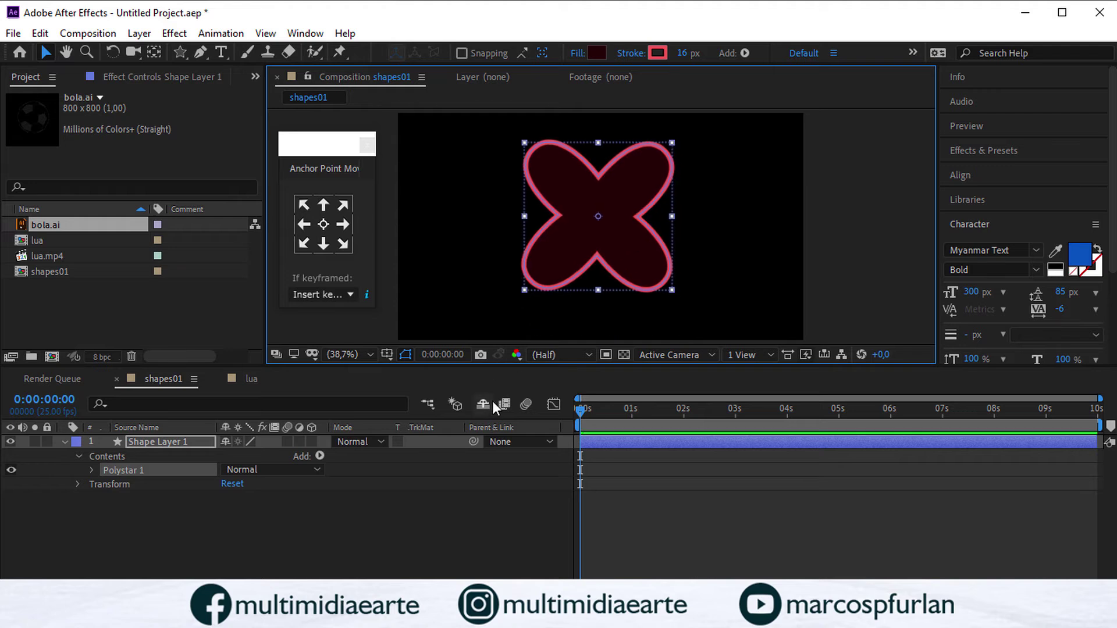
Step: Expand Polystar 1 in Shape Layer 1 and delete its Fill 1 component
click(91, 470)
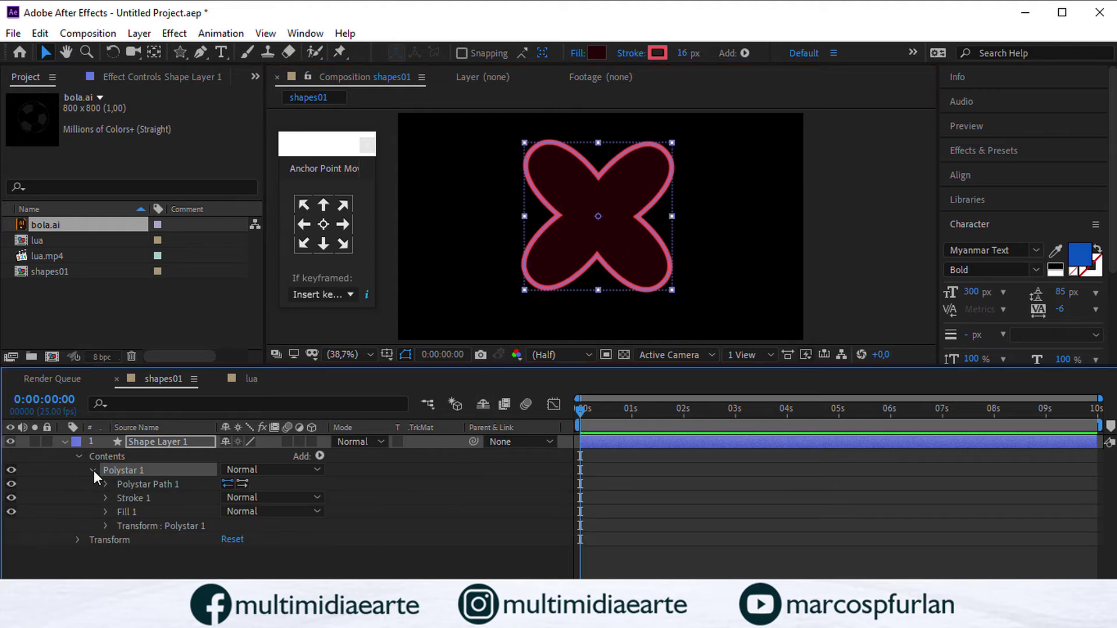
click(135, 510)
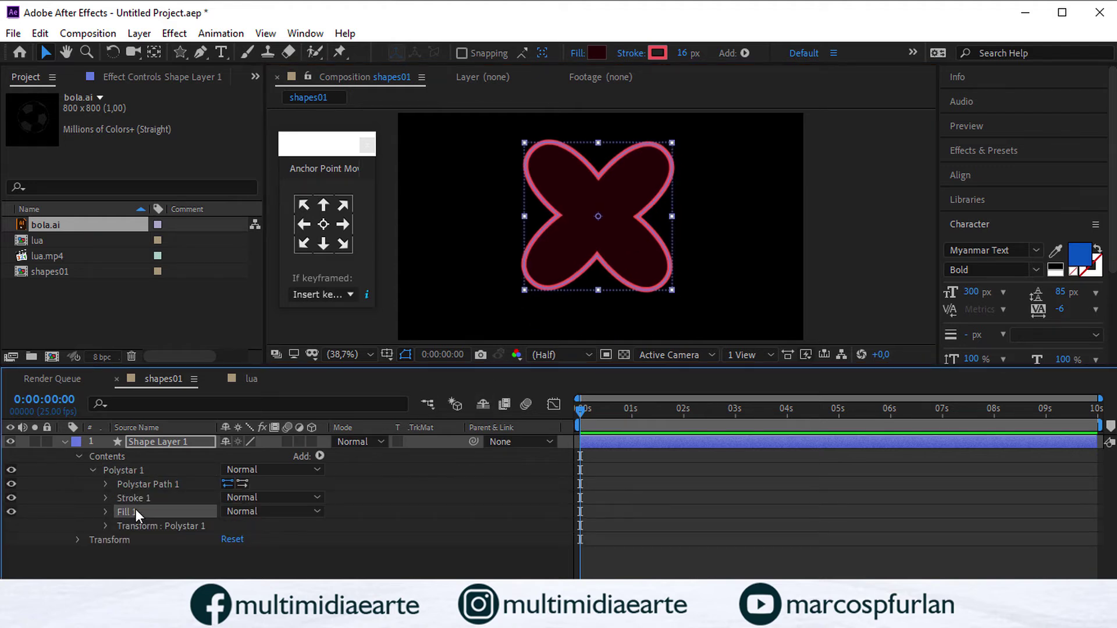
key(Delete)
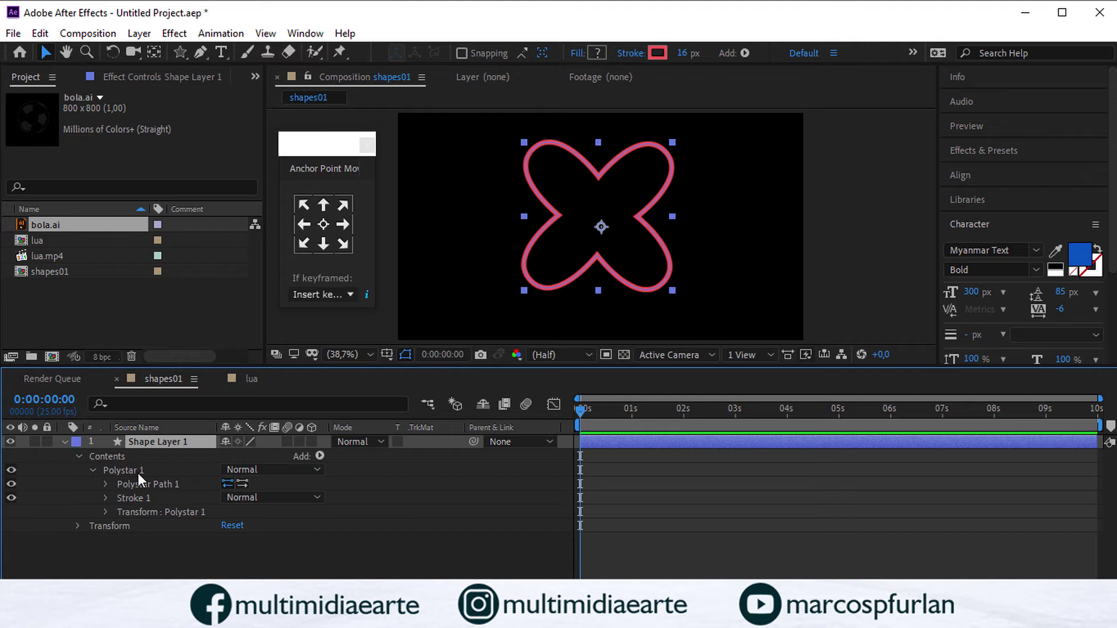
Step: Add a gradient fill to the contents of Shape Layer 1 and expand its properties
click(320, 456)
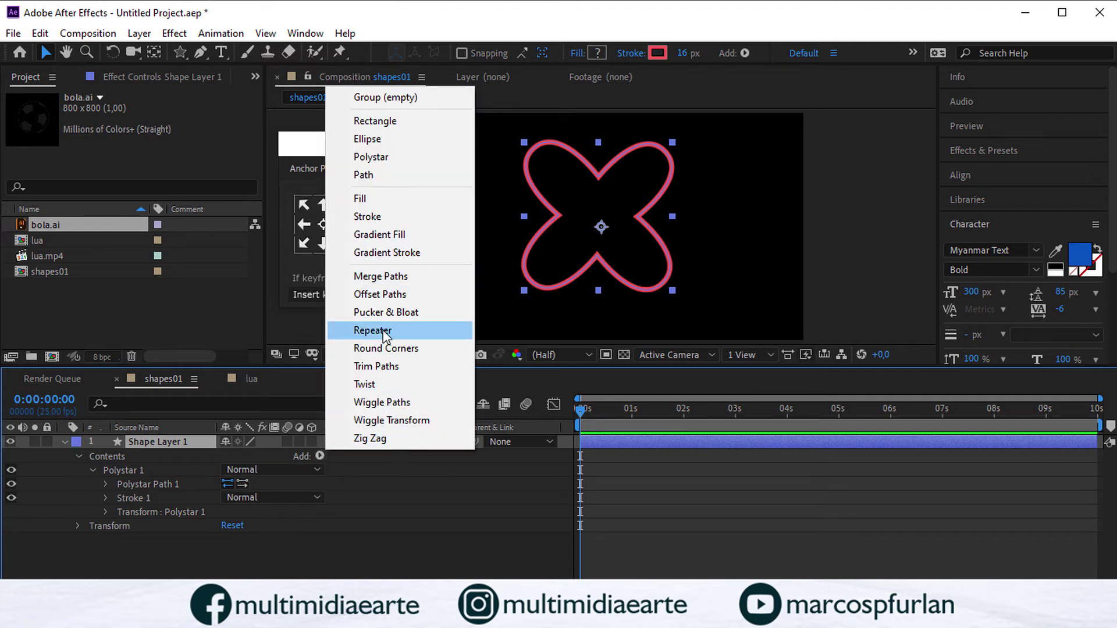
click(377, 232)
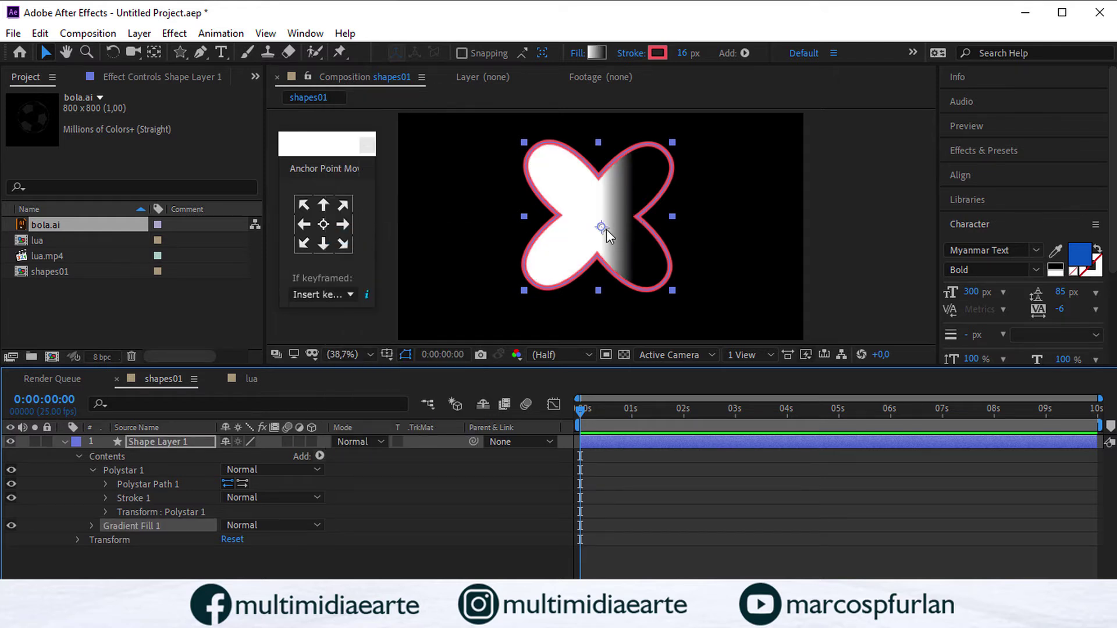
click(92, 525)
scroll(138, 532, down, 1)
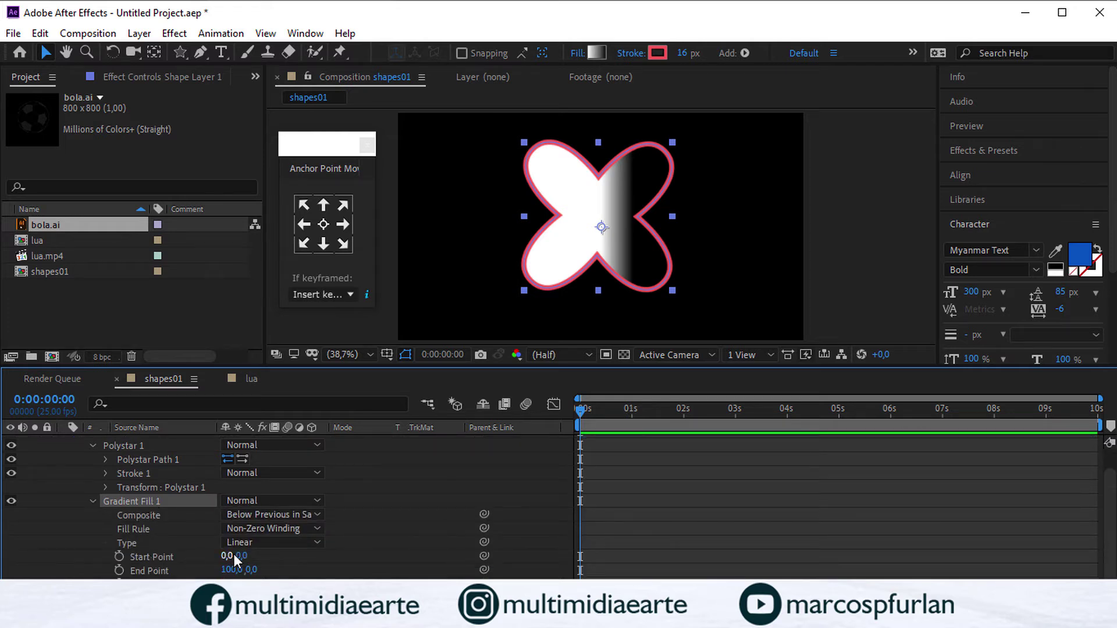
drag(228, 556, 226, 556)
click(44, 53)
drag(599, 223, 600, 215)
Step: Edit the colors of Gradient Fill 1 to run from red FF0000 to dark red 320404
click(239, 584)
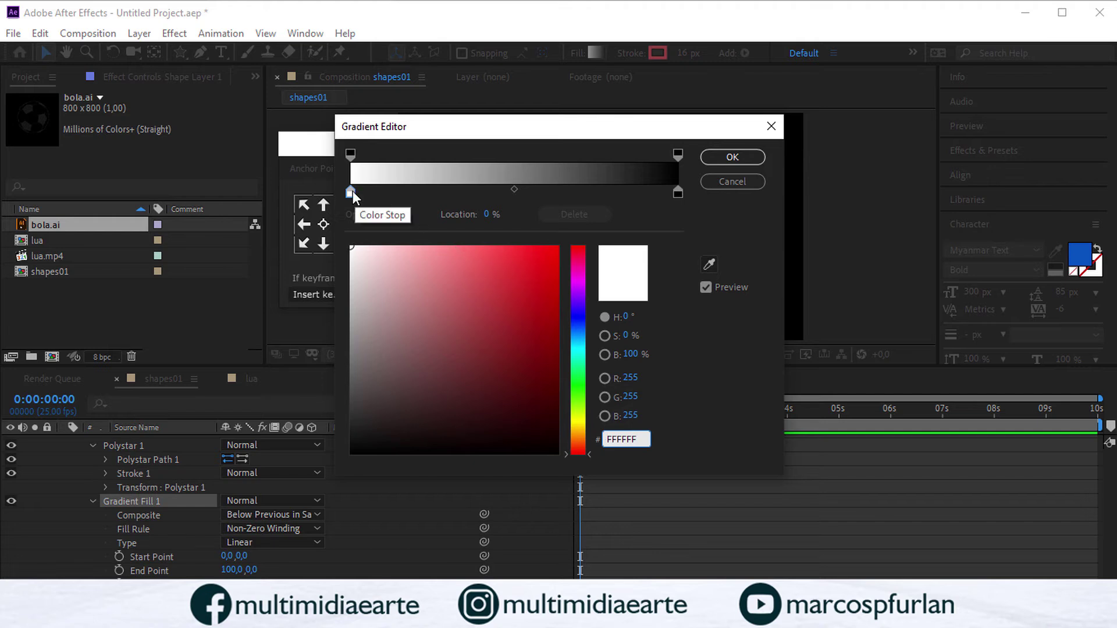
click(350, 193)
click(558, 246)
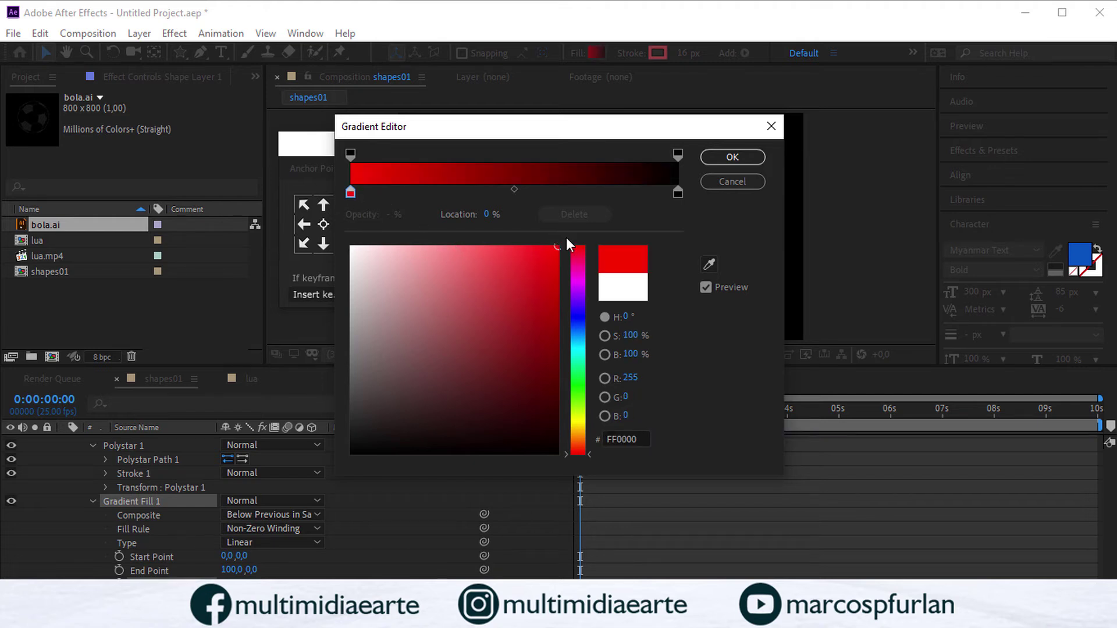
click(677, 193)
click(529, 298)
drag(531, 391, 543, 405)
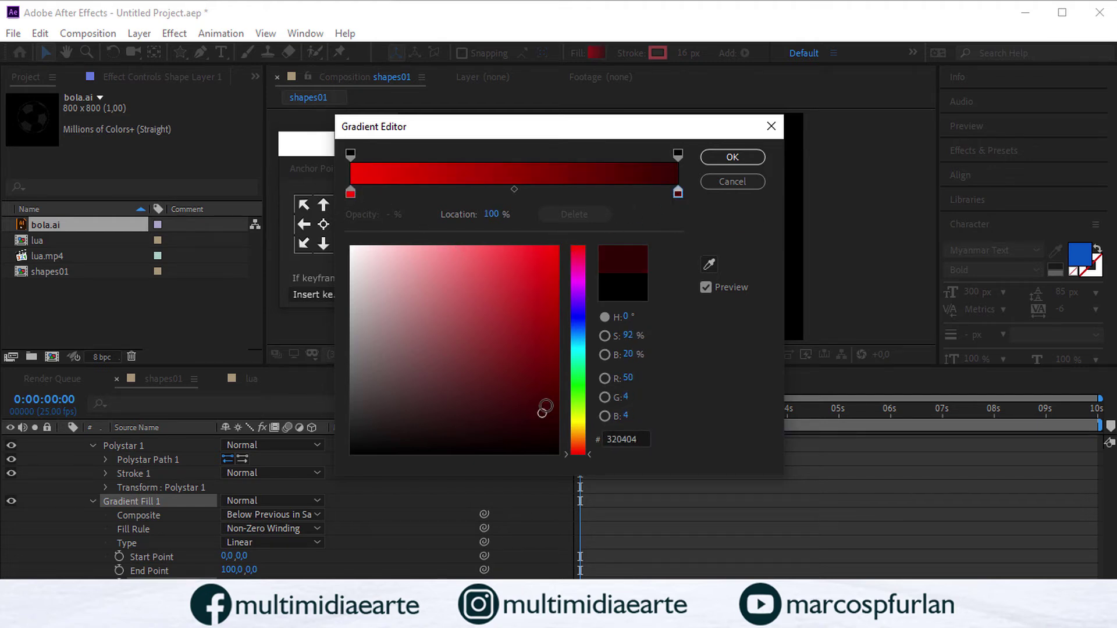
click(733, 156)
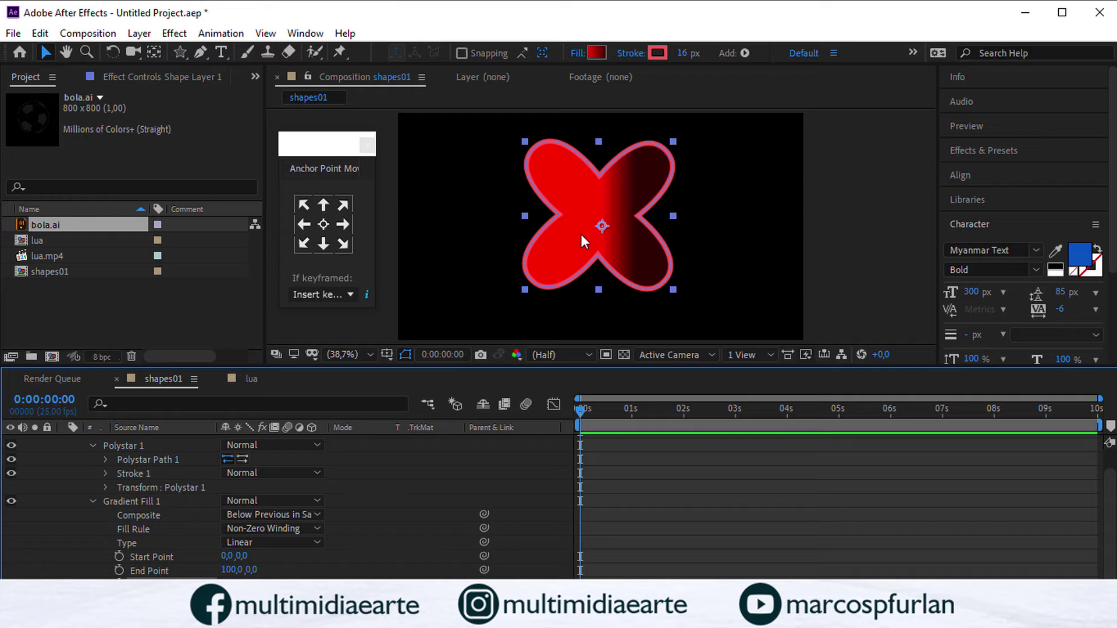
Step: View the fill's Gradient Editor and Fill Options from the shape tool settings, cancelling both without changes
click(180, 53)
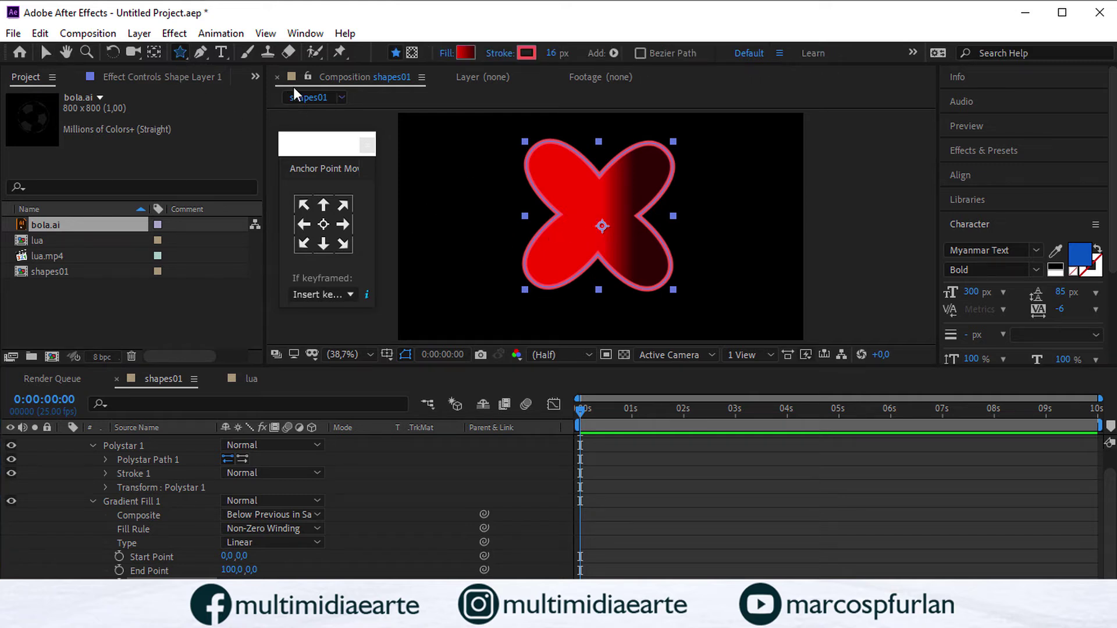
click(466, 54)
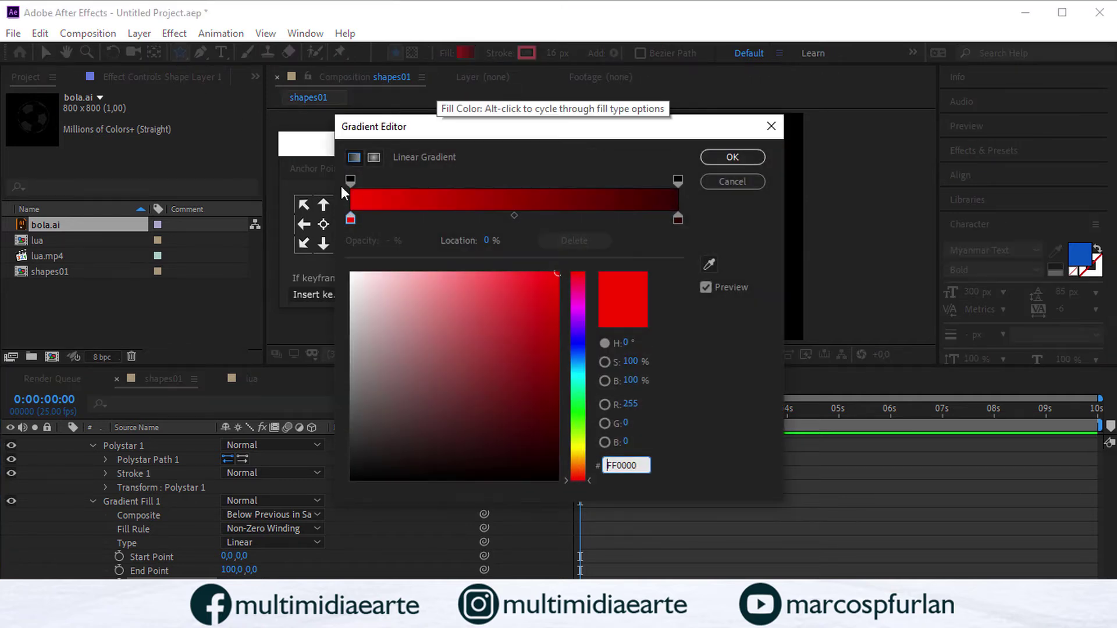
click(714, 182)
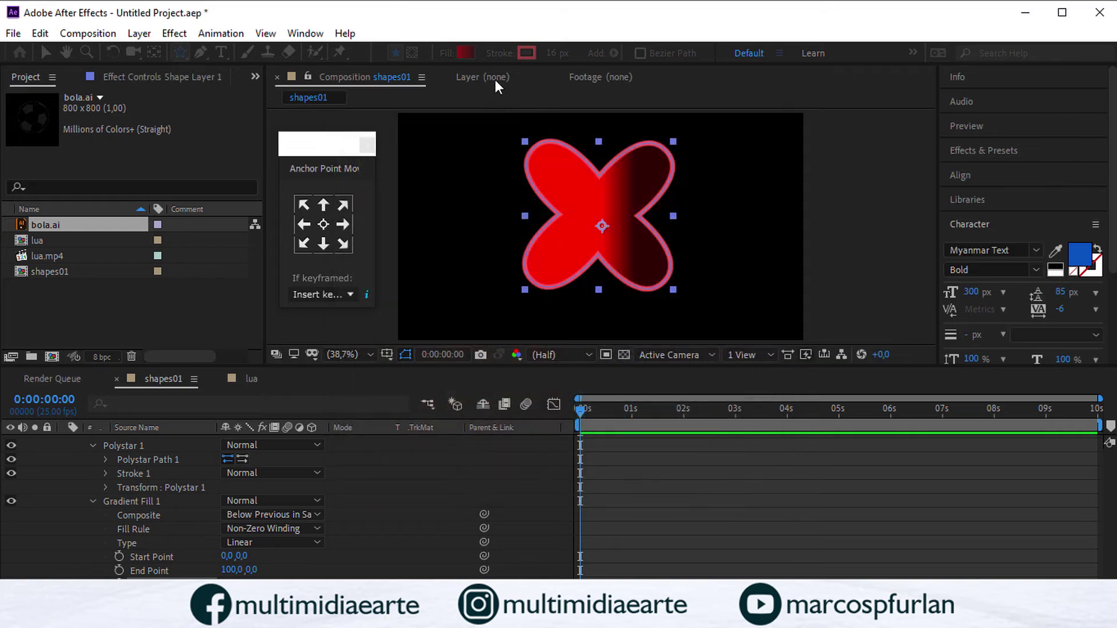
click(445, 55)
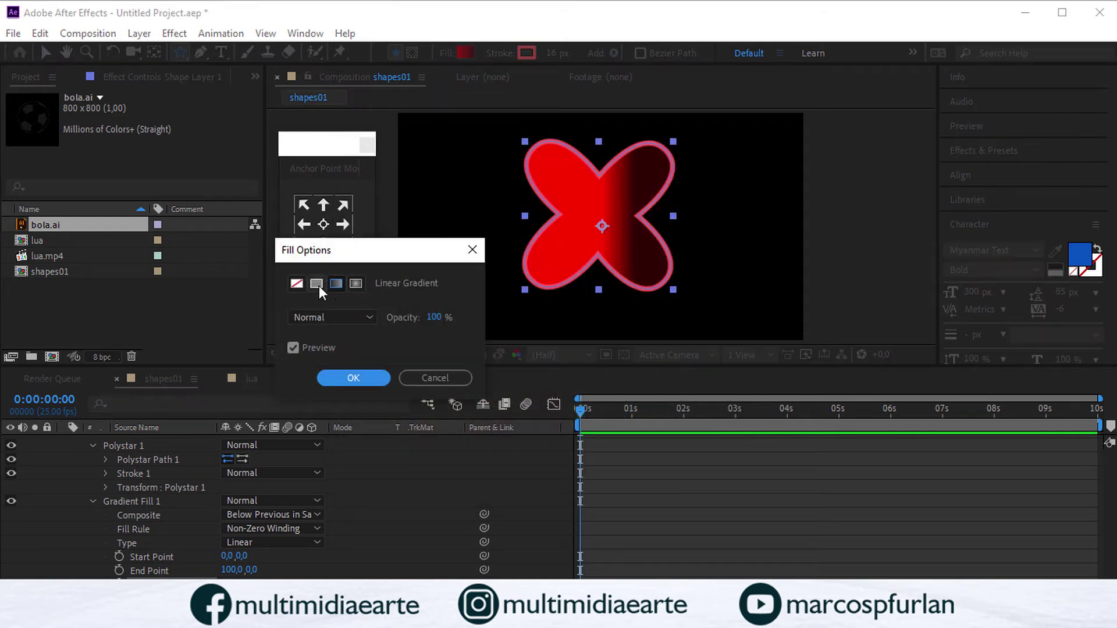
click(428, 376)
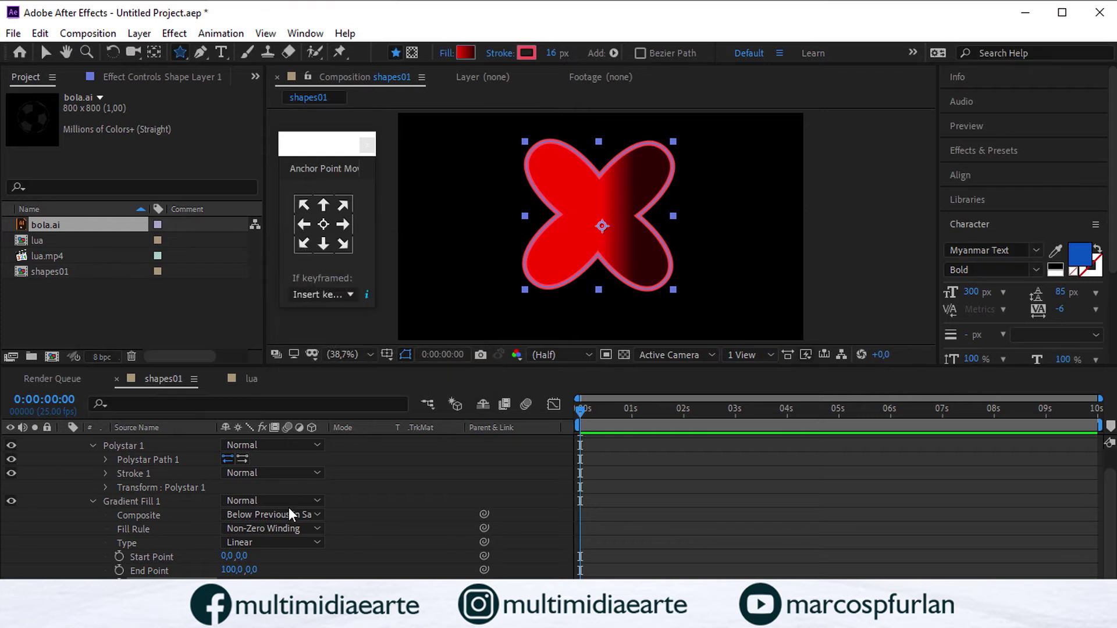
Step: Examine the Polystar 1 path, stroke and transform components and the separate Gradient Fill 1 in the layer contents
click(144, 500)
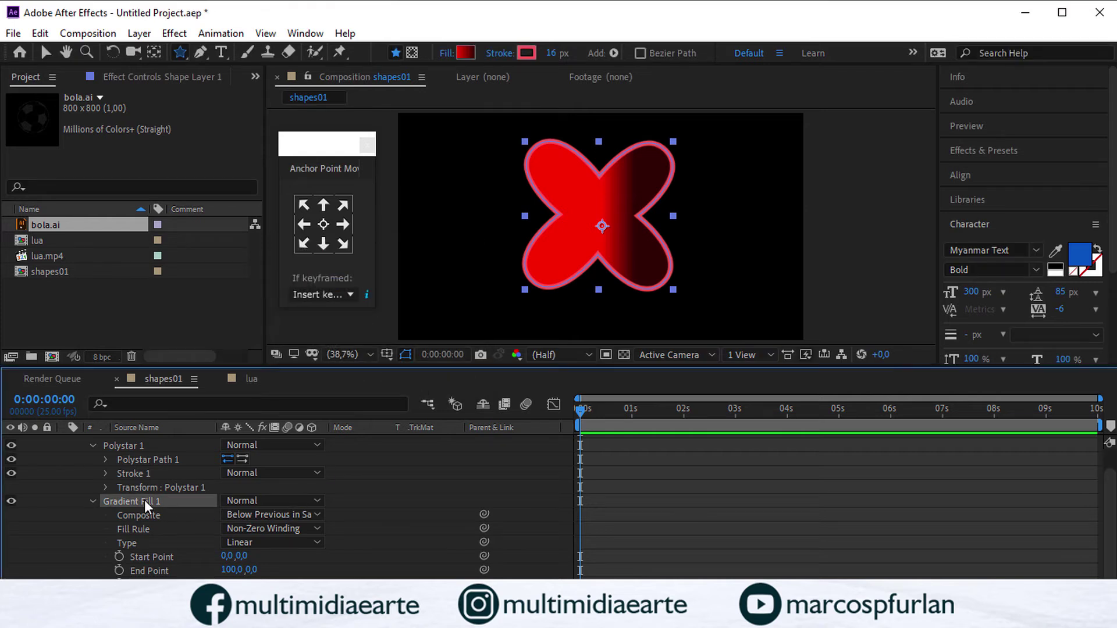
click(135, 445)
scroll(172, 454, up, 2)
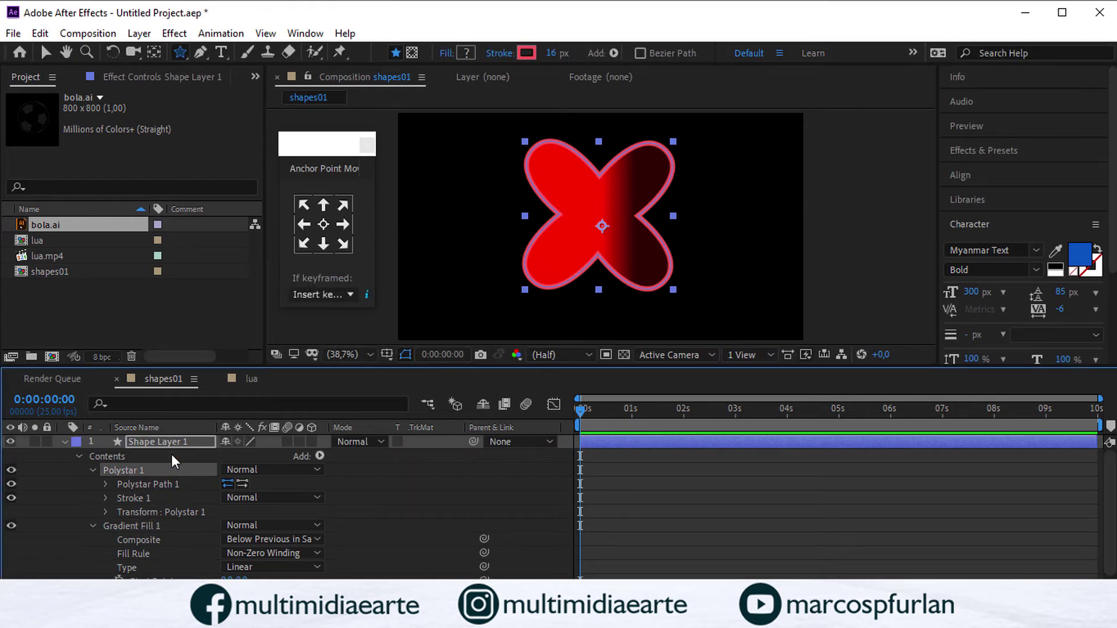
click(174, 483)
click(160, 499)
click(159, 512)
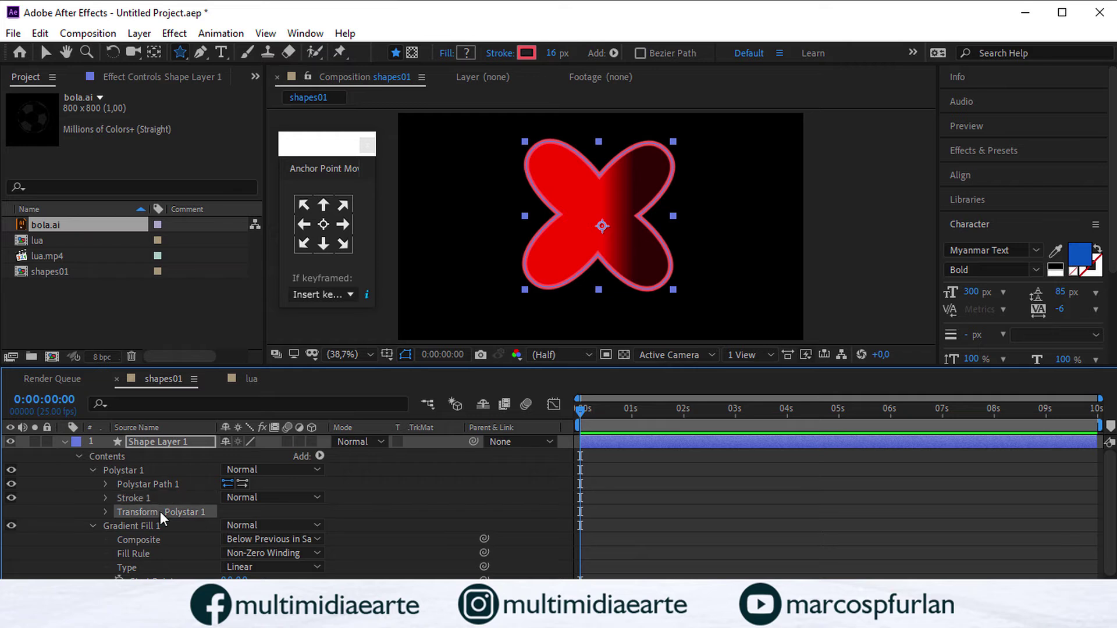
scroll(187, 480, down, 1)
click(169, 490)
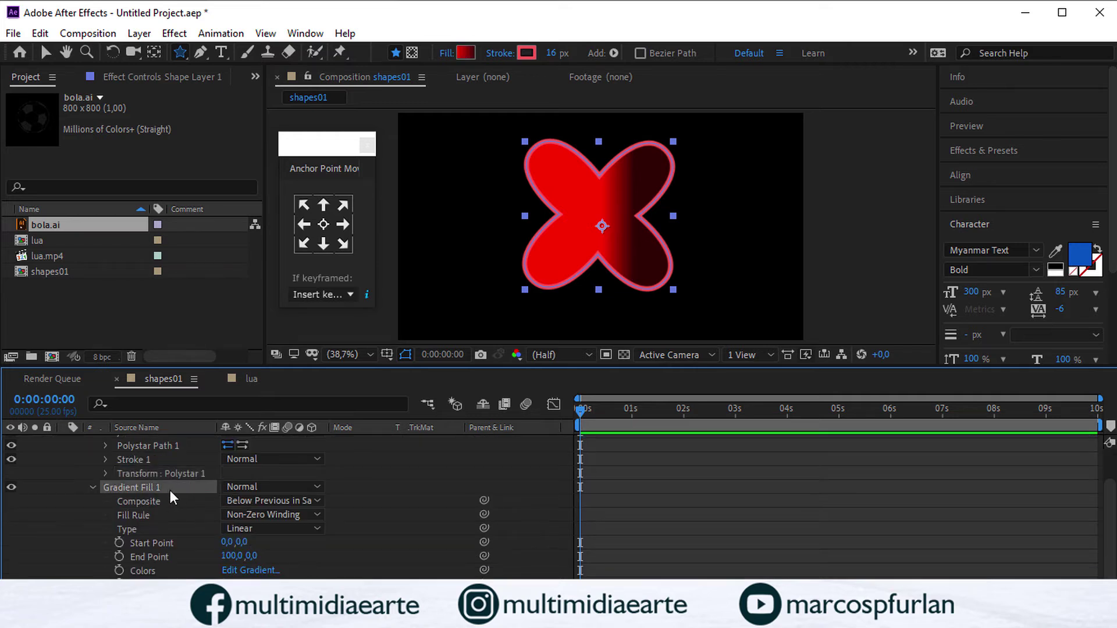
Step: Try the Above Previous in Same Group composite order on Gradient Fill 1, and restore Below Previous in Same Group
click(170, 502)
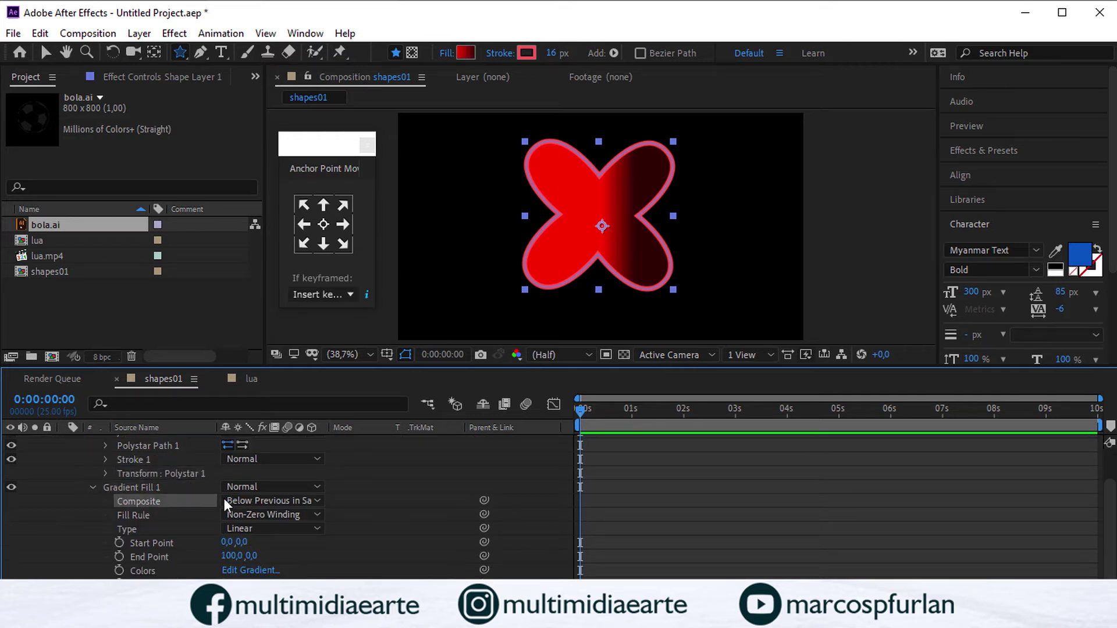
click(290, 502)
click(289, 536)
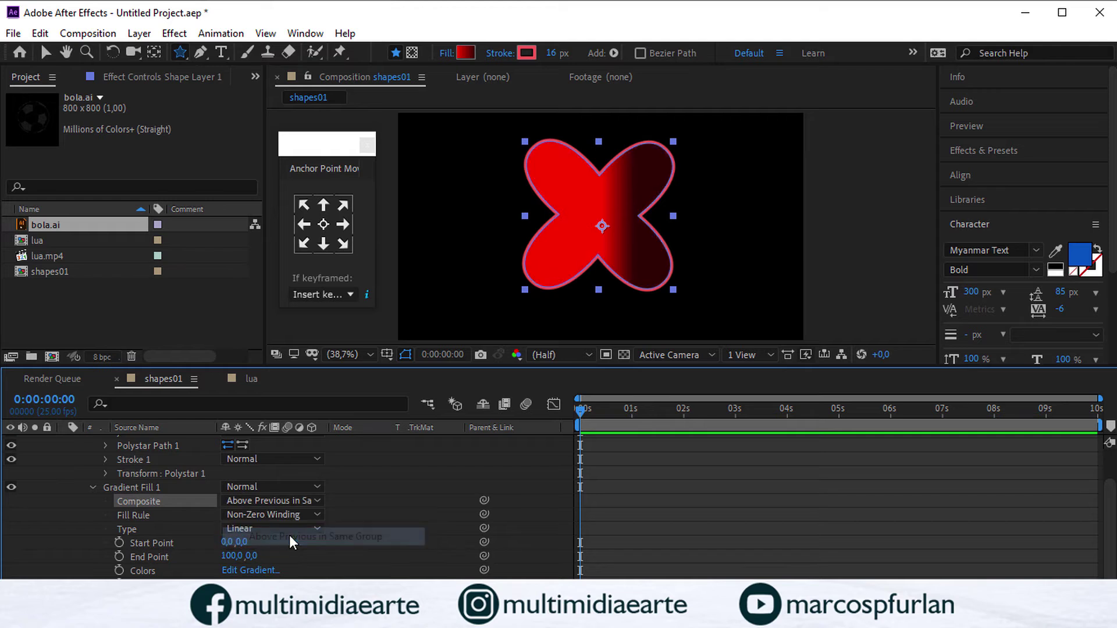
click(297, 501)
click(293, 519)
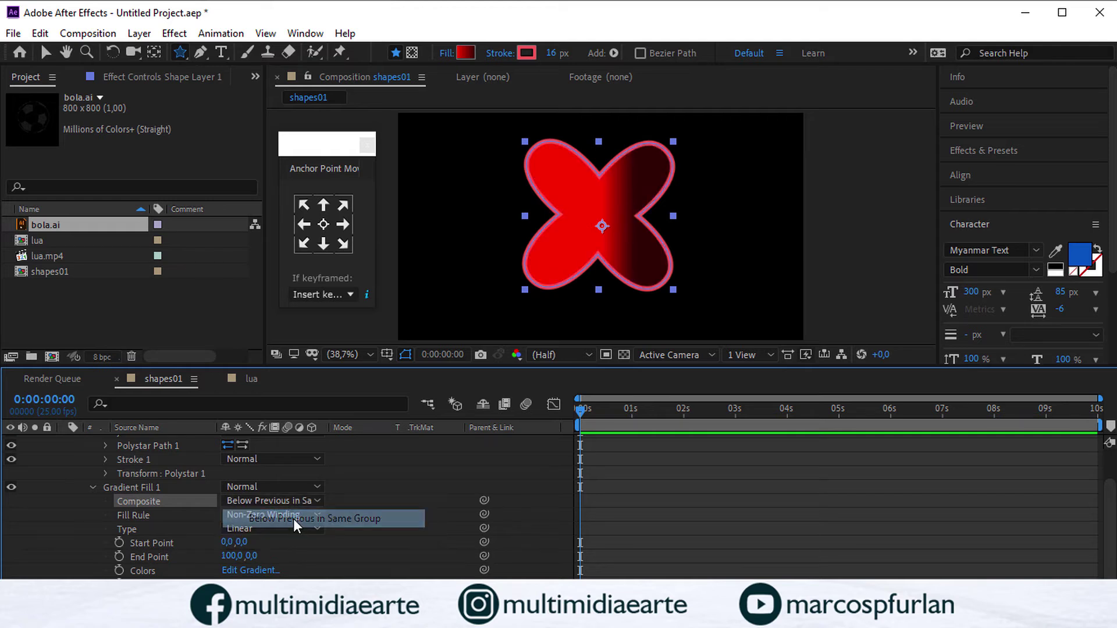
Step: Try the Even-Odd fill rule on Gradient Fill 1, and restore Non-Zero Winding
click(294, 515)
click(286, 550)
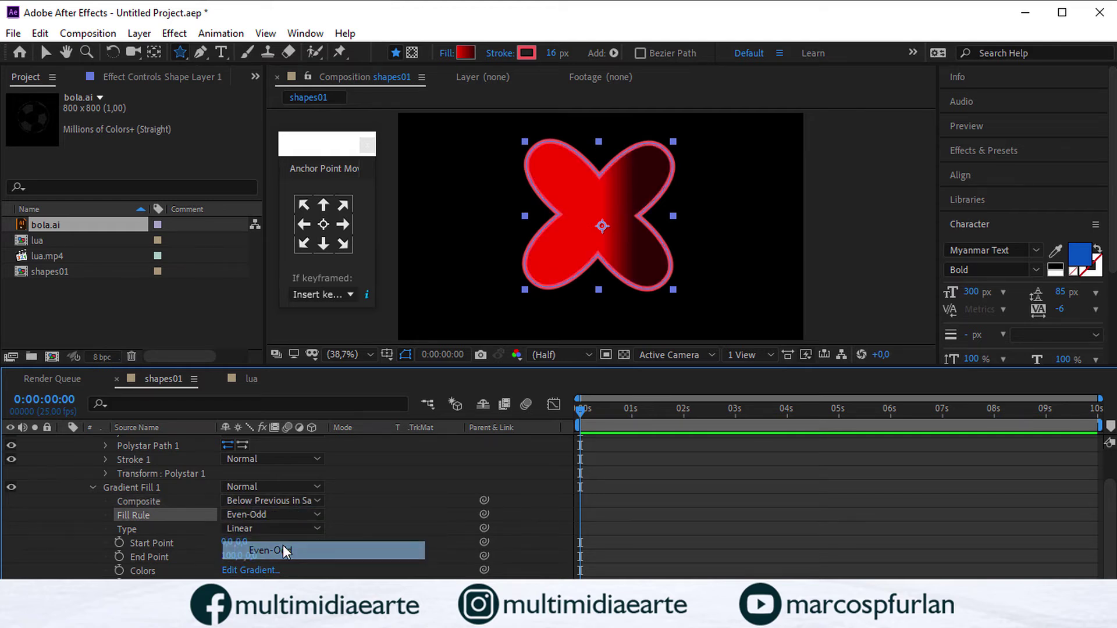
click(291, 514)
click(286, 532)
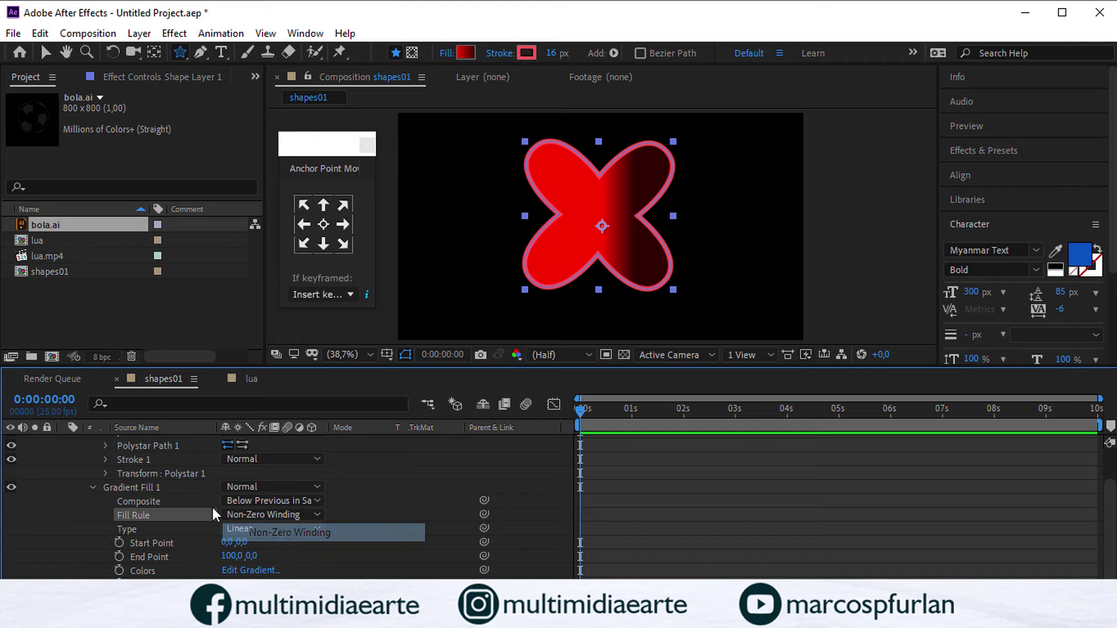
Step: Set the type of Gradient Fill 1 to Radial, undoing any stray polystar drawn over the shape
click(261, 528)
click(262, 564)
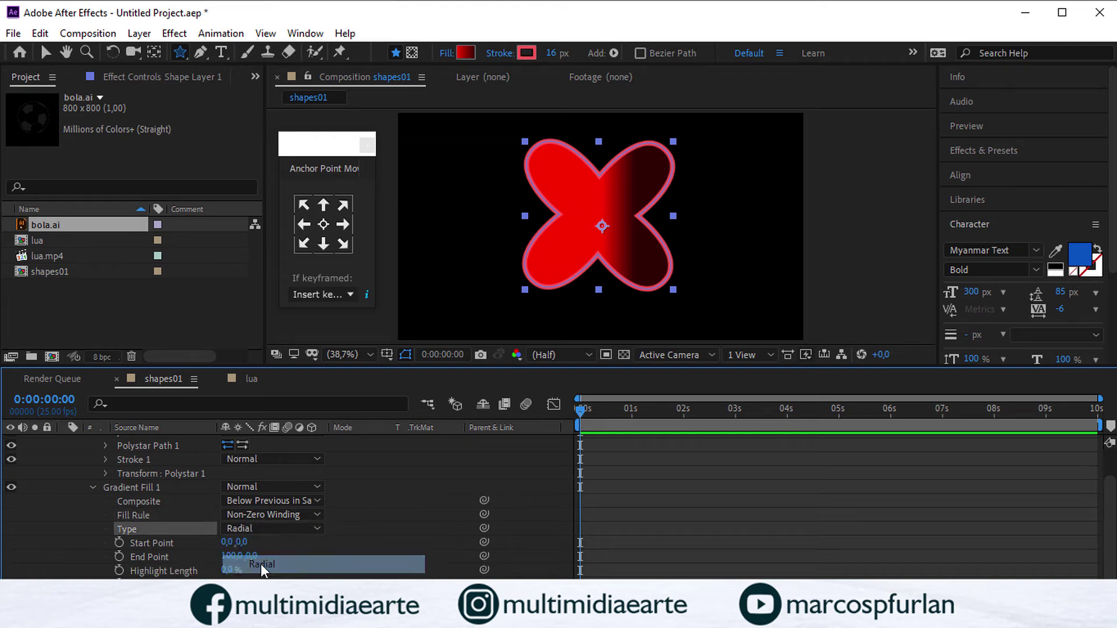
drag(602, 227, 579, 233)
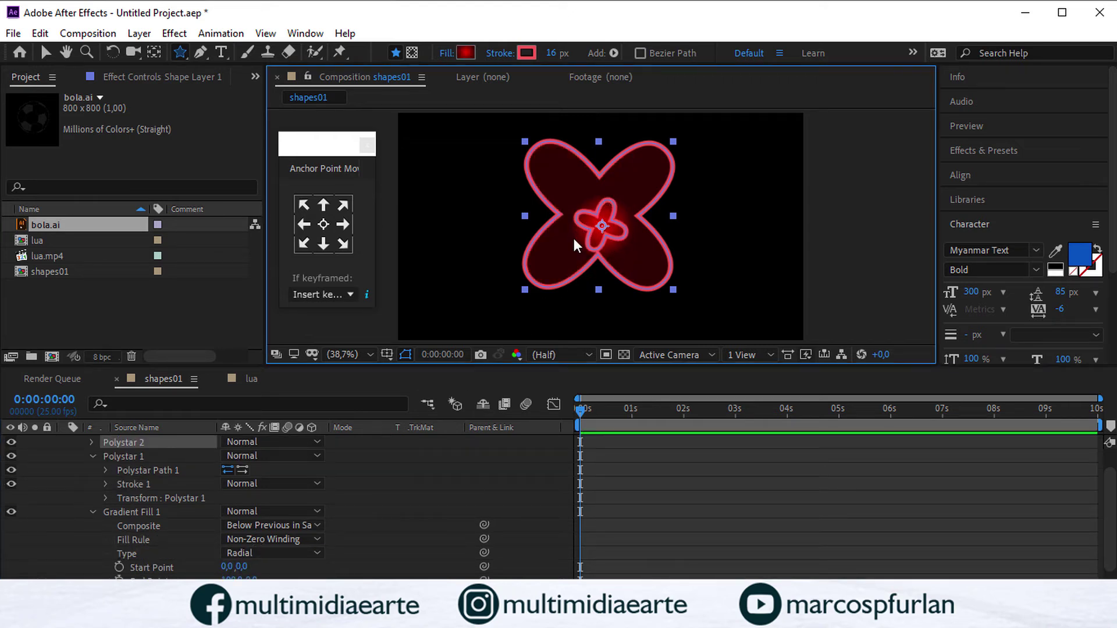
key(ctrl+z)
click(45, 53)
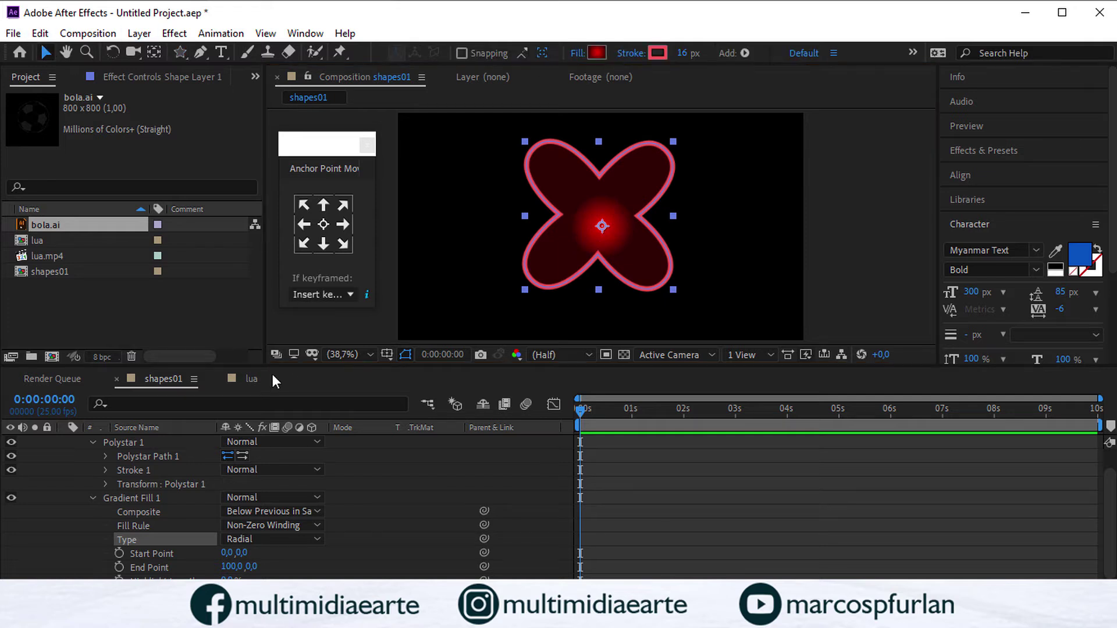
Step: Set the start point of Gradient Fill 1 to -23, -19 and its end point to 100, 179
scroll(316, 506, down, 2)
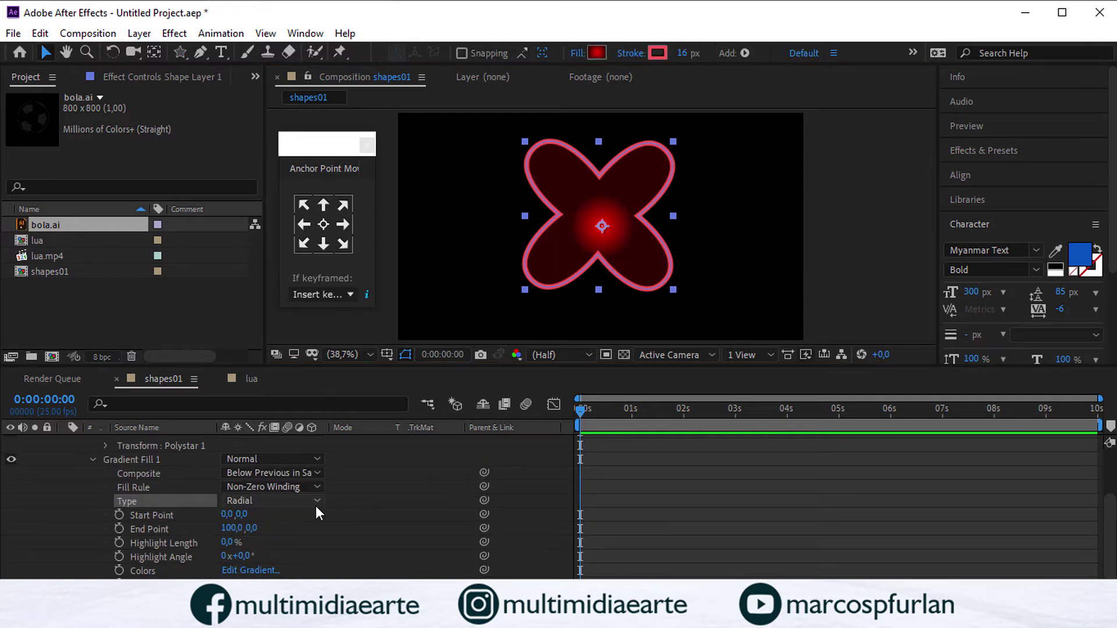
click(155, 514)
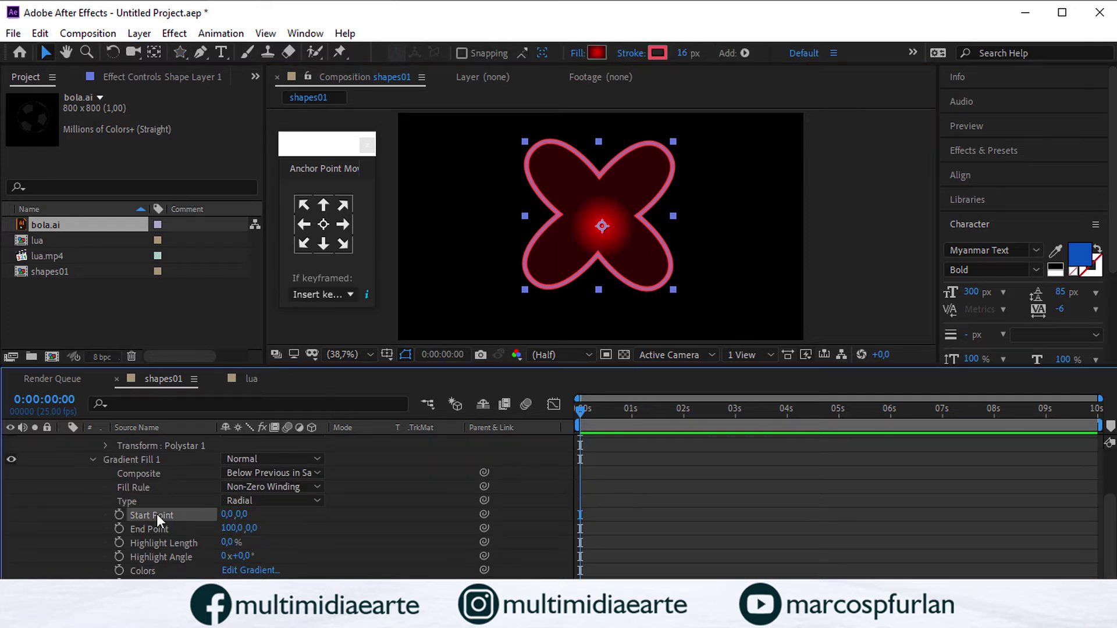
click(167, 529)
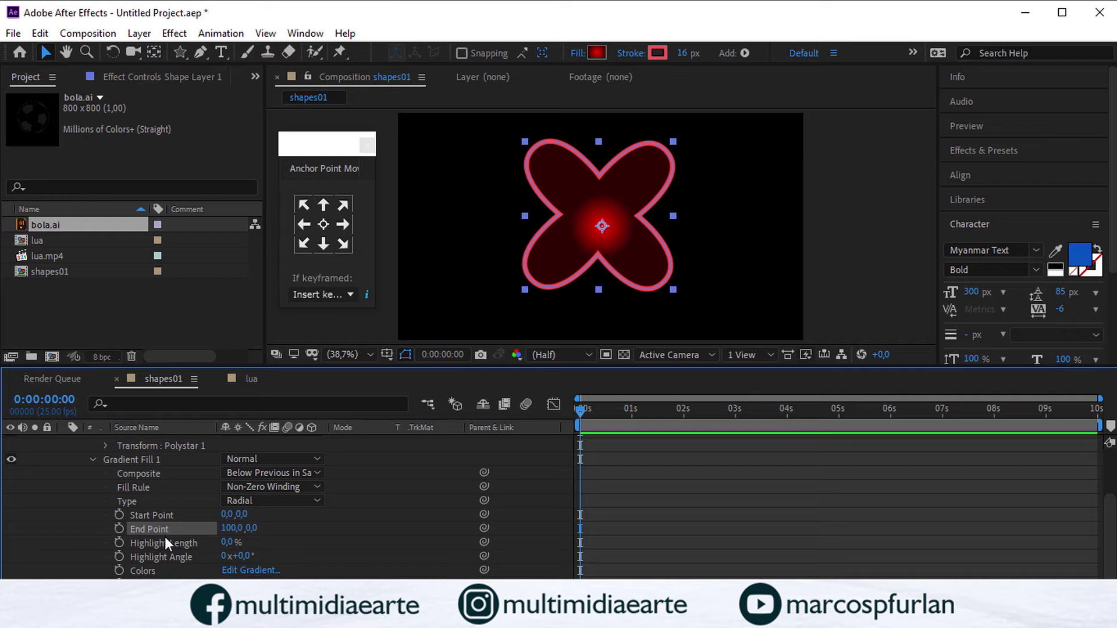
drag(228, 514, 409, 516)
click(232, 528)
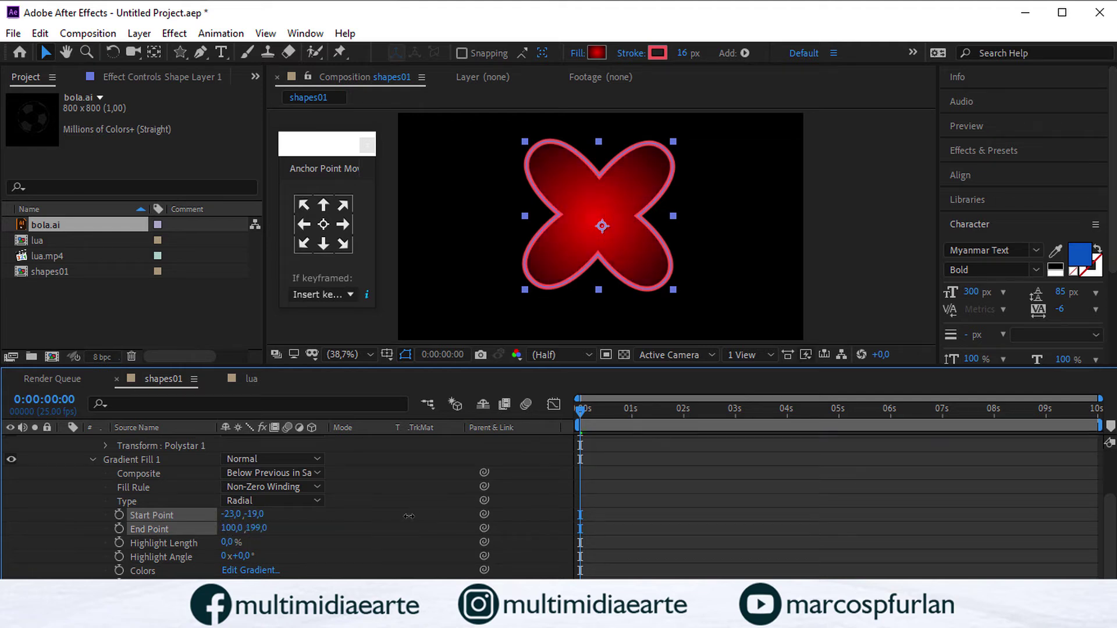
Step: Set the highlight length of Gradient Fill 1 to -11% and its highlight angle to -18°
mouse_move(227, 544)
mouse_down()
mouse_move(238, 544)
mouse_move(221, 543)
mouse_move(232, 542)
mouse_move(224, 546)
mouse_move(238, 556)
mouse_move(228, 556)
mouse_up()
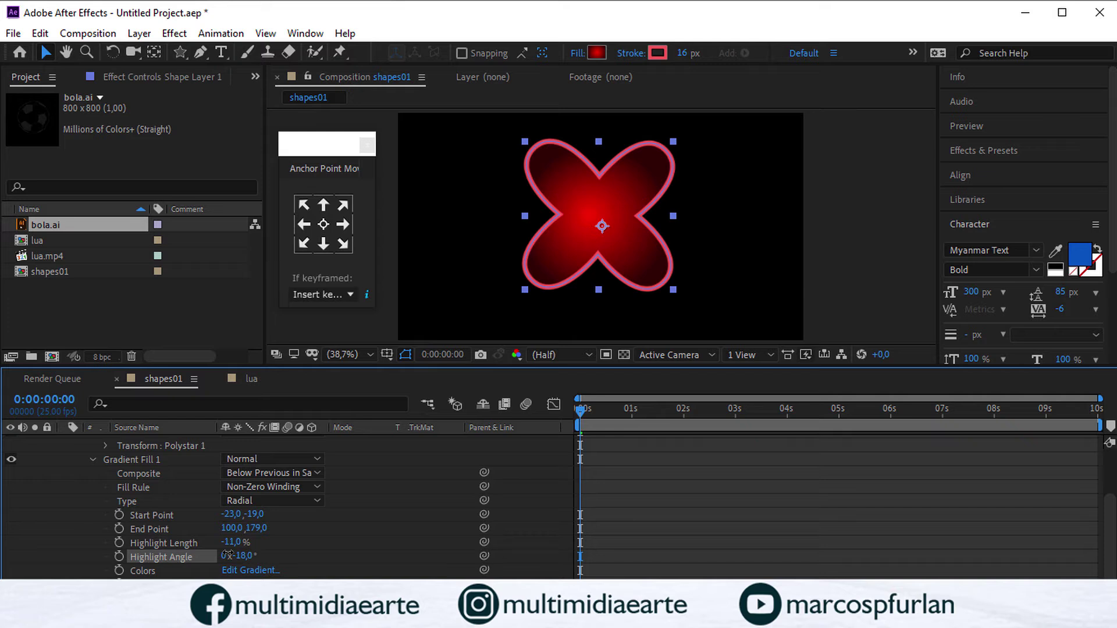
click(227, 556)
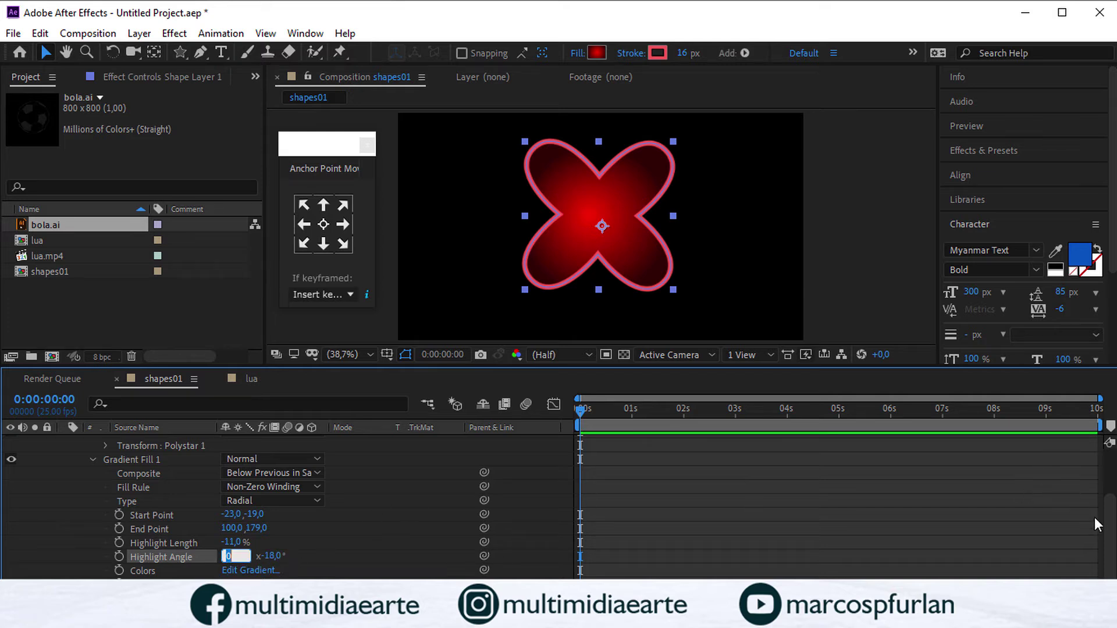
click(1109, 538)
Step: Move the shape layer's anchor point to the centre of the polystar with the Pan Behind tool, and return to the Selection tool
drag(396, 368, 421, 353)
click(603, 218)
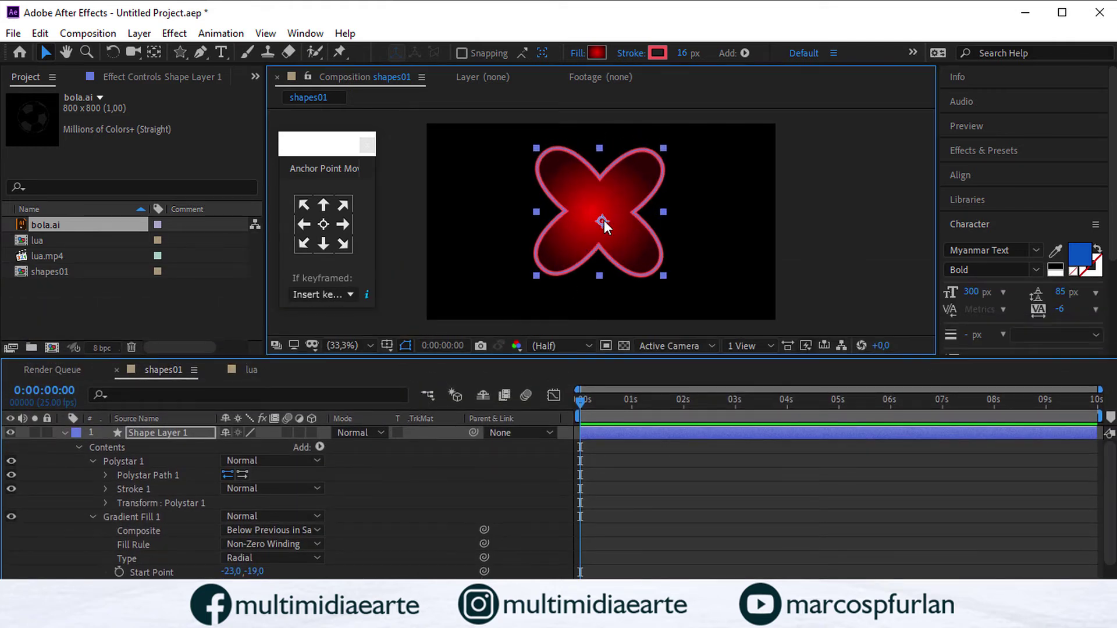
click(155, 52)
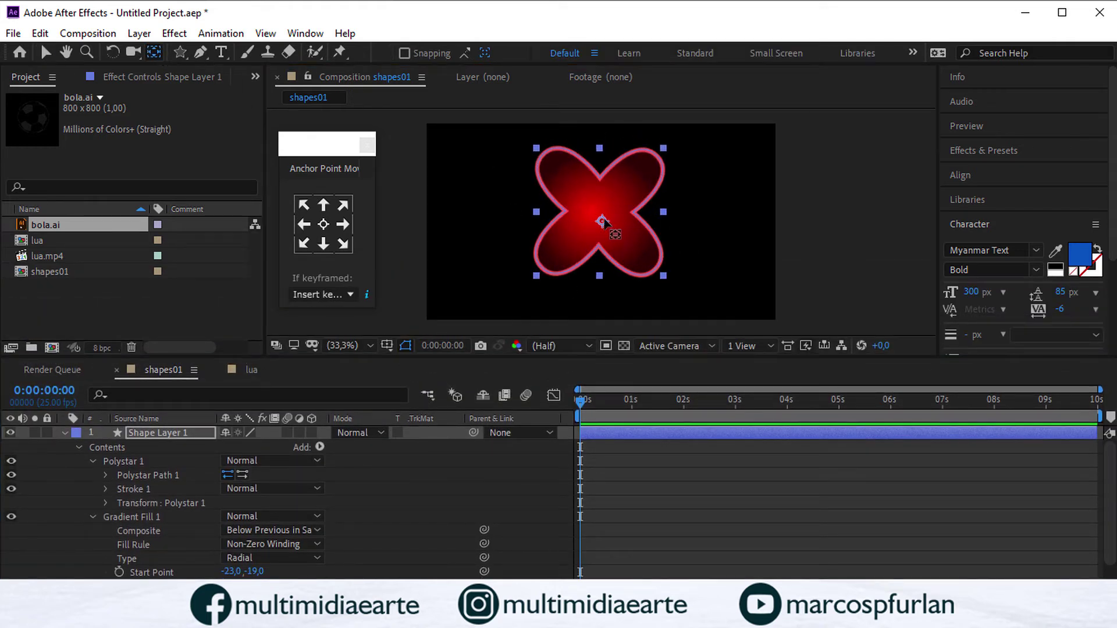
drag(602, 221, 600, 211)
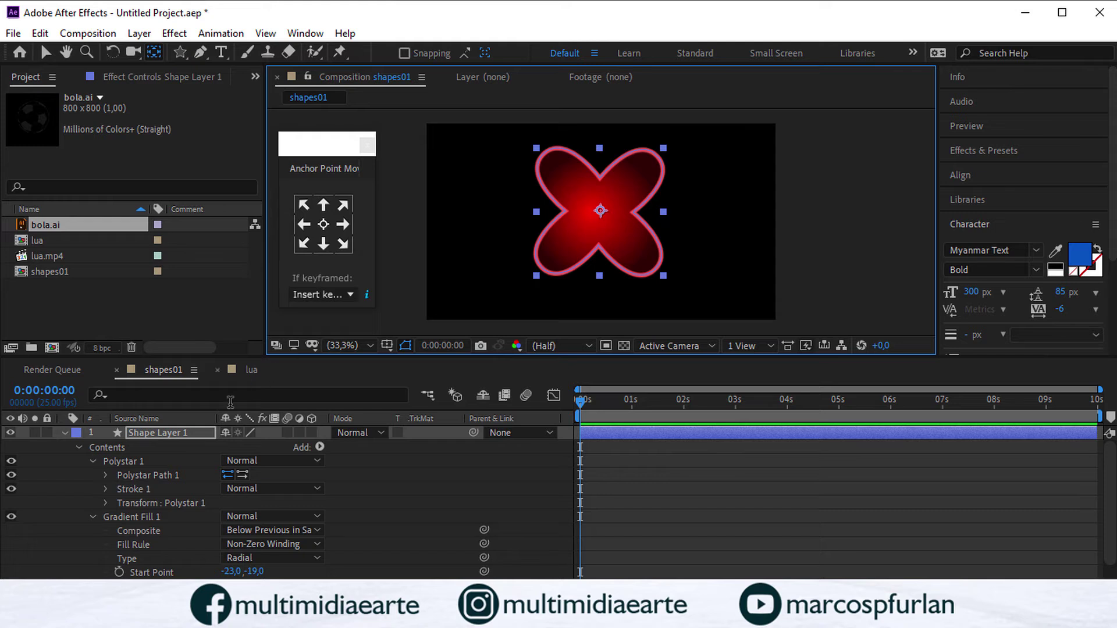
click(46, 53)
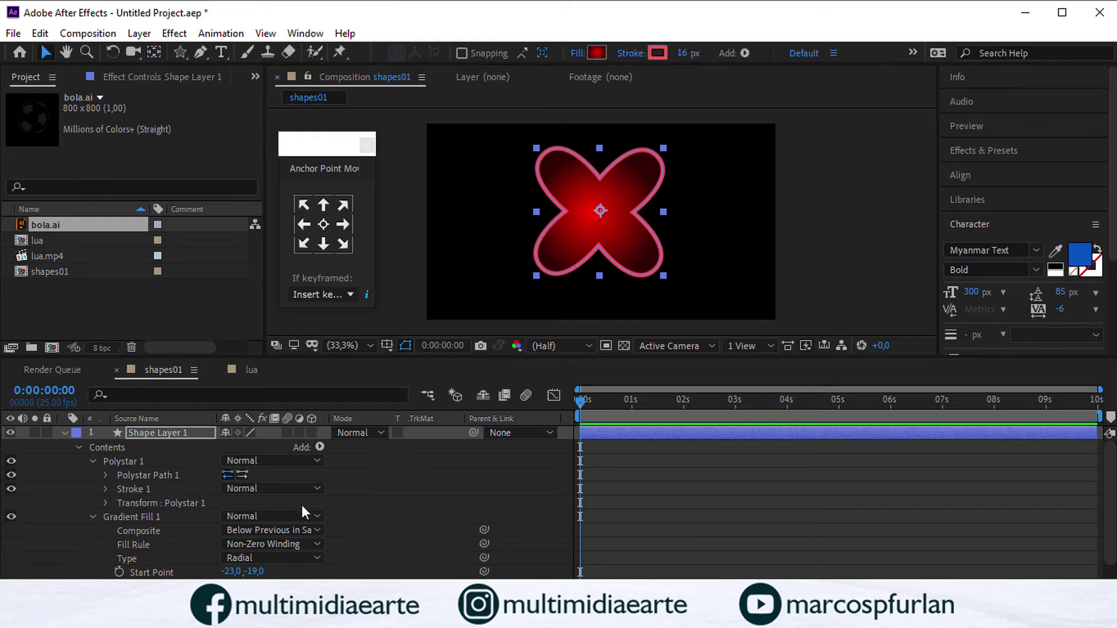
Step: Select Gradient Fill 1 and try to adjust the gradient directly on the shape in the composition
click(145, 516)
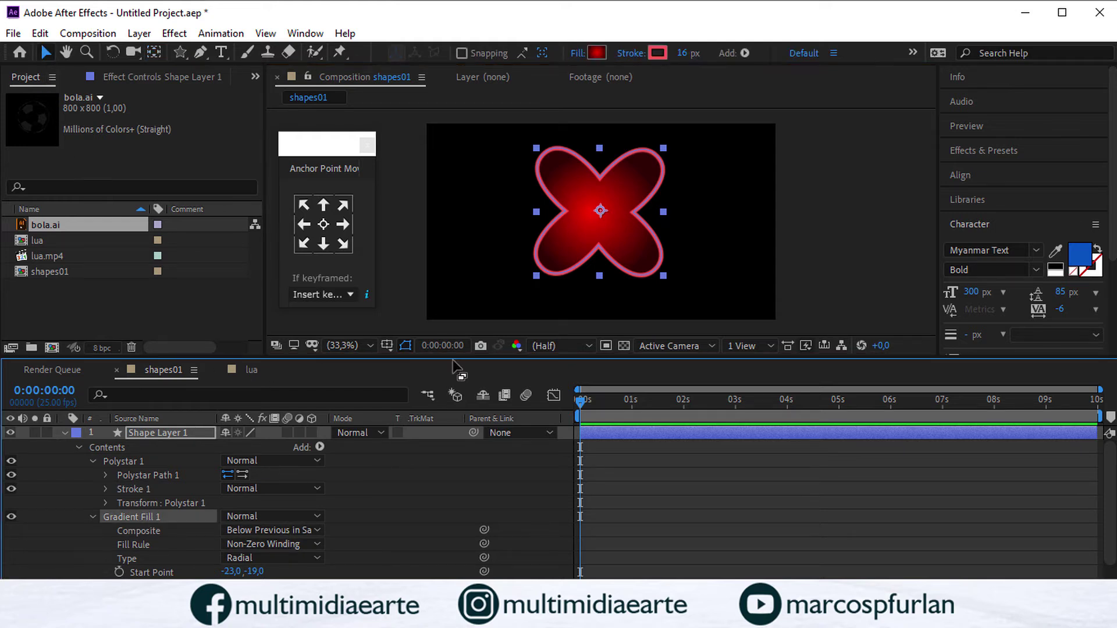
click(684, 201)
click(637, 198)
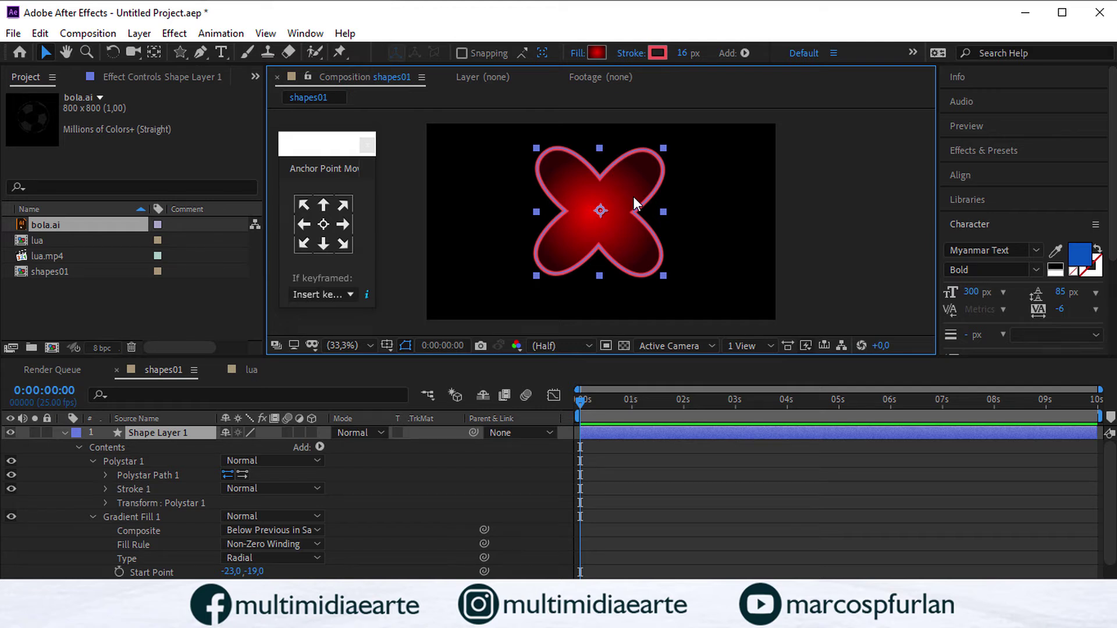
click(136, 521)
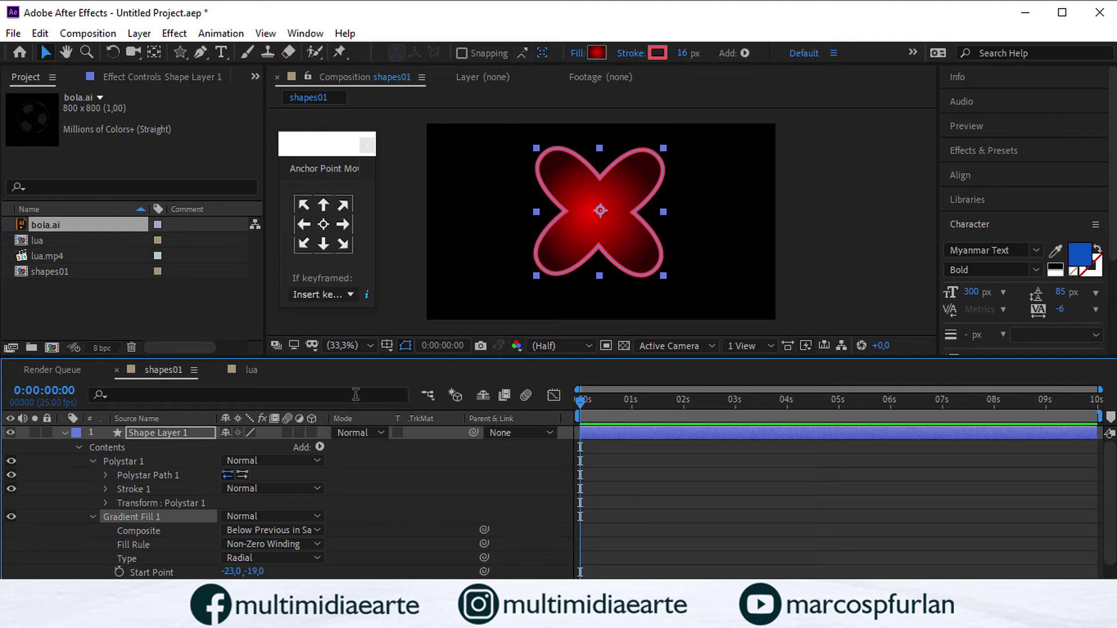
click(142, 530)
drag(608, 210, 567, 193)
click(65, 51)
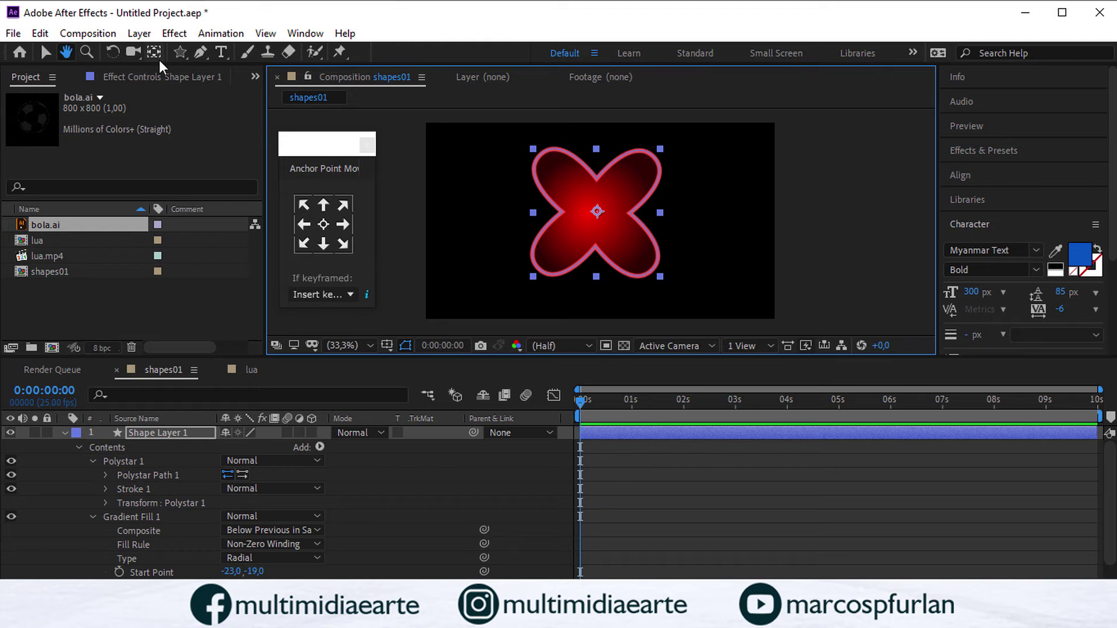
click(198, 50)
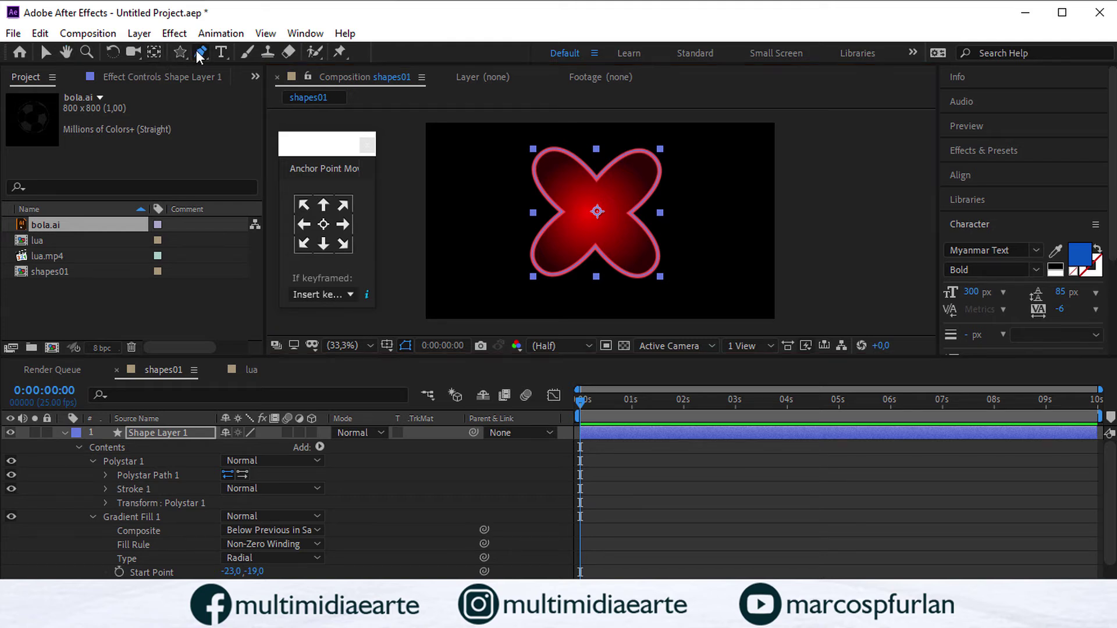
click(198, 51)
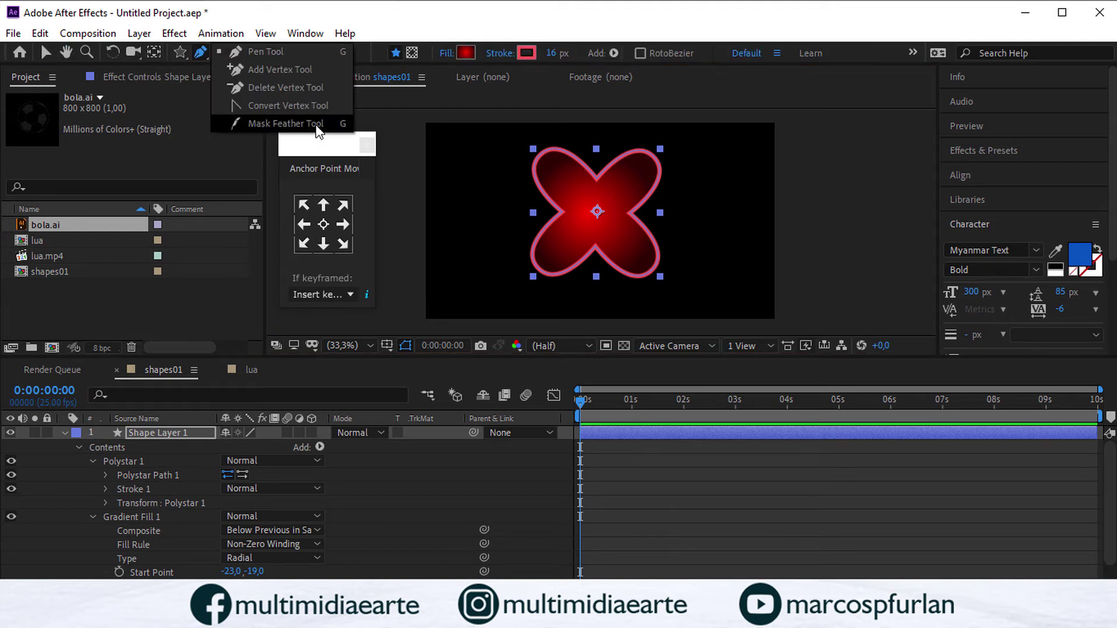
click(278, 106)
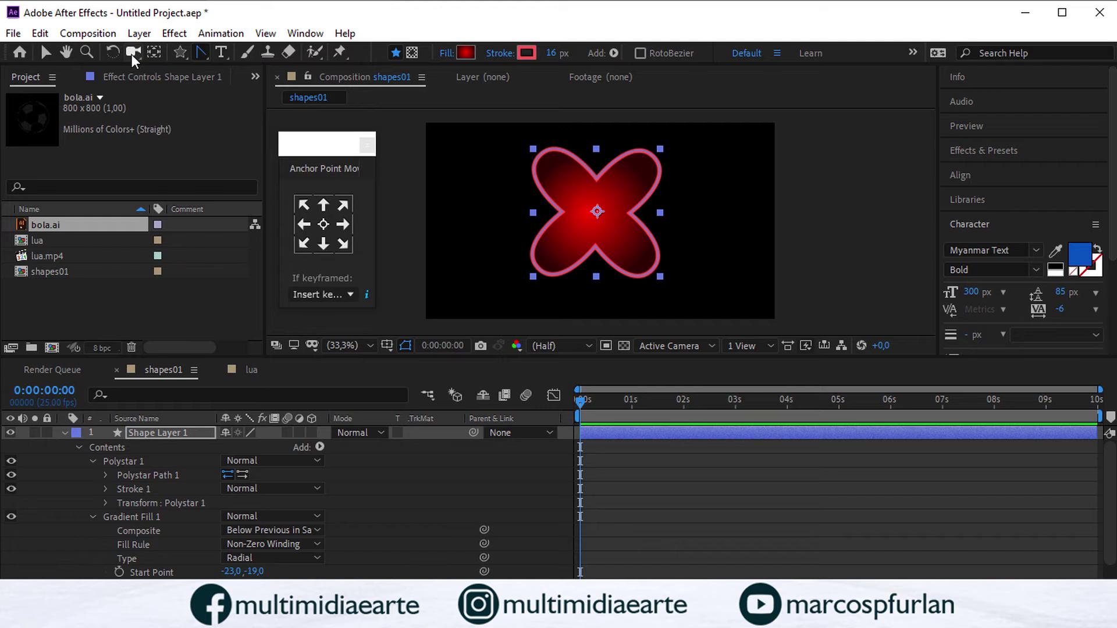
click(180, 52)
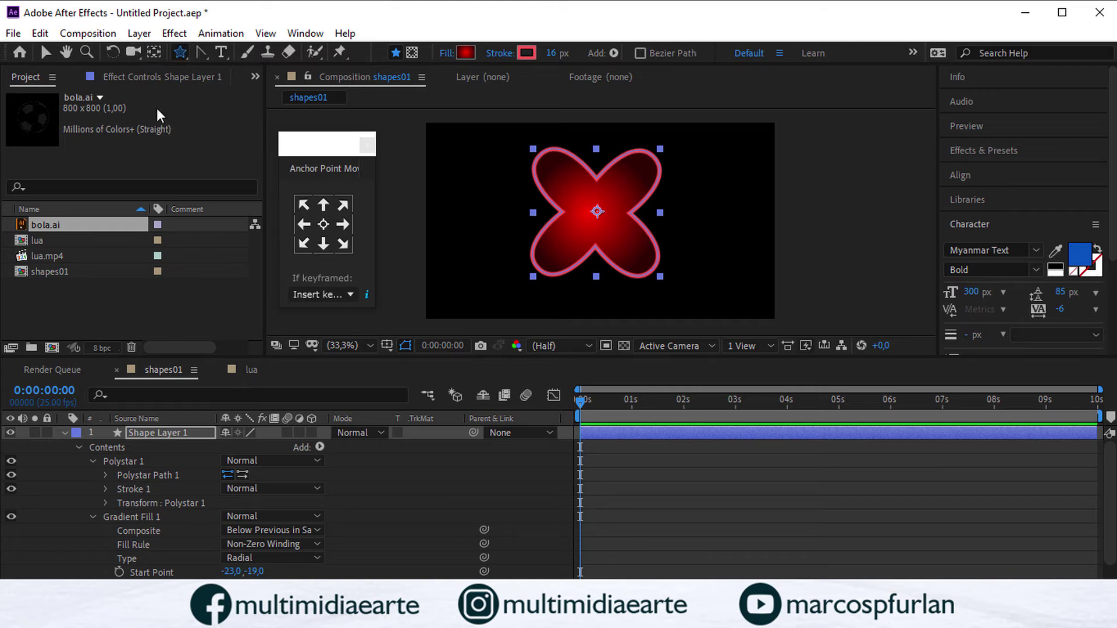
click(45, 51)
Step: Move the polystar shape layer slightly to the left in the composition and keep it selected
drag(608, 199, 587, 217)
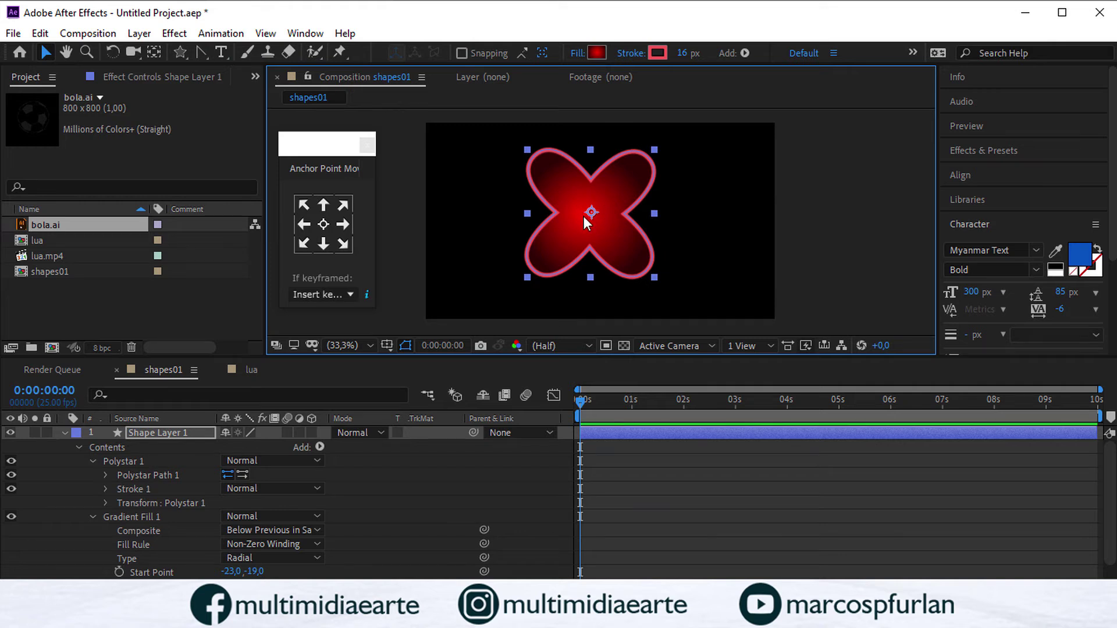
drag(631, 170, 619, 182)
click(473, 240)
click(586, 214)
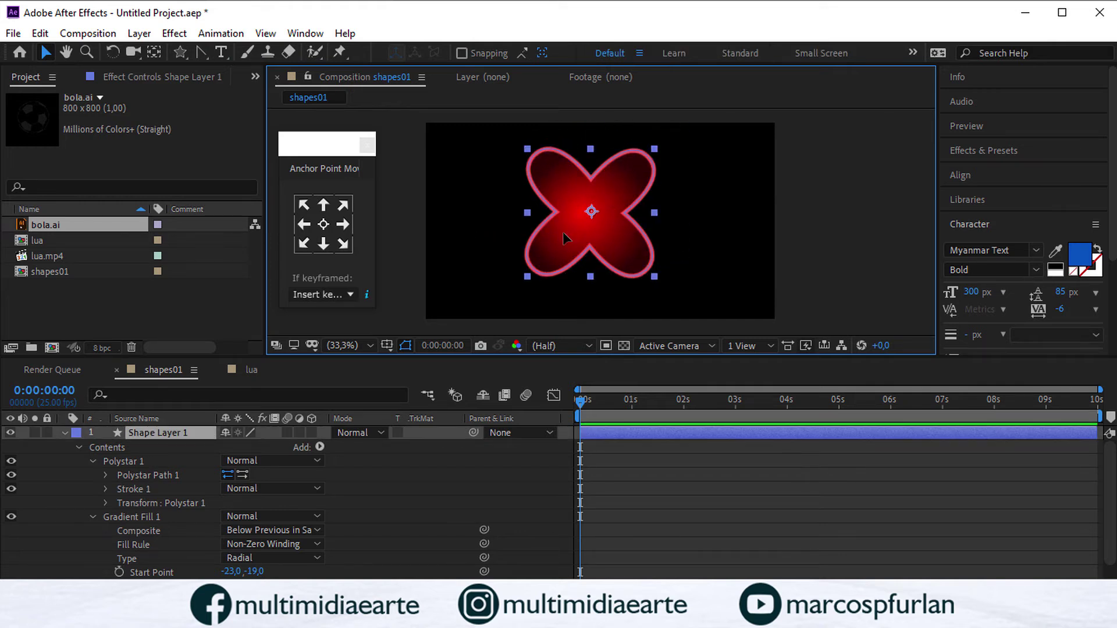
Step: Select Polystar Path 1 and move the polystar slightly down within its shape layer
click(128, 486)
click(167, 476)
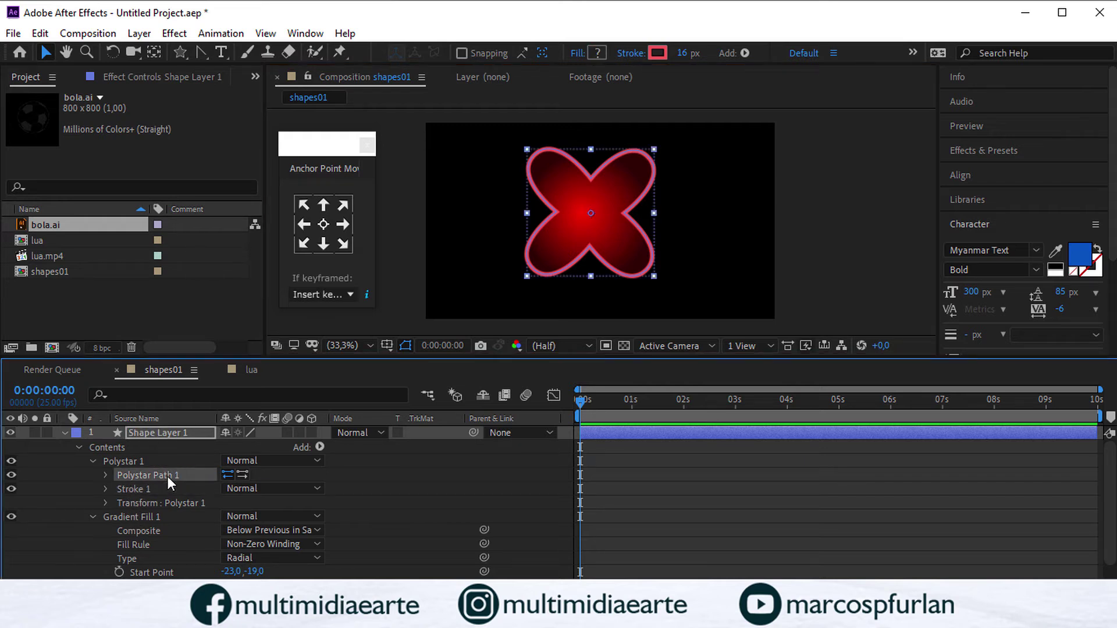
drag(597, 217, 597, 226)
click(170, 436)
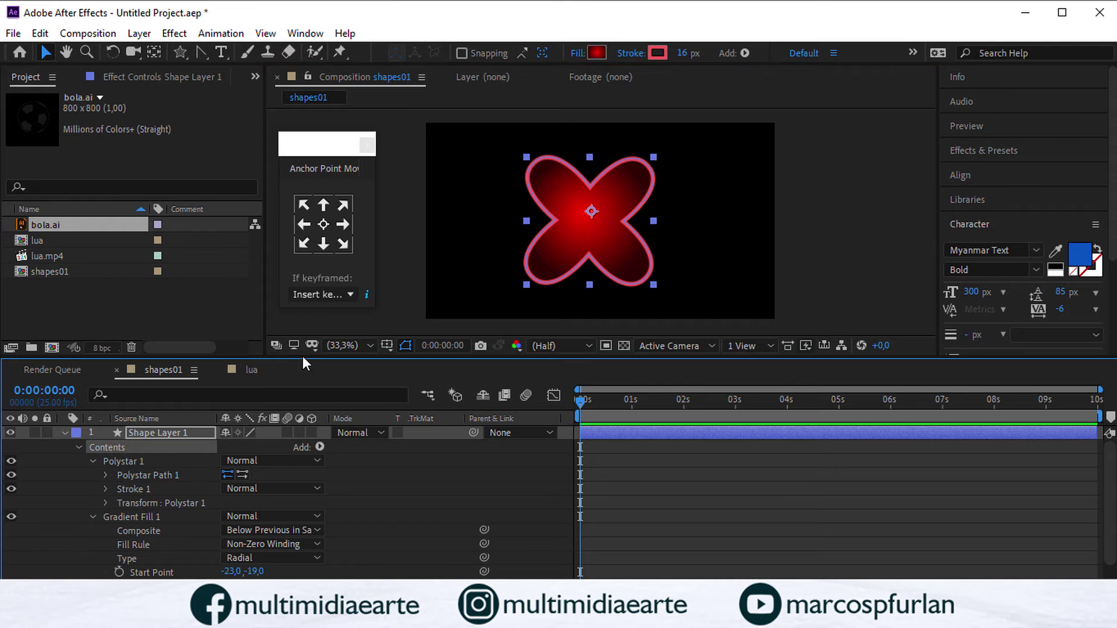
Step: Review the path, stroke and transform of Polystar 1 and the blending mode, composite and fill rule of Gradient Fill 1
click(143, 474)
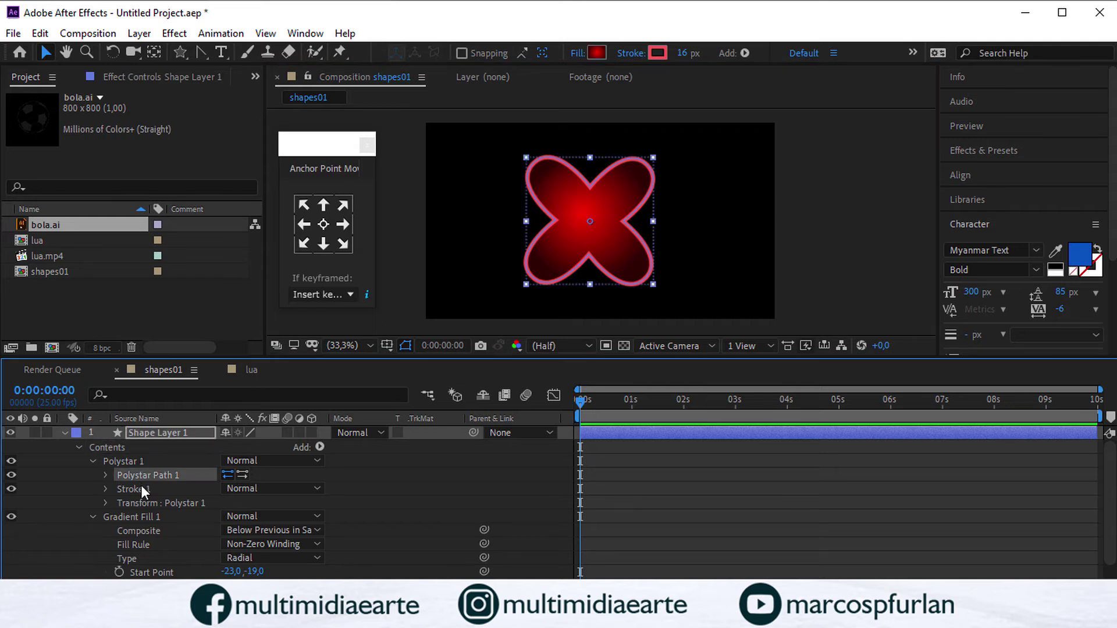
click(140, 490)
click(145, 505)
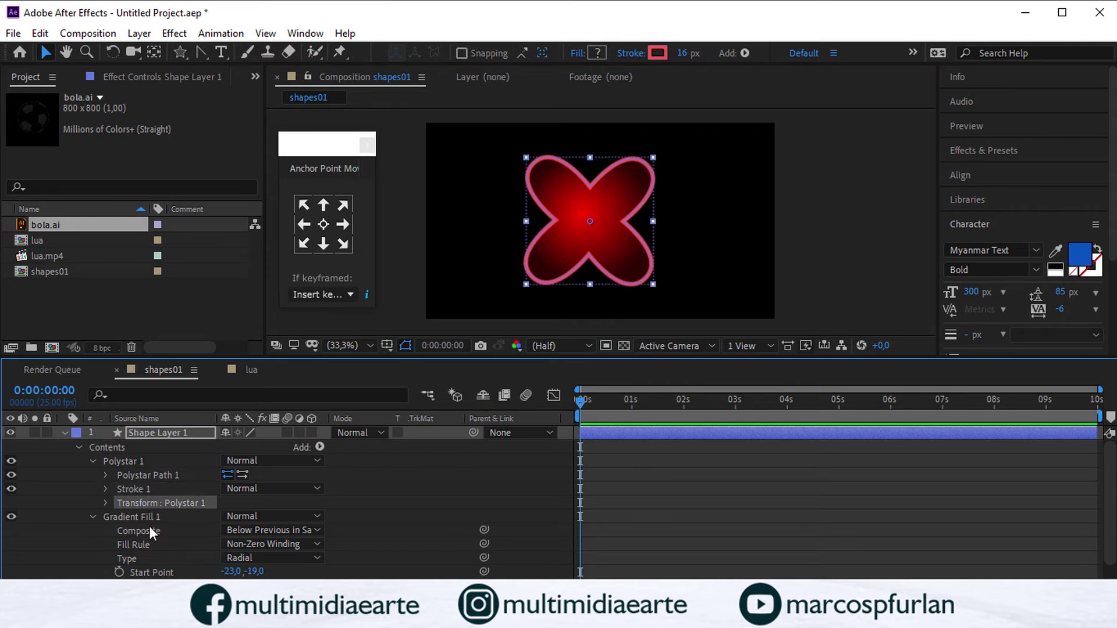
click(149, 526)
click(151, 517)
click(235, 517)
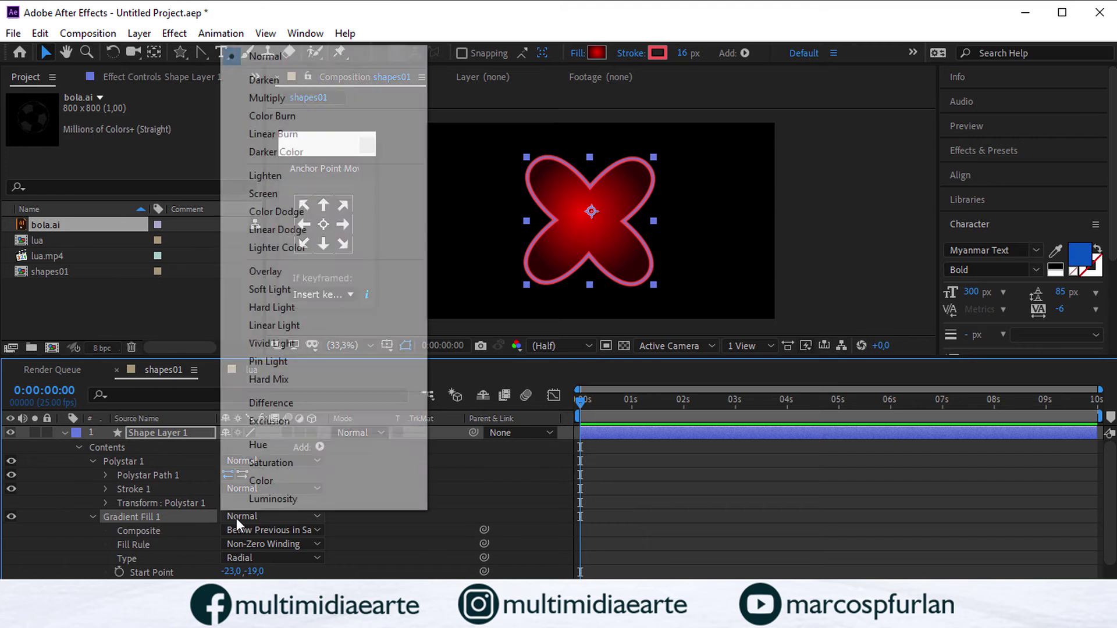
click(242, 530)
click(176, 534)
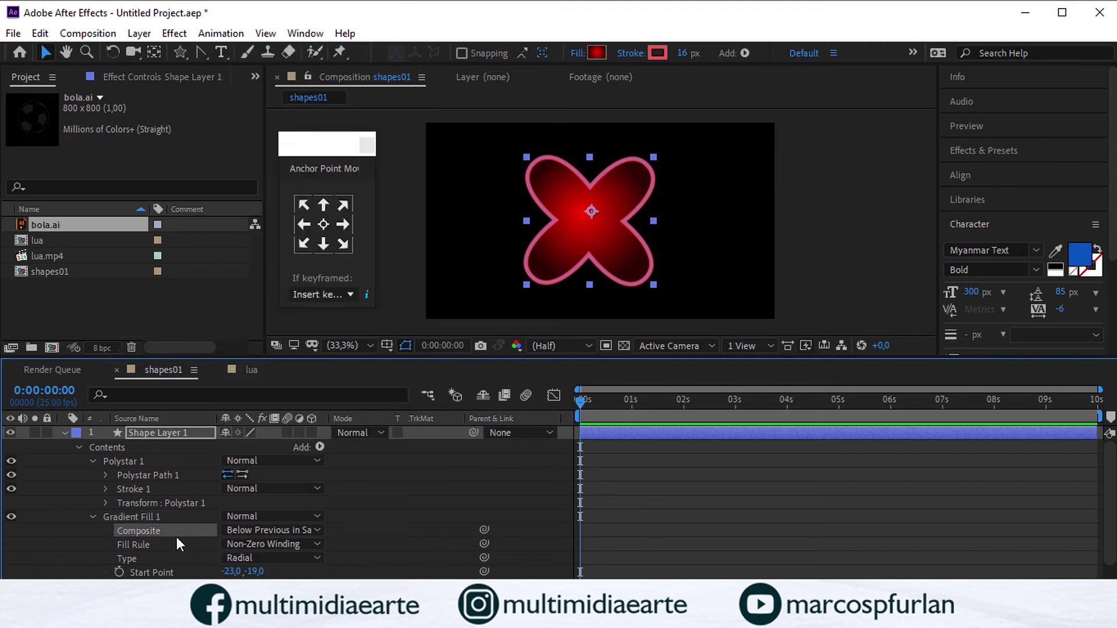
click(145, 546)
scroll(177, 511, down, 3)
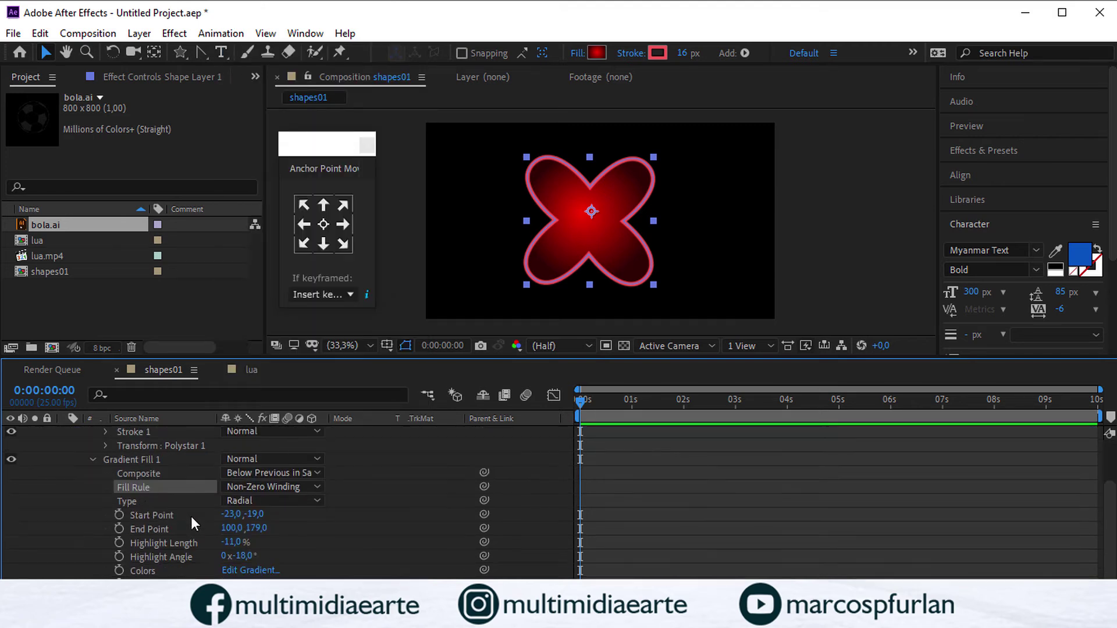
Step: Move the polystar shape layer slightly up and to the right in the composition
drag(641, 193, 659, 180)
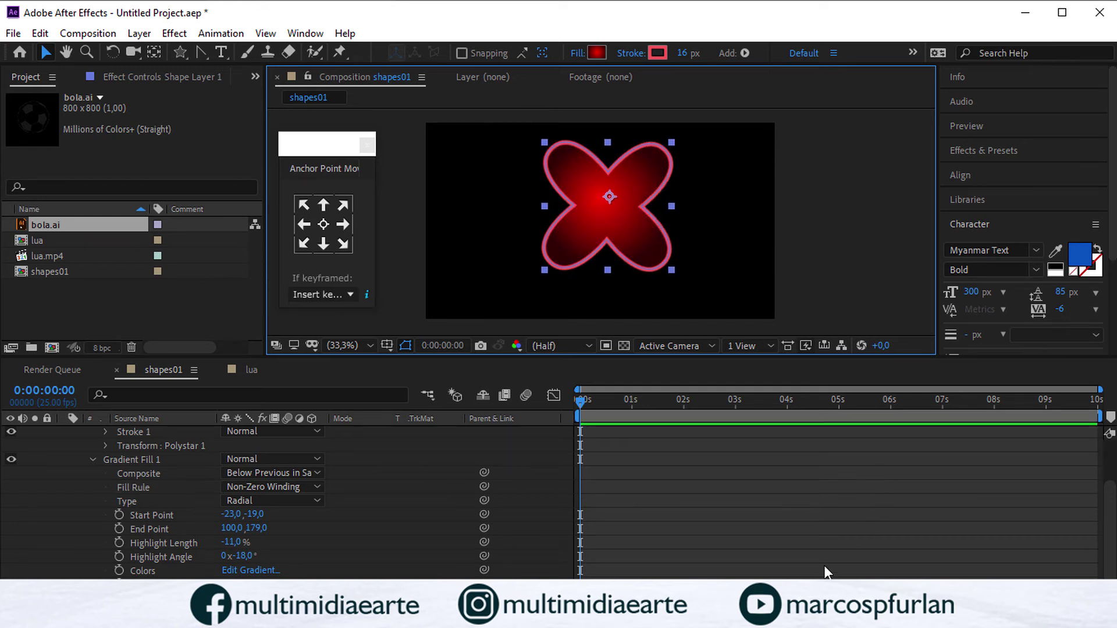
click(806, 560)
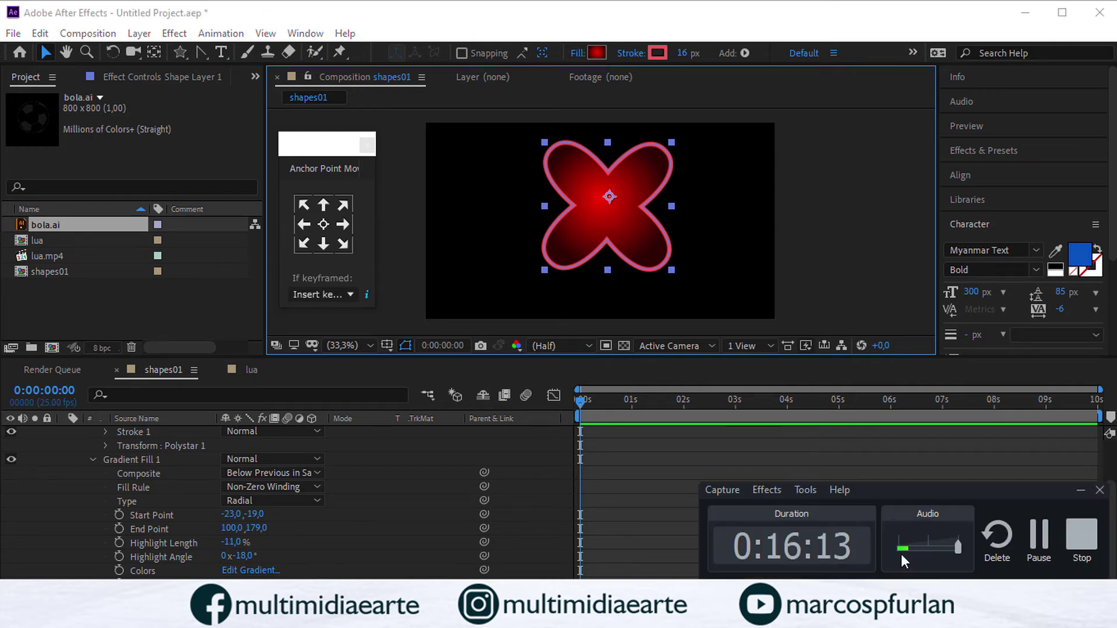
click(1039, 534)
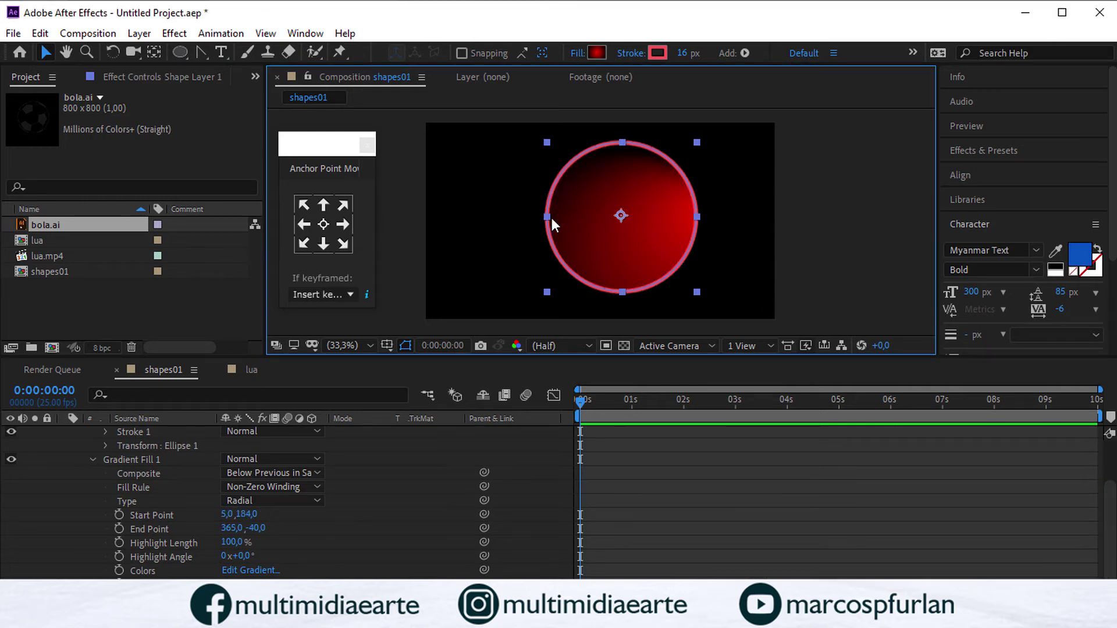
Step: Switch the Convert Vertex tool back to the Pen tool, and reactivate the Selection tool
click(205, 54)
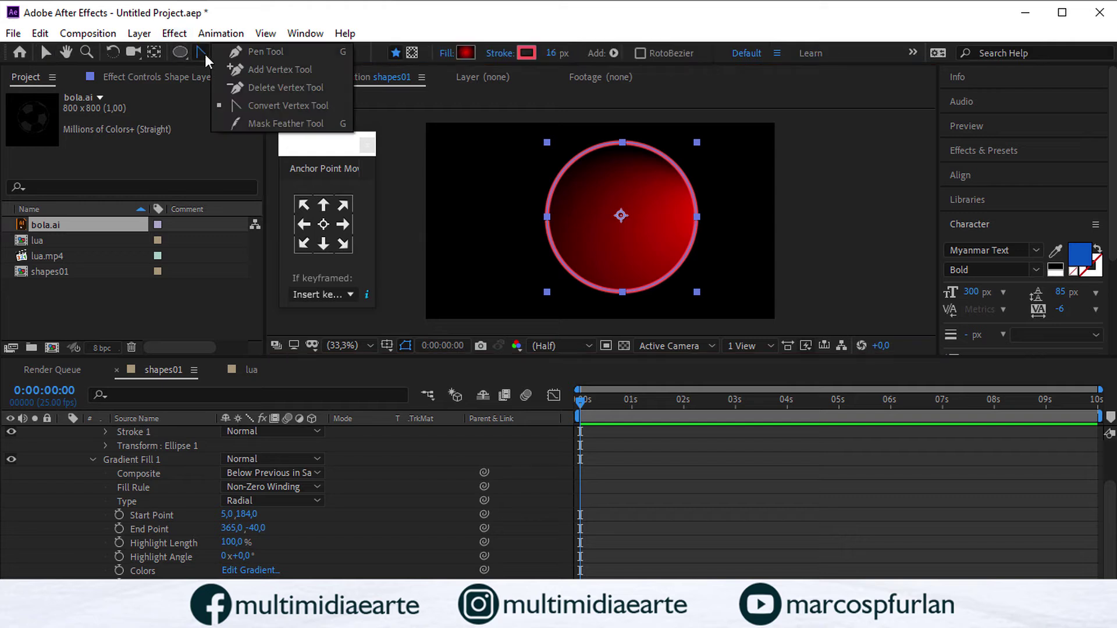
click(242, 50)
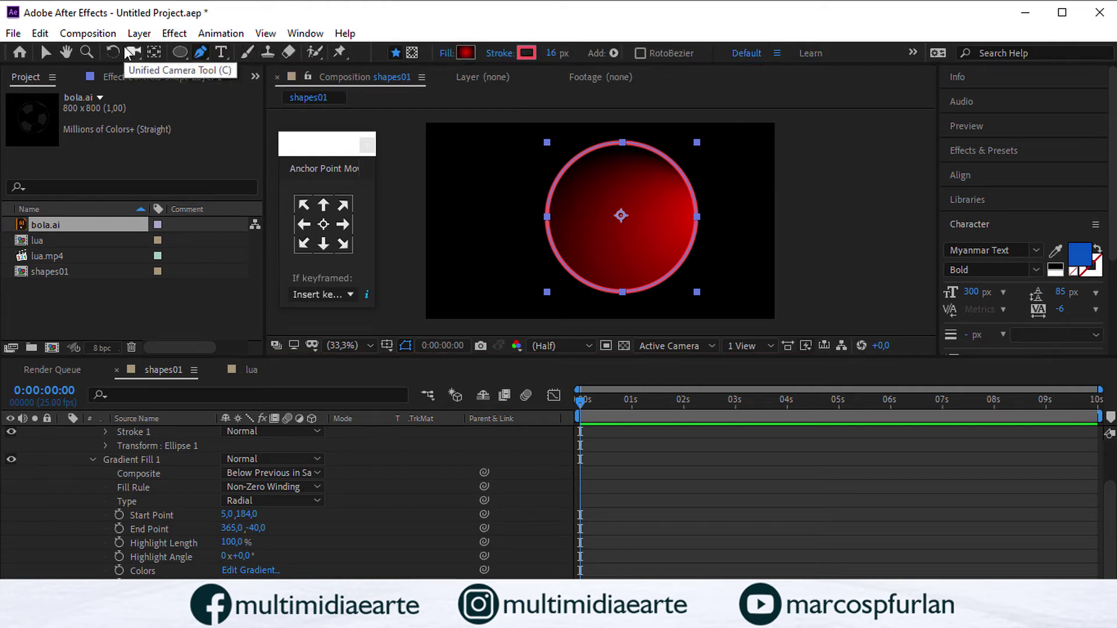
click(45, 53)
Step: Move the gradient-filled circle slightly down and left, and enlarge the timeline area to show all Gradient Fill 1 properties
drag(609, 202, 618, 229)
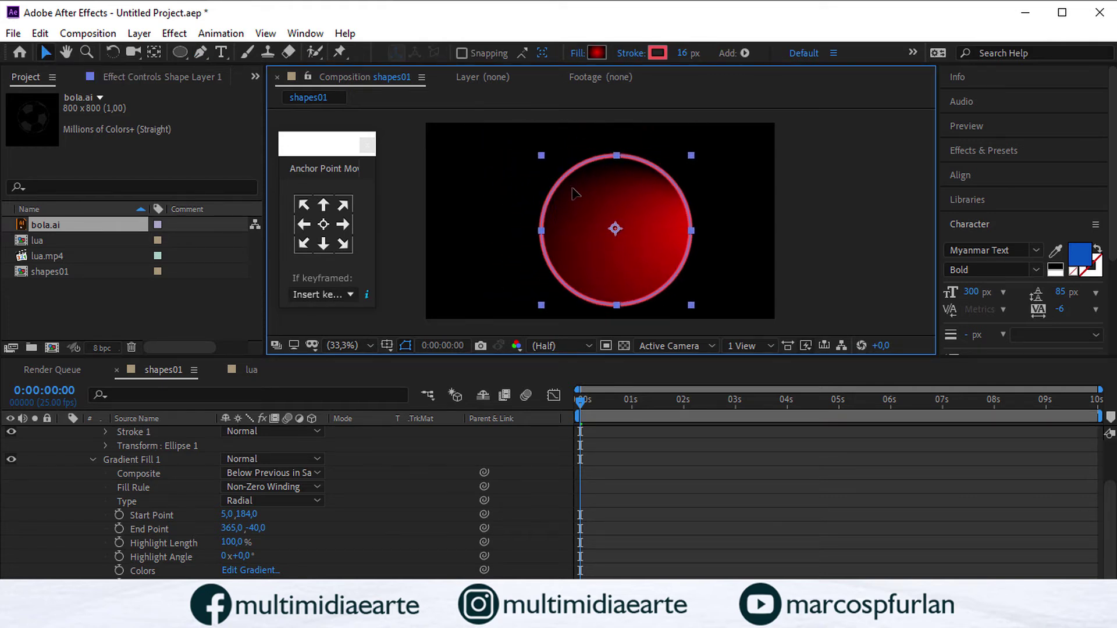
drag(575, 193, 566, 191)
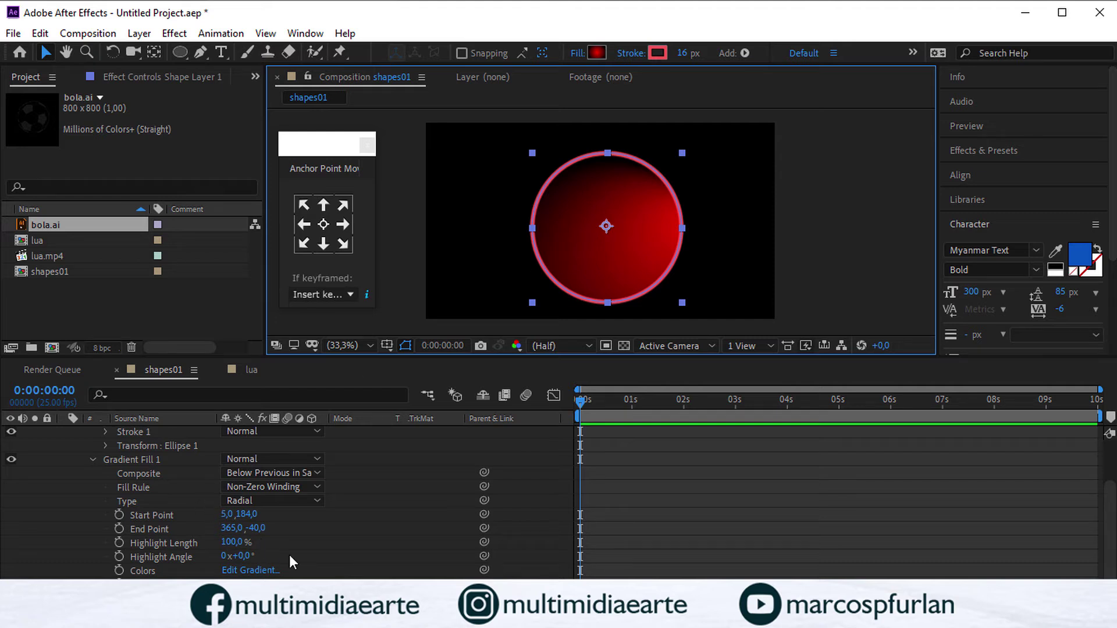
drag(1017, 357, 1008, 271)
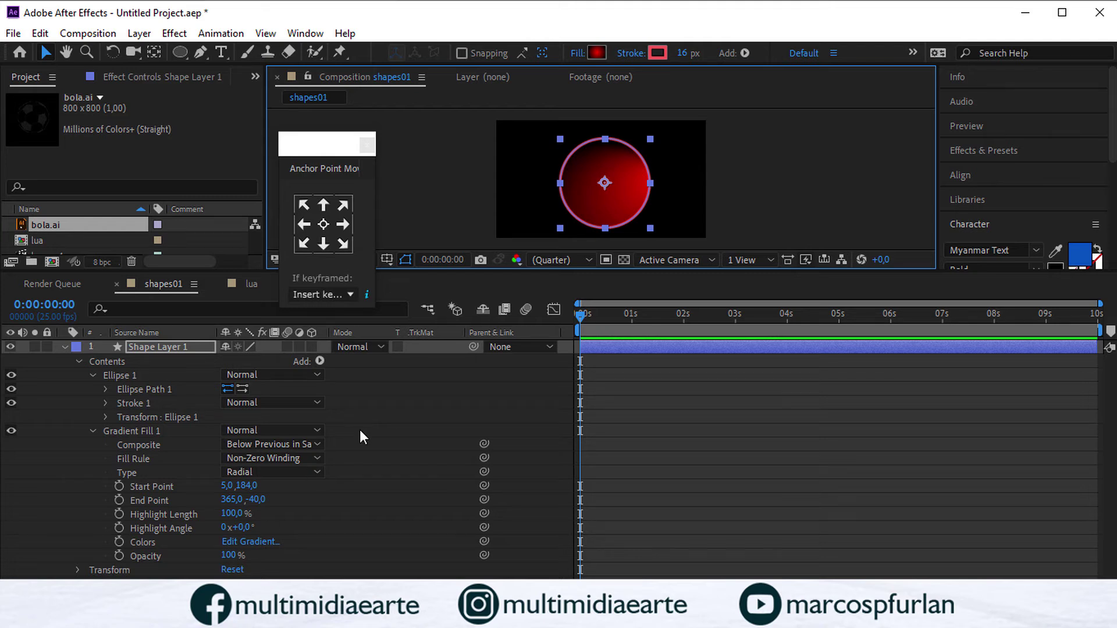
Step: Close the floating anchor point panel and draw a small circle in the same shape layer, beside the gradient circle's upper-left edge
click(367, 144)
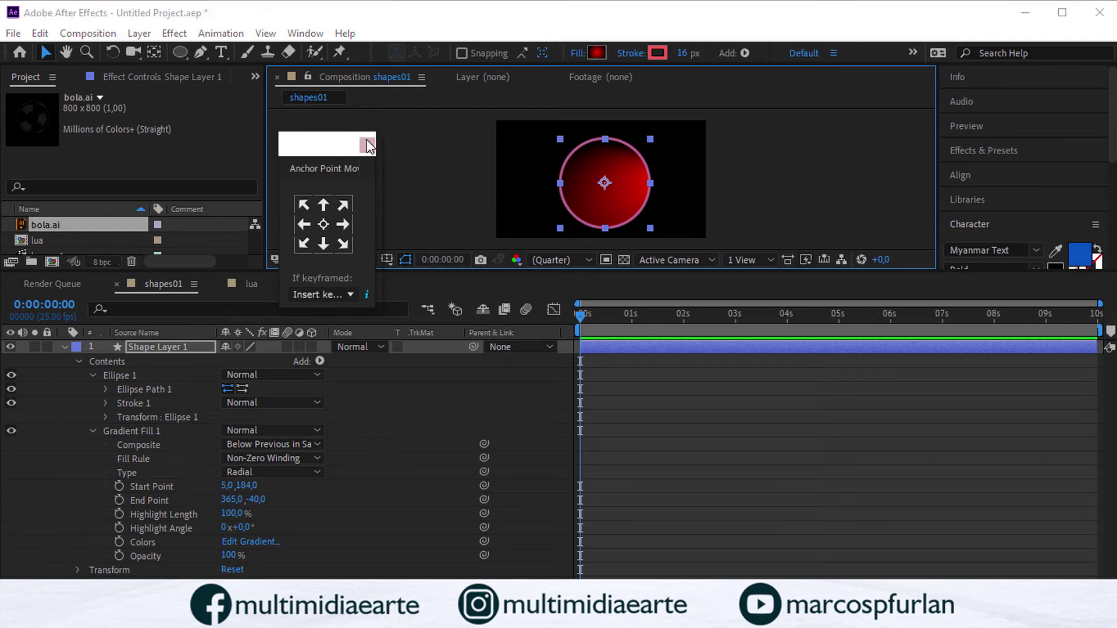
drag(509, 272, 476, 446)
drag(641, 343, 638, 327)
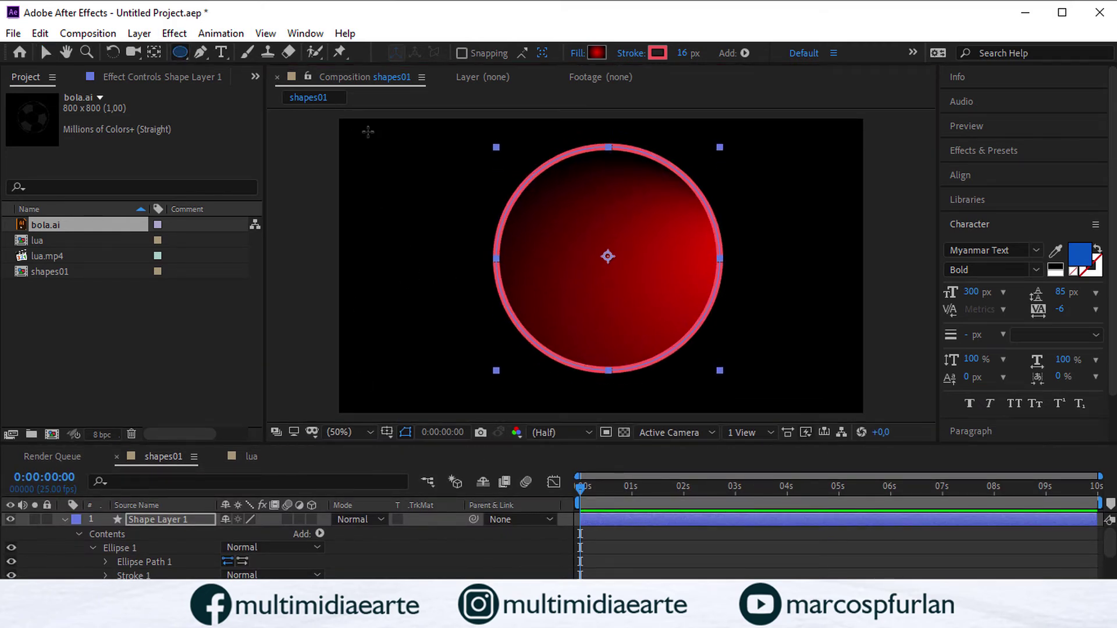
key(q)
drag(368, 162, 457, 250)
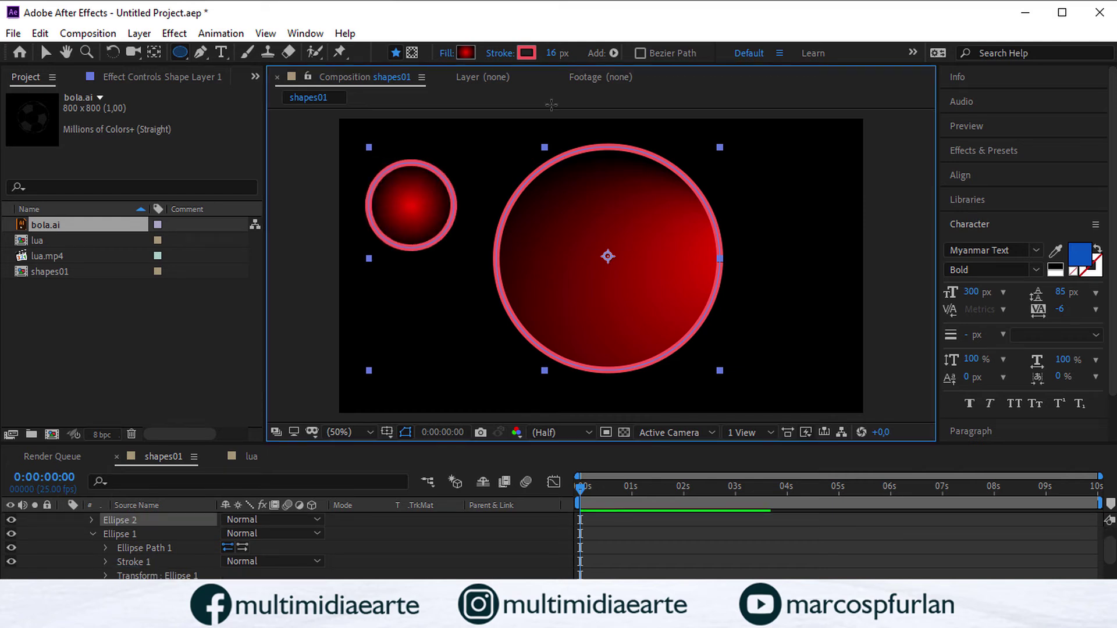
Step: Change the small circle's fill type from gradient to Solid Color
click(466, 53)
click(354, 158)
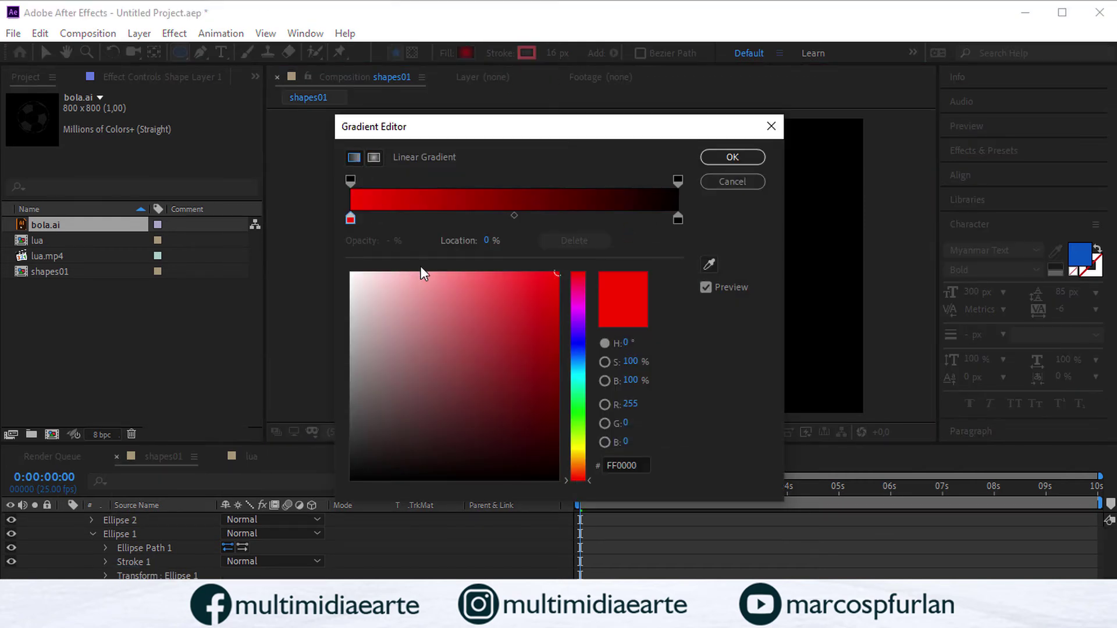
click(732, 157)
click(445, 54)
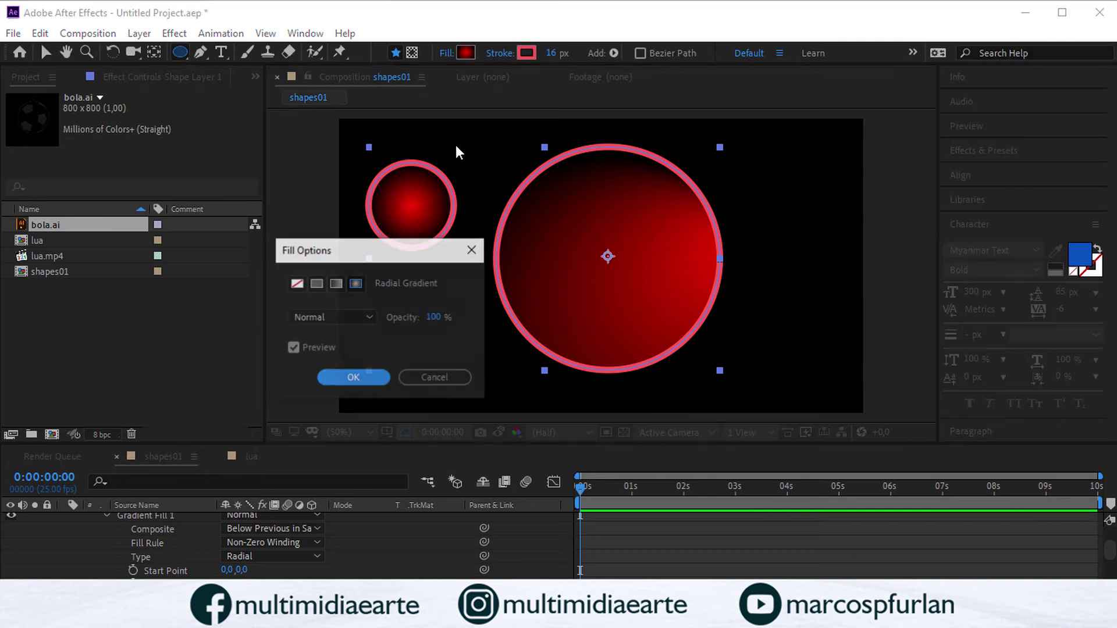
click(316, 283)
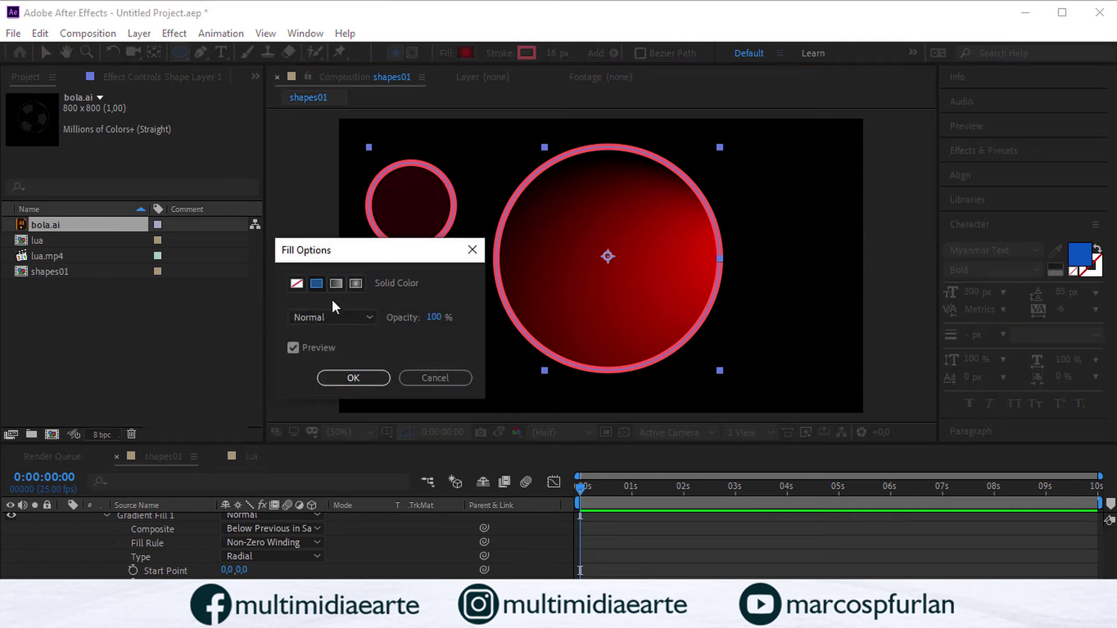
click(354, 378)
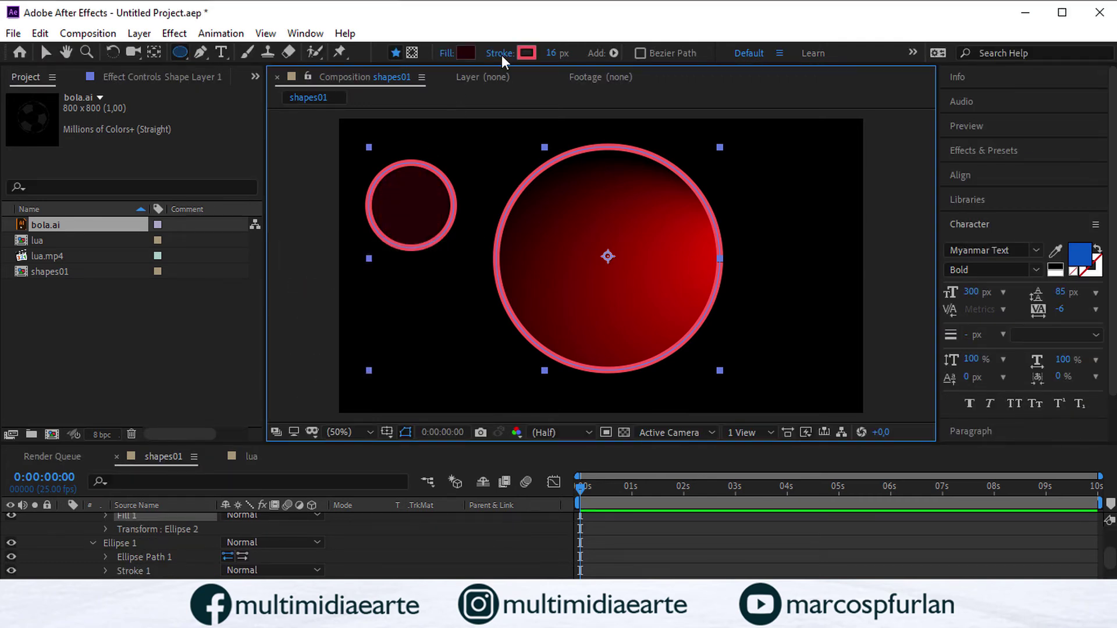
Step: Set the small circle's stroke width to 0 px and its fill color to white
click(553, 53)
text(0)
key(Return)
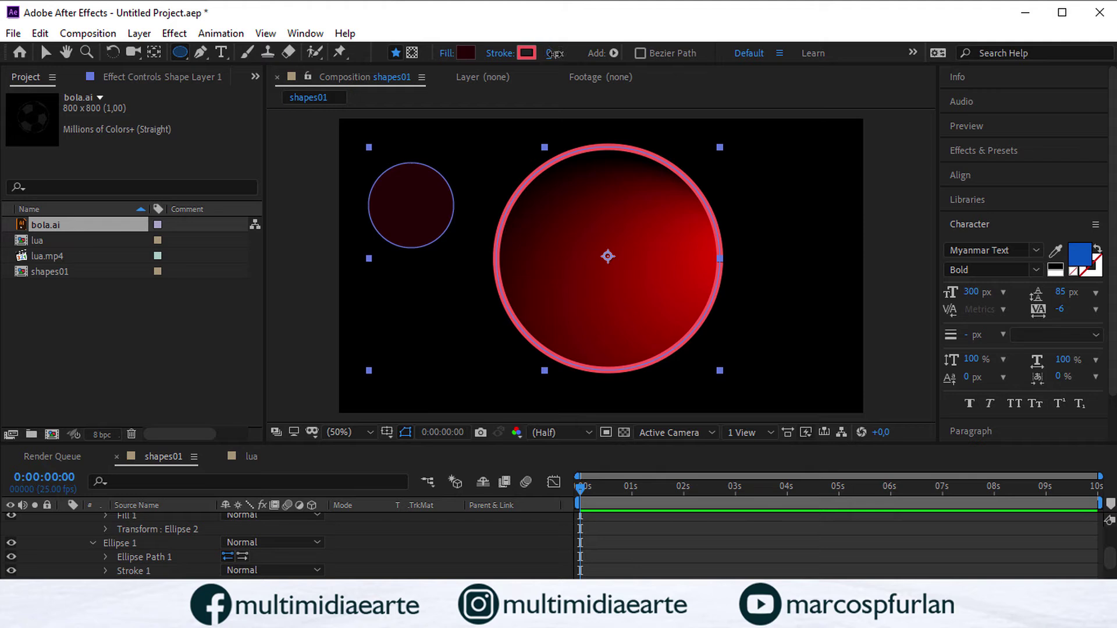
click(466, 53)
drag(742, 229, 715, 173)
click(1060, 185)
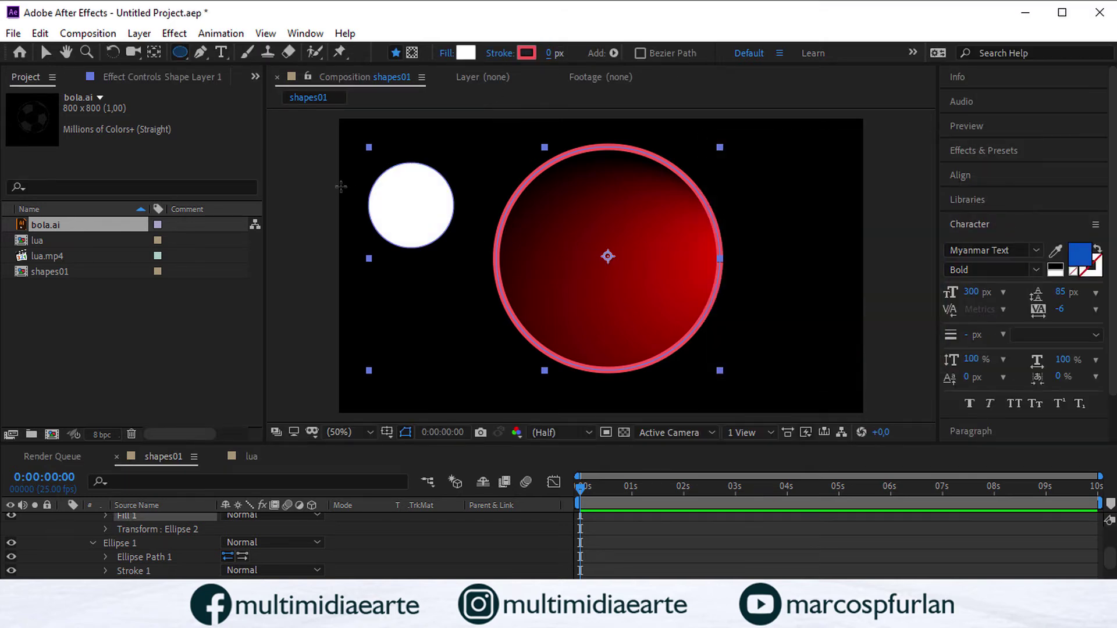
Step: Move the shape layer with both circles to the right in the composition, and enlarge the timeline area
key(v)
click(366, 170)
drag(399, 225, 465, 217)
drag(387, 443, 371, 364)
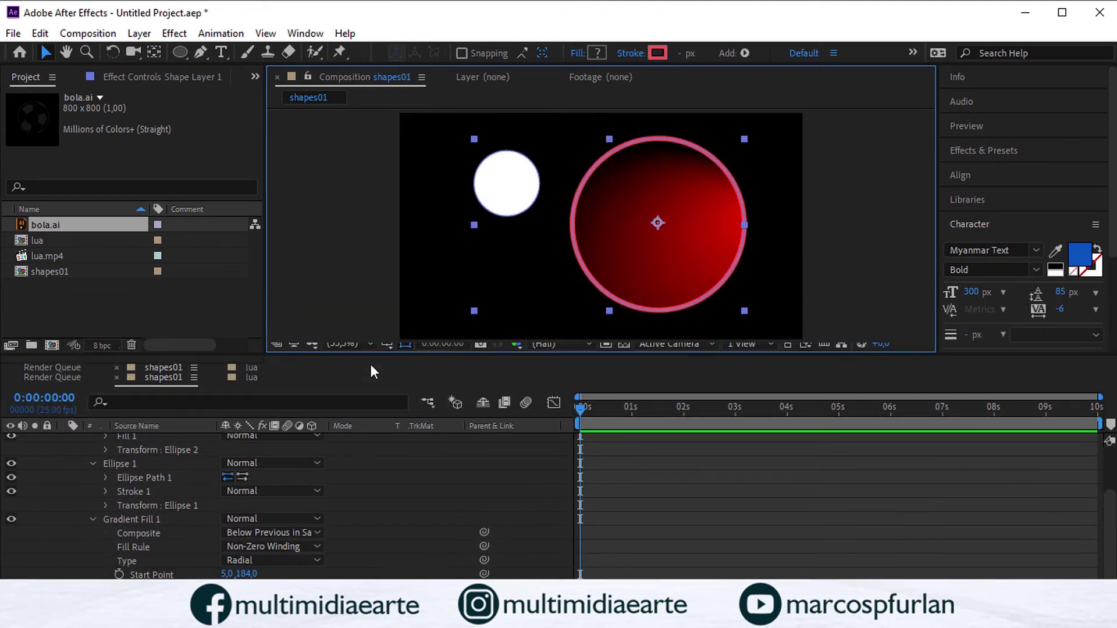
Step: Enlarge the white Ellipse 2 circle to roughly two thirds of the gradient circle's diameter and place it over that circle's center
scroll(99, 510, up, 3)
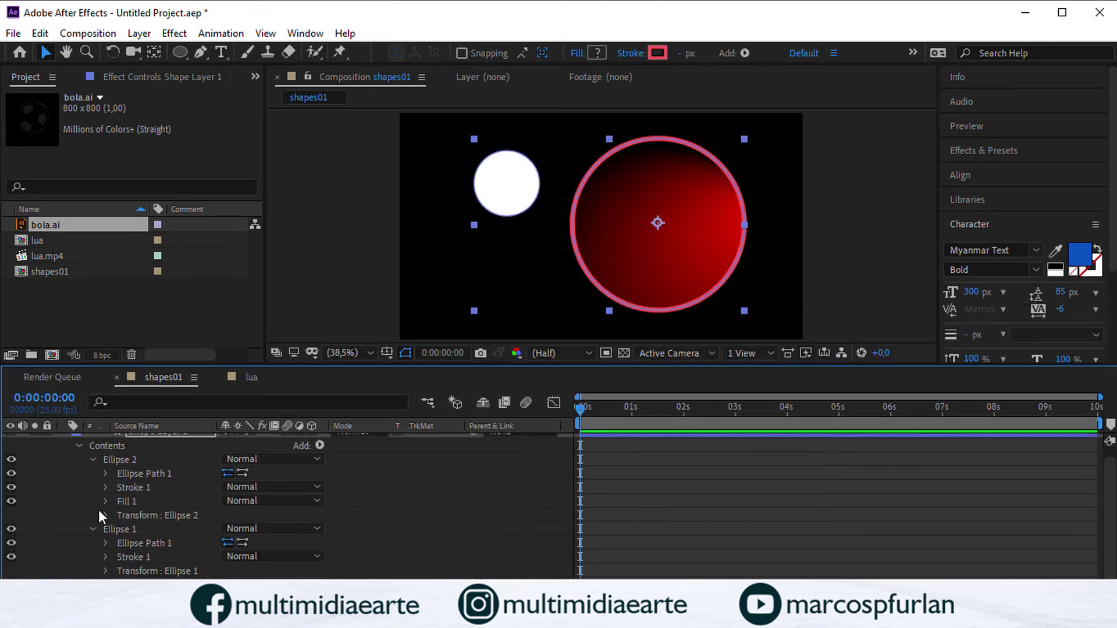
click(136, 463)
drag(506, 199, 660, 237)
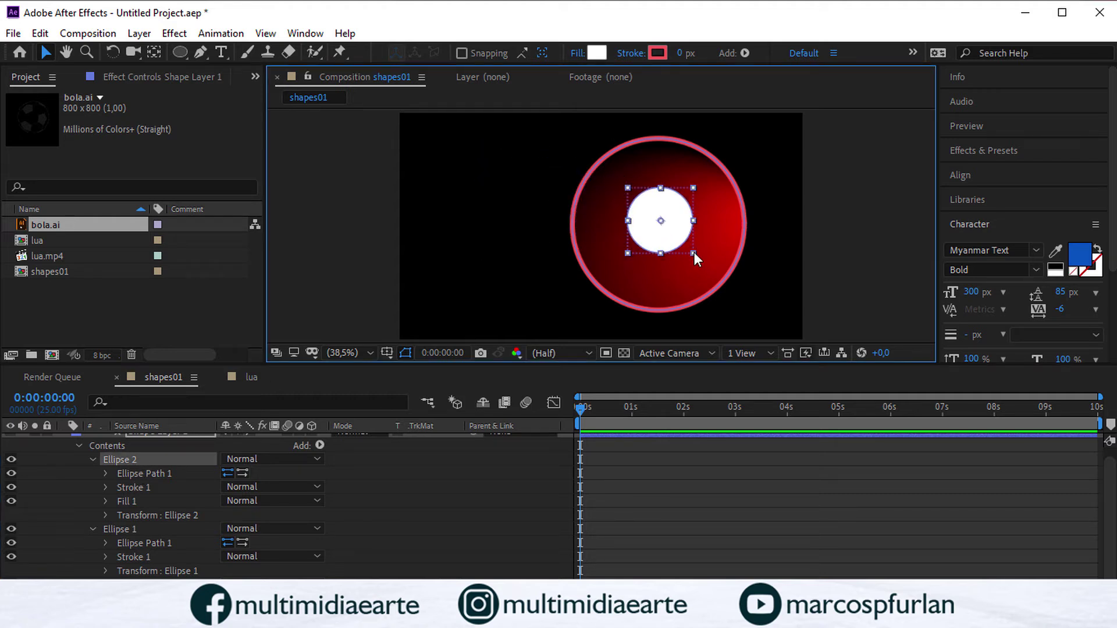
drag(667, 200, 471, 166)
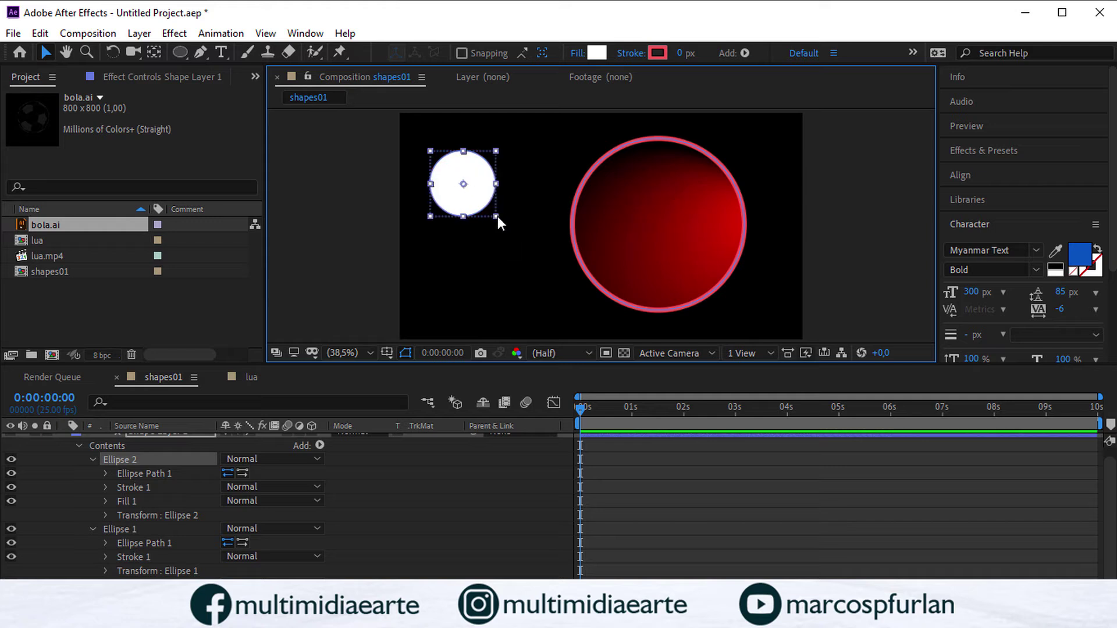
drag(497, 217, 690, 253)
click(767, 246)
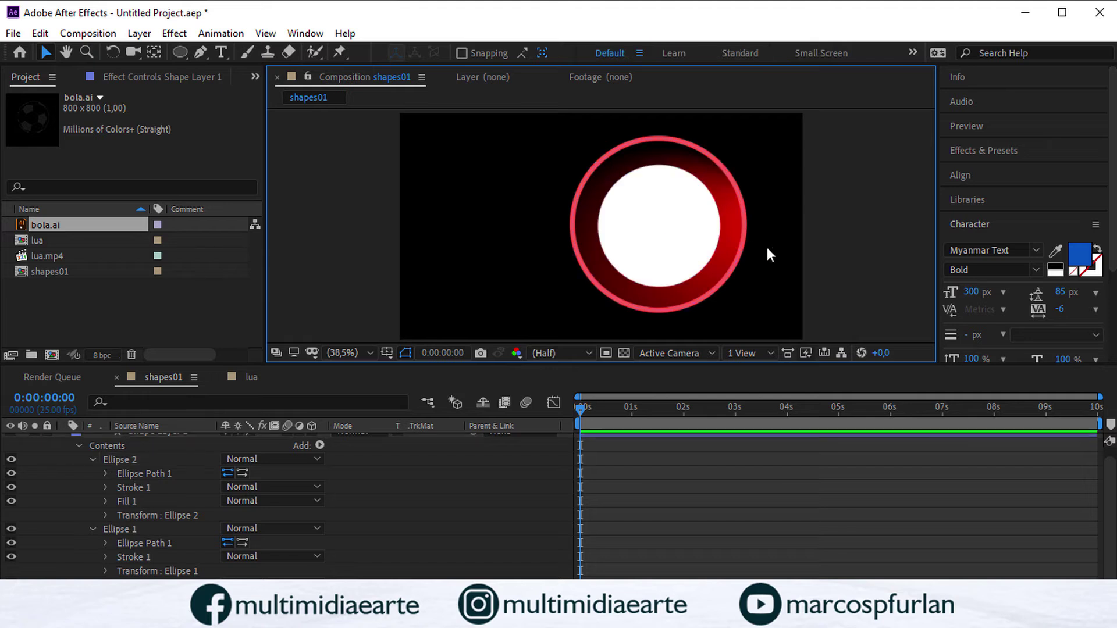
Step: Nest Ellipse 2 inside the Ellipse 1 group, directly below Ellipse Path 1, and compare the selection of both items
click(168, 455)
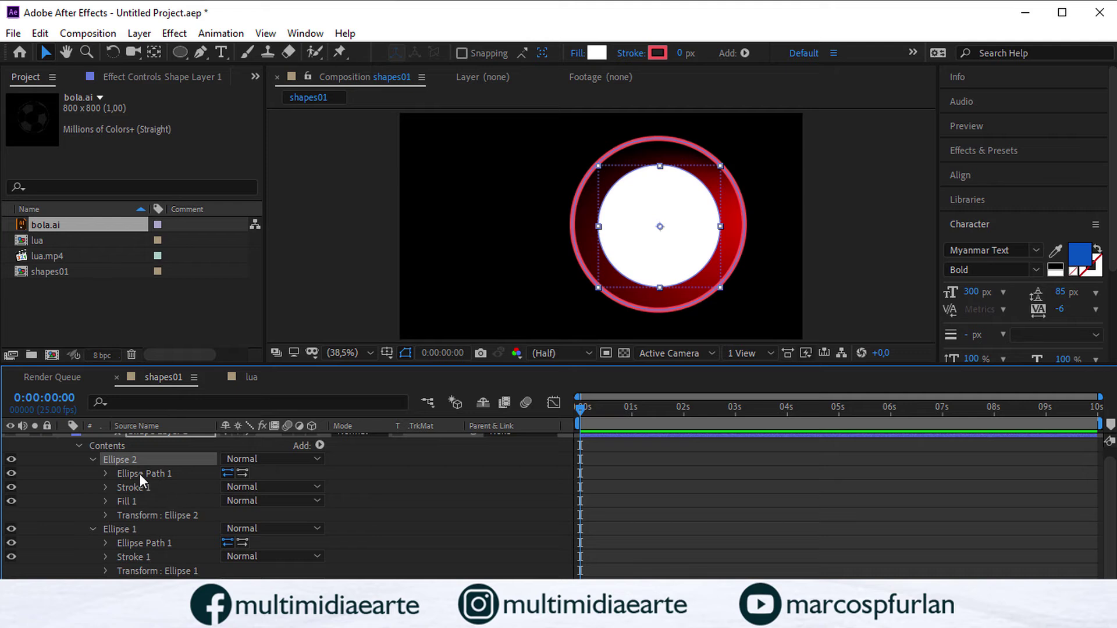
drag(122, 458, 154, 550)
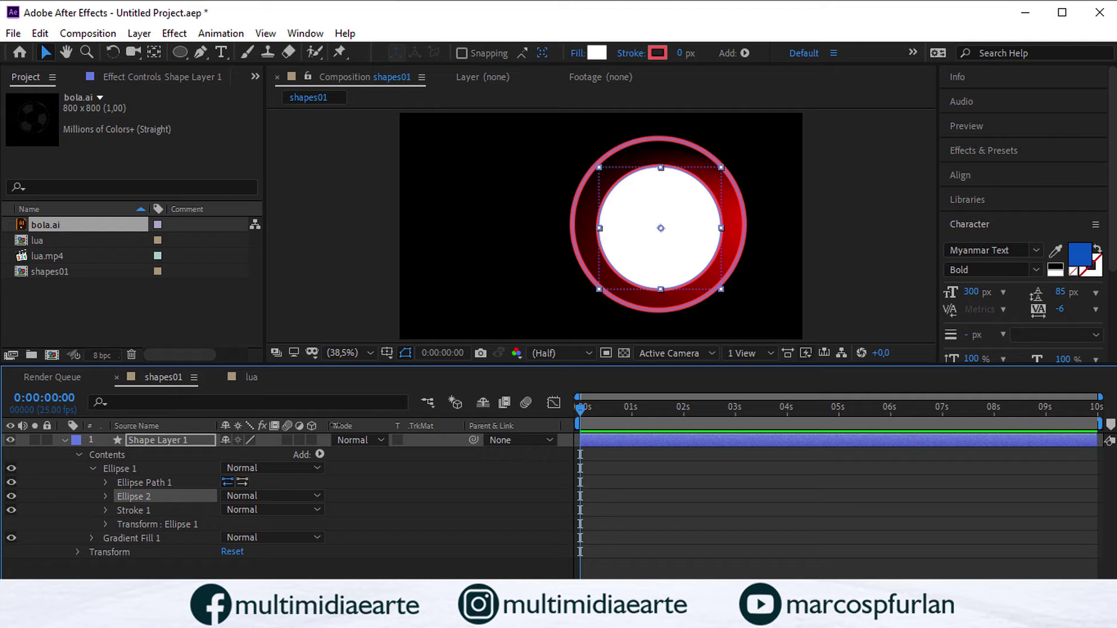
click(162, 480)
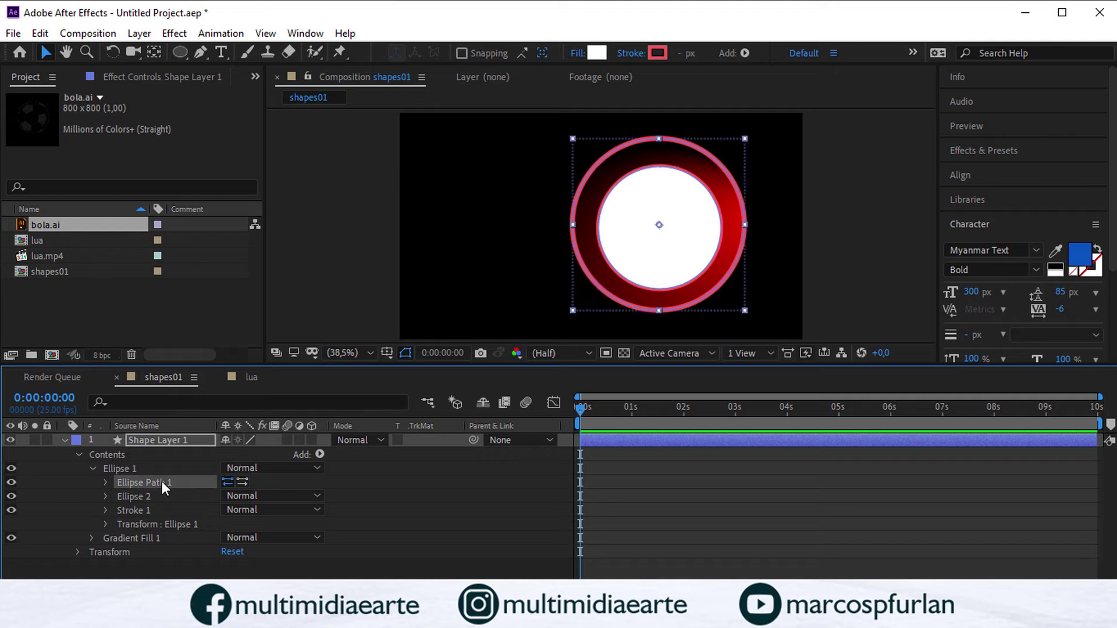
click(166, 497)
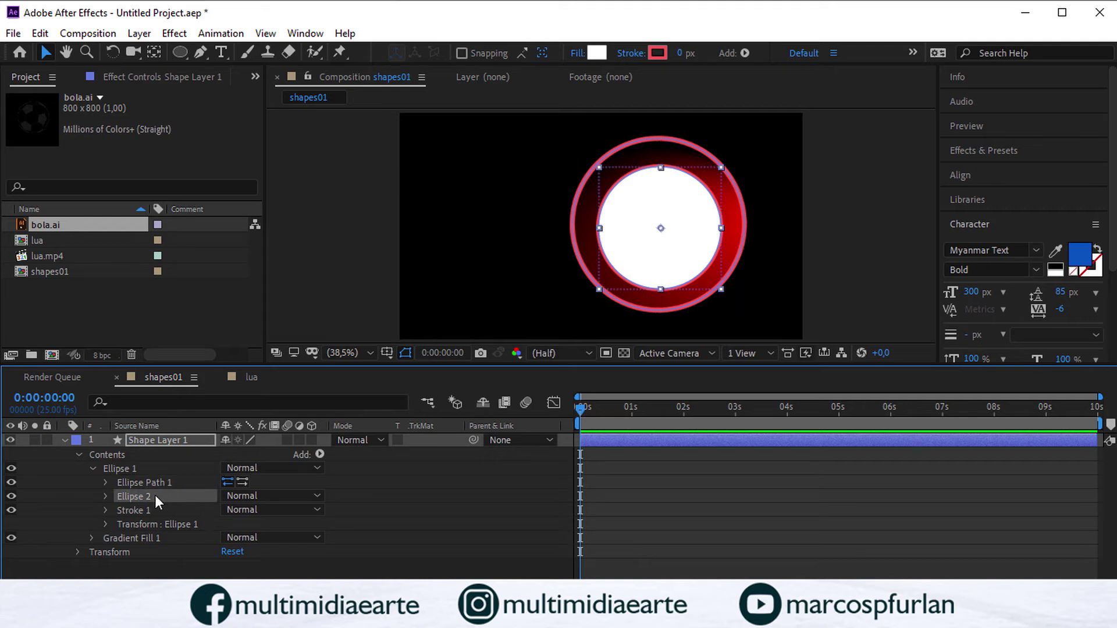
click(495, 254)
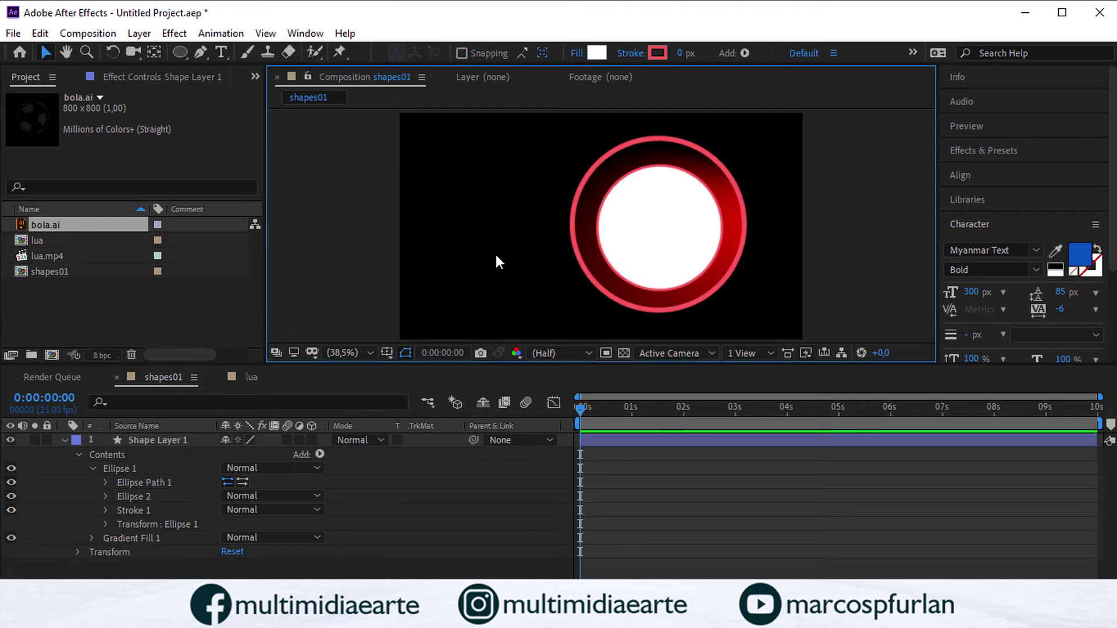
click(657, 220)
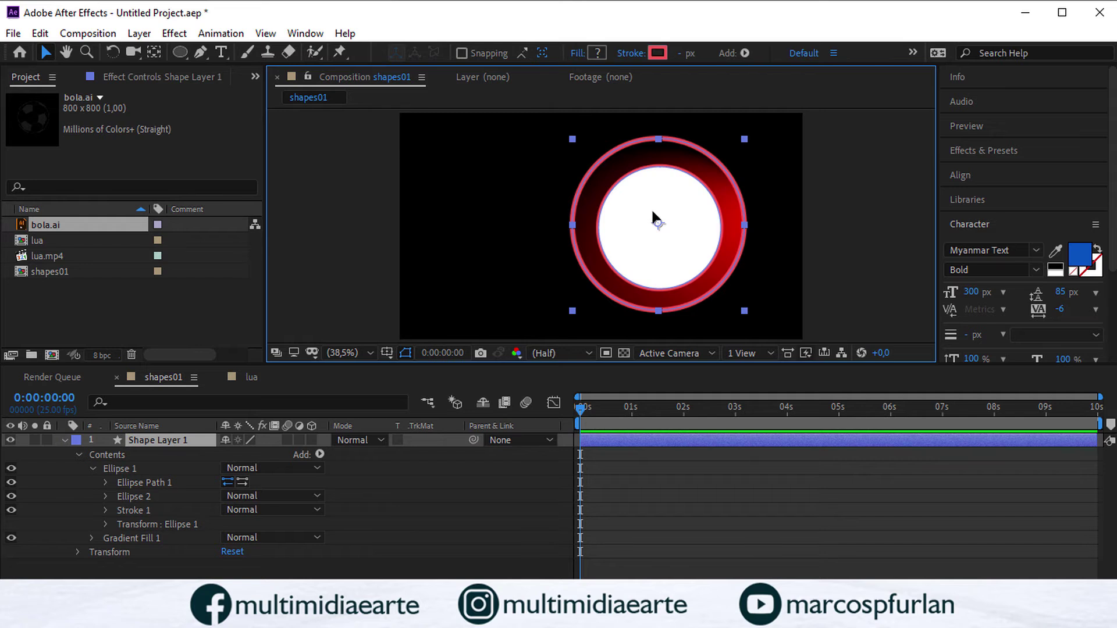
Step: Select the nested Ellipse 2 and nudge the white circle to center it within the gradient circle
click(137, 496)
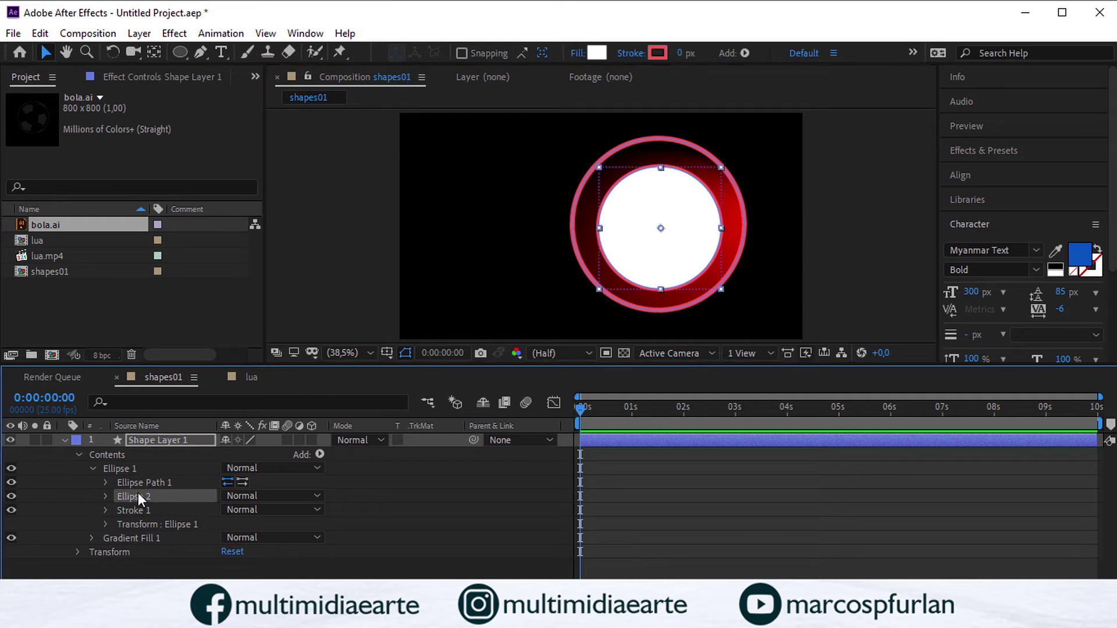
click(169, 478)
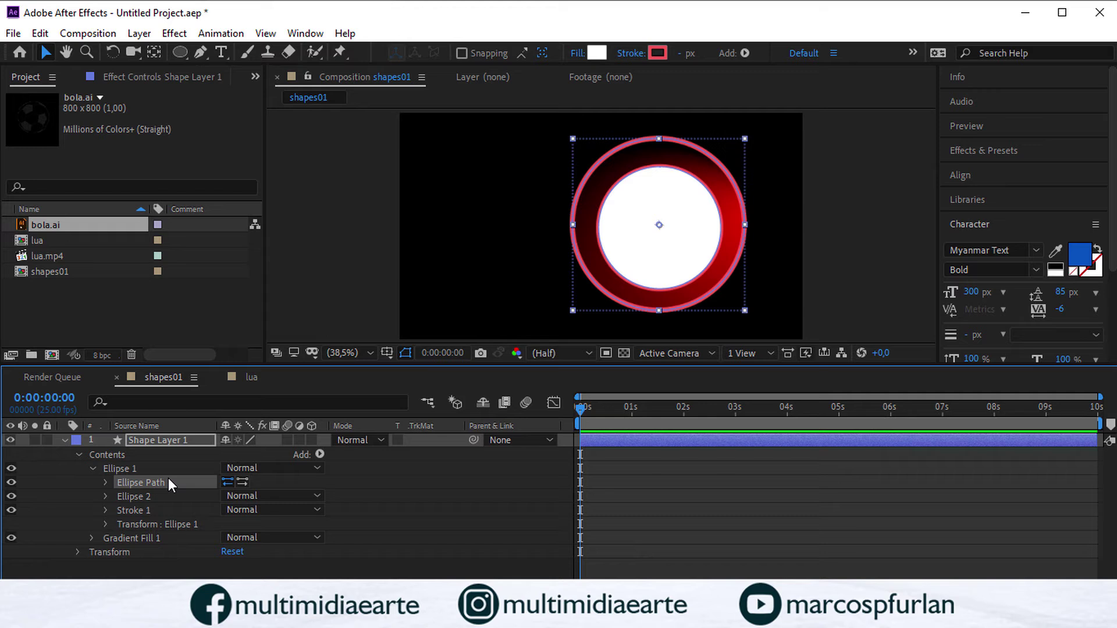
click(160, 495)
click(684, 255)
drag(684, 253, 682, 256)
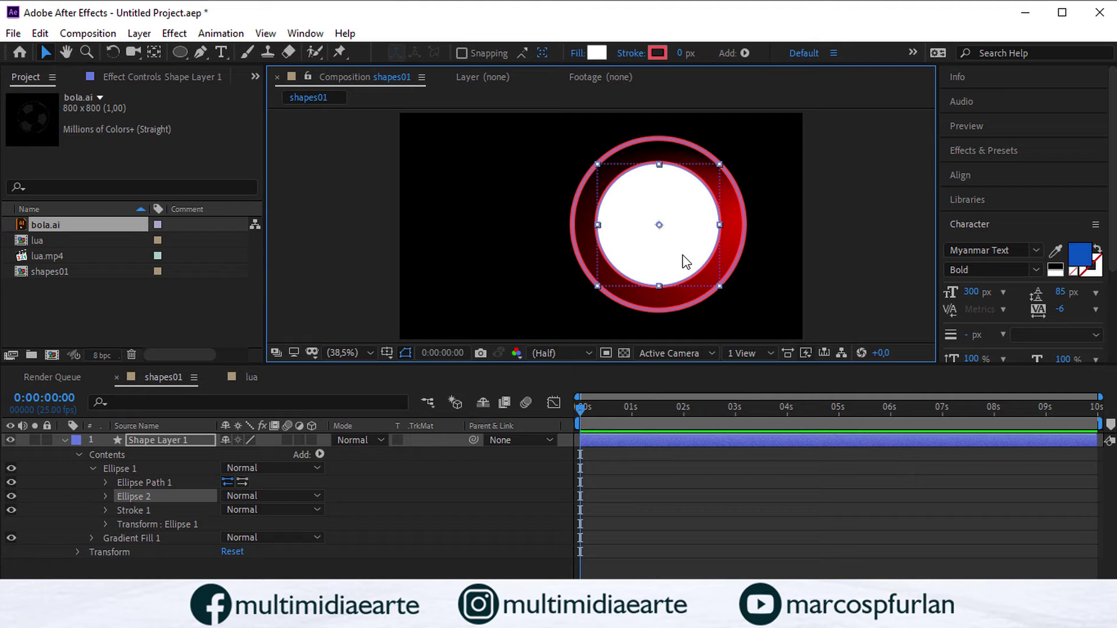
Step: Undo the nesting, repositioning and scaling of Ellipse 2, and redo only the scaling
key(ctrl+z)
key(ctrl+z)
key(ctrl+z)
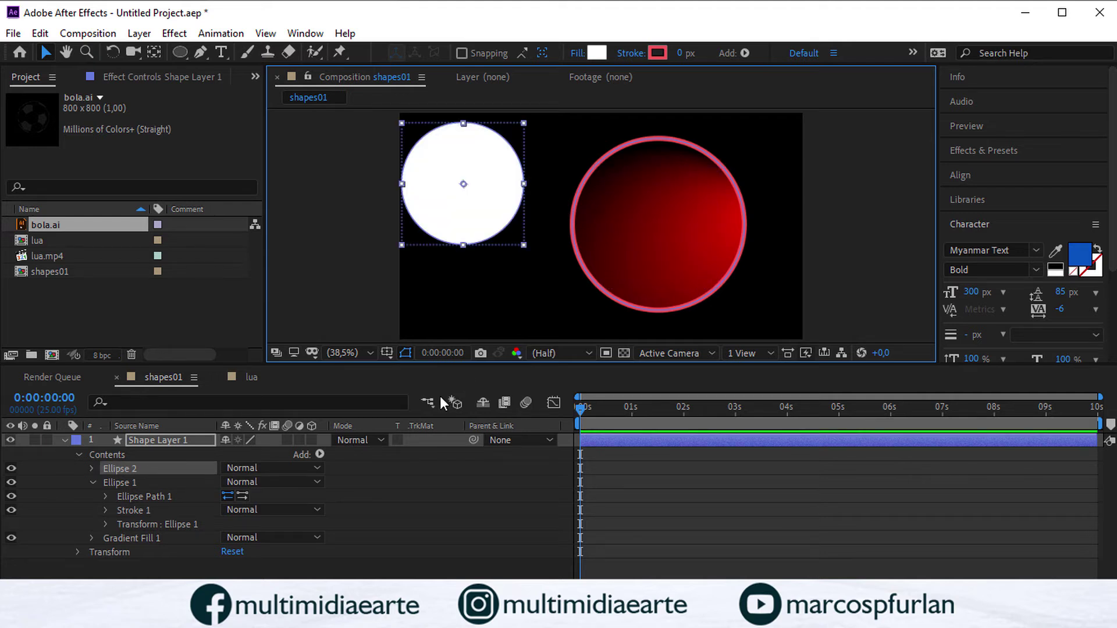
key(ctrl+z)
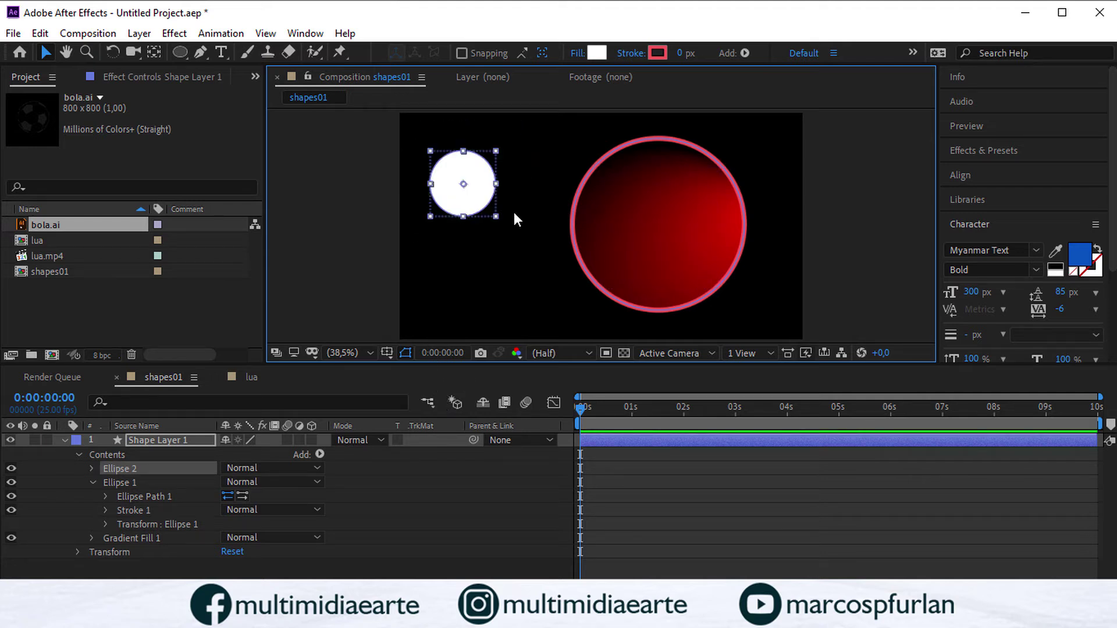
click(39, 33)
mouse_move(81, 33)
mouse_move(42, 34)
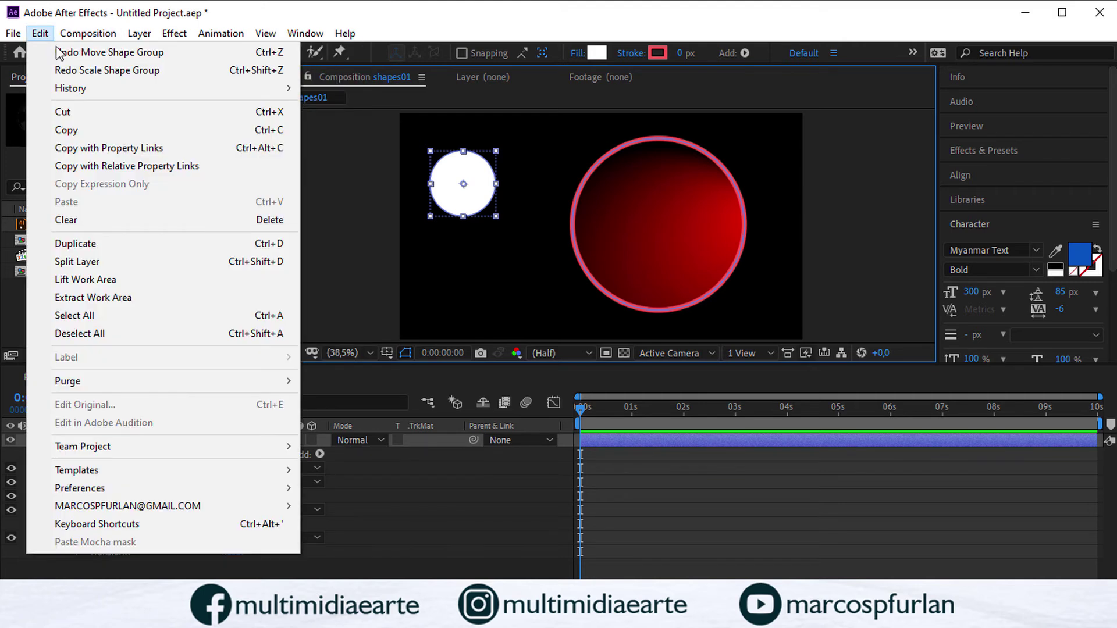
click(82, 70)
Step: Place the white circle over the gradient circle's center and nest Ellipse 2 inside Ellipse 1, below Ellipse Path 1
drag(472, 215, 669, 257)
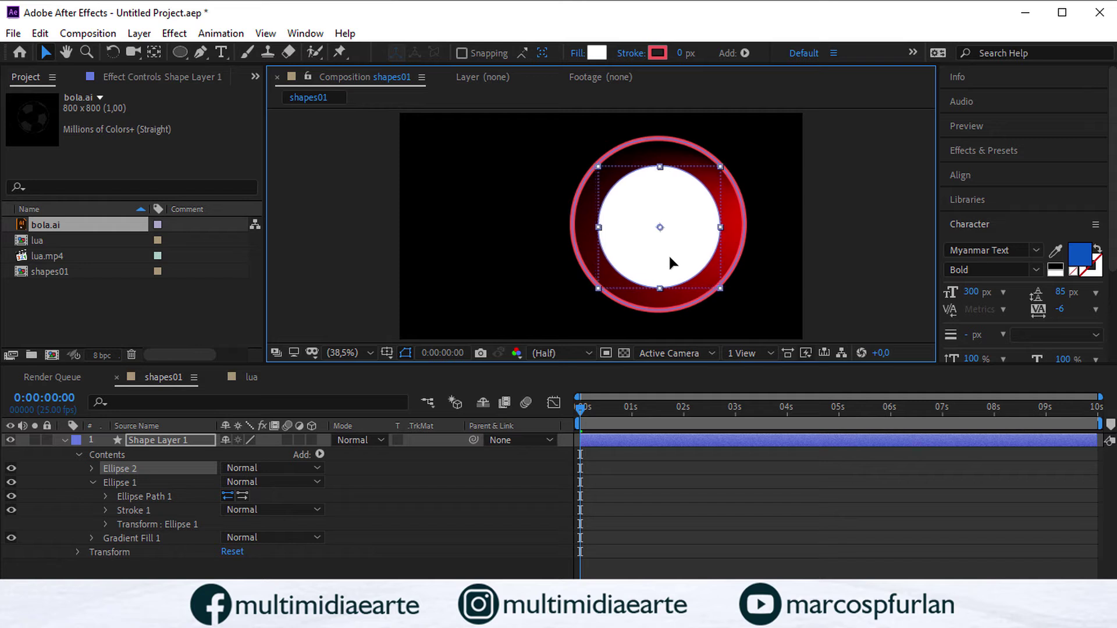
click(882, 252)
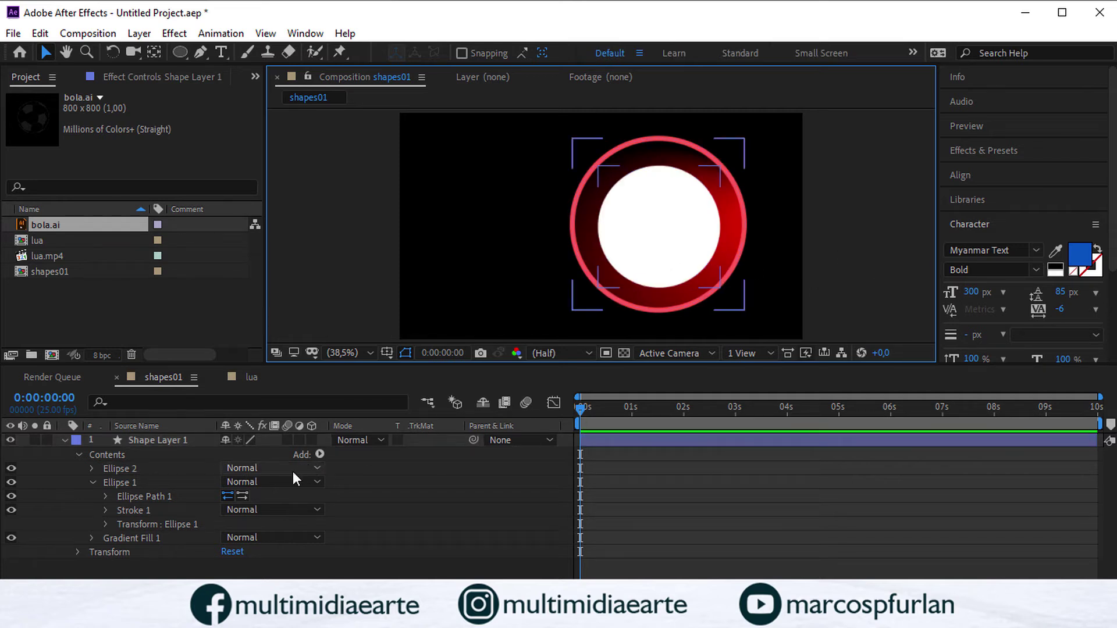
click(150, 466)
mouse_move(134, 469)
mouse_down()
mouse_move(144, 487)
mouse_move(153, 481)
mouse_move(142, 495)
mouse_up()
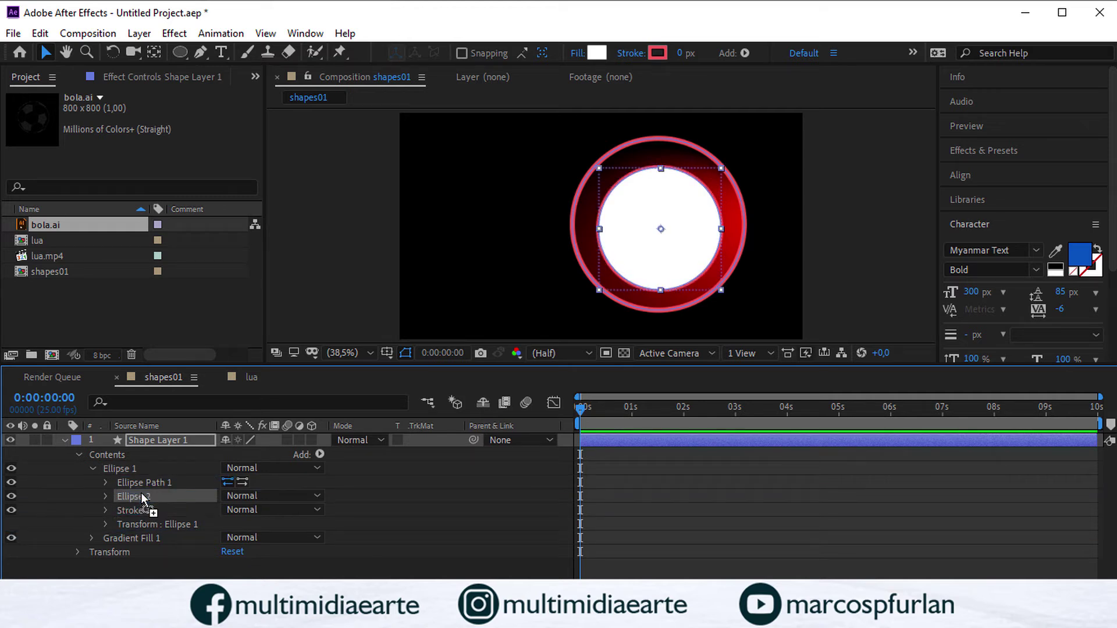
Step: Add a Merge Paths operator to the Ellipse 1 group, directly below Ellipse 2, and reveal its mode setting
click(170, 480)
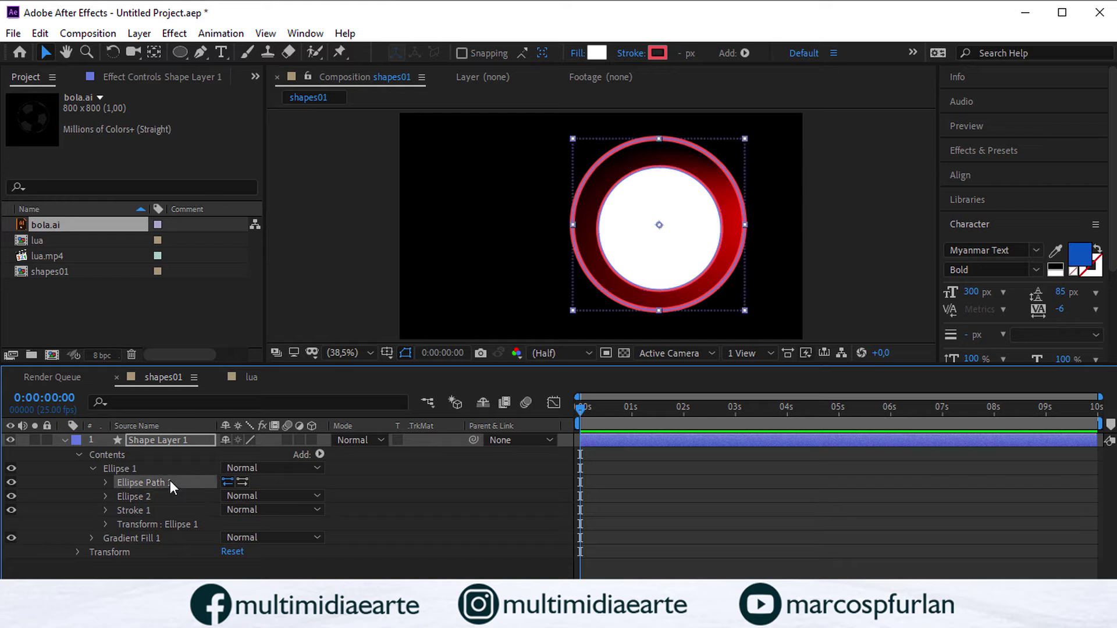
click(320, 454)
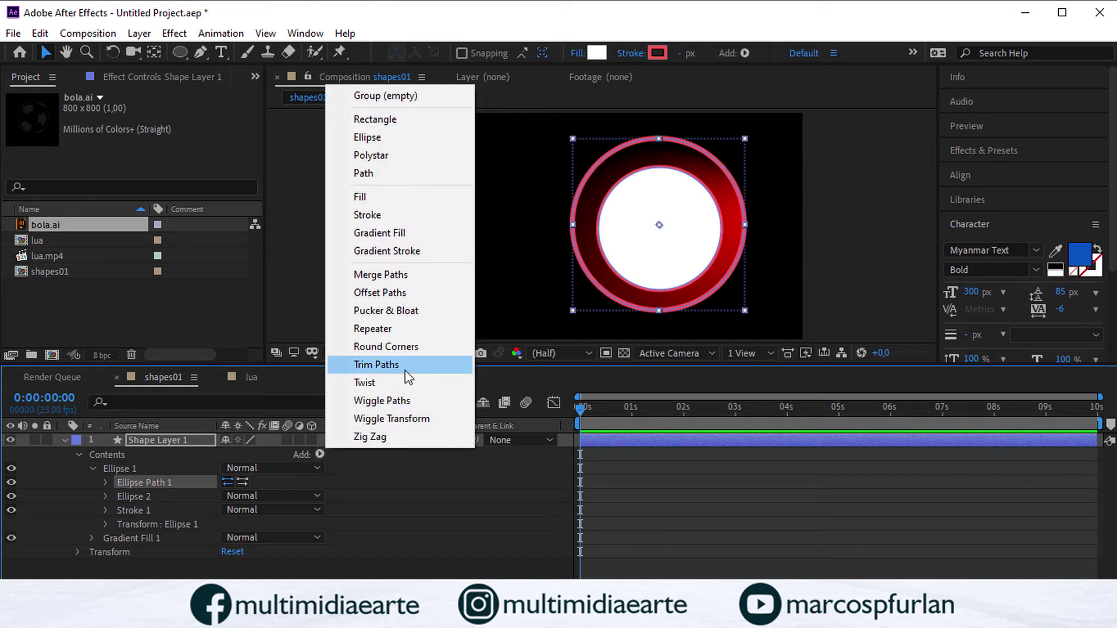
click(402, 268)
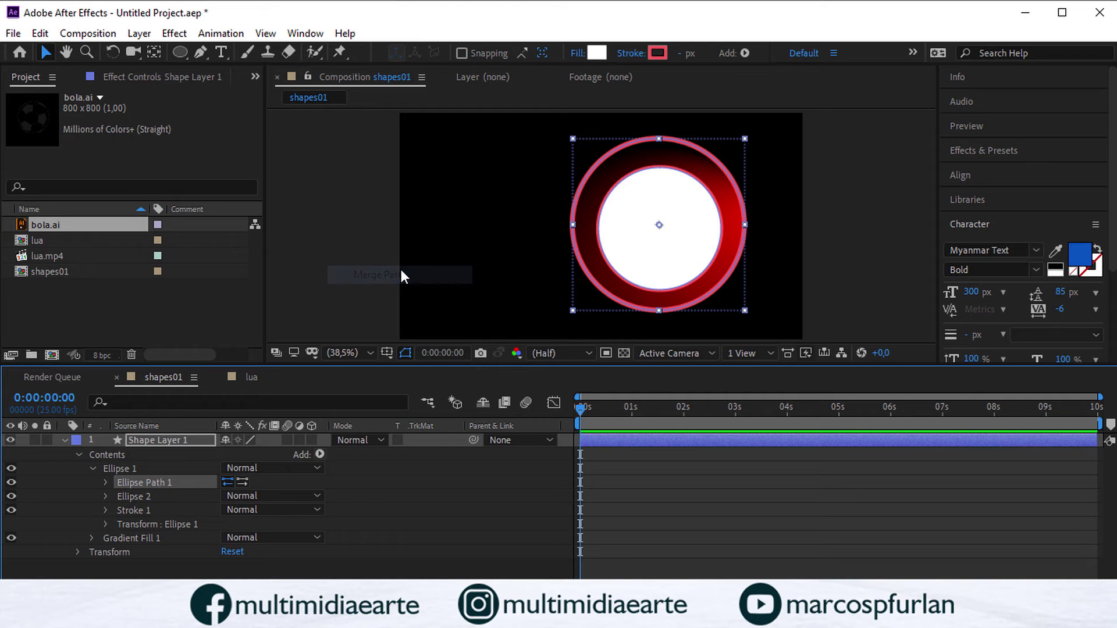
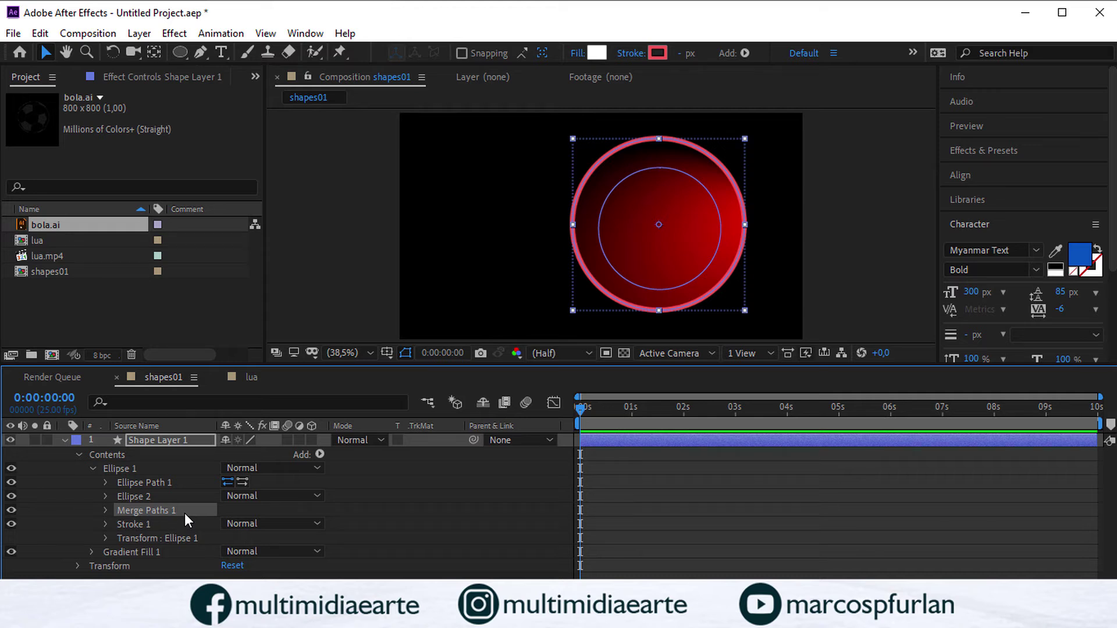
click(107, 512)
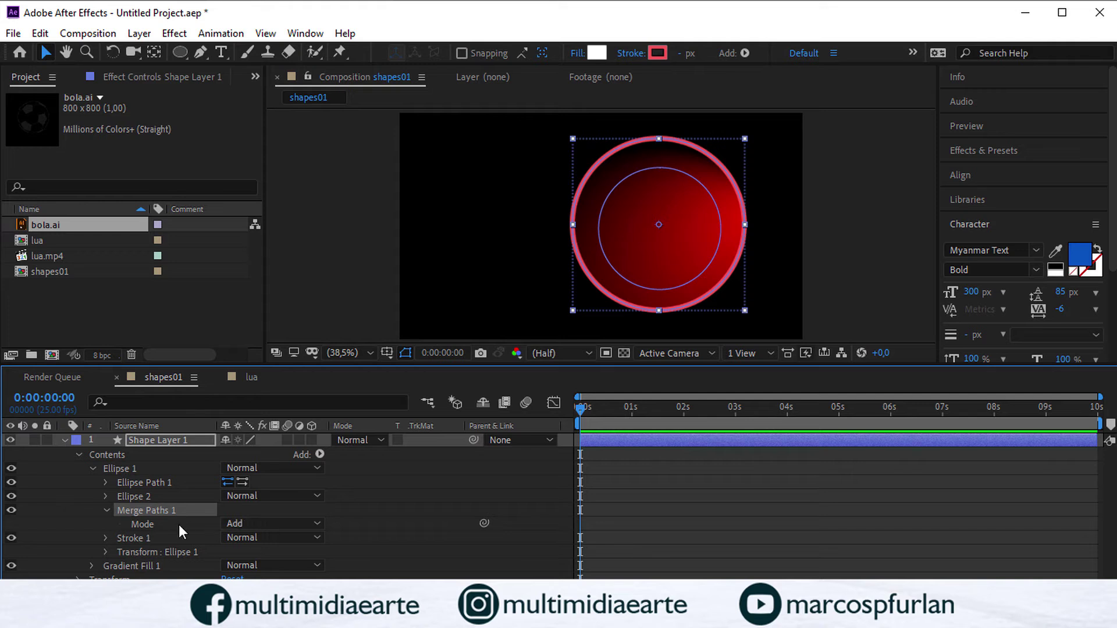
Step: Try the Merge Paths modes Merge, Subtract, Intersect and Exclude Intersections, and return the mode to Add
click(268, 525)
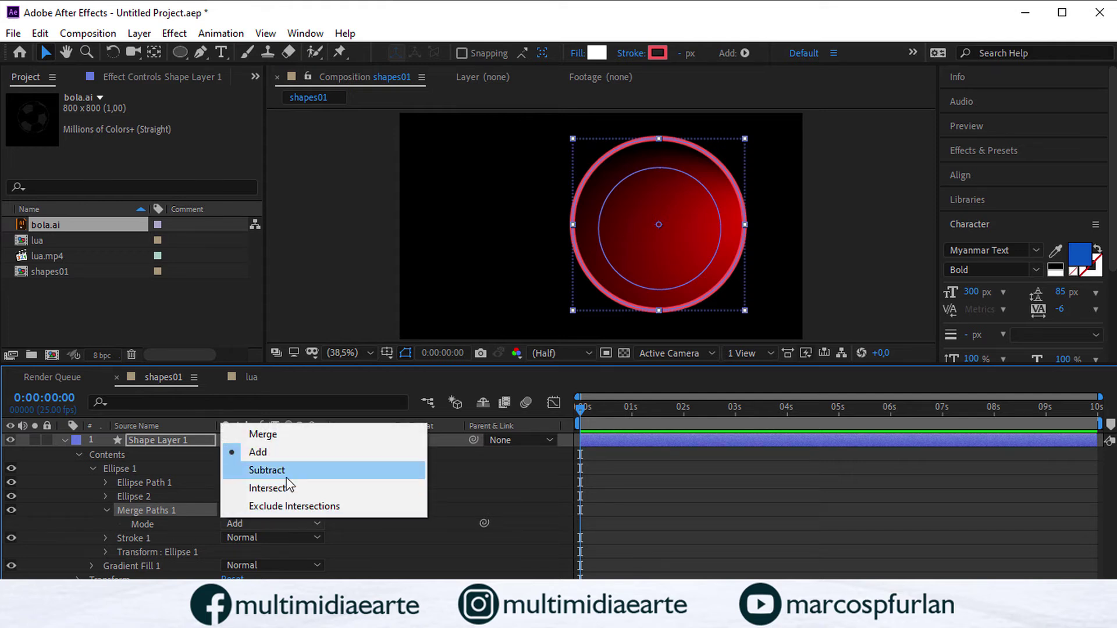
click(283, 435)
click(310, 525)
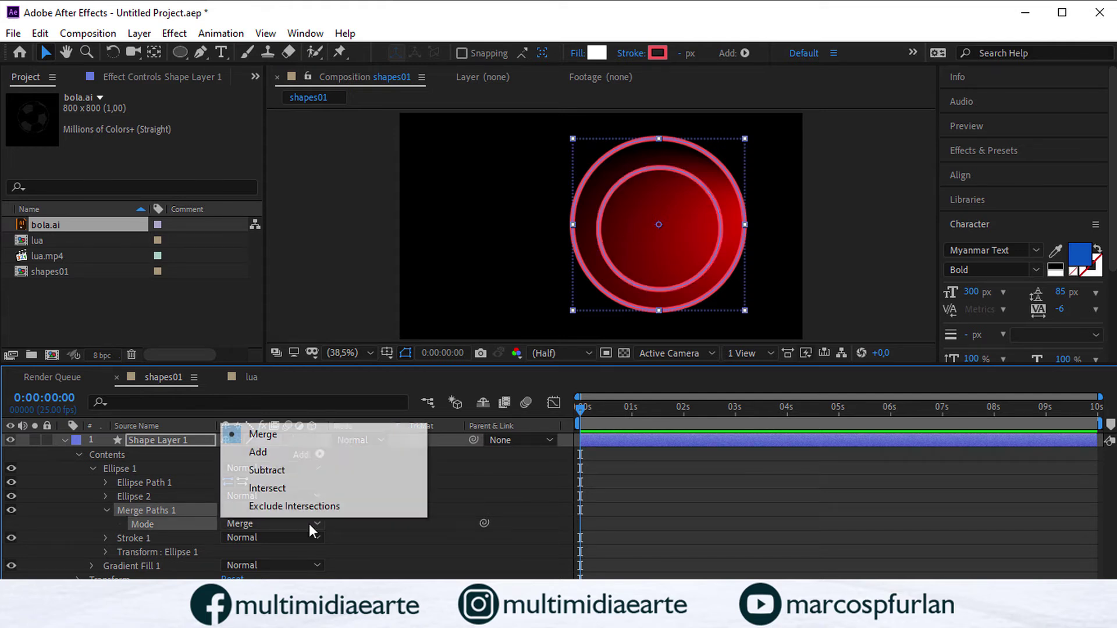
click(296, 472)
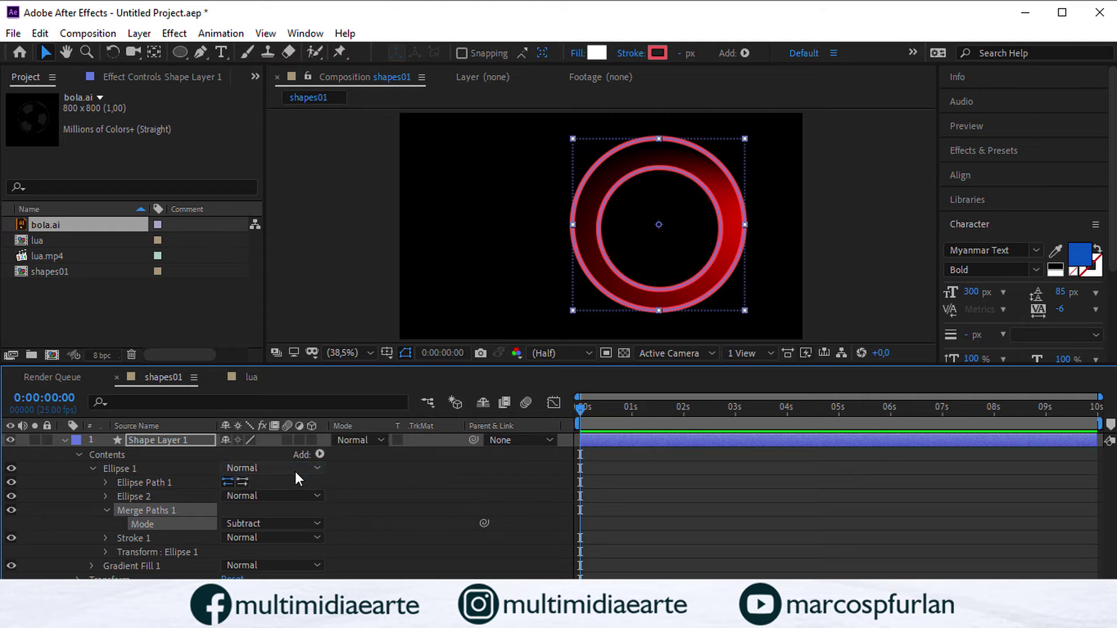
click(314, 523)
click(301, 488)
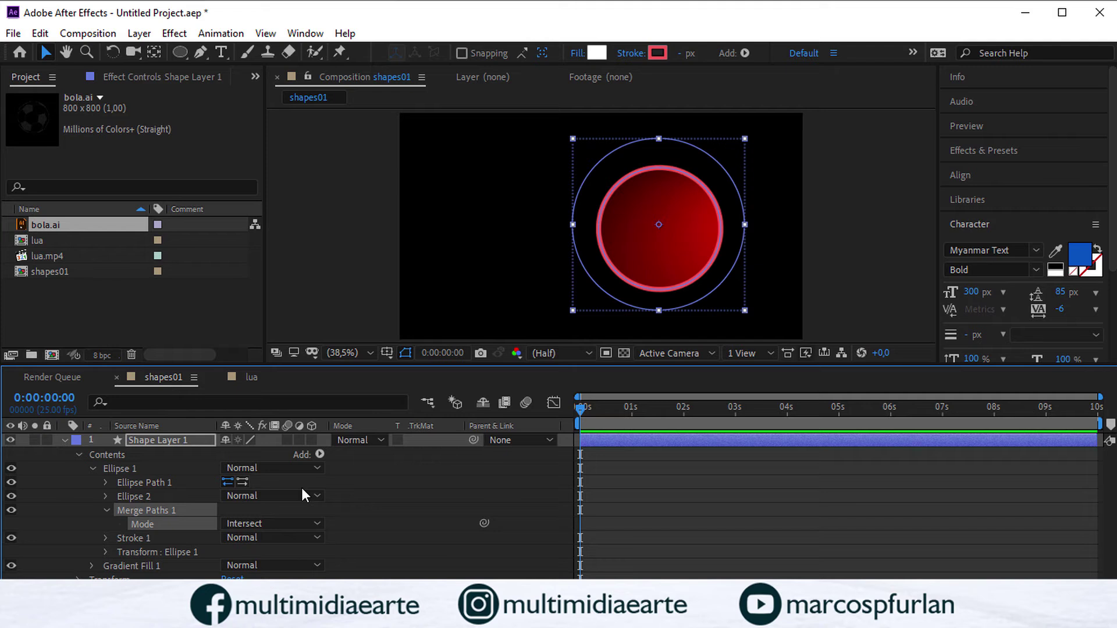
click(314, 523)
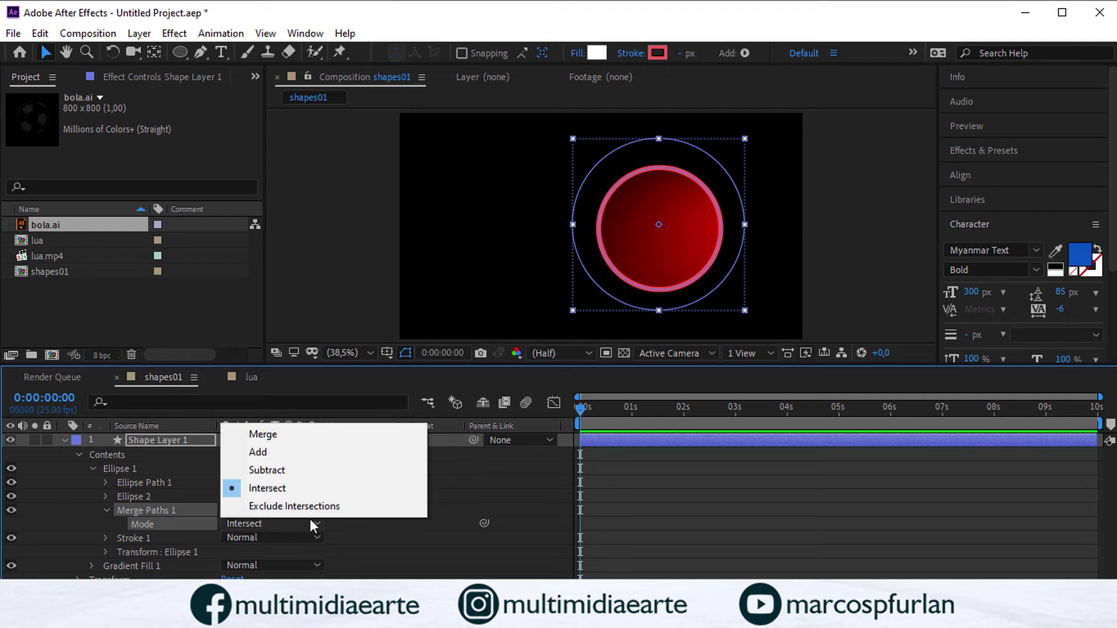
click(315, 508)
click(315, 522)
click(288, 452)
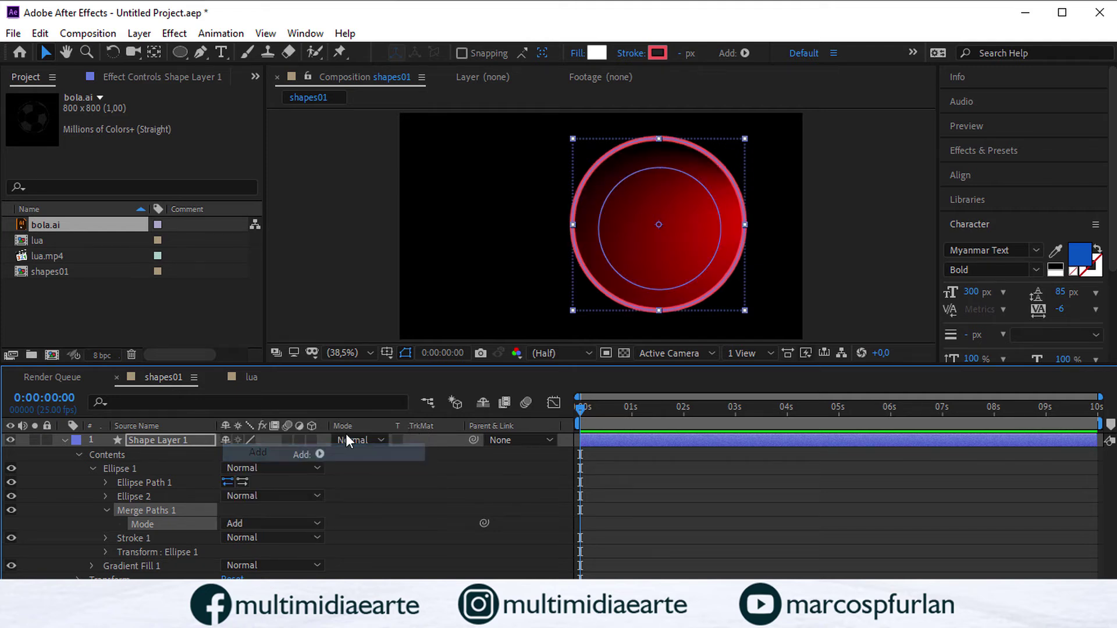
Step: Move Ellipse 2 horizontally so it only partly overlaps the left edge of the large gradient circle, and deselect it
click(161, 495)
drag(651, 267, 567, 268)
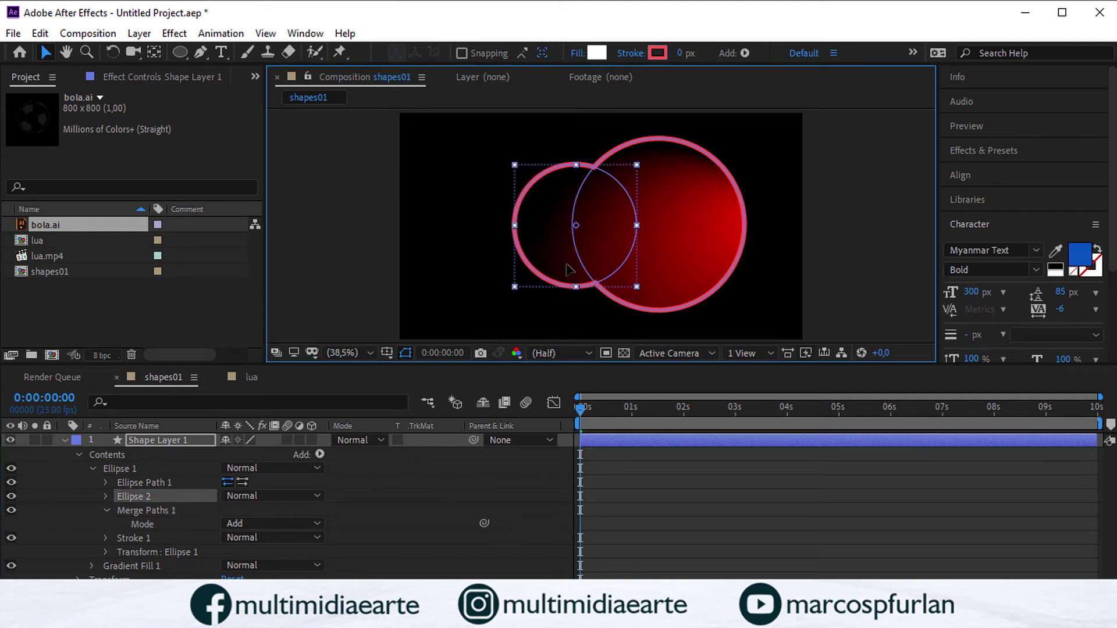
click(326, 267)
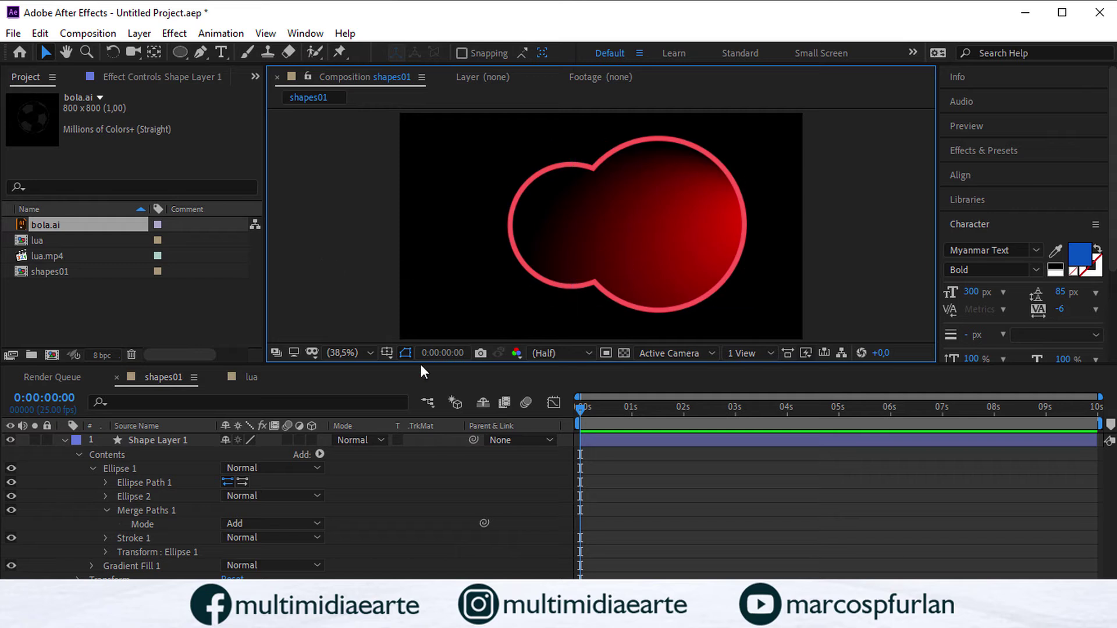
Step: Apply the Merge mode and then the Subtract mode to Merge Paths on the two partly overlapping circles
click(154, 510)
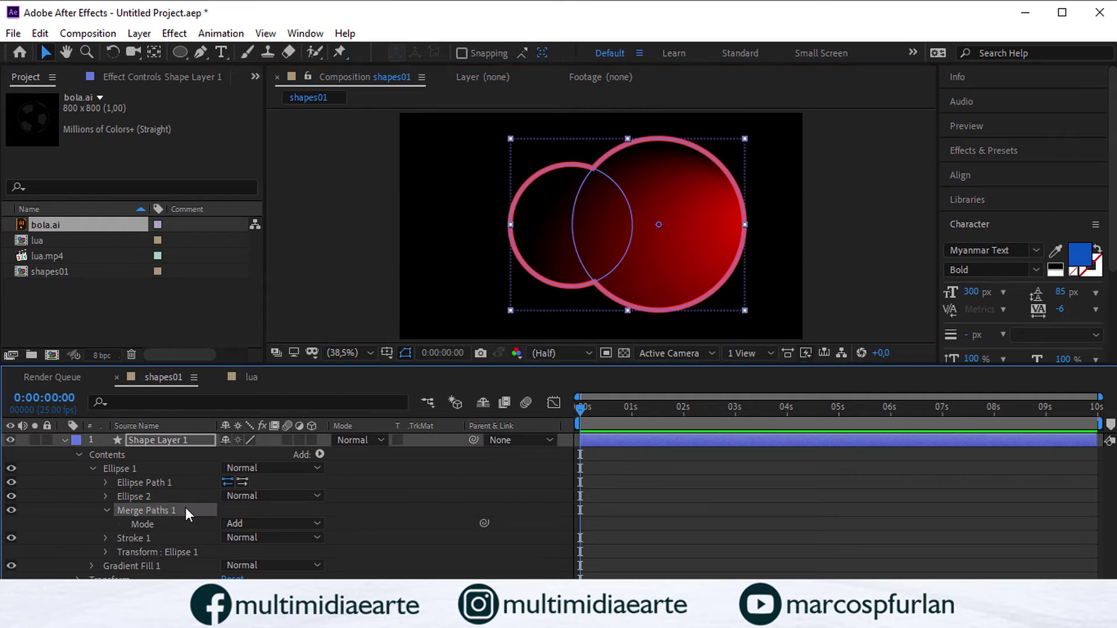
click(287, 525)
click(305, 436)
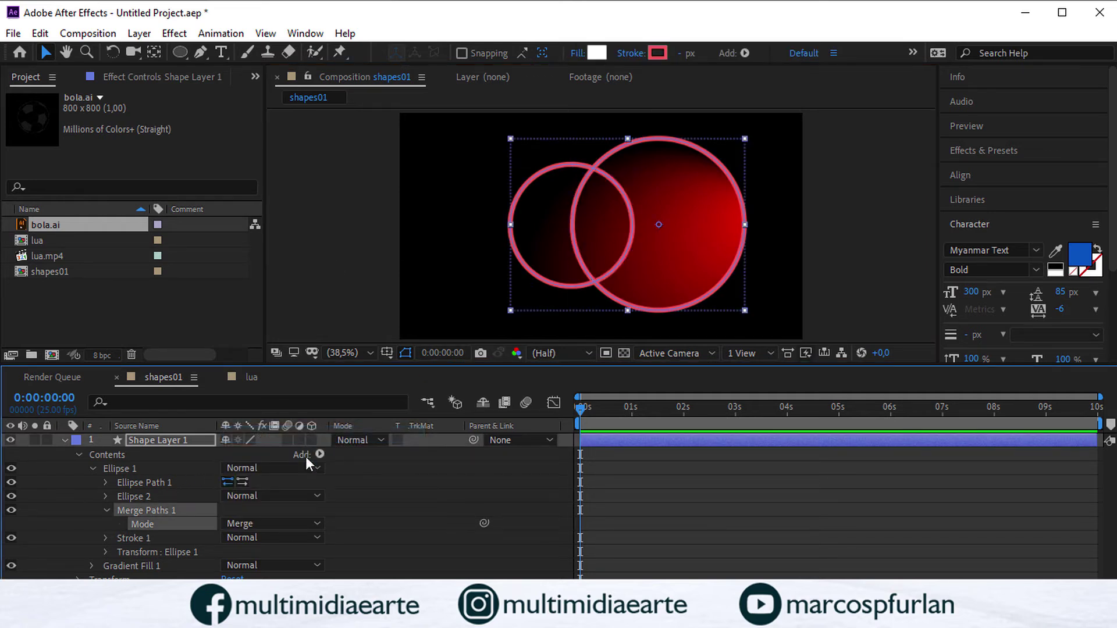
click(281, 522)
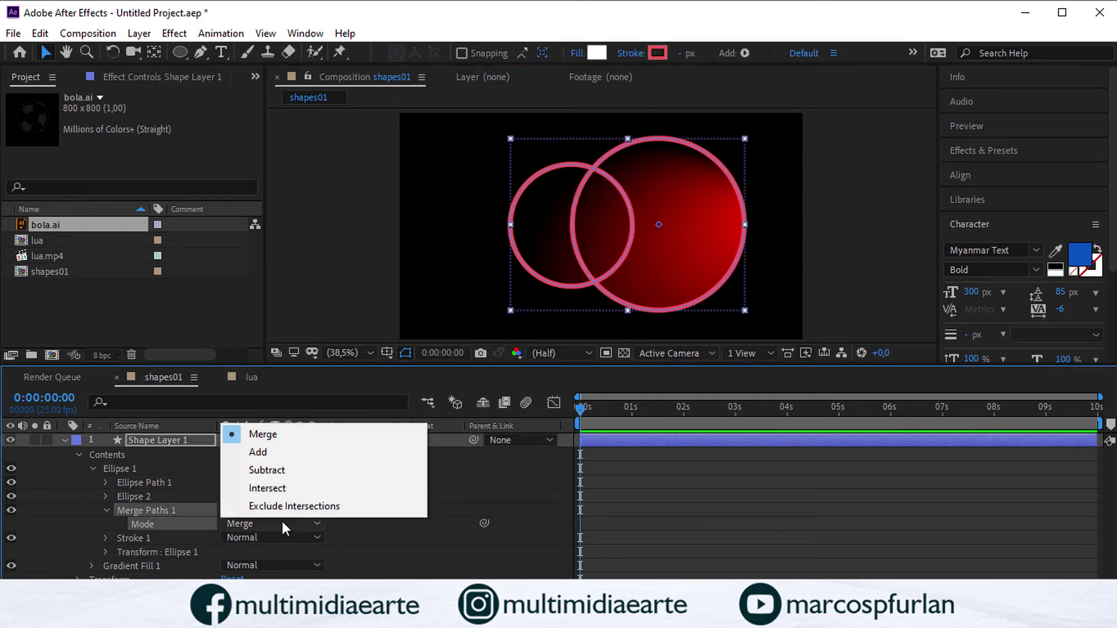
click(285, 468)
click(336, 257)
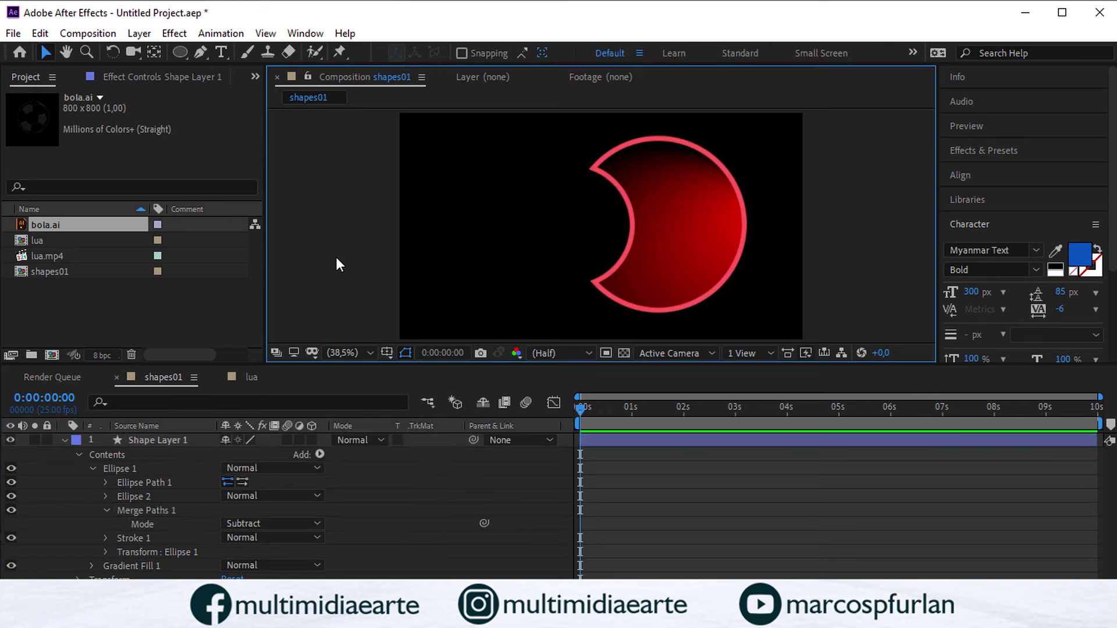
Step: Switch the Merge Paths mode to Intersect and then to Exclude Intersections, deselecting the layer to view each shape
click(281, 523)
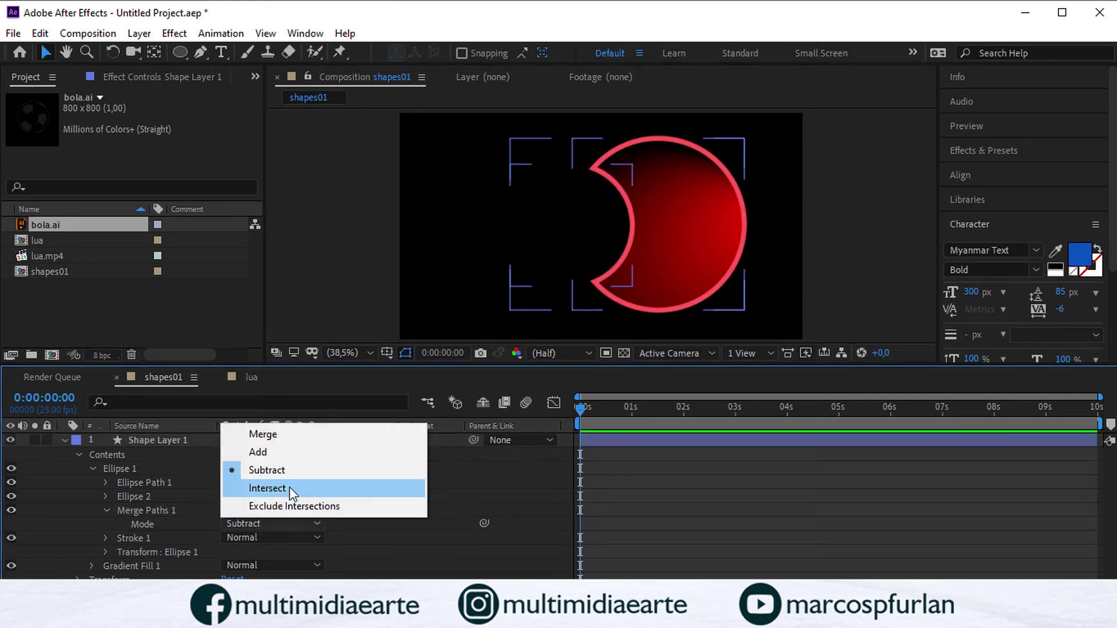
click(291, 488)
click(377, 239)
click(280, 524)
click(300, 438)
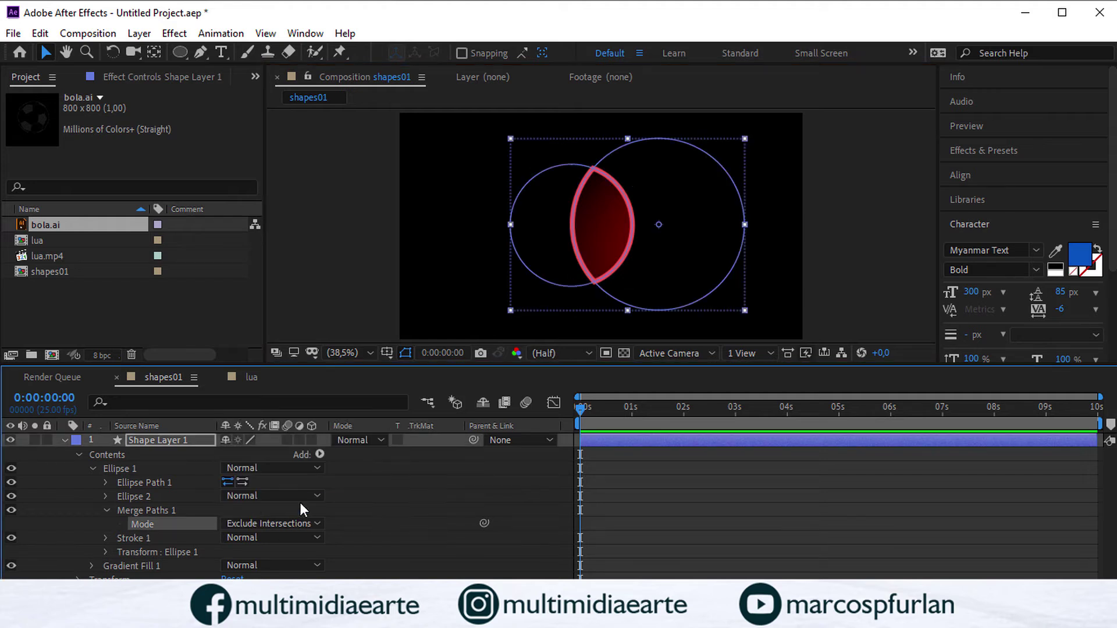
click(407, 228)
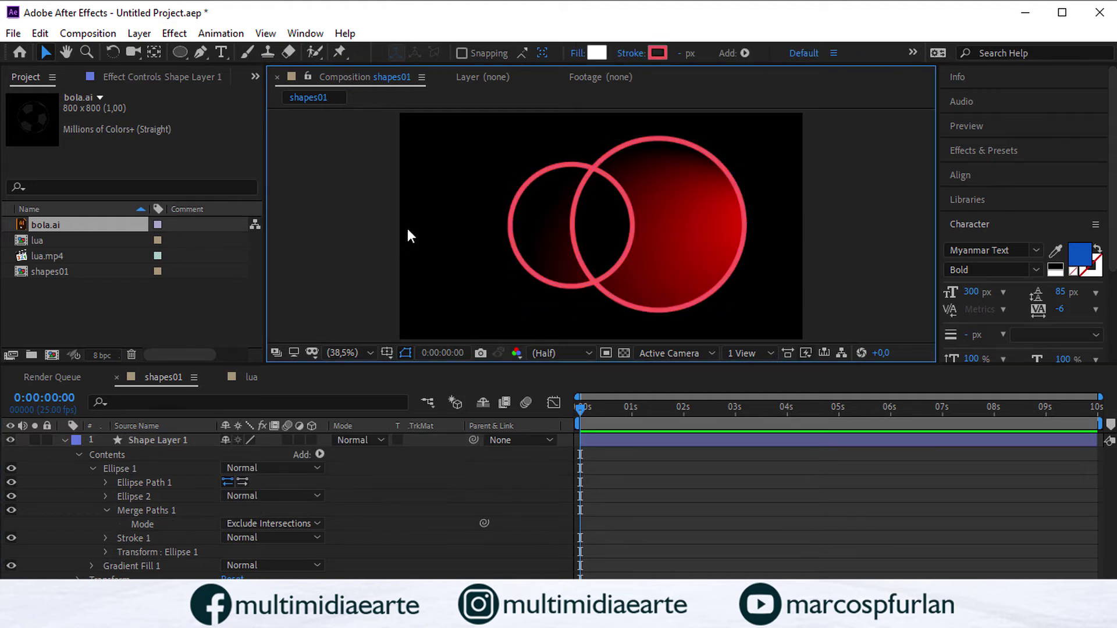
Step: Set the Merge Paths mode to Subtract and select the crescent shape in the composition view
click(311, 523)
click(289, 467)
click(610, 235)
click(662, 233)
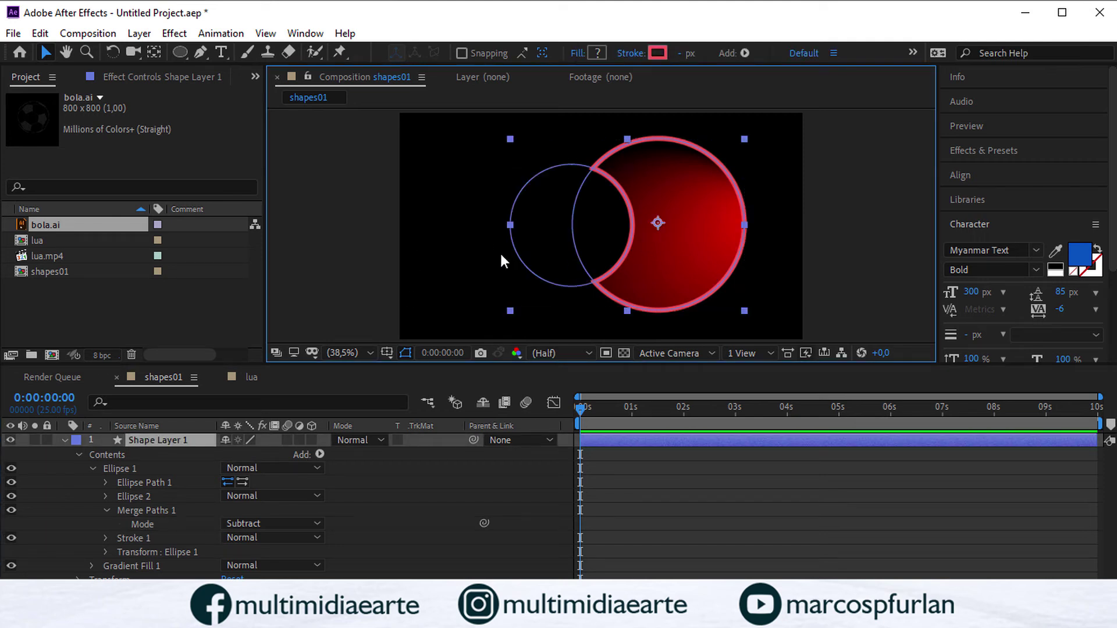
click(862, 271)
click(644, 262)
Step: Apply a Drop Shadow layer style to Shape Layer 1 and bring its Layer Styles properties into view
click(171, 441)
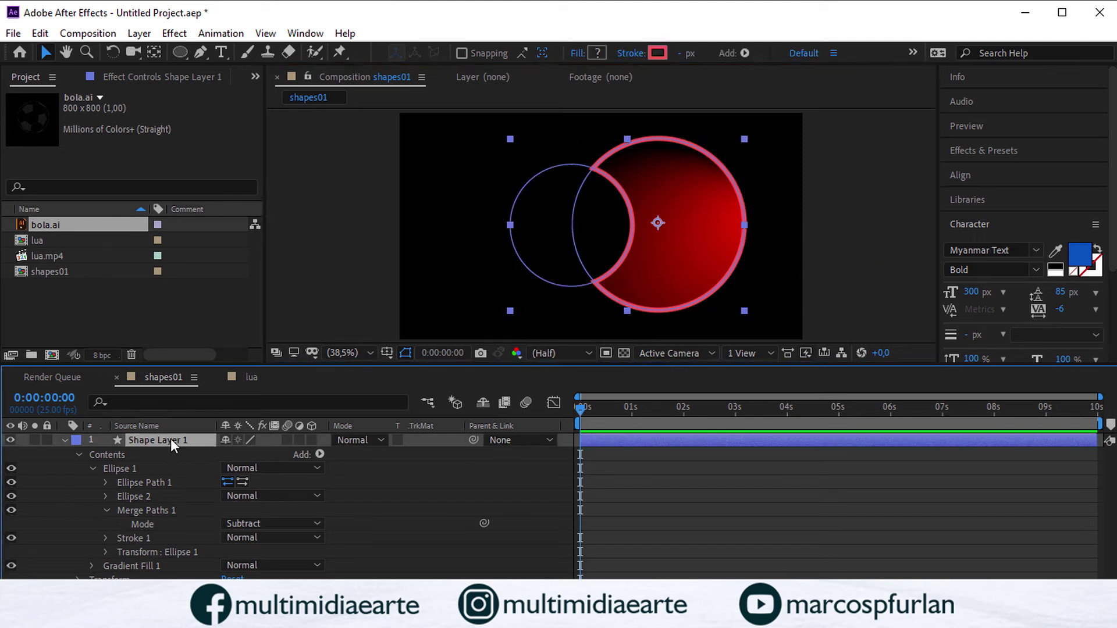
click(145, 38)
mouse_move(192, 446)
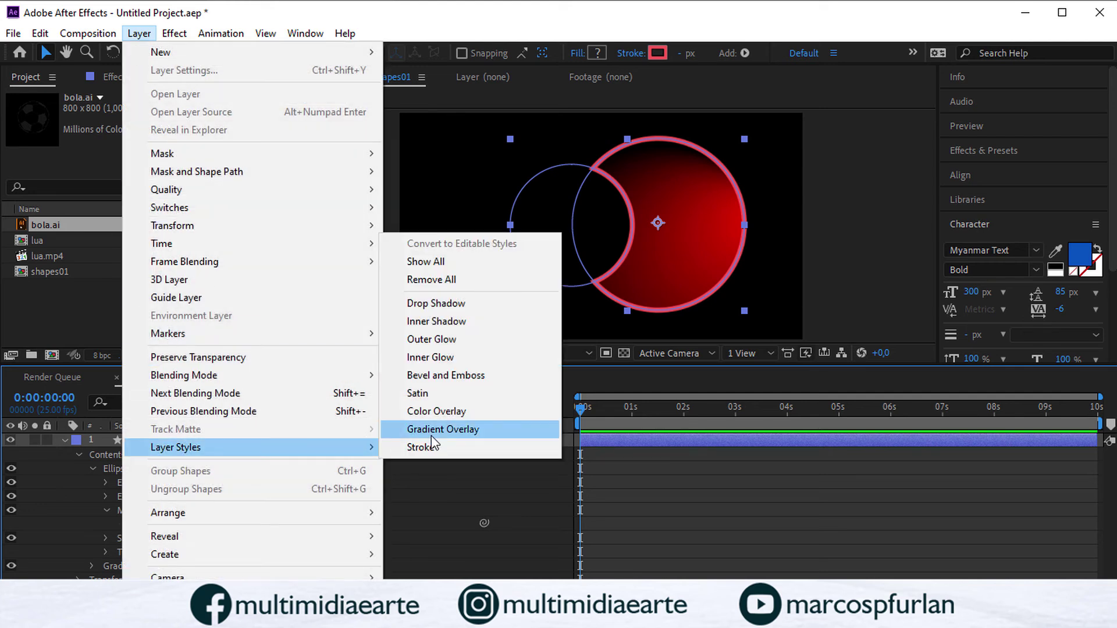
click(473, 305)
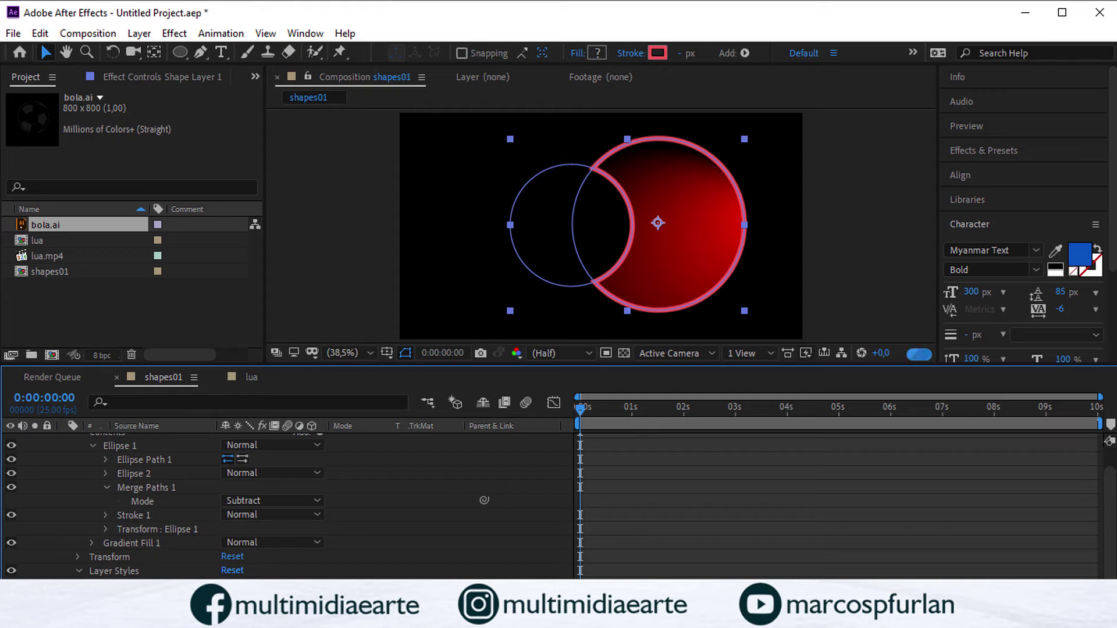
scroll(240, 516, down, 2)
scroll(240, 516, down, 1)
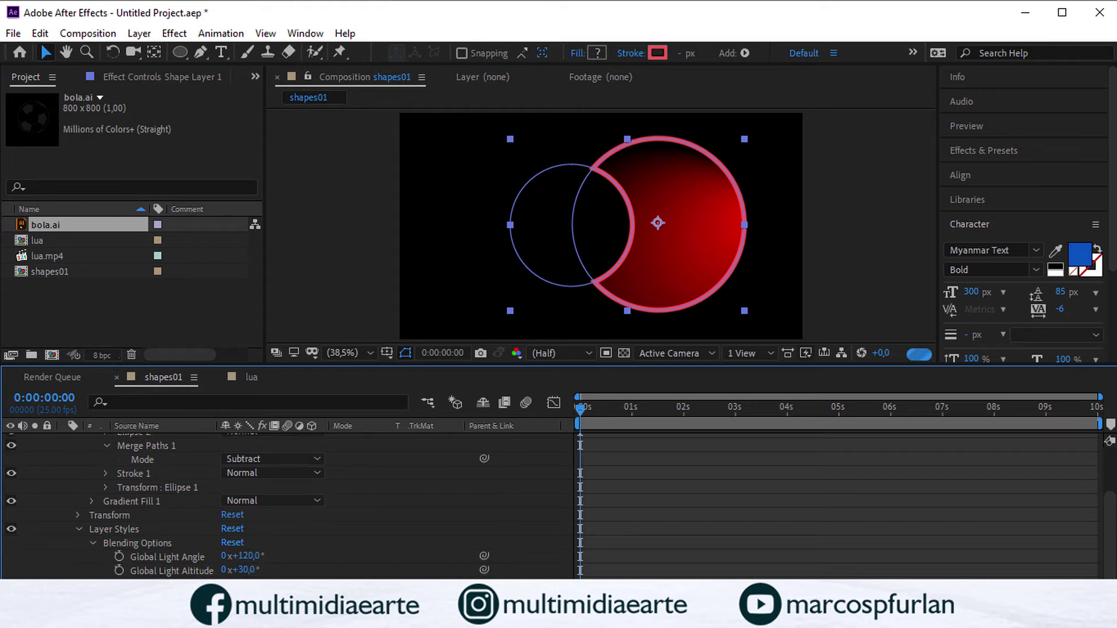
click(130, 532)
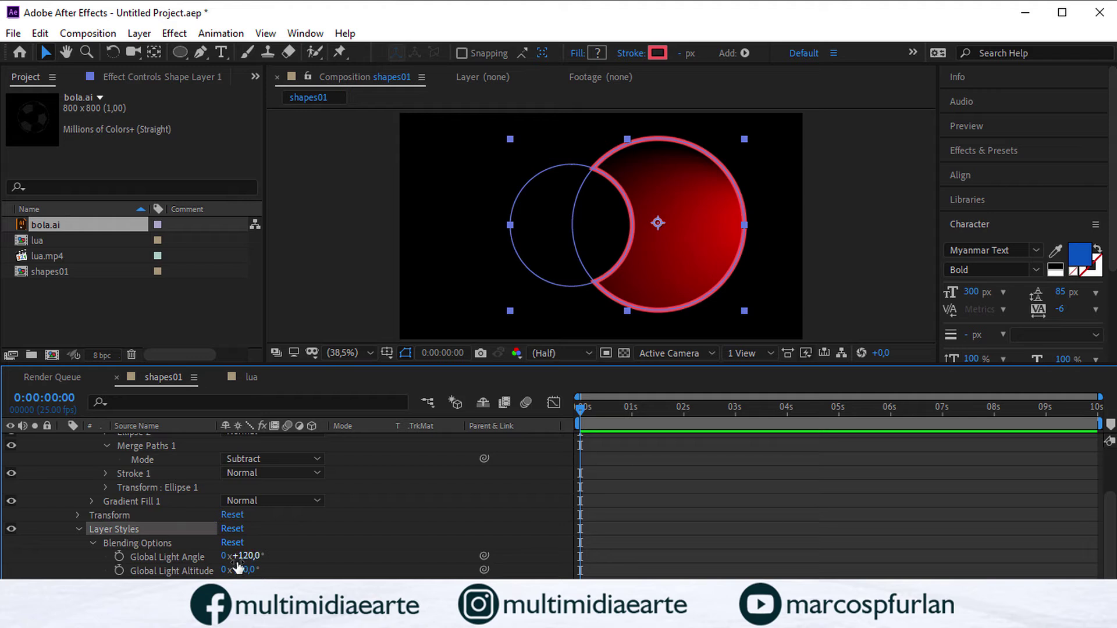
Step: Enlarge the timeline area to show all Drop Shadow properties and set the shadow color to white
drag(971, 363, 946, 201)
click(92, 499)
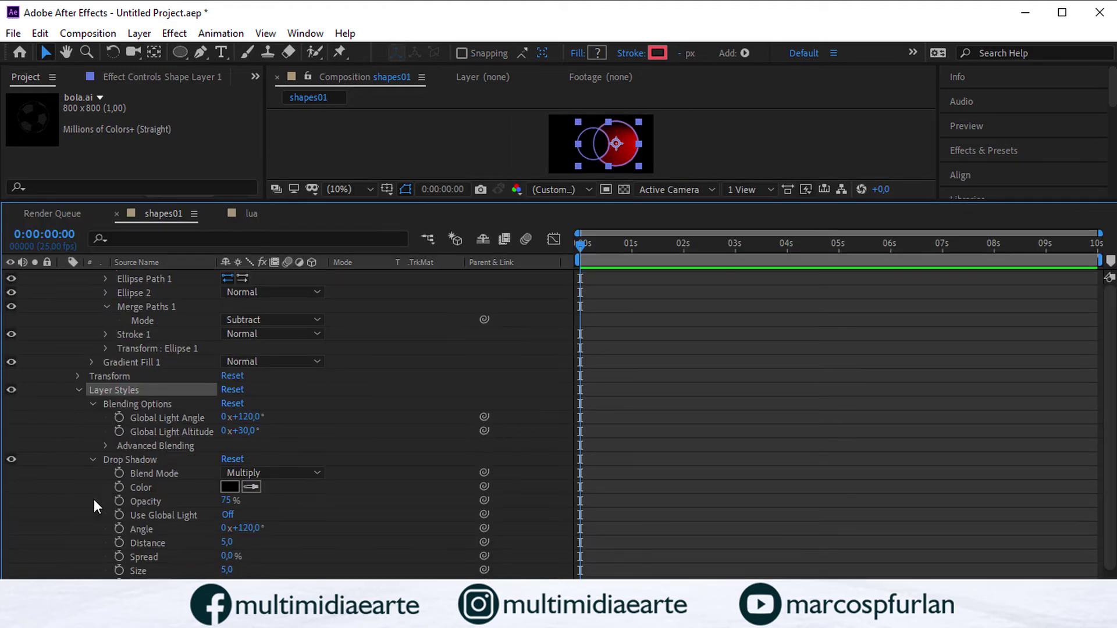
click(230, 487)
drag(740, 199, 715, 173)
click(1061, 181)
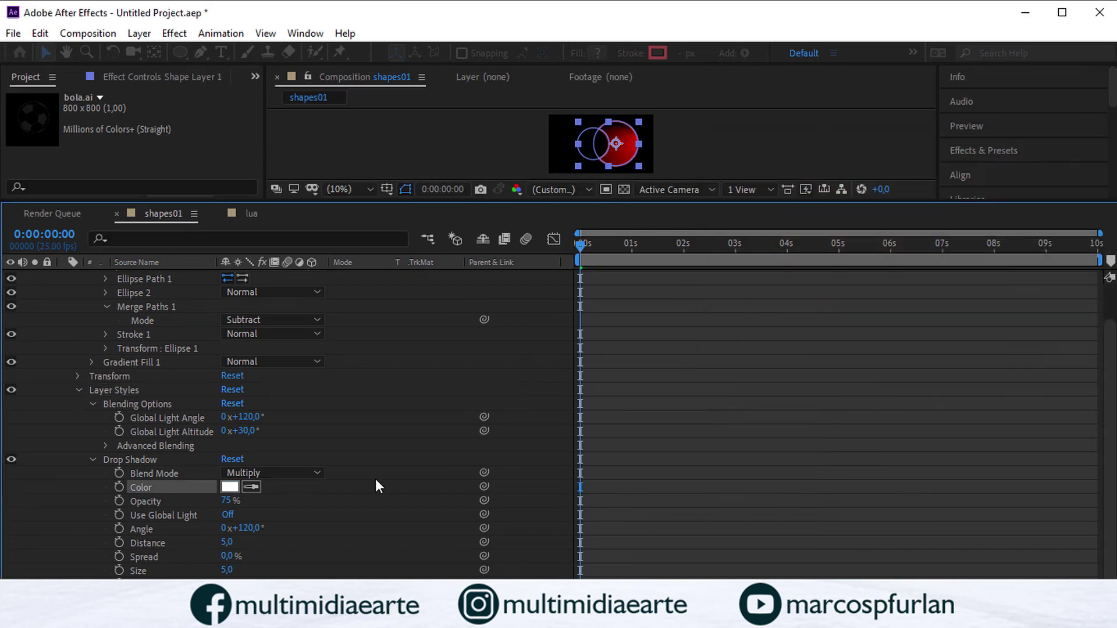
Step: Try the Screen blend mode on the drop shadow, set it to Normal, and raise the shadow's opacity to 100%
click(268, 474)
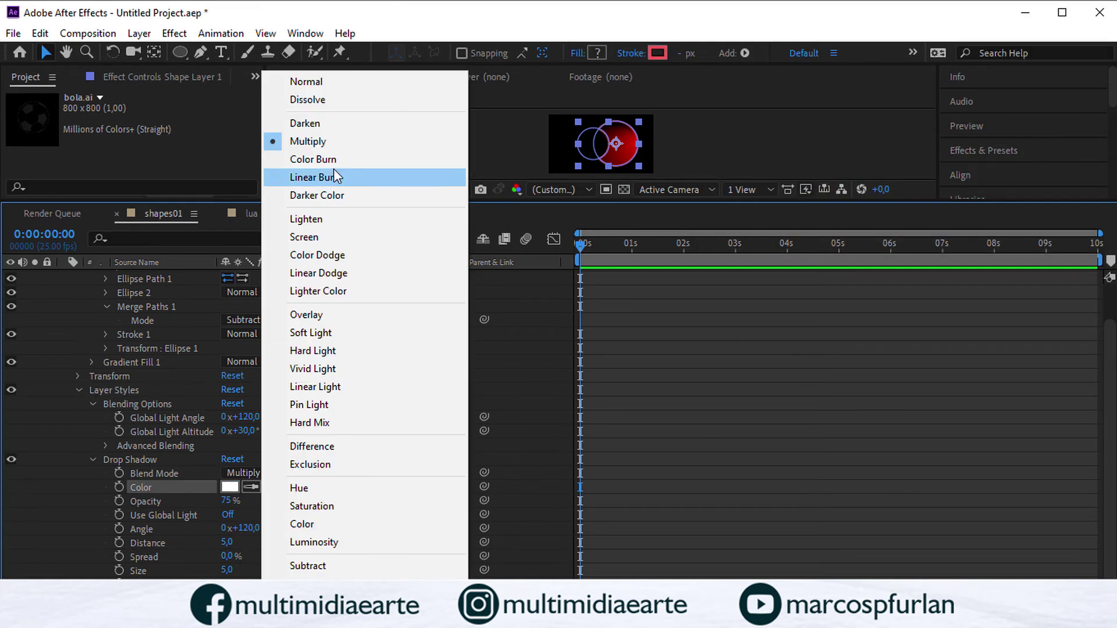
click(320, 236)
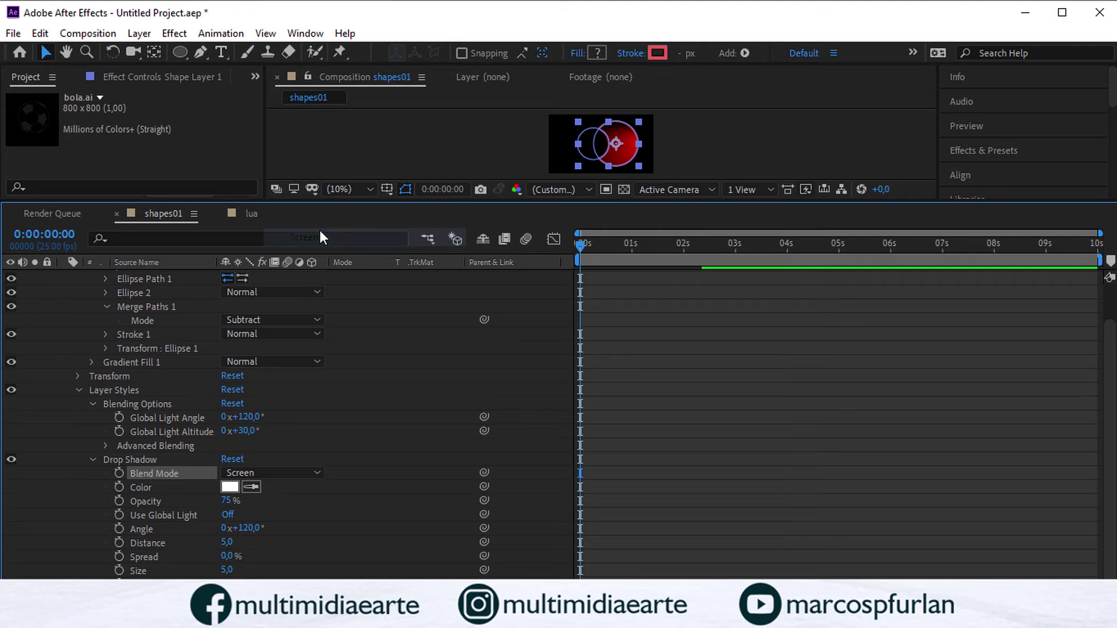
click(284, 473)
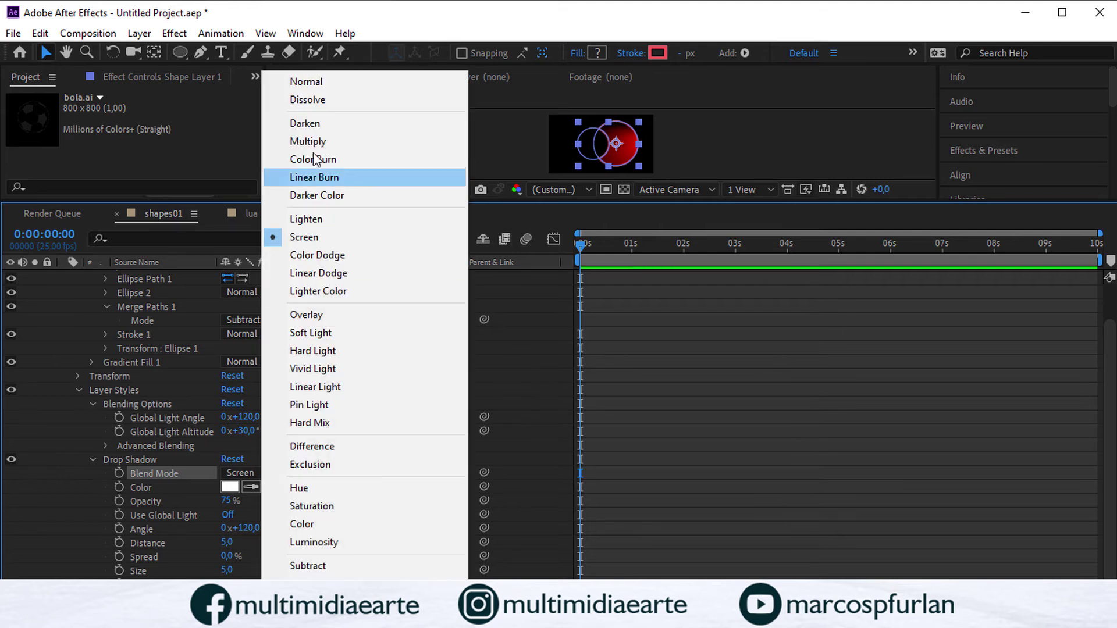
click(322, 85)
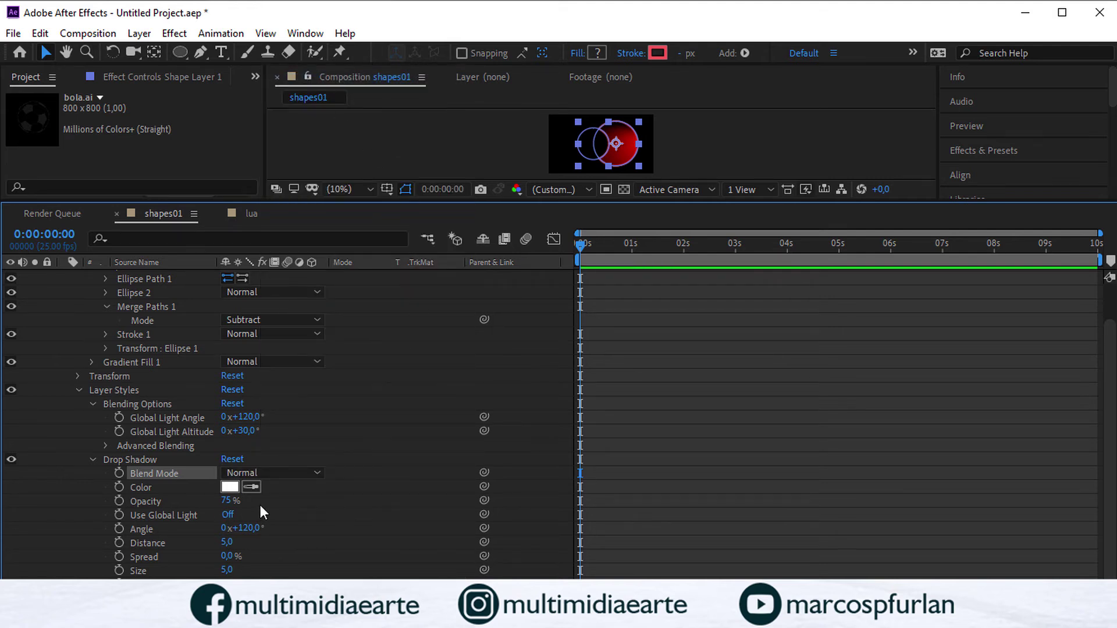
drag(228, 504, 273, 504)
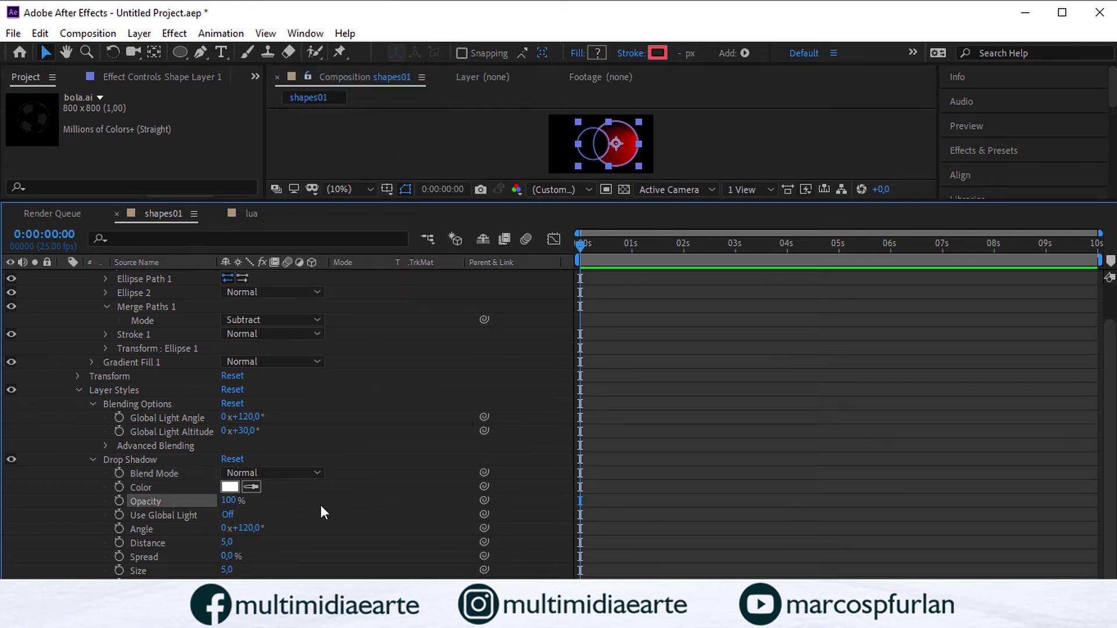
Step: Increase the drop shadow's offset so it extends beyond the crescent, and enlarge the composition view to inspect it
click(228, 515)
mouse_move(249, 528)
mouse_down()
mouse_move(237, 542)
mouse_move(253, 541)
mouse_up()
drag(574, 201, 552, 417)
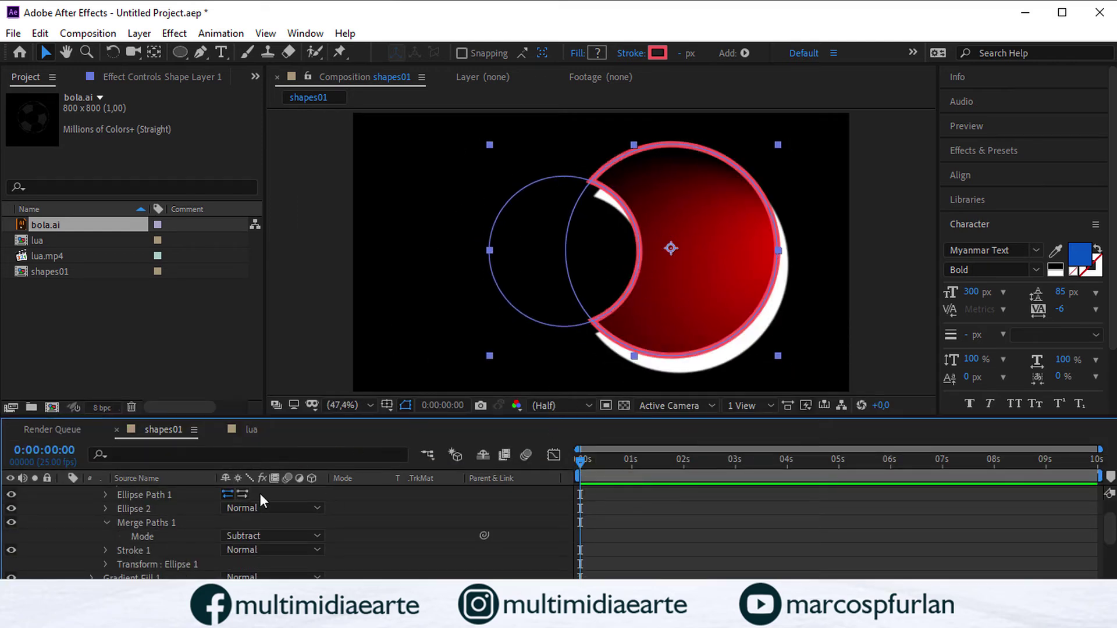
Step: Try the Intersect mode on Merge Paths with the shadow applied, and set the mode to Exclude Intersections
click(307, 541)
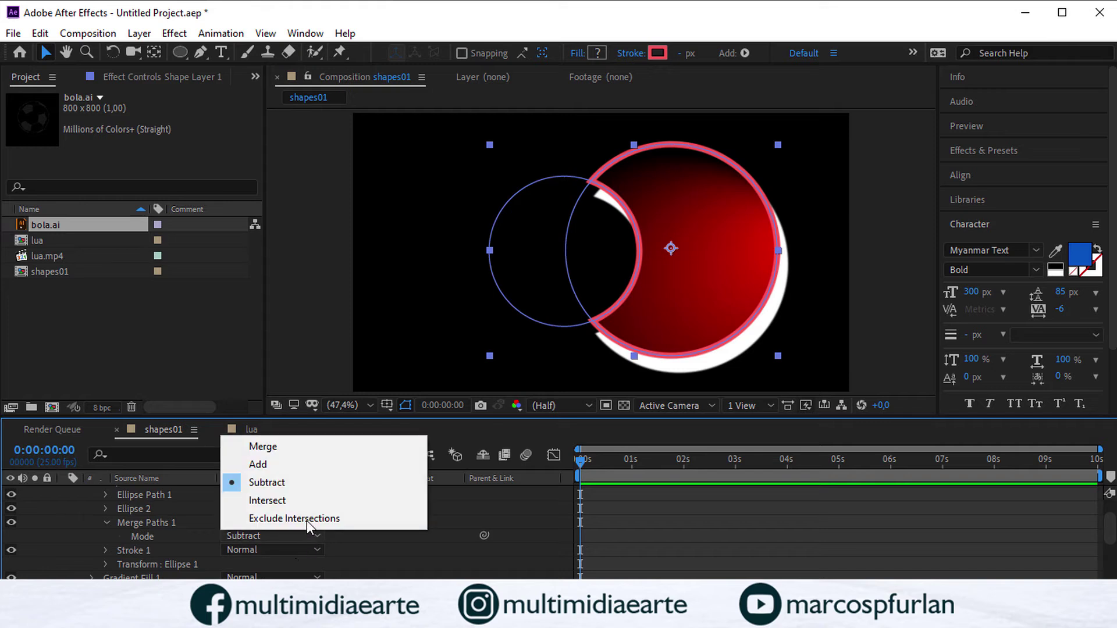
click(302, 501)
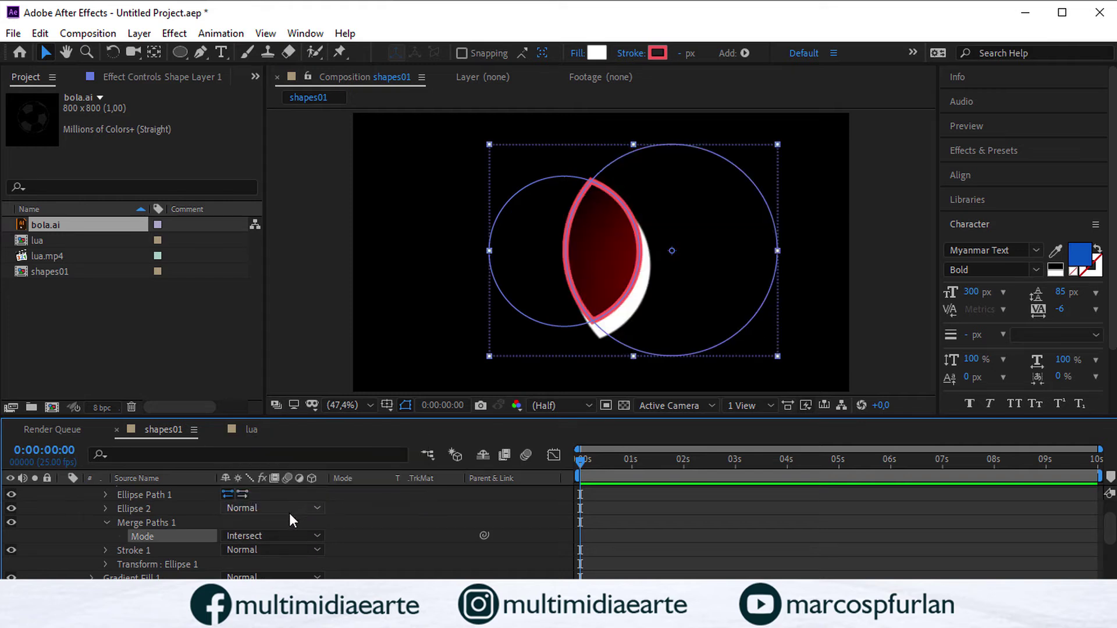
click(288, 535)
click(295, 518)
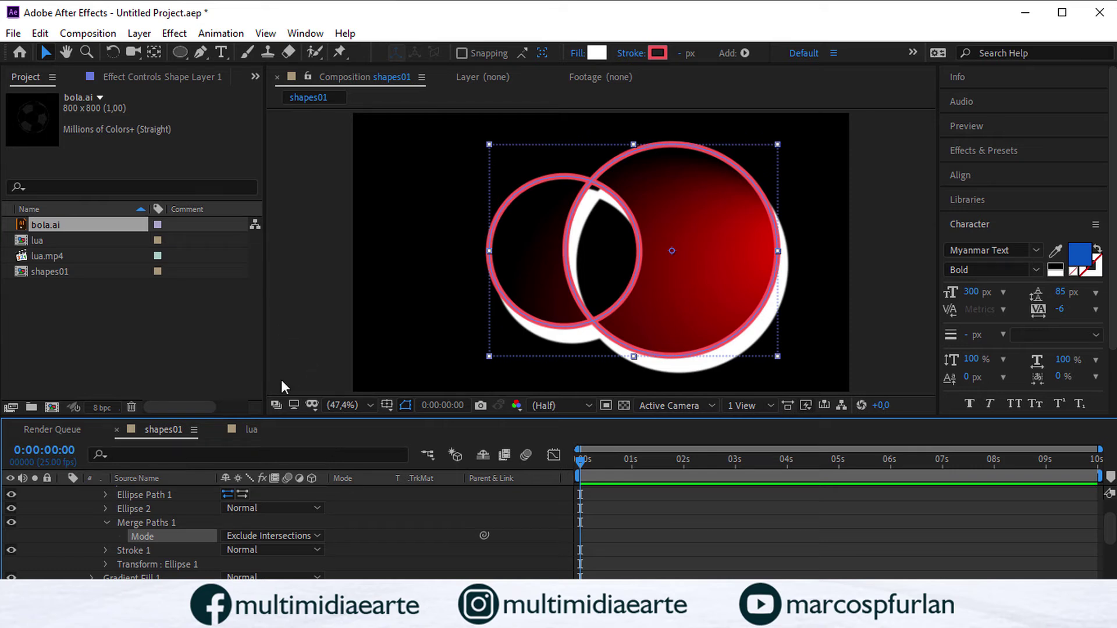
Step: Select Shape Layer 1 in the timeline
scroll(329, 496, up, 3)
click(198, 493)
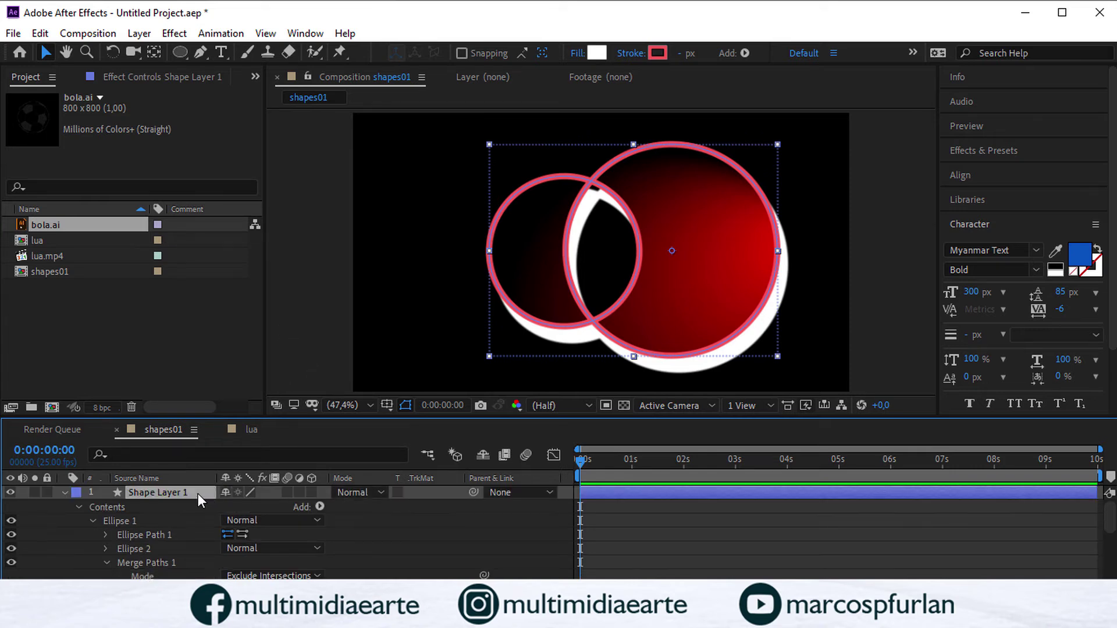
Step: Delete the overlapping-circles shape layer and draw a wide ellipse in the middle of the composition
key(Delete)
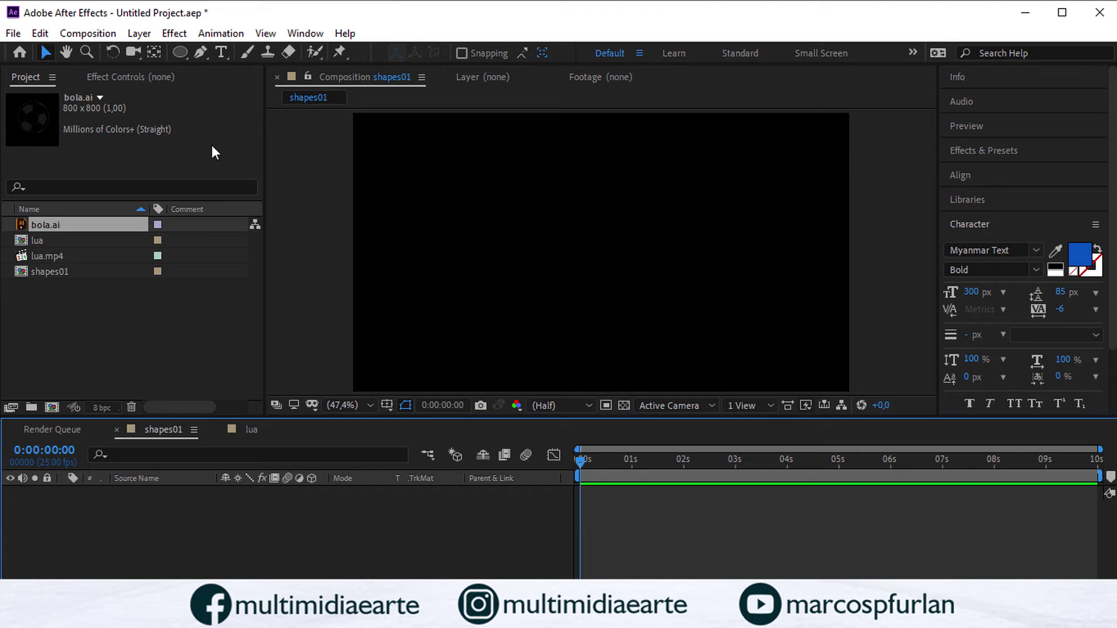
click(181, 52)
drag(461, 171, 727, 334)
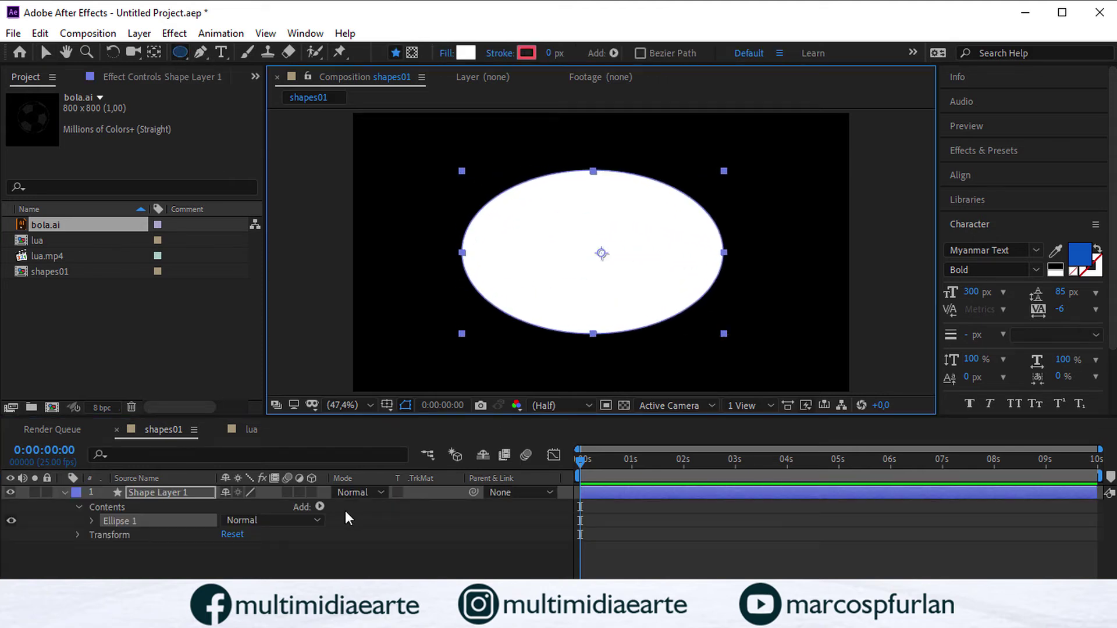
Step: Change the fill colour of the ellipse to red
click(473, 59)
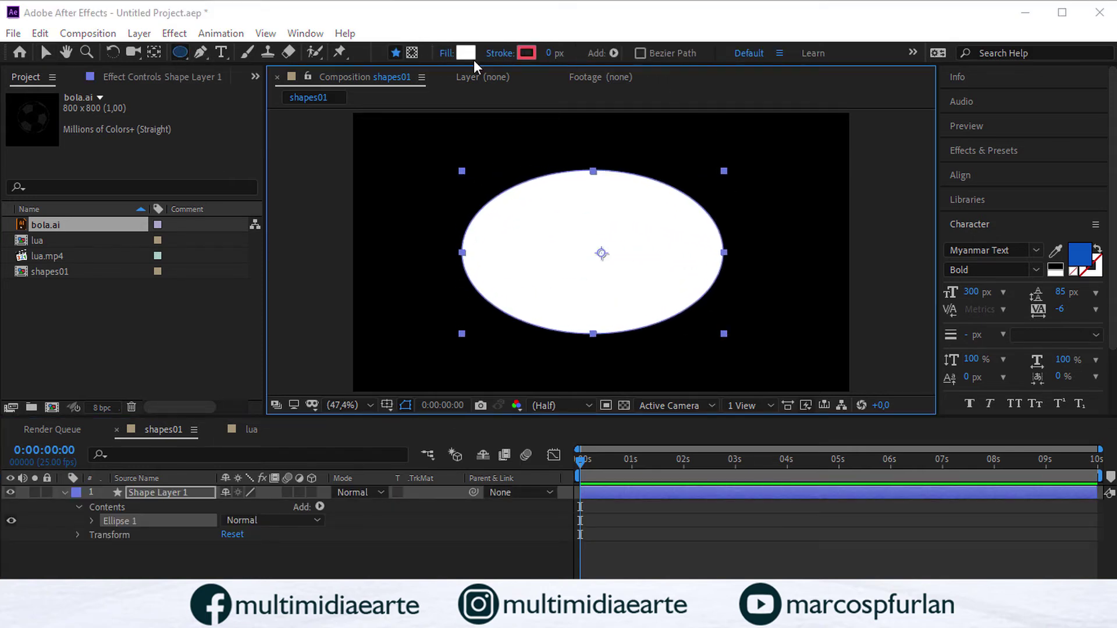
drag(900, 205, 923, 175)
click(1060, 177)
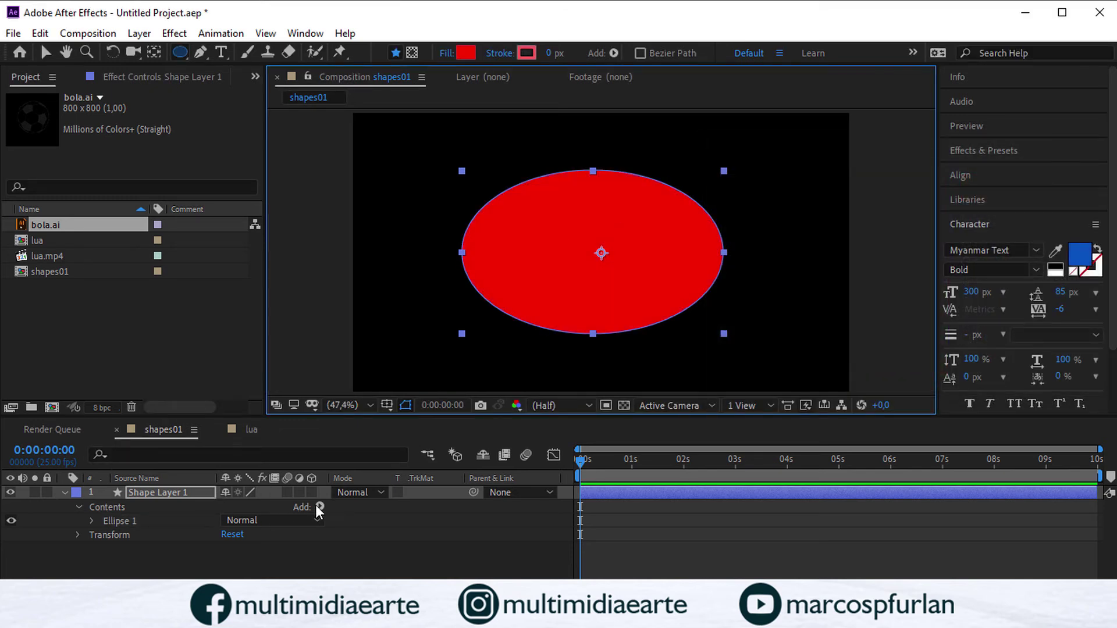
Step: Add a second stroke to Ellipse 1 and set the Stroke 1 width to 26
click(117, 520)
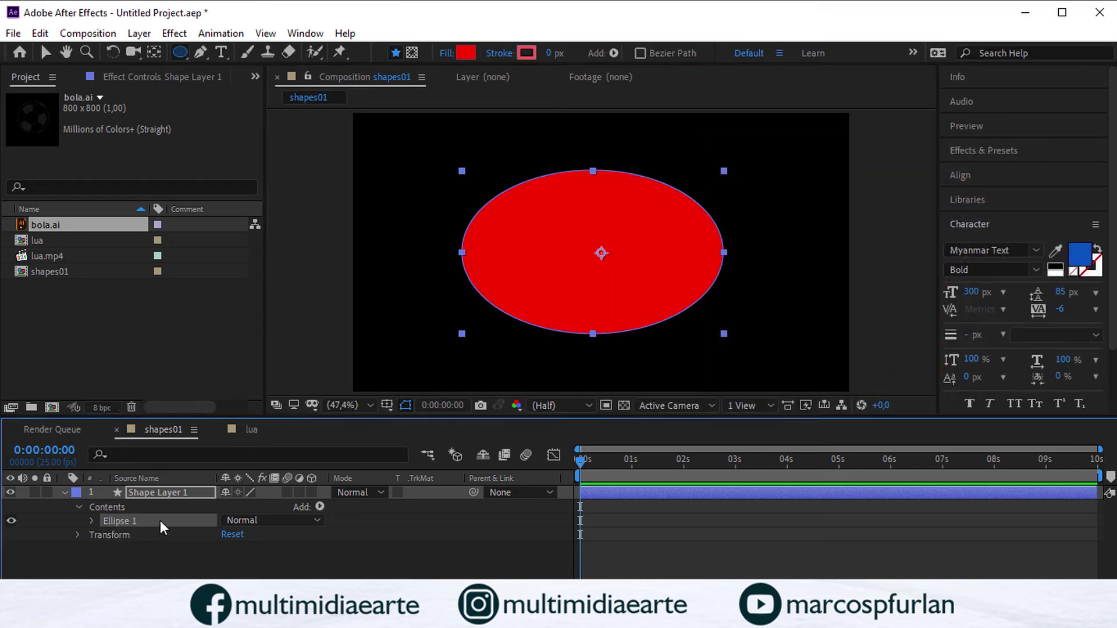
click(320, 507)
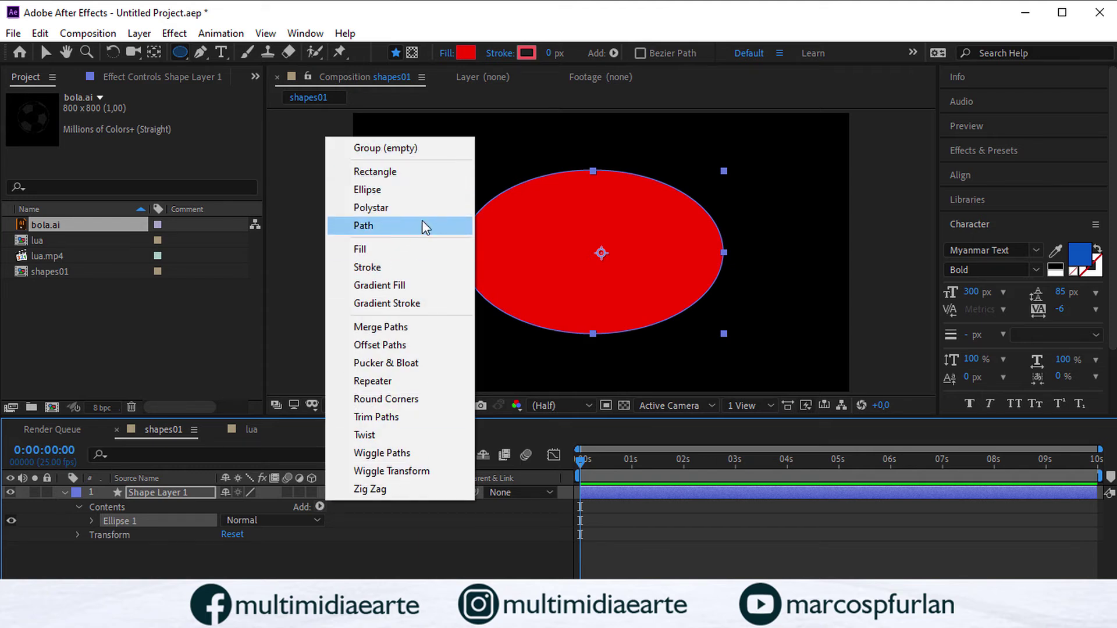
click(372, 267)
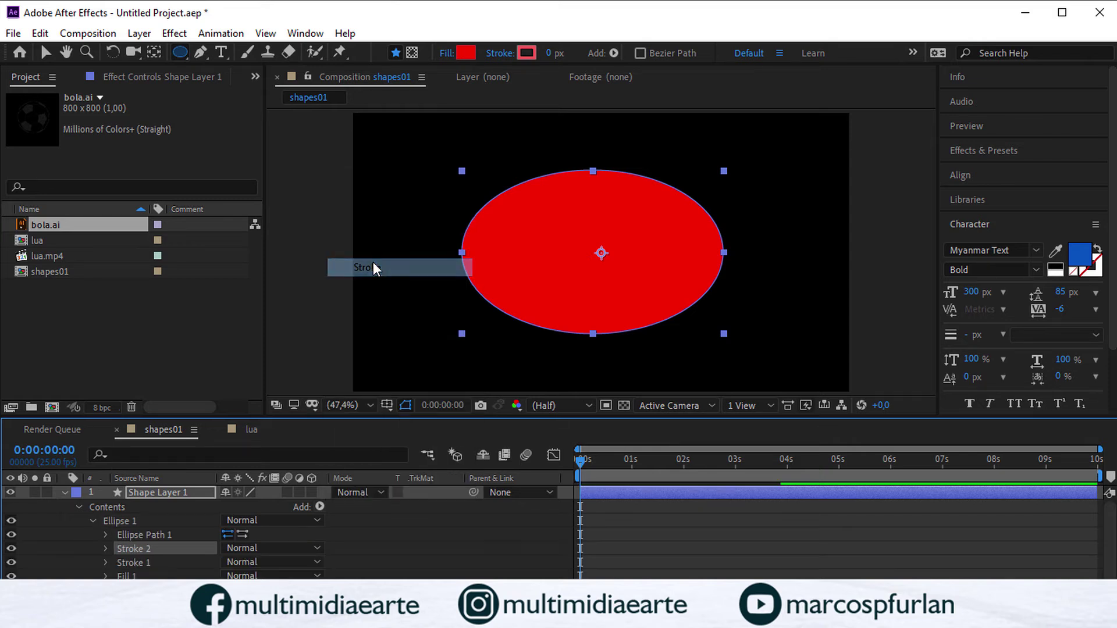
click(175, 560)
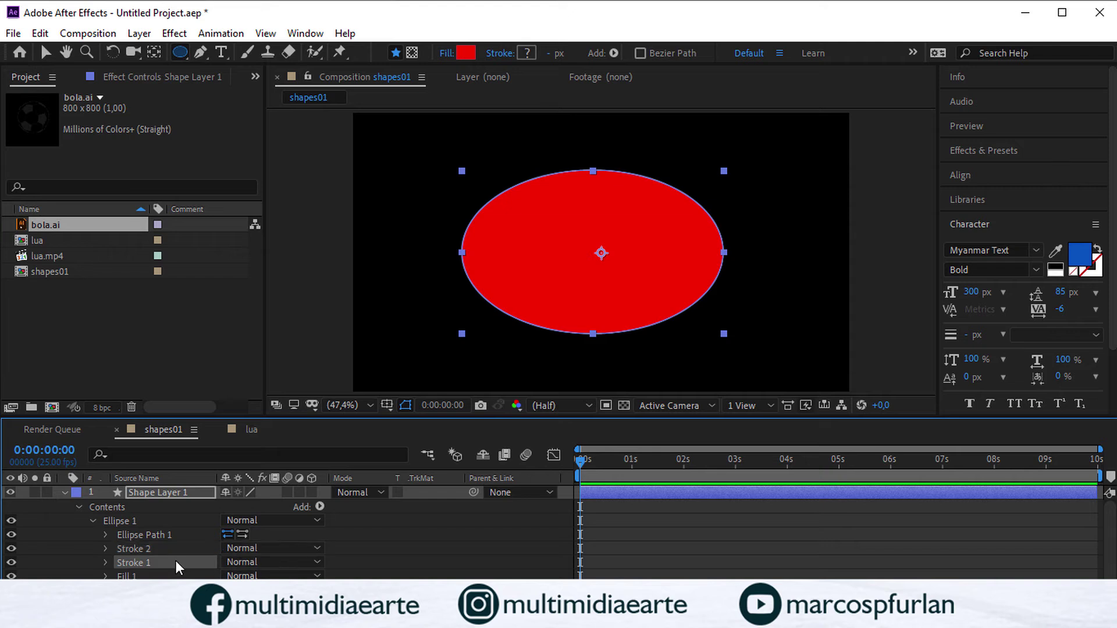
click(105, 562)
drag(228, 549, 246, 549)
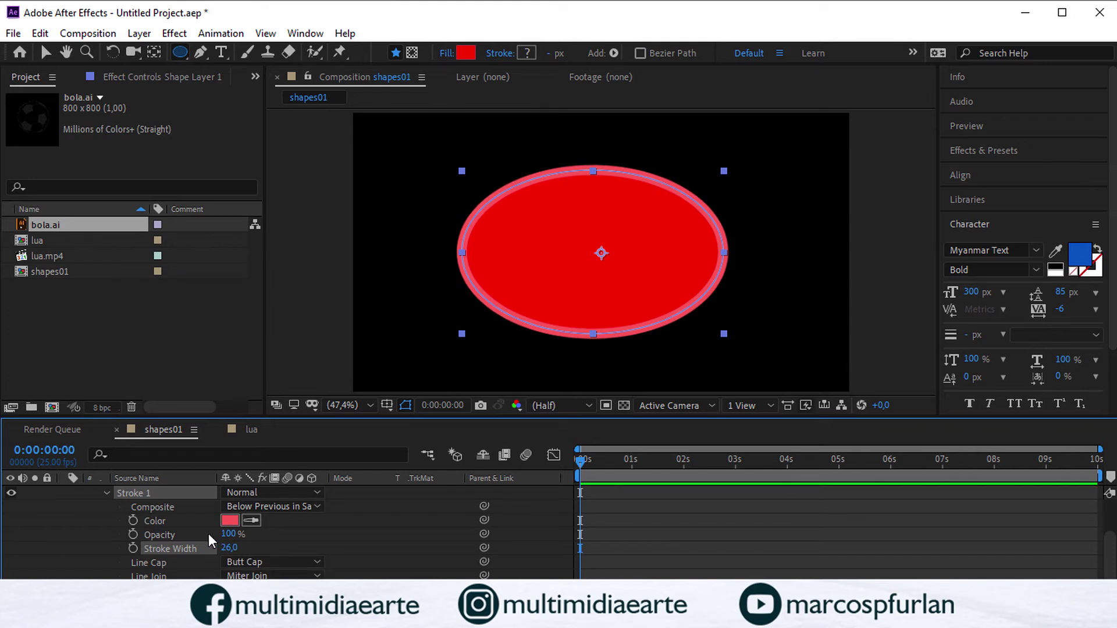
Step: Set the width of the white Stroke 2 to 9 and check the double outline on the ellipse
scroll(205, 534, up, 3)
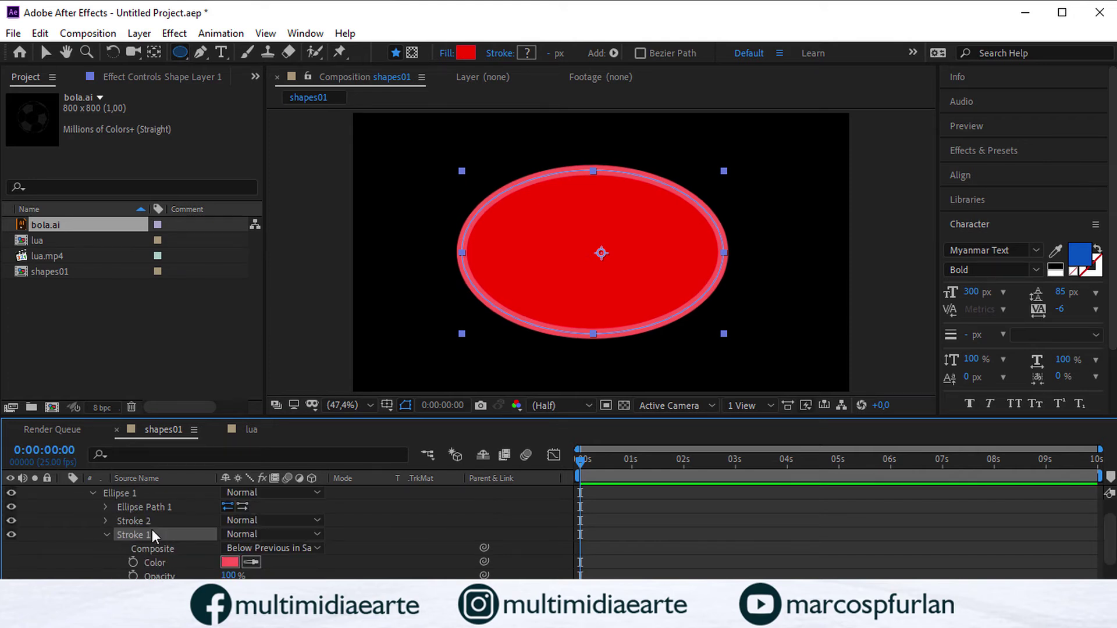
click(105, 521)
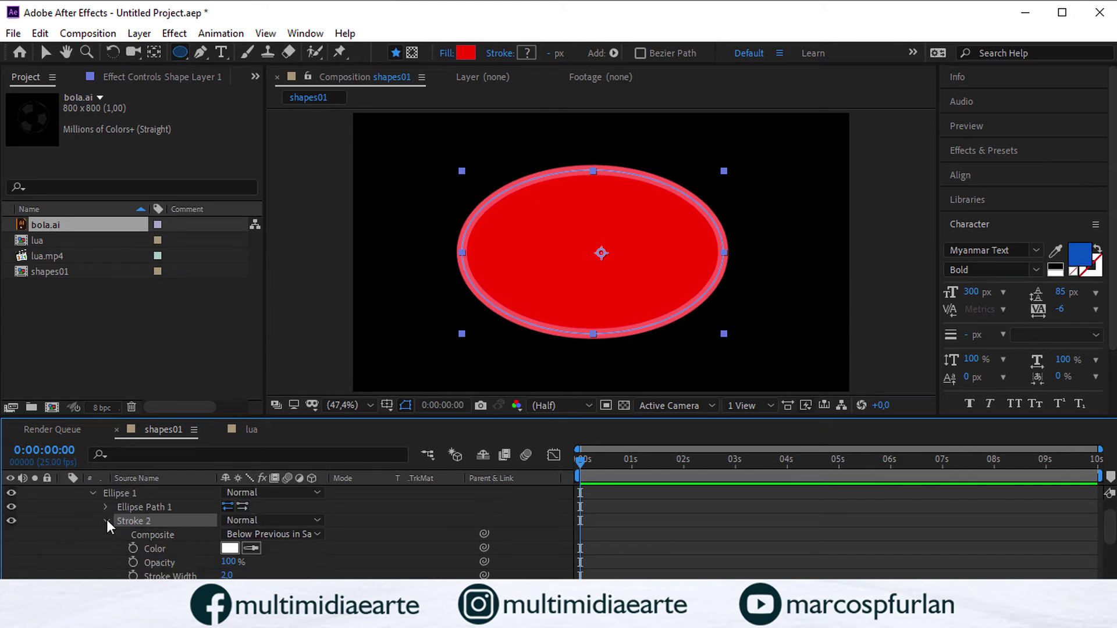
scroll(107, 519, down, 2)
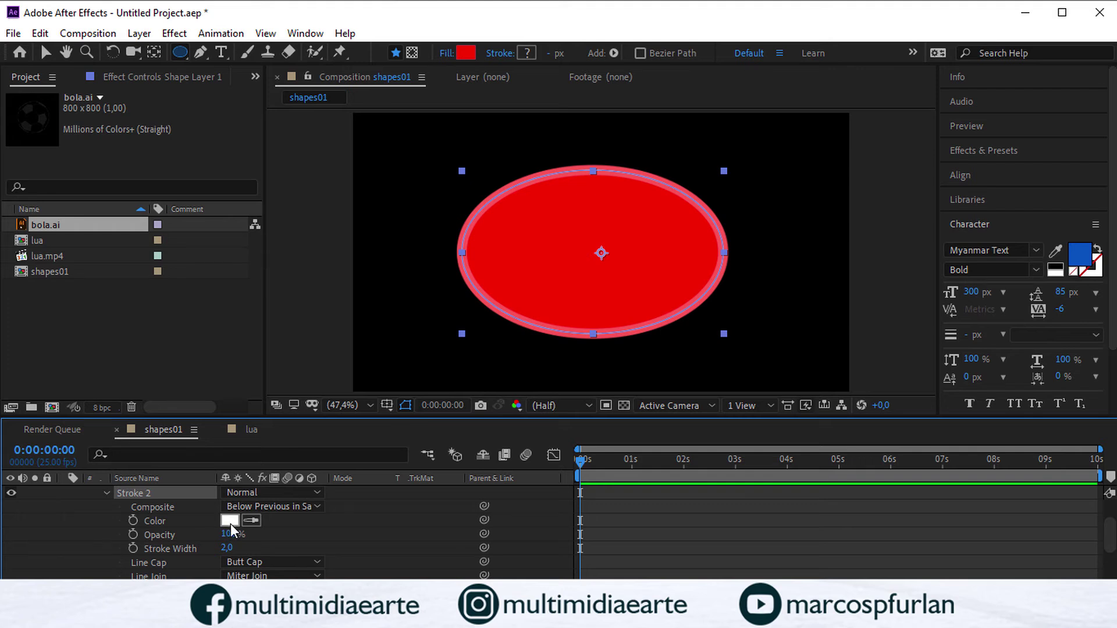
drag(227, 547, 231, 547)
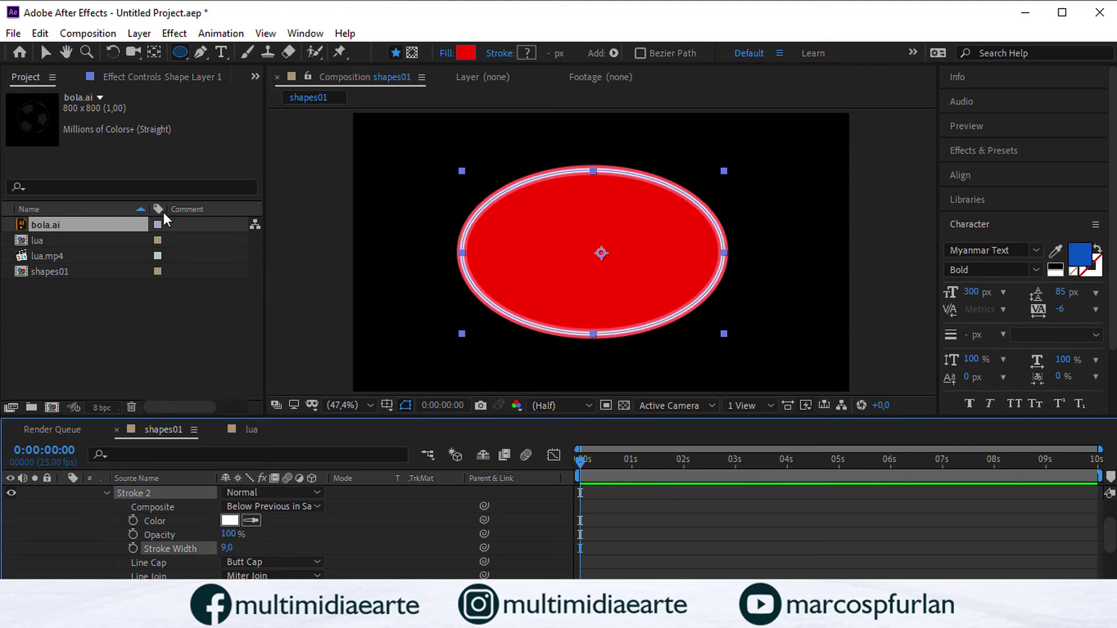
click(46, 52)
click(294, 152)
click(553, 322)
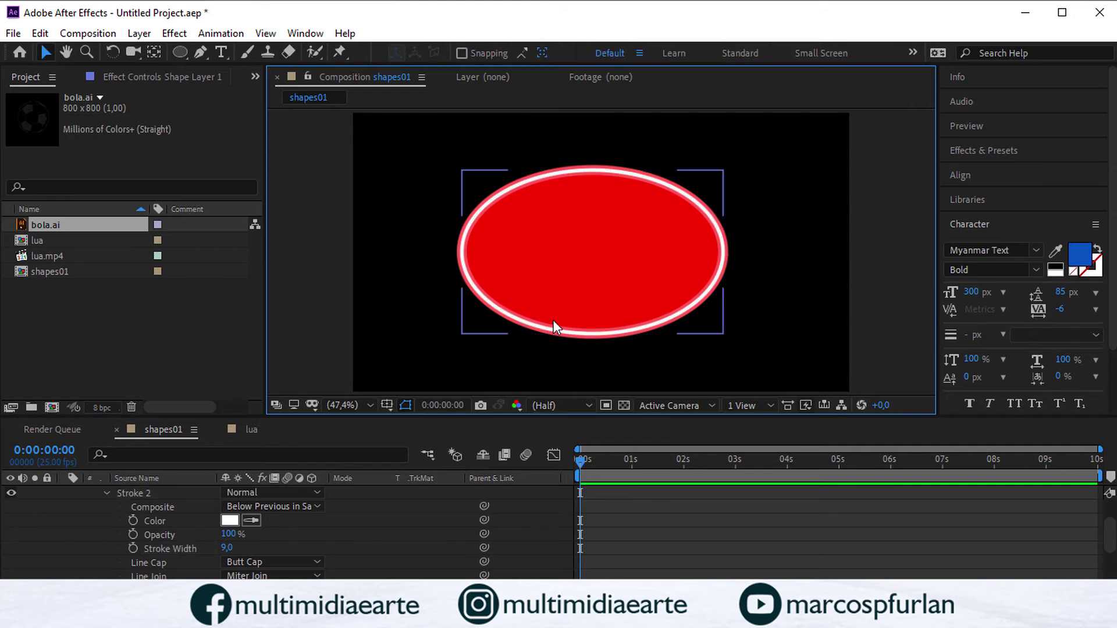
click(626, 334)
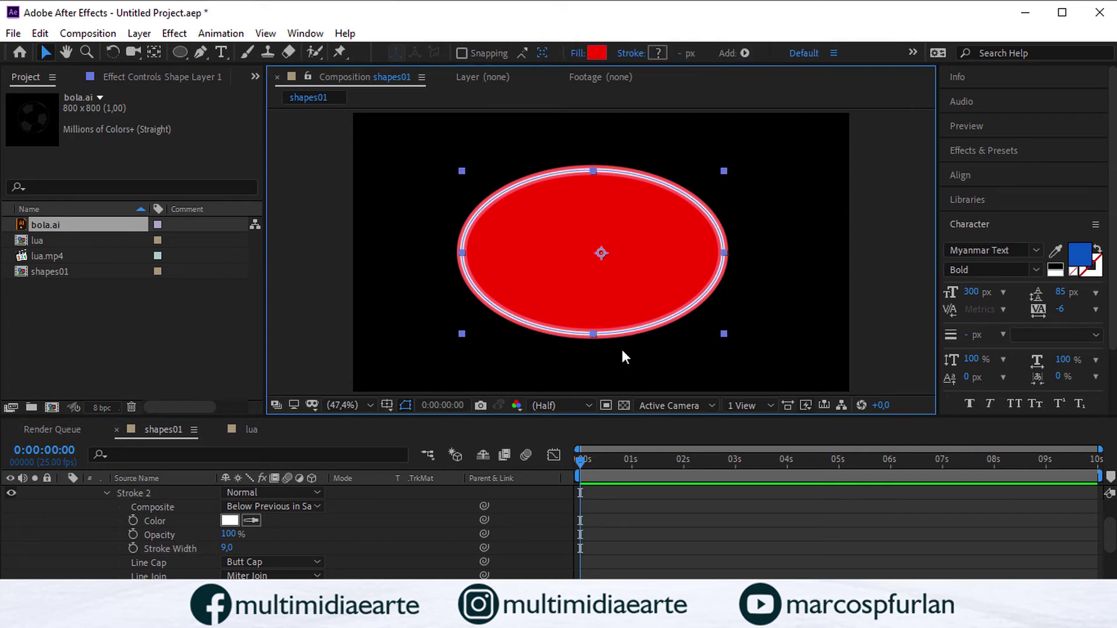
Step: Try Offset Paths on the shape layer with an amount of 52, then delete the modifier
scroll(251, 527, up, 3)
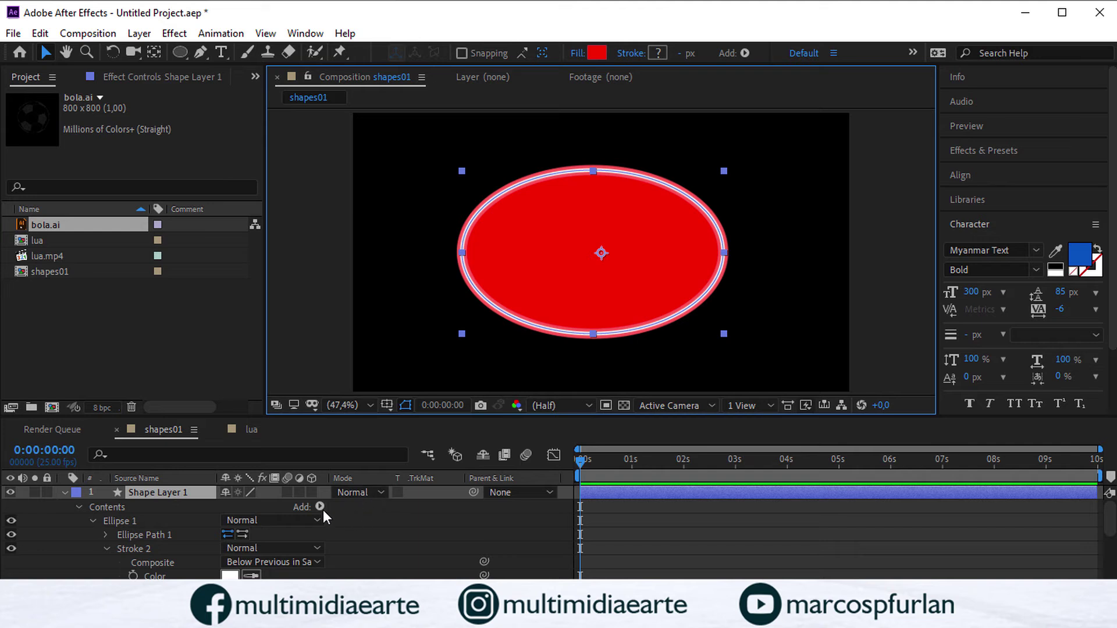
click(321, 508)
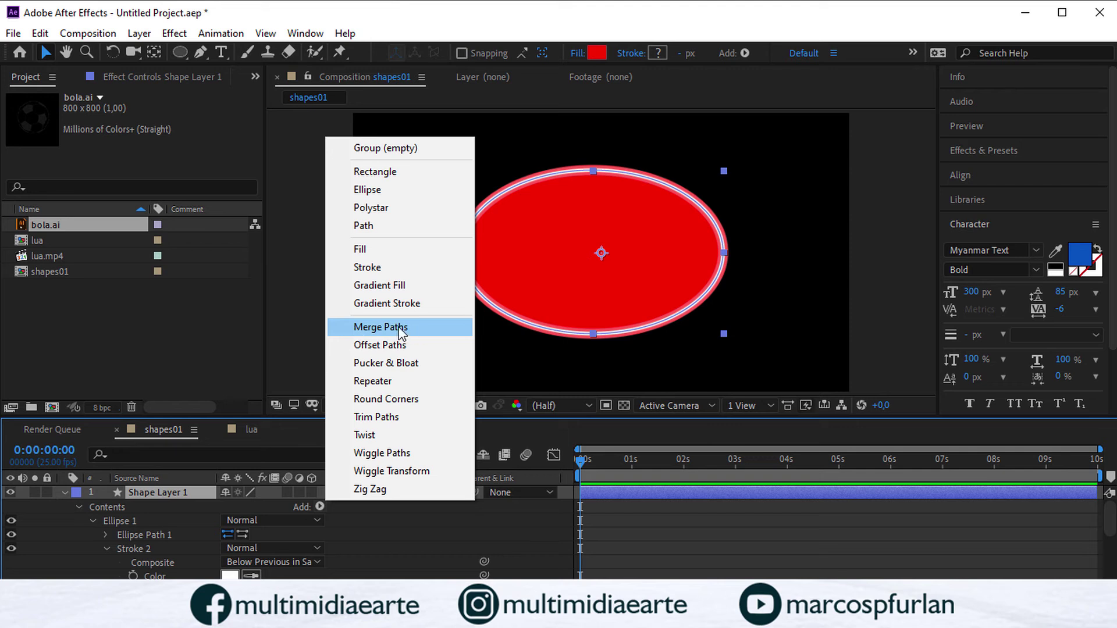
click(370, 345)
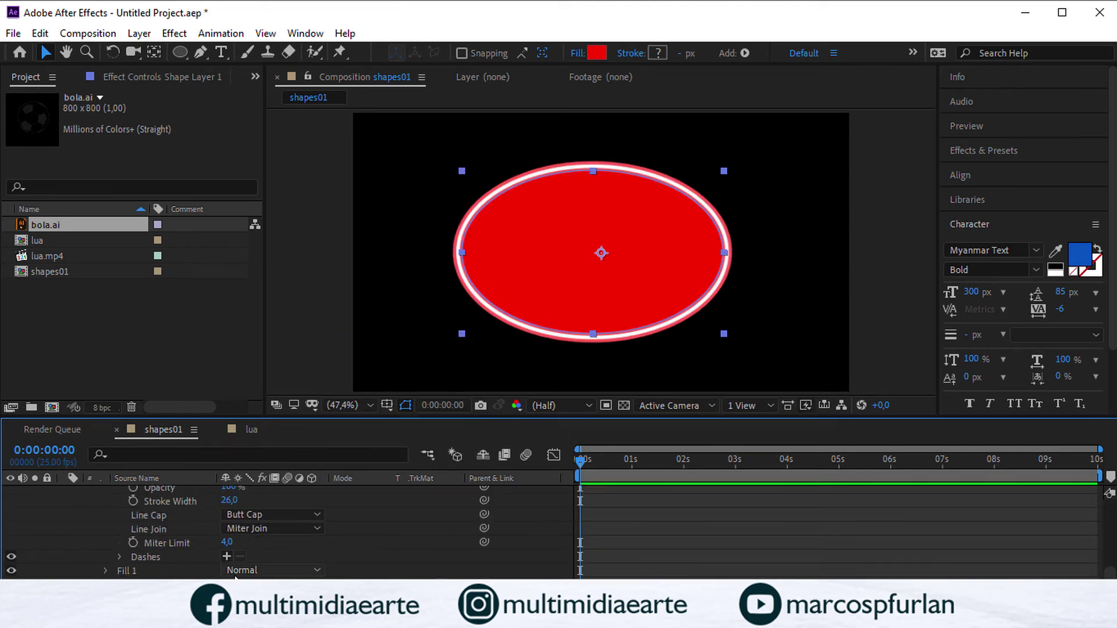
scroll(200, 532, down, 1)
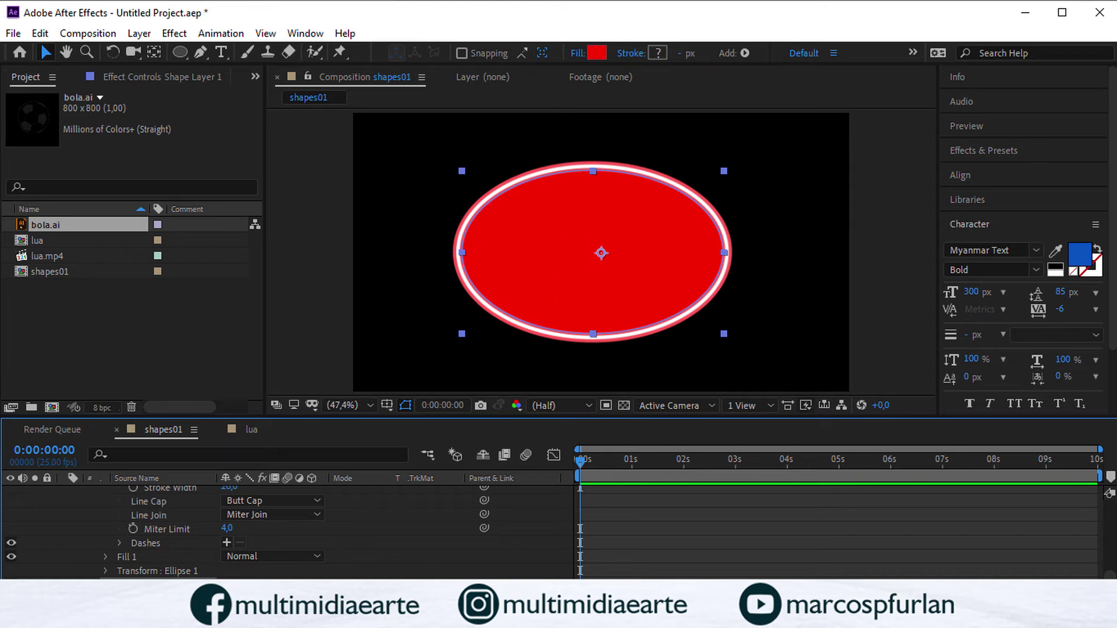
scroll(235, 527, down, 3)
mouse_move(250, 554)
mouse_down()
mouse_move(288, 556)
mouse_move(193, 562)
mouse_move(373, 562)
mouse_move(271, 562)
mouse_up()
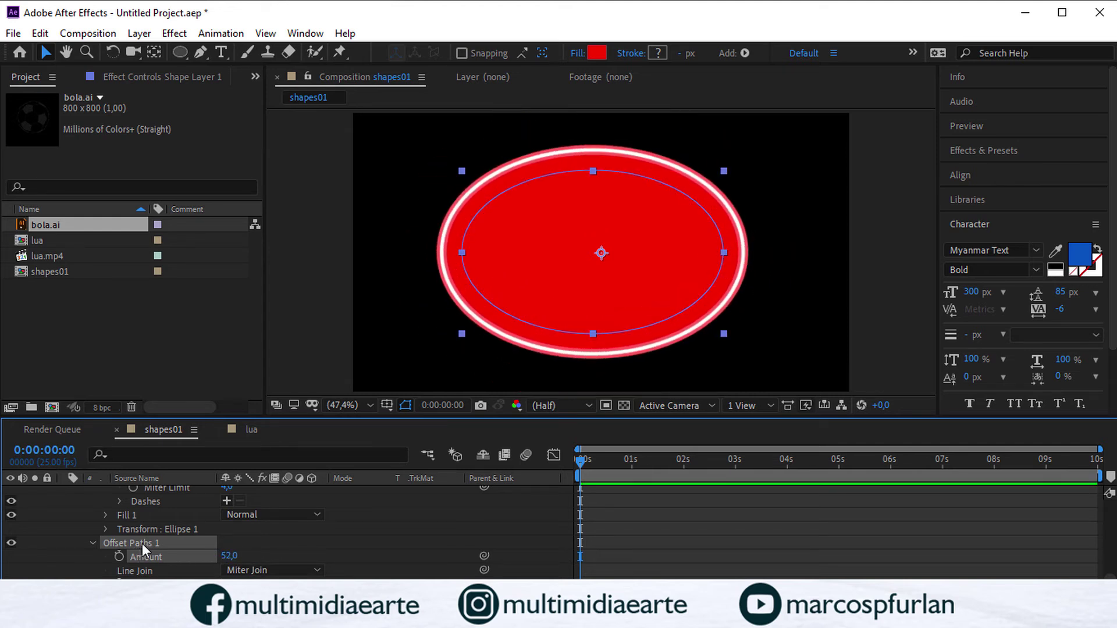
key(Delete)
Step: Enlarge the timeline area, collapse both strokes and add Pucker & Bloat to the shape layer with an amount of -73
mouse_move(493, 415)
mouse_down()
mouse_move(503, 288)
mouse_move(497, 311)
mouse_up()
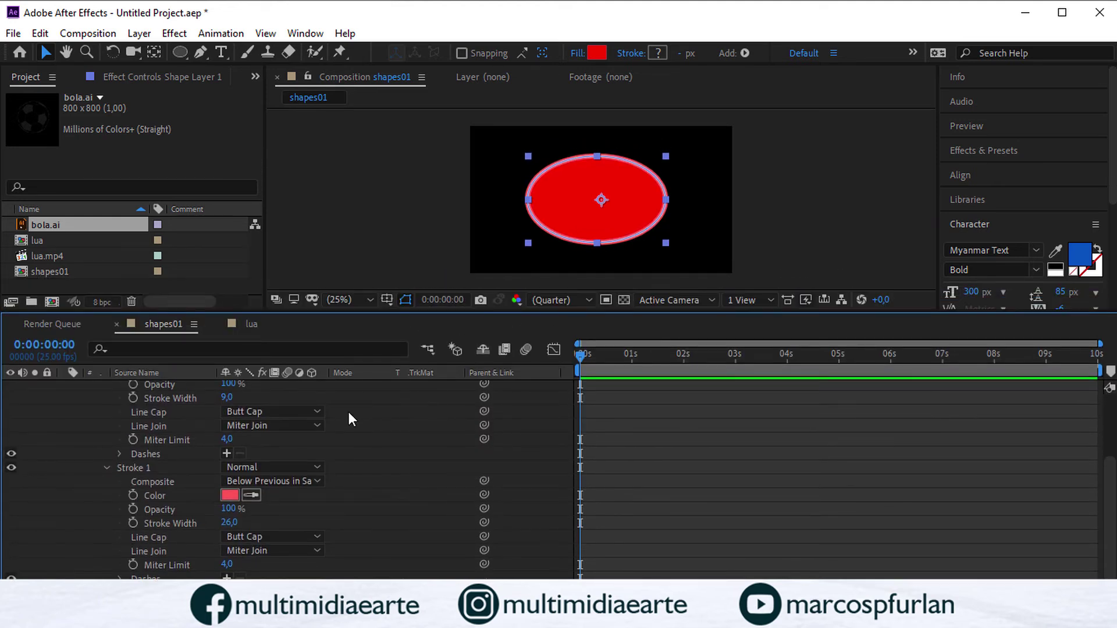
scroll(350, 414, up, 5)
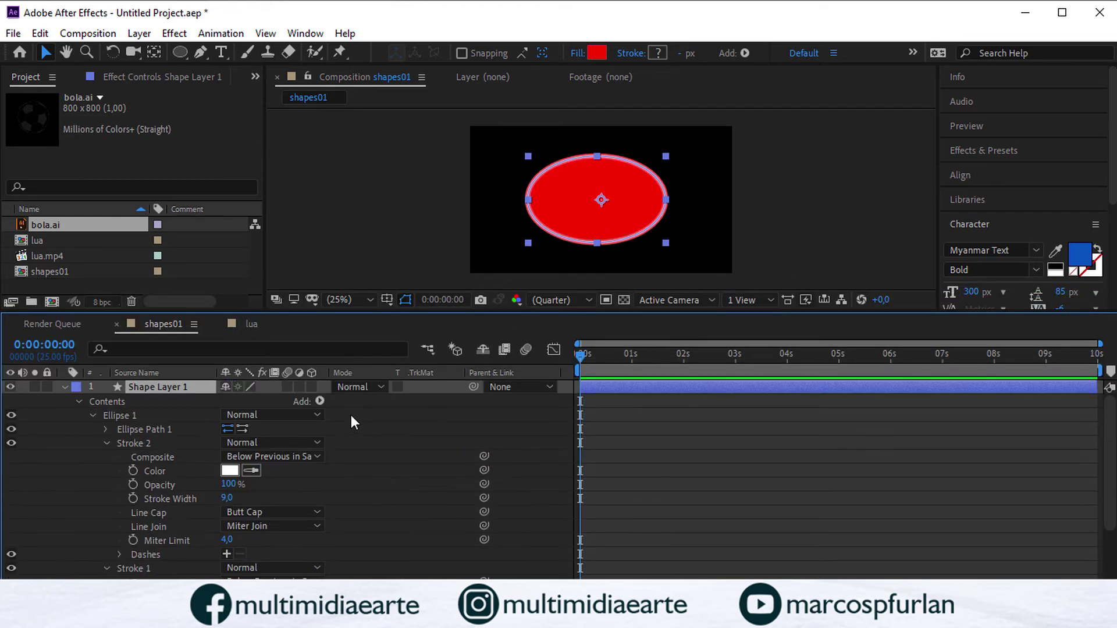
click(106, 443)
click(107, 458)
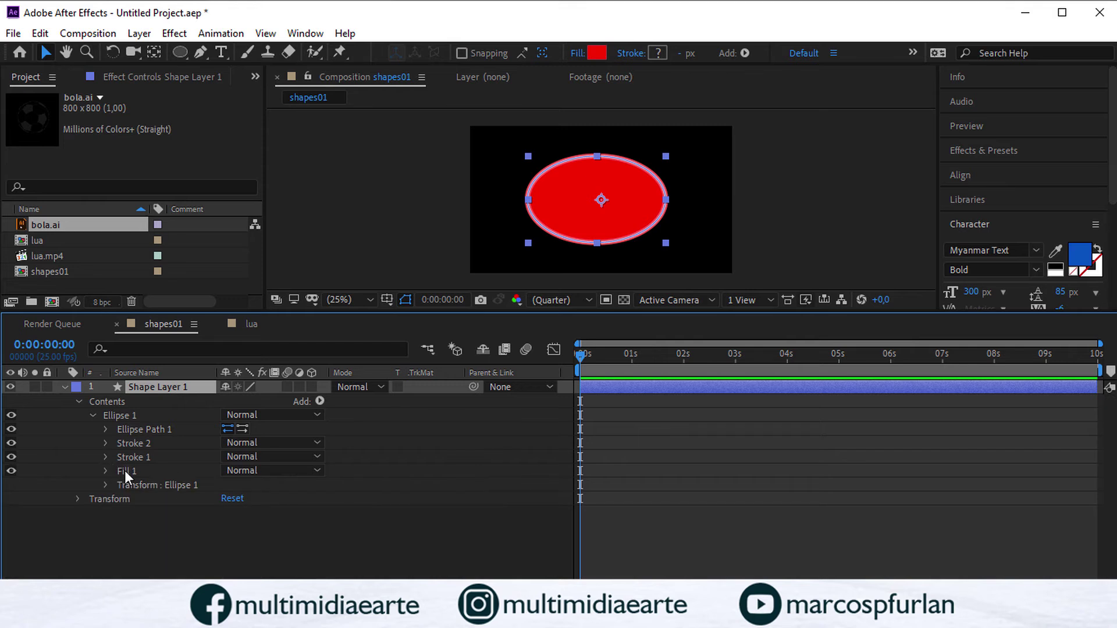
click(324, 400)
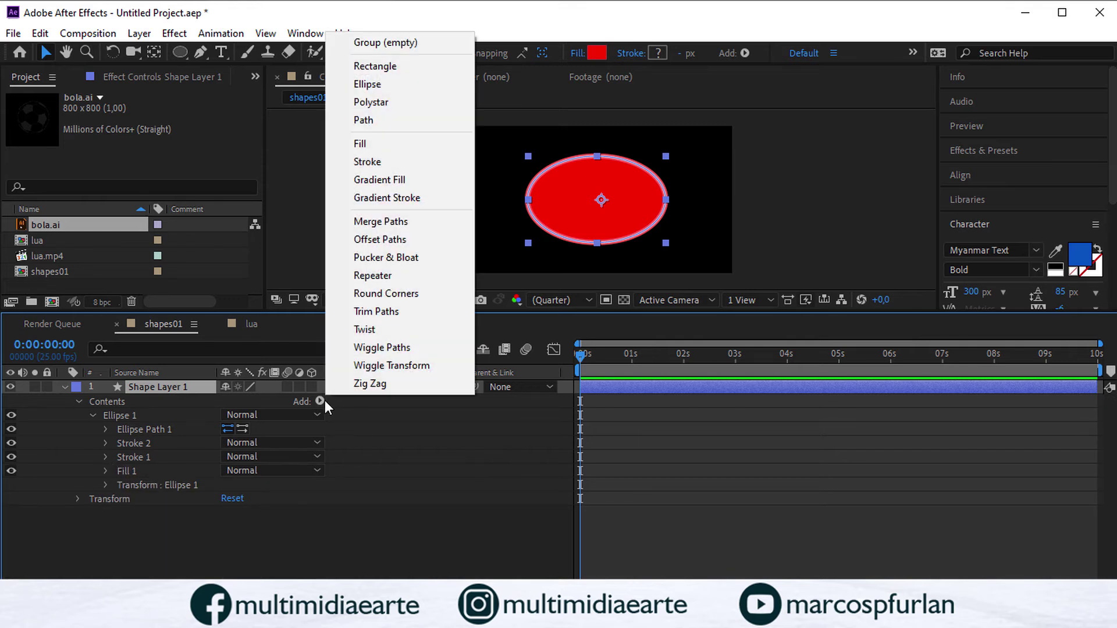
click(409, 257)
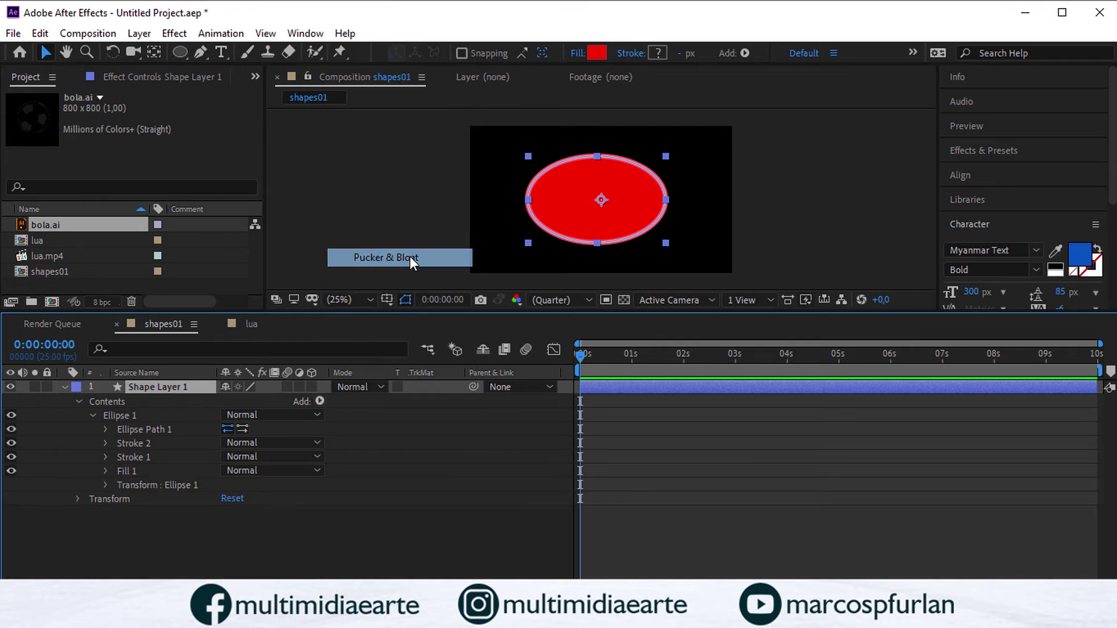
click(93, 499)
drag(229, 511, 142, 519)
drag(230, 510, 128, 516)
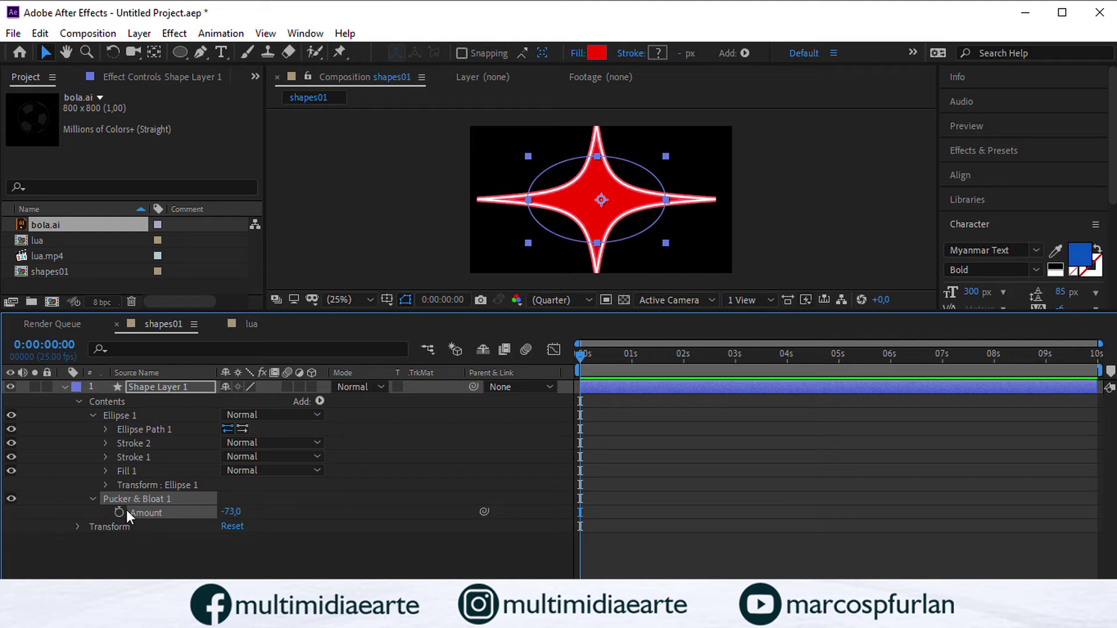
Step: Keyframe the Pucker & Bloat amount from -73 at the first frame to 121 at 0:00:02:03 and preview the animation
click(120, 512)
drag(672, 371, 688, 368)
drag(232, 512, 391, 507)
key(space)
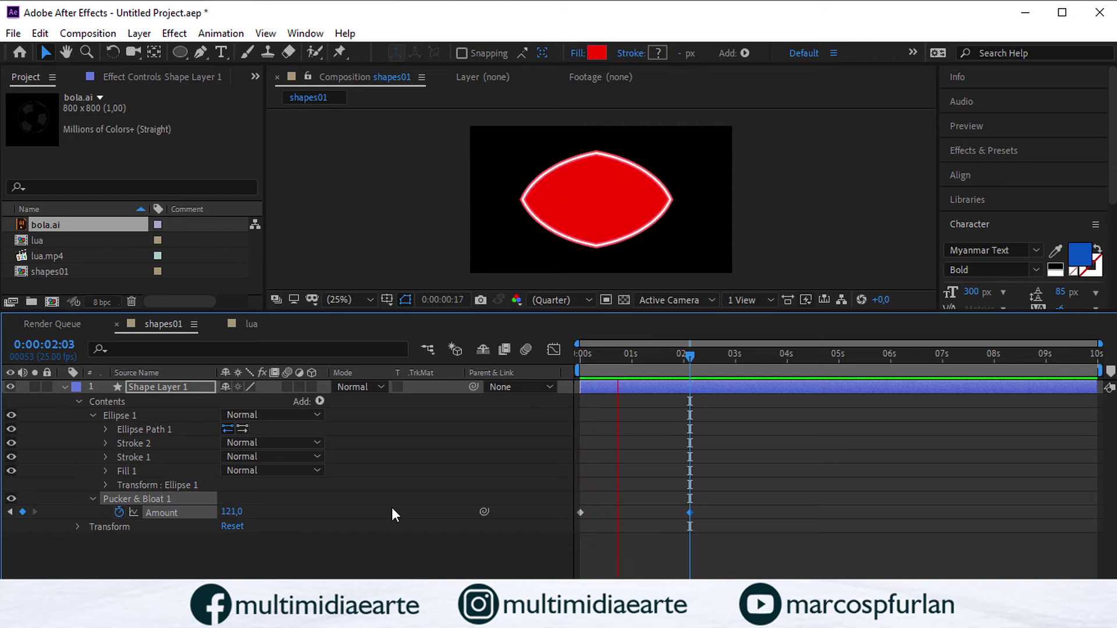
click(669, 359)
drag(648, 362, 532, 424)
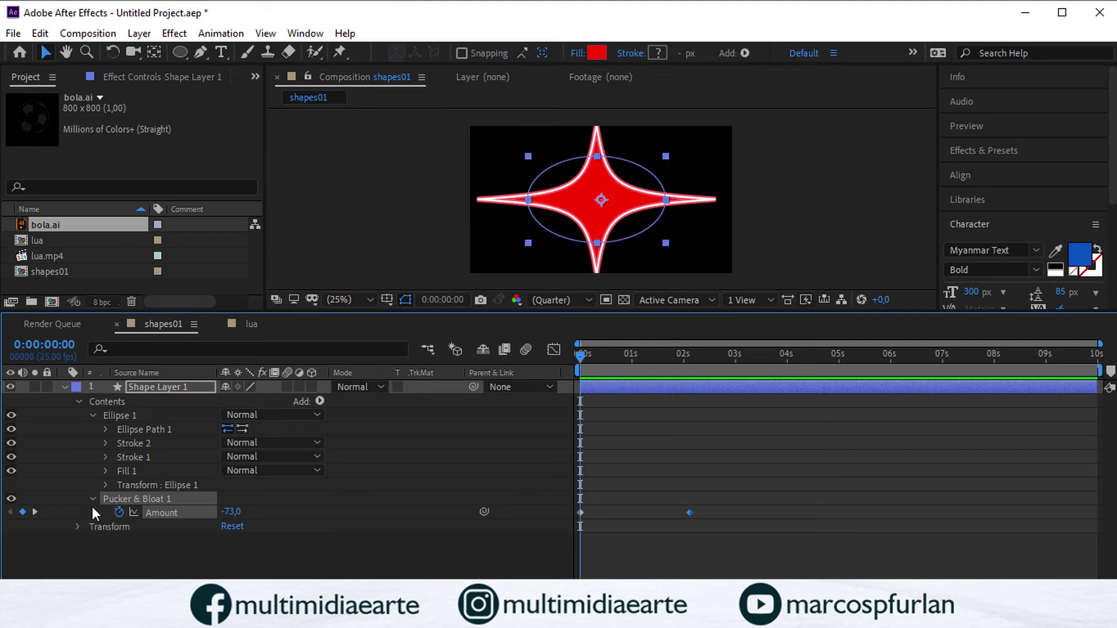
Step: Hide Pucker & Bloat, try a Round Corners modifier on the ellipse and delete it
click(10, 500)
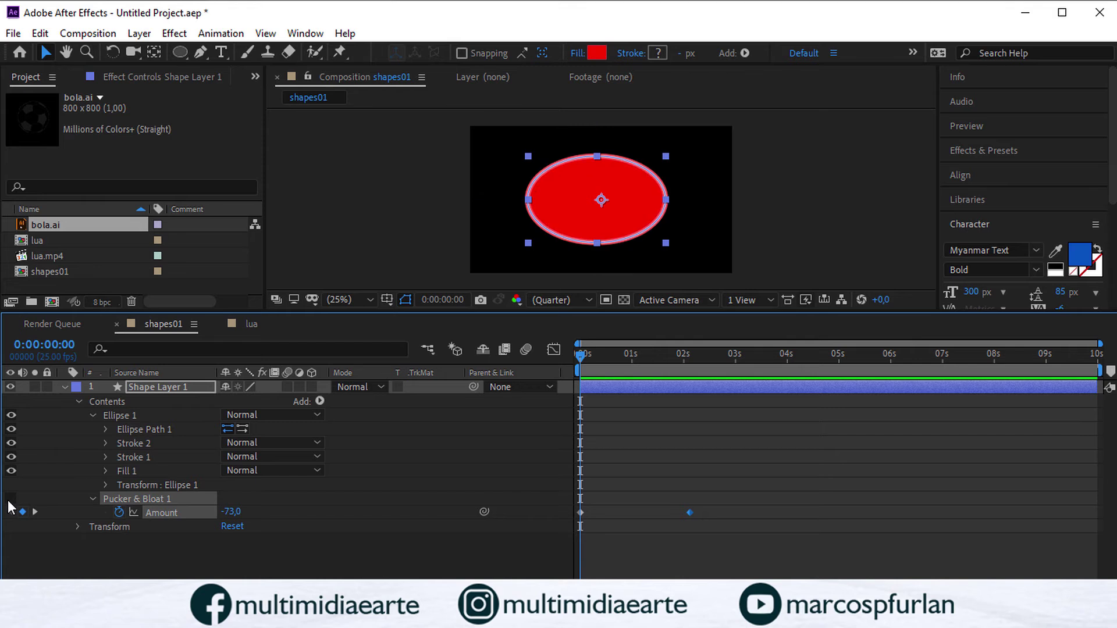
click(319, 401)
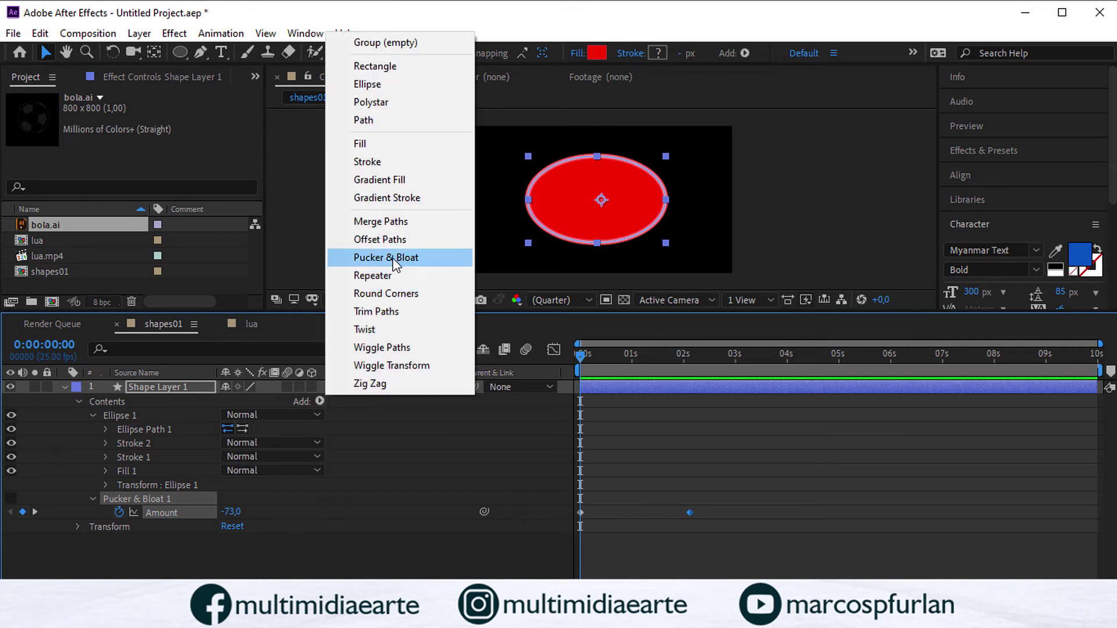
click(389, 294)
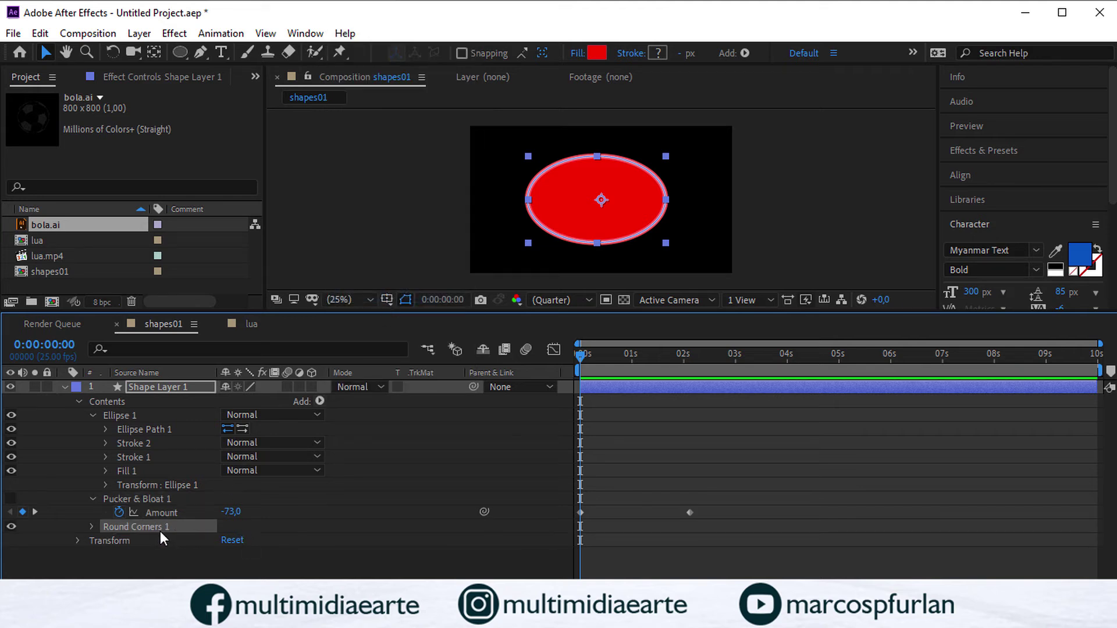
click(92, 526)
drag(225, 541, 192, 539)
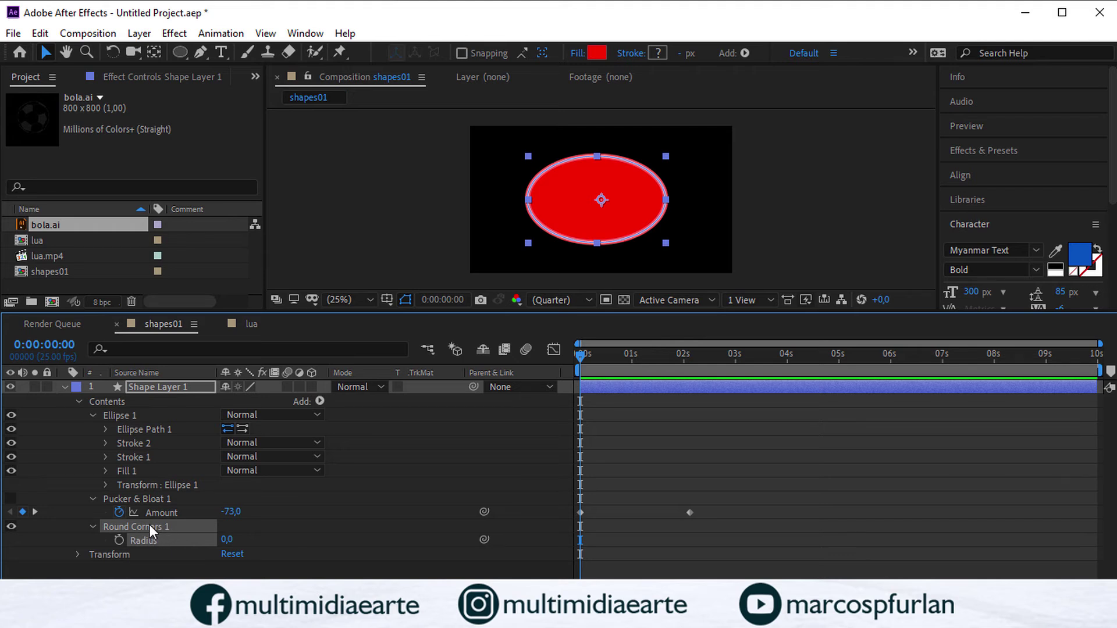
key(Delete)
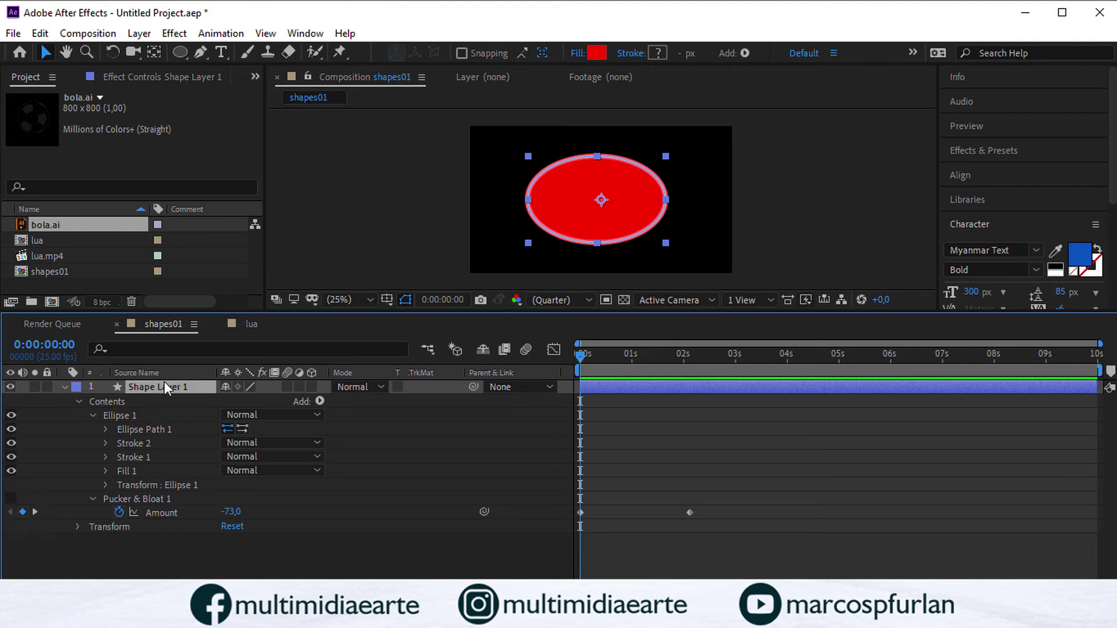
Step: Delete the ellipse's shape layer and draw a red rectangle in the middle of the composition
key(Delete)
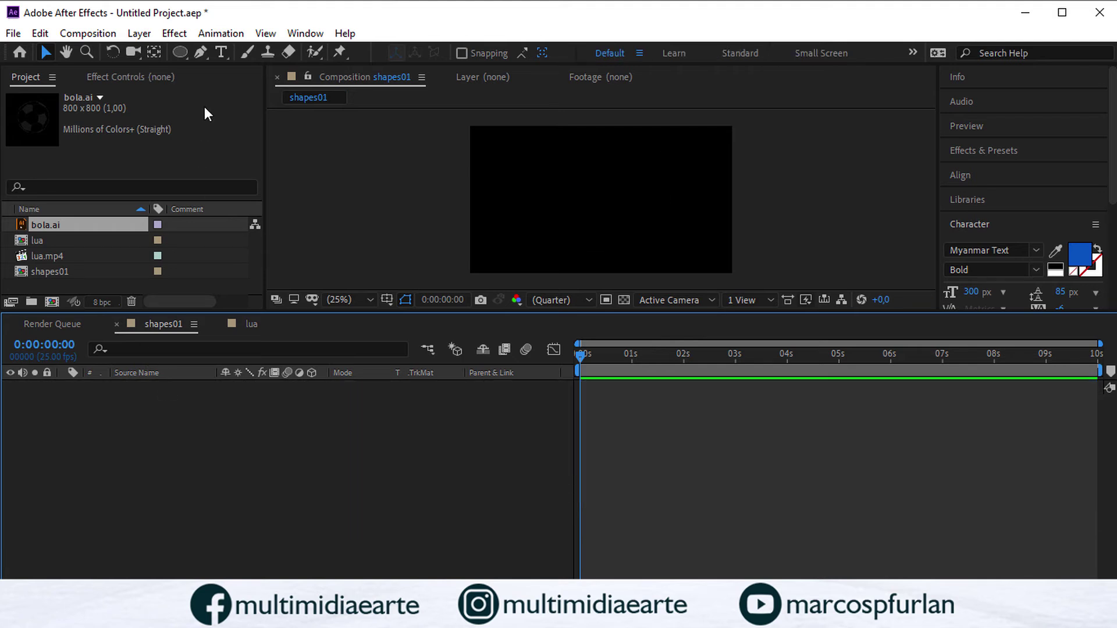
drag(181, 52, 250, 86)
drag(535, 168, 666, 247)
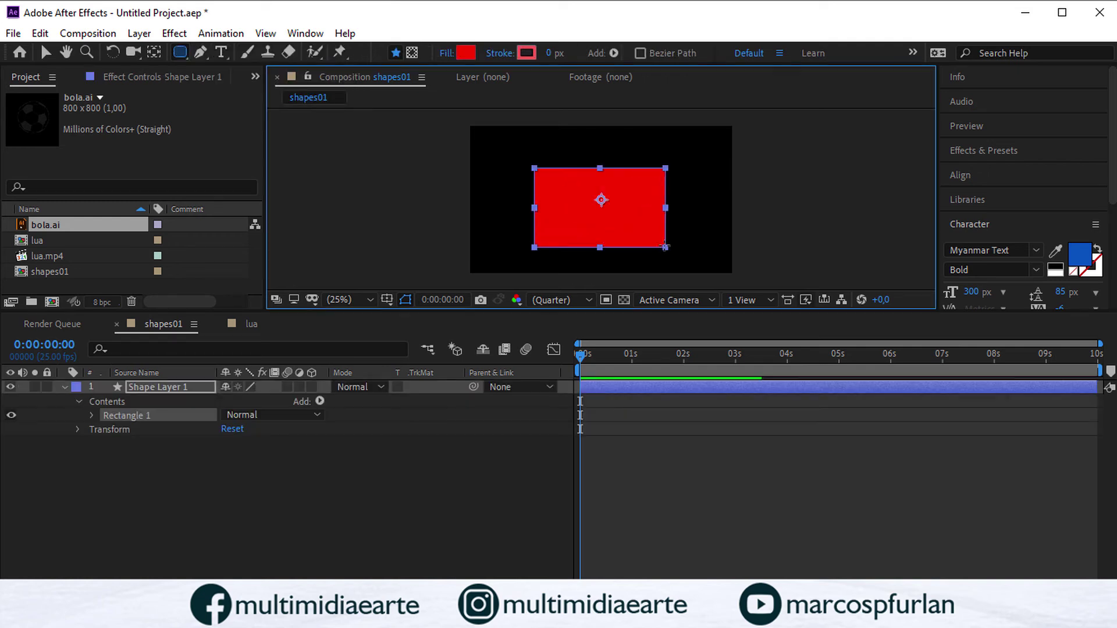
Step: Add a Round Corners modifier to the rectangle and try out different radius values
click(319, 401)
click(386, 294)
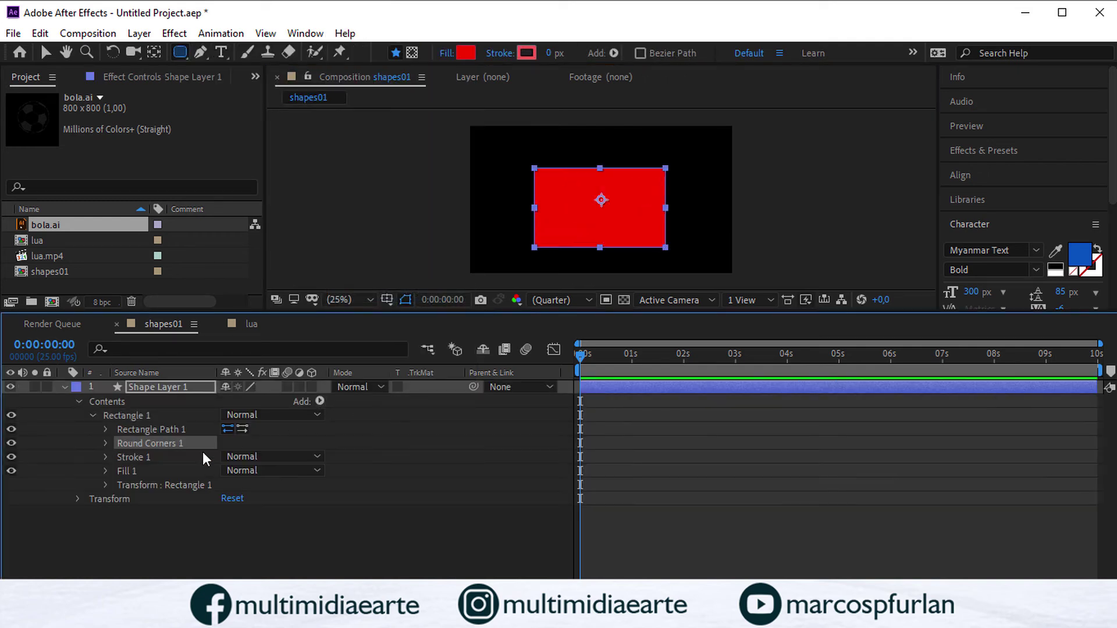
click(106, 444)
drag(231, 457, 158, 444)
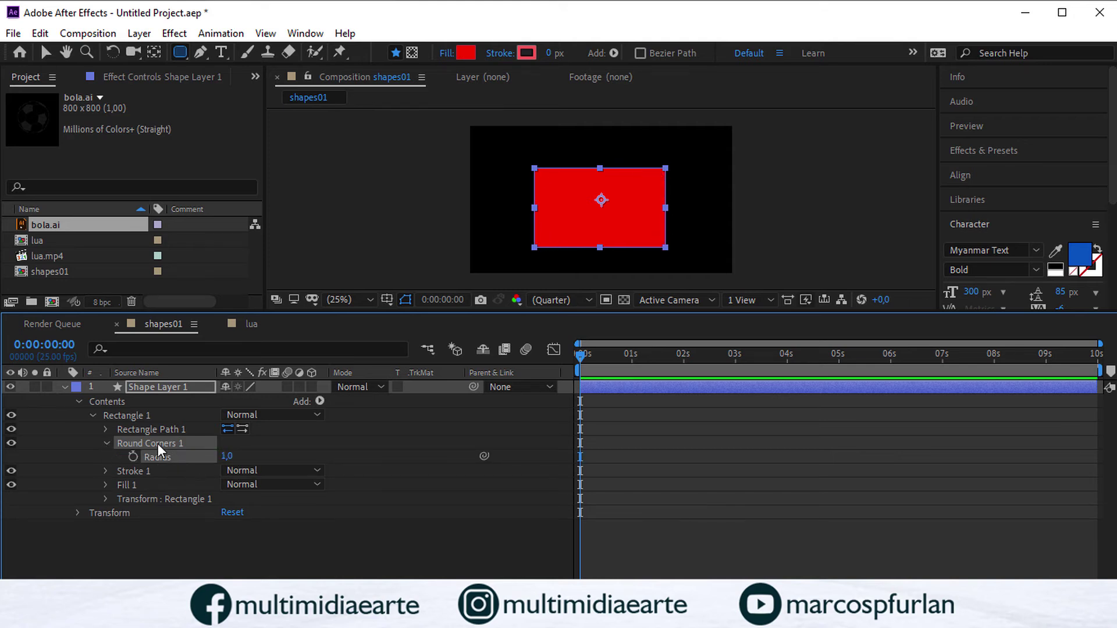
Step: Set the rectangle path's own roundness to 147 and delete the Round Corners modifier after trying a radius of 35
click(106, 429)
drag(226, 474, 311, 474)
drag(230, 499, 119, 501)
click(161, 484)
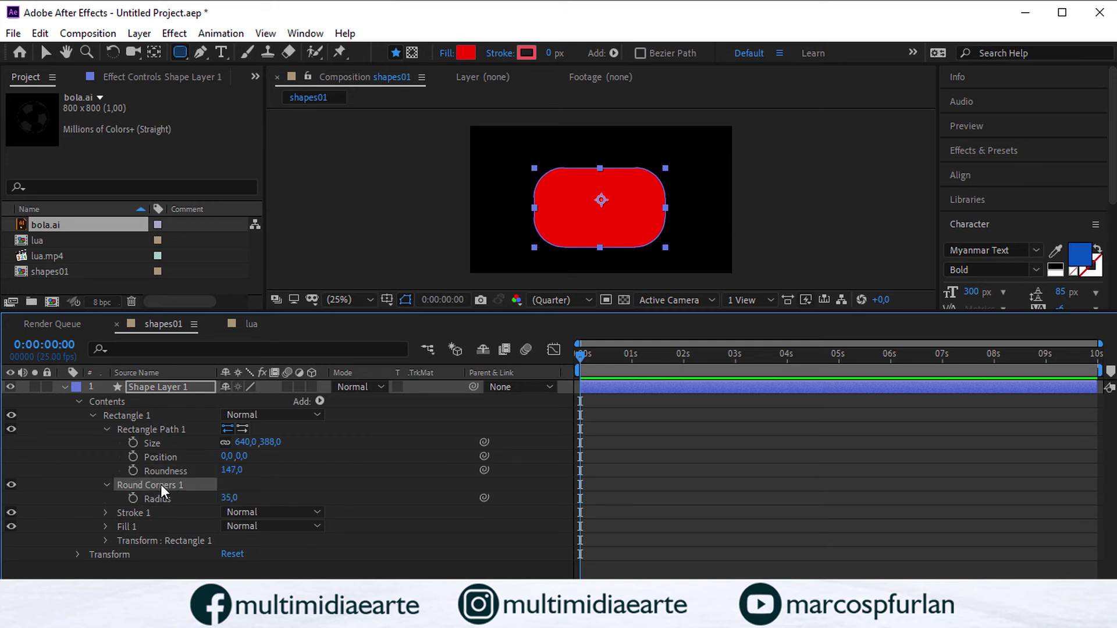
key(Delete)
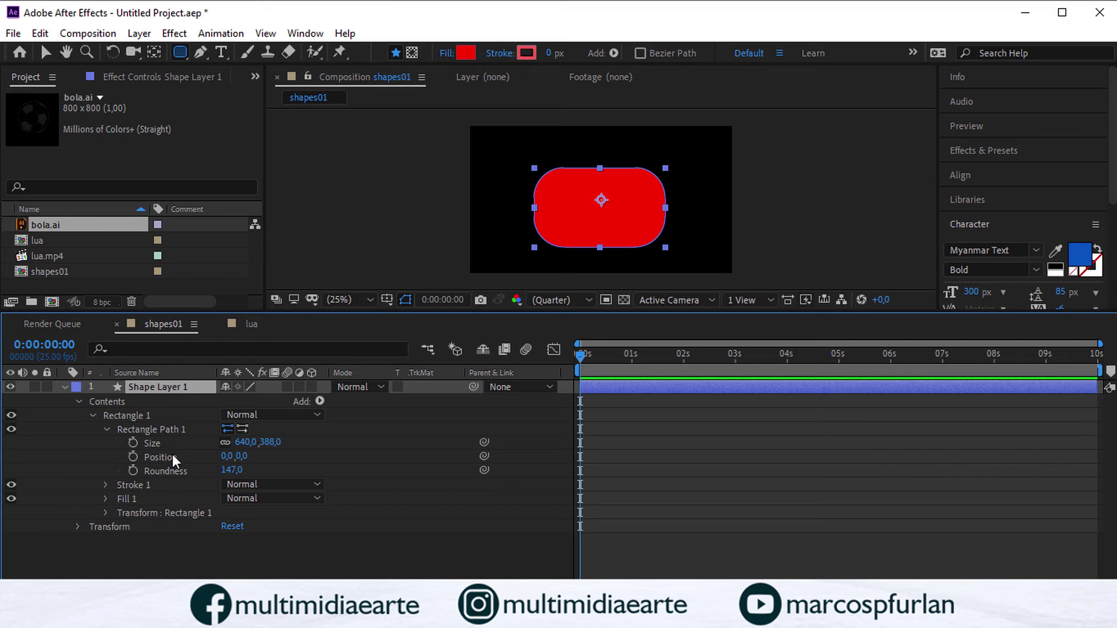
Step: Add Trim Paths to the Rectangle 1 group and set the shape's stroke width to 50 px
click(141, 414)
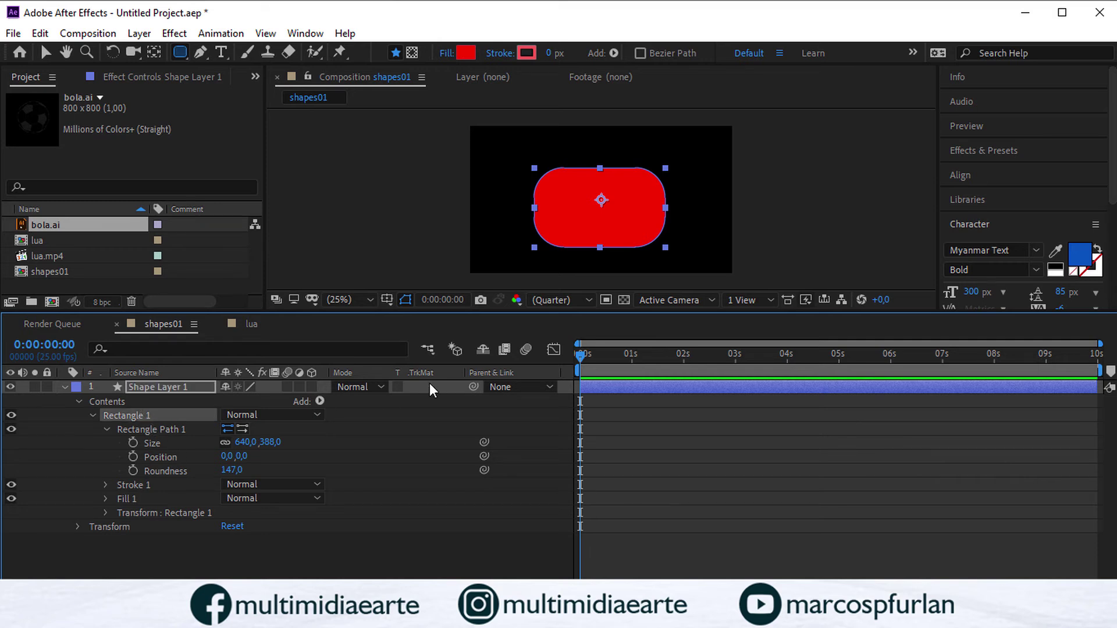
click(316, 397)
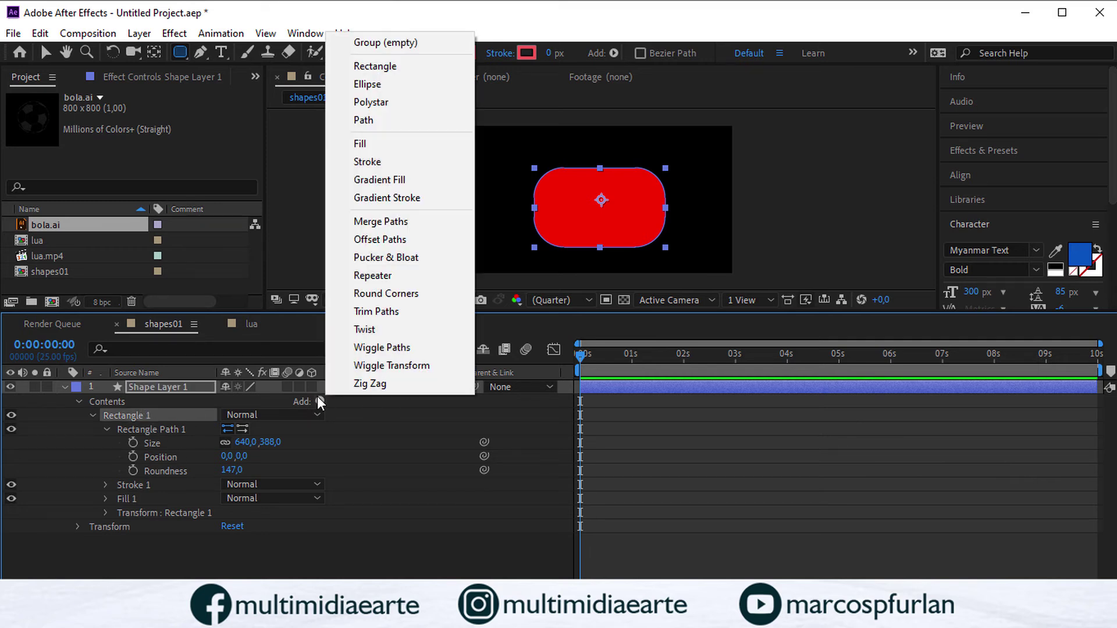
click(385, 316)
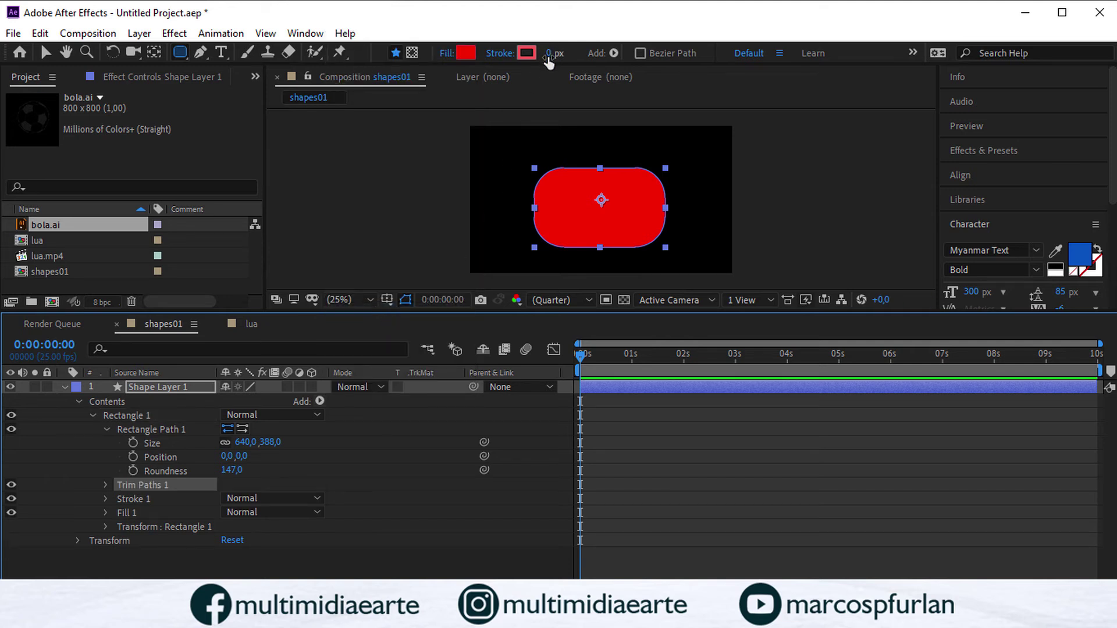
drag(559, 53, 580, 53)
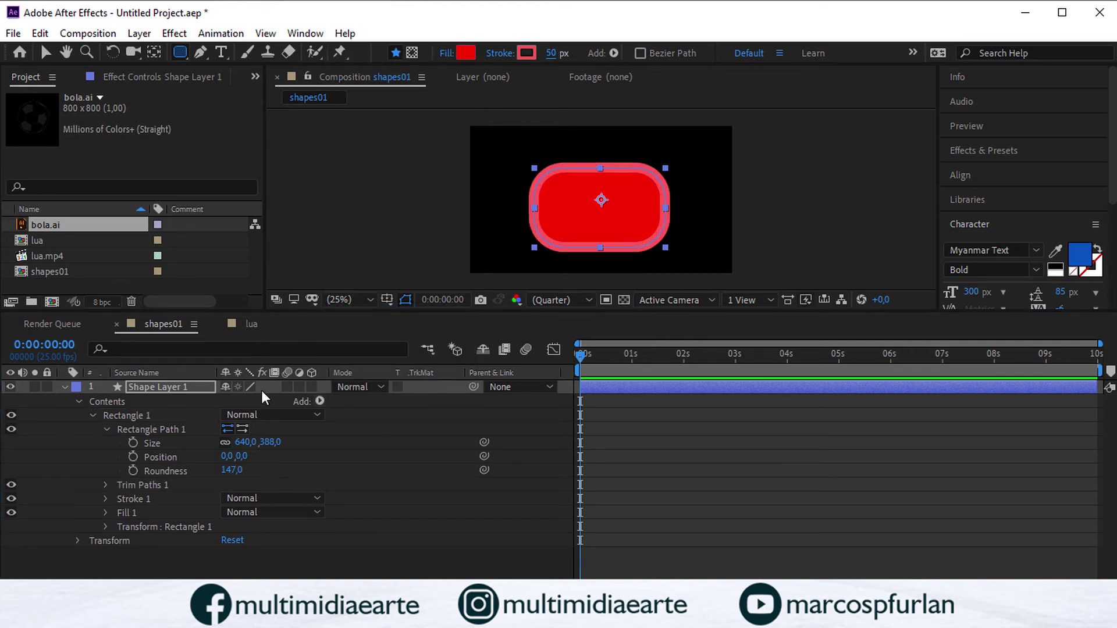
Step: Hide the rectangle's stroke and try the Trim Paths start value on the fill alone
click(11, 498)
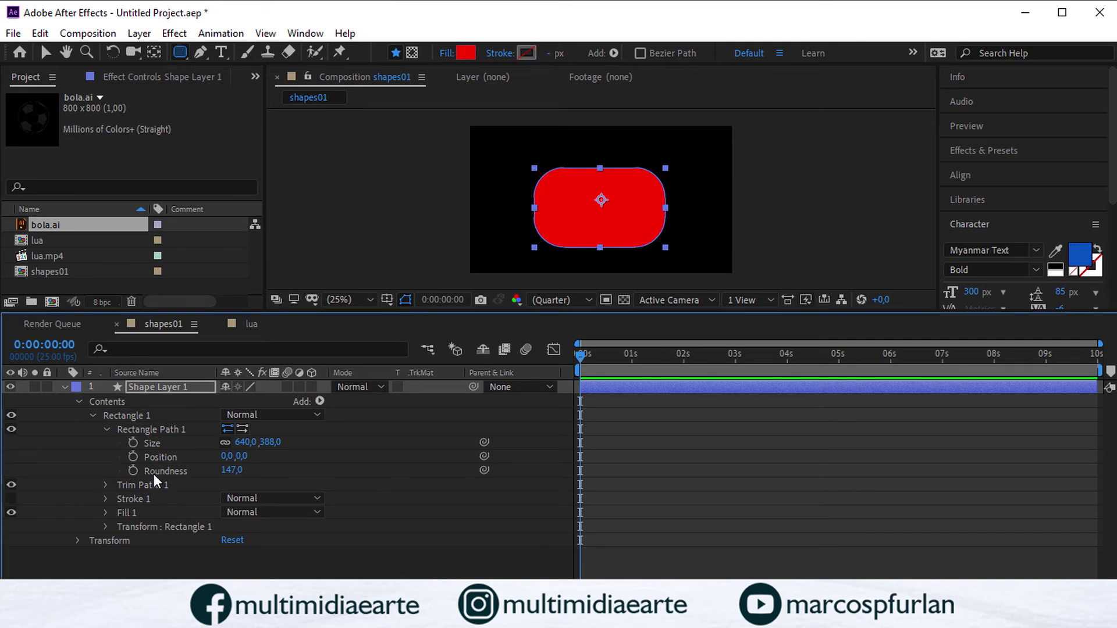
click(106, 485)
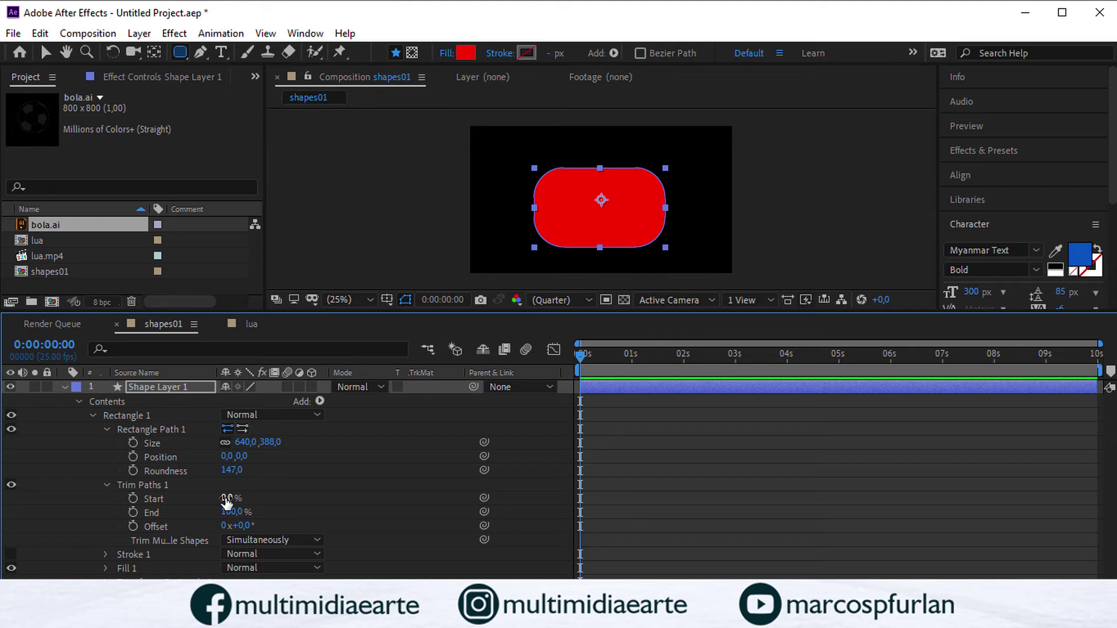
drag(226, 500, 175, 500)
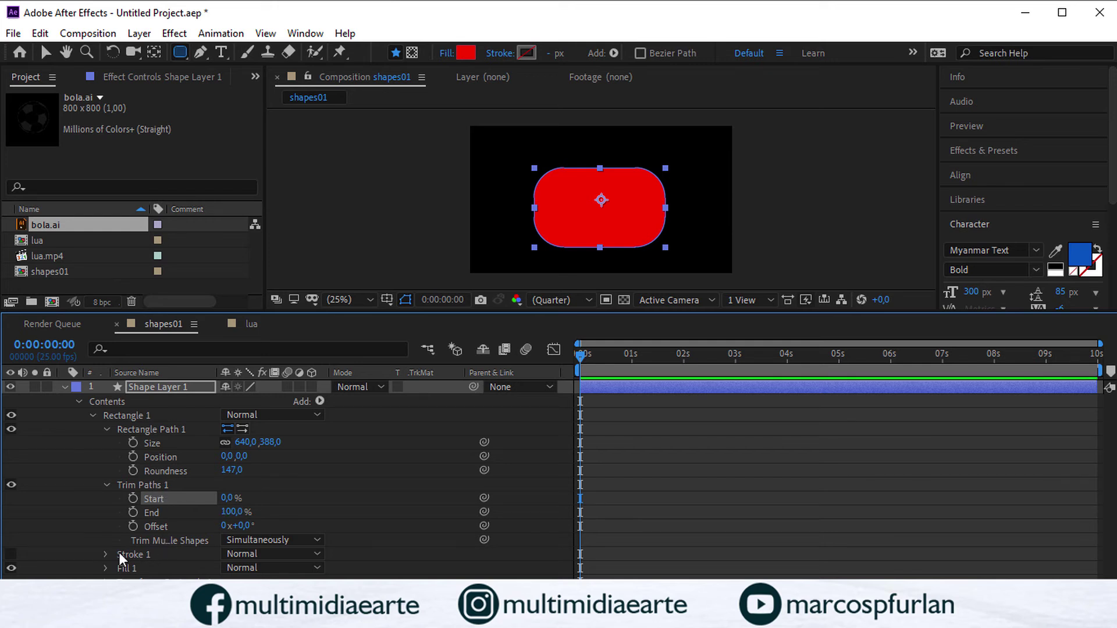
Step: Delete the rectangle's fill and make its stroke visible again
click(129, 567)
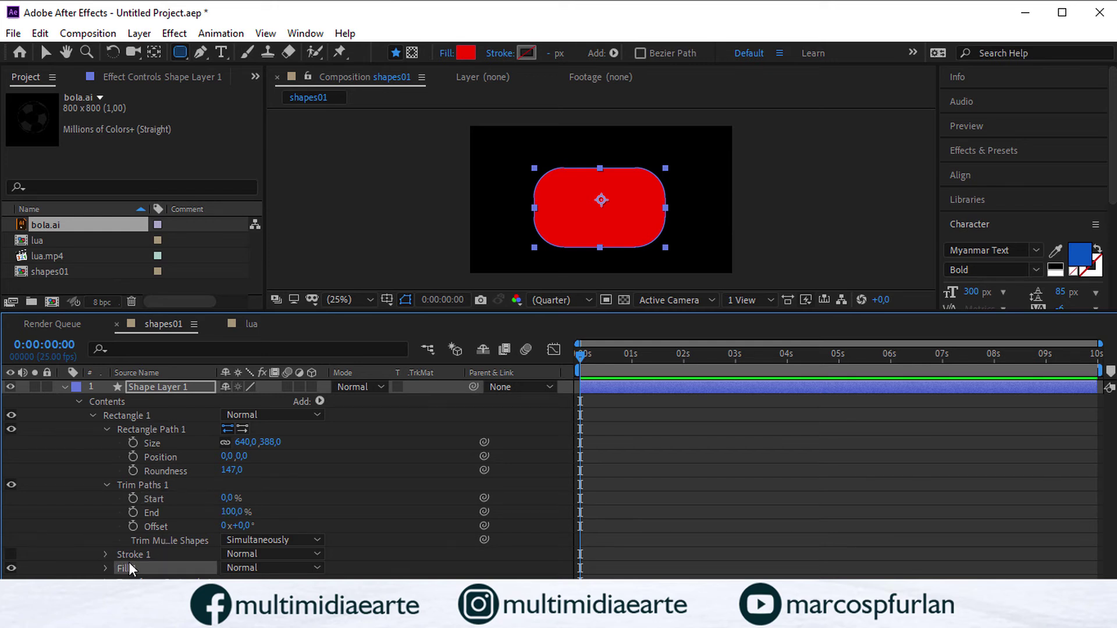
key(Delete)
click(11, 555)
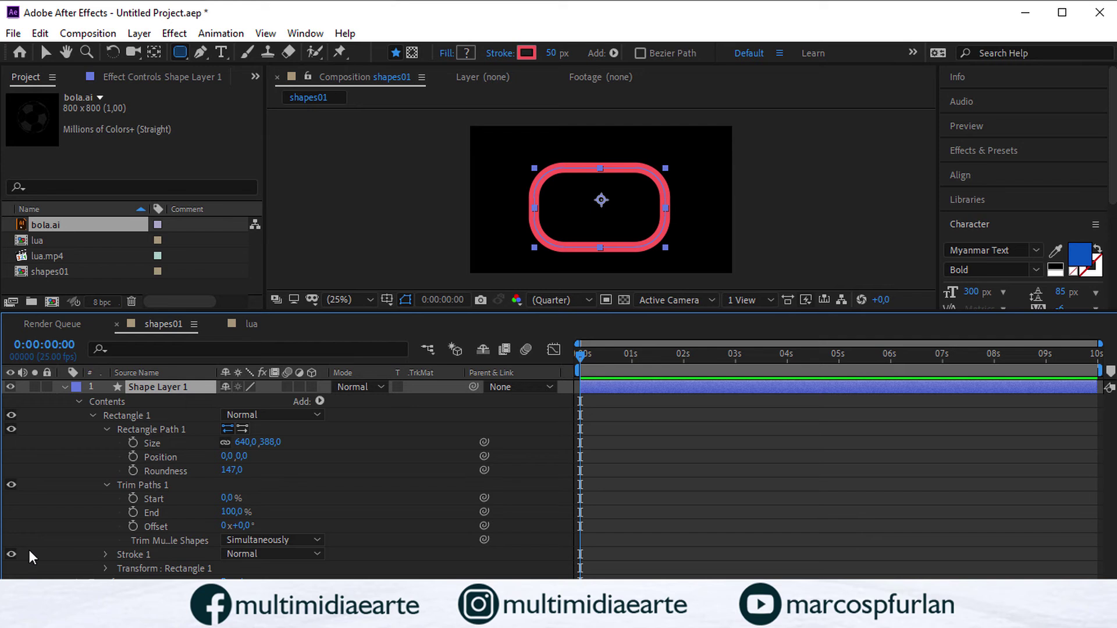
Step: Keyframe the Trim Paths start from 100% at the first frame to 0% at 0:00:02:01 and preview the animation
drag(226, 498, 297, 488)
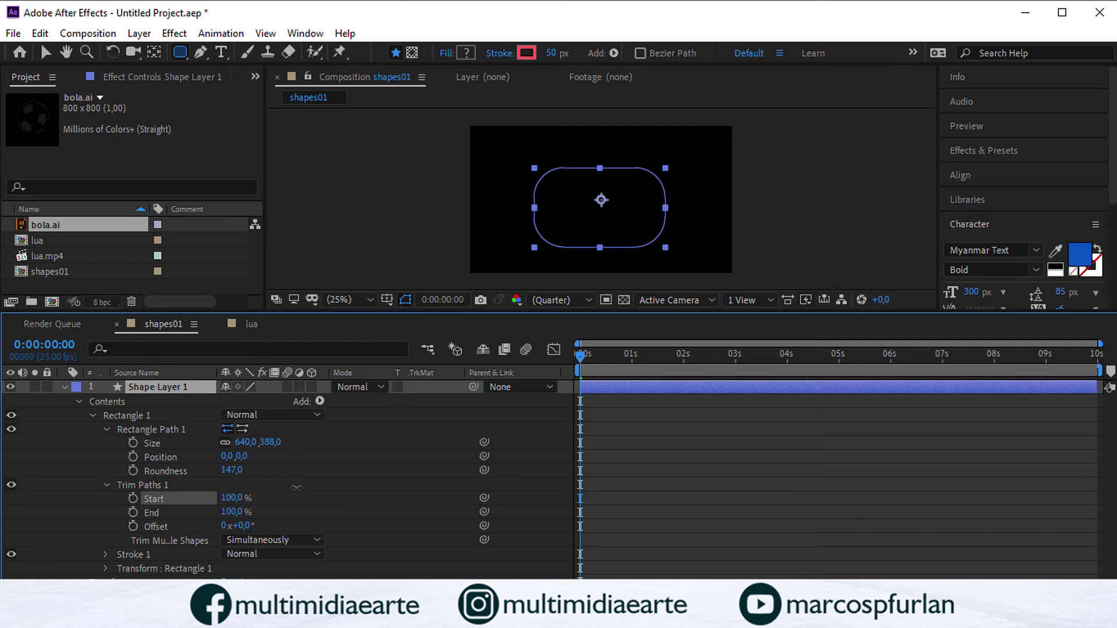
click(133, 499)
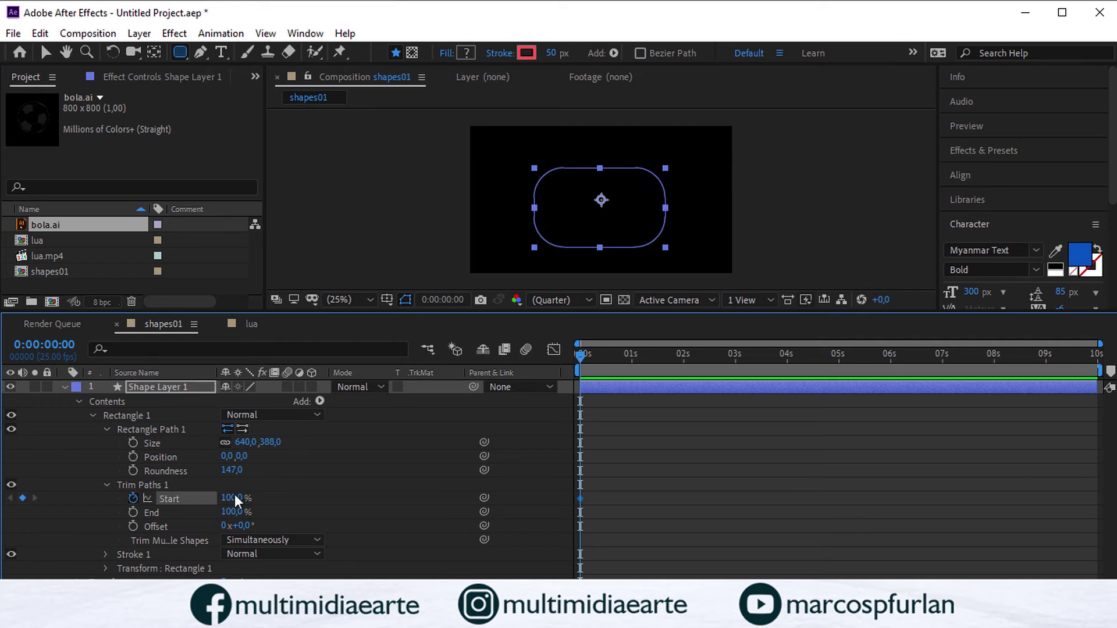
drag(574, 355, 685, 356)
drag(239, 500, 50, 503)
key(space)
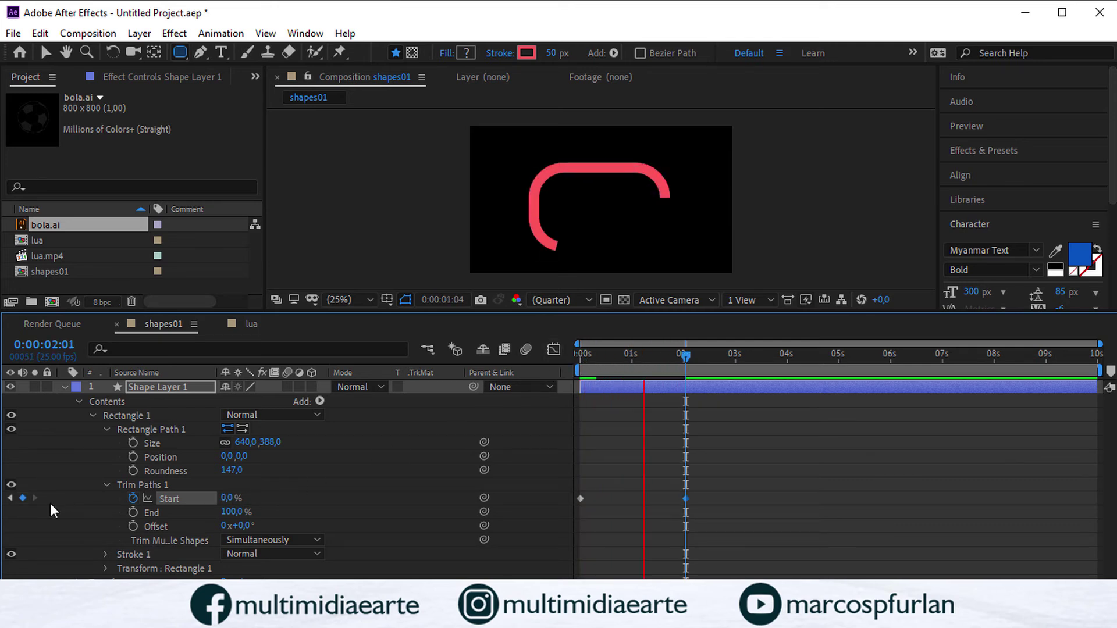
key(space)
Step: Try a small Trim Paths offset partway through the animation and reset it to 0°
drag(662, 365, 637, 361)
mouse_move(244, 527)
mouse_down()
mouse_move(205, 541)
mouse_move(274, 540)
mouse_up()
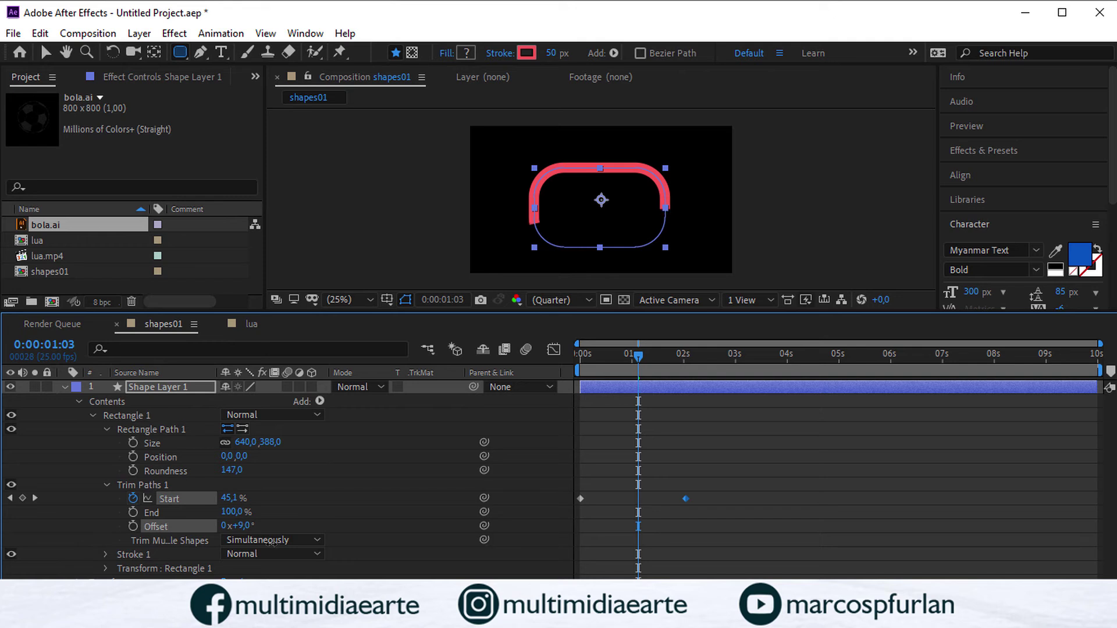
click(249, 527)
text(0)
key(Return)
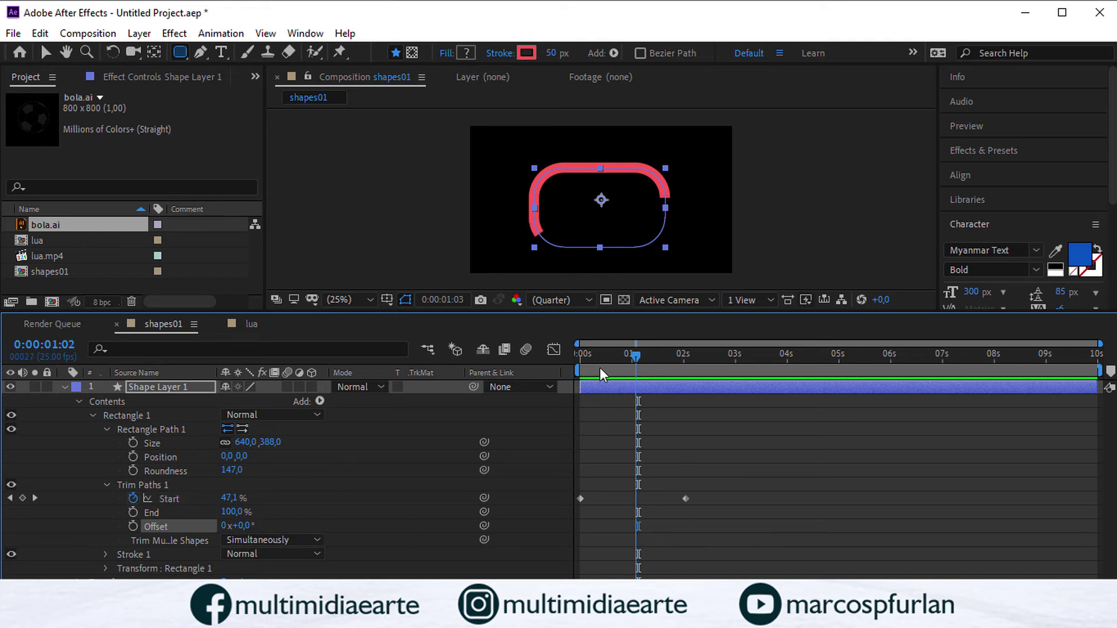
Step: Keyframe the Trim Paths offset from 0° at 0:00:00:13 to -158° at 0:00:02:01 and preview the animation
key(Home)
click(133, 526)
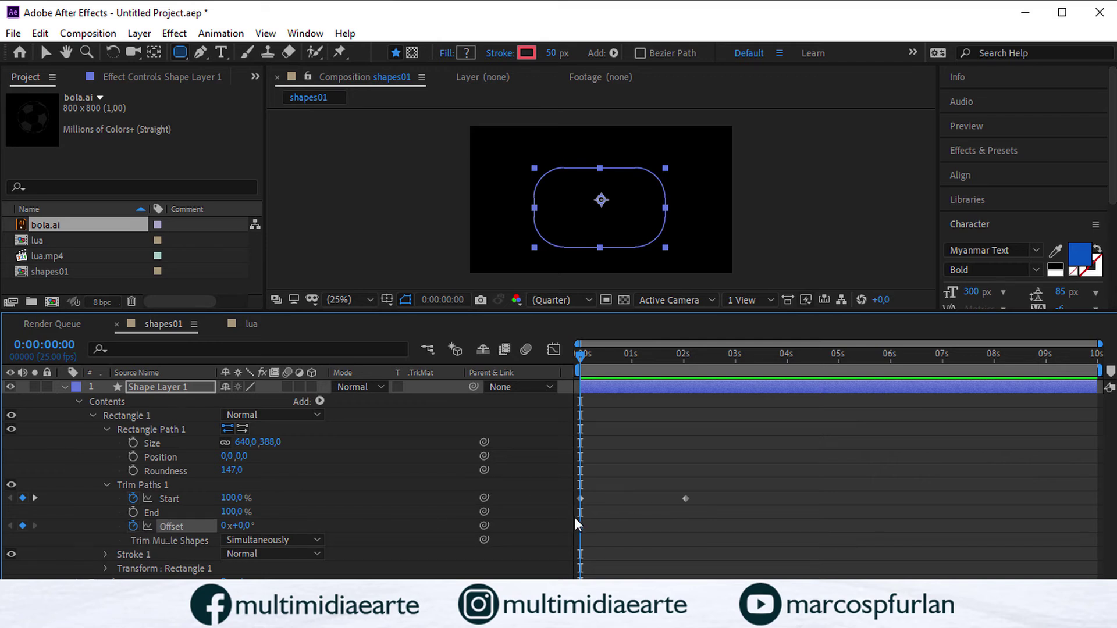
drag(581, 527, 606, 527)
mouse_move(580, 355)
mouse_down()
mouse_move(658, 362)
mouse_move(684, 382)
mouse_up()
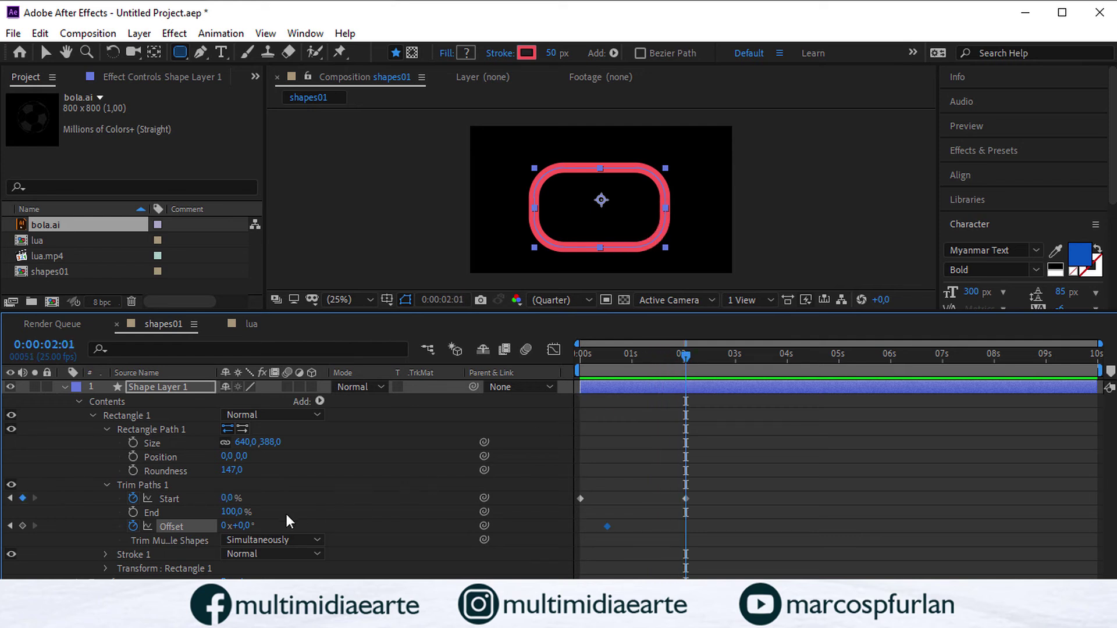
mouse_move(247, 529)
mouse_down()
mouse_move(277, 526)
mouse_move(231, 531)
mouse_up()
mouse_move(689, 348)
mouse_down()
mouse_move(638, 367)
mouse_move(685, 378)
mouse_up()
drag(253, 527, 160, 538)
key(space)
Step: Try a Trim Paths end value of 36% and scrub back to 0:00:00:13
mouse_move(678, 356)
mouse_down()
mouse_move(644, 363)
mouse_move(654, 364)
mouse_up()
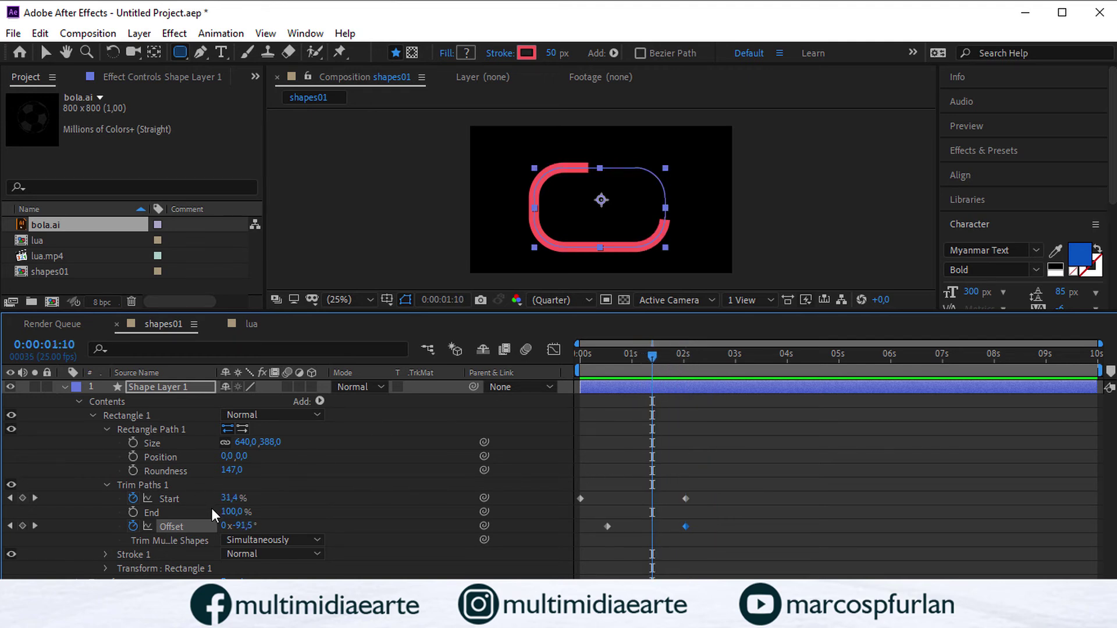
drag(229, 513, 180, 515)
drag(651, 375, 607, 371)
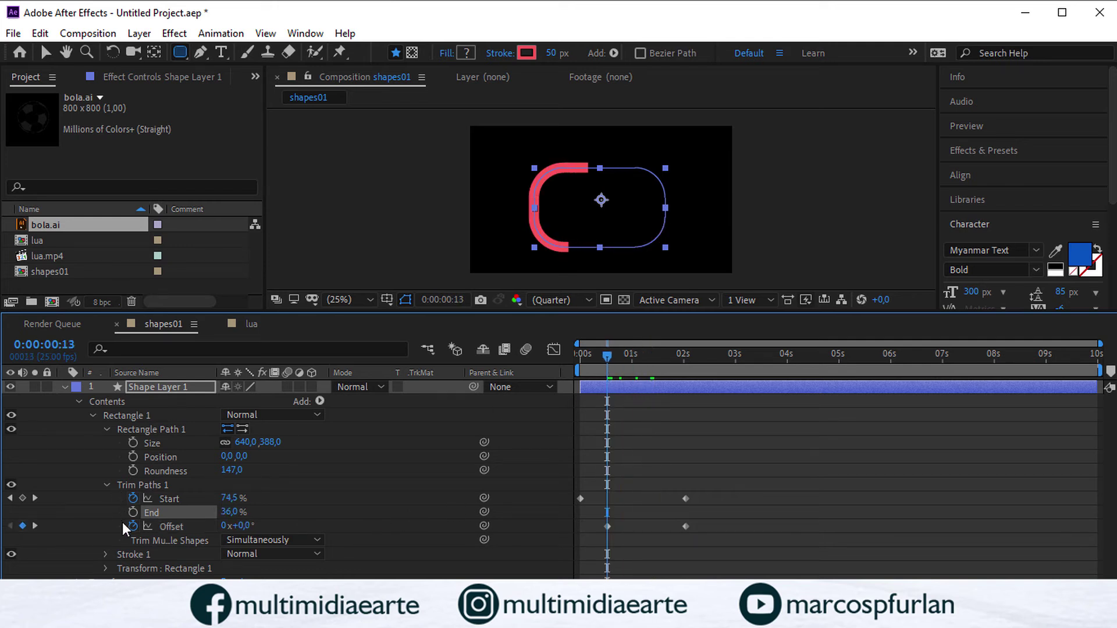
Step: Keyframe the Trim Paths end from 100% at 0:00:00:13 to 0% at 0:00:02:01, setting the offset there to -354°, and preview
click(233, 512)
text(100)
key(Return)
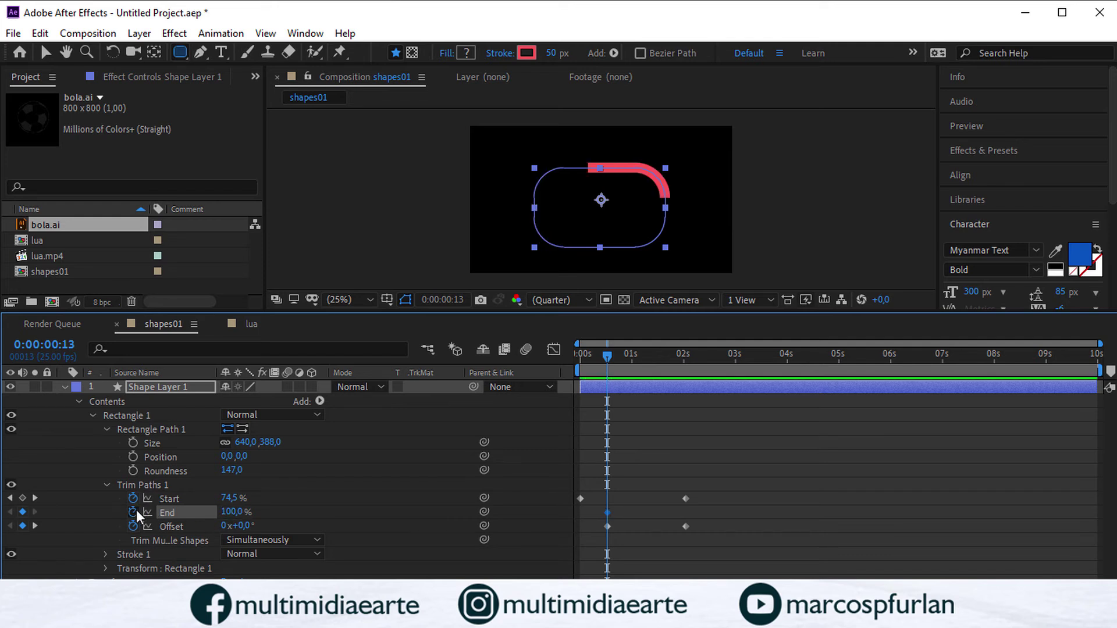
key(k)
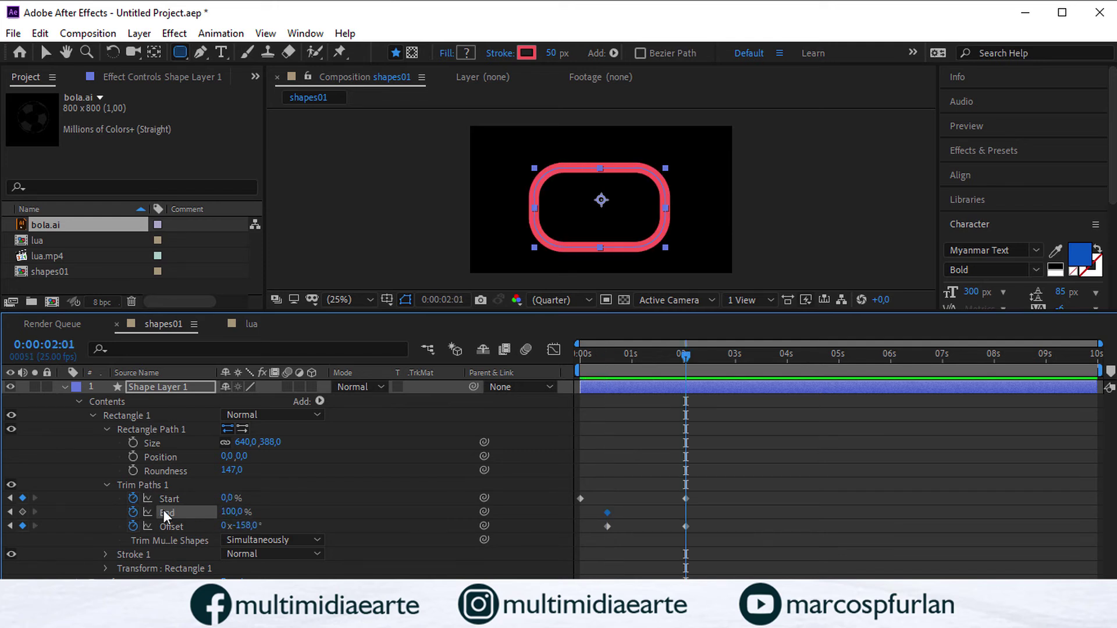
mouse_move(226, 515)
mouse_down()
mouse_move(188, 521)
mouse_move(279, 521)
mouse_move(76, 523)
mouse_up()
drag(228, 512, 224, 517)
key(space)
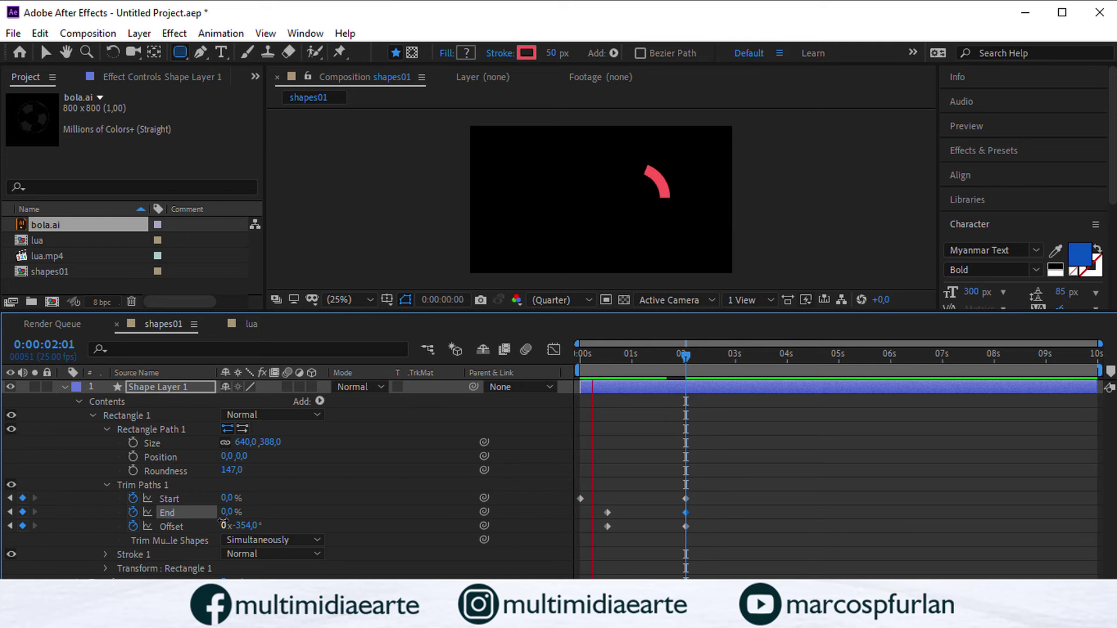
key(space)
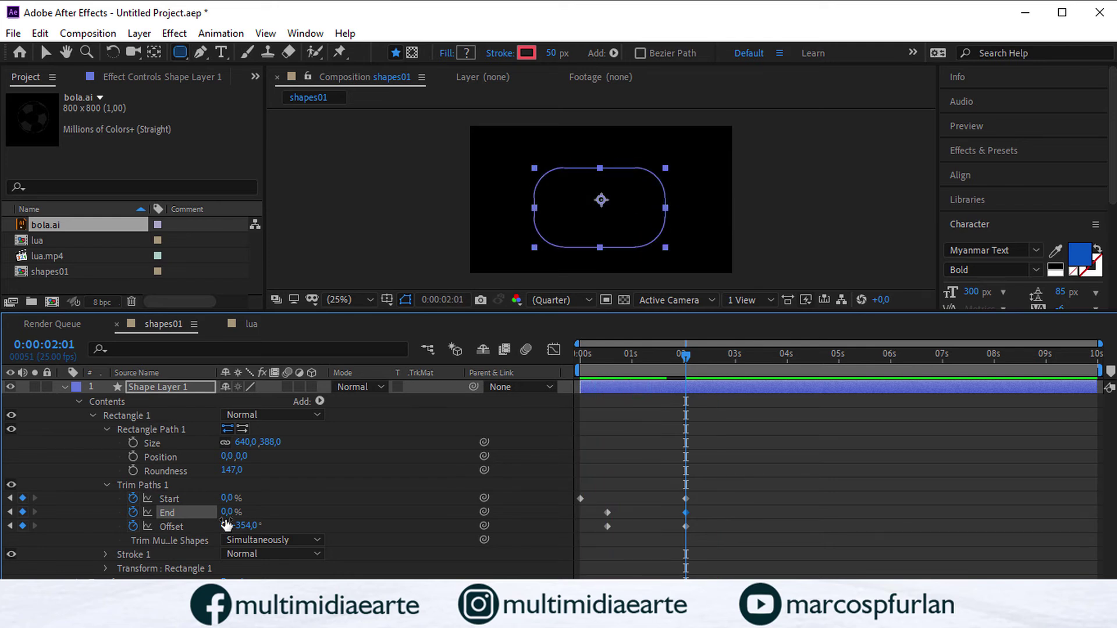
Step: Try Trim Paths offsets of -260°, -200° and 100° at 0:00:02:01, previewing the animation
mouse_move(684, 362)
mouse_down()
mouse_move(540, 371)
mouse_move(685, 364)
mouse_up()
drag(246, 527, 247, 526)
click(247, 526)
text(100)
key(Return)
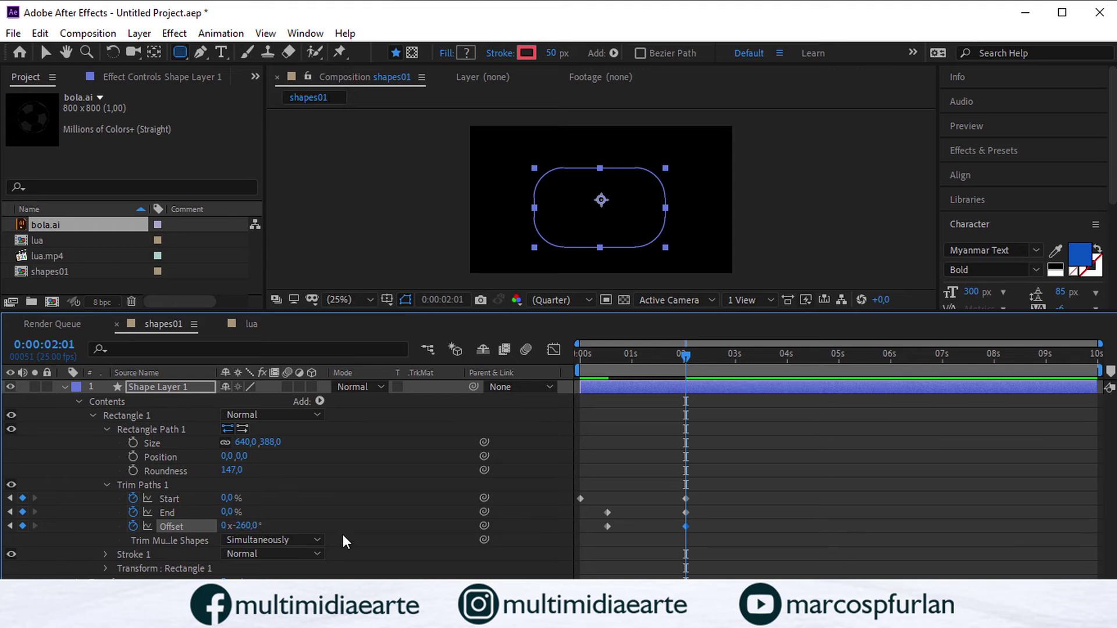
click(240, 526)
text(-200)
key(Return)
key(space)
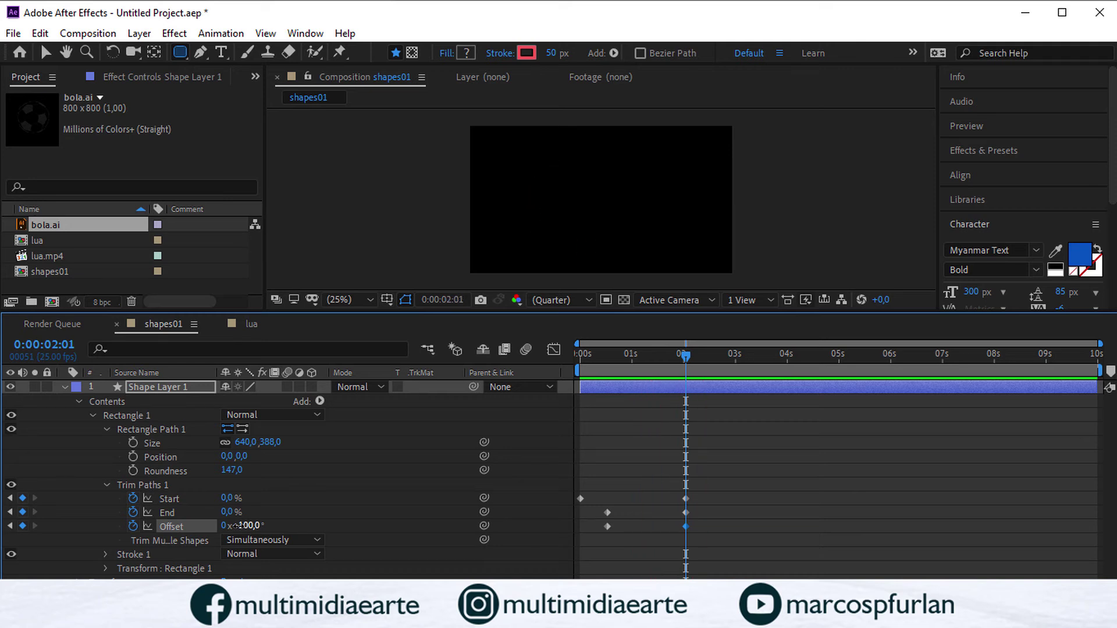
drag(236, 526, 424, 516)
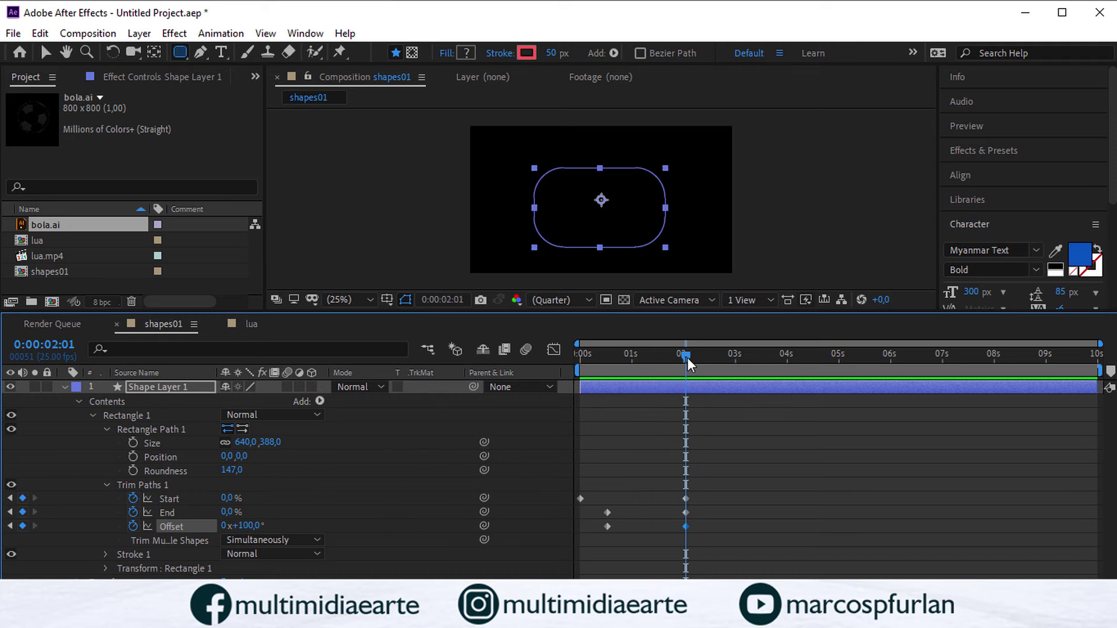
Step: Set the Trim Paths offset to -4.3° at 0:00:01:24 and make that keyframe replace the one at 0:00:02:01
drag(686, 357, 682, 361)
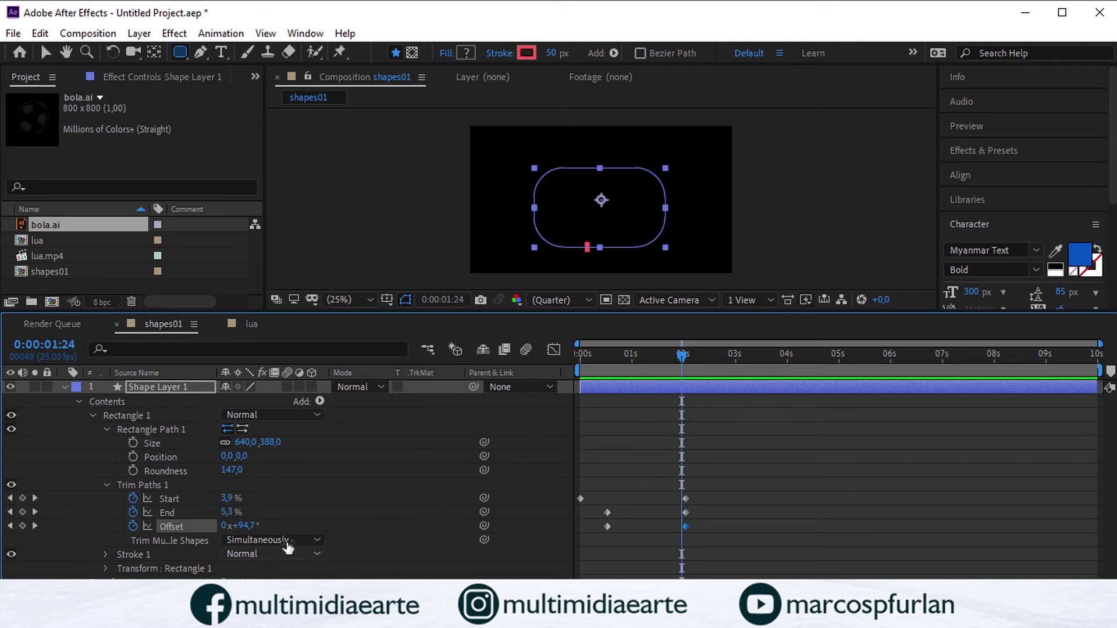
mouse_move(240, 526)
mouse_down()
mouse_move(189, 557)
mouse_move(199, 557)
mouse_up()
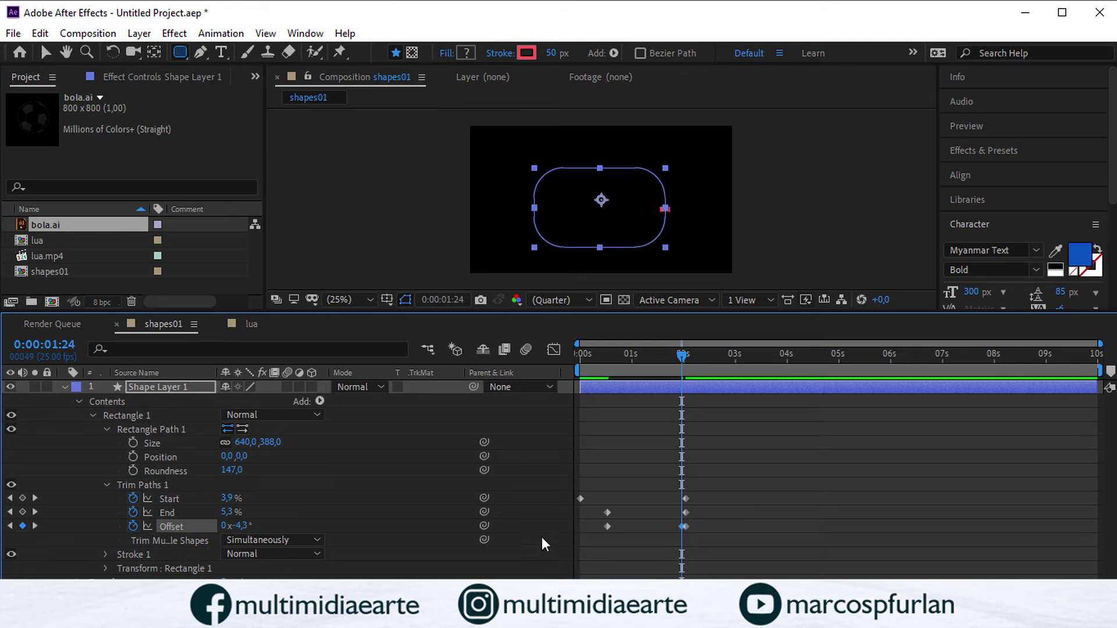
click(688, 525)
drag(685, 528, 690, 527)
drag(686, 359, 690, 405)
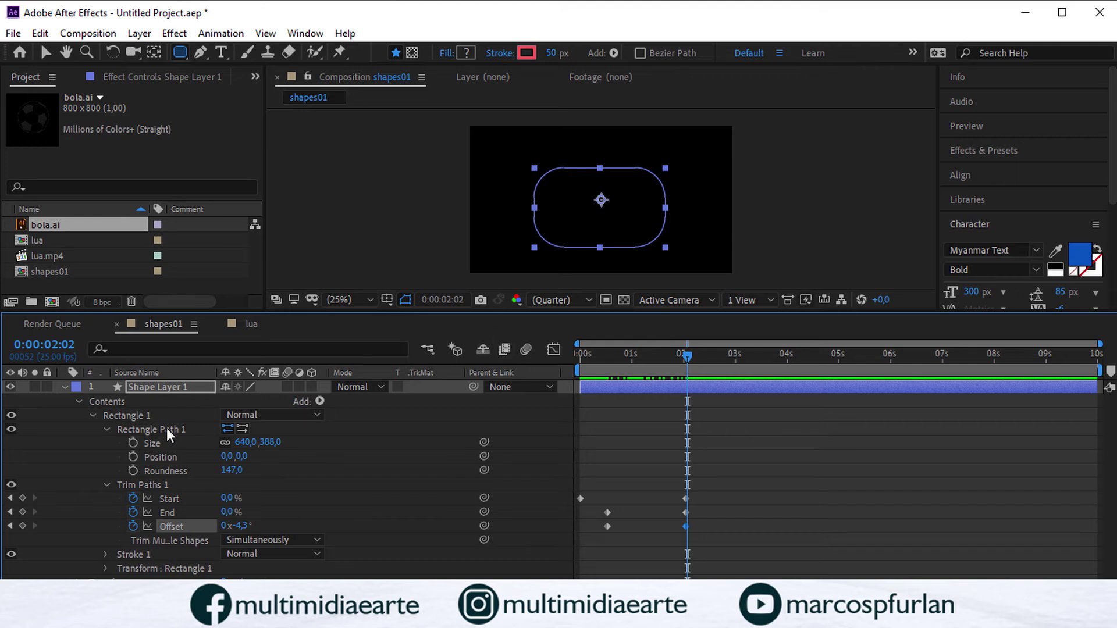
Step: Expand Stroke 1 of the rectangle and add a dash to it
click(152, 485)
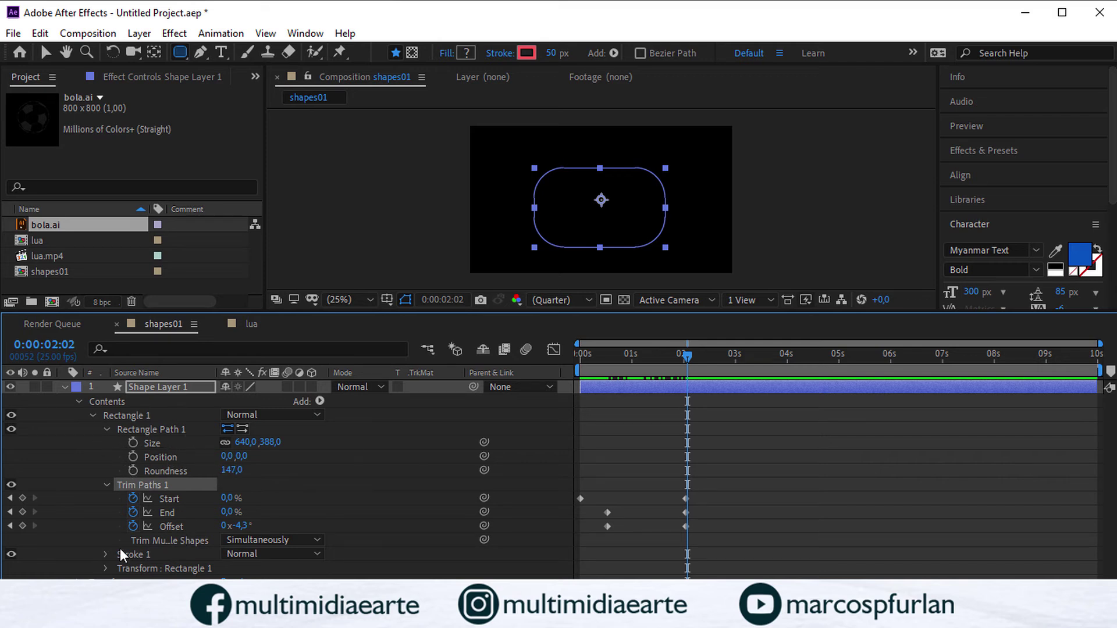
click(105, 554)
scroll(169, 536, down, 4)
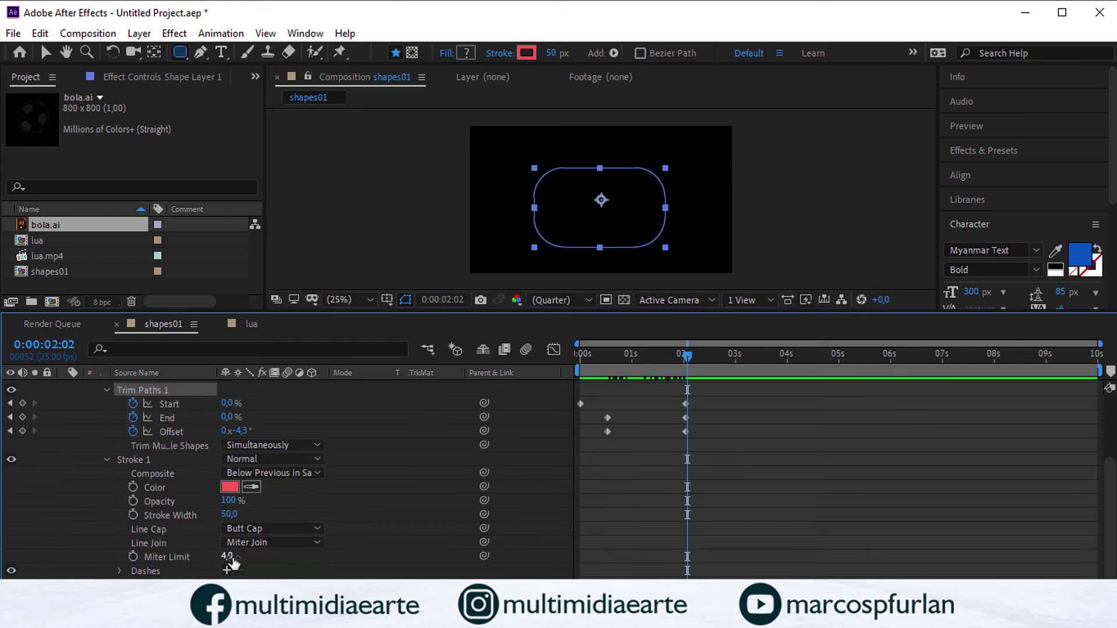
click(226, 571)
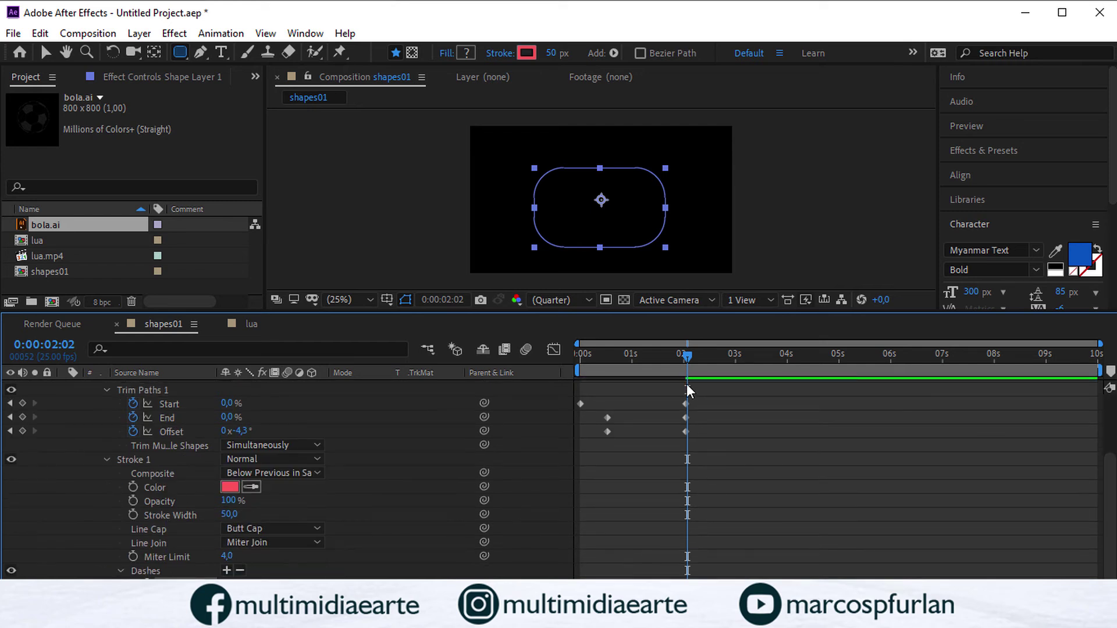
Step: Check the dashed stroke at 0:00:01:01 and remove the dash from the rectangle's Stroke 1
mouse_move(686, 358)
mouse_down()
mouse_move(596, 365)
mouse_move(665, 358)
mouse_move(634, 362)
mouse_up()
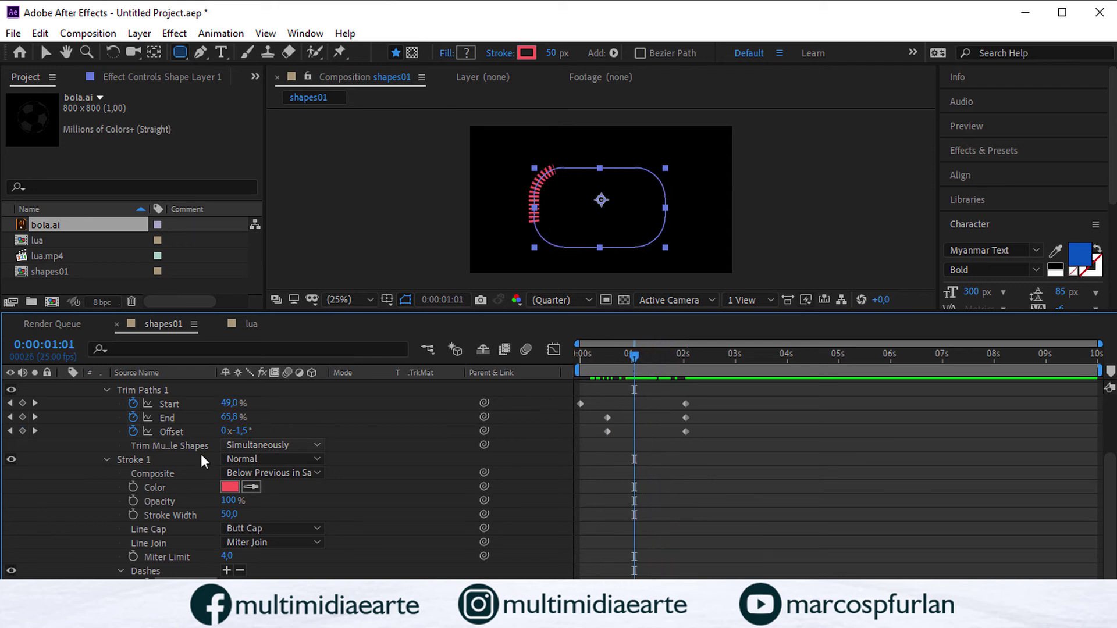
click(238, 571)
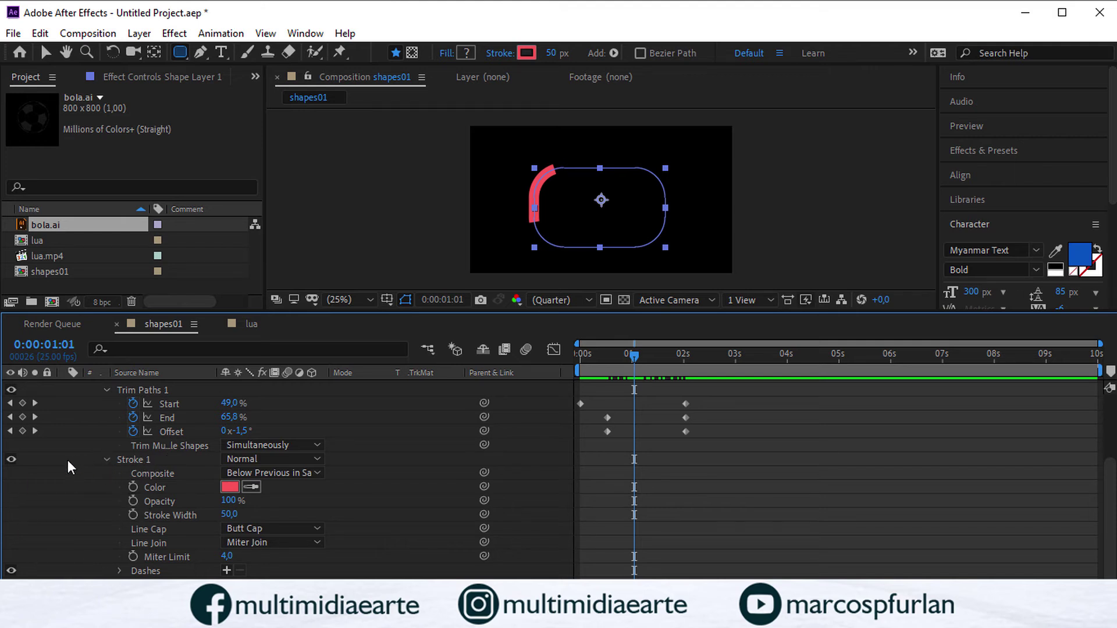
click(111, 458)
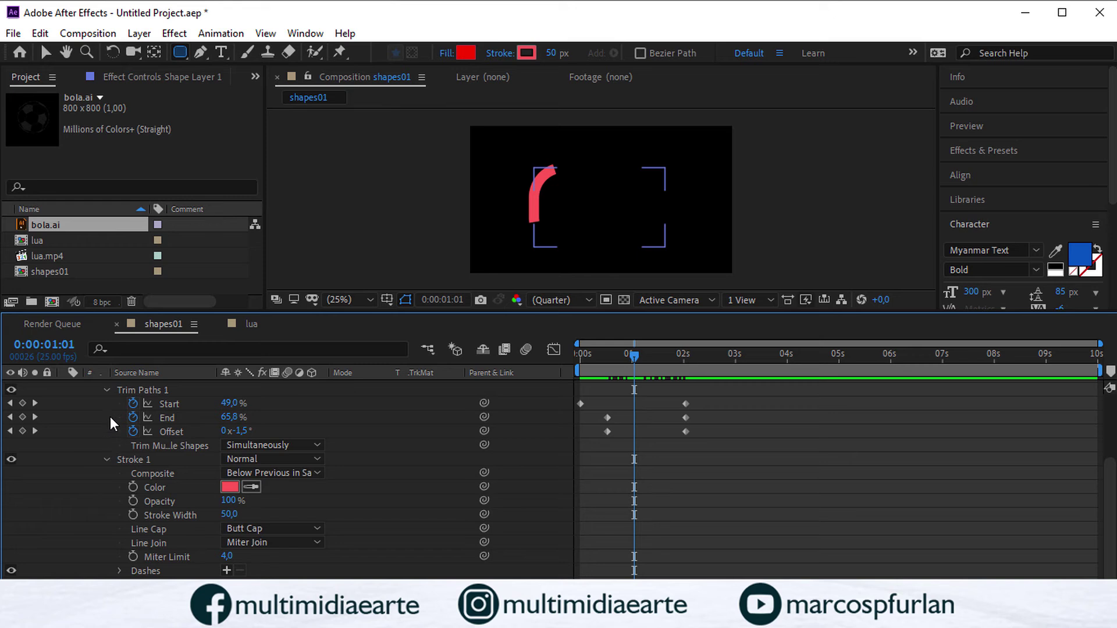
Step: Turn off Trim Paths 1 and delete it from the rectangle
click(11, 390)
click(142, 388)
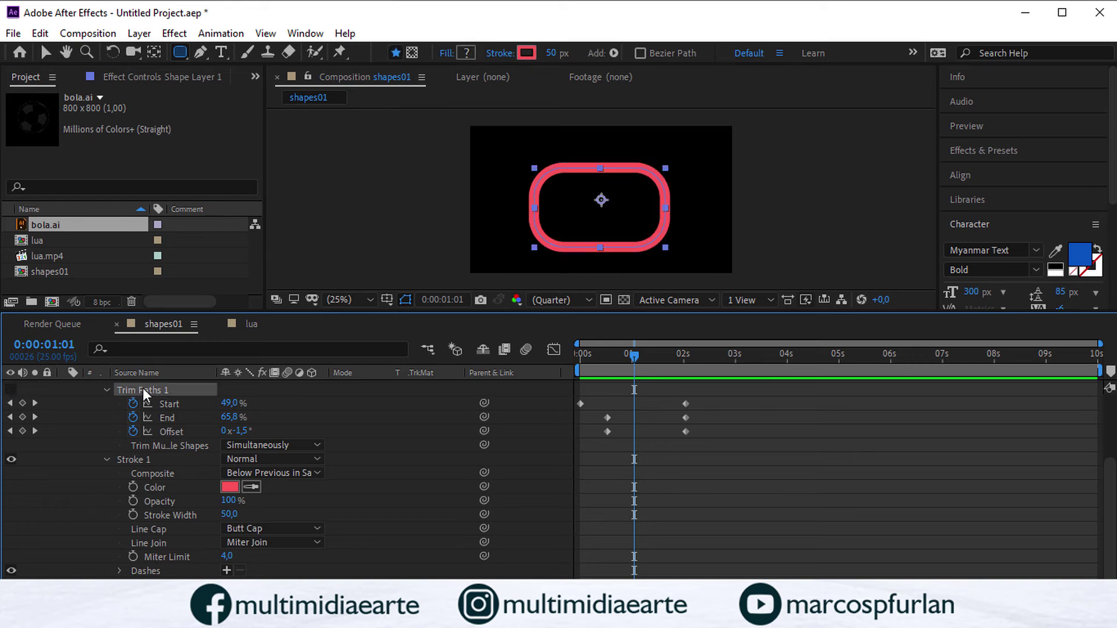
key(Delete)
Step: Try a Twist with an angle of 94 on the rectangle's shape layer and delete it
scroll(423, 444, up, 2)
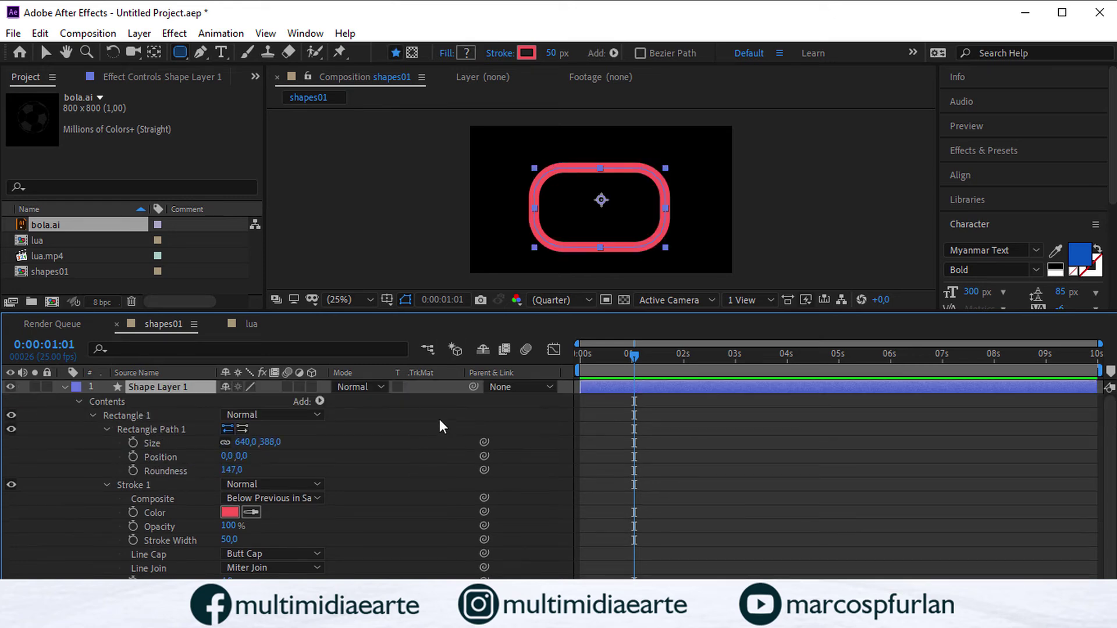
click(320, 401)
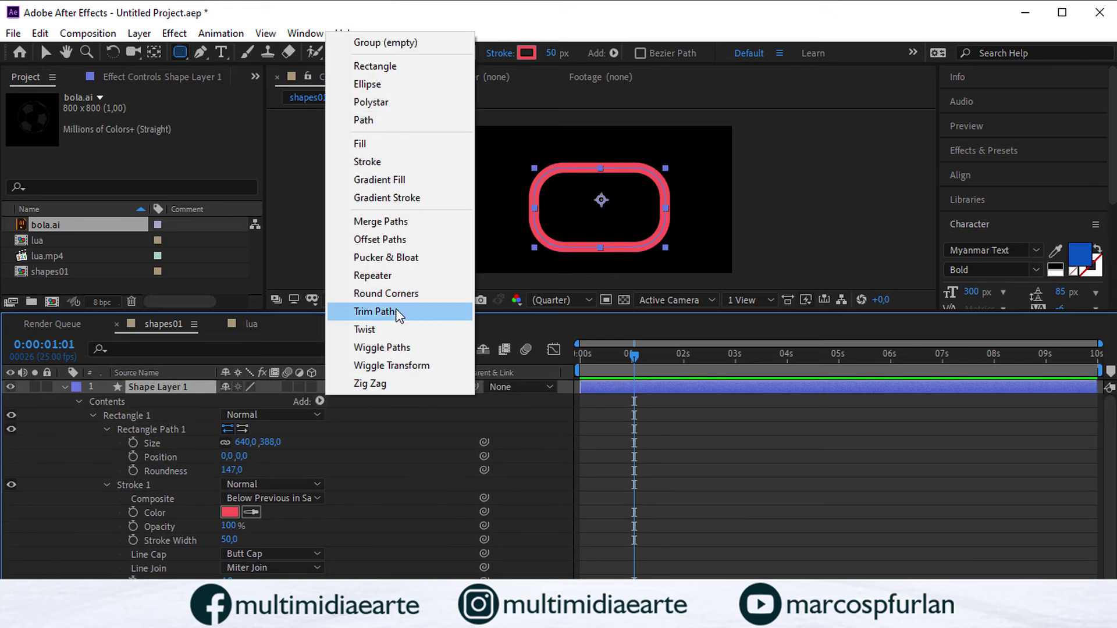
click(381, 330)
scroll(352, 465, down, 2)
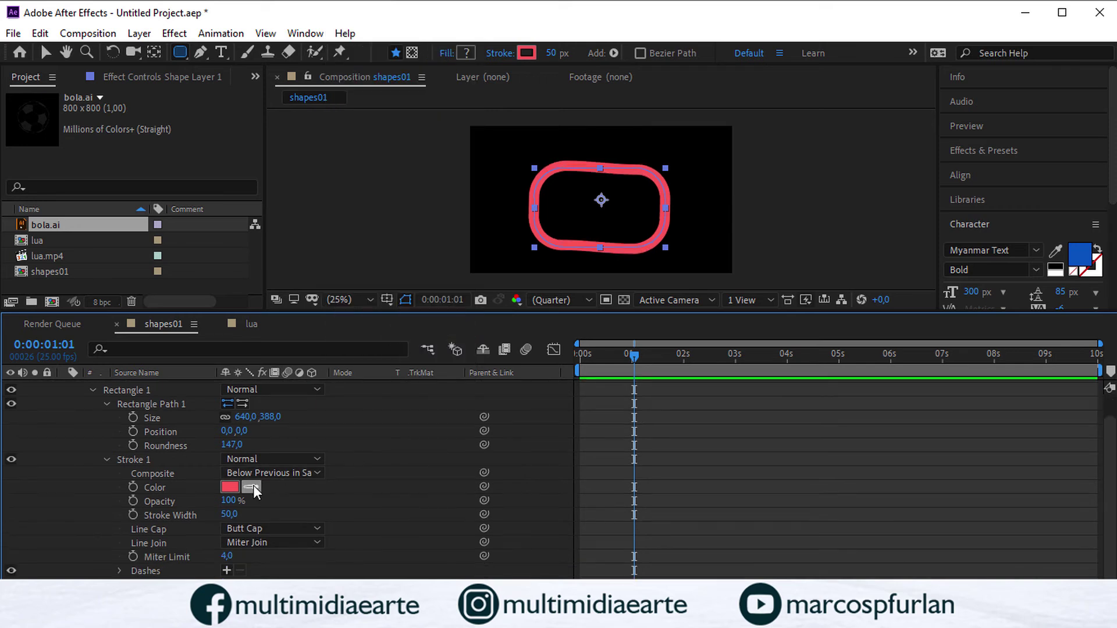
scroll(245, 504, down, 1)
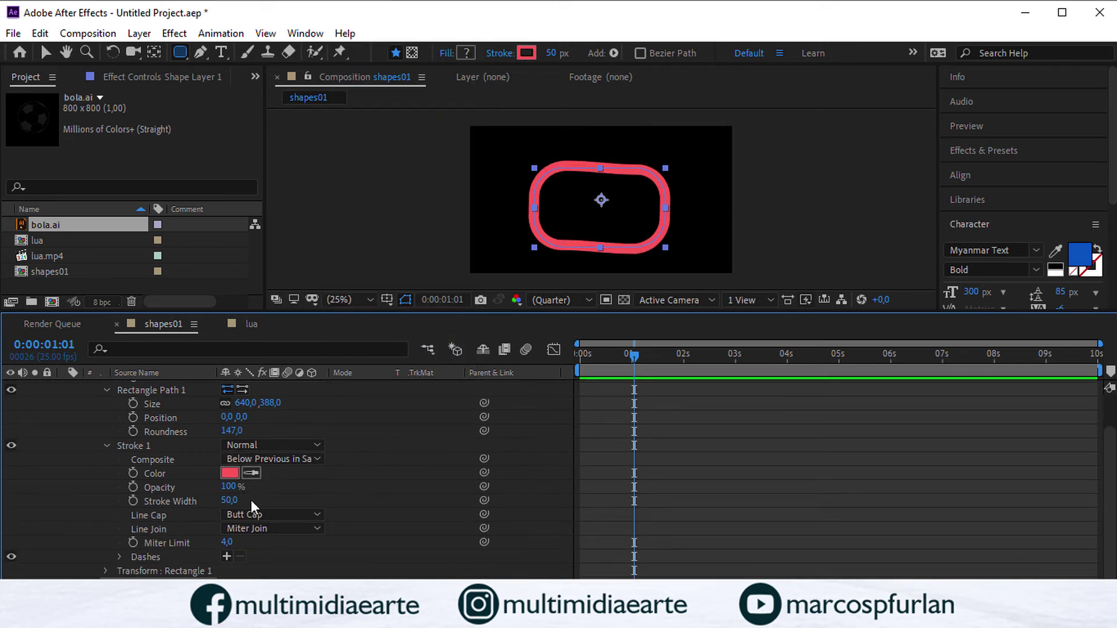
scroll(291, 480, down, 1)
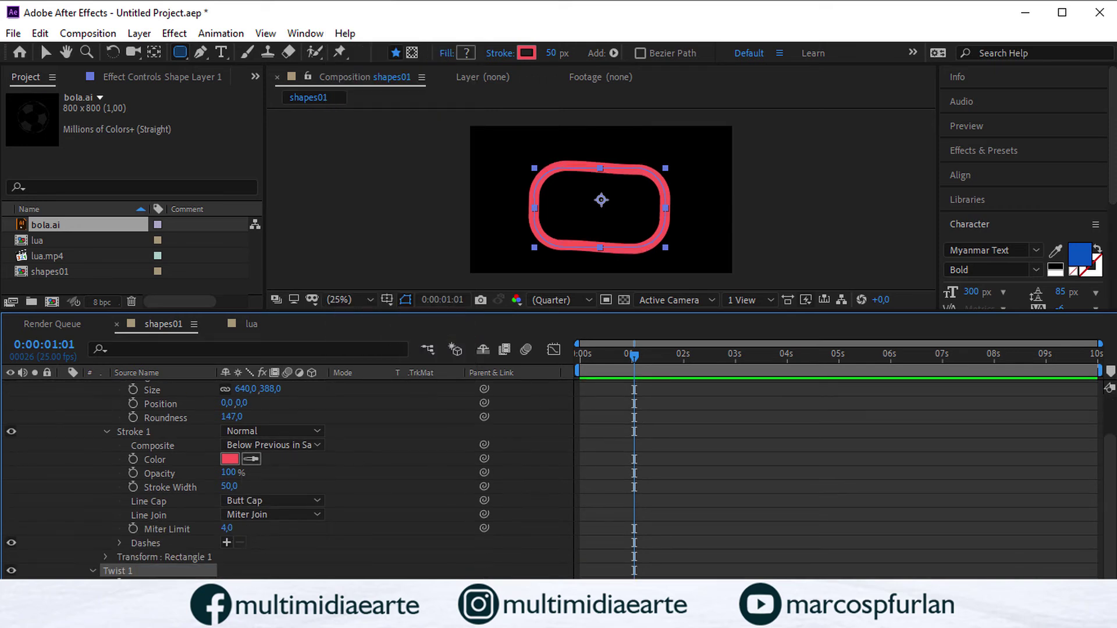
mouse_move(227, 584)
mouse_down()
mouse_move(348, 581)
mouse_move(208, 560)
mouse_move(250, 583)
mouse_move(232, 583)
mouse_move(284, 552)
mouse_up()
scroll(284, 551, down, 1)
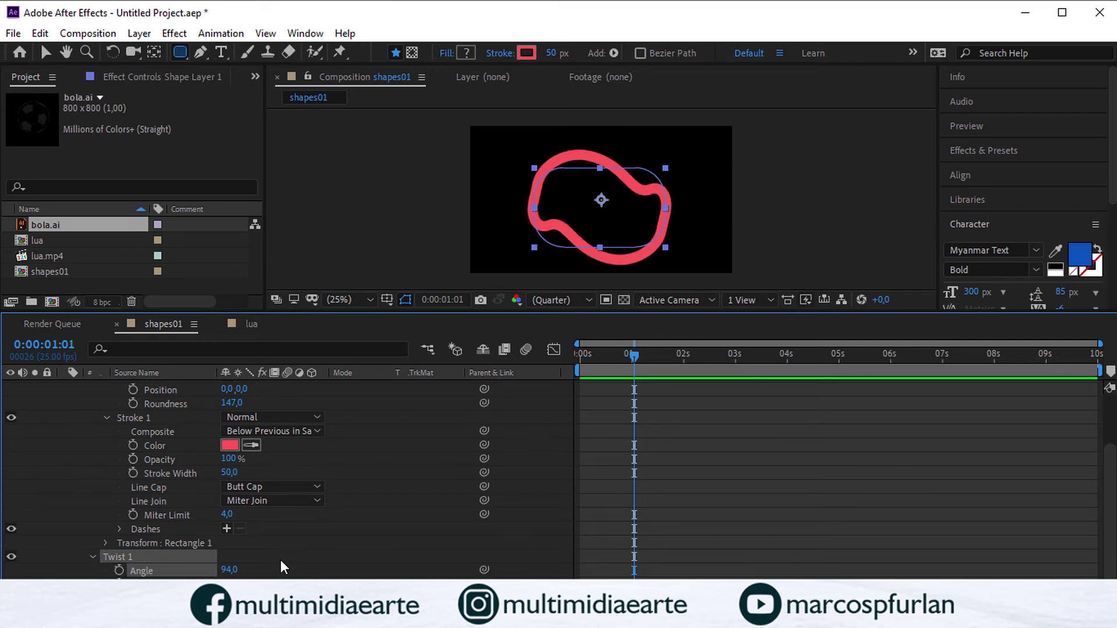
key(Delete)
Step: Delete the rectangle's shape layer and draw a rounded four-armed star with the Star tool
key(Delete)
drag(183, 50, 233, 123)
click(554, 177)
drag(554, 177, 600, 199)
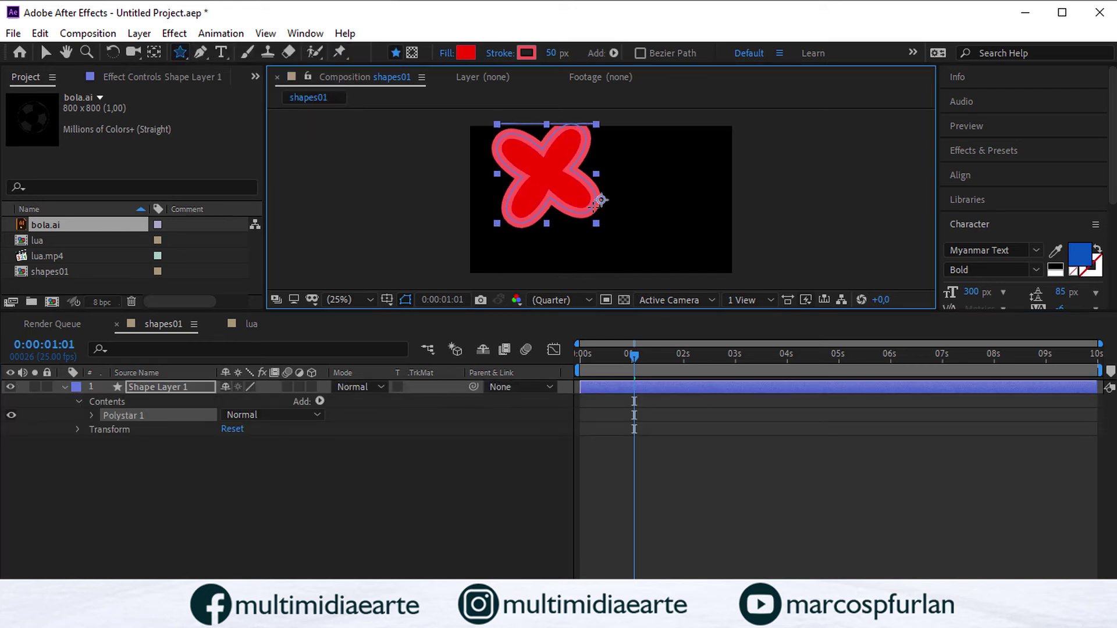
Step: Move the star towards the centre of the composition and set its polystar path to 5 points
click(51, 53)
drag(565, 189, 610, 232)
click(91, 416)
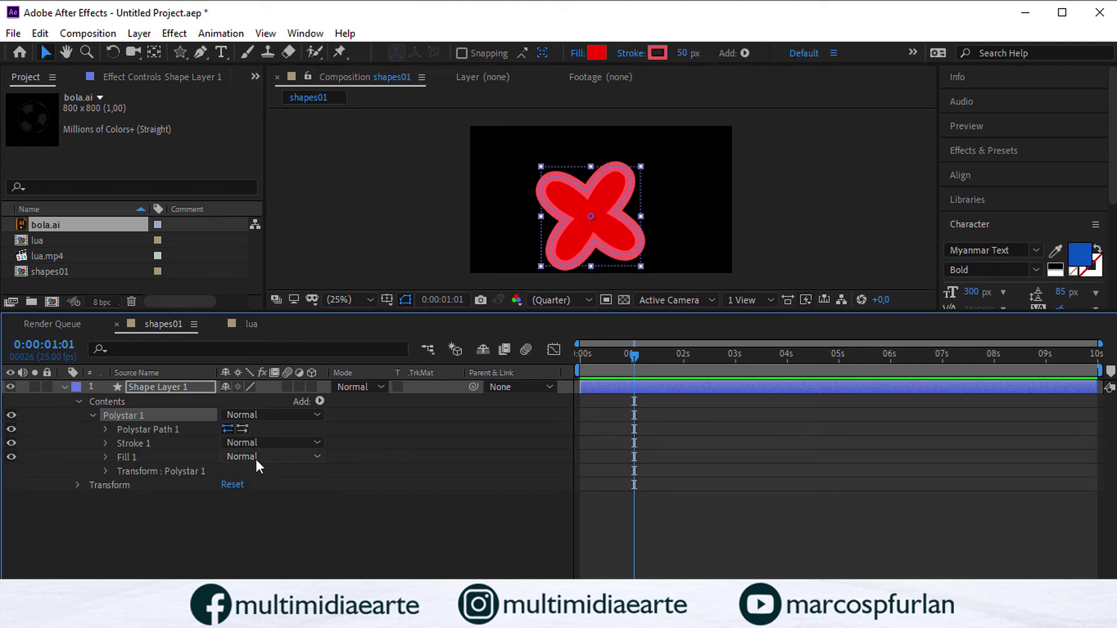
click(106, 429)
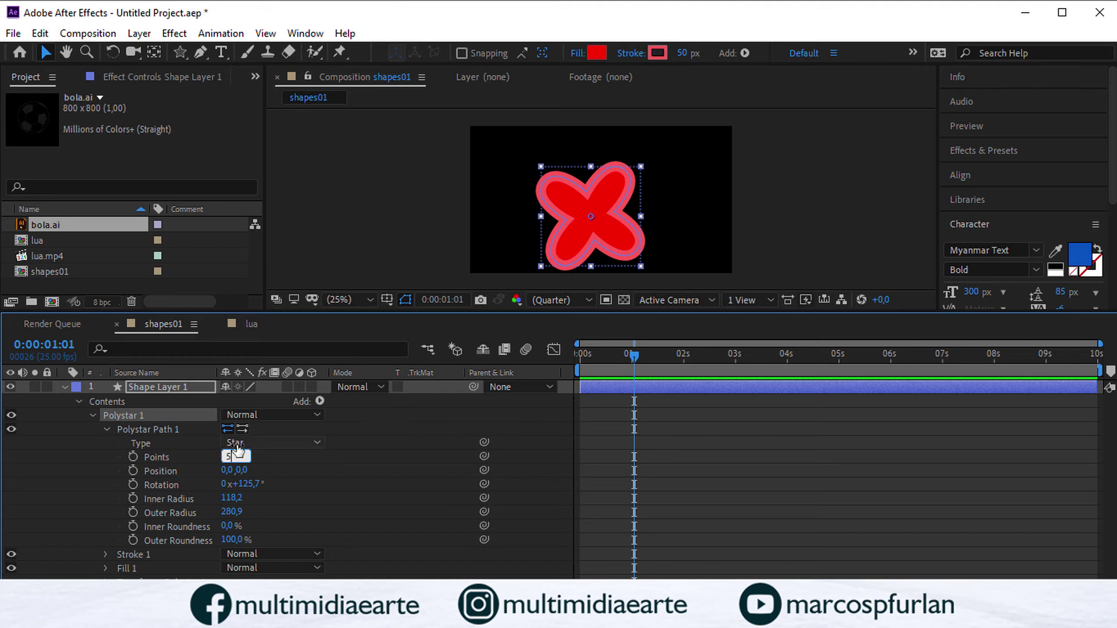
key(Return)
Step: Shape the star into a flower with inner radius 0, outer radius 253.9, inner roundness -70%, outer roundness 221% and rotation 106.7°
click(231, 500)
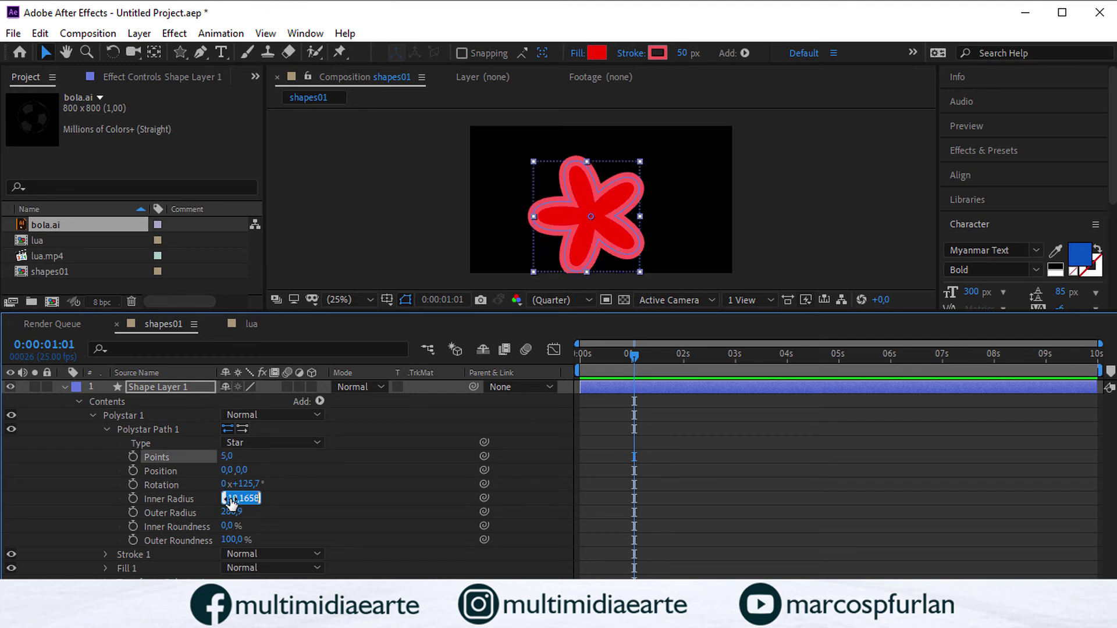
text(0)
key(Tab)
key(Return)
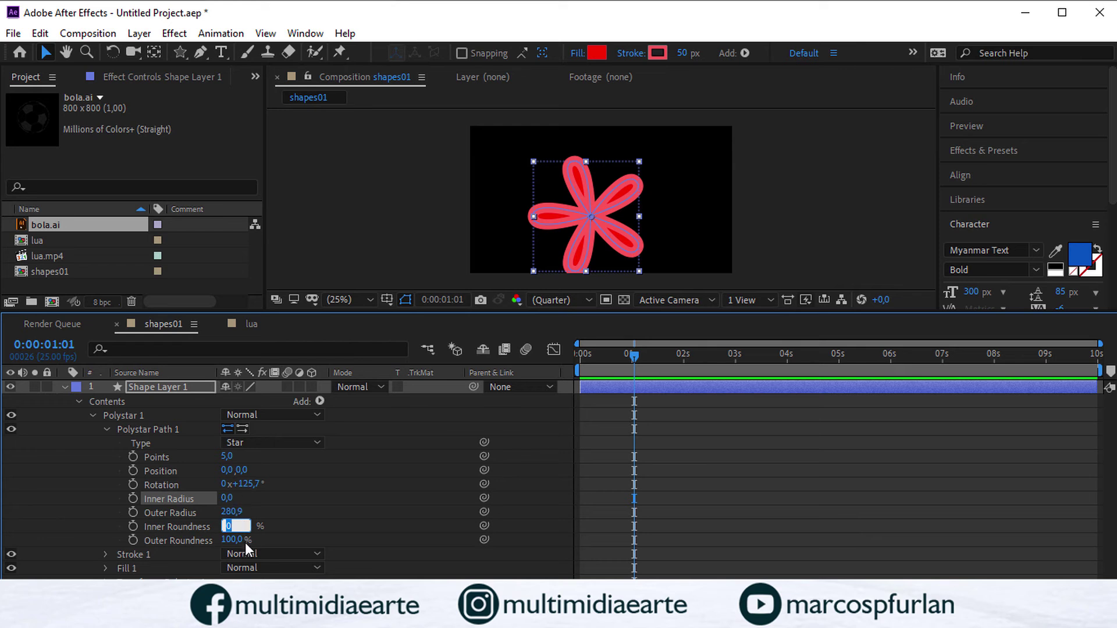
drag(240, 541, 327, 527)
drag(243, 484, 220, 515)
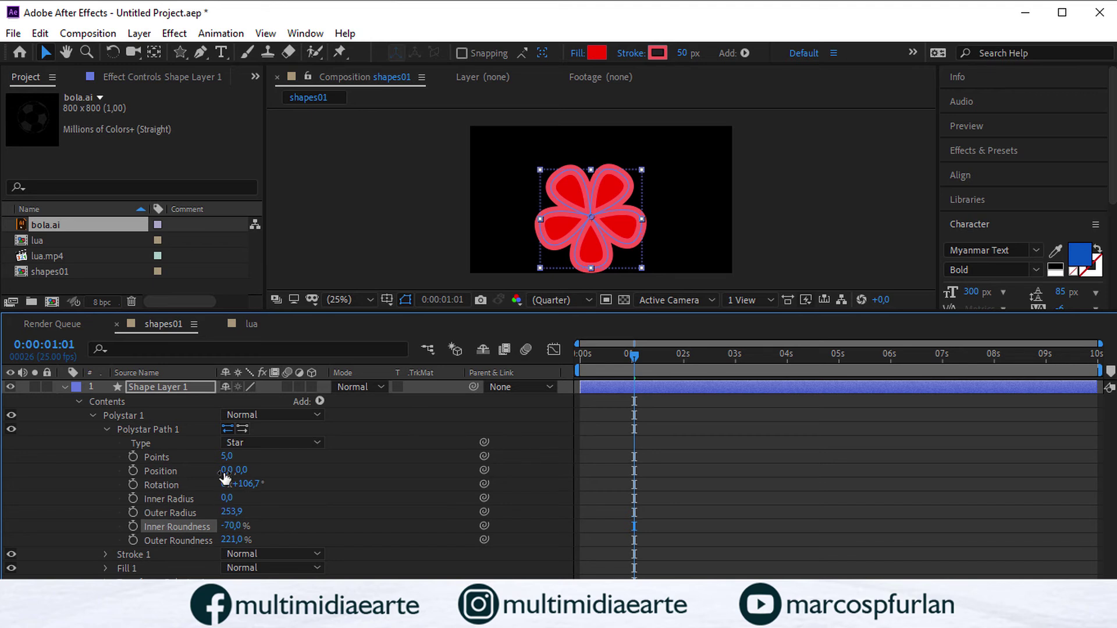
Step: Try an outer roundness of -58% on the star, and set both its outer and inner roundness to 0%
drag(236, 540, 2, 541)
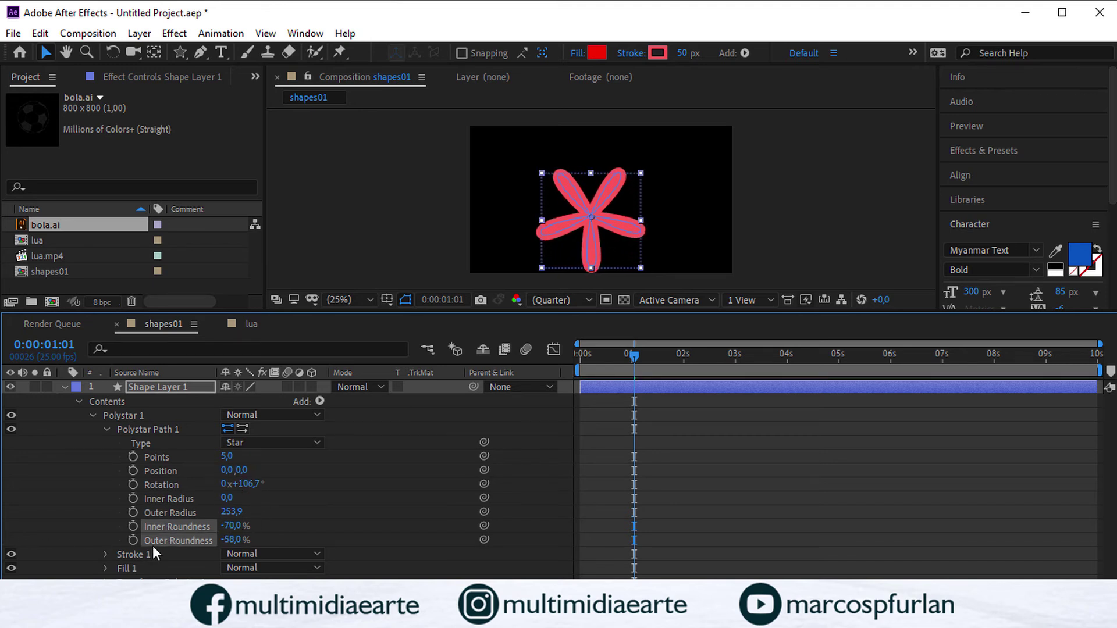
click(233, 539)
text(0)
key(Tab)
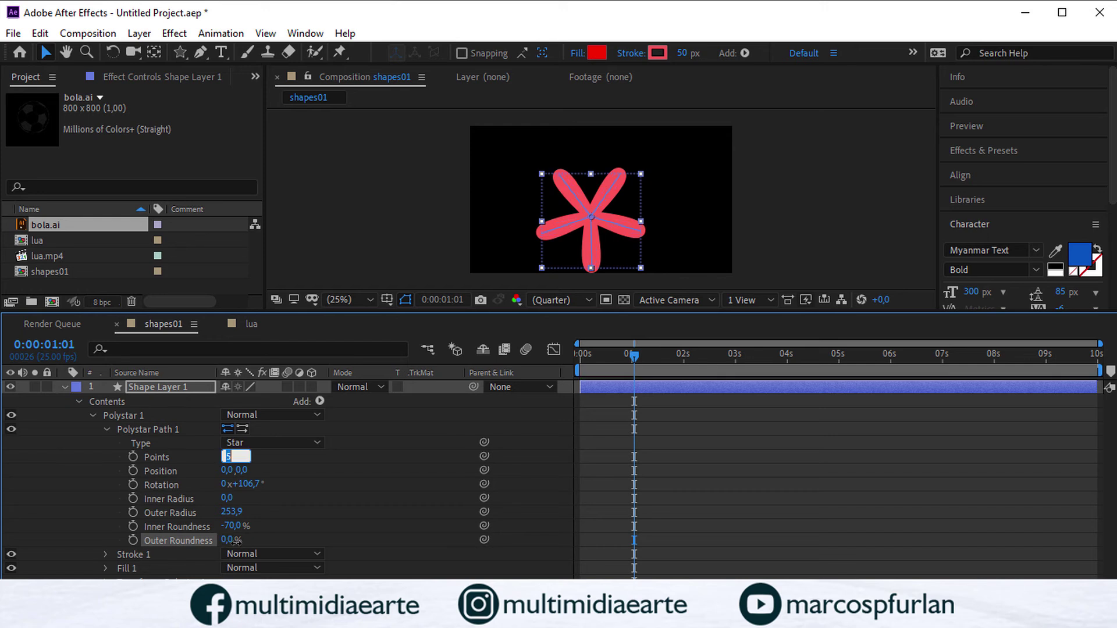
click(231, 527)
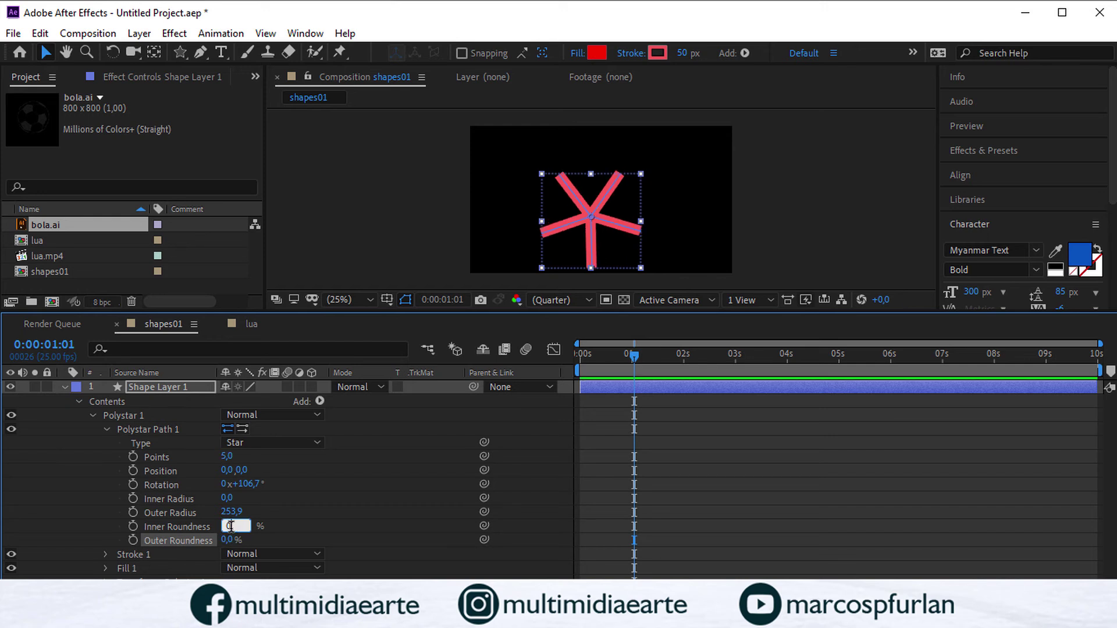
key(Return)
Step: Try an inner roundness of 108% and a different outer roundness, and delete the polystar path
drag(230, 526, 335, 524)
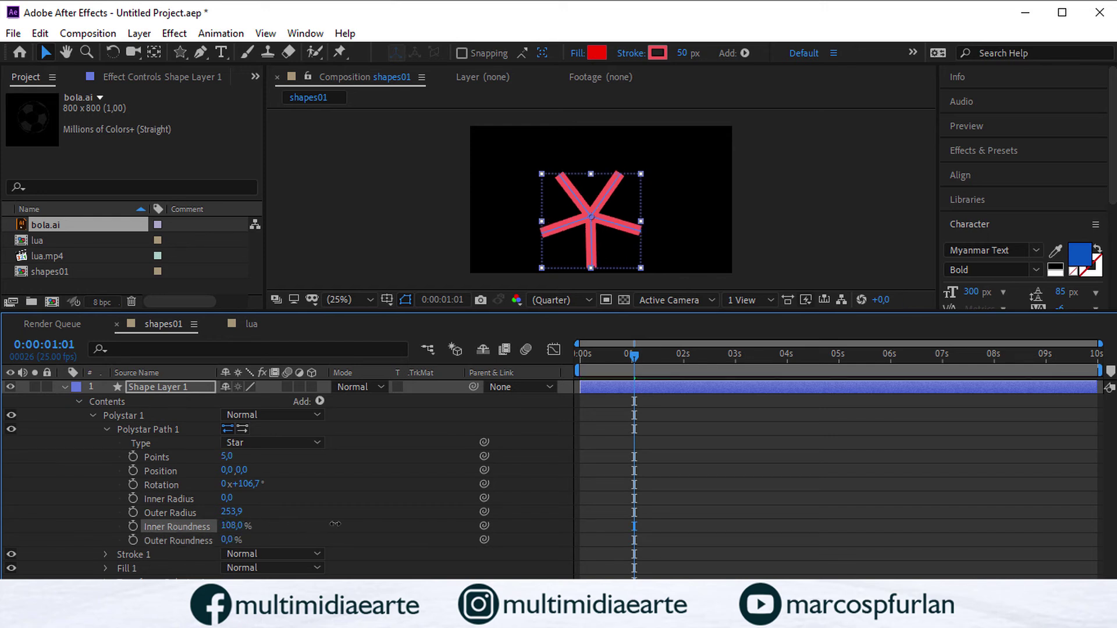
drag(228, 540, 518, 532)
key(Delete)
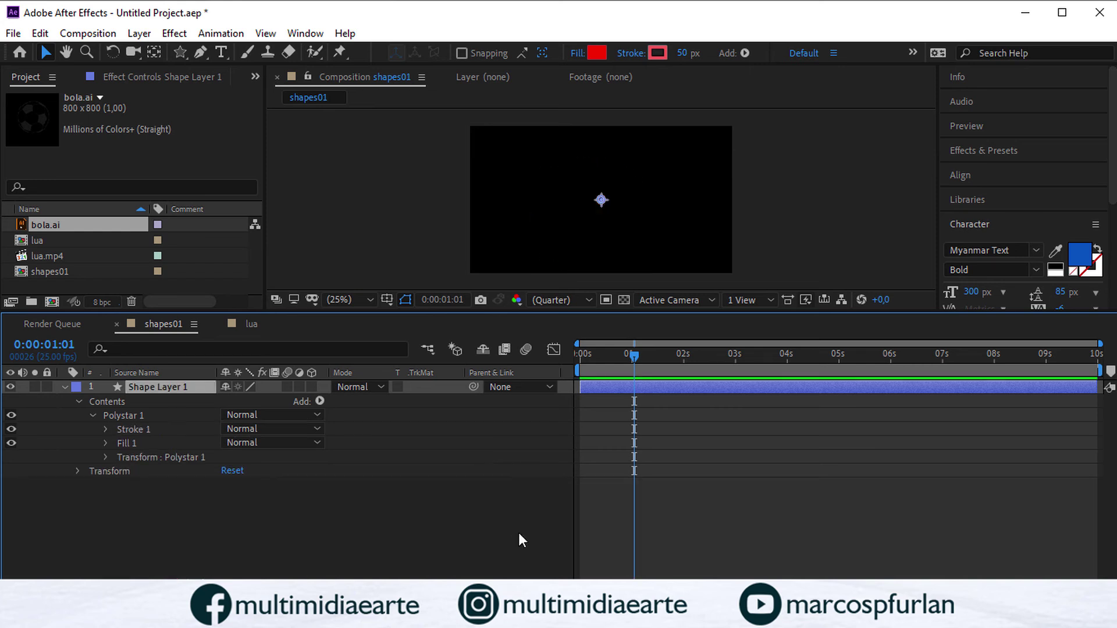
click(180, 52)
mouse_move(570, 174)
mouse_down()
mouse_move(601, 202)
mouse_move(597, 231)
mouse_up()
key(Up)
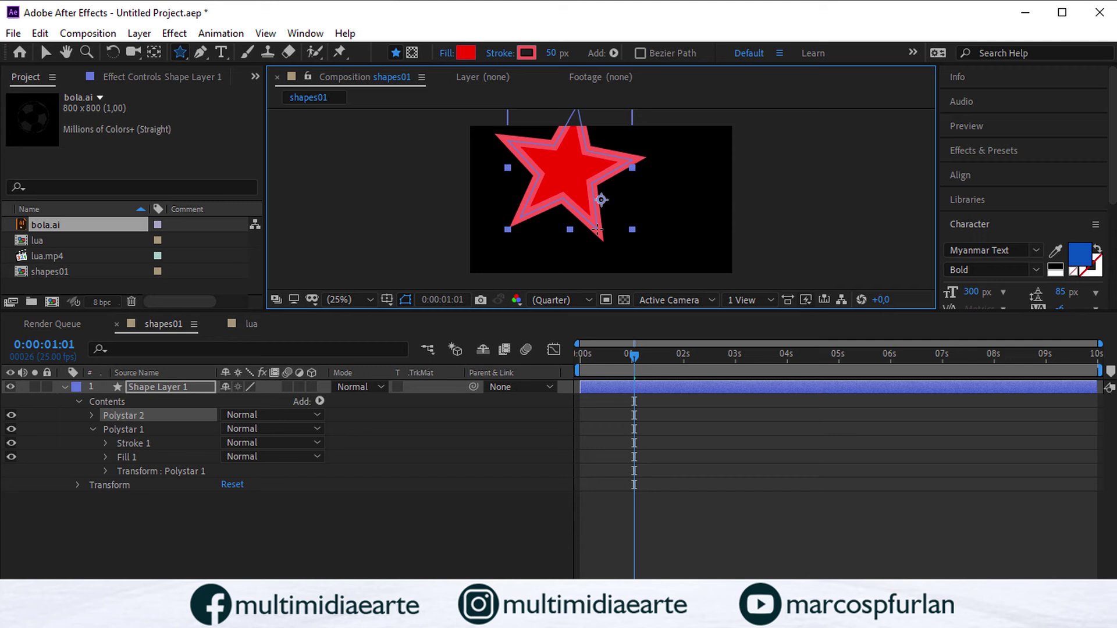
key(ctrl+z)
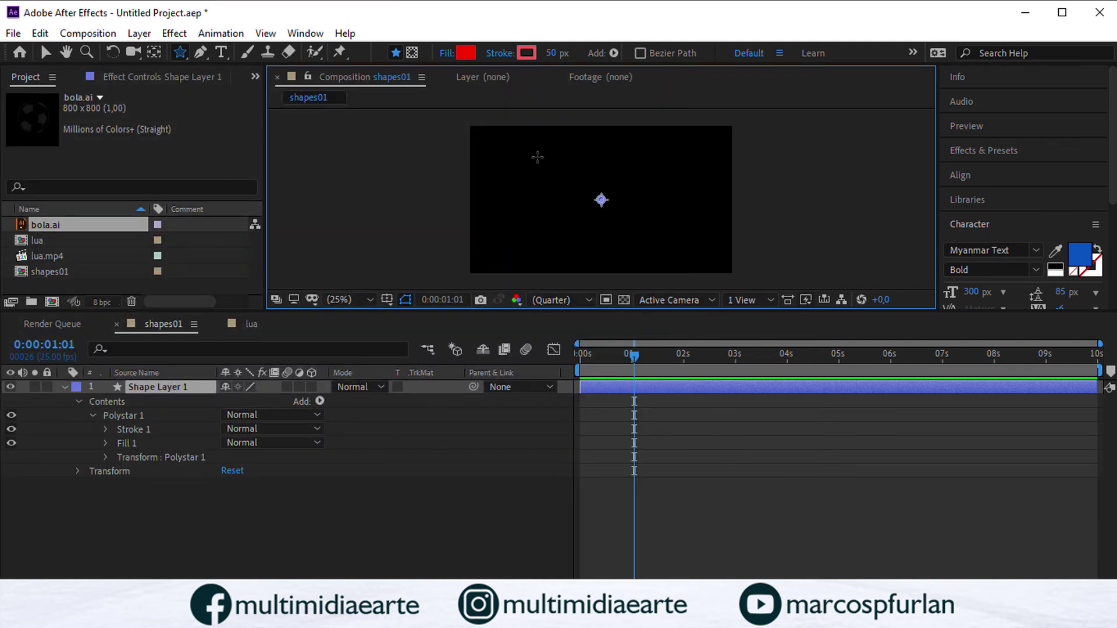
Step: Draw a sharp five-pointed star centred in the composition and set its stroke width to 2 px
mouse_move(598, 200)
mouse_down()
mouse_move(617, 143)
mouse_move(641, 243)
mouse_up()
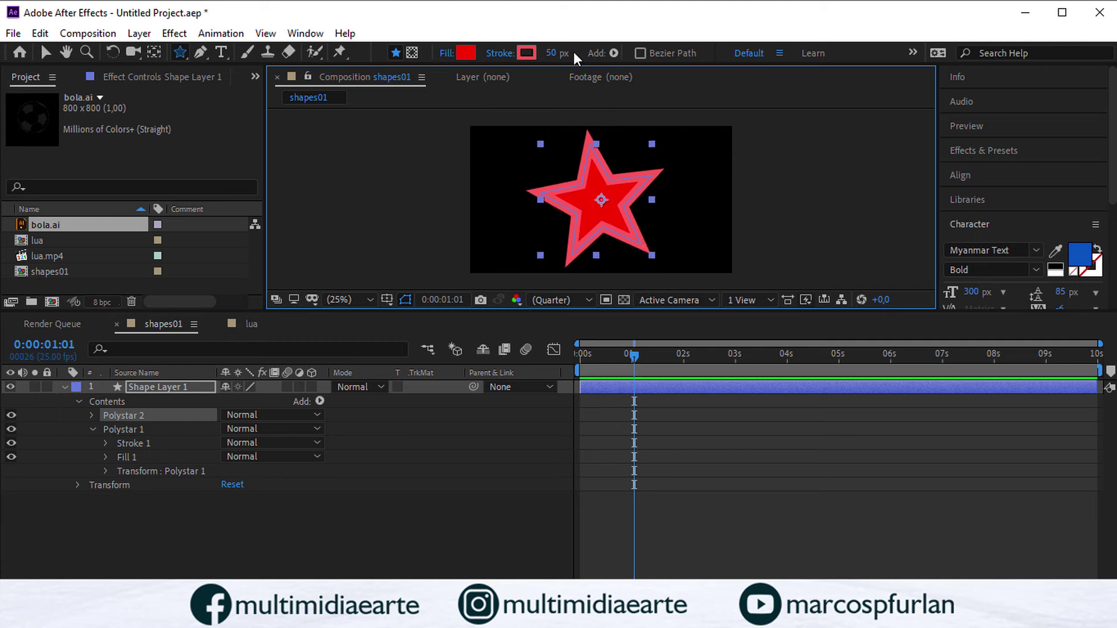
click(556, 53)
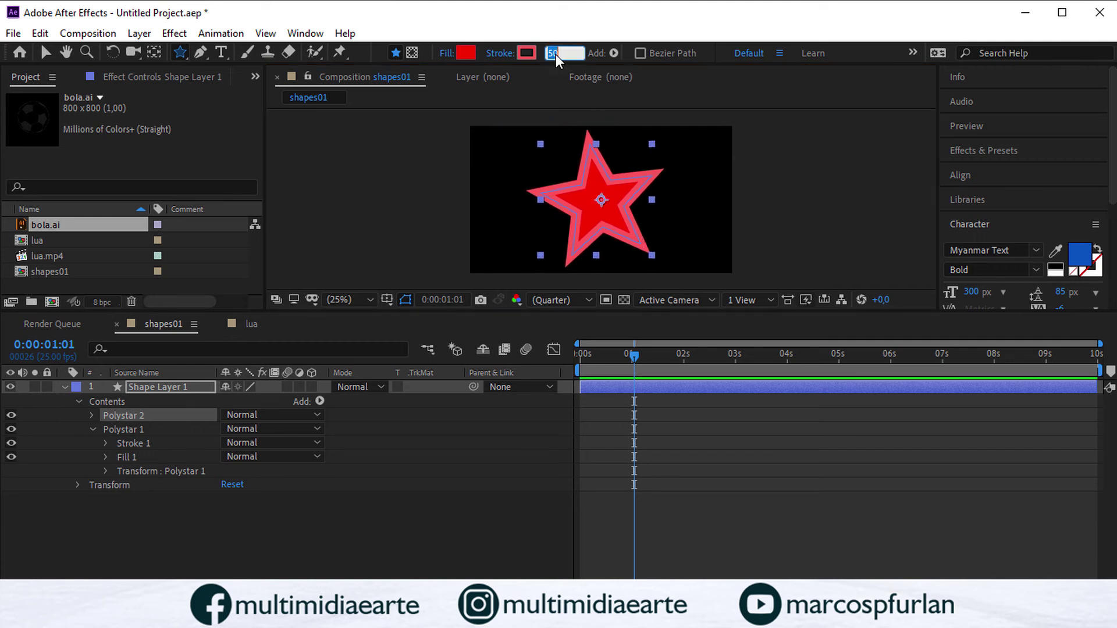
text(2)
key(Return)
Step: Try a Twist with angle -82 and centre -11, 37 on the new star, and delete it
click(320, 401)
click(391, 331)
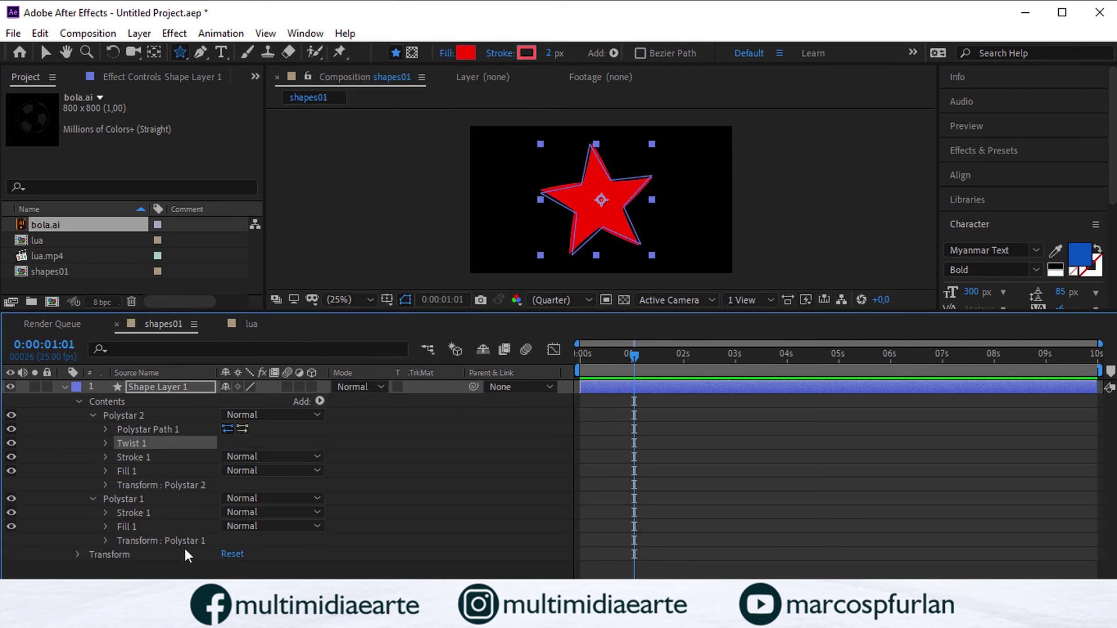
click(106, 442)
drag(229, 456, 145, 460)
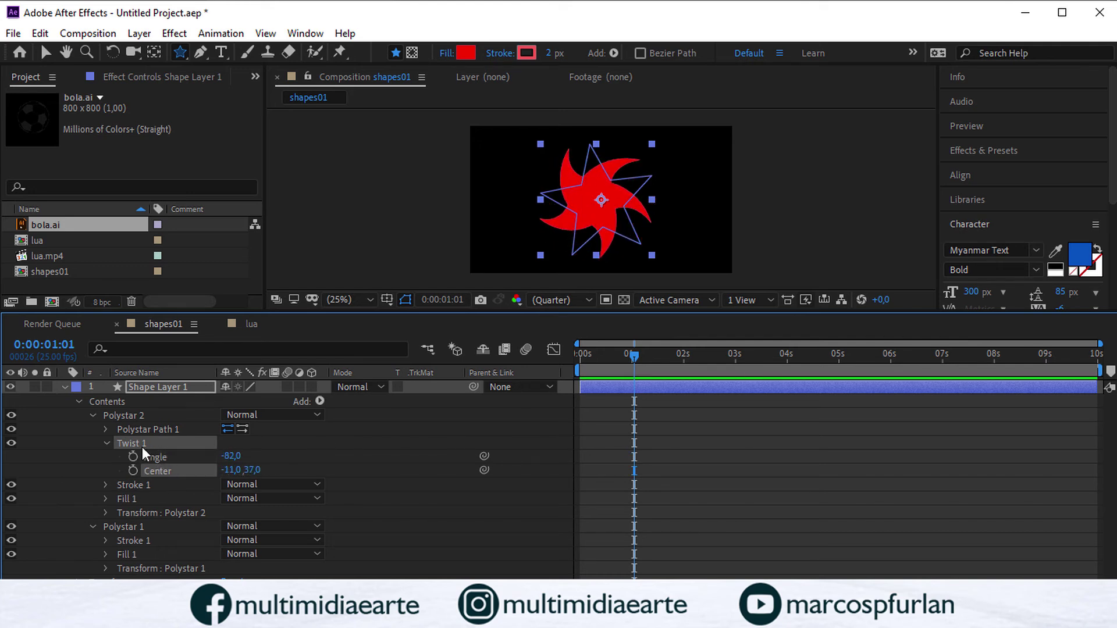
key(Delete)
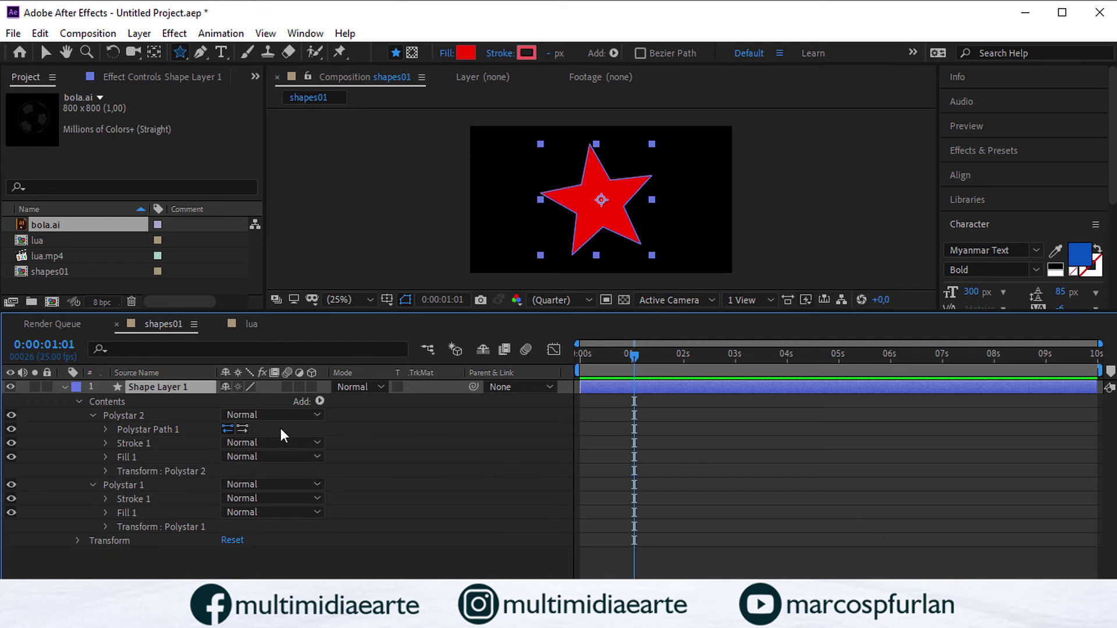
Step: Add a Zig Zag to the shape layer with size 18, 9 ridges per segment and Smooth points
click(321, 401)
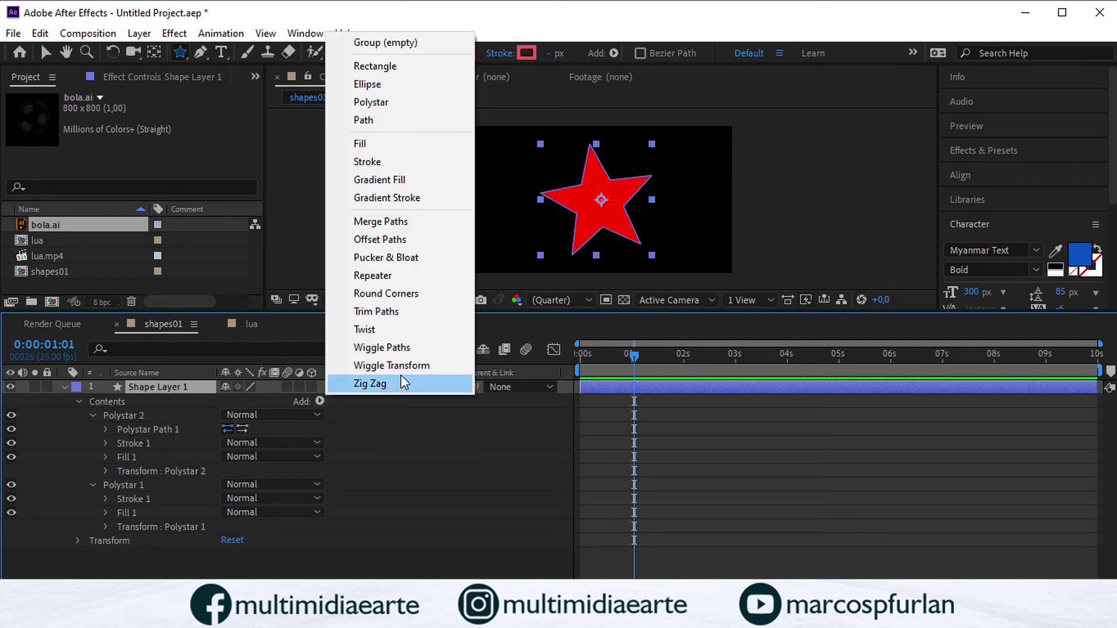
click(372, 383)
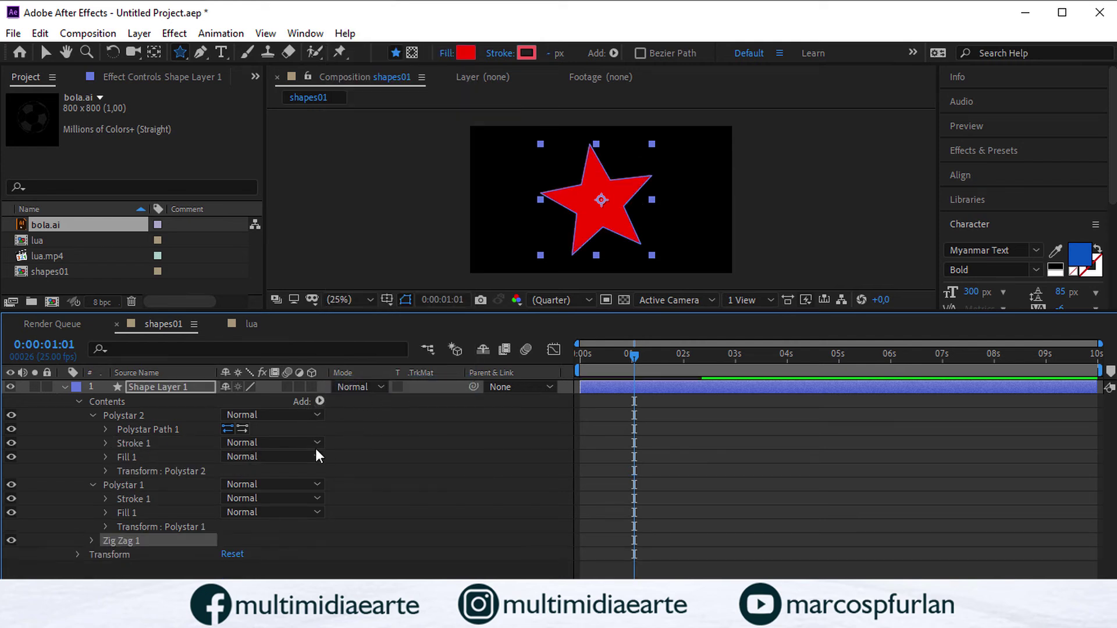
click(92, 541)
mouse_move(229, 554)
mouse_down()
mouse_move(274, 550)
mouse_move(226, 567)
mouse_up()
click(285, 578)
click(287, 559)
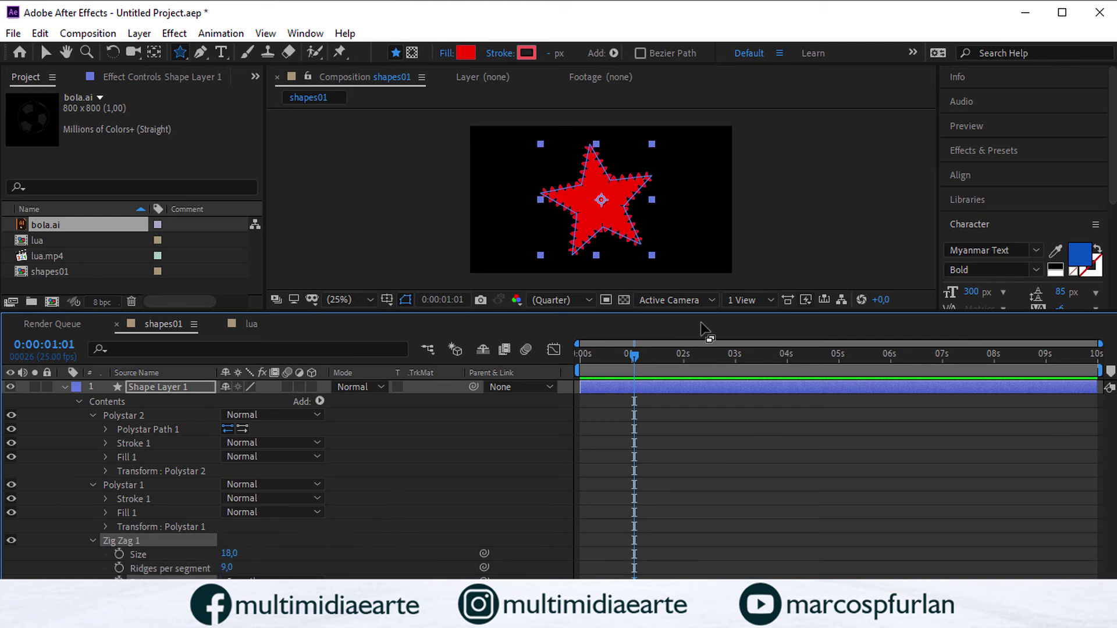
Step: Move Zig Zag 1 into Polystar 2 below Fill 1 and set its ridges per segment to 0
drag(111, 534, 178, 445)
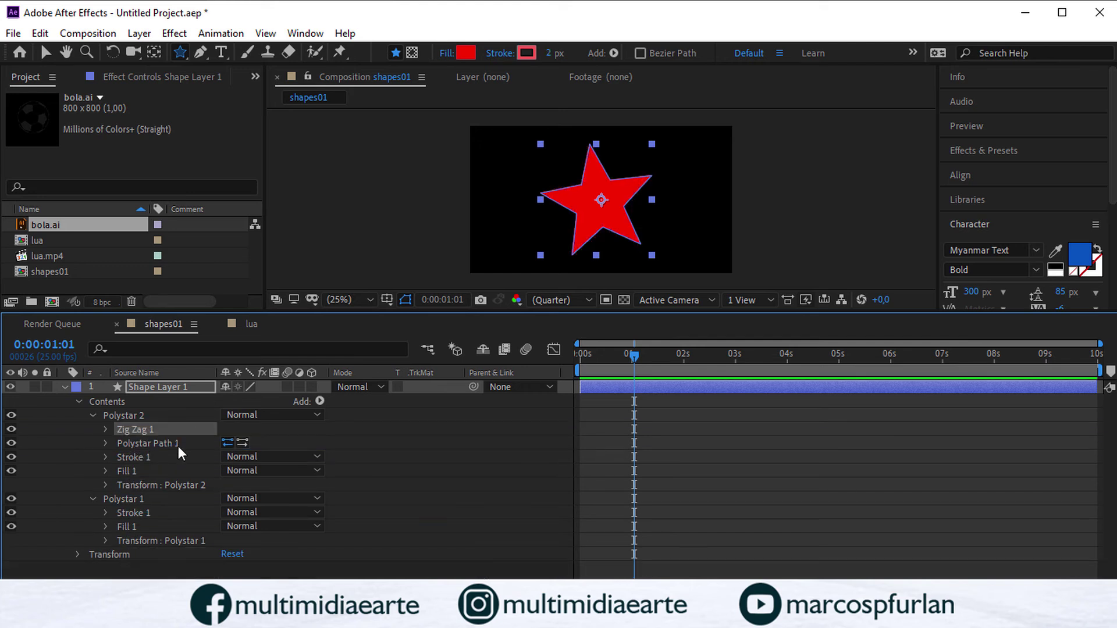
click(106, 429)
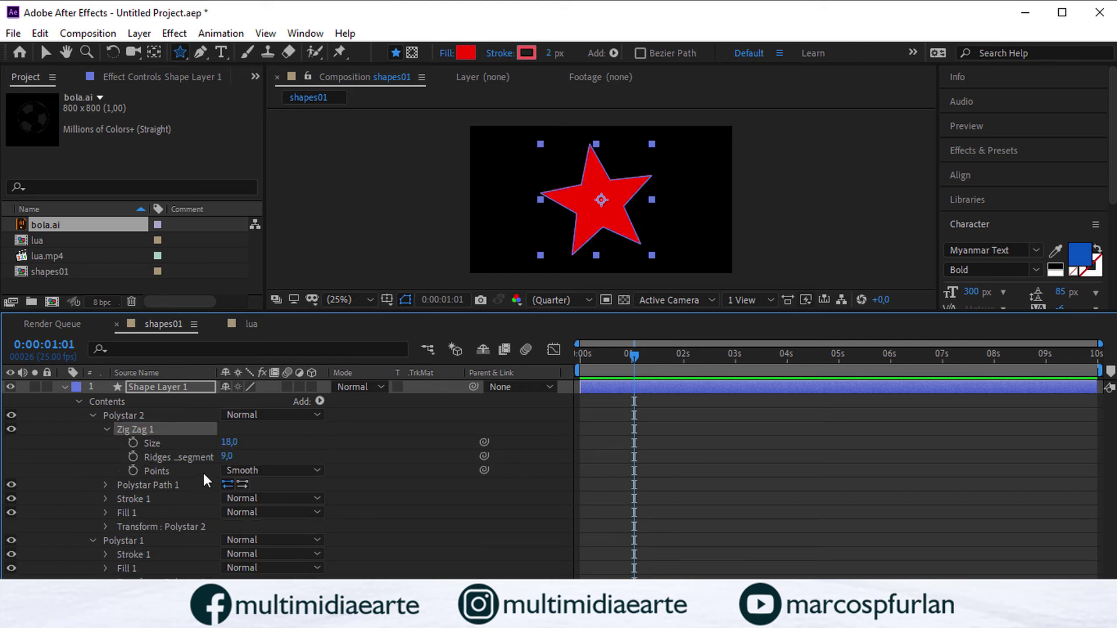
drag(168, 430, 158, 511)
drag(168, 456, 158, 518)
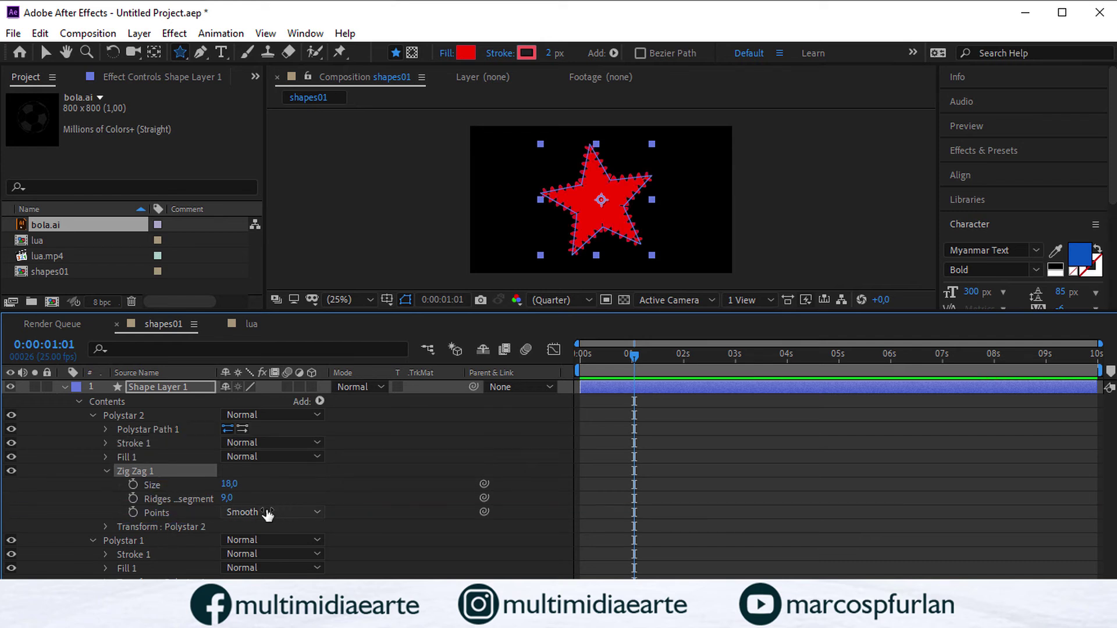
drag(224, 502, 200, 500)
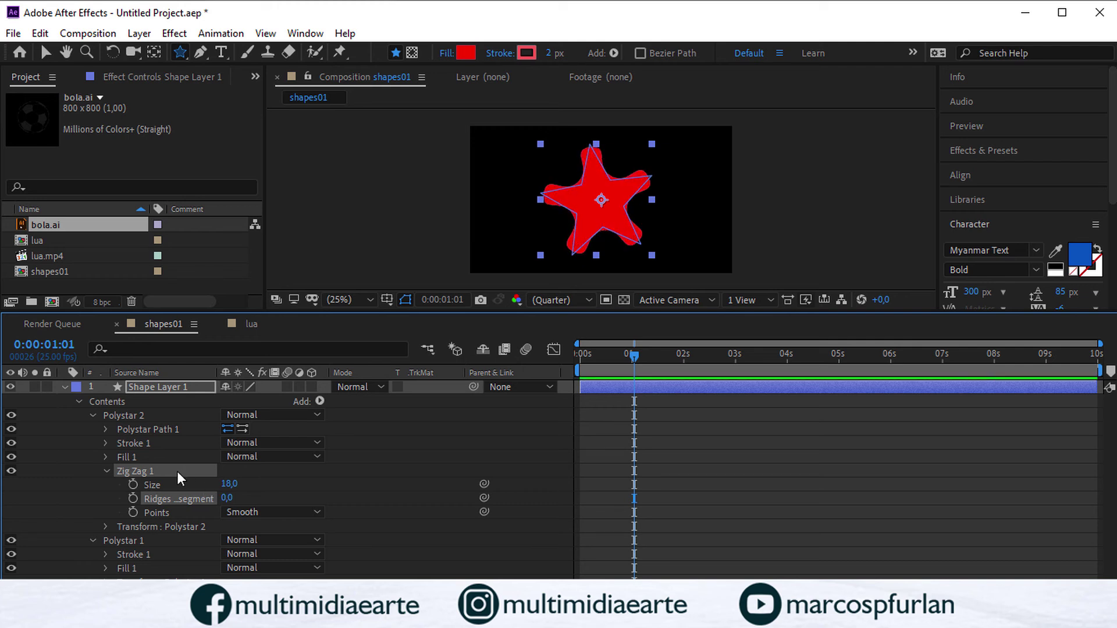
Step: Delete Zig Zag 1 from Polystar 2 and add Wiggle Paths to the shape layer
key(Delete)
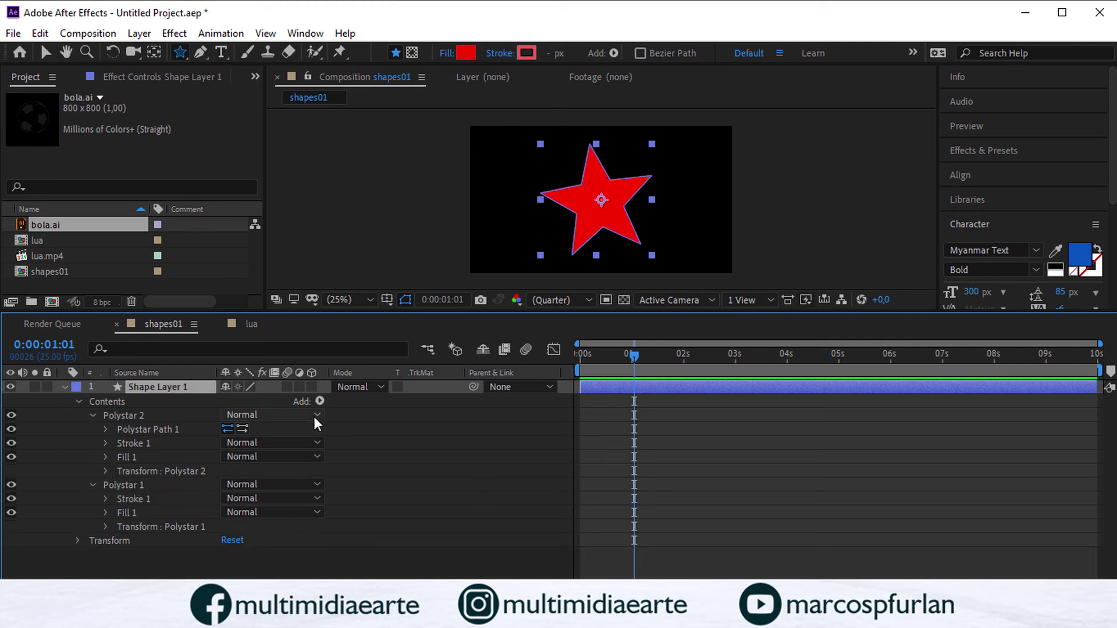
click(319, 401)
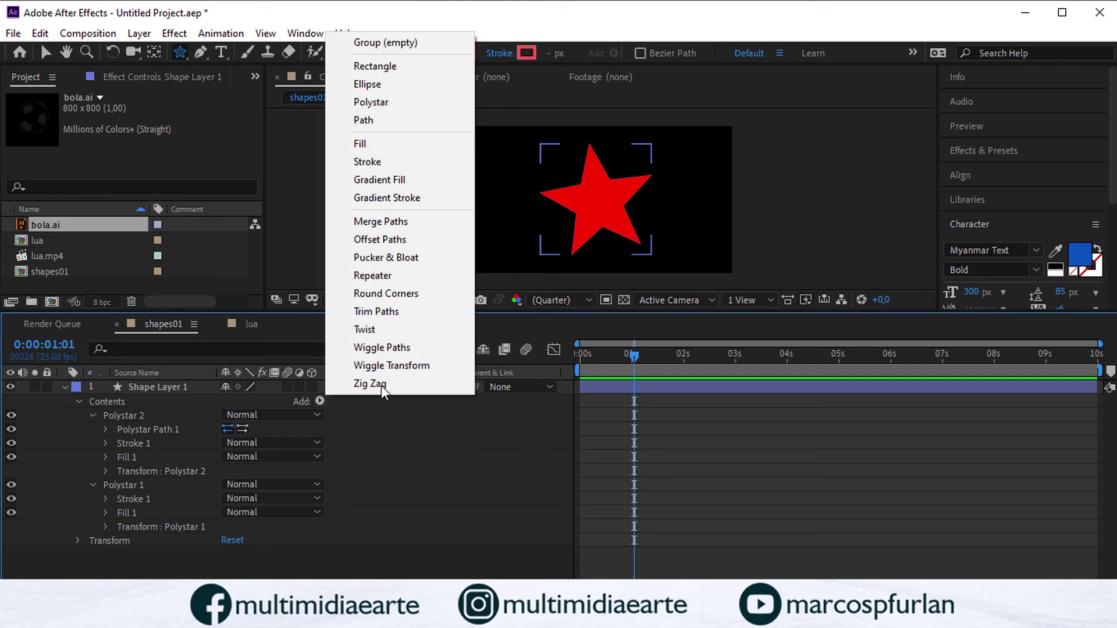
click(393, 347)
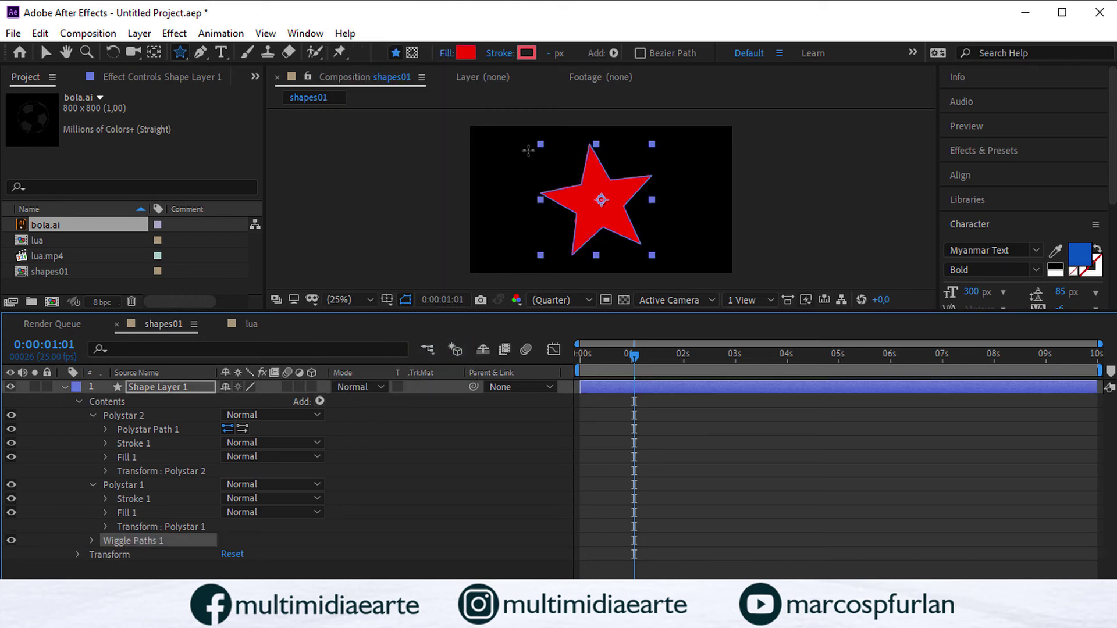
Step: Set the star's stroke width to 10 px and deselect the layer
drag(550, 54, 561, 86)
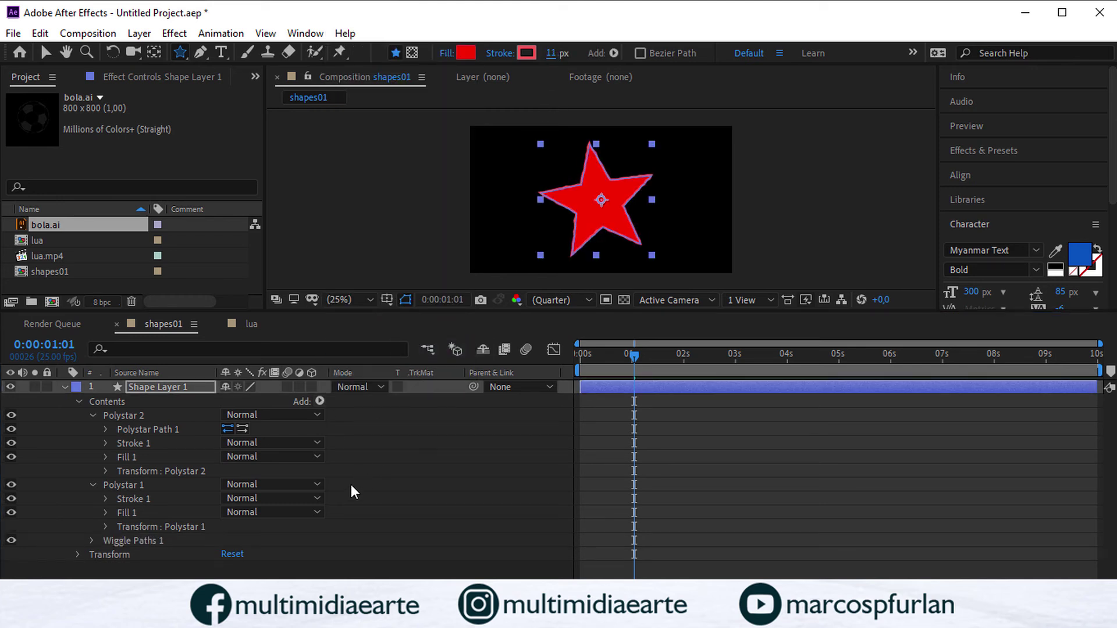
text(0)
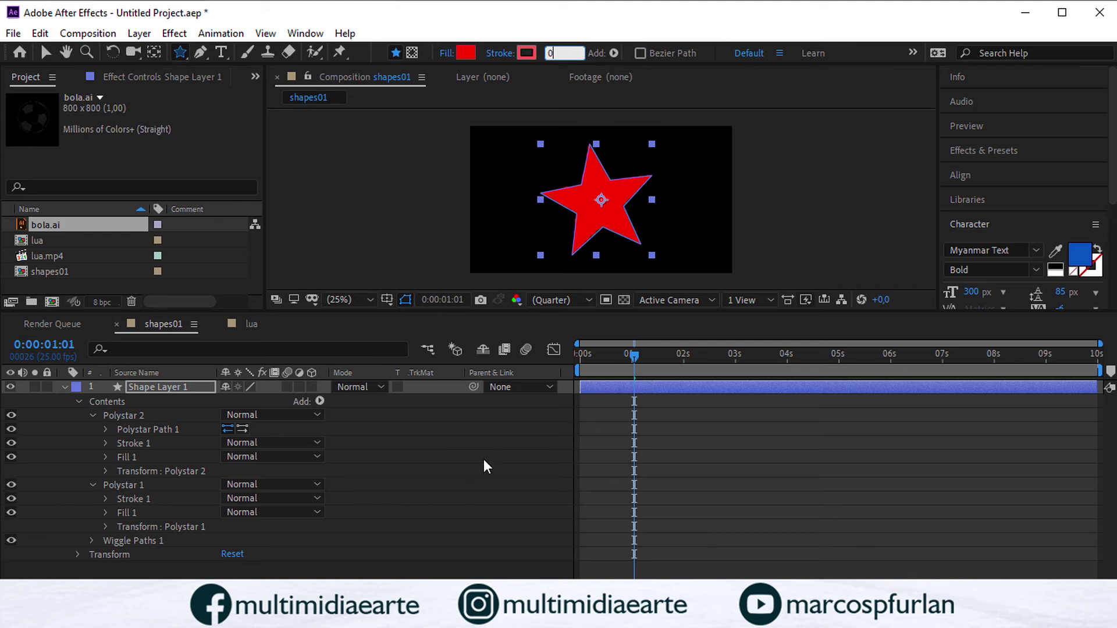
key(Return)
text(10)
key(Return)
click(420, 487)
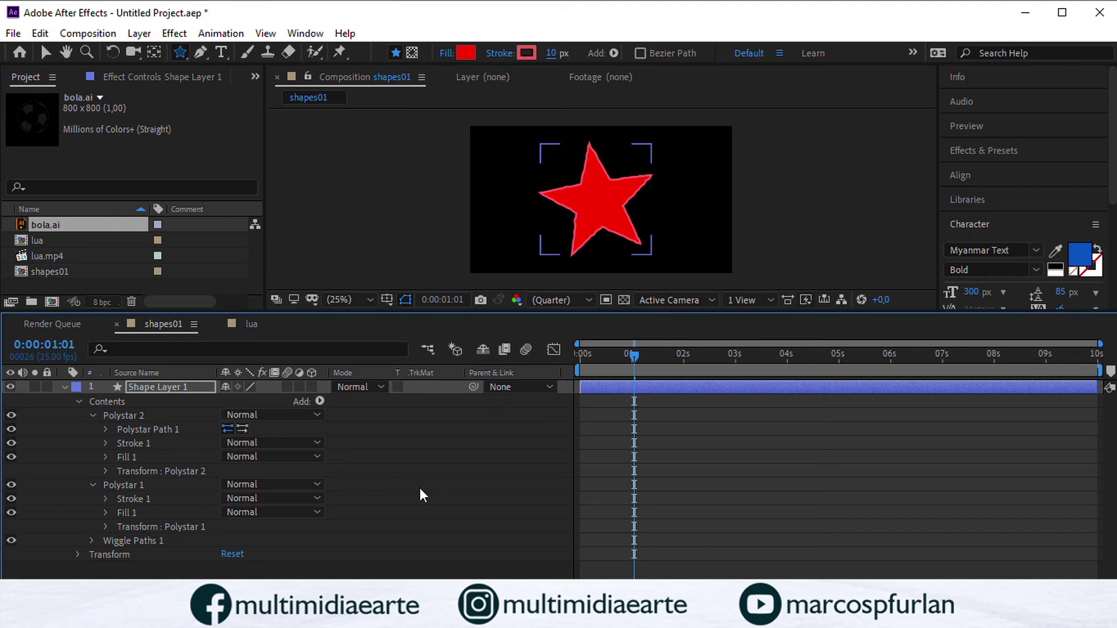
Step: Preview the Wiggle Paths animation on the star and enlarge the timeline area
click(145, 539)
key(space)
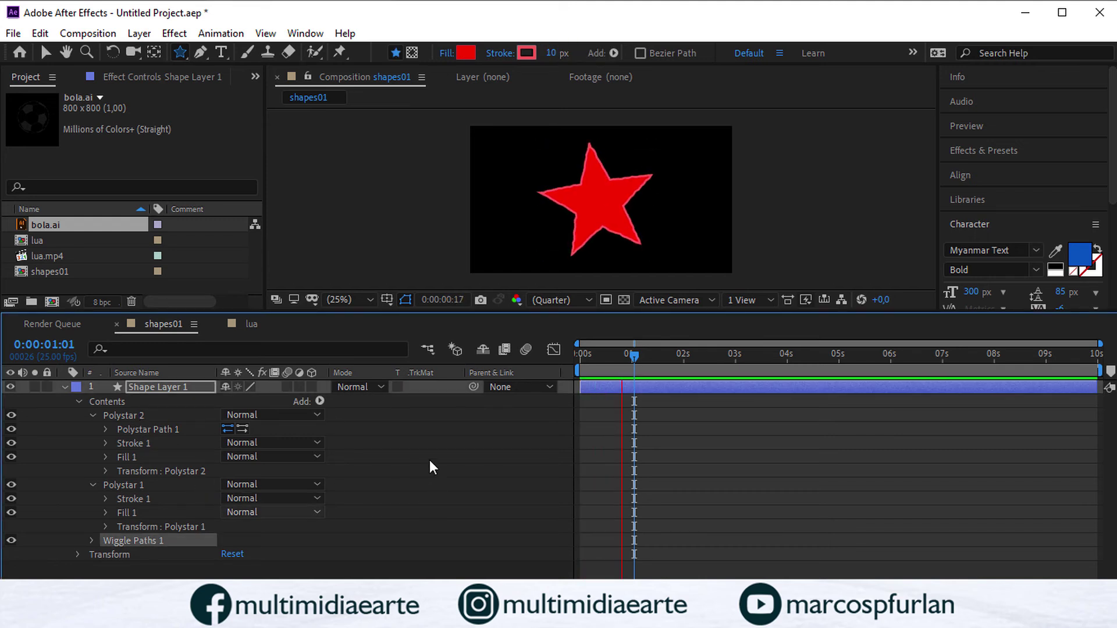
drag(648, 313, 660, 291)
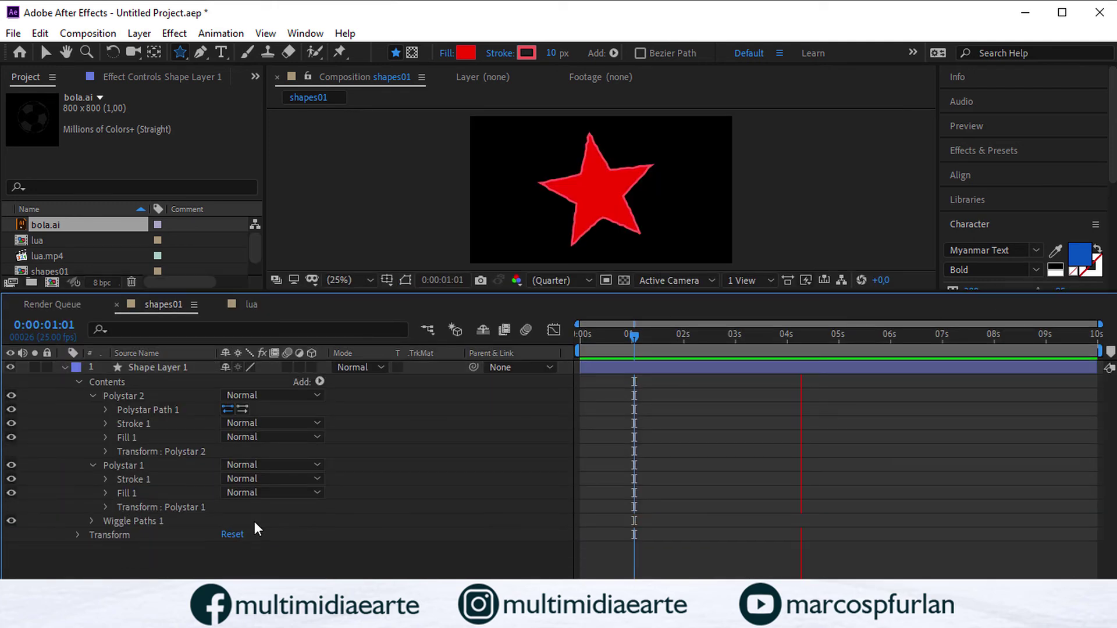
key(space)
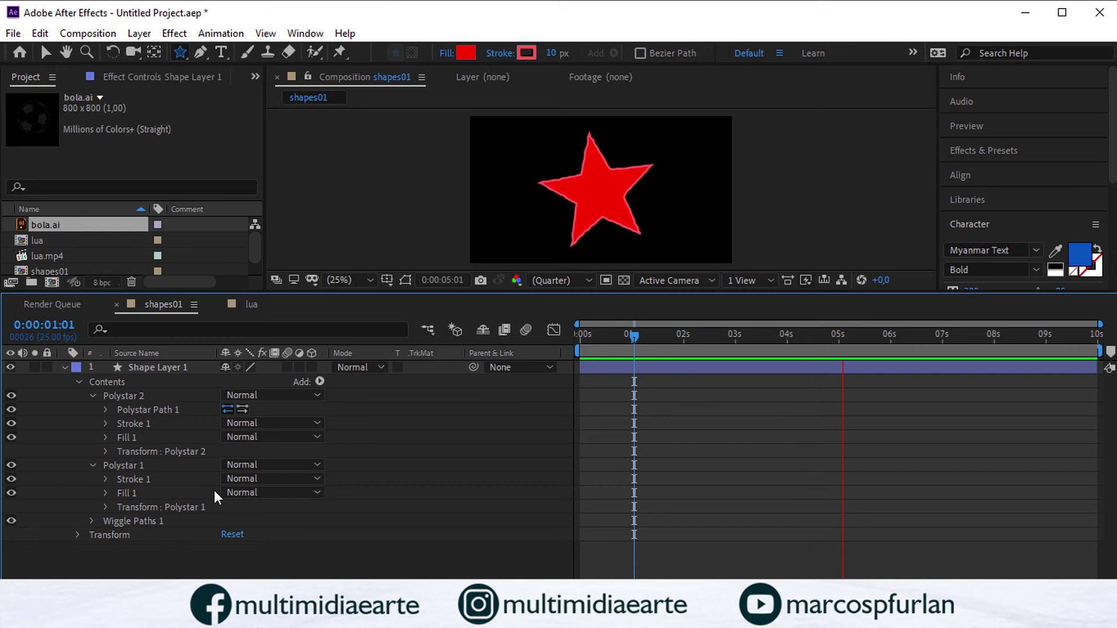
Step: Set Wiggle Paths to size 39, detail 20, Smooth points, 4 wiggles/second, correlation 47%, temporal phase 9°, spatial phase 11° and random seed 14, previewing the result
click(92, 520)
click(669, 337)
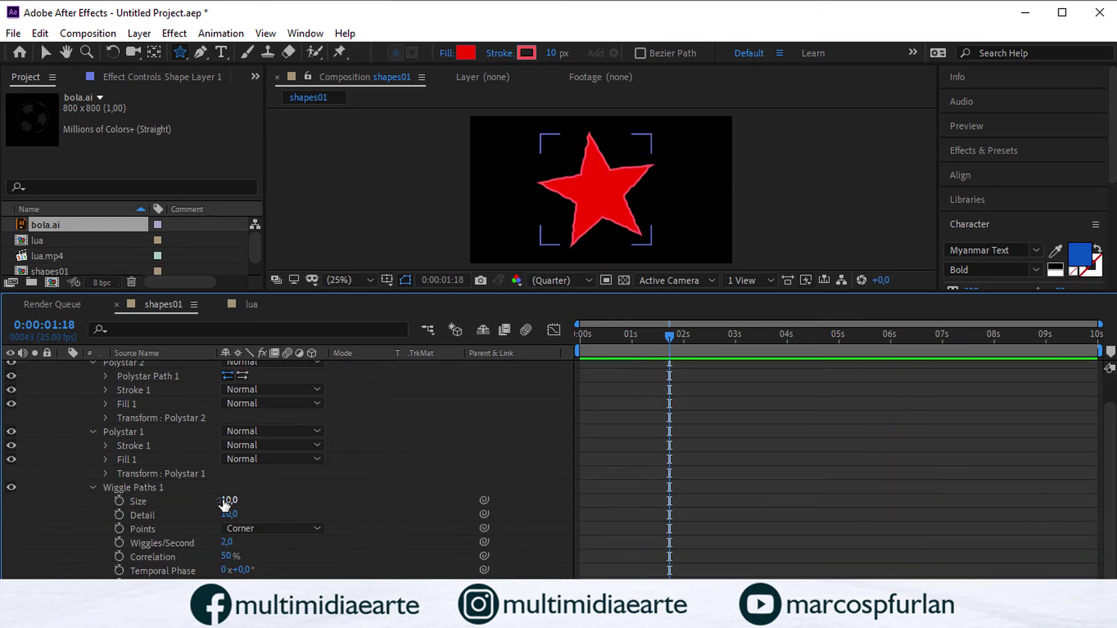
mouse_move(225, 500)
mouse_down()
mouse_move(246, 500)
mouse_move(241, 513)
mouse_up()
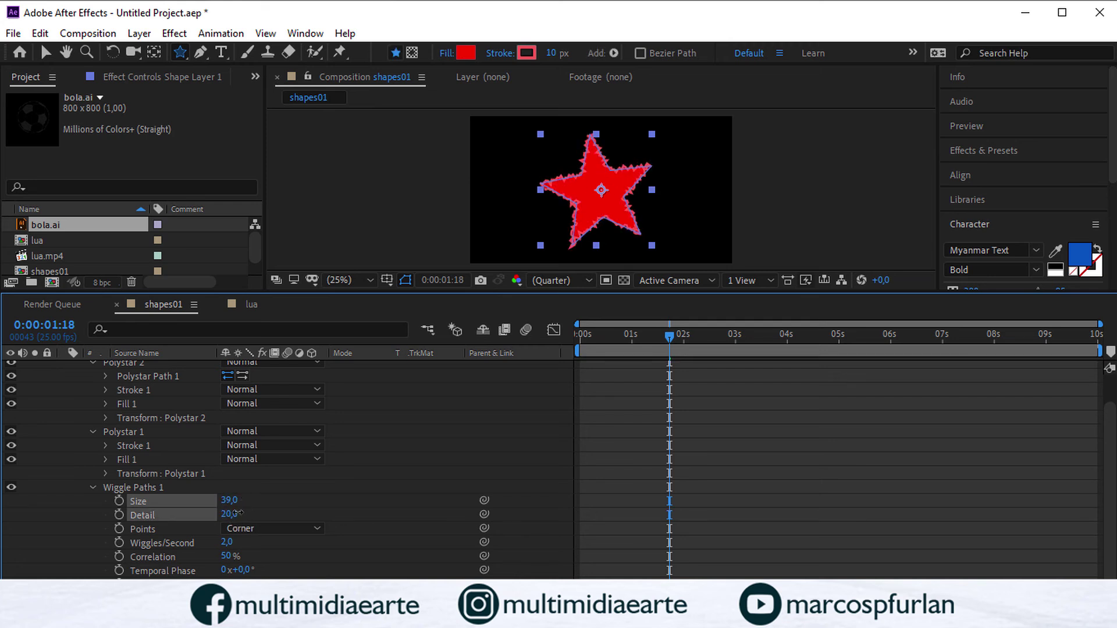
click(255, 529)
click(267, 562)
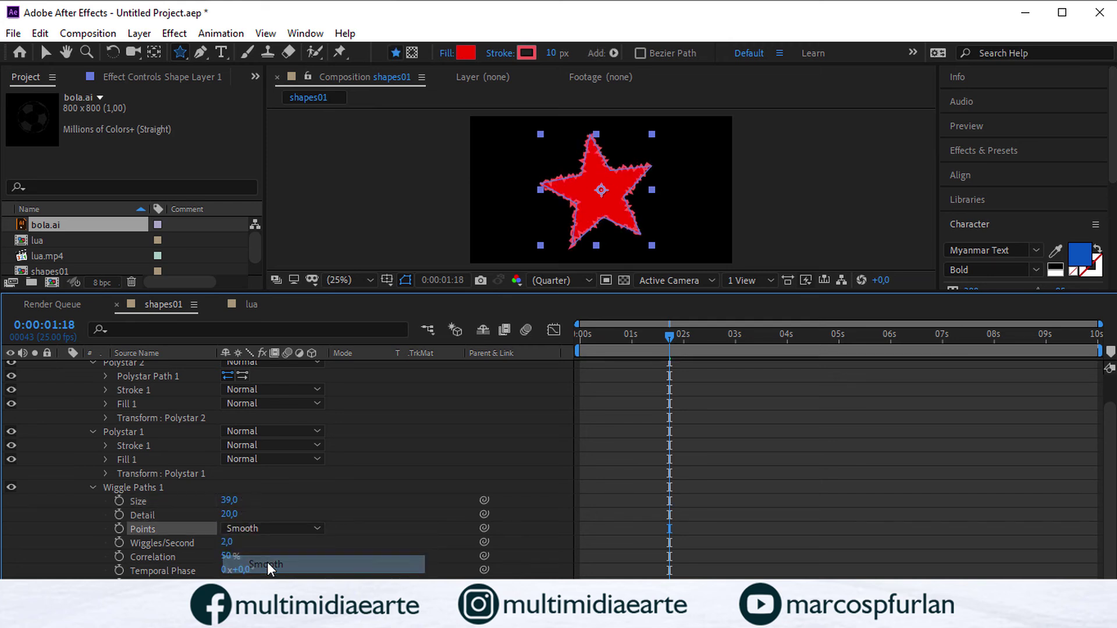
drag(226, 543, 256, 583)
scroll(323, 551, down, 1)
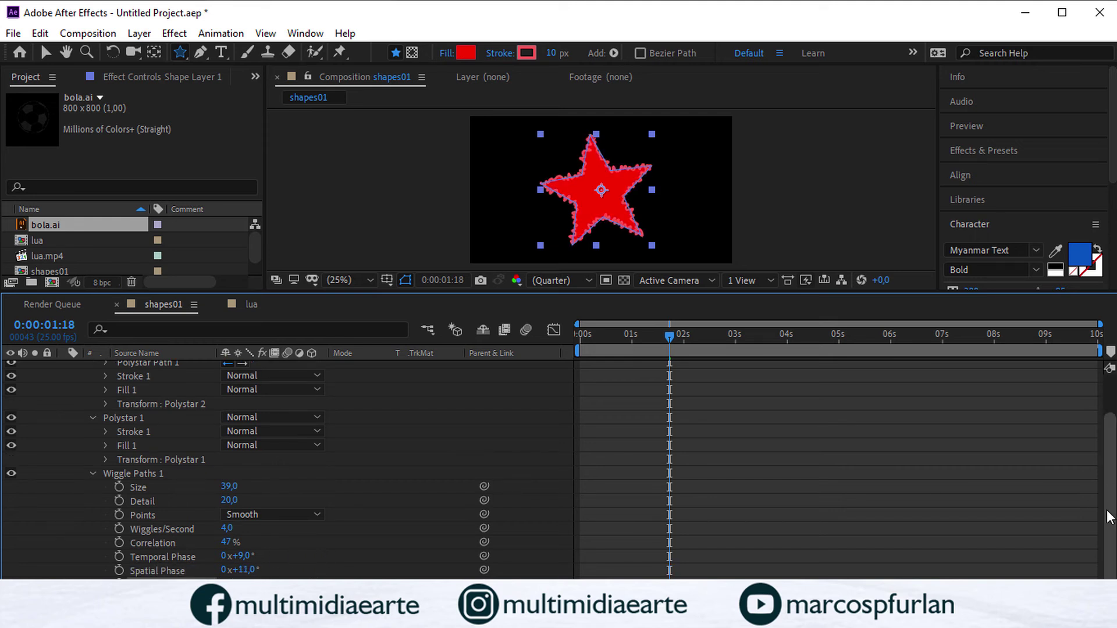
click(1063, 10)
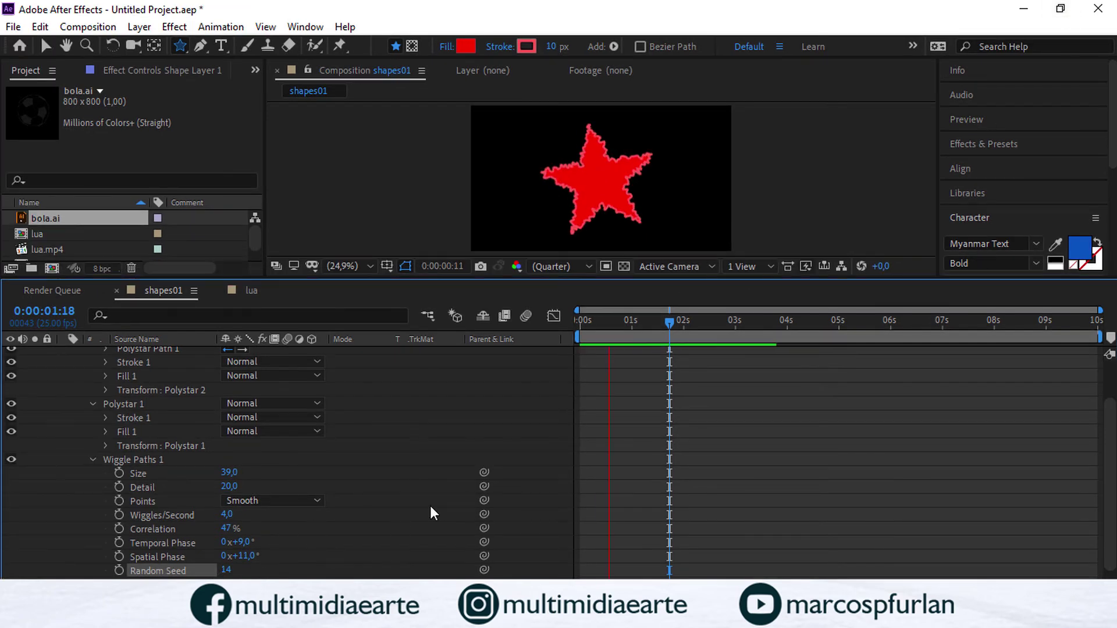
Step: Stop the preview at 0:00:01:09, add a Wiggle Transform to the shape layer and expand its properties
click(358, 455)
scroll(368, 415, up, 3)
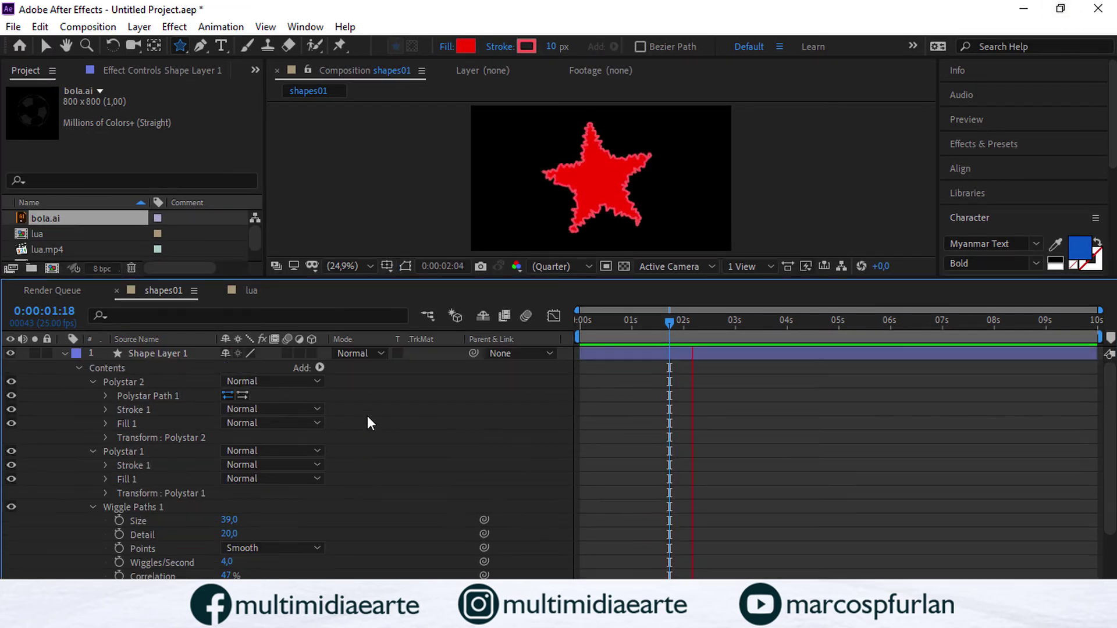
click(651, 320)
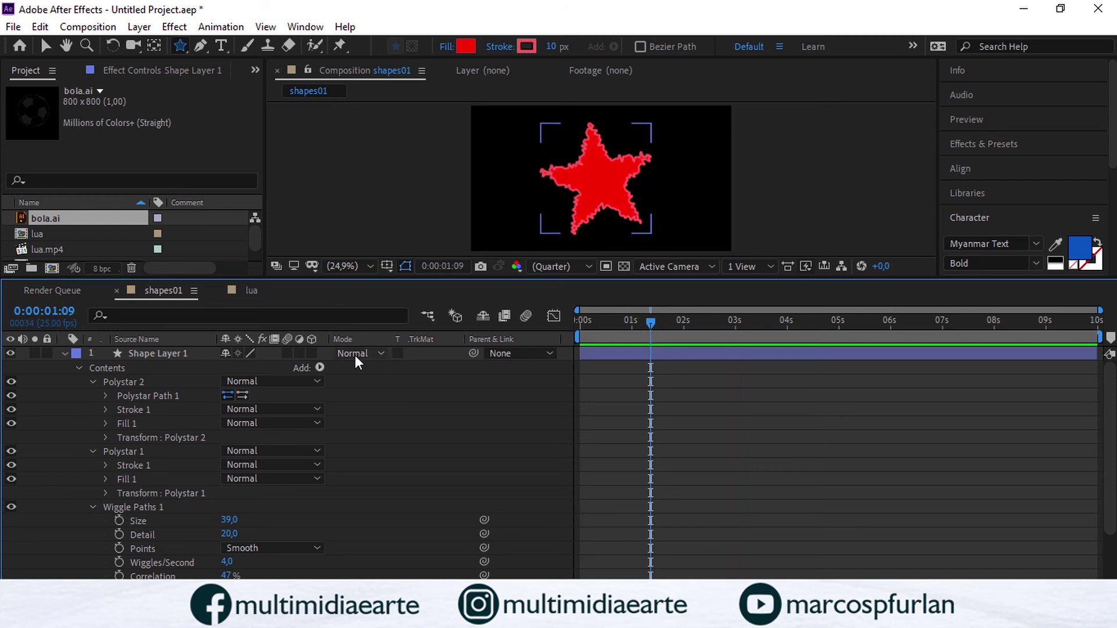
click(319, 367)
click(403, 564)
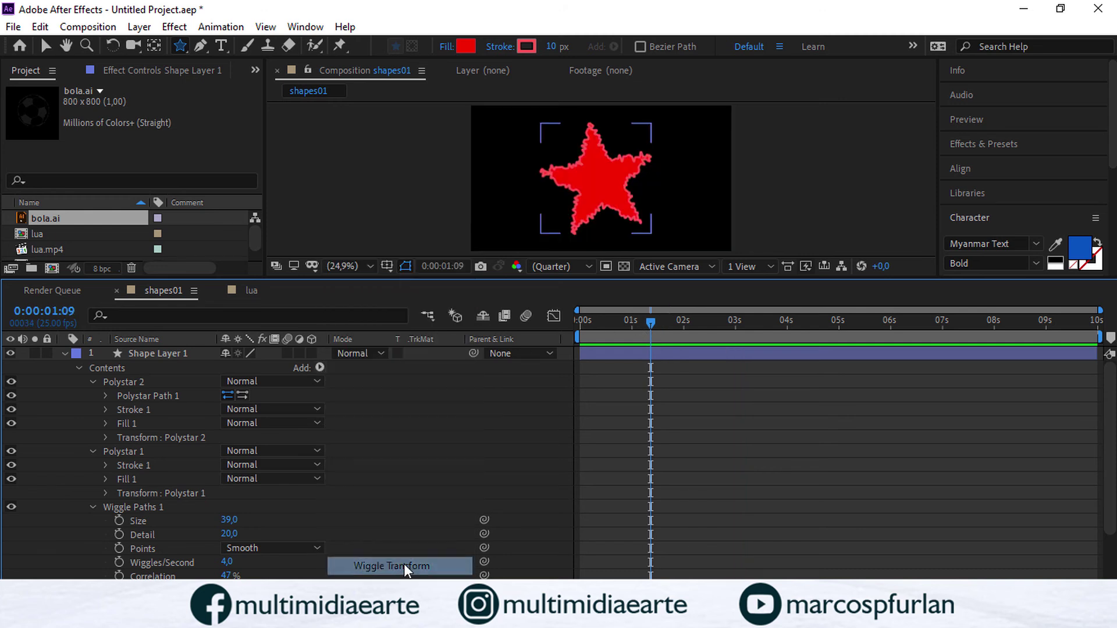
click(93, 558)
scroll(319, 510, down, 2)
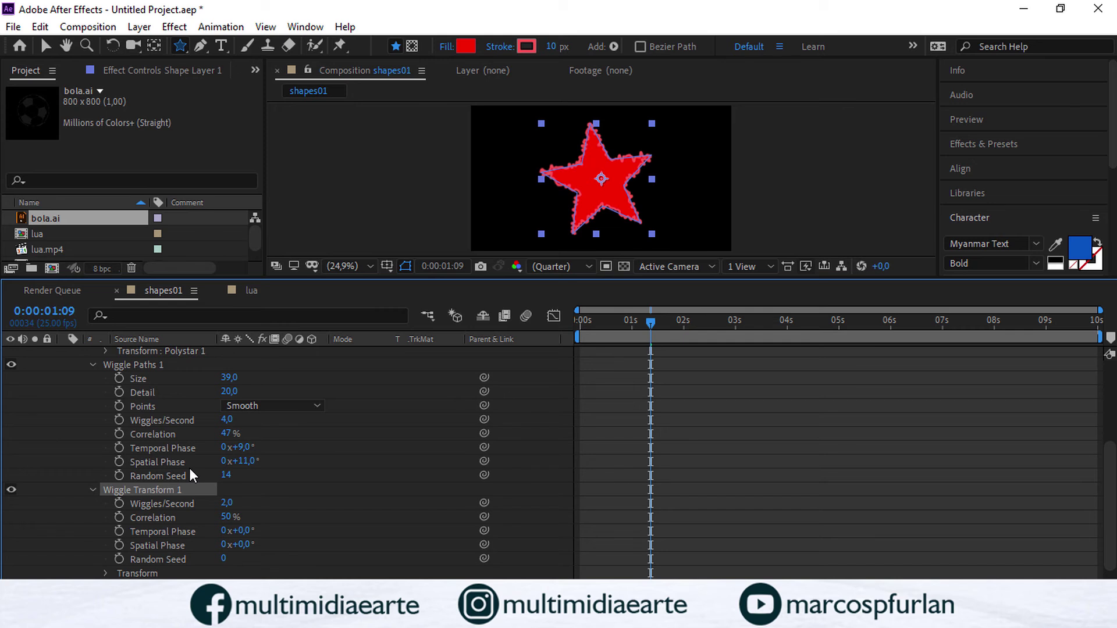
Step: Delete Wiggle Paths 1, Wiggle Transform 1 and the whole Shape Layer 1 to empty the composition
click(194, 364)
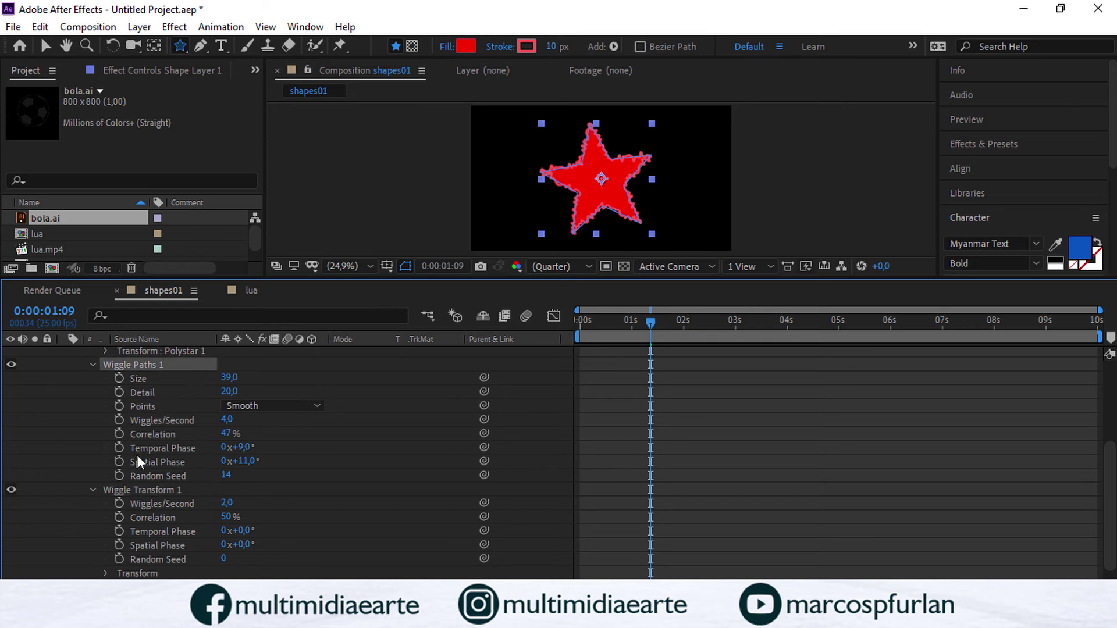
key(Delete)
click(139, 476)
key(Delete)
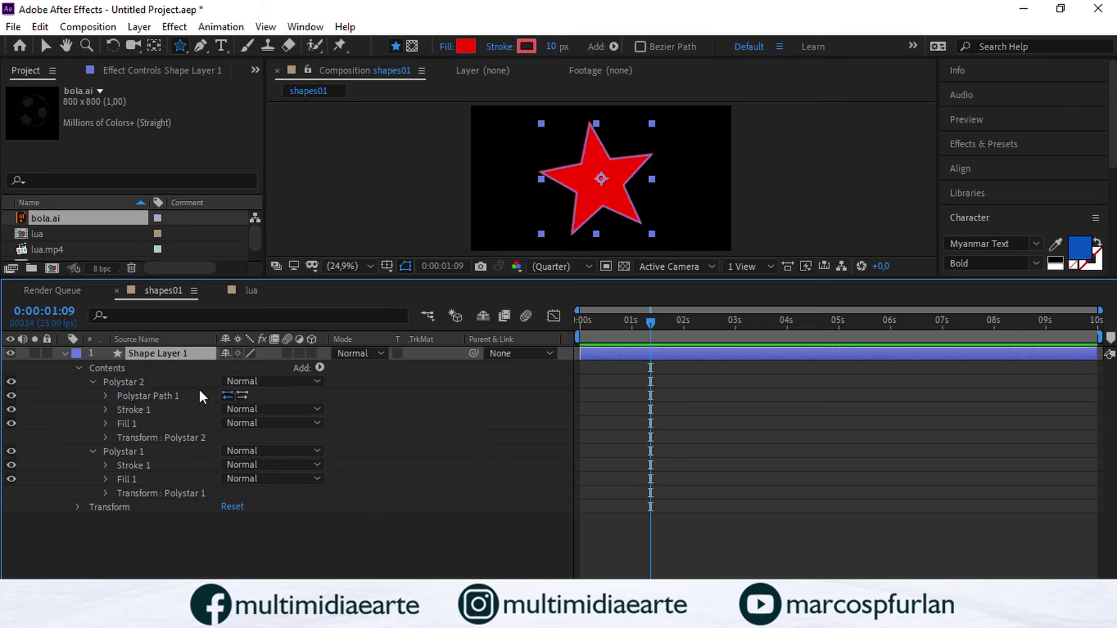
key(Delete)
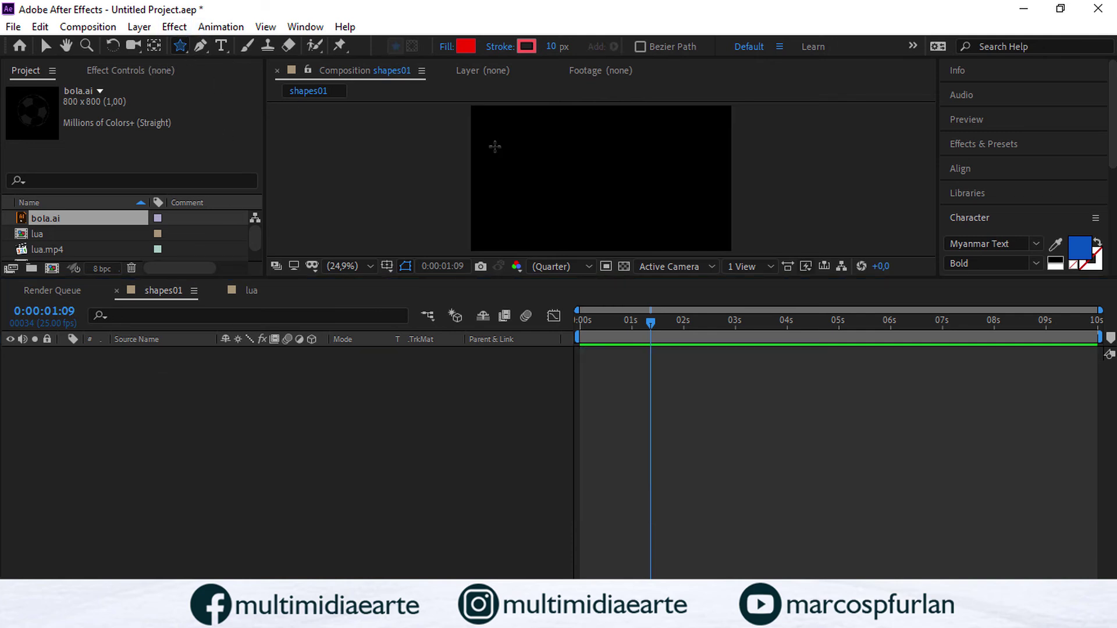
Step: Draw a small red star near the composition's upper-left corner and add a Repeater to it
drag(504, 140, 510, 153)
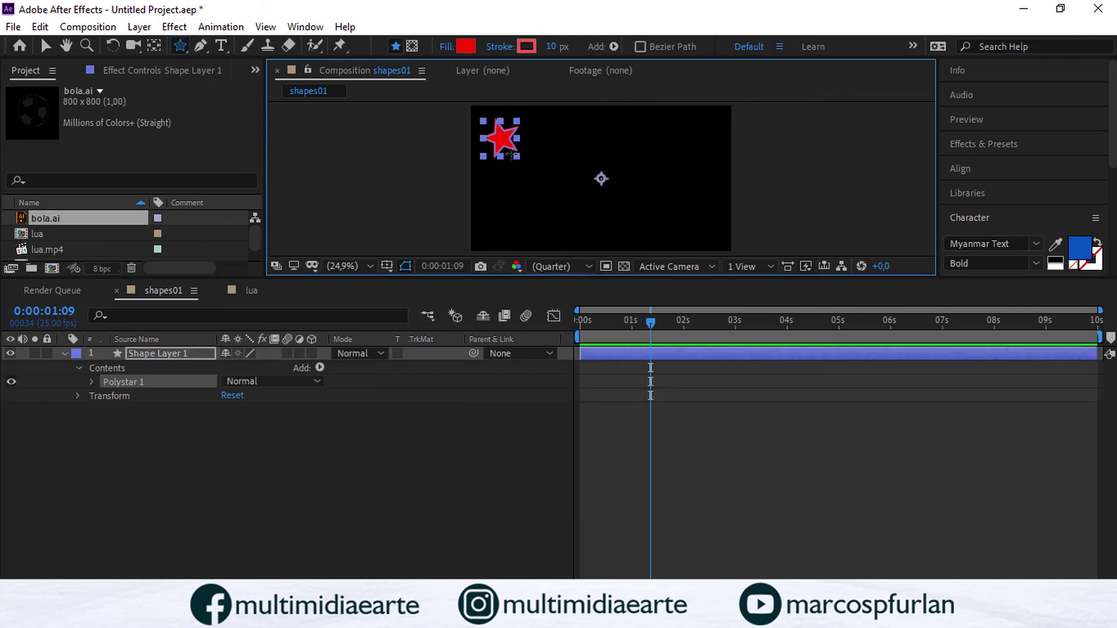
click(319, 368)
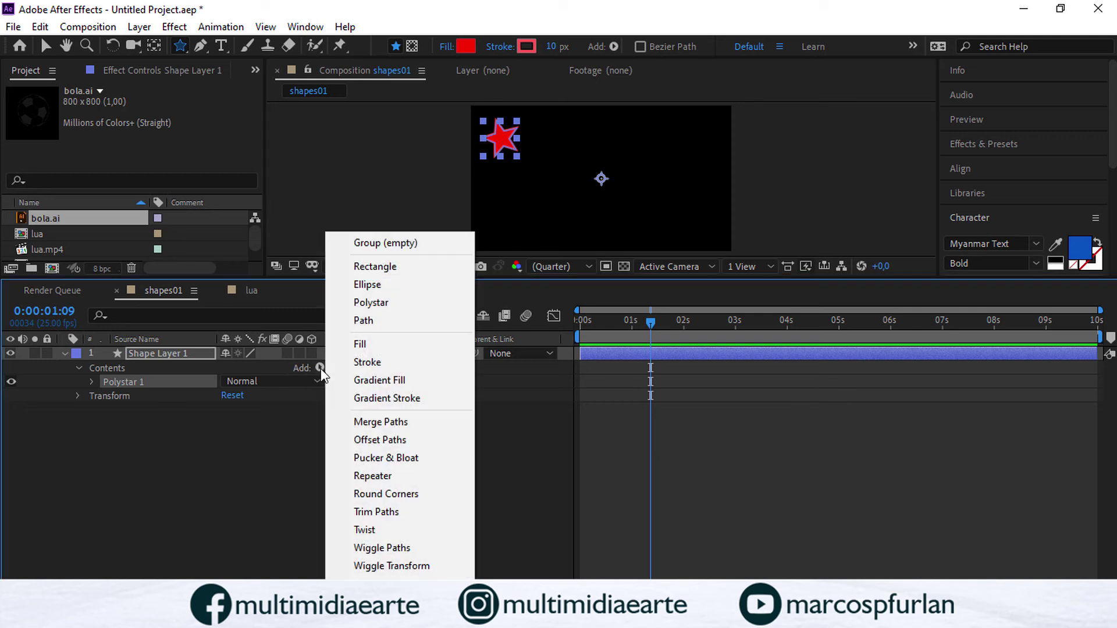
click(396, 476)
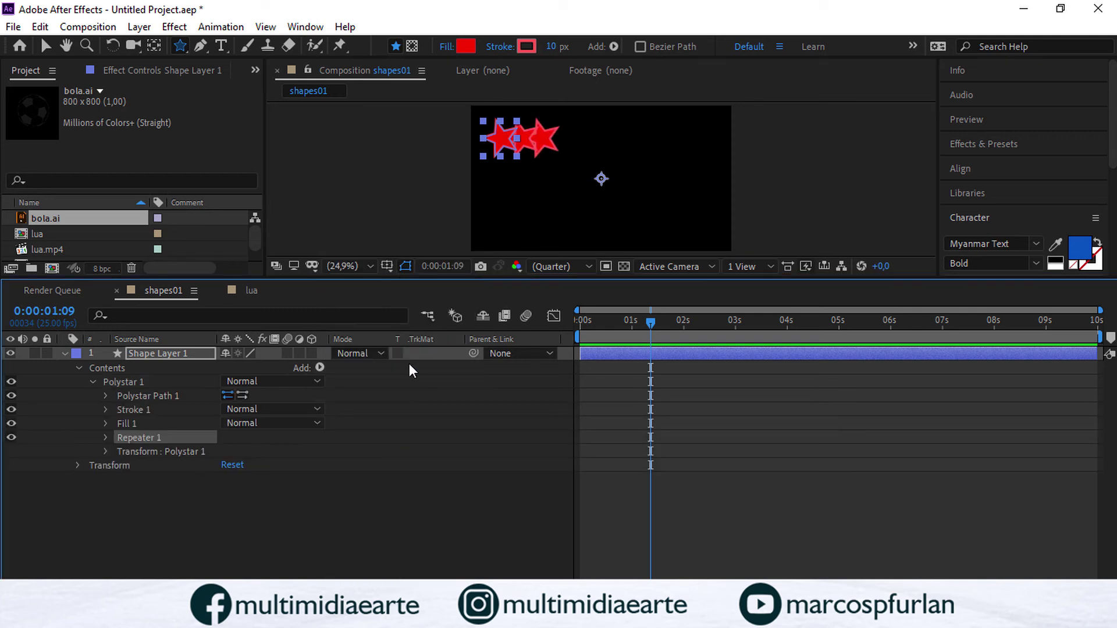
Step: Set the Repeater to 6 copies, offset 2, anchor point 77, -40, position 100, 46, scale 88%, rotation 50°, start opacity 51% and end opacity 100%
click(105, 438)
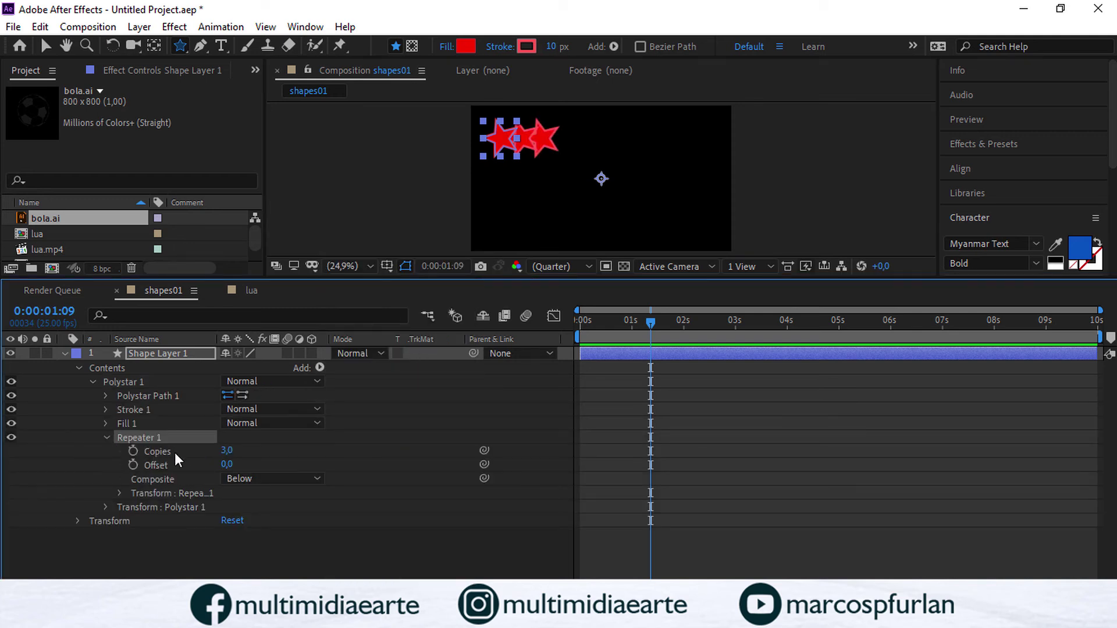
drag(226, 450, 227, 463)
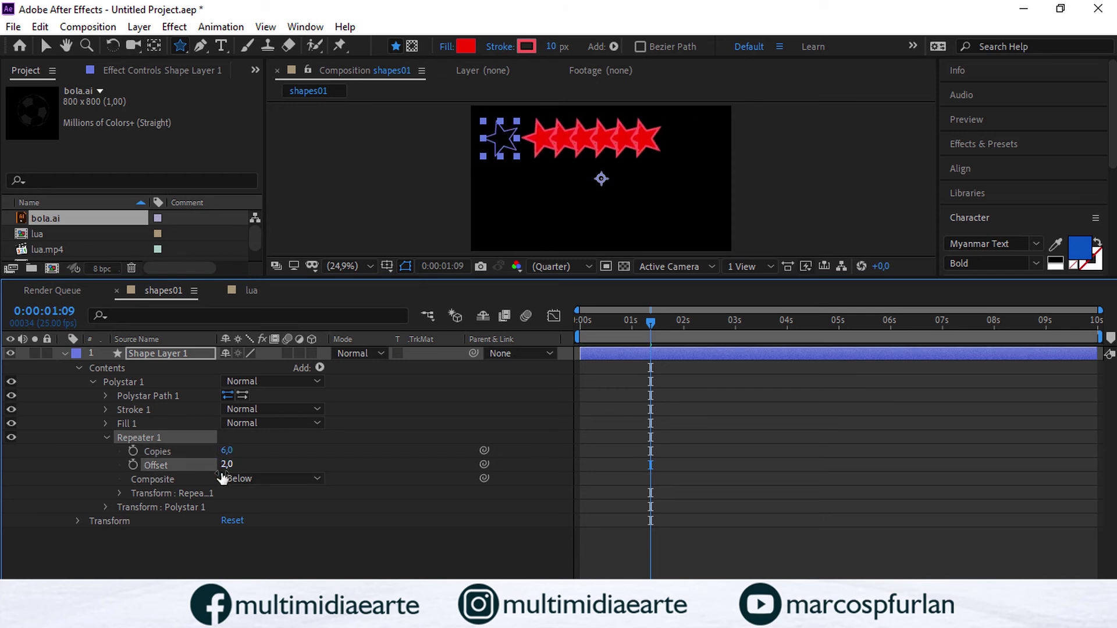
click(119, 494)
drag(242, 504, 288, 570)
Step: Return to the first frame and set the Repeater transform's position to 0, 0
drag(648, 319, 556, 344)
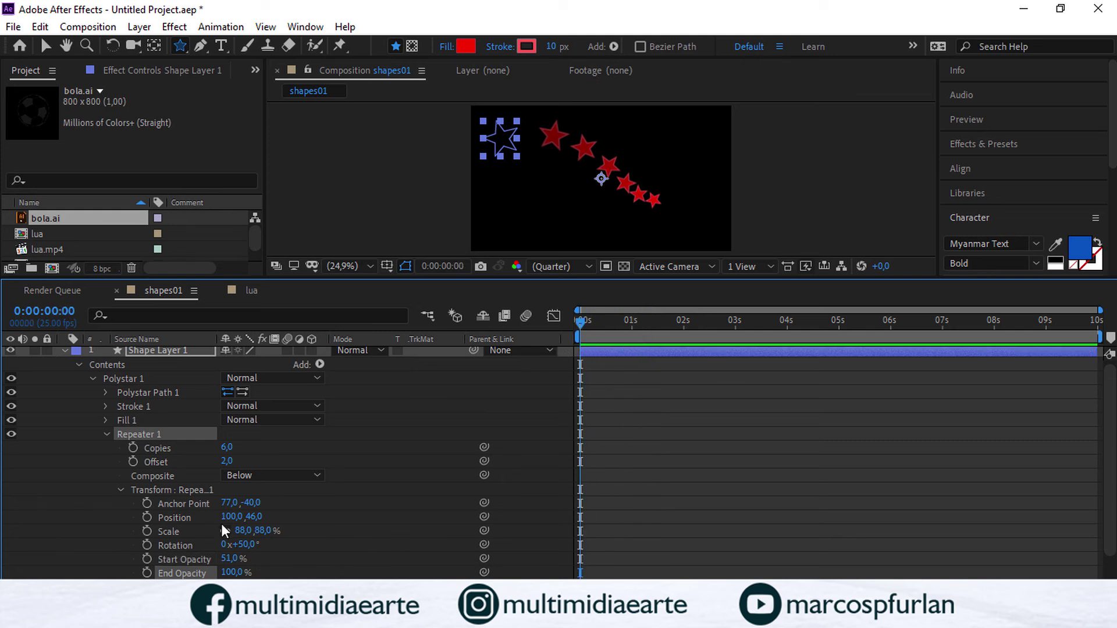
drag(250, 516, 243, 516)
click(255, 518)
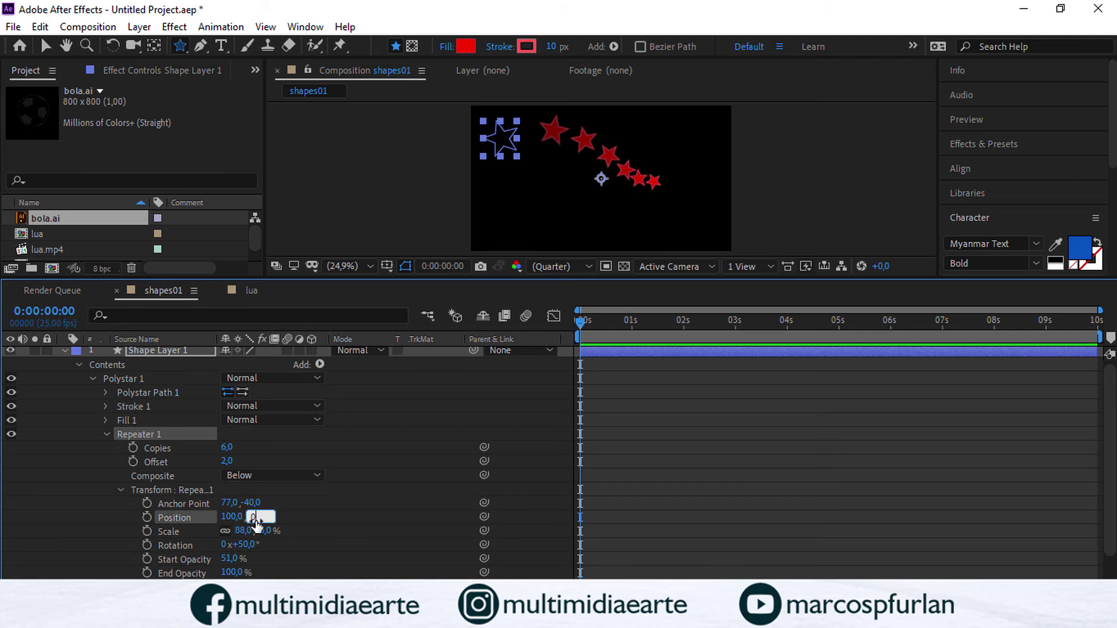
text(0)
key(Return)
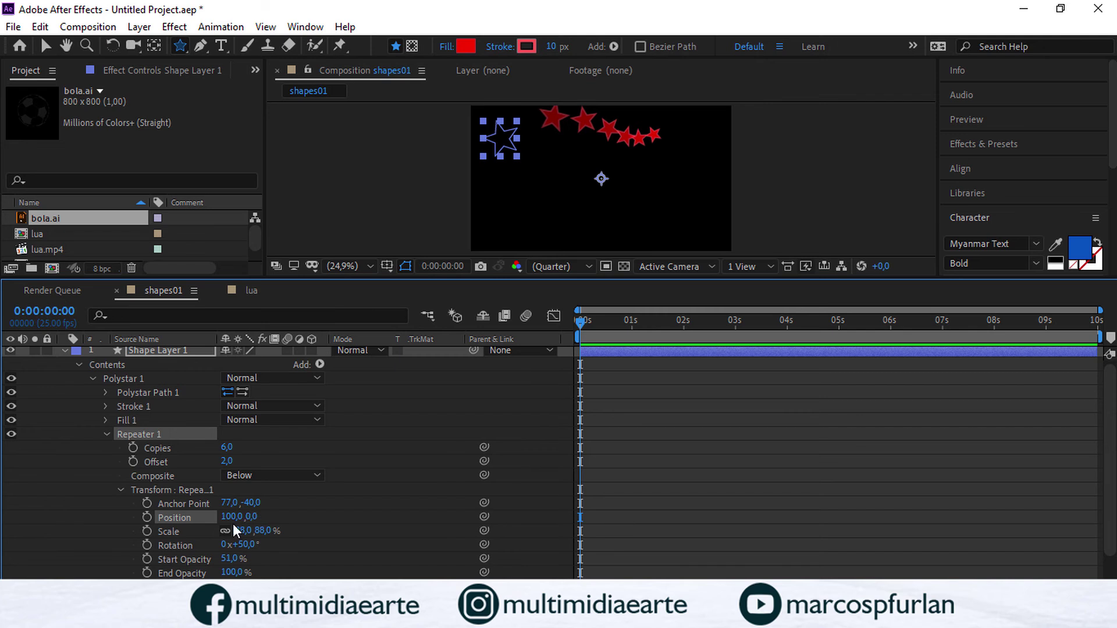
key(F2)
click(232, 517)
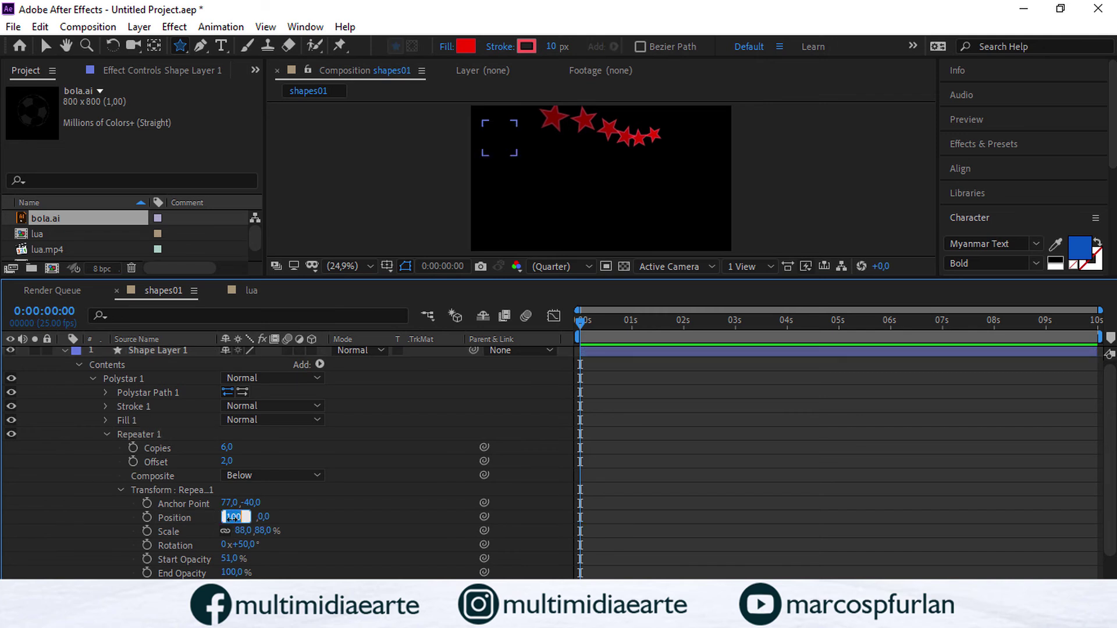
text(0)
key(Return)
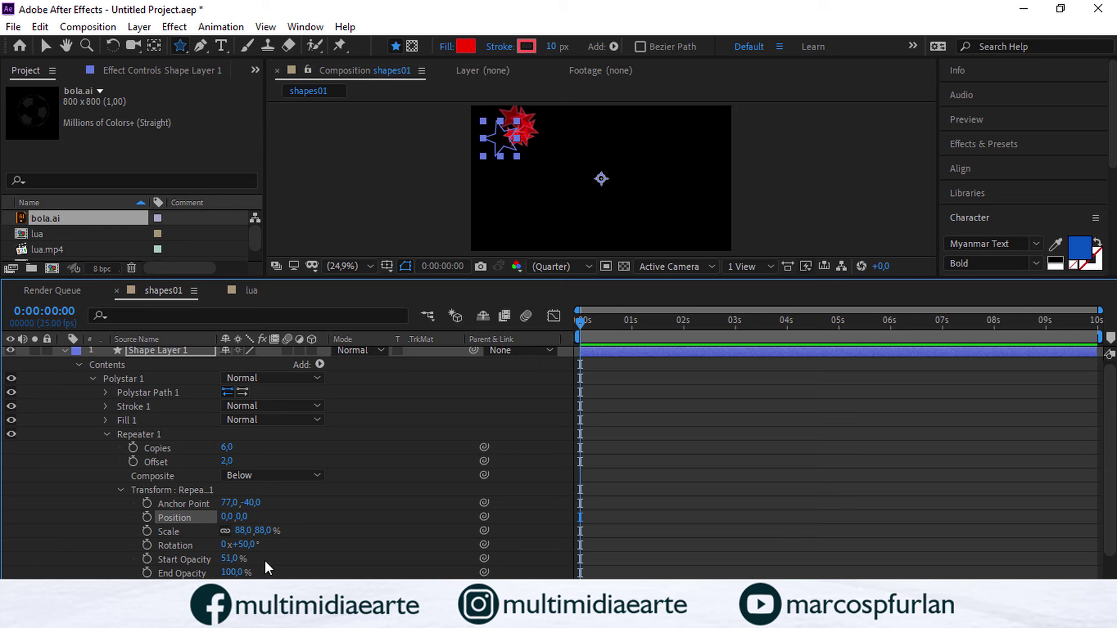
Step: Set the Repeater transform's rotation to 0° and anchor point to 0, 0, and enlarge the composition view
click(244, 545)
text(0)
key(Return)
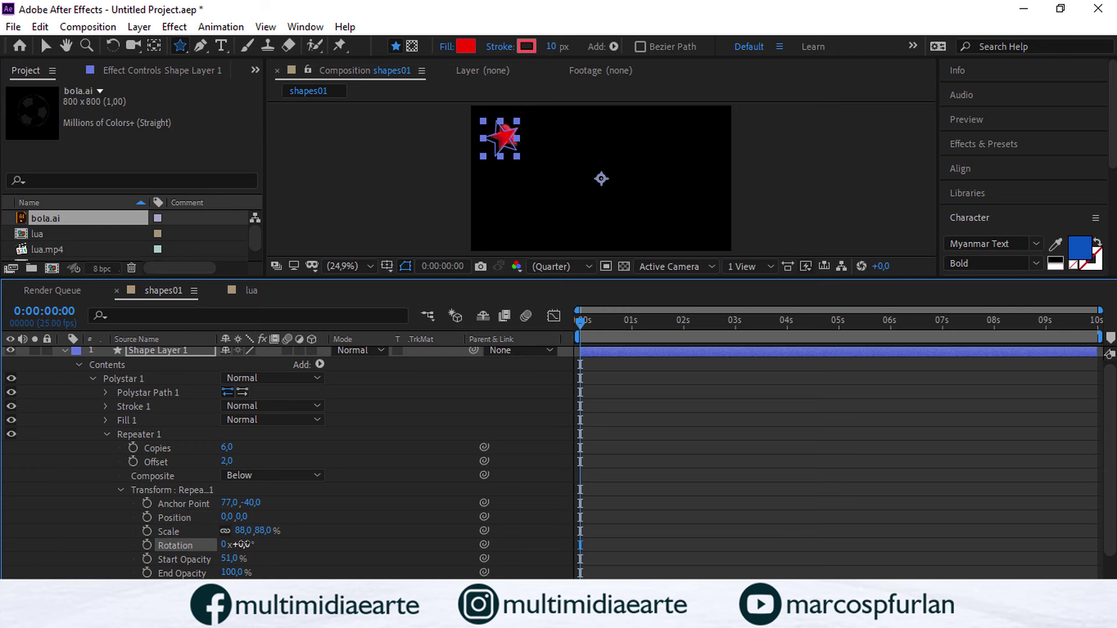
click(228, 502)
text(0)
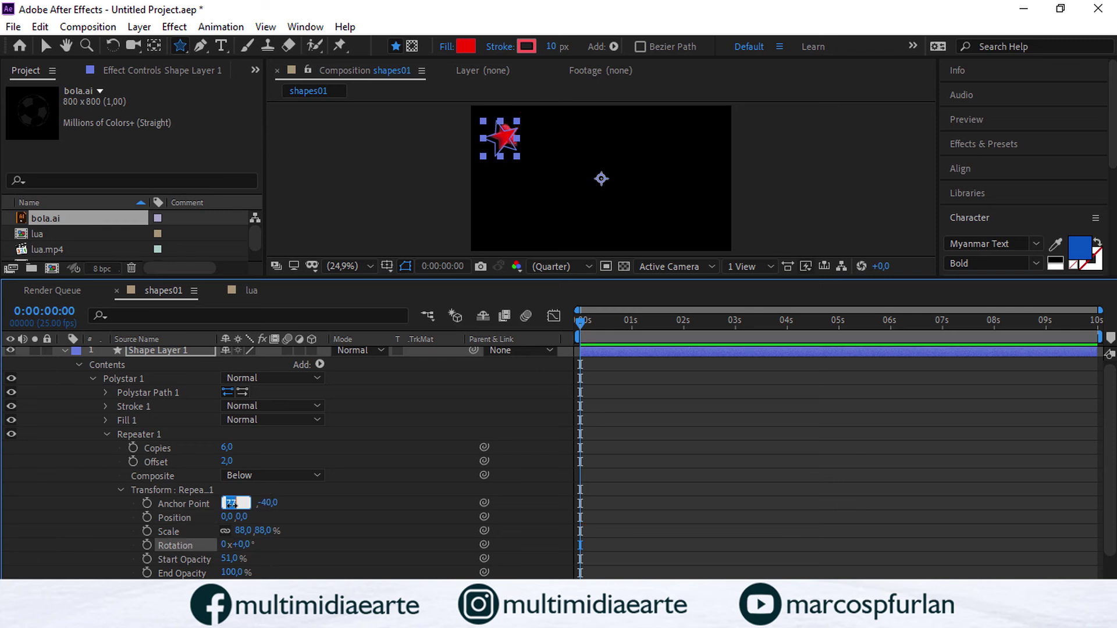
key(Return)
click(246, 502)
text(0)
key(Return)
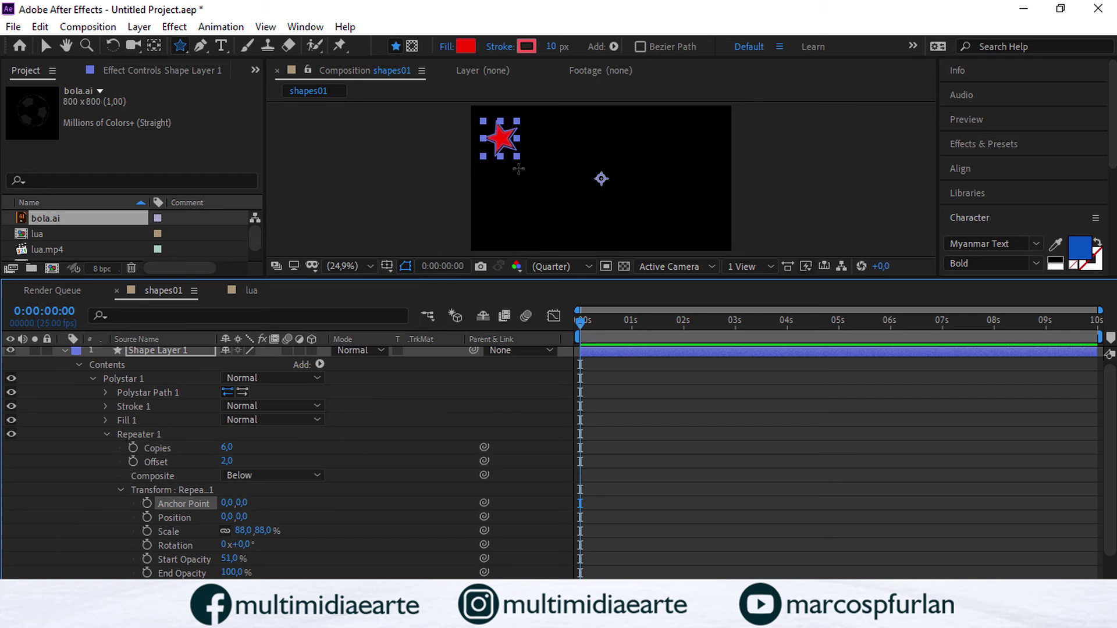
drag(563, 283, 563, 326)
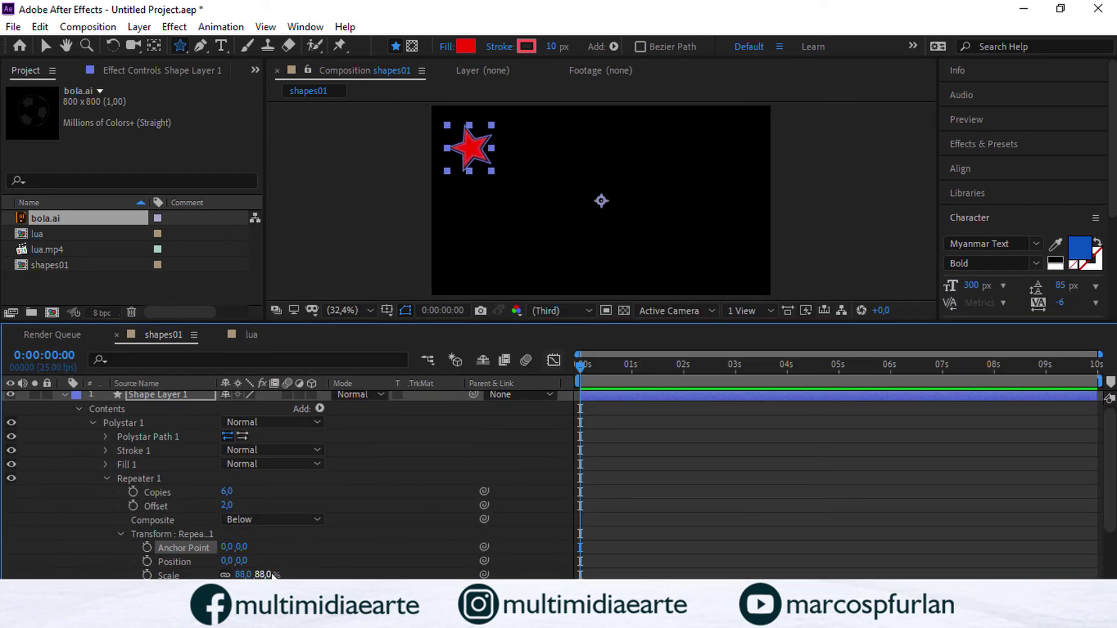
Step: Set the Repeater transform's scale to 153% and rotation to 1x+55° on the star
drag(265, 574, 311, 575)
scroll(308, 573, down, 3)
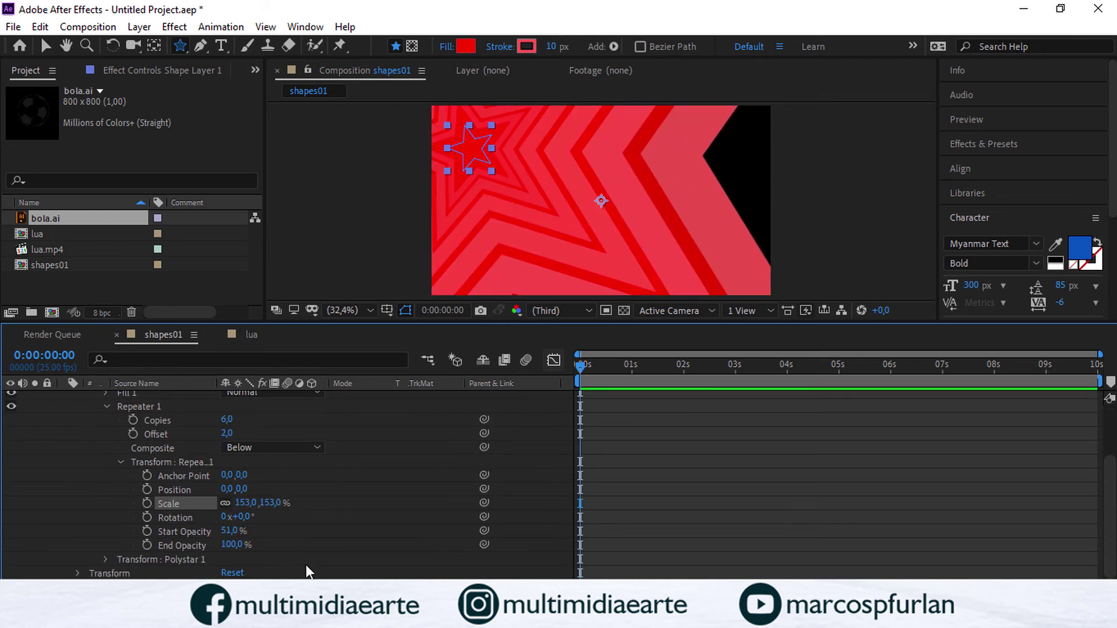
drag(241, 517, 587, 503)
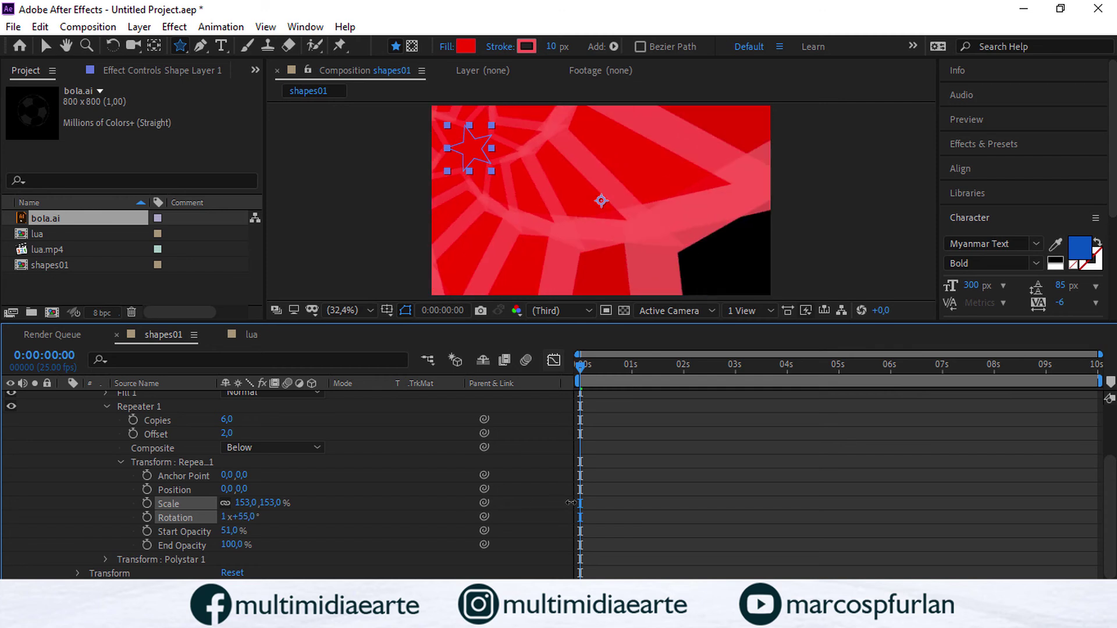
Step: Keyframe the Repeater's scale, rotation, start opacity and end opacity at the first frame, with both opacities set to 0%
click(145, 517)
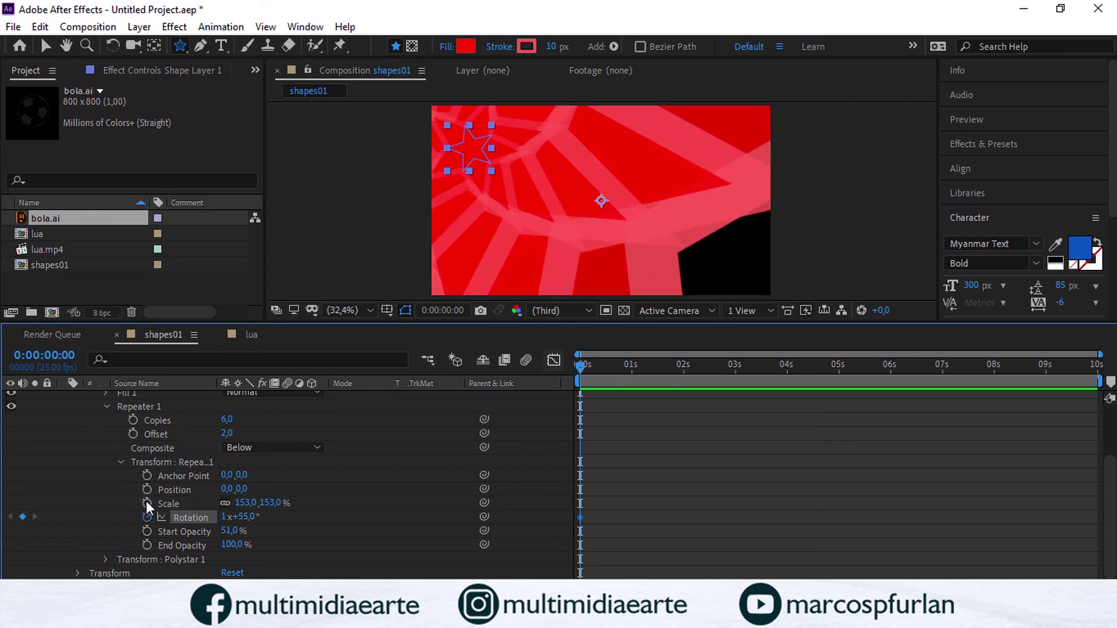
click(145, 499)
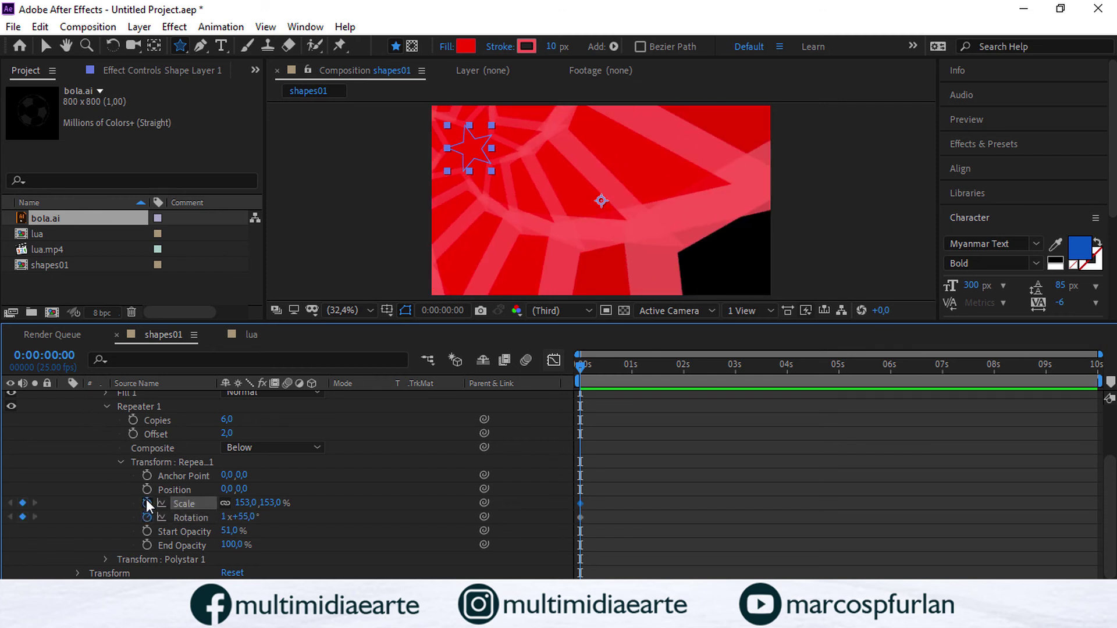
click(148, 531)
click(148, 545)
click(233, 531)
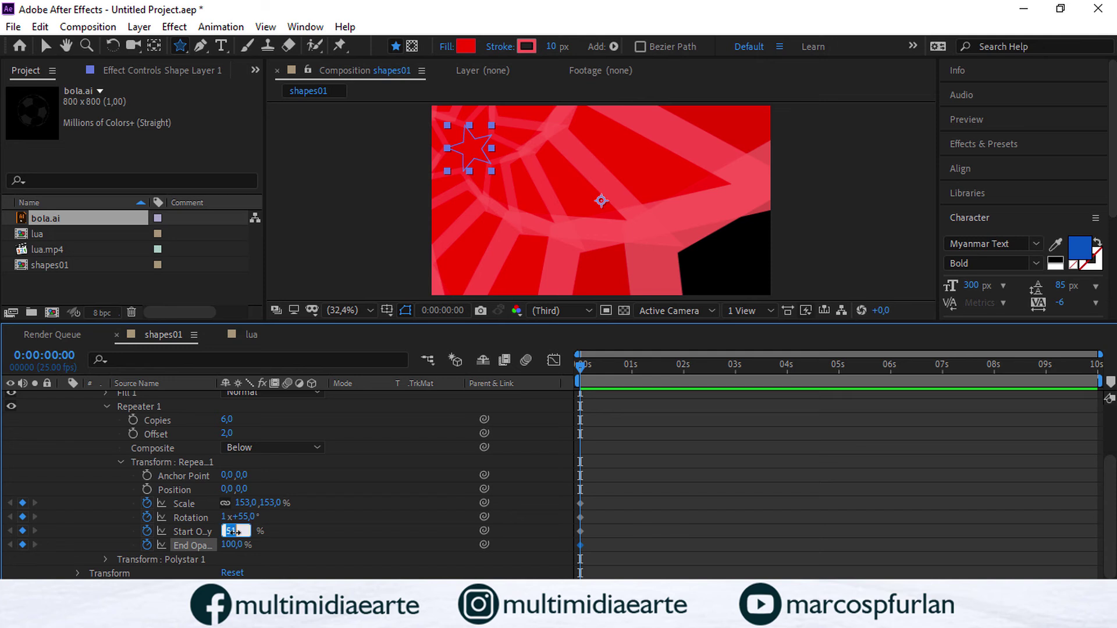
text(0)
key(Return)
click(233, 544)
text(0)
key(Return)
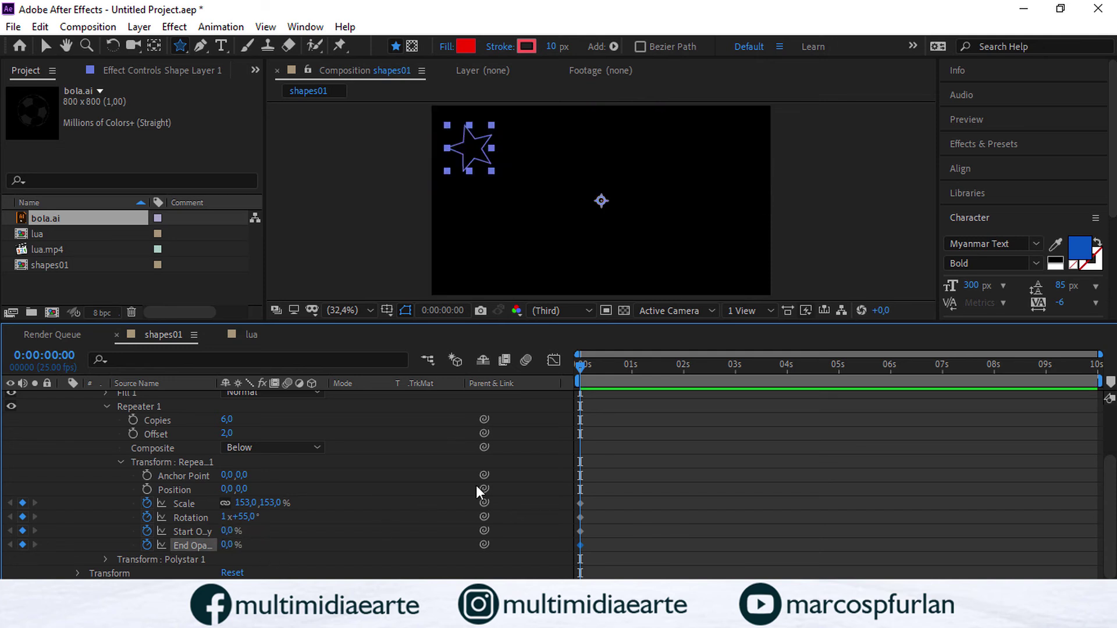
Step: At 3 seconds, set the Repeater transform's scale to 100% and its rotation to 0x+0°
drag(587, 372, 733, 396)
click(271, 503)
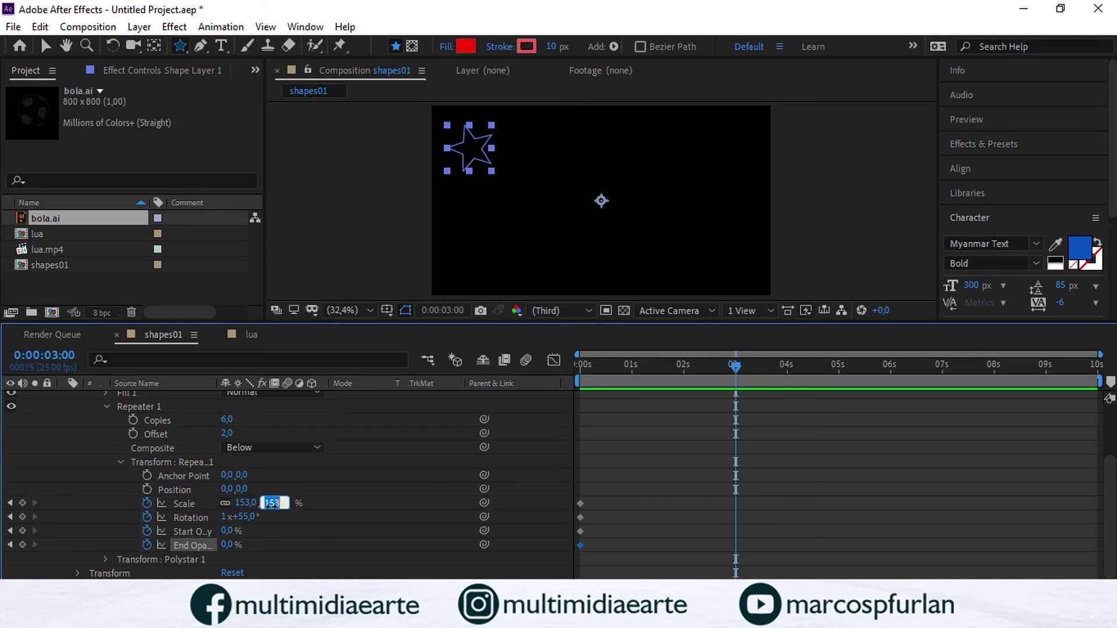
text(100)
key(Return)
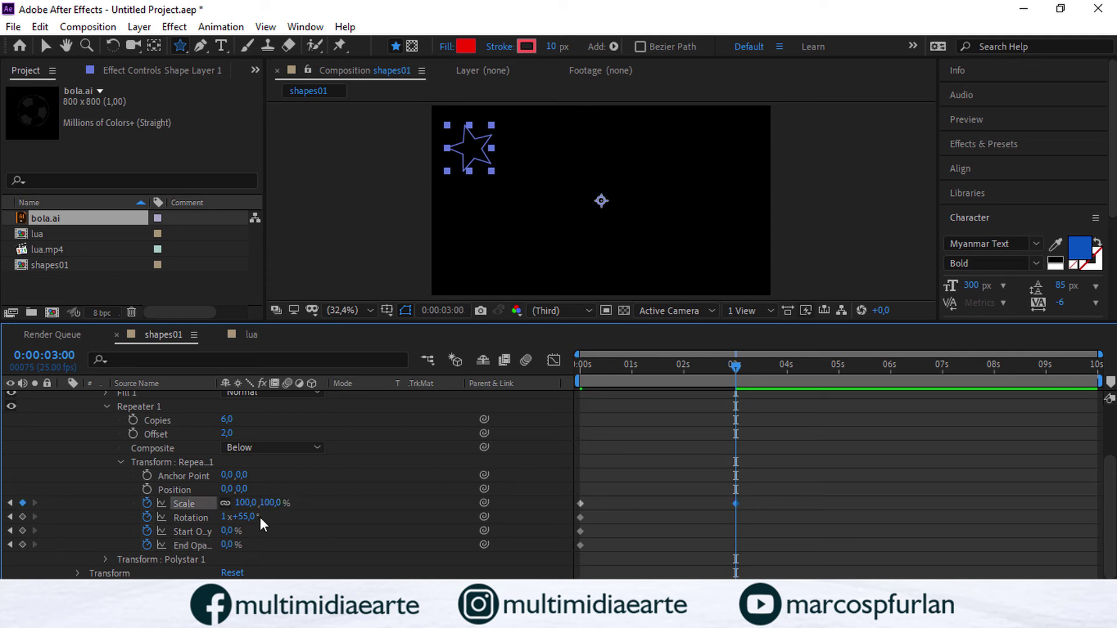
click(243, 516)
text(0)
key(Return)
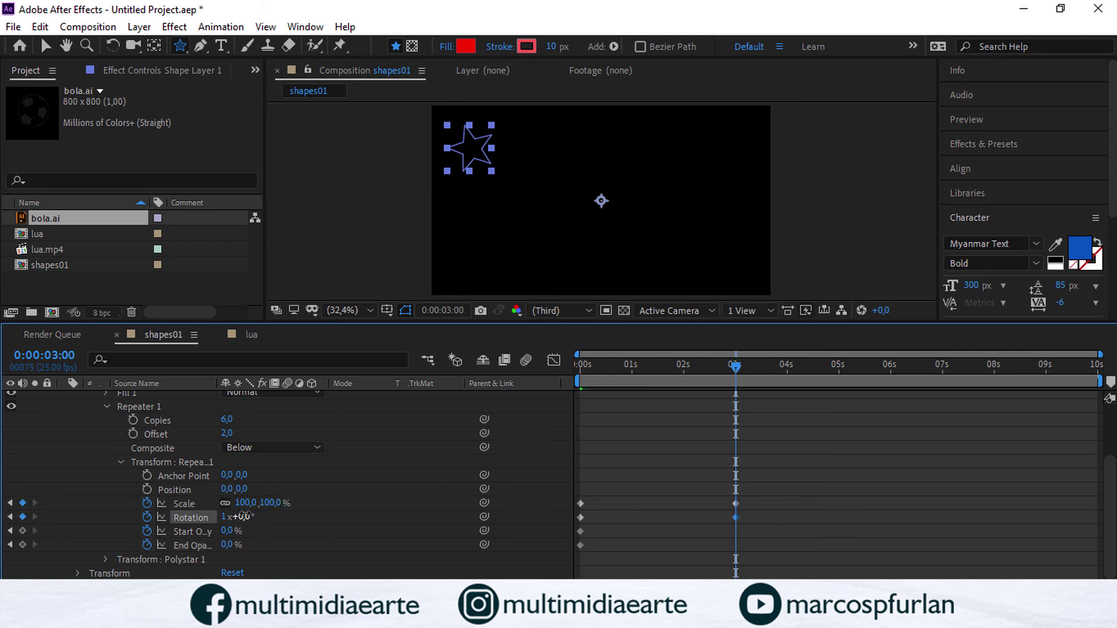
click(225, 517)
text(0)
key(Return)
Step: Set the Repeater's start opacity and end opacity to 100% at 3 seconds
click(225, 531)
text(10)
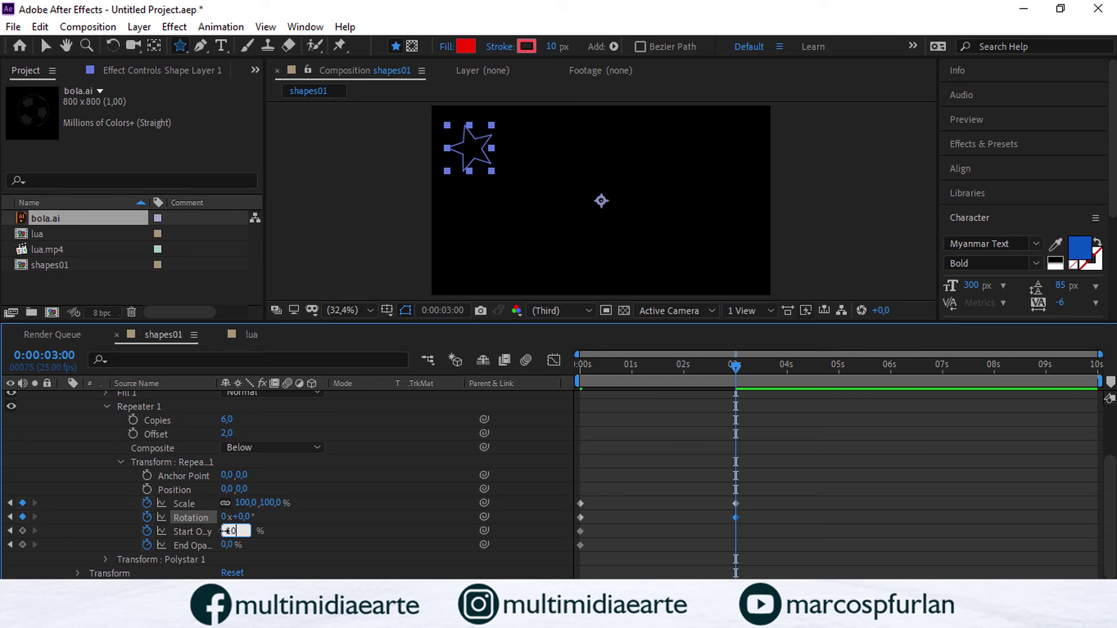
text(0)
key(Return)
click(225, 544)
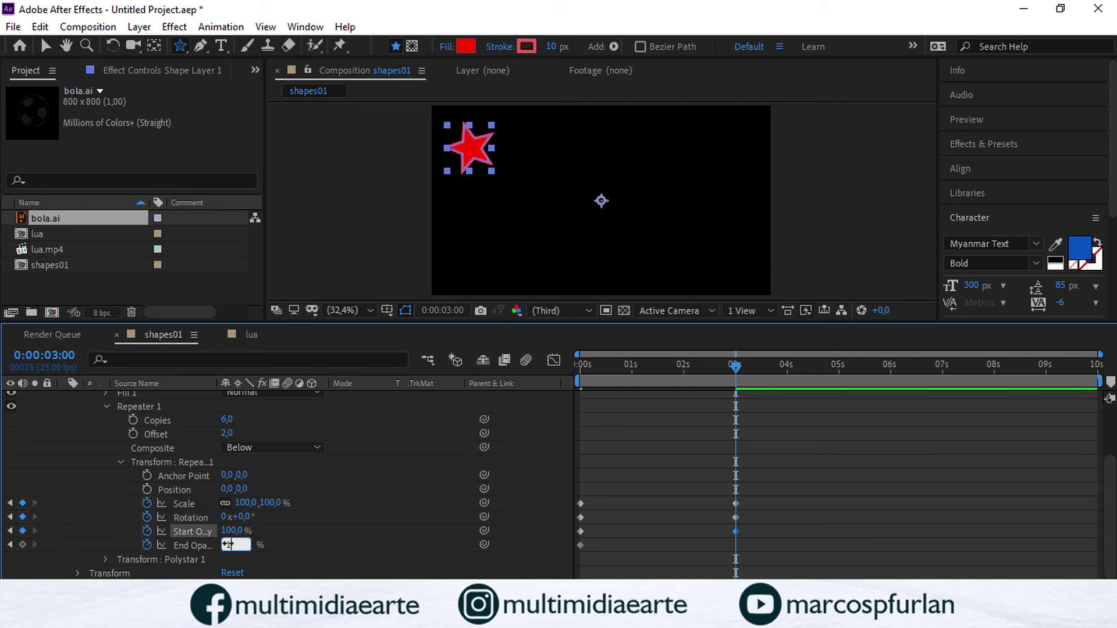
text(100)
key(Return)
Step: Preview the star's Repeater animation and delete the star's shape layer
key(space)
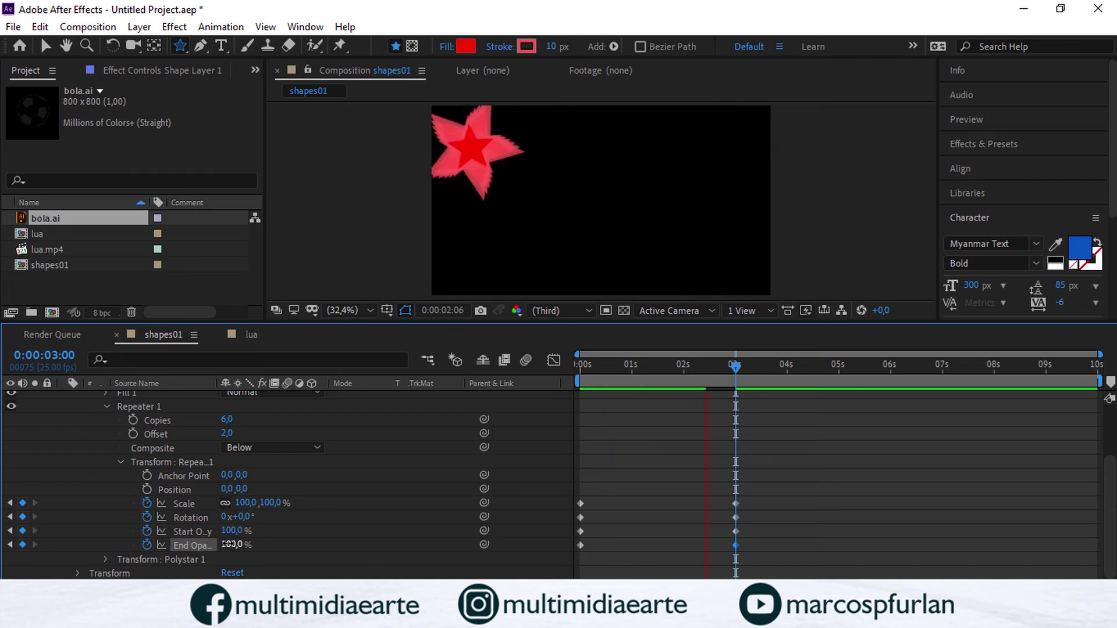
drag(661, 366, 357, 391)
scroll(176, 417, up, 3)
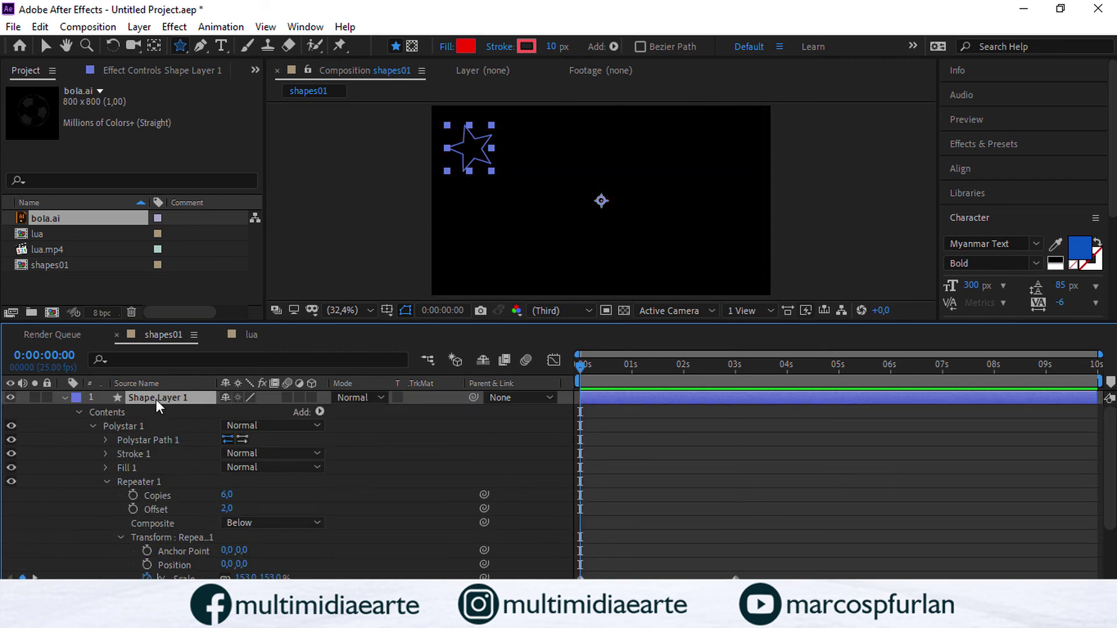
key(Delete)
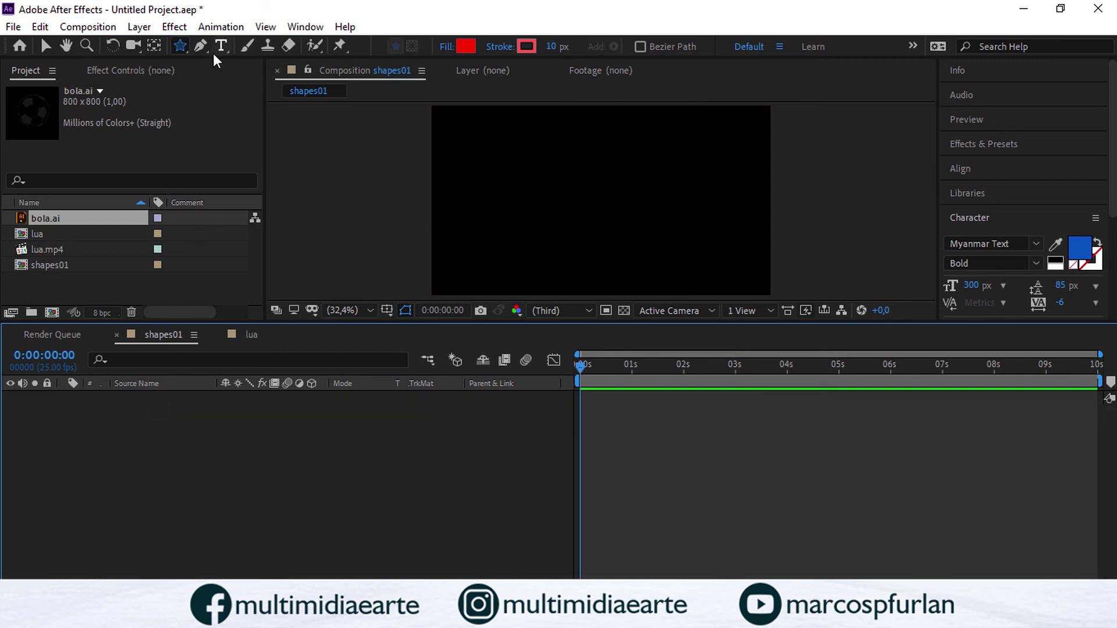
Step: Draw a straight horizontal line with the Pen tool and move it to the upper-left part of the composition
click(200, 46)
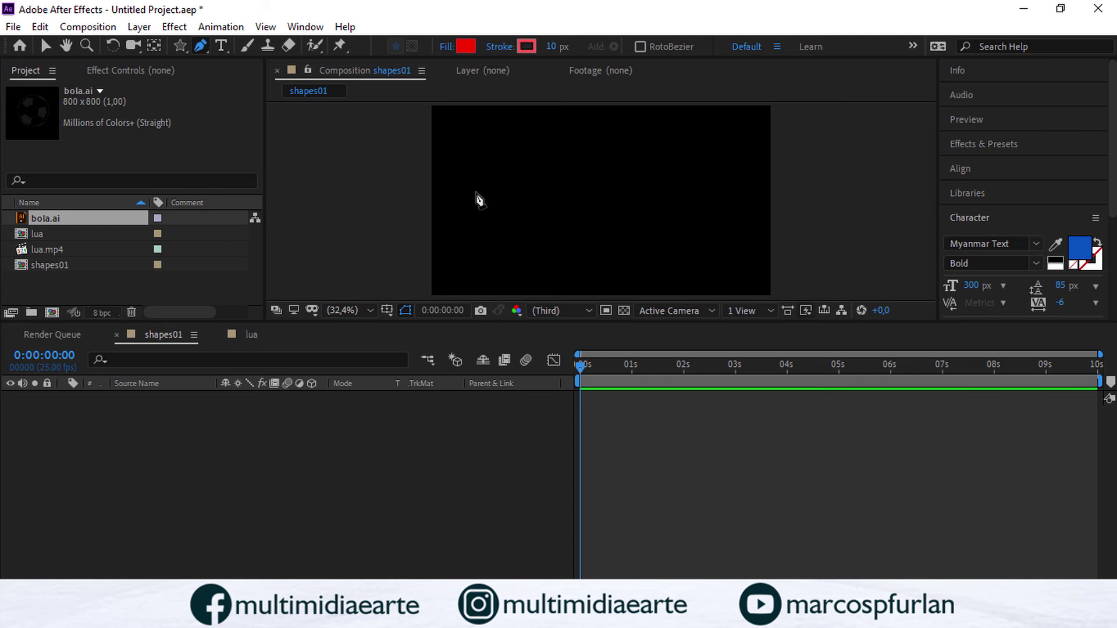
drag(476, 192, 545, 193)
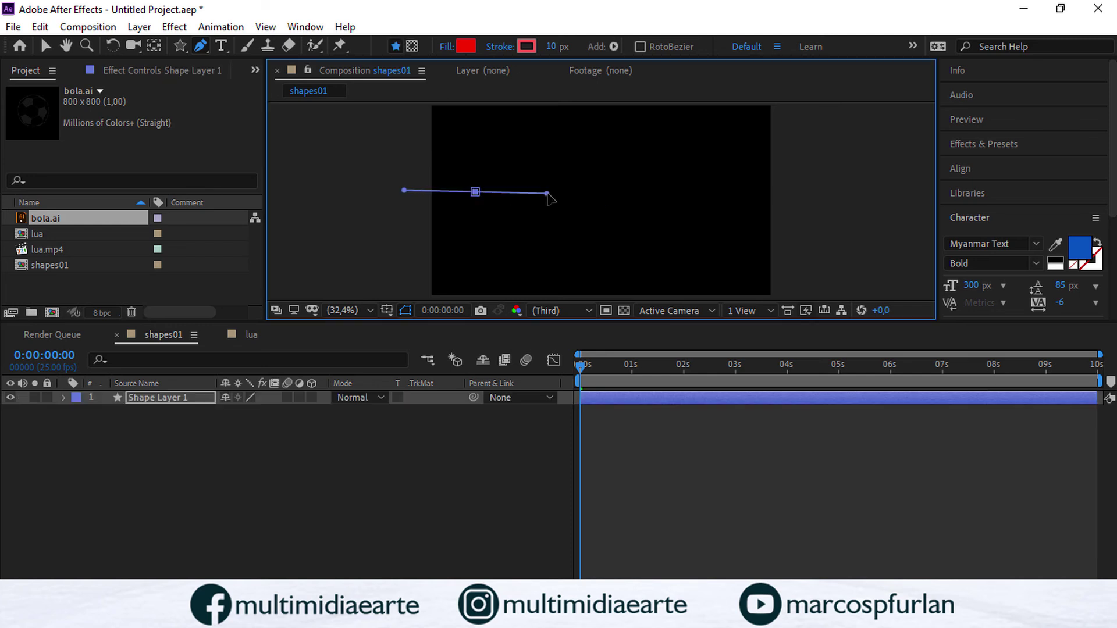
key(ctrl+z)
click(492, 200)
click(623, 201)
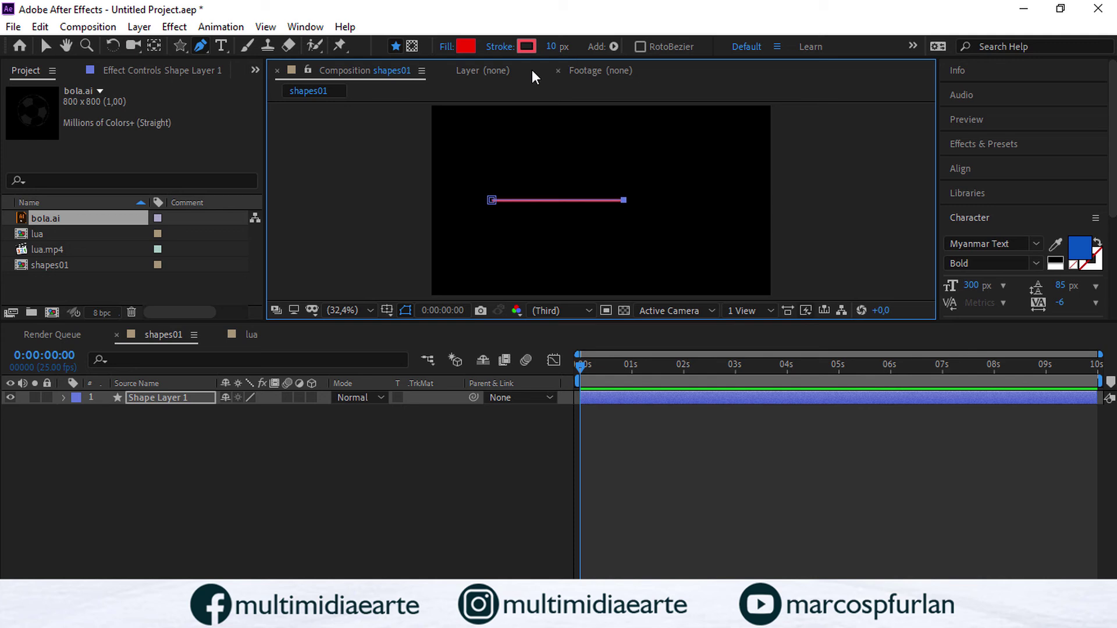
click(45, 47)
drag(563, 204, 537, 151)
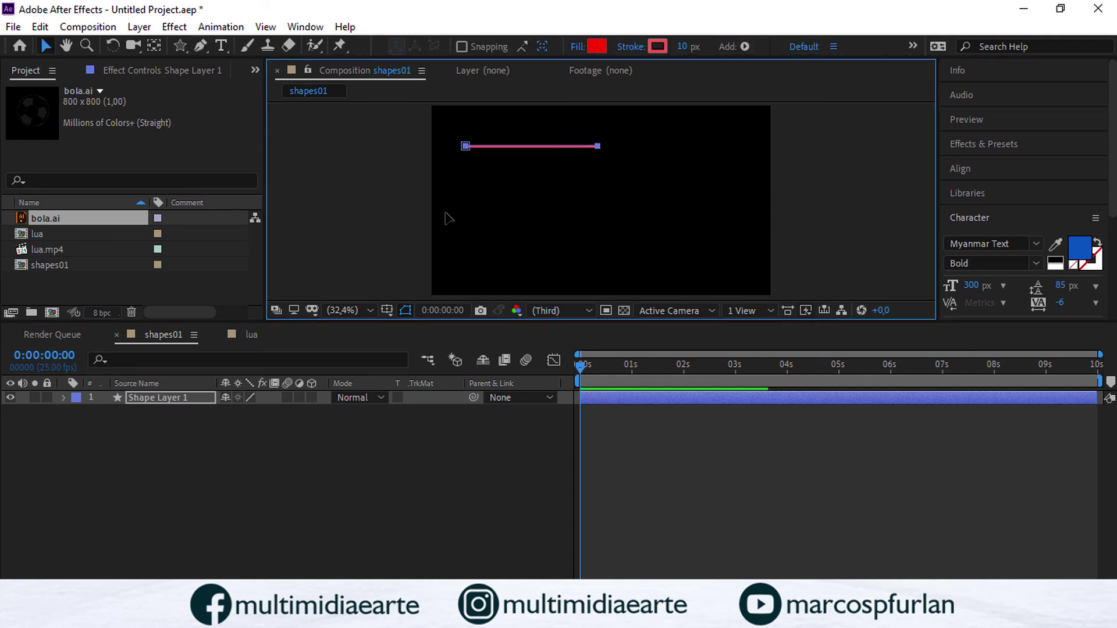
Step: Add a Repeater to the line and set it to 10 copies
click(64, 398)
click(319, 412)
click(400, 289)
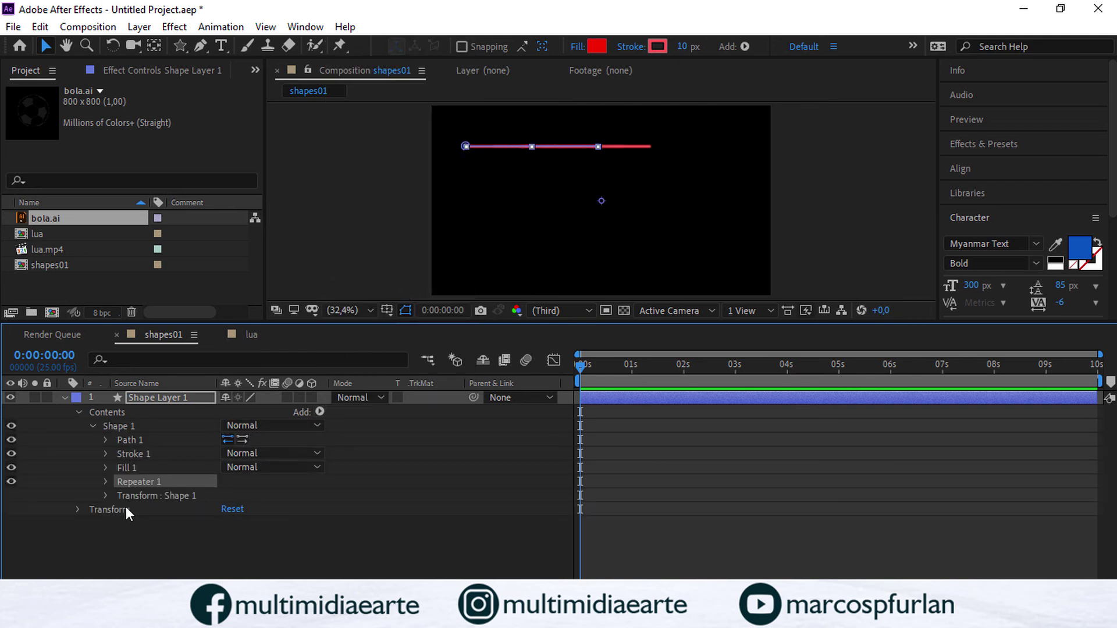
click(106, 483)
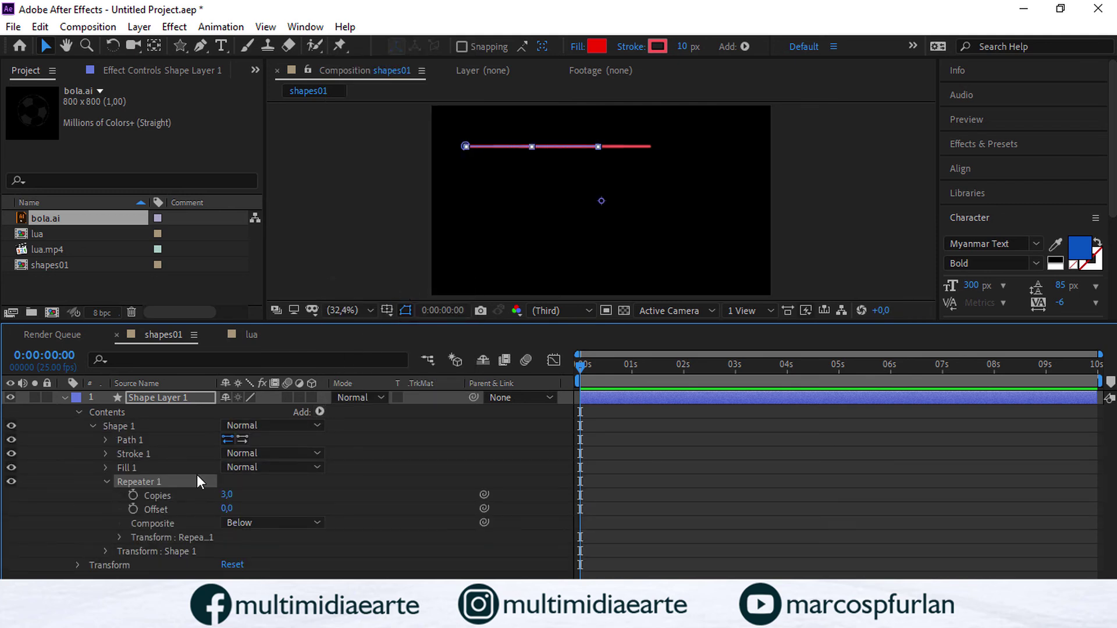
drag(224, 498, 227, 495)
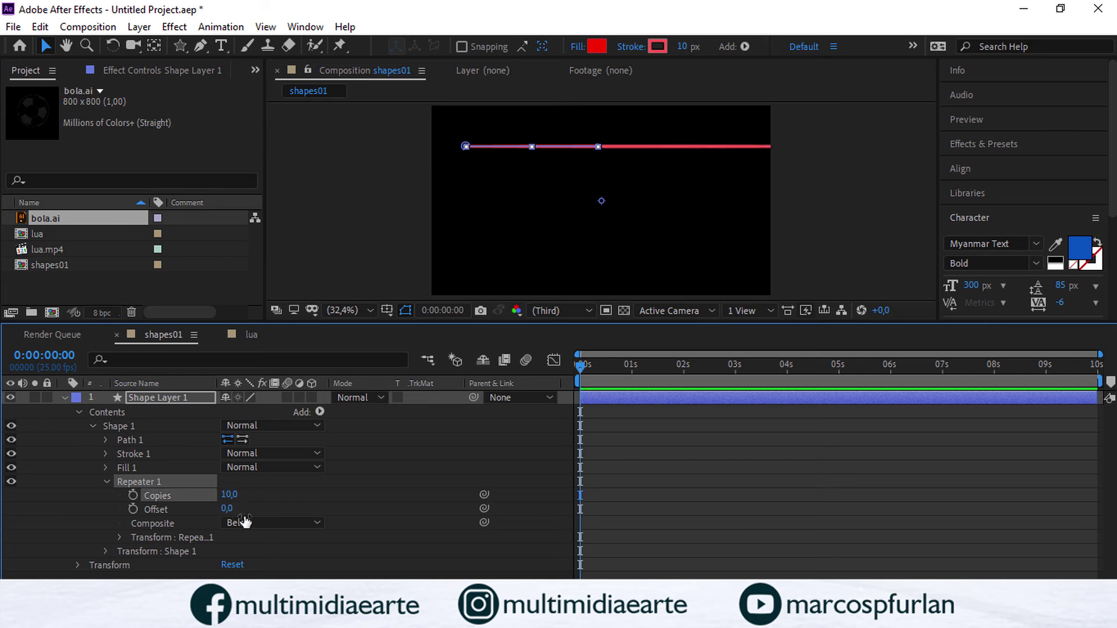
Step: Set the Repeater transform's position to 0, 59 so the line copies stack vertically
click(118, 537)
scroll(175, 523, down, 2)
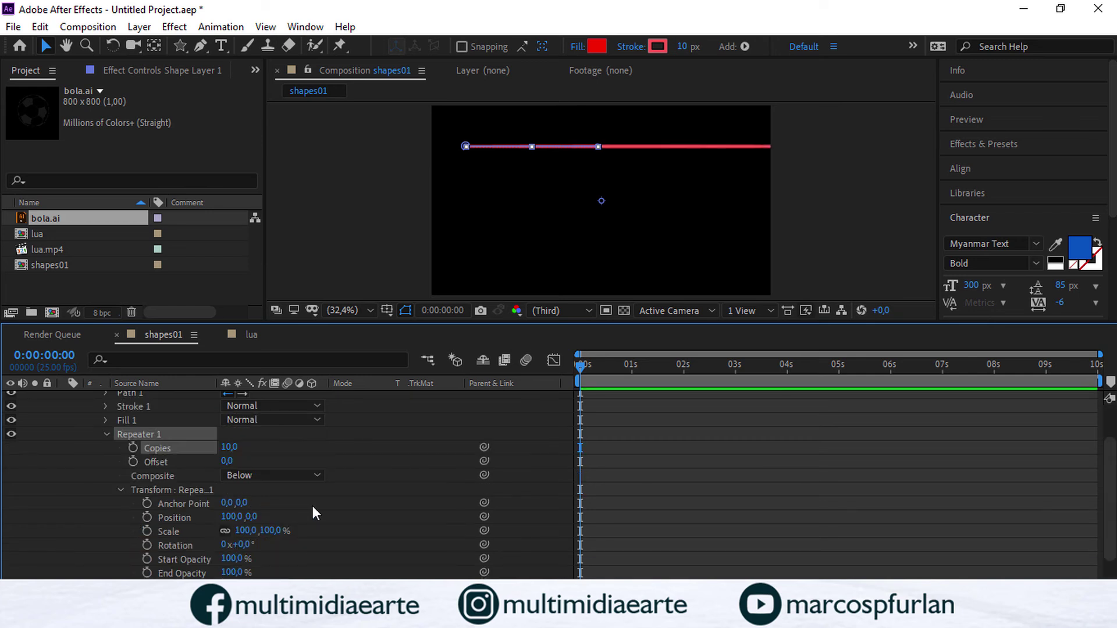
drag(252, 517, 303, 511)
click(233, 516)
text(0)
key(Return)
mouse_move(580, 370)
mouse_down()
mouse_move(617, 367)
mouse_move(560, 374)
mouse_up()
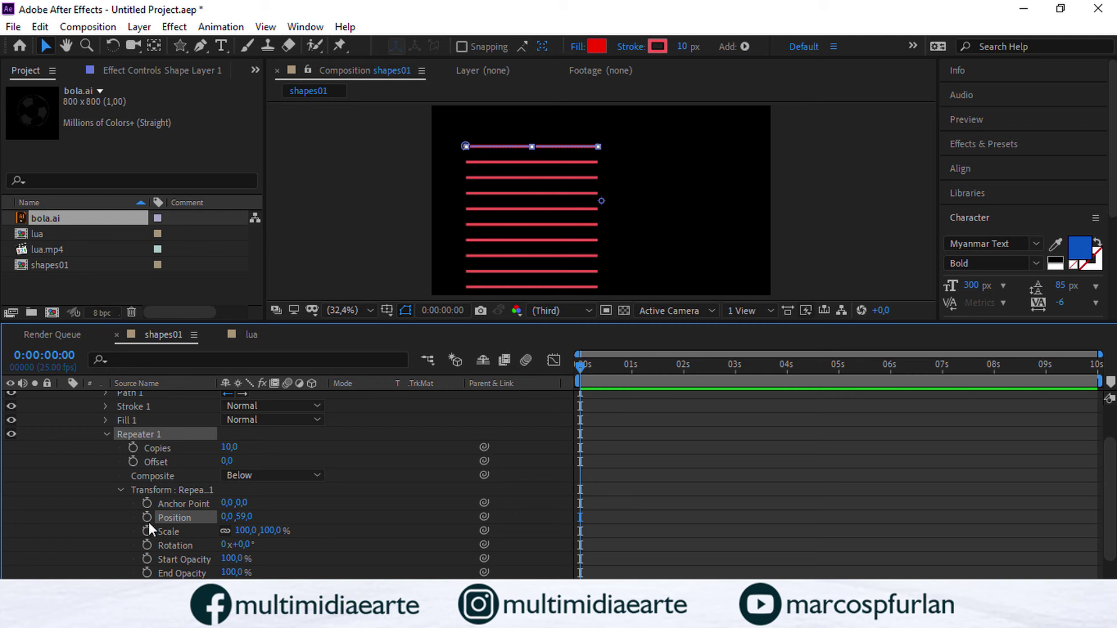
Step: Keyframe the Repeater's position and copies at the first frame, with copies set to 0
click(133, 447)
click(229, 447)
text(0)
key(Return)
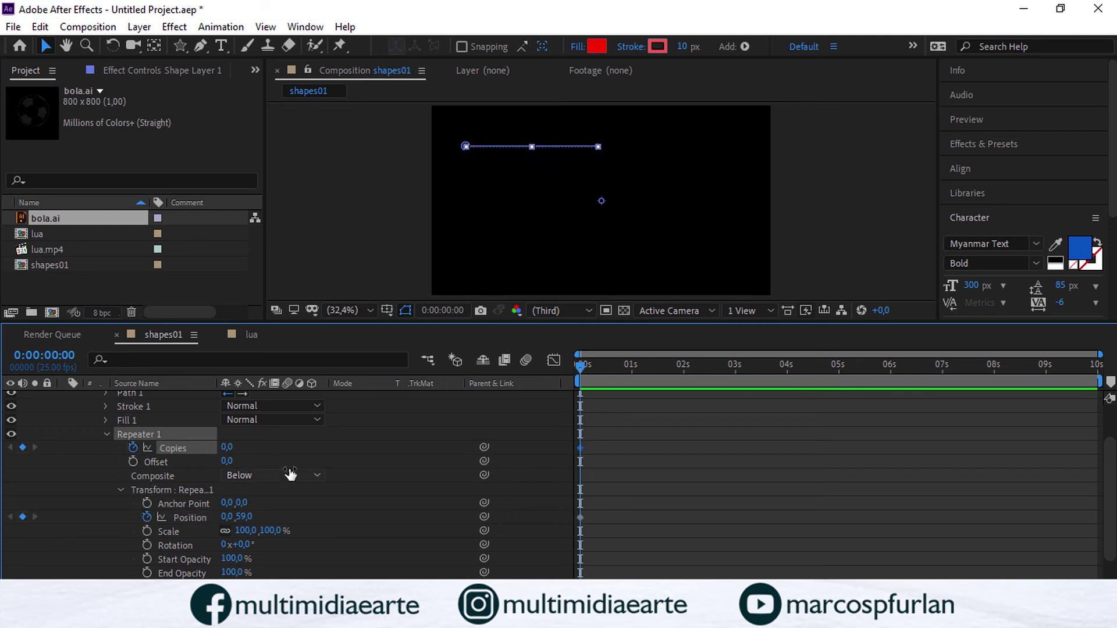
Step: Set the Repeater's copies to 5 at 2 seconds and preview the line animation
drag(578, 371, 683, 371)
click(226, 446)
text(5)
key(Return)
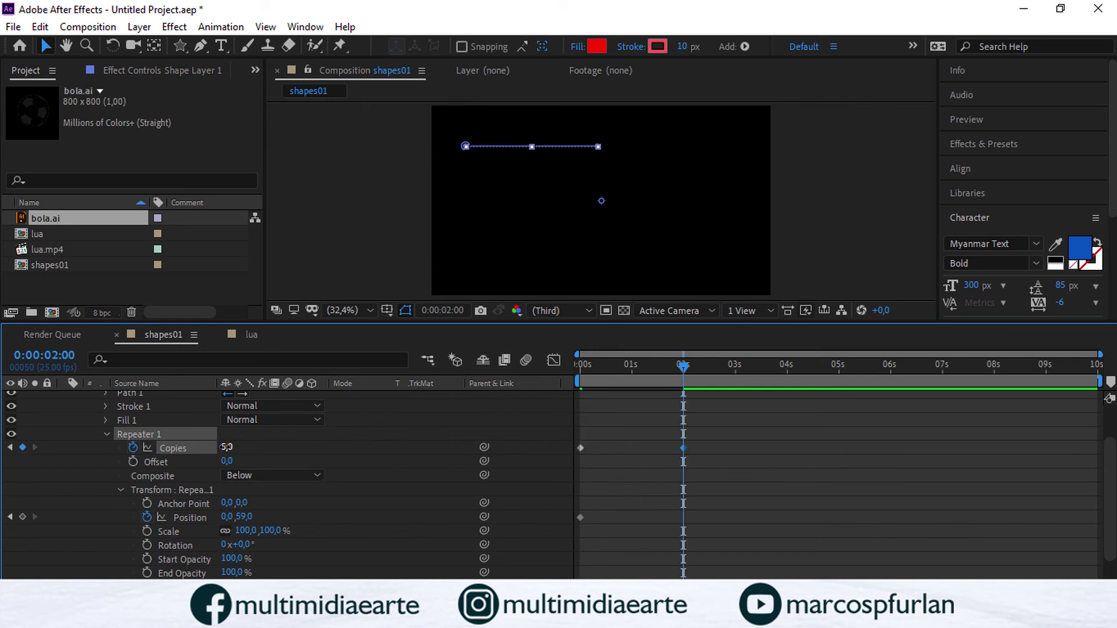
key(space)
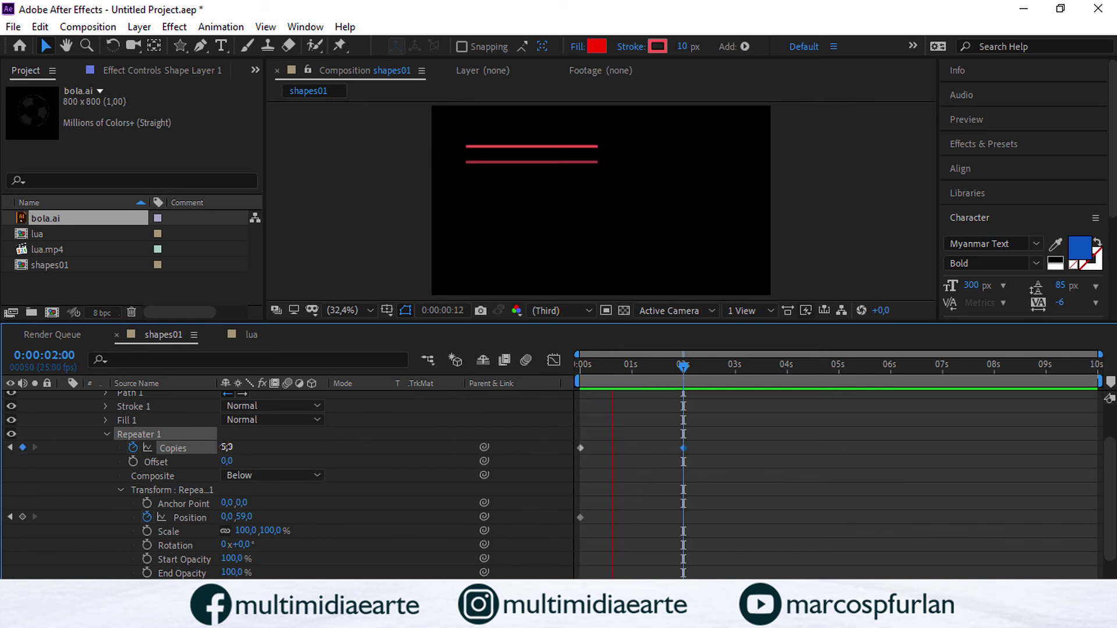
key(space)
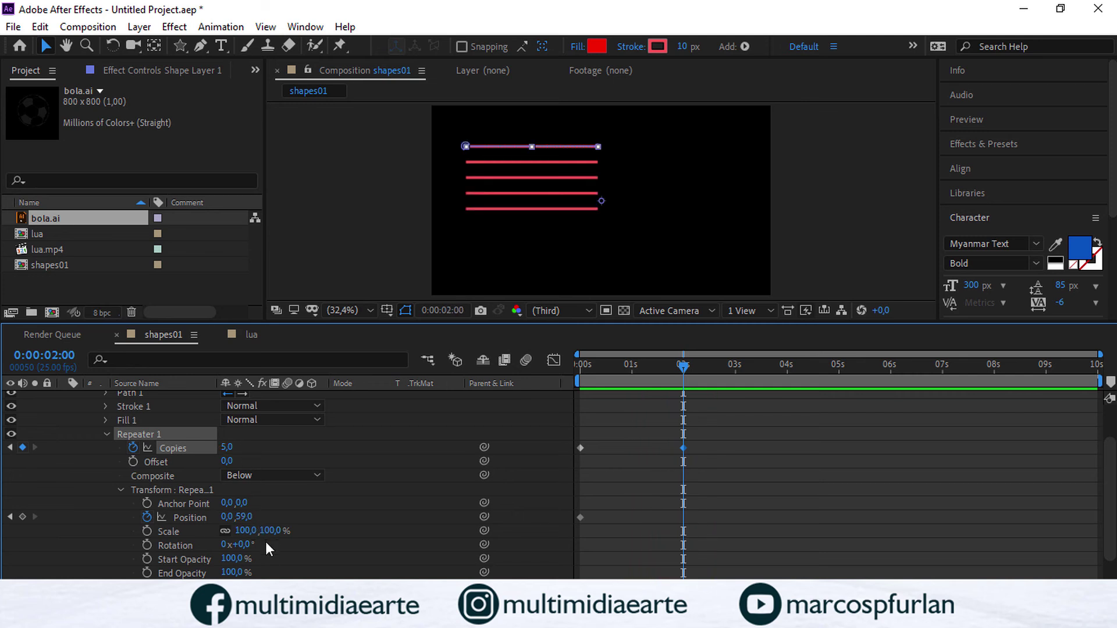
Step: Set the Repeater transform's rotation to 108° and delete the line's shape layer
drag(247, 545, 321, 530)
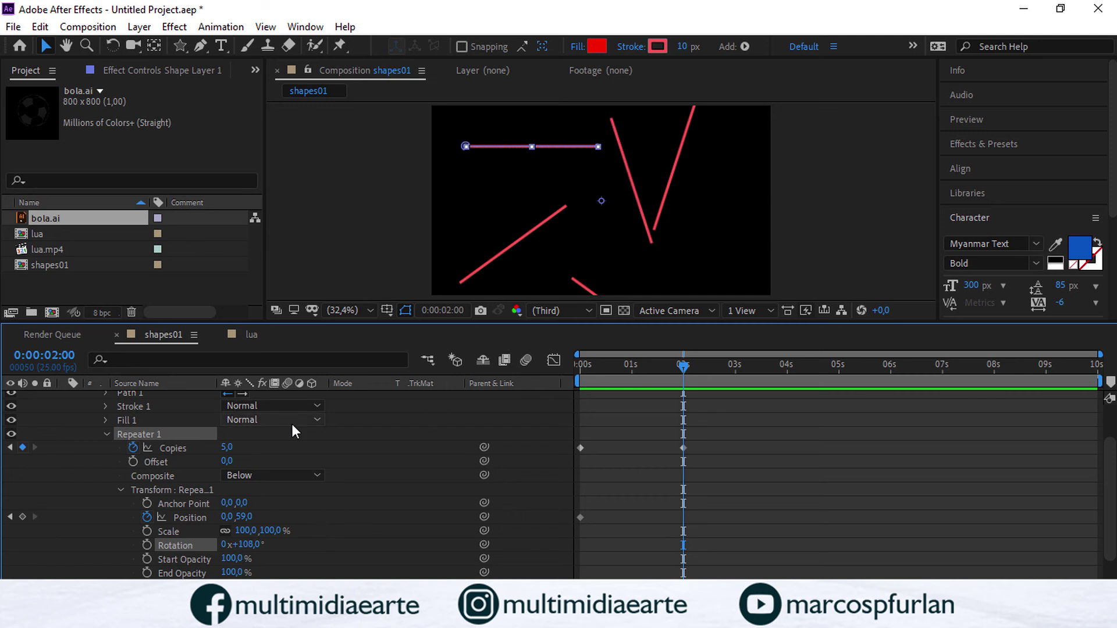
scroll(292, 425, up, 3)
click(159, 399)
key(Delete)
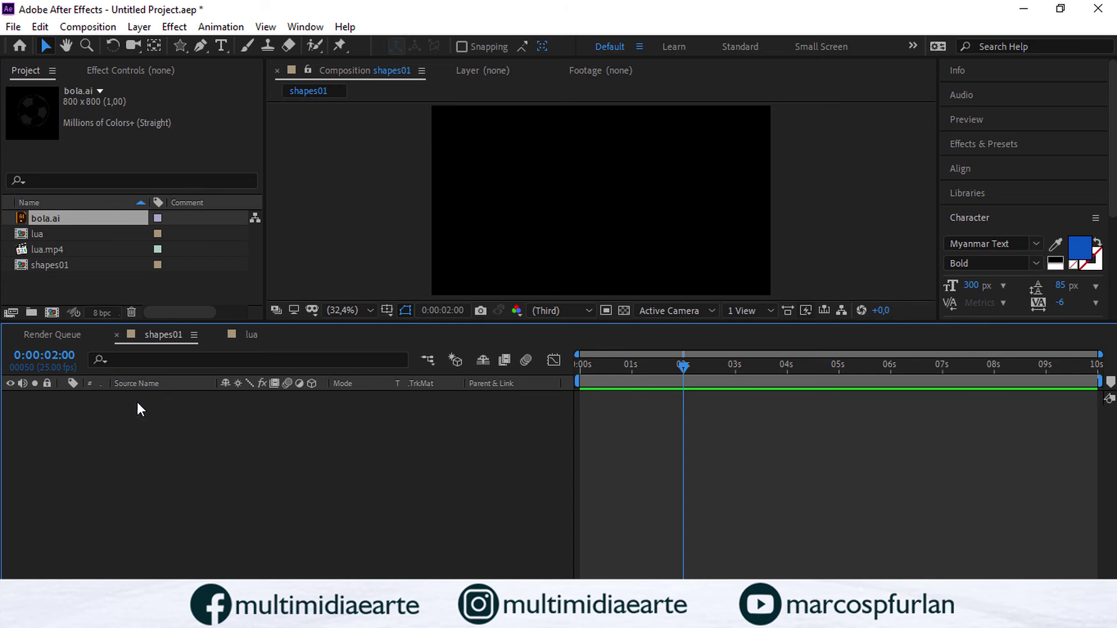
Step: Create a text layer reading "EF" in the upper middle of the composition
click(221, 48)
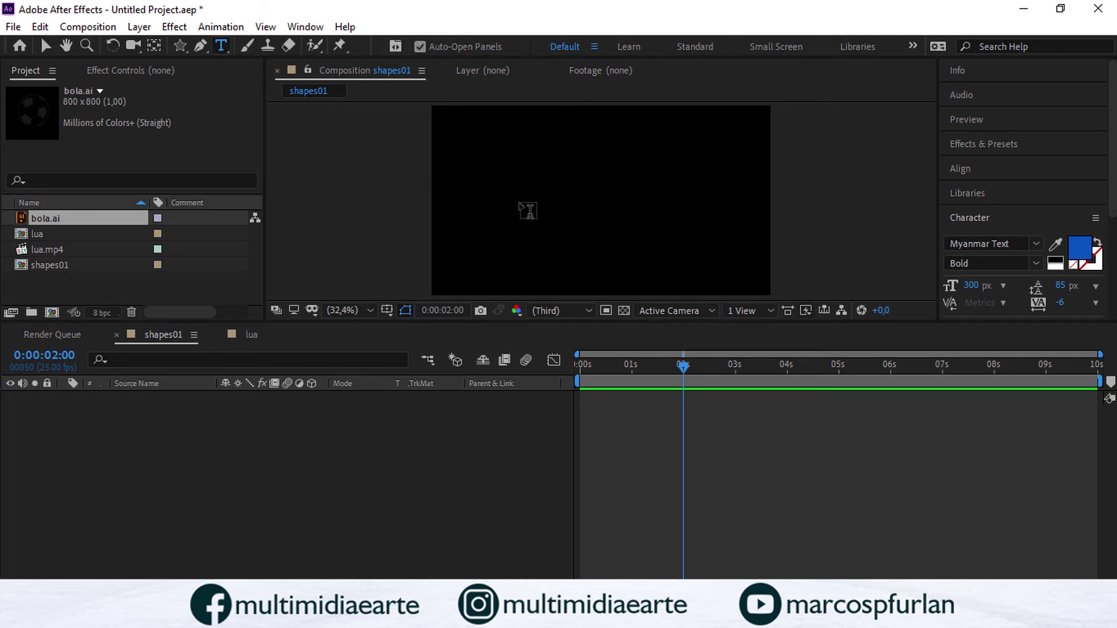
click(606, 259)
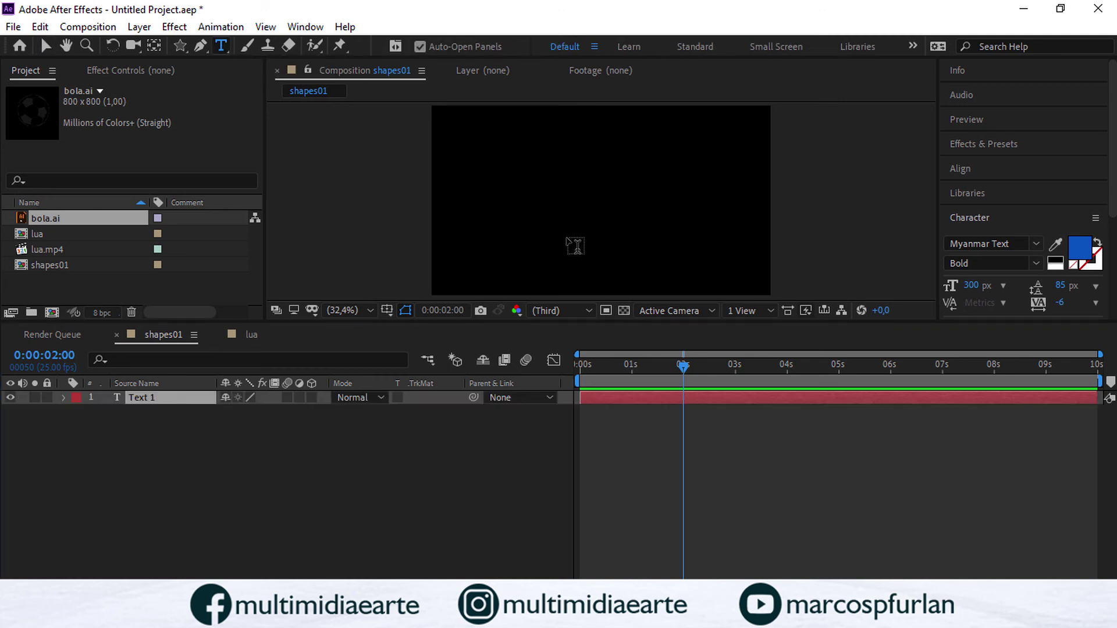
text(EF)
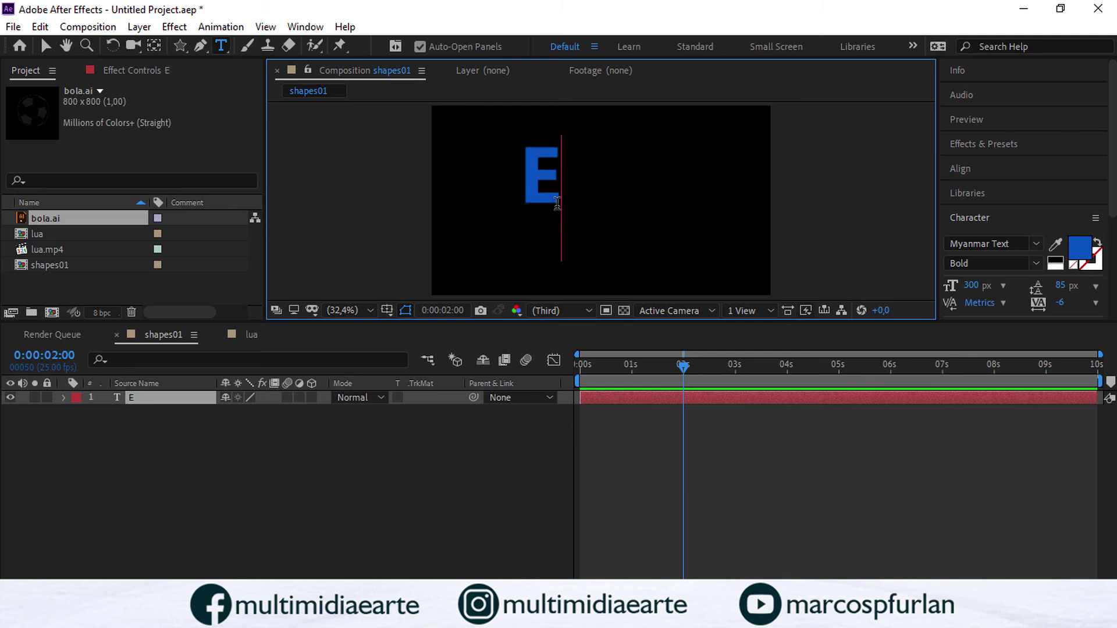
click(45, 45)
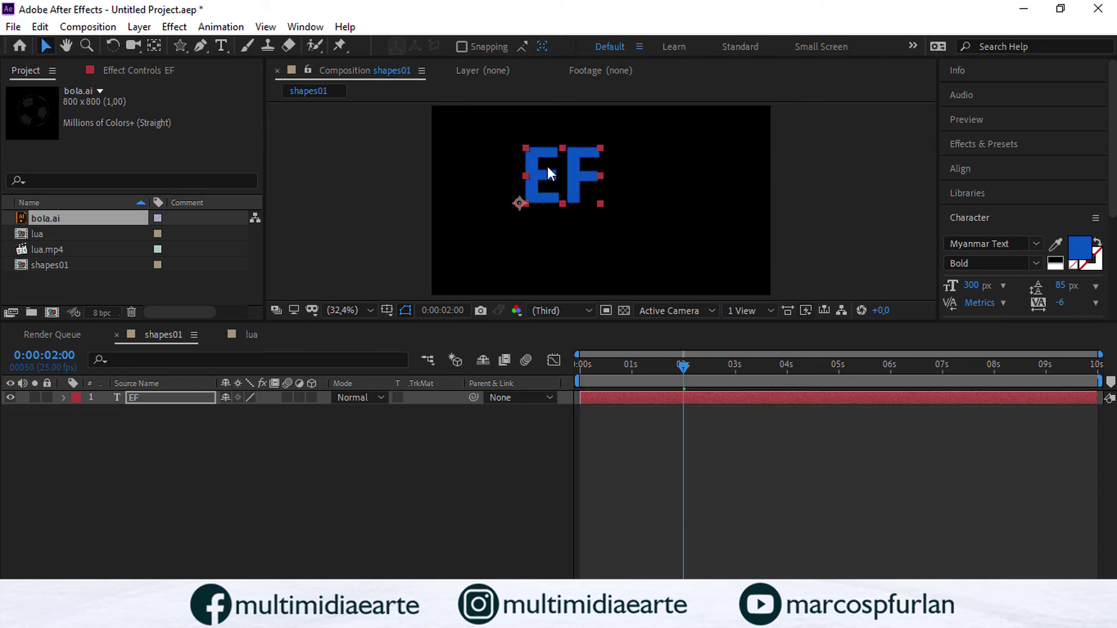
Step: Browse the available fonts and set the "EF" text to Modern No. 20
click(1034, 243)
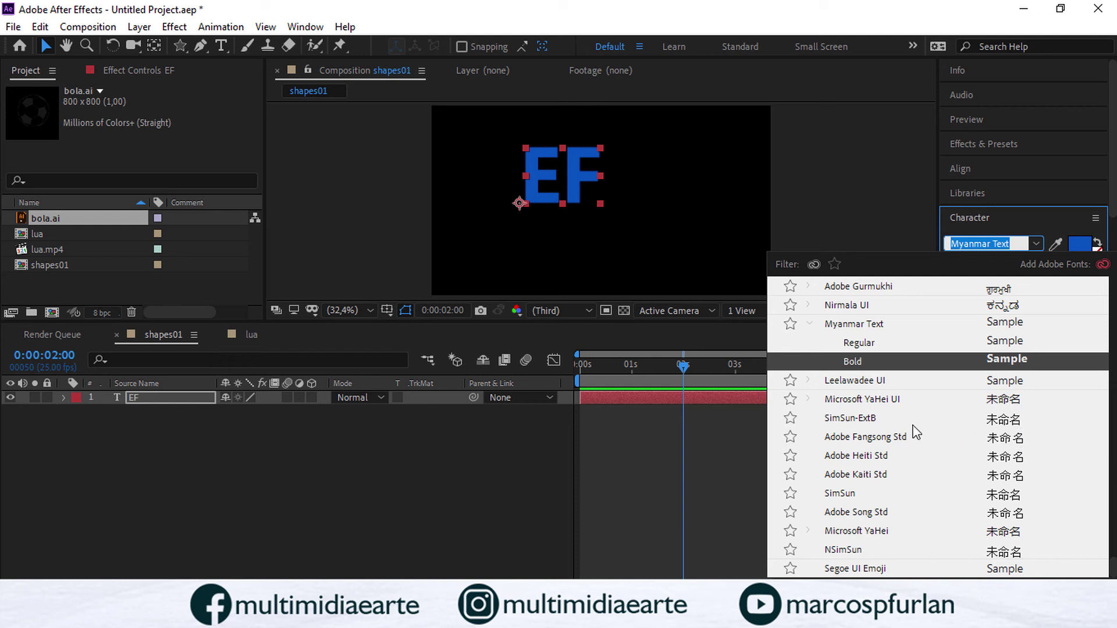
scroll(954, 407, up, 8)
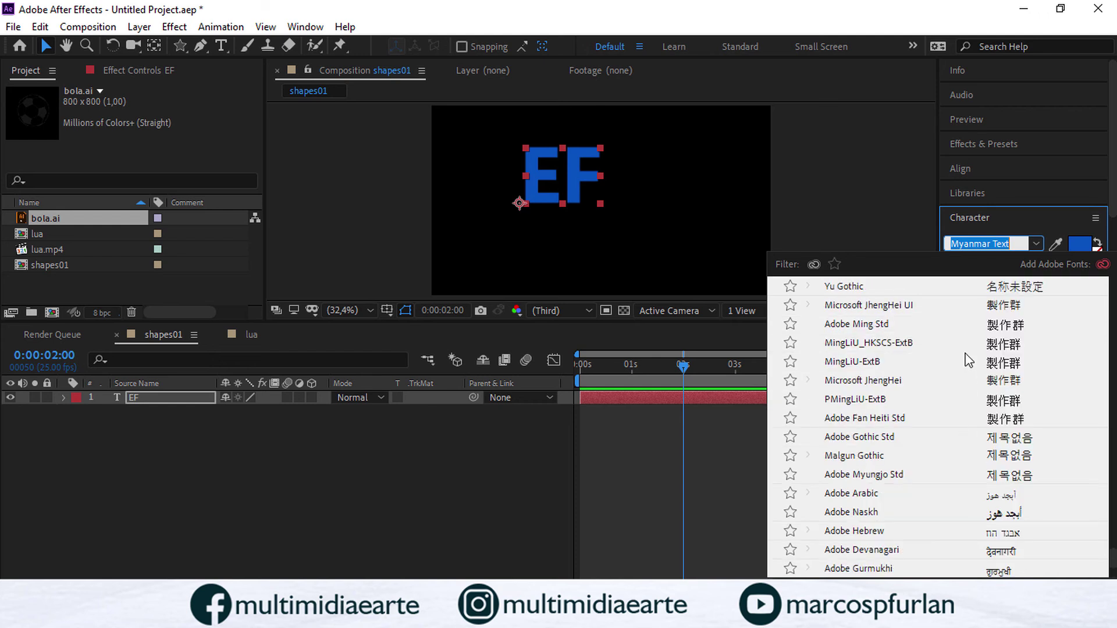
scroll(930, 369, down, 10)
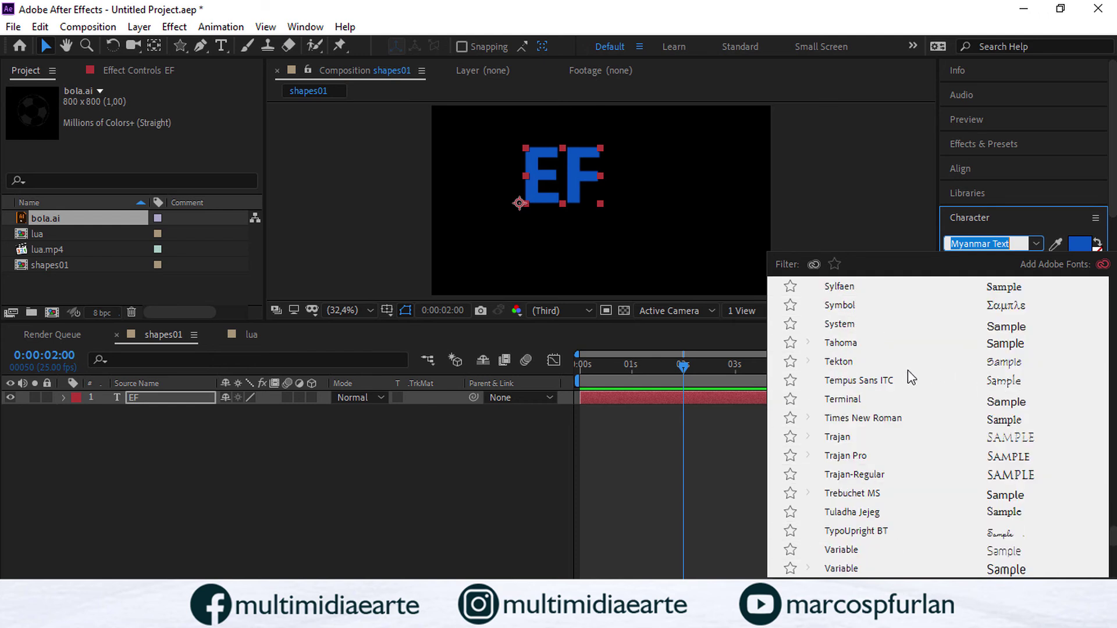
scroll(927, 390, up, 10)
scroll(925, 400, up, 8)
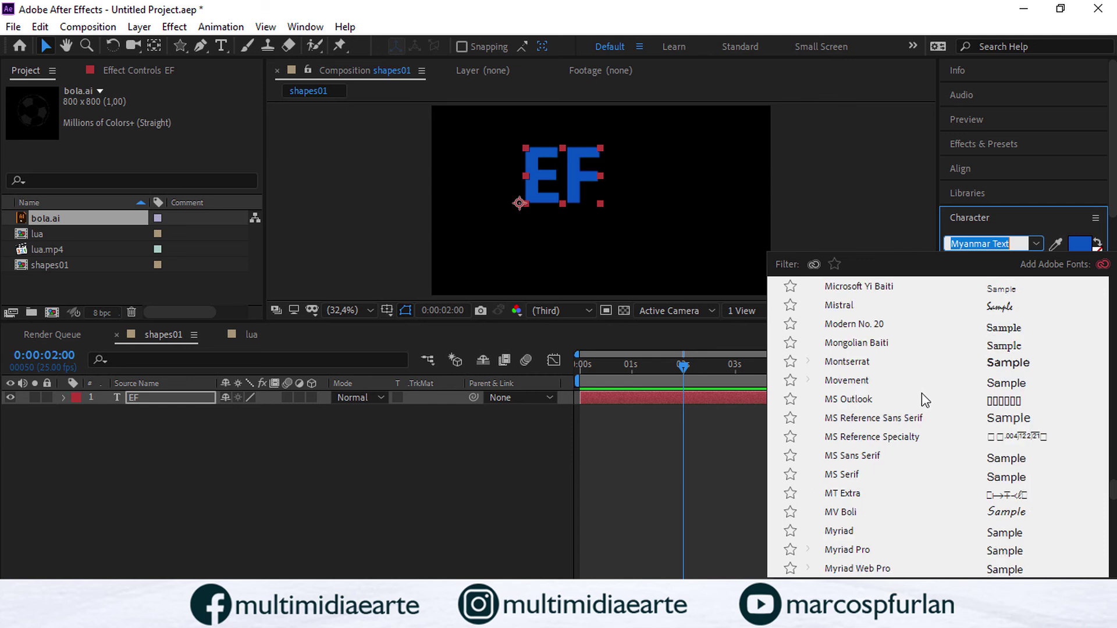
click(867, 323)
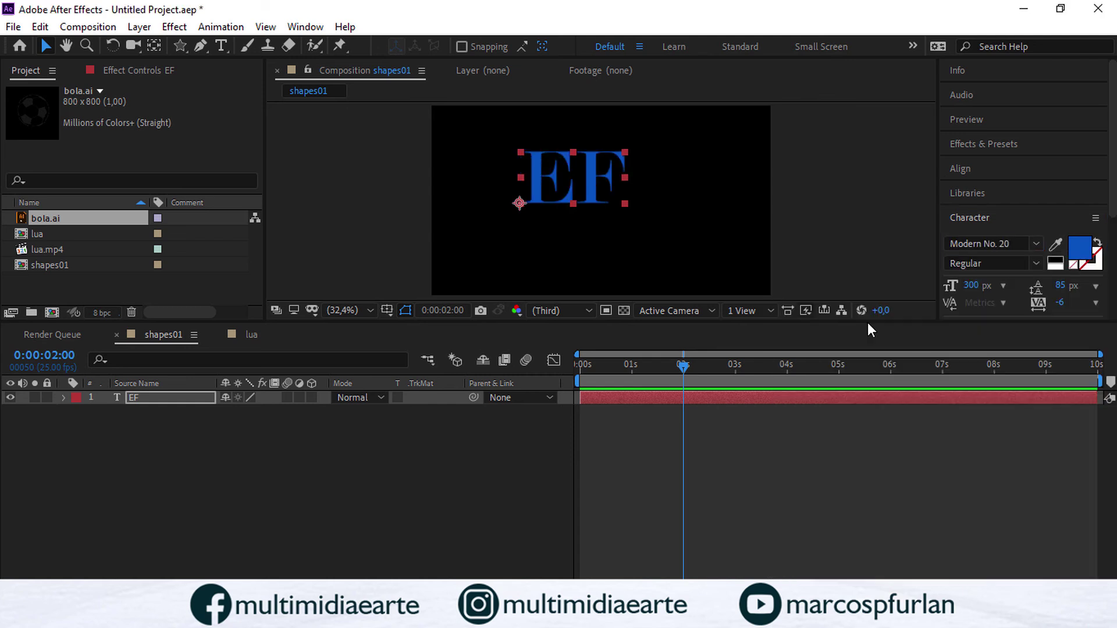
Step: Return to the first frame, enlarge the "EF" text until it nearly fills the composition, and centre it
drag(681, 364, 549, 377)
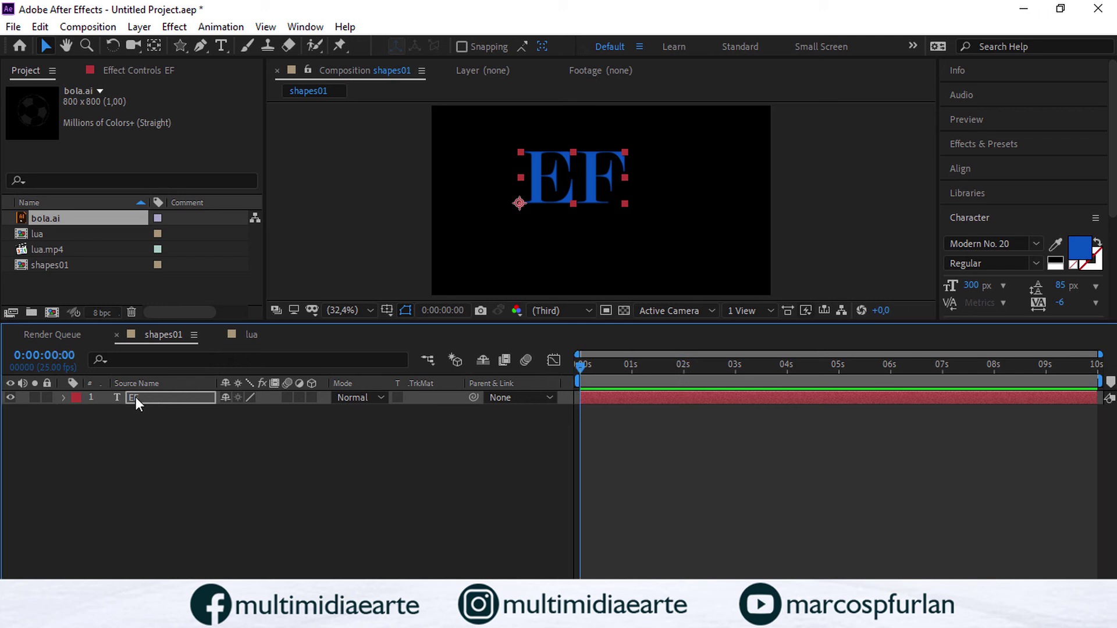
drag(626, 205, 789, 245)
drag(710, 176, 658, 238)
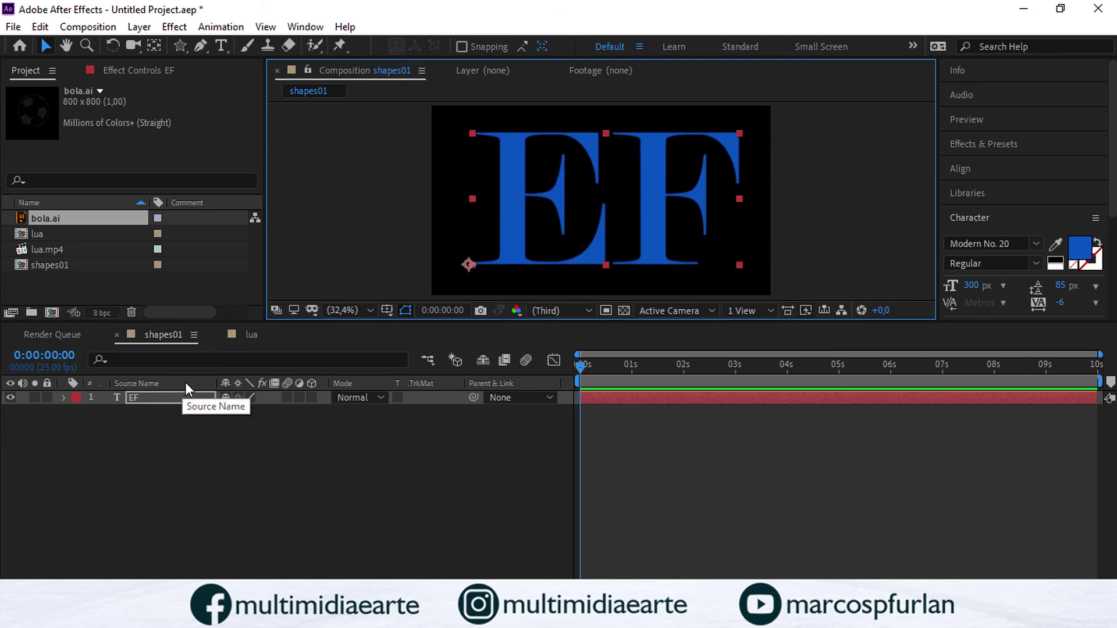
Step: Create shapes from the "EF" text layer and delete the original text layer
right_click(149, 399)
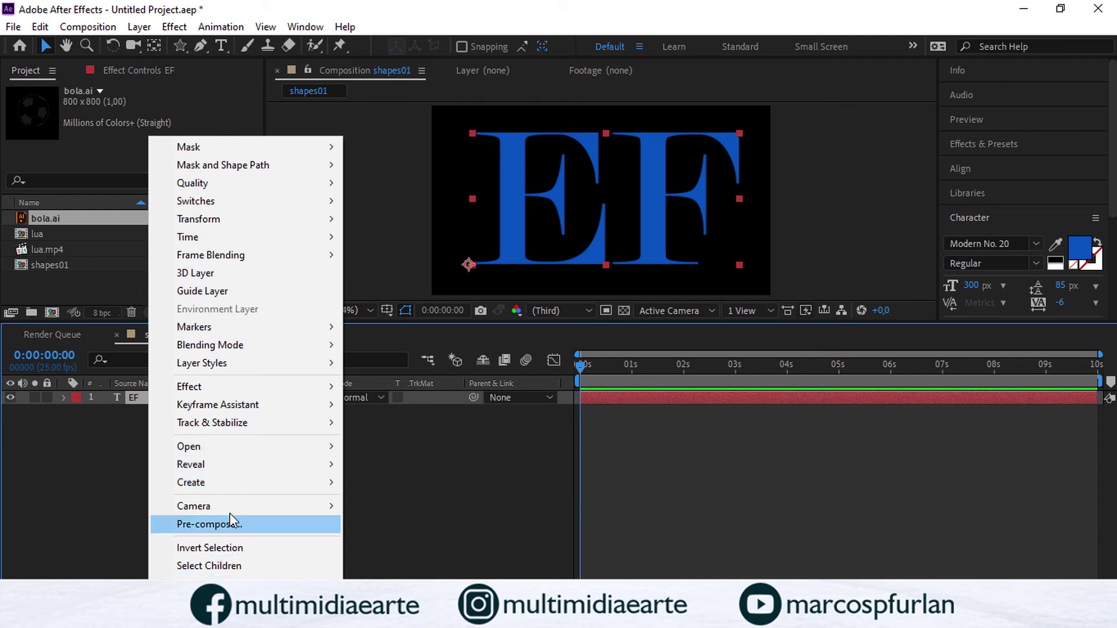
mouse_move(237, 505)
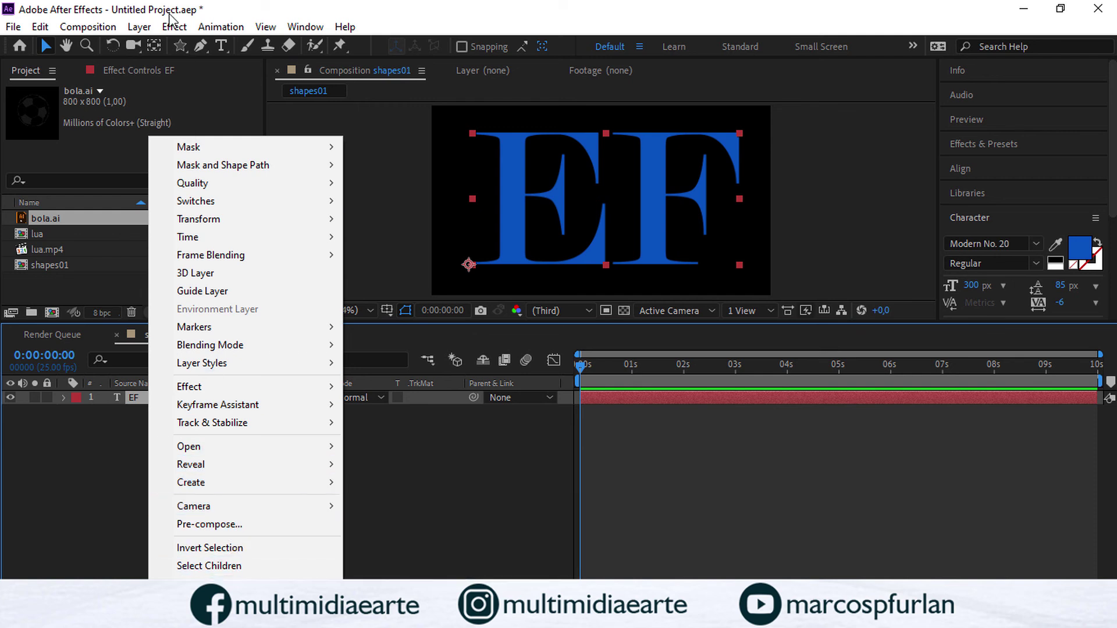
click(148, 27)
mouse_move(295, 549)
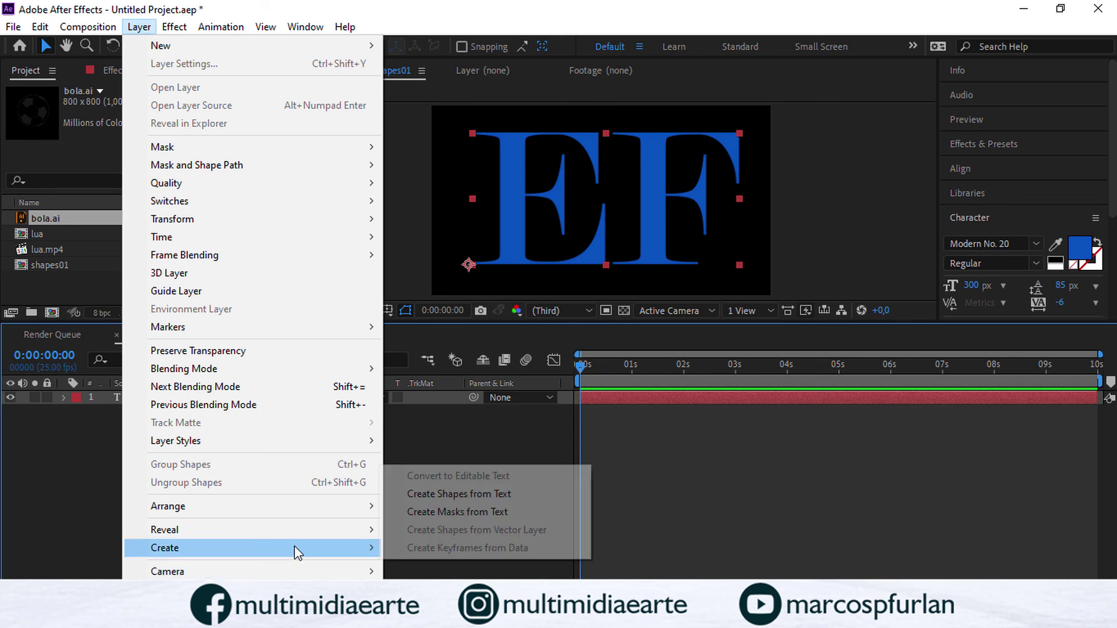
click(482, 494)
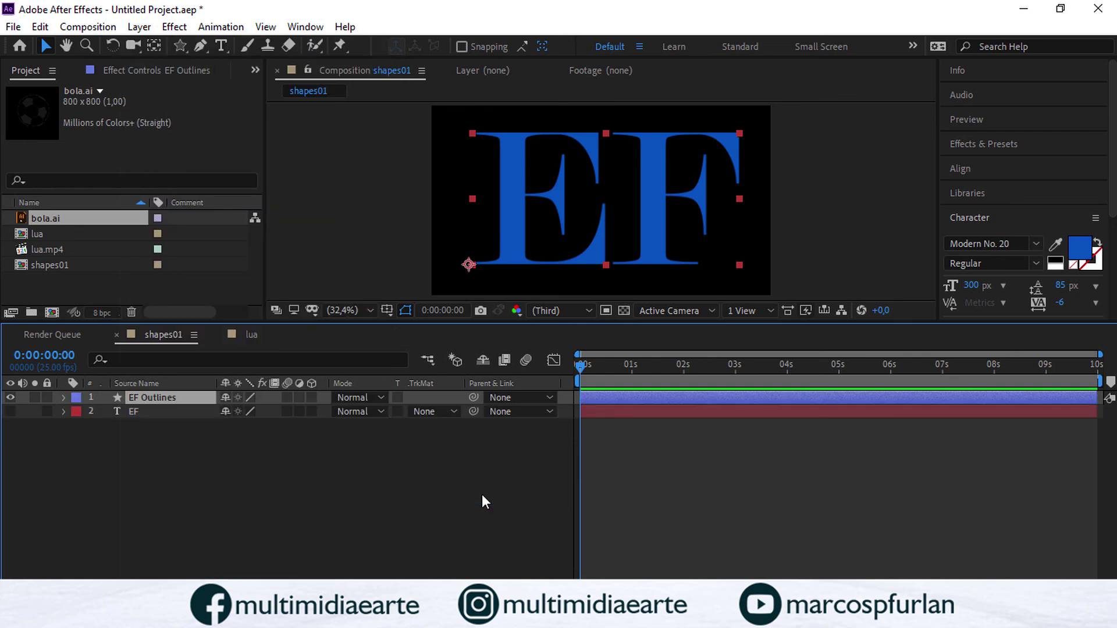
click(148, 414)
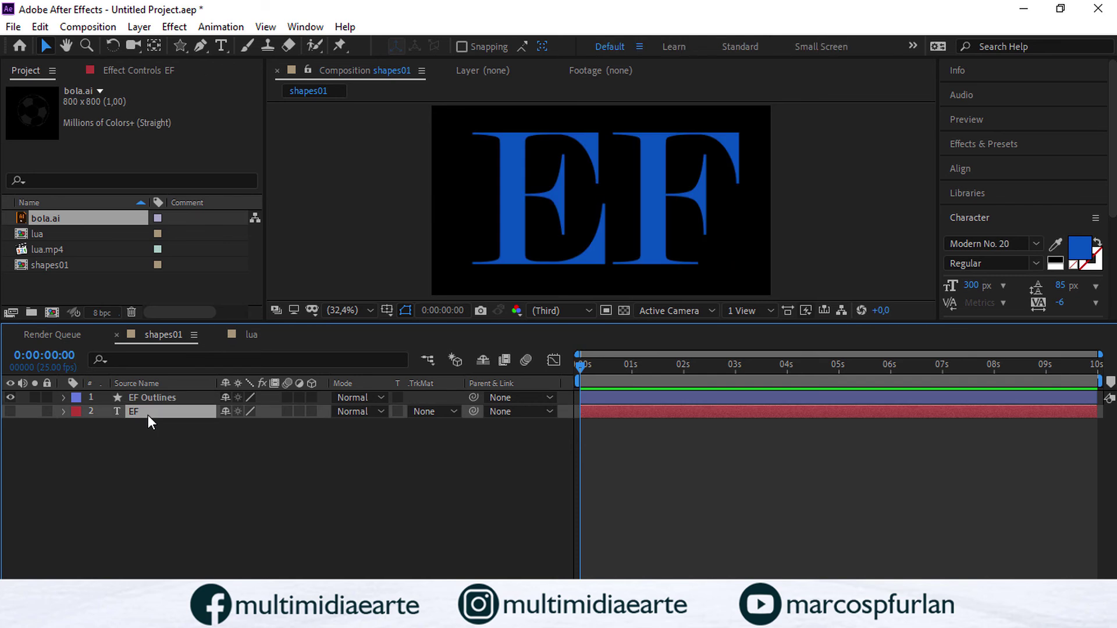
key(Delete)
Step: Expand the EF Outlines contents to reveal the Path properties of the E and F groups
click(58, 397)
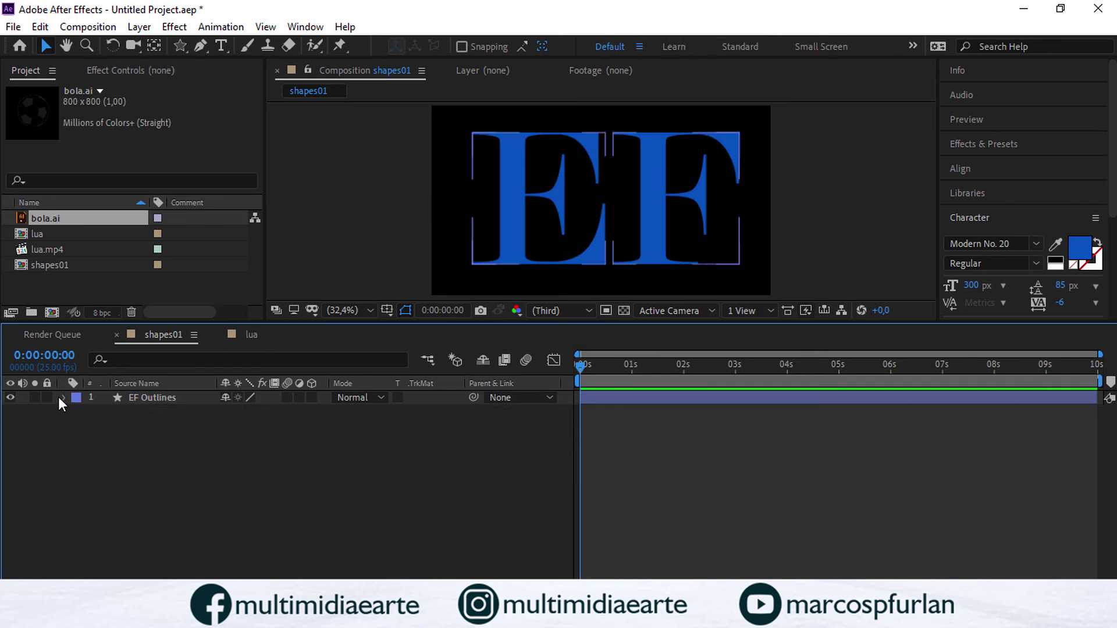
click(63, 396)
click(78, 412)
click(92, 426)
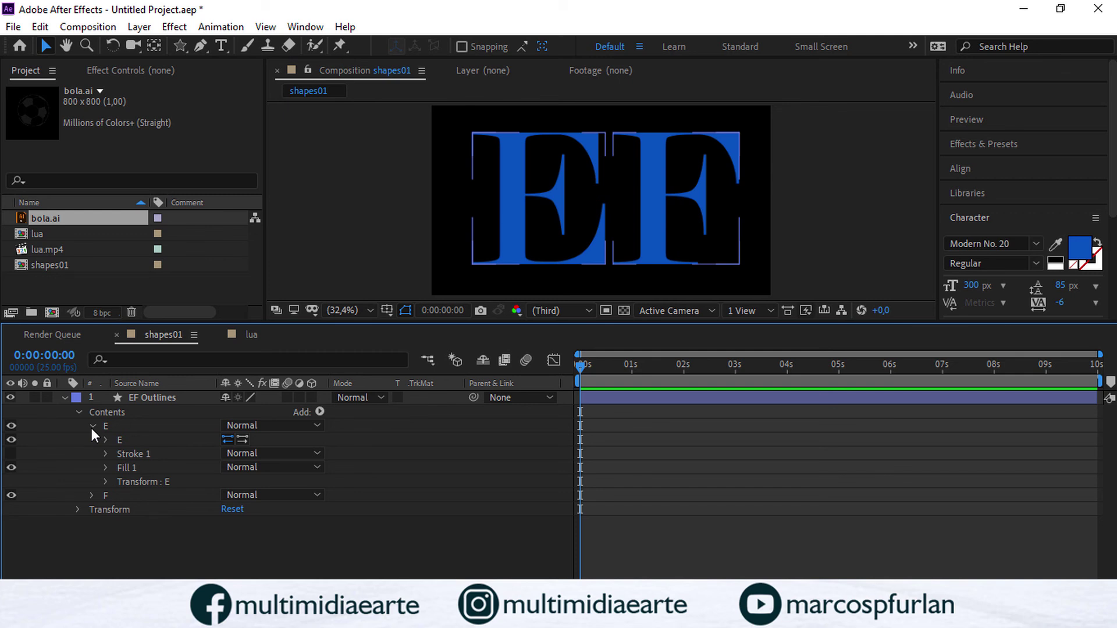
click(106, 439)
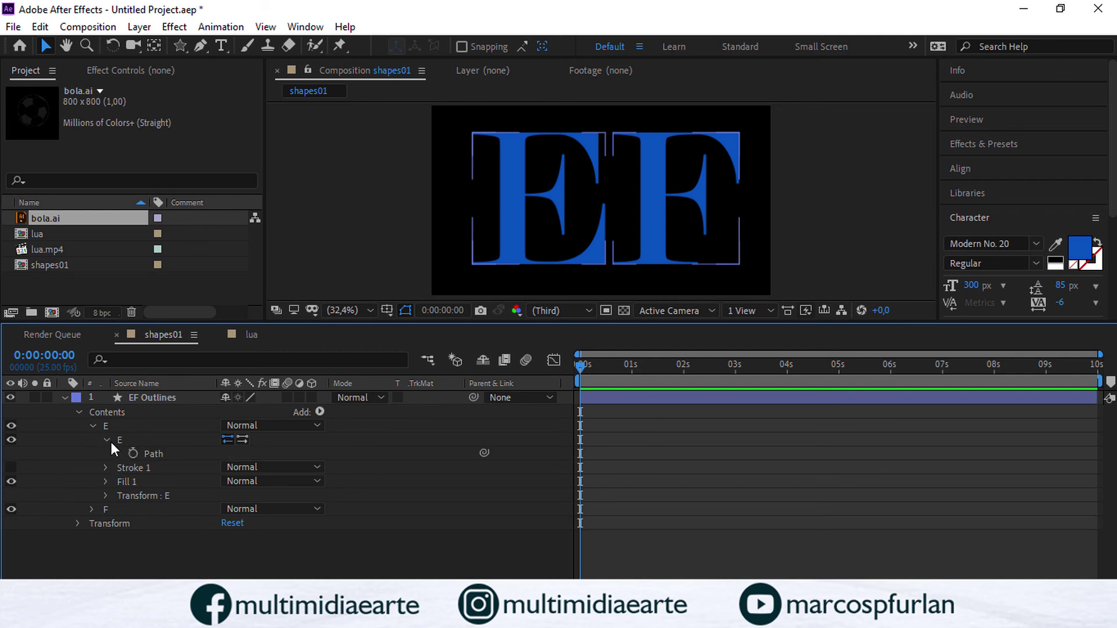
click(90, 510)
click(106, 523)
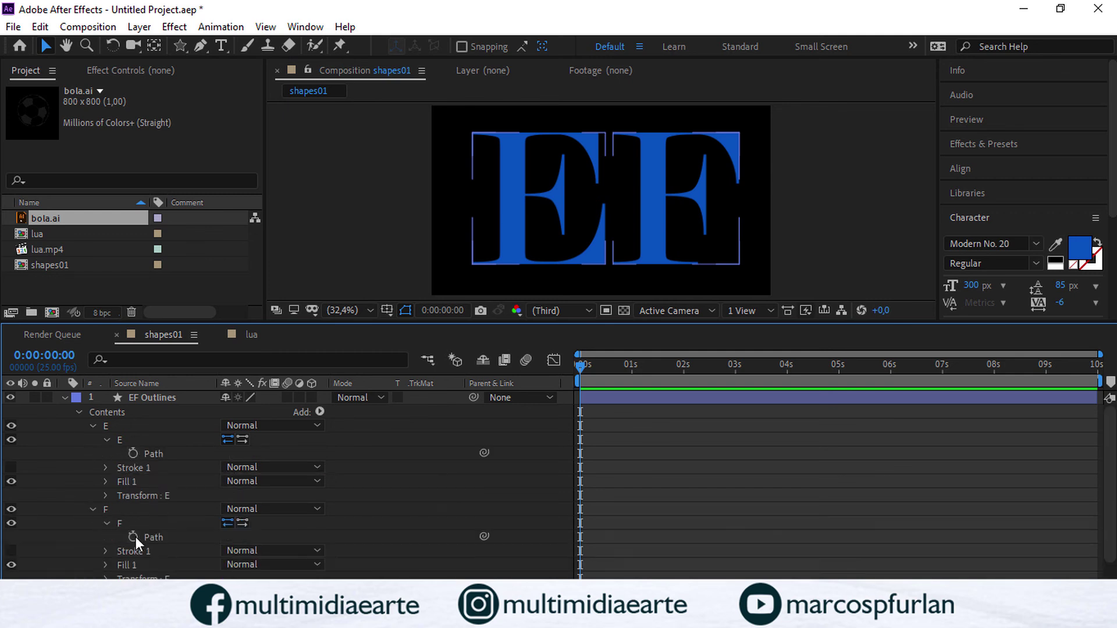
Step: Keyframe the E and F paths at the first frame and again at 1 second
click(131, 453)
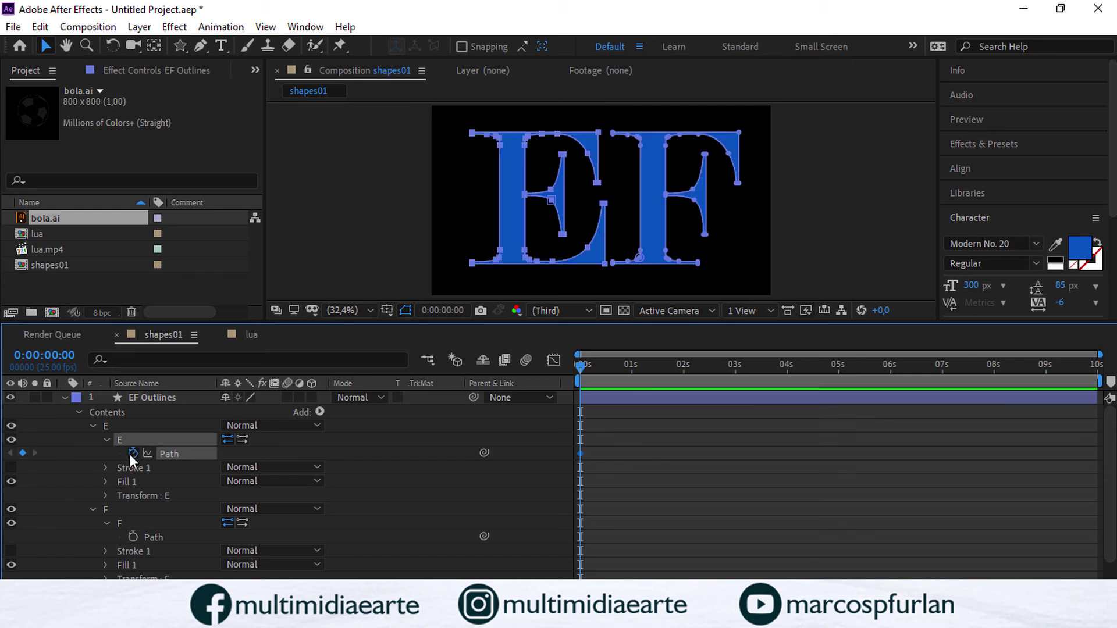
click(134, 536)
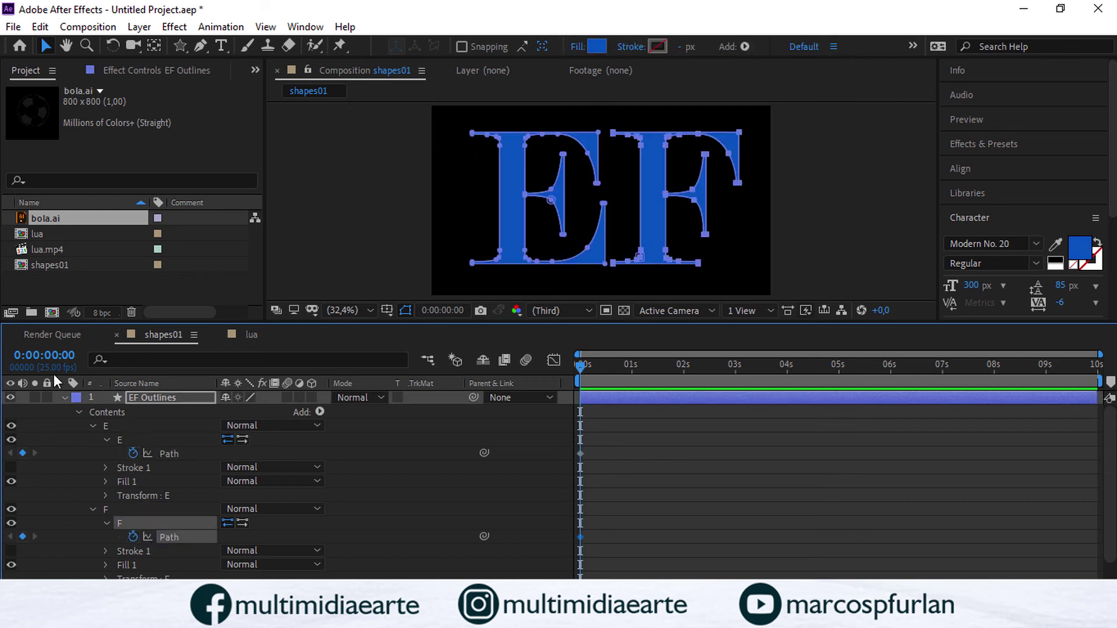
click(46, 356)
text(100)
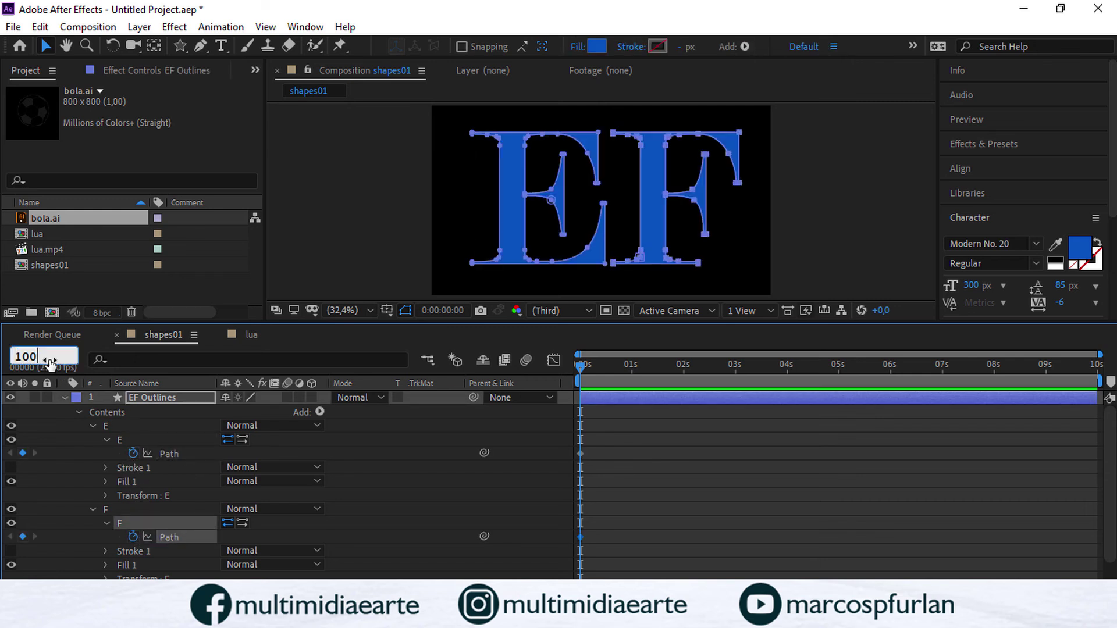
key(Return)
click(23, 536)
click(24, 453)
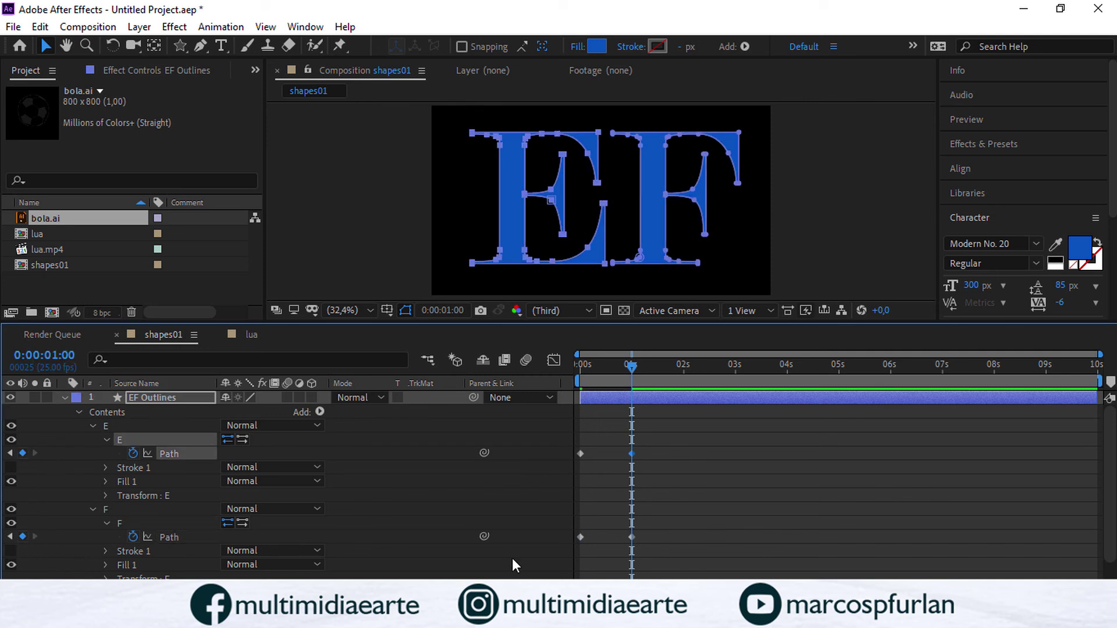
click(675, 534)
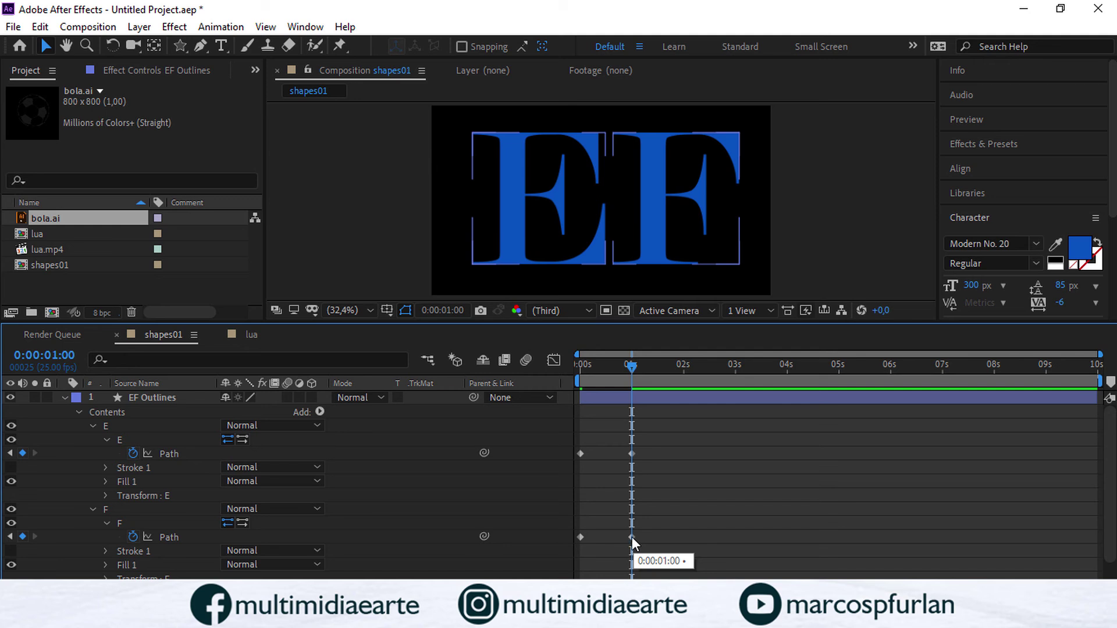
Step: Undo the path keyframes on both letters
key(ctrl+z)
key(ctrl+z)
key(ctrl+z)
key(ctrl+z)
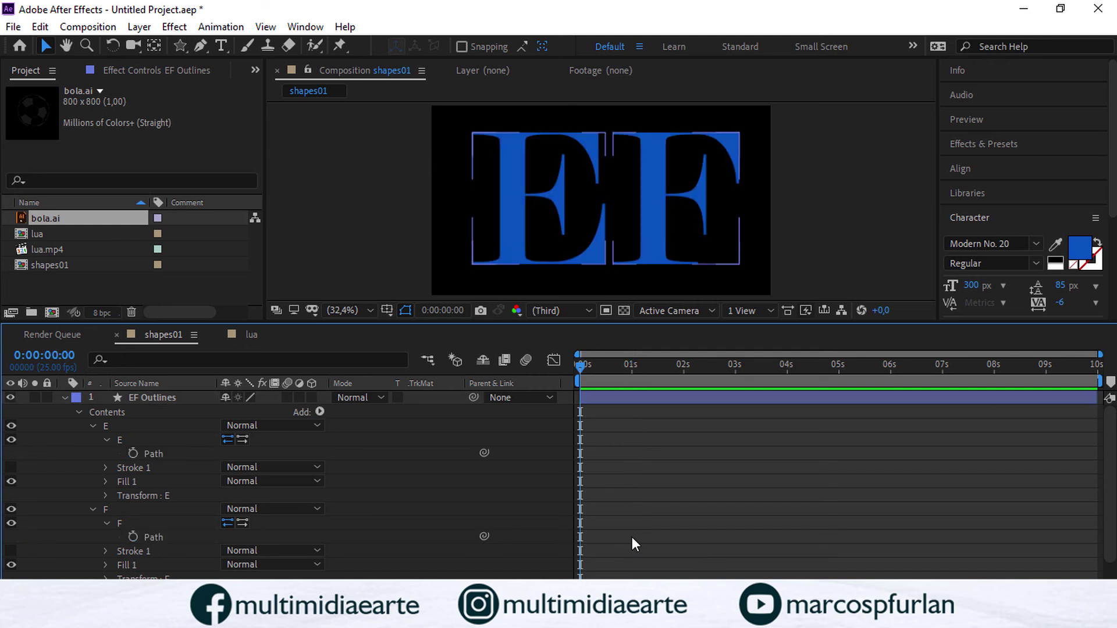
Step: Shift the EF outlines slightly left and down, and move only the F group onto the E so they overlap
drag(672, 242, 628, 254)
key(ctrl+z)
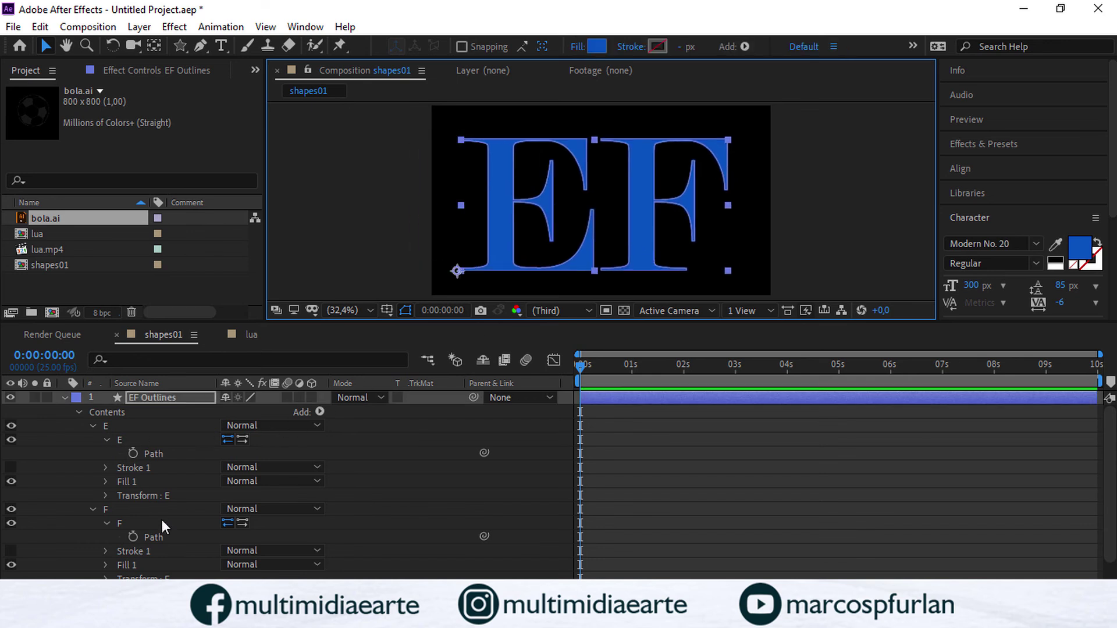
click(156, 509)
drag(639, 250, 502, 248)
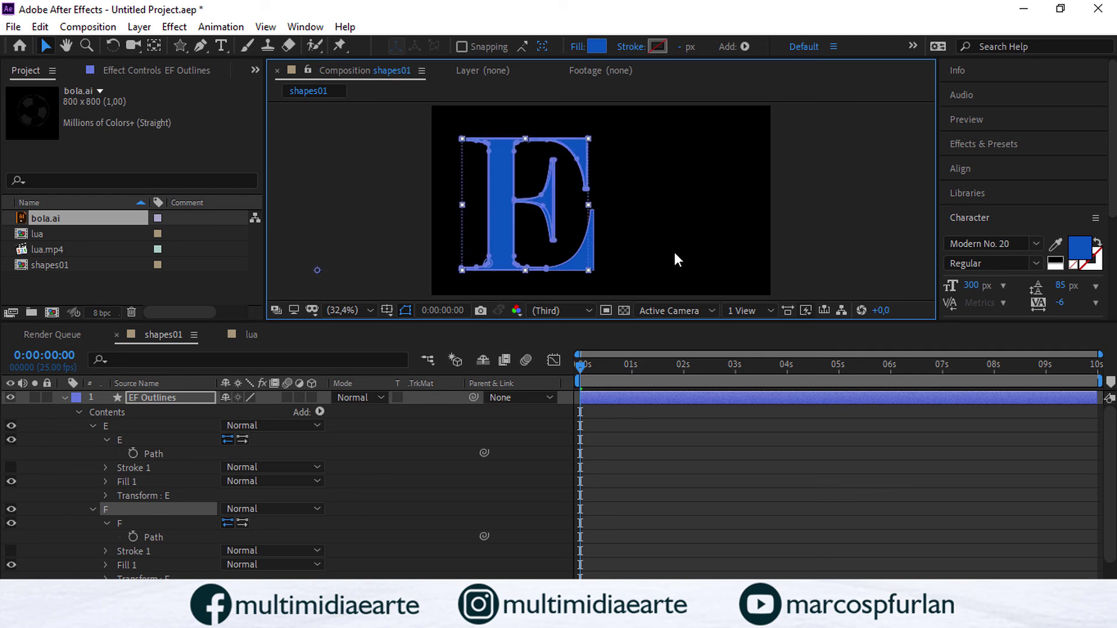
click(714, 246)
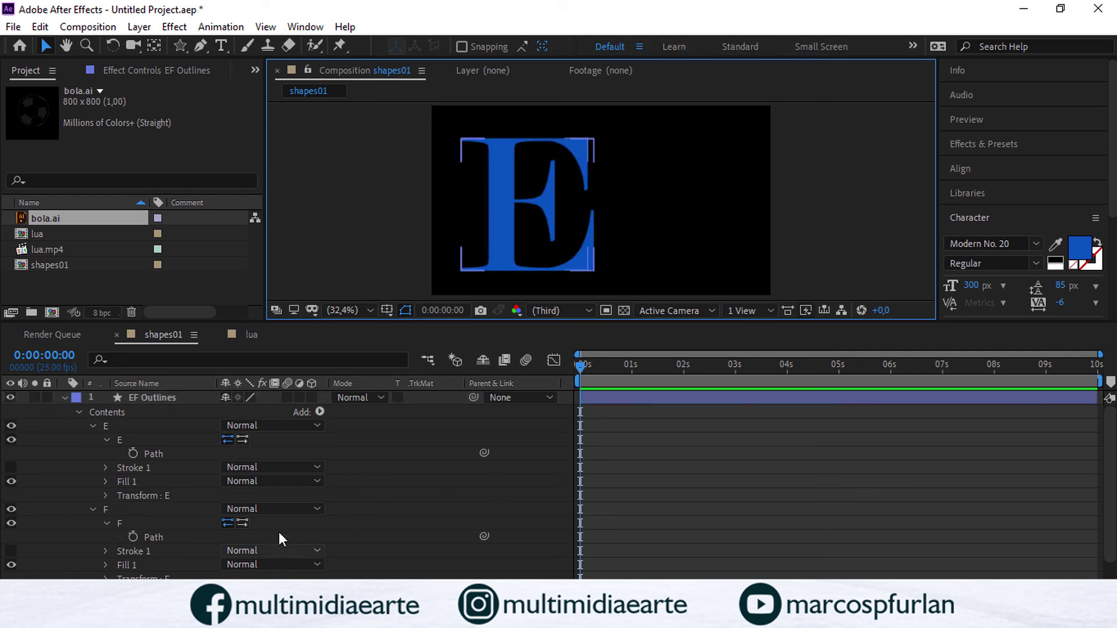
Step: With the letters overlapping, add path keyframes for both E and F at the first frame and at 1 second
click(133, 454)
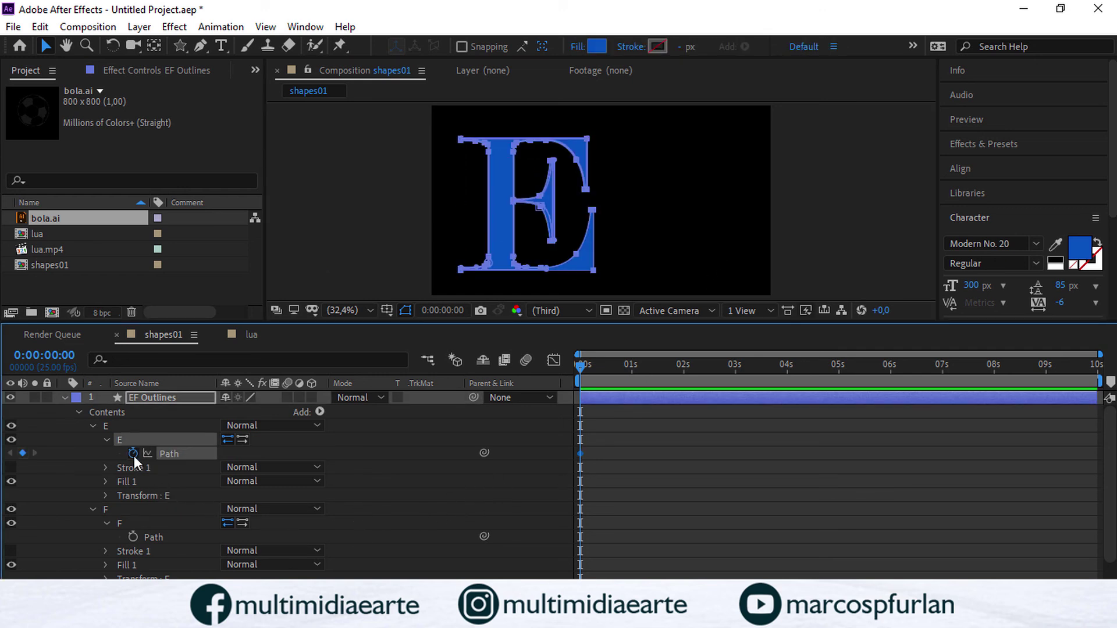
click(132, 535)
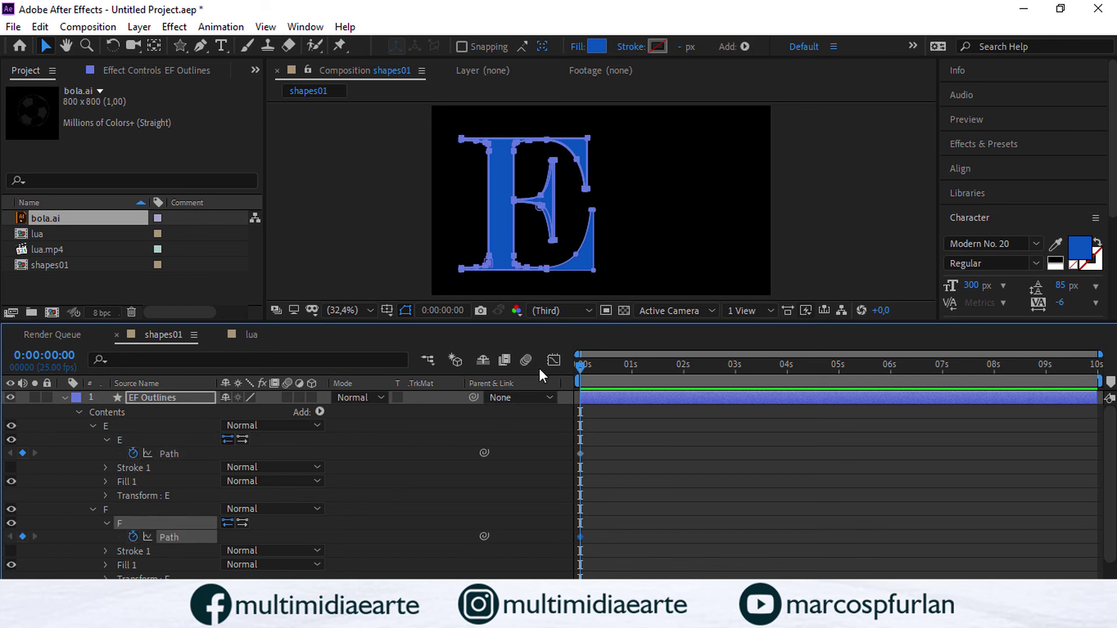
drag(578, 368, 634, 375)
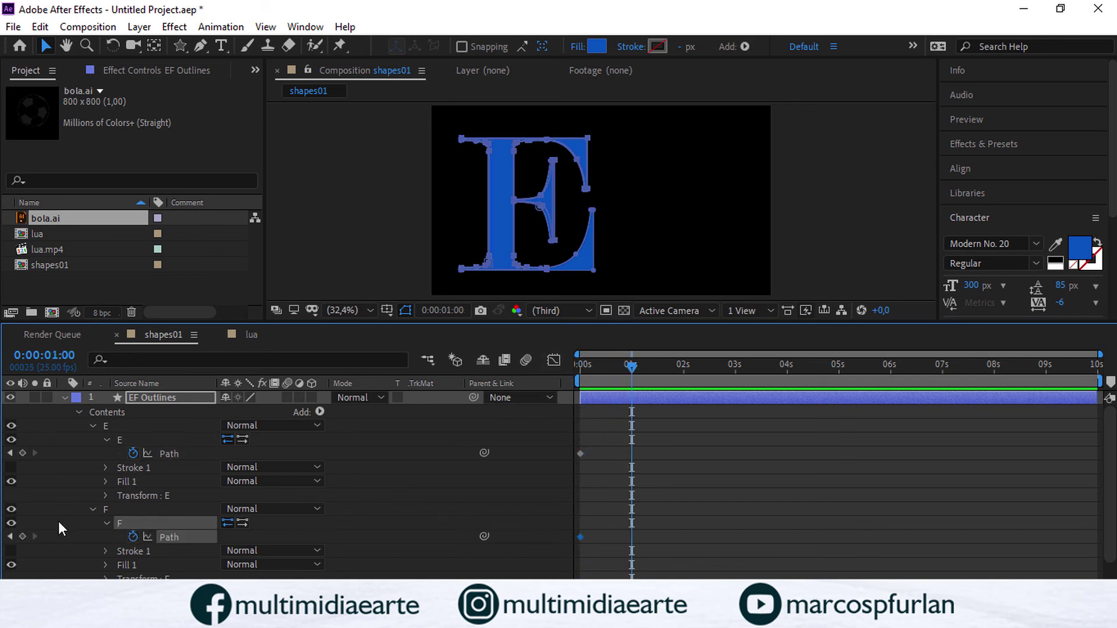
click(23, 535)
click(23, 453)
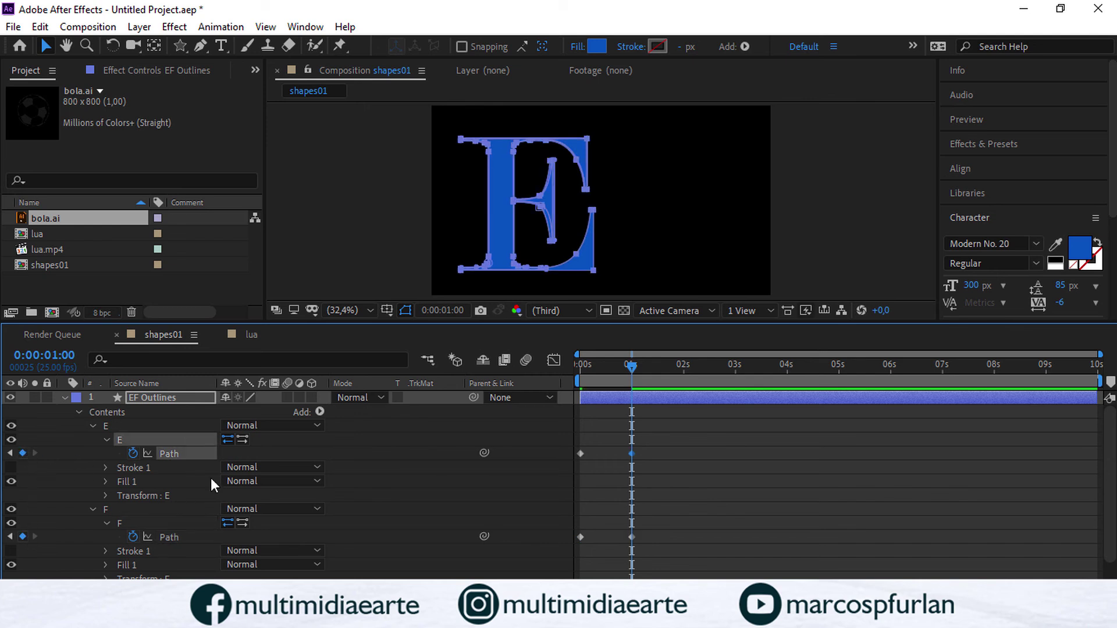
click(571, 513)
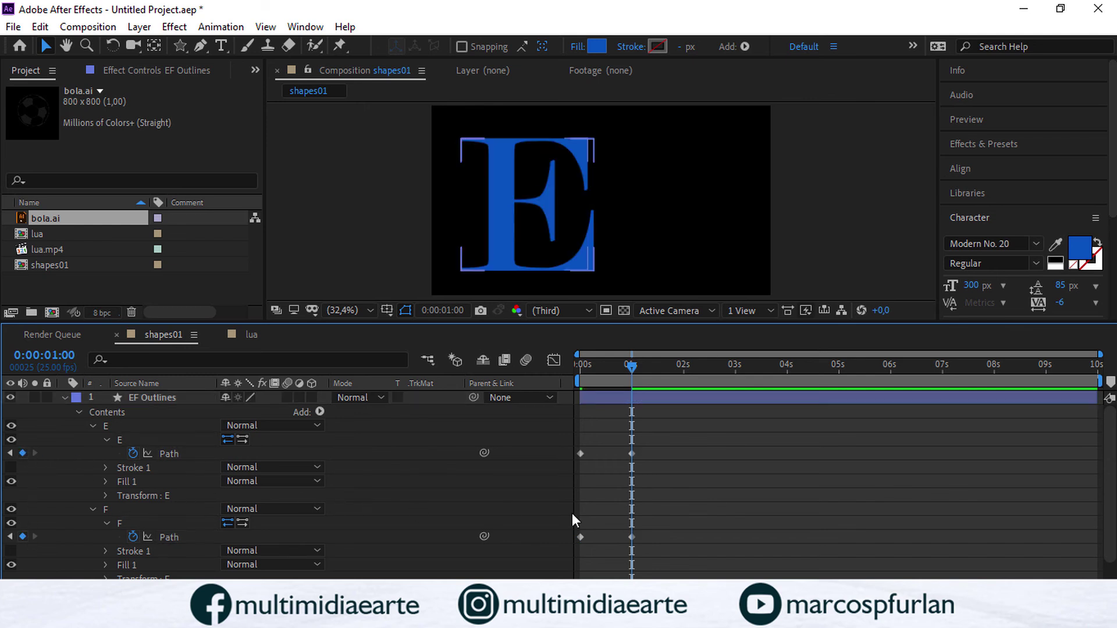
Step: Copy the F path keyframe at 1 second and paste it onto the E path's keyframe at 1 second
click(632, 537)
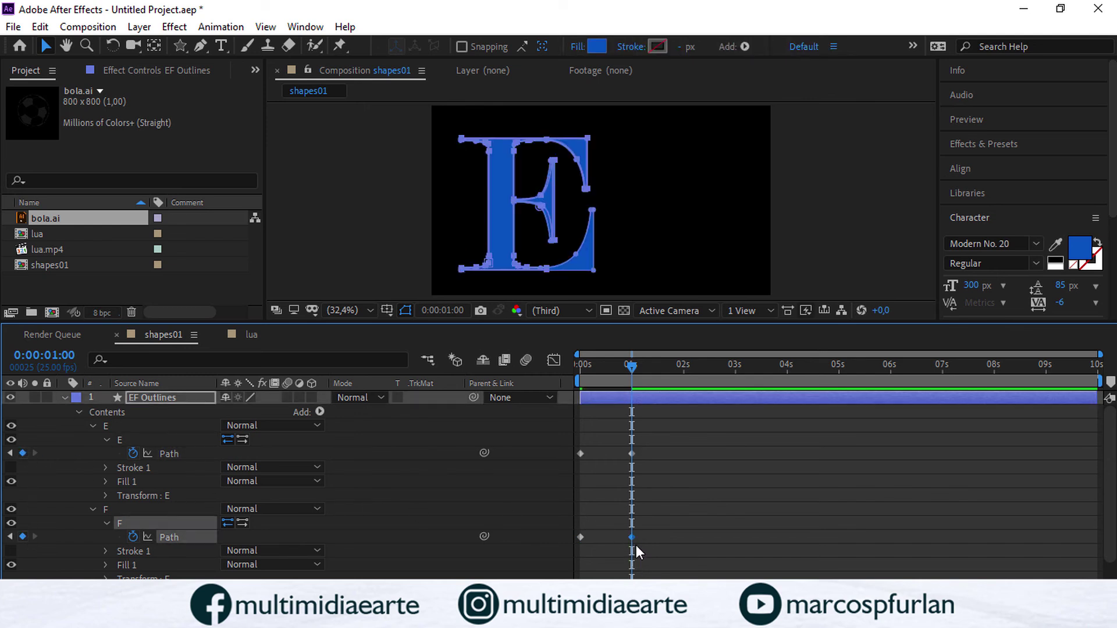
click(632, 454)
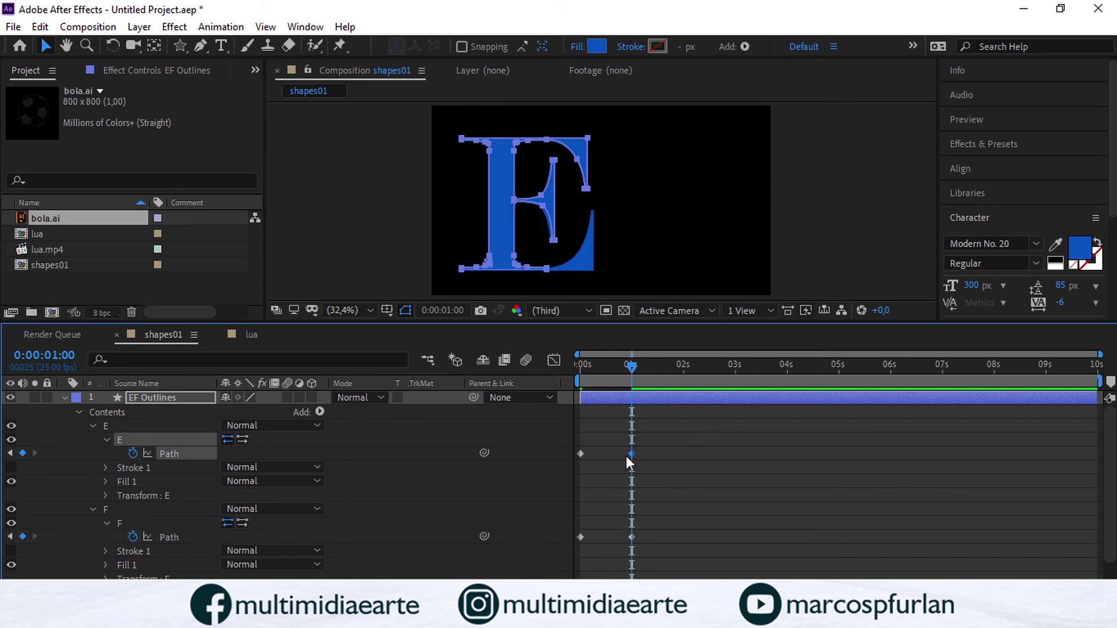
key(ctrl+v)
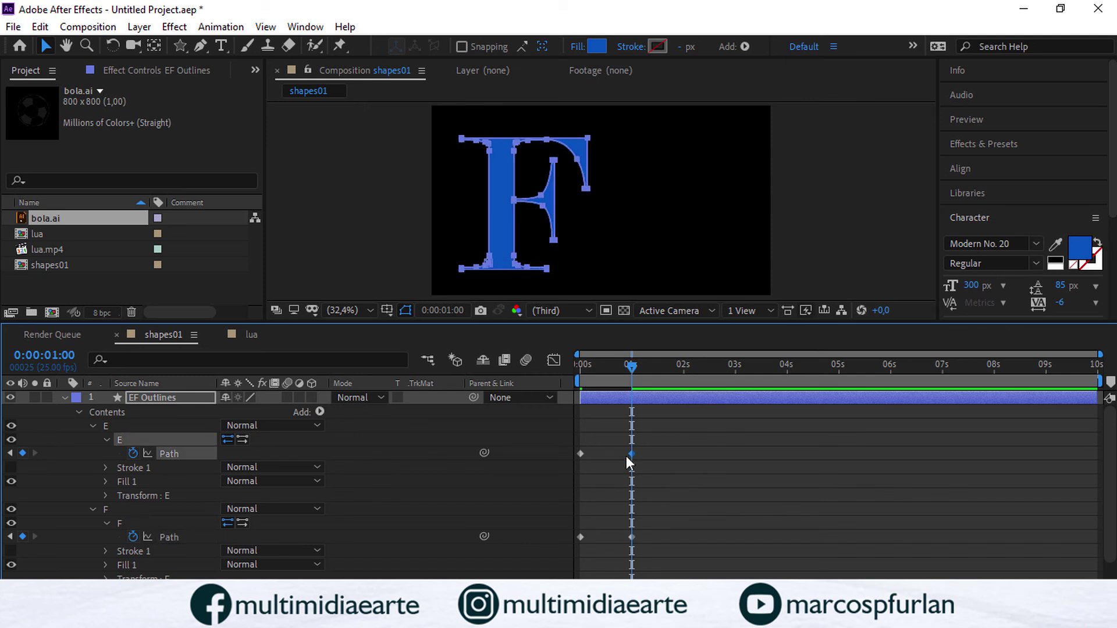
Step: Delete the F group from the outlines layer and scrub back to the first frame to check the morph
click(118, 507)
key(Delete)
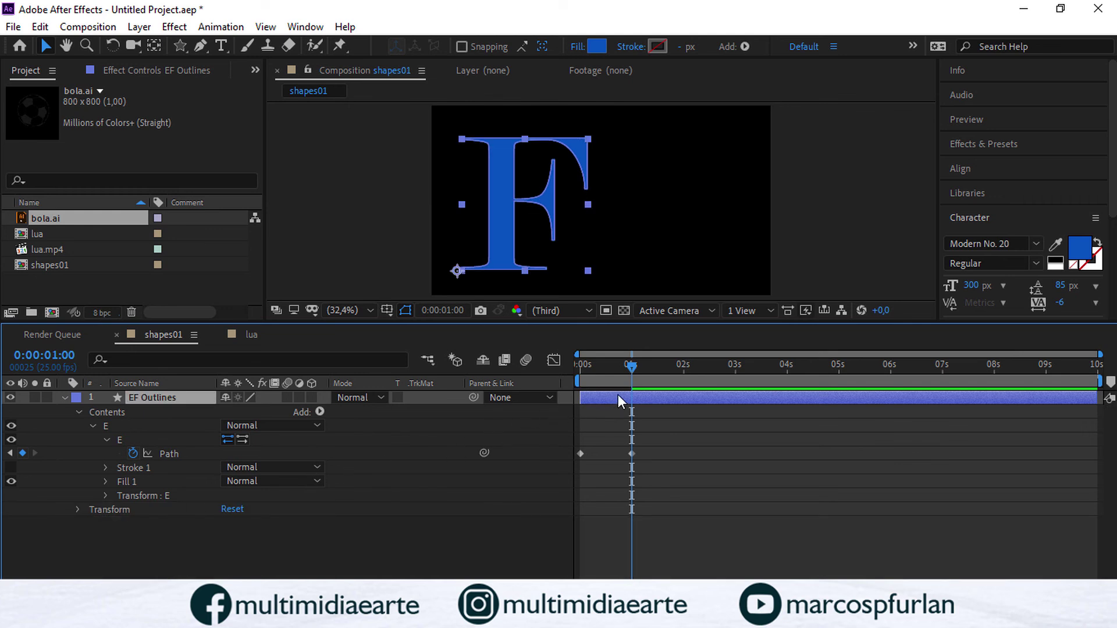
drag(631, 373, 561, 397)
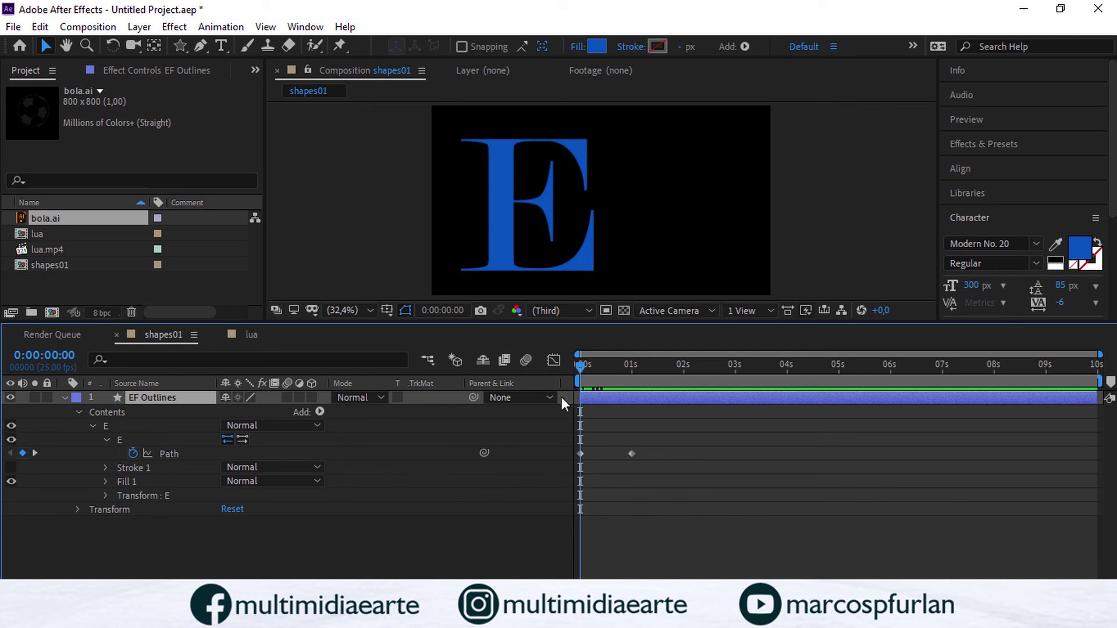
Step: Play back the E-to-F morph from the first frame
key(space)
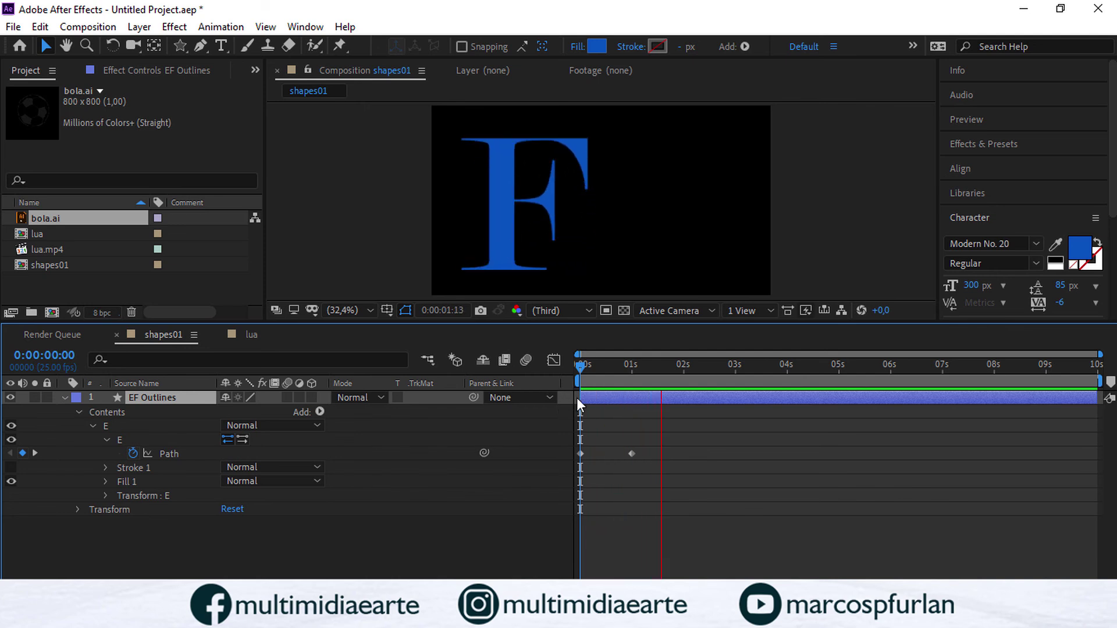
key(space)
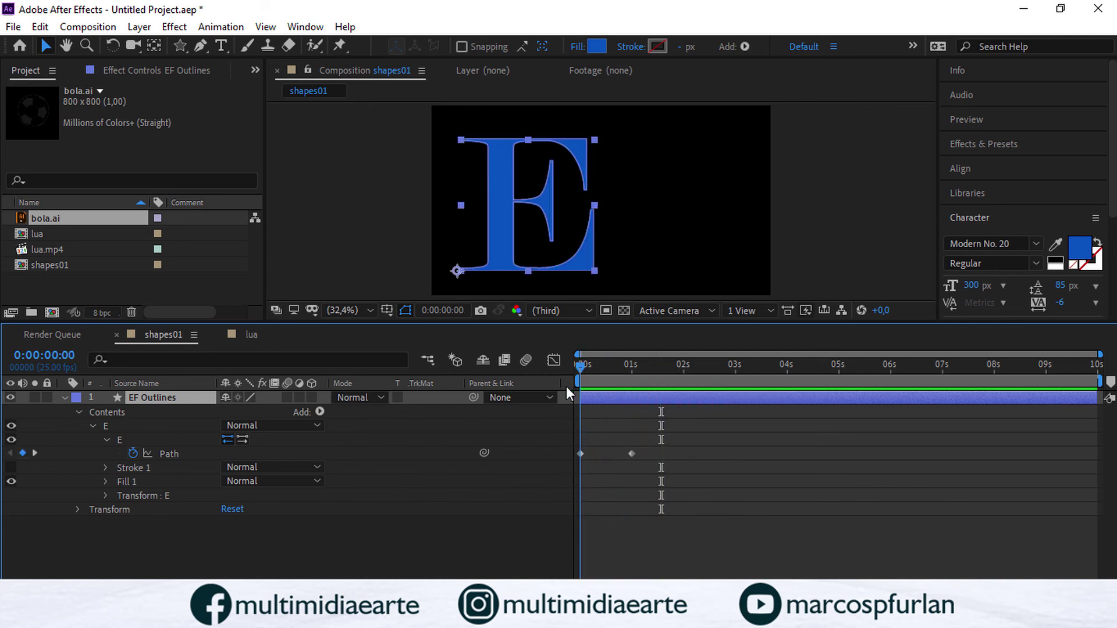
click(580, 453)
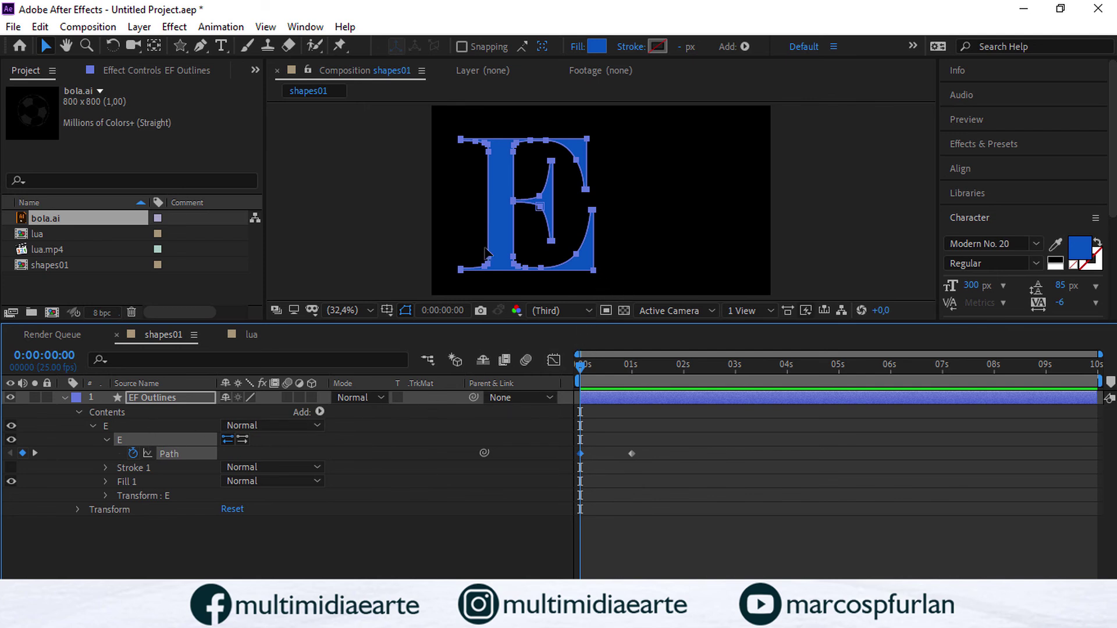
click(599, 143)
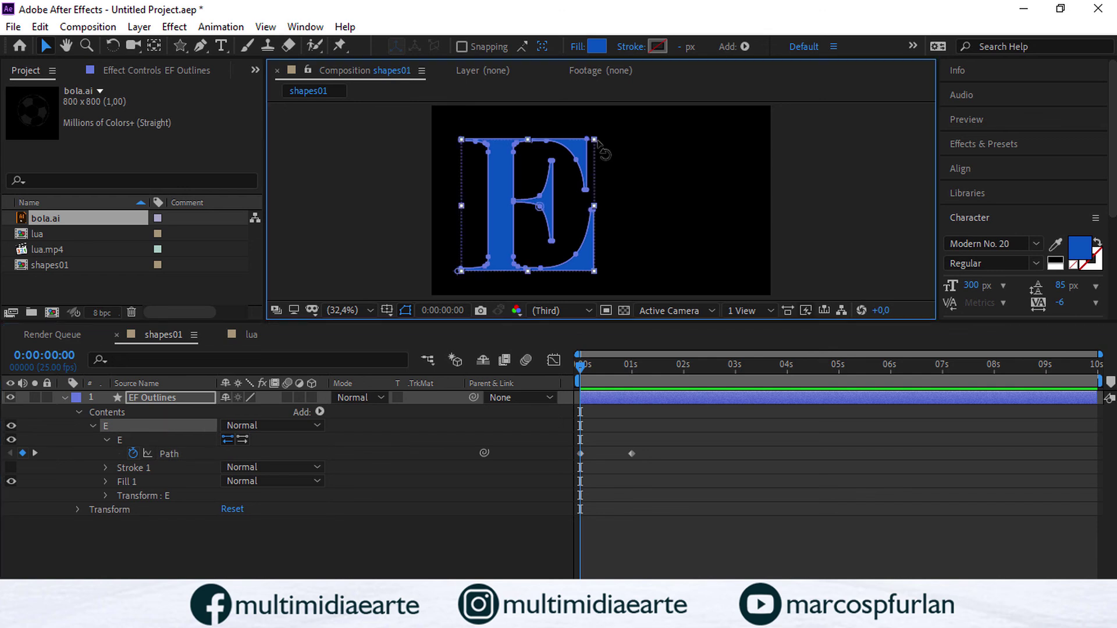
right_click(596, 141)
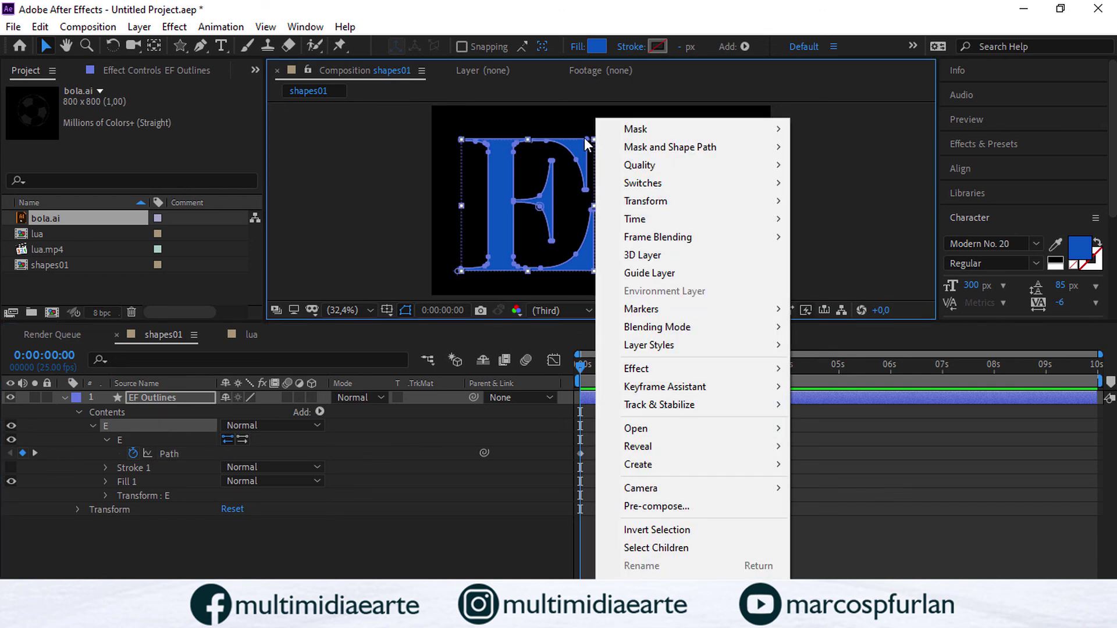
right_click(585, 139)
click(413, 193)
click(121, 421)
click(130, 440)
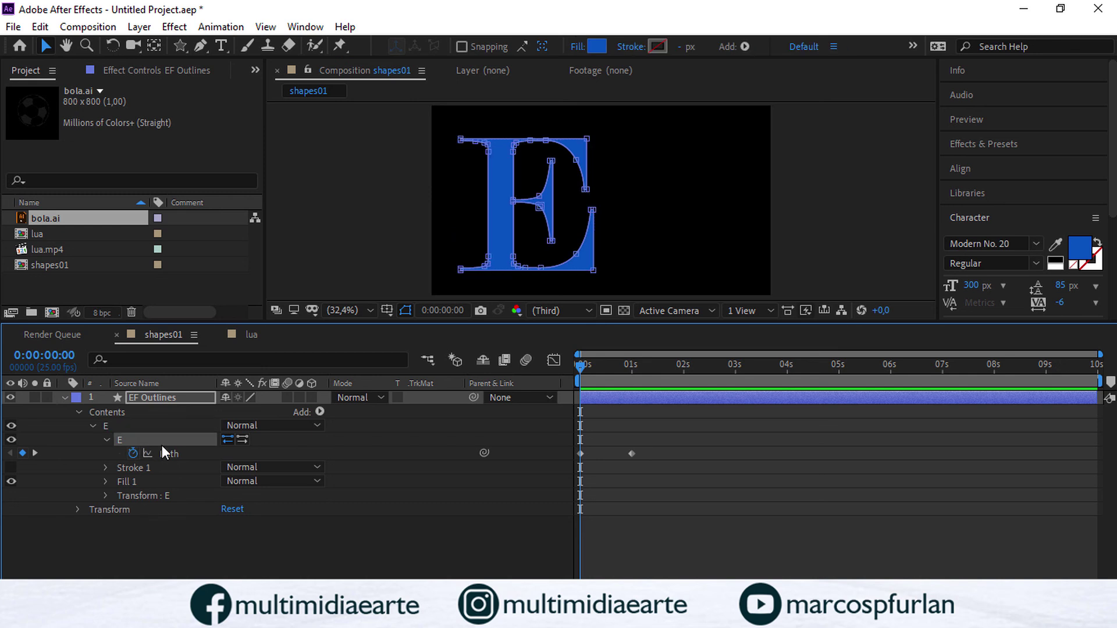
click(170, 452)
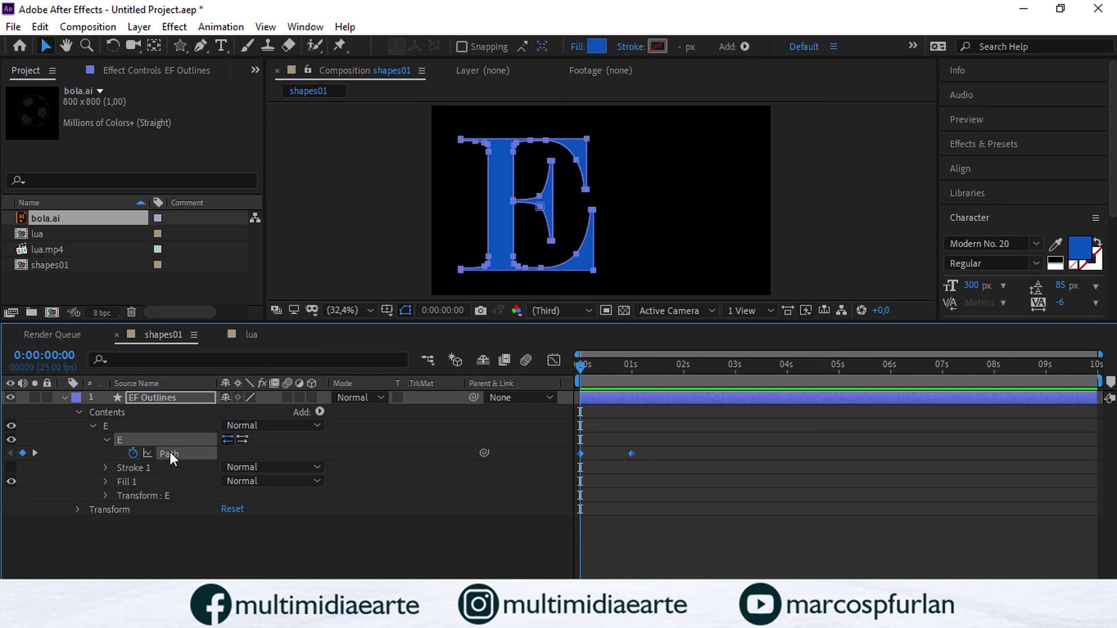
right_click(593, 214)
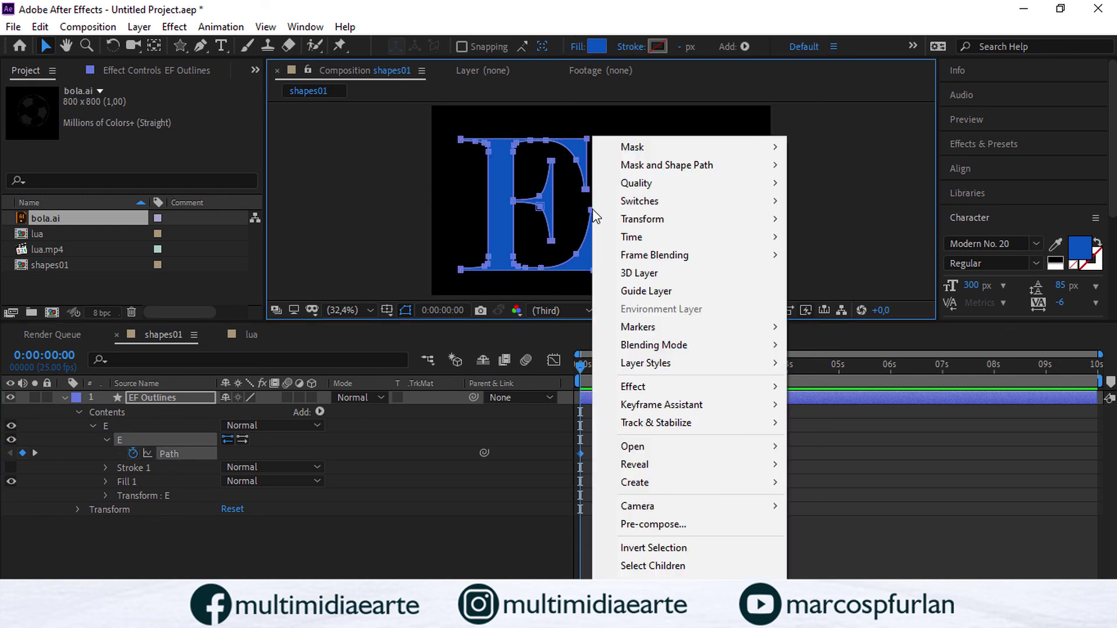
mouse_move(649, 170)
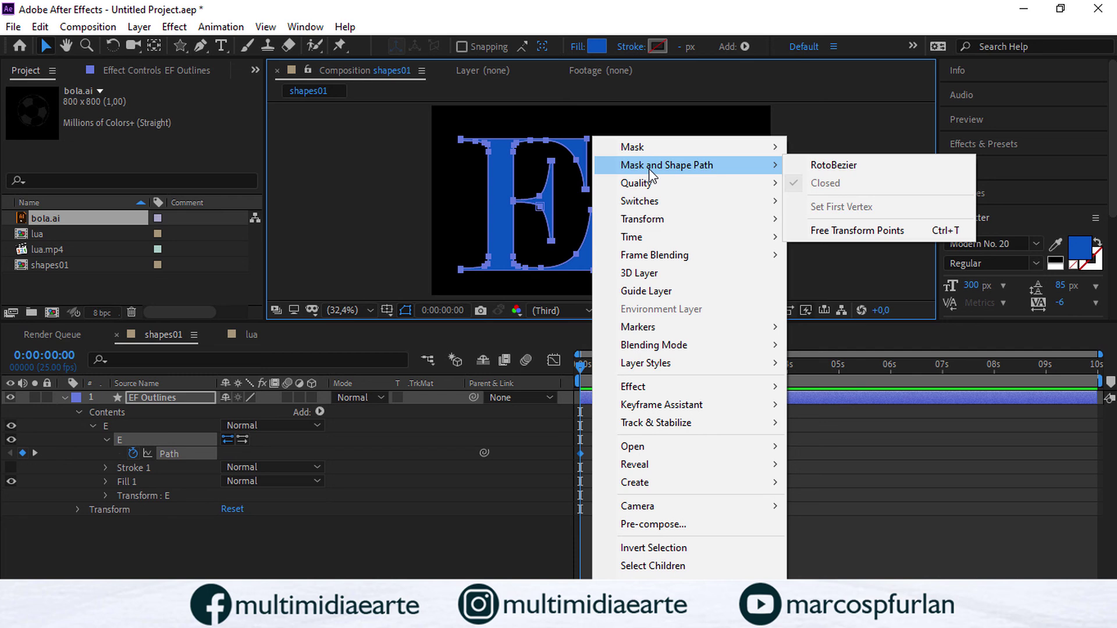
click(579, 196)
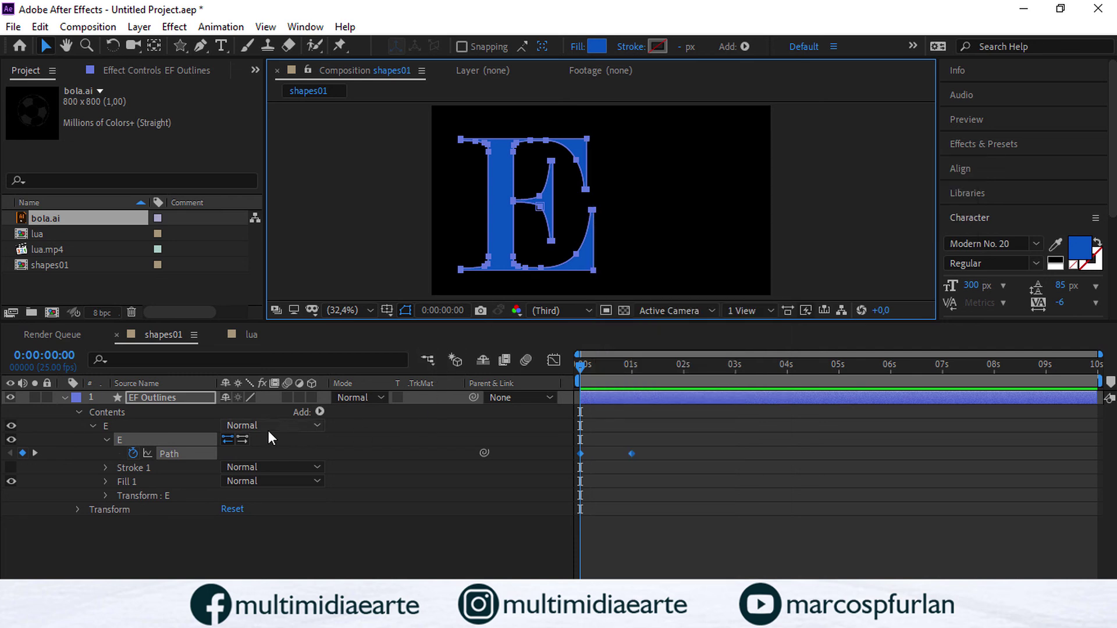
click(116, 441)
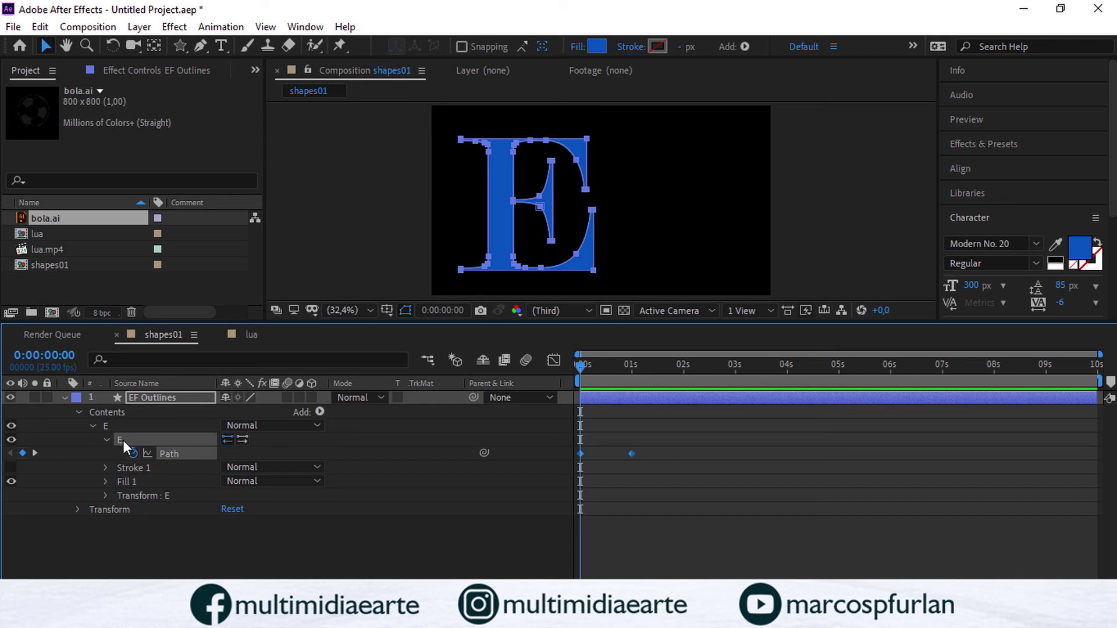
click(406, 454)
click(578, 263)
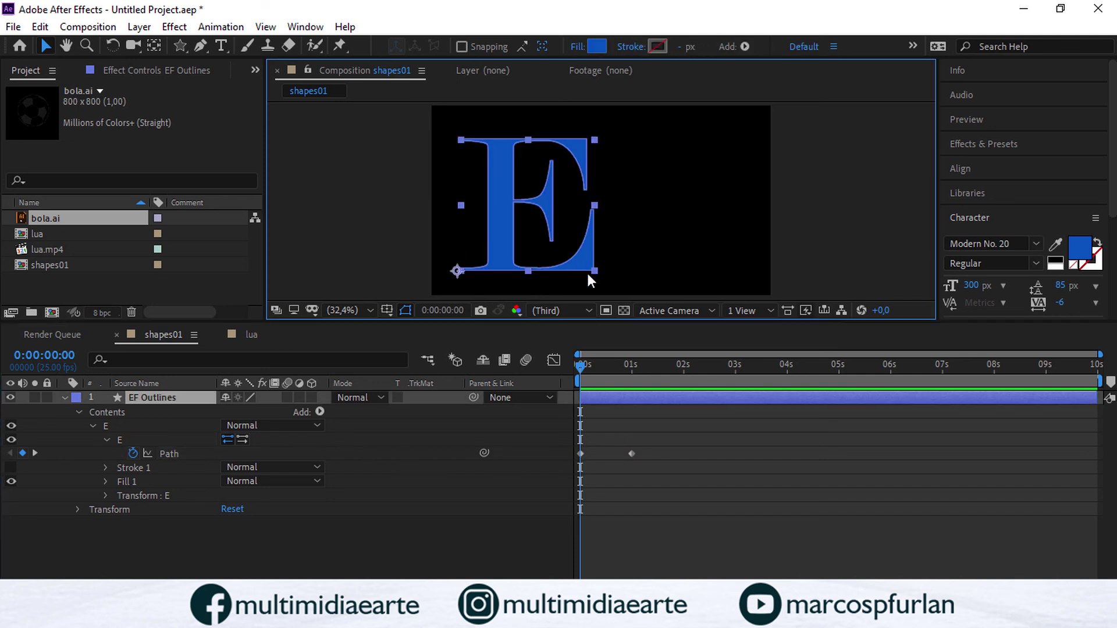
right_click(592, 270)
mouse_move(697, 180)
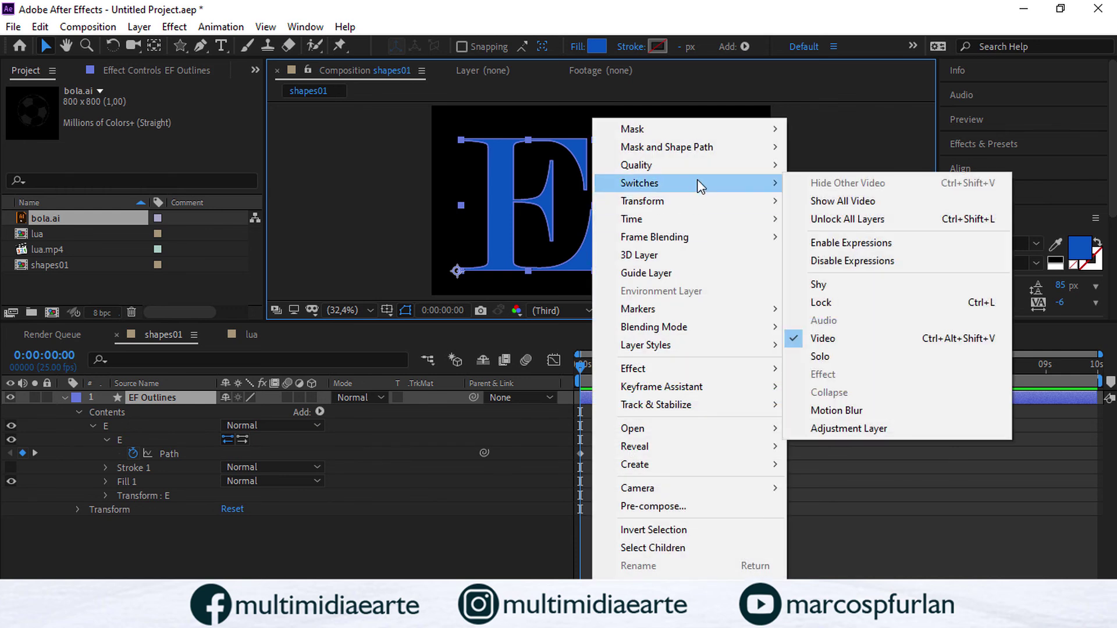
mouse_move(700, 151)
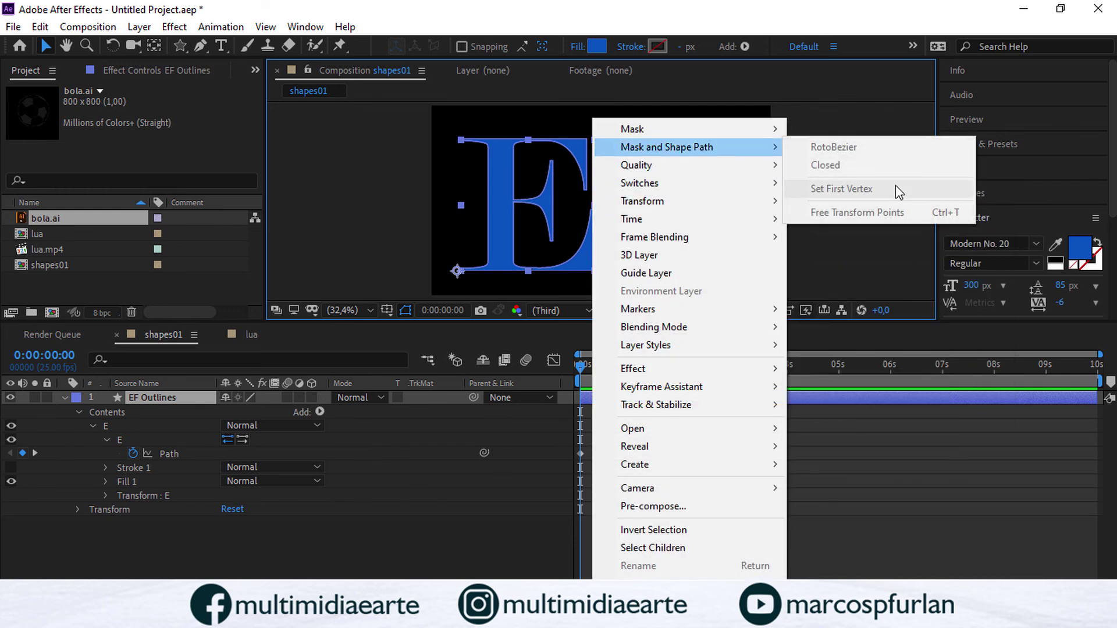
click(140, 440)
click(165, 452)
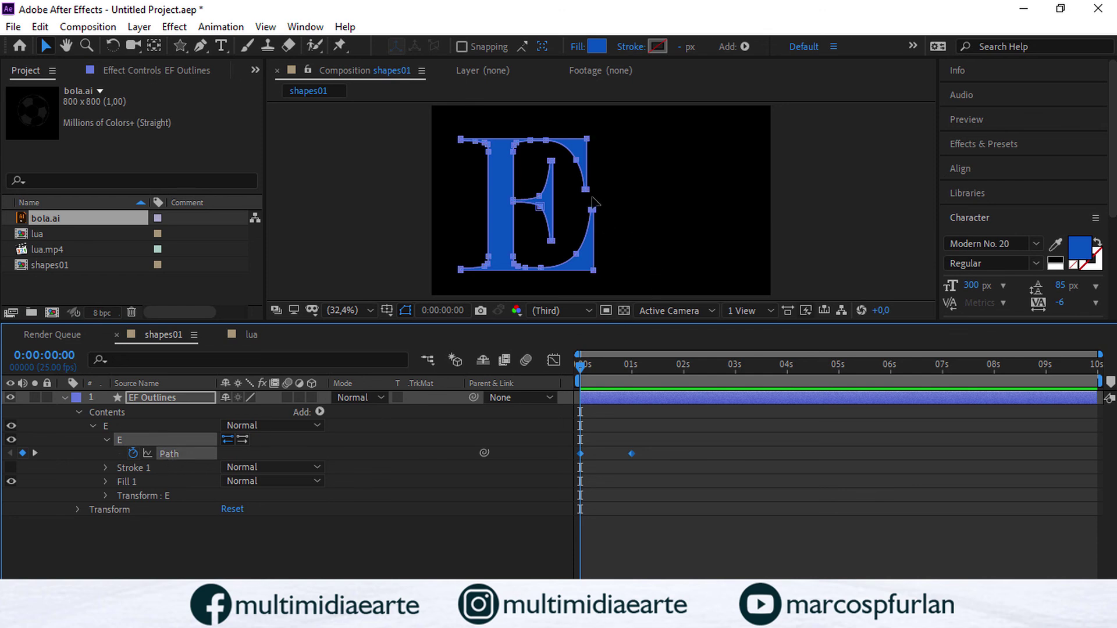
right_click(545, 212)
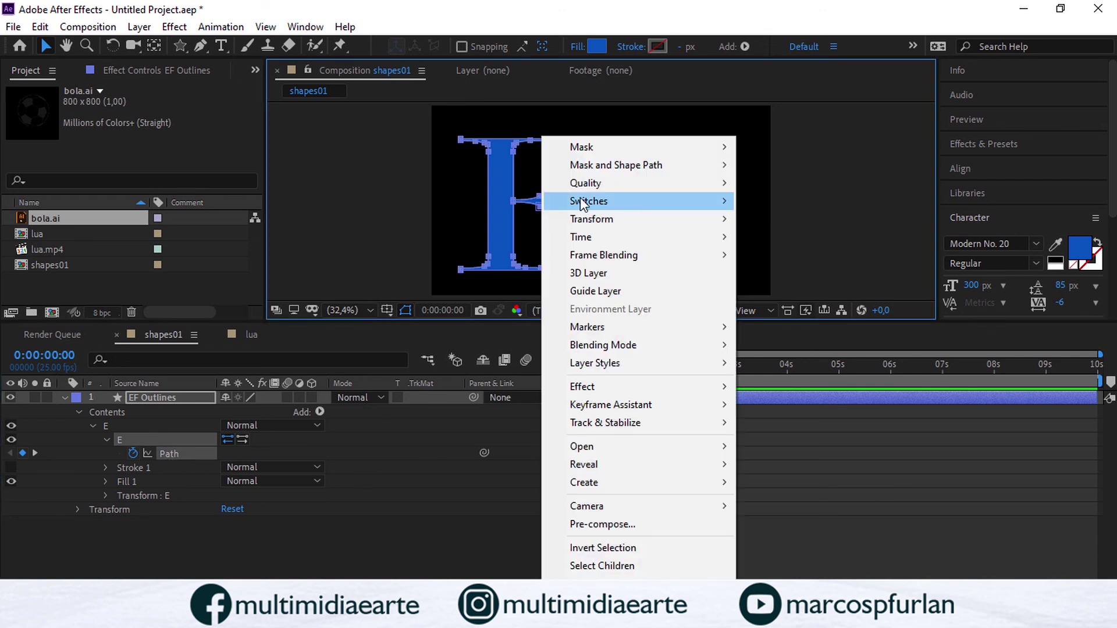
mouse_move(600, 166)
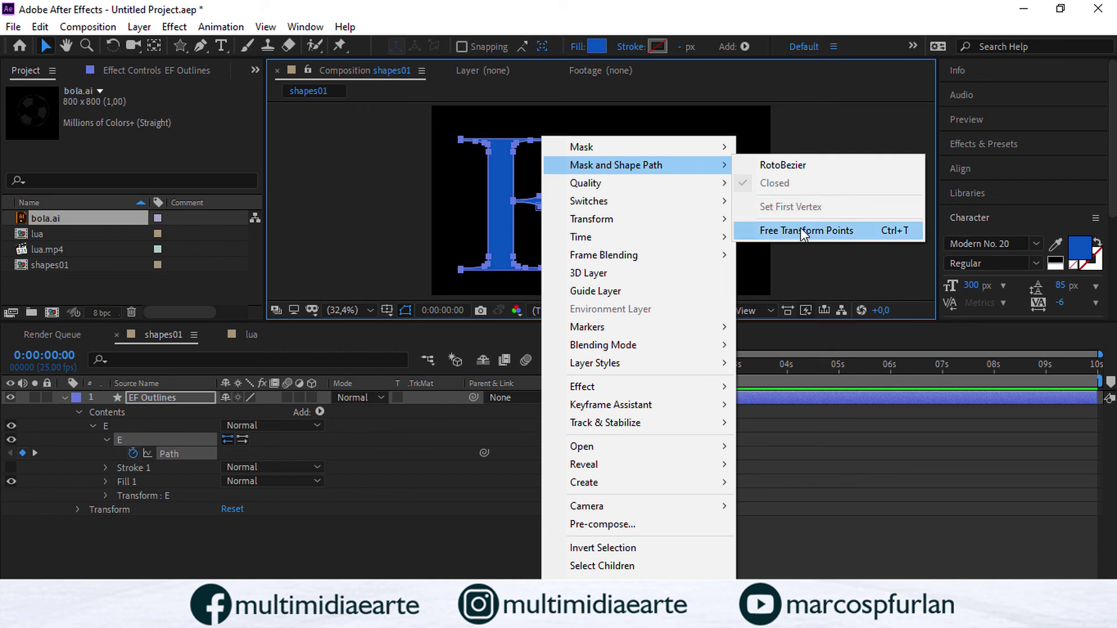
click(504, 221)
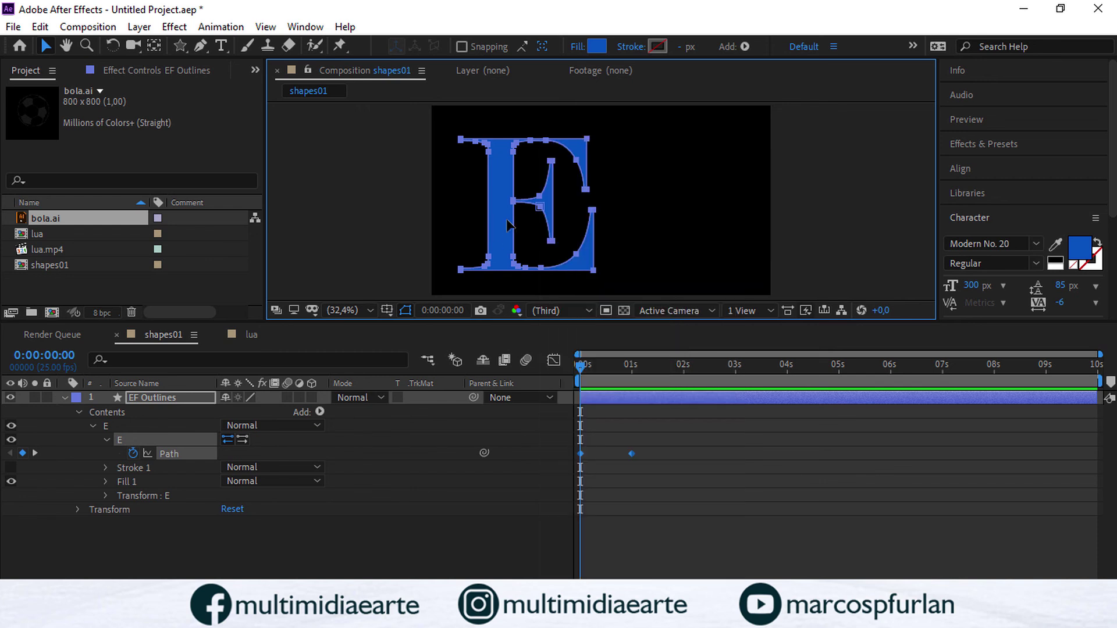
Step: Inspect the first vertex of the E path at the first frame and compare it with the F shape's at 1 second
click(549, 213)
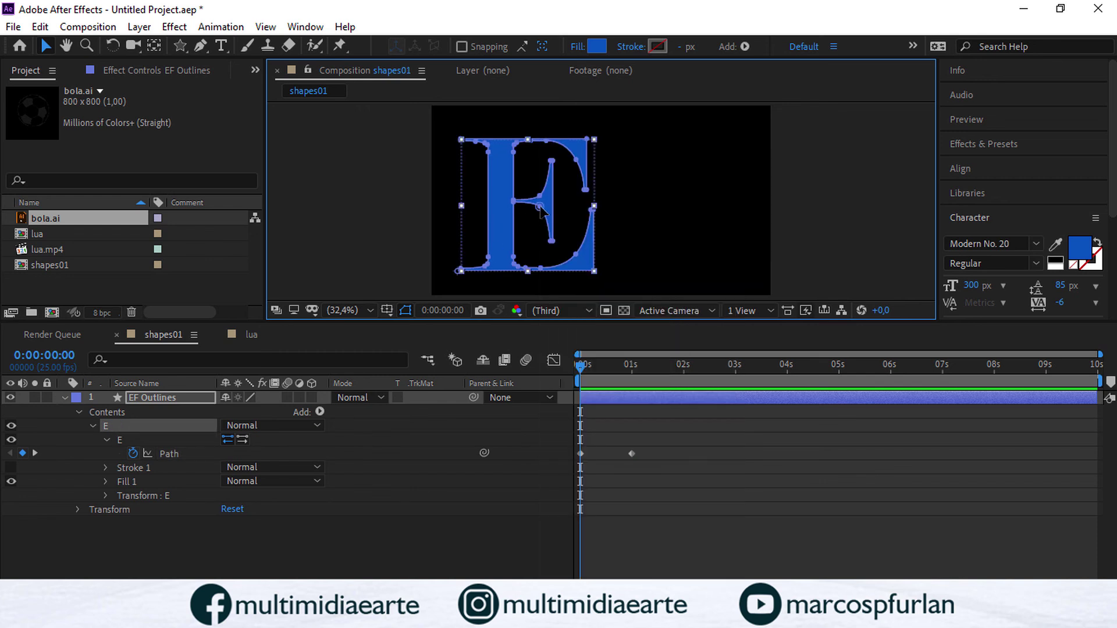
right_click(540, 211)
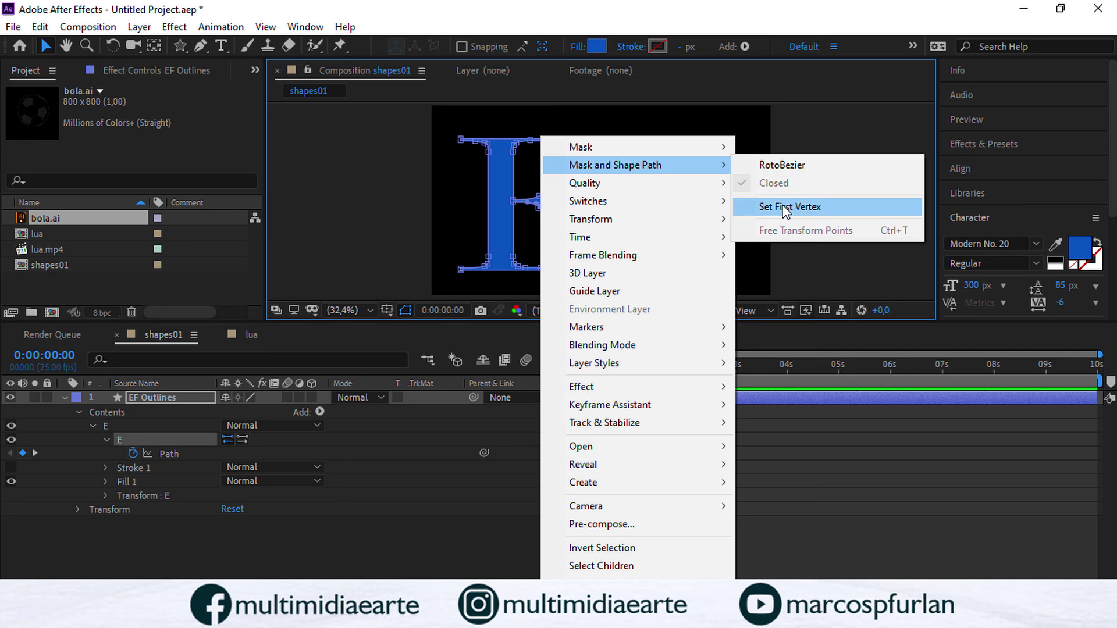
click(463, 243)
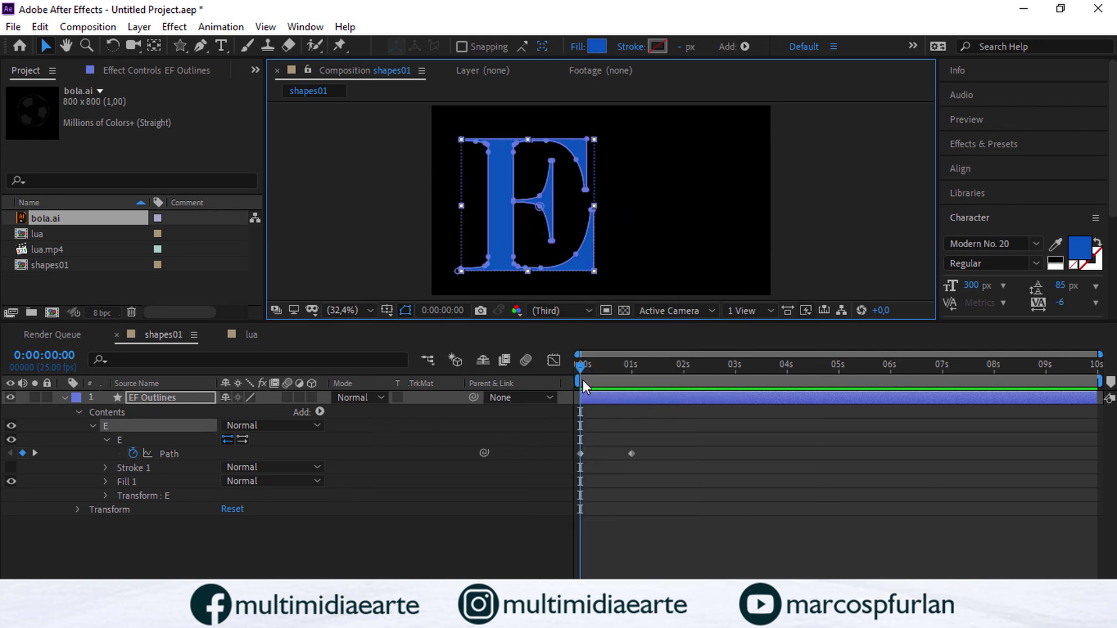
key(k)
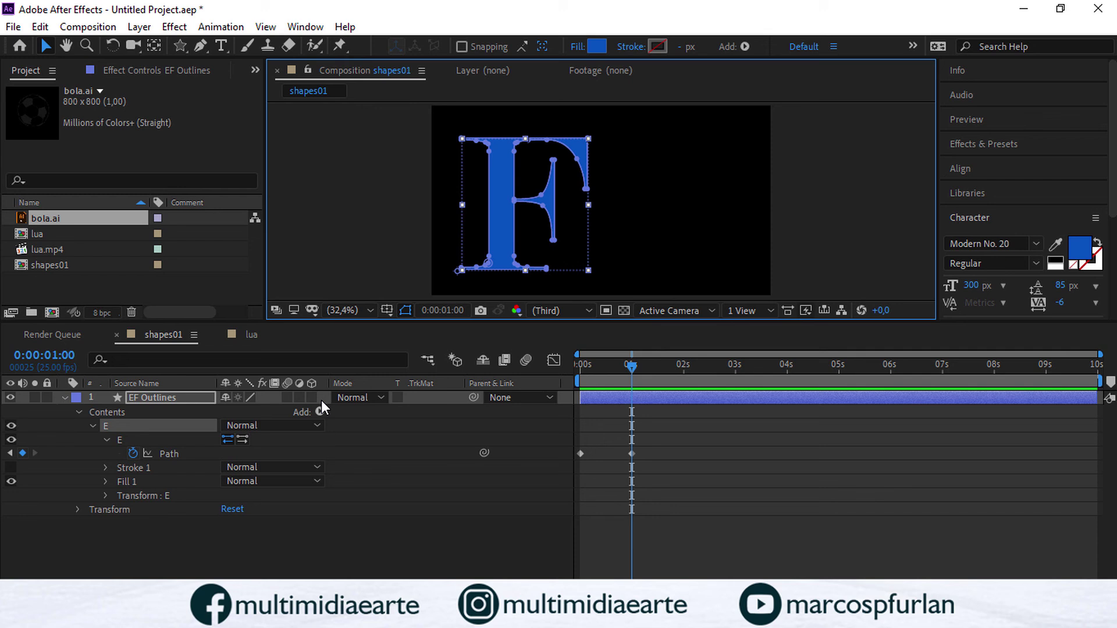
drag(633, 365, 564, 372)
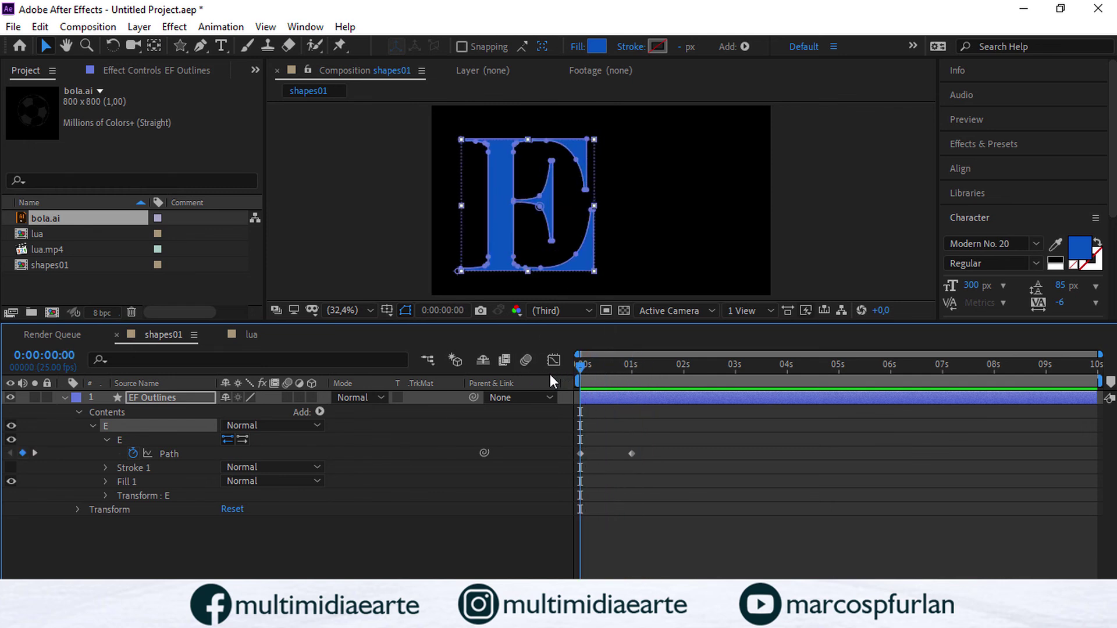
Step: At the first frame, set the upper tip of the E's lower arm as the path's first vertex
right_click(591, 211)
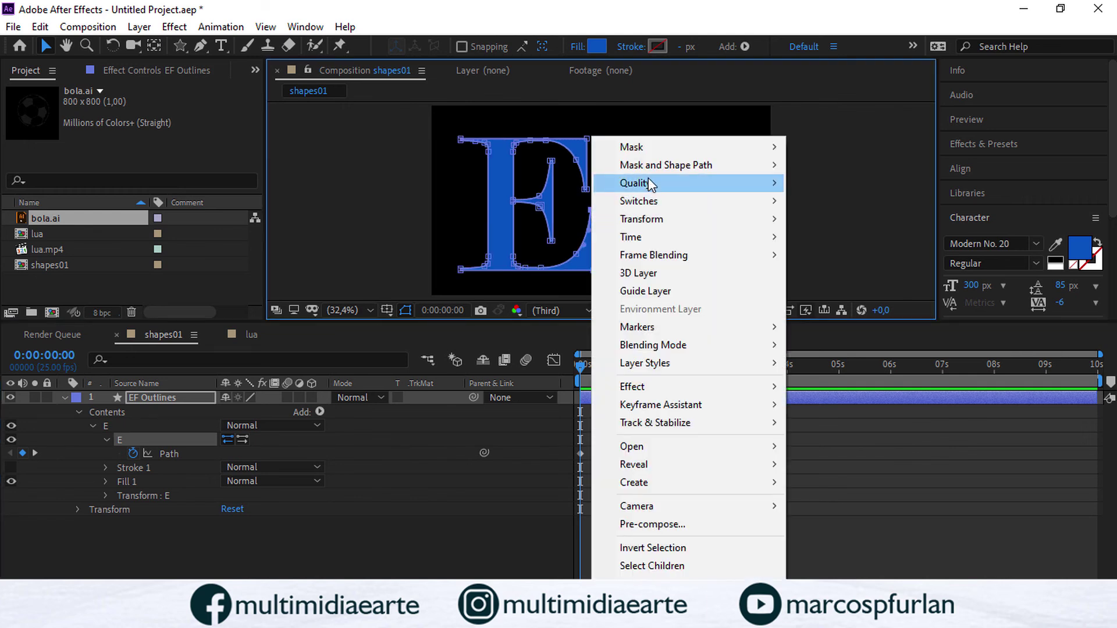
mouse_move(689, 165)
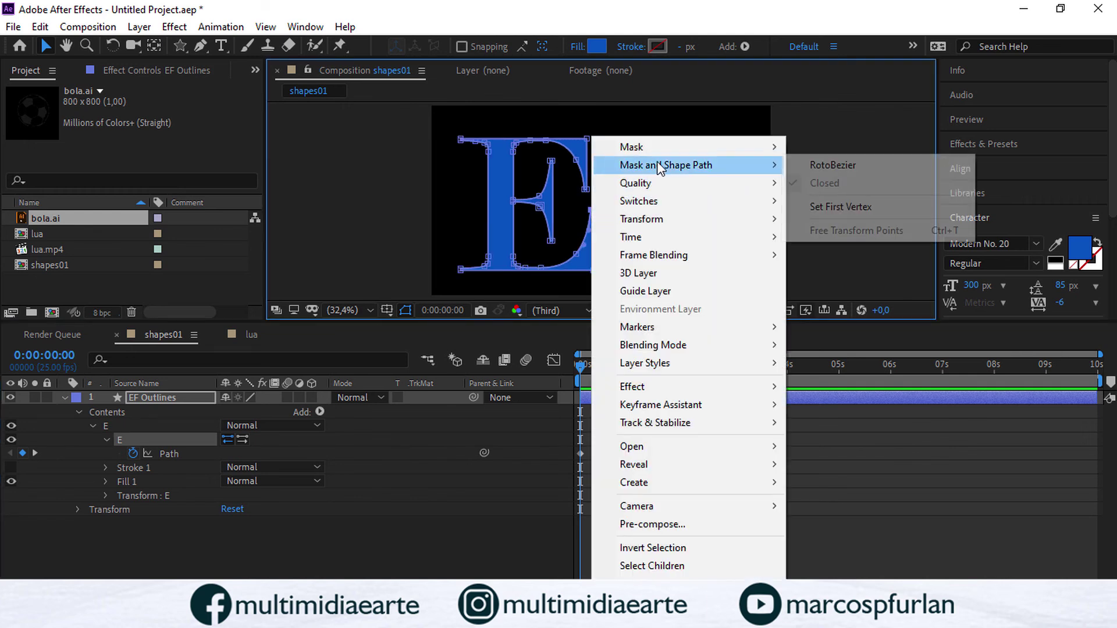
click(862, 210)
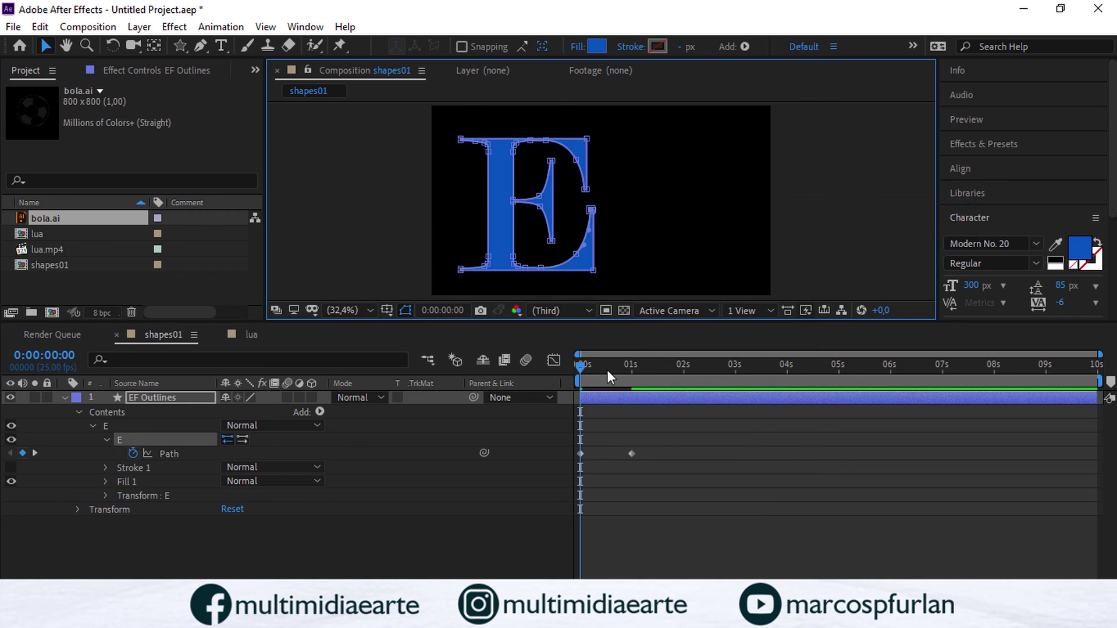
Step: At 1 second, set the right-hand lower corner of the F's base serif as the path's first vertex
mouse_move(586, 367)
mouse_down()
mouse_move(618, 364)
mouse_move(586, 366)
mouse_up()
key(Home)
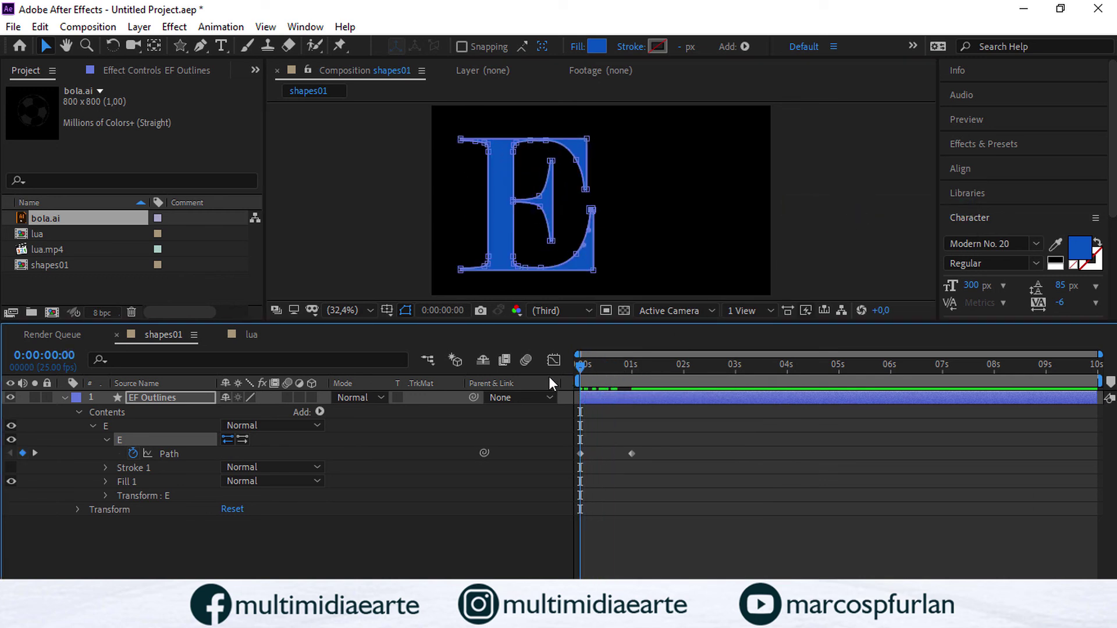
key(k)
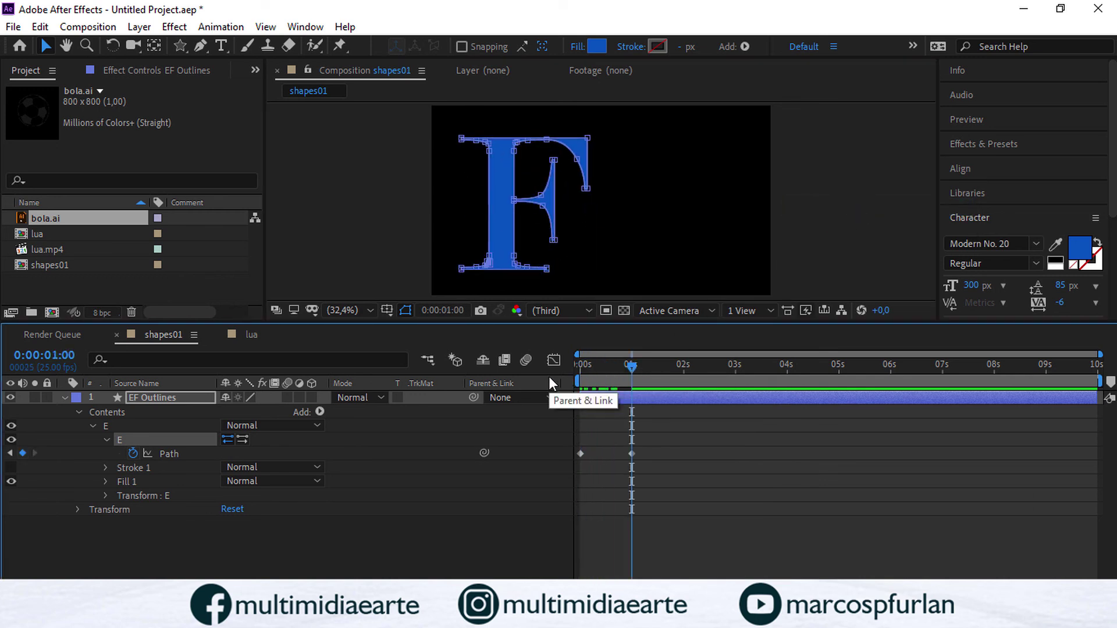
right_click(547, 271)
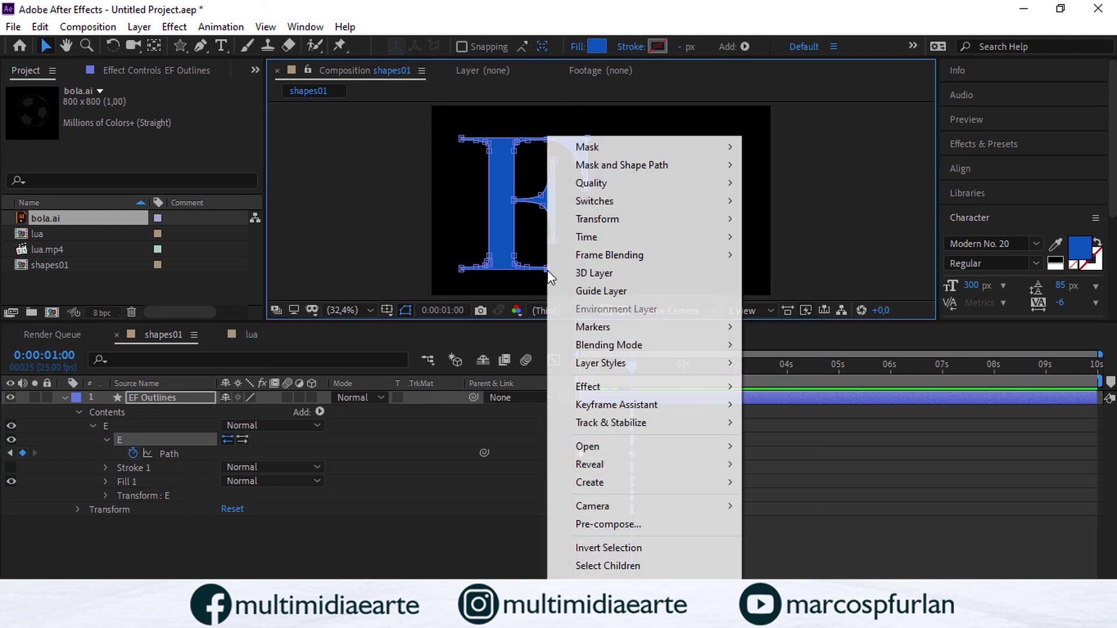
mouse_move(591, 169)
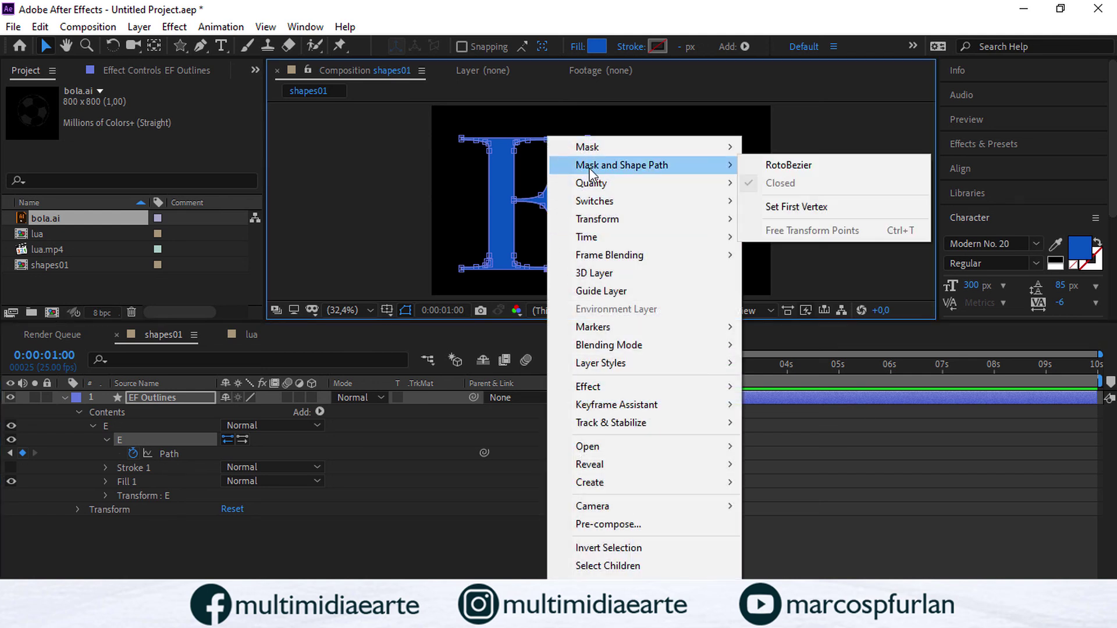
click(805, 205)
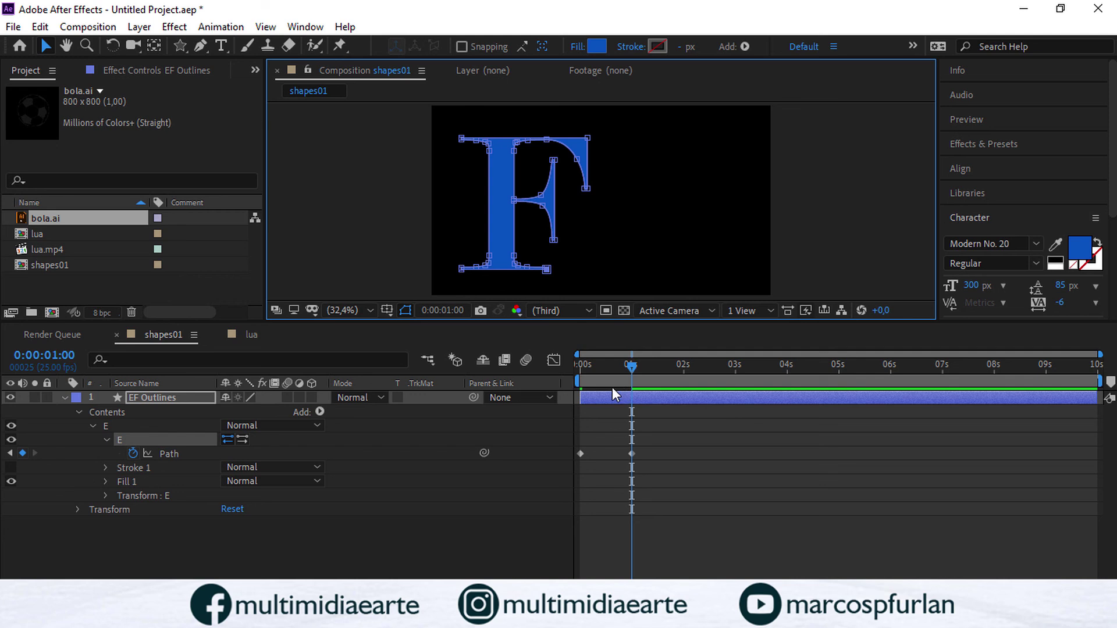
Step: Play back the morph and scrub between the two path keyframes to examine how the letter deforms
key(space)
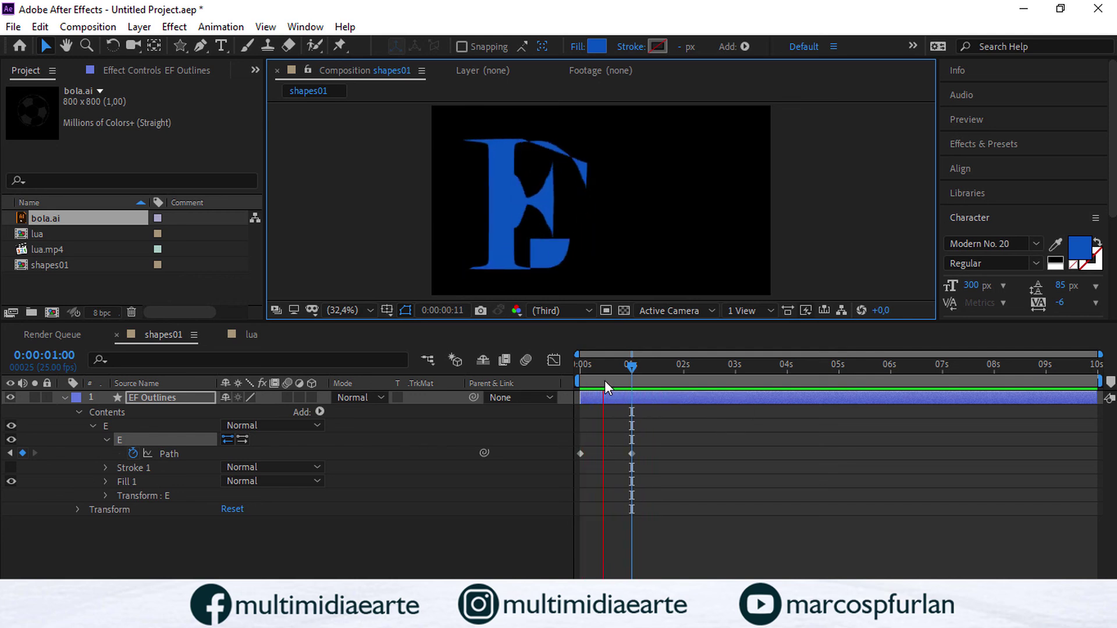
key(space)
key(space)
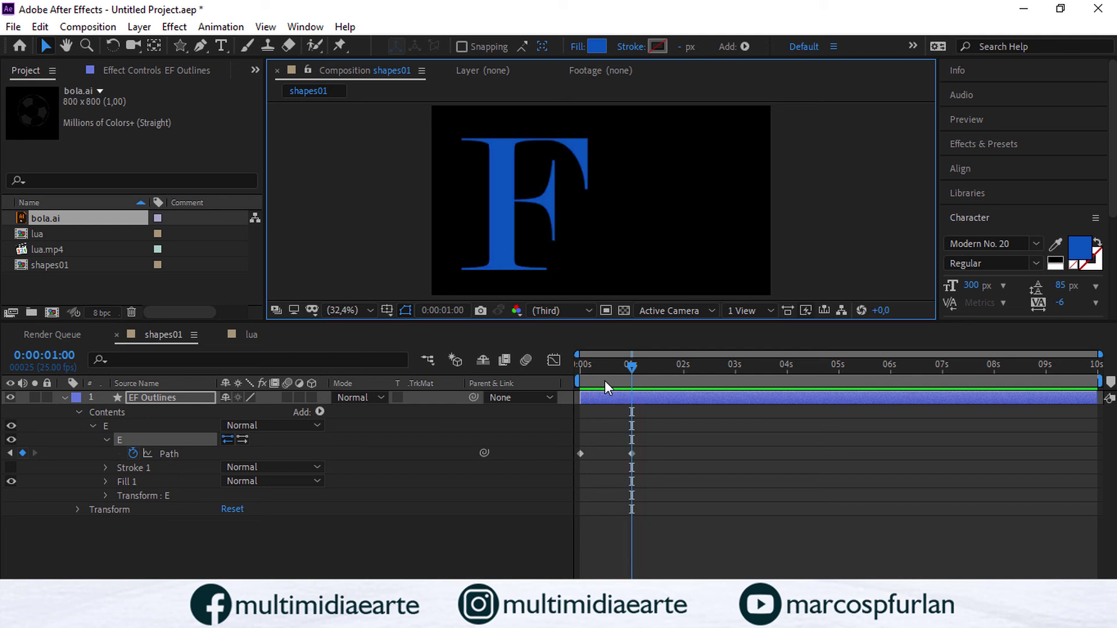
key(space)
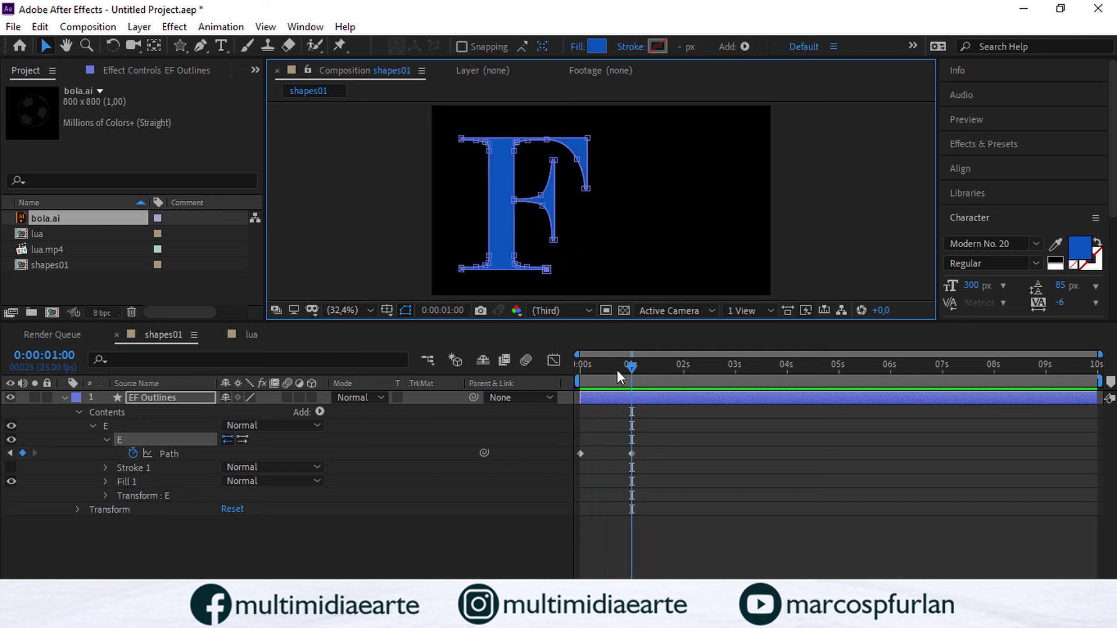
drag(622, 368, 554, 414)
key(space)
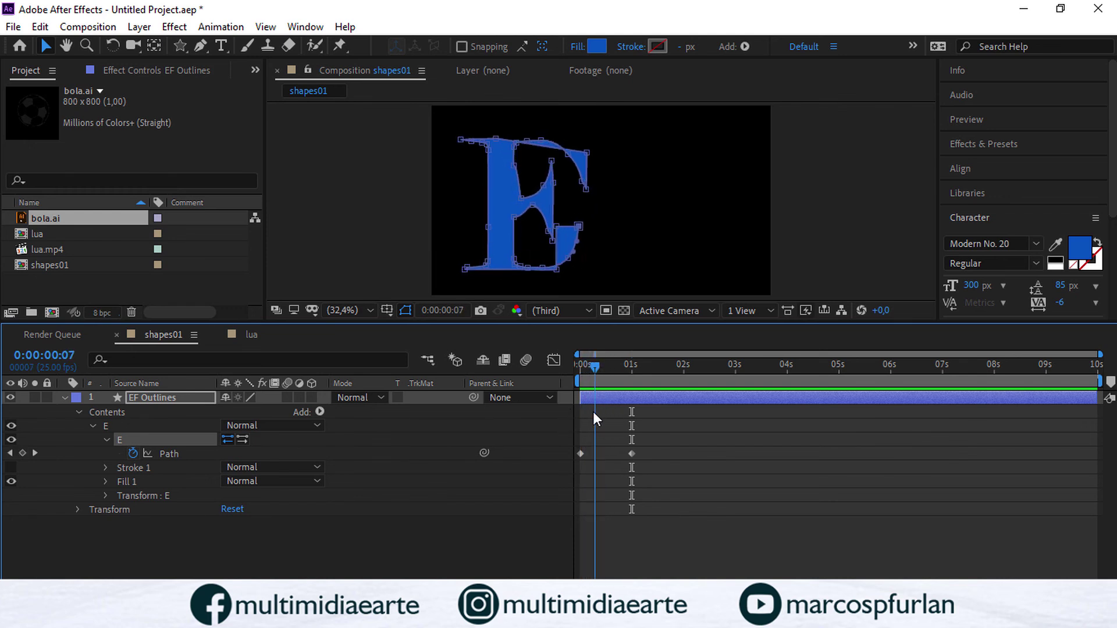
Step: At the first frame, set the E's lower right-hand corner as the path's first vertex and preview the morph
key(space)
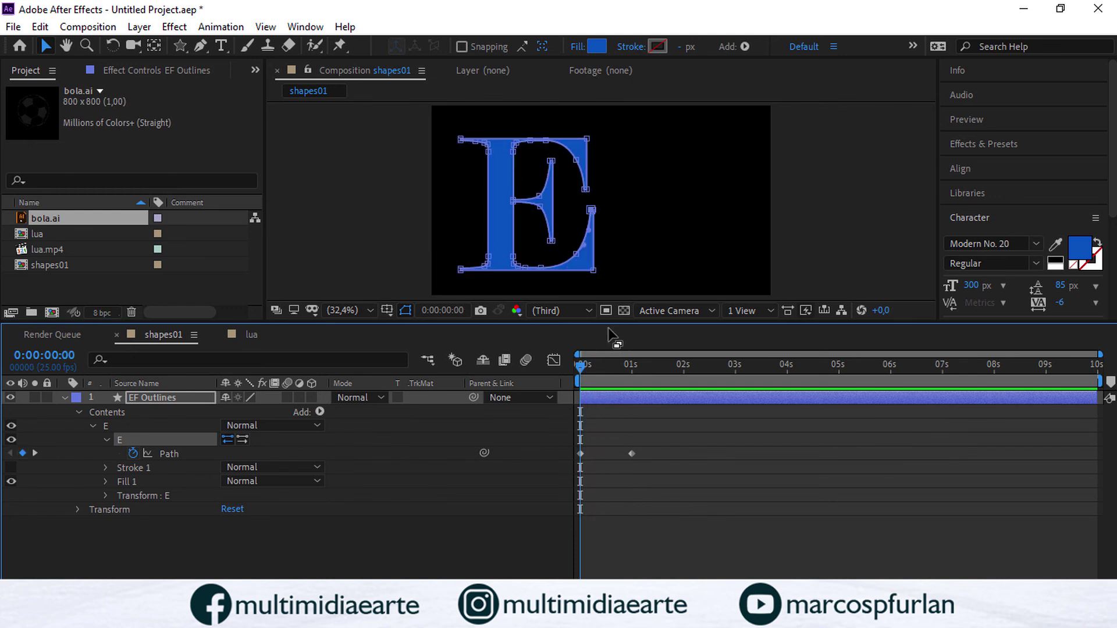
right_click(594, 273)
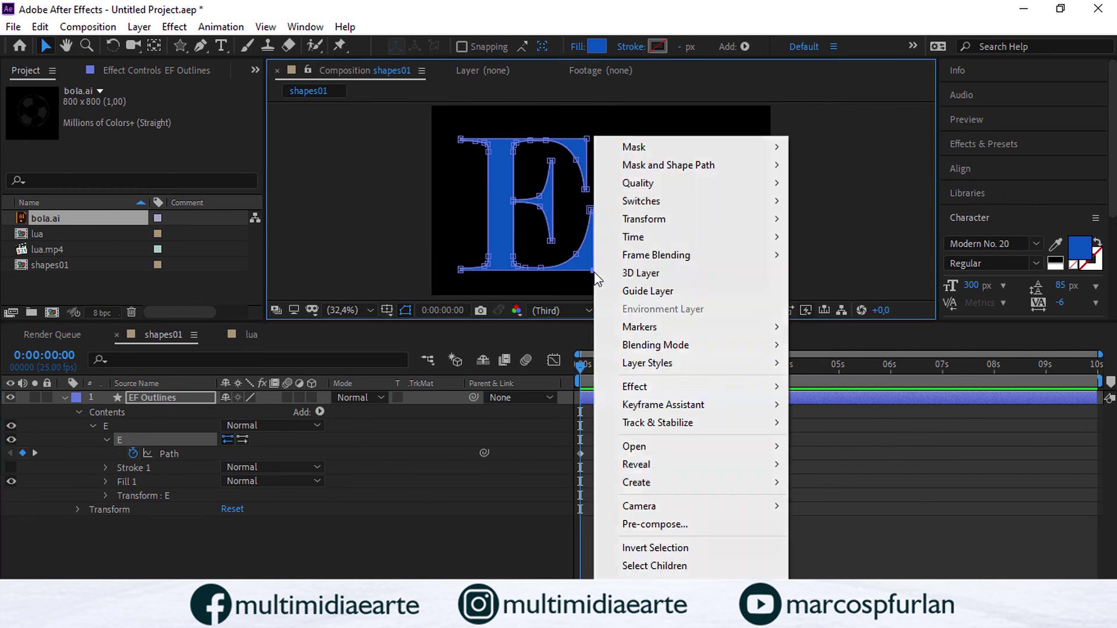
mouse_move(662, 200)
mouse_move(669, 165)
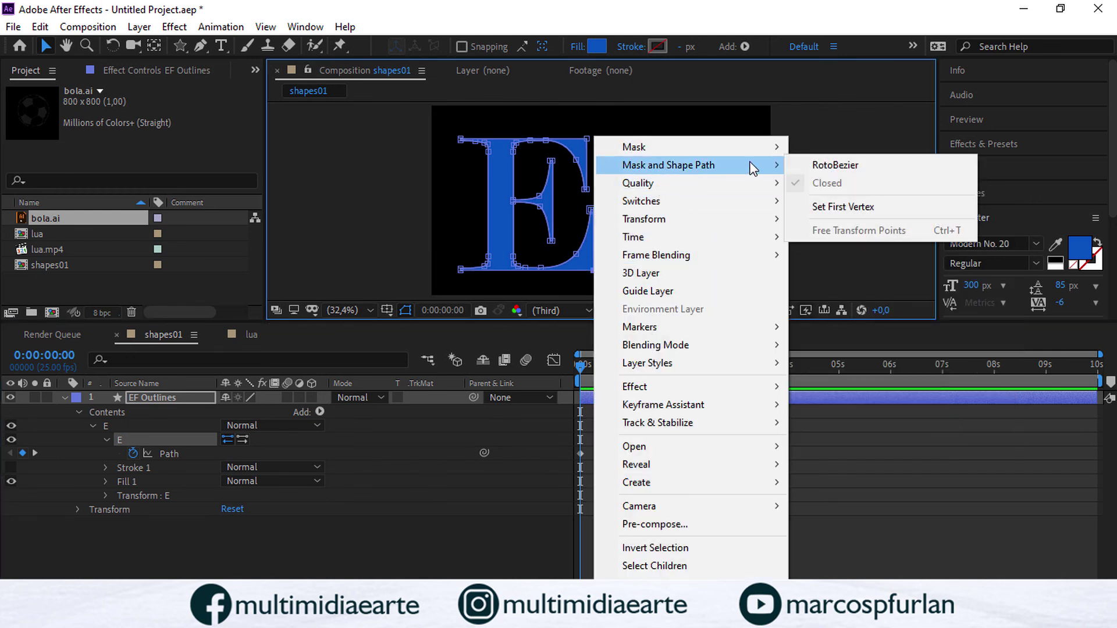
click(838, 206)
drag(587, 363, 487, 368)
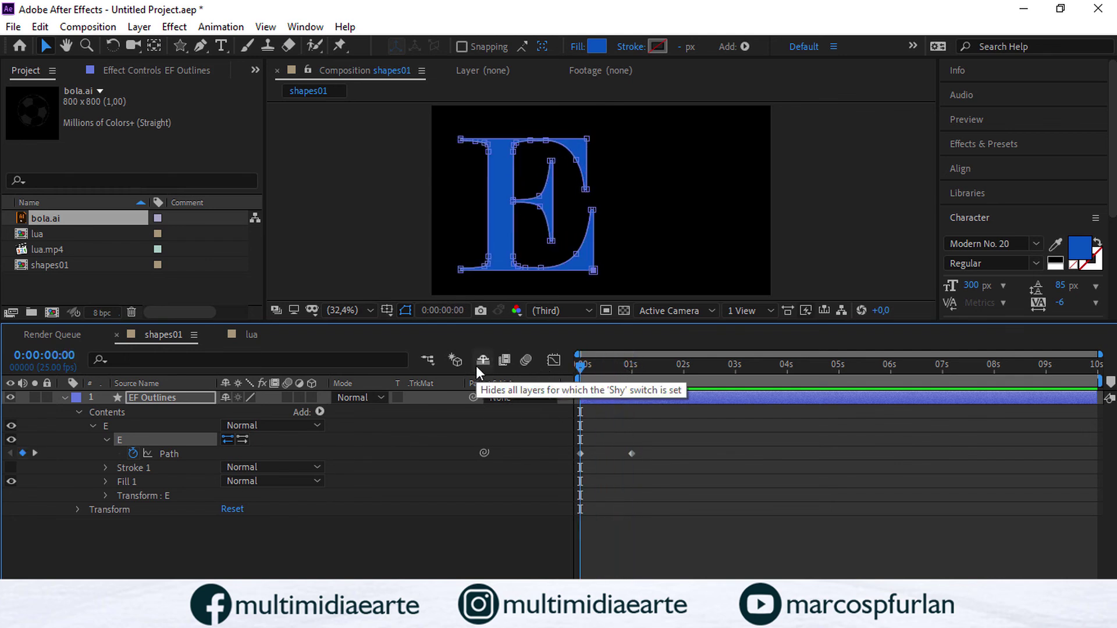
key(space)
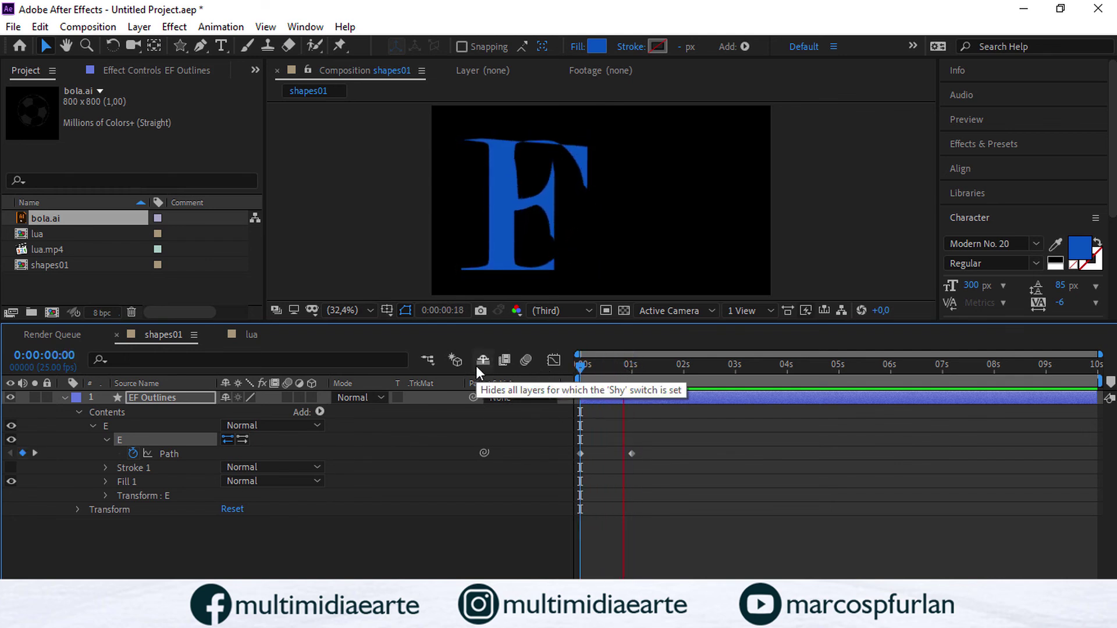
key(space)
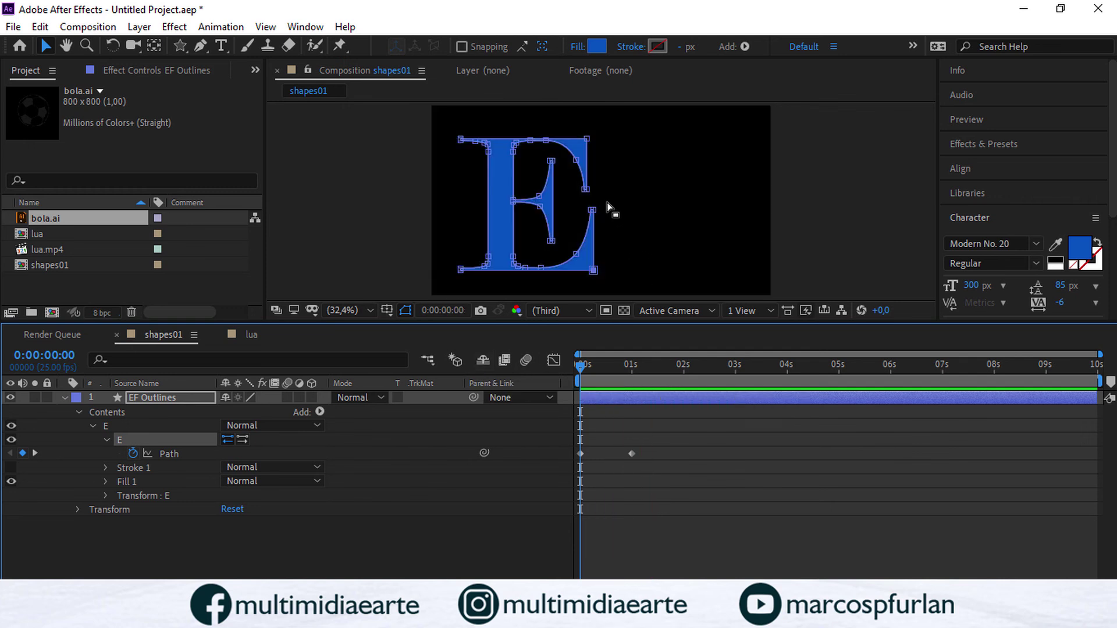
Step: At the first frame, set the lower tip of the E's upper arm as the path's first vertex
mouse_move(587, 364)
mouse_down()
mouse_move(636, 362)
mouse_move(556, 375)
mouse_move(622, 368)
mouse_move(567, 372)
mouse_up()
right_click(585, 192)
mouse_move(675, 166)
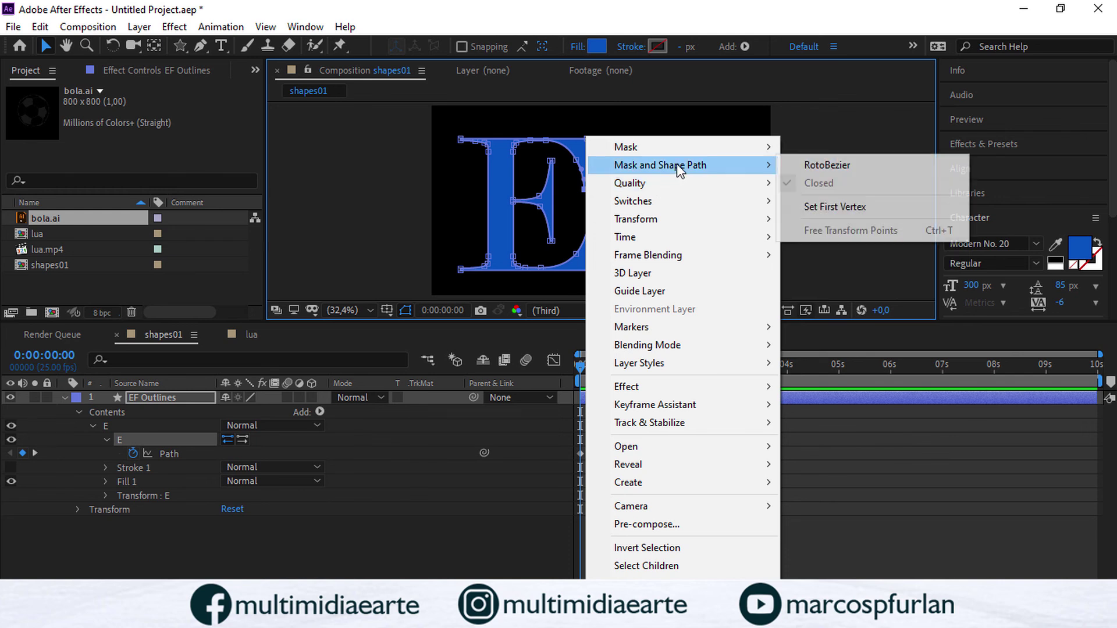
click(835, 207)
Step: At 1 second, set the lower tip of the F's upper arm as the first vertex, then return to the first frame
drag(584, 368, 637, 369)
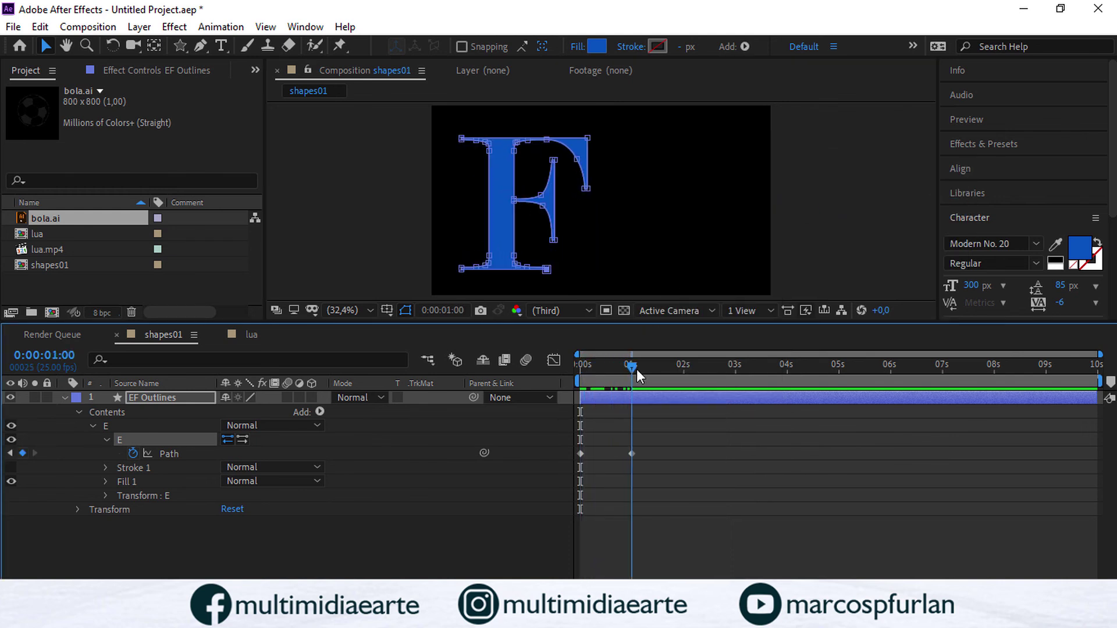
right_click(585, 189)
mouse_move(663, 165)
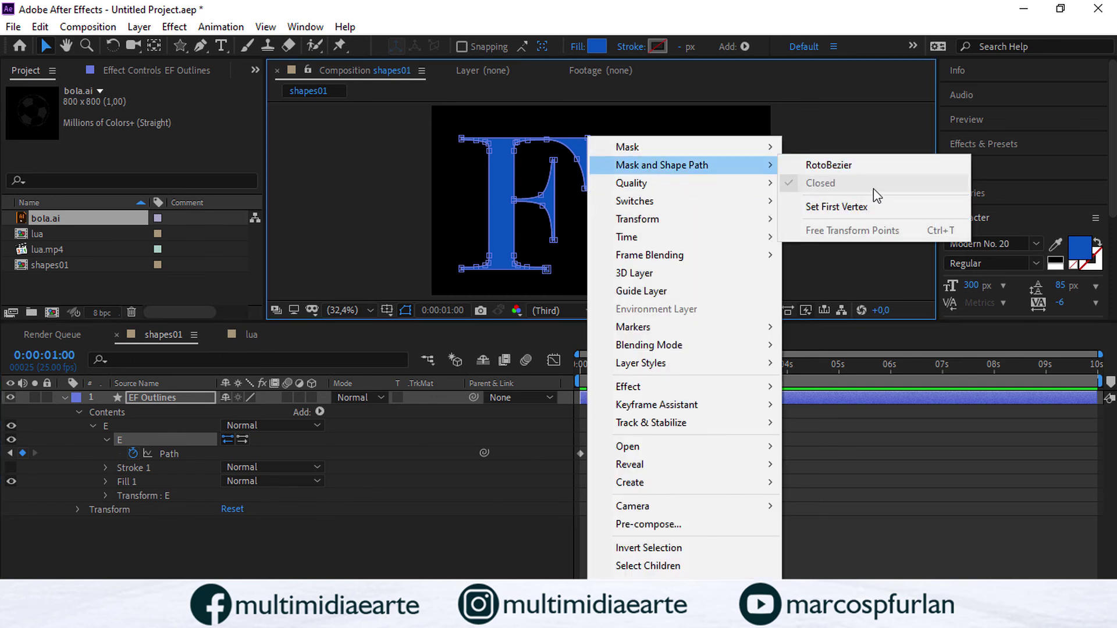
click(860, 208)
drag(634, 375, 556, 381)
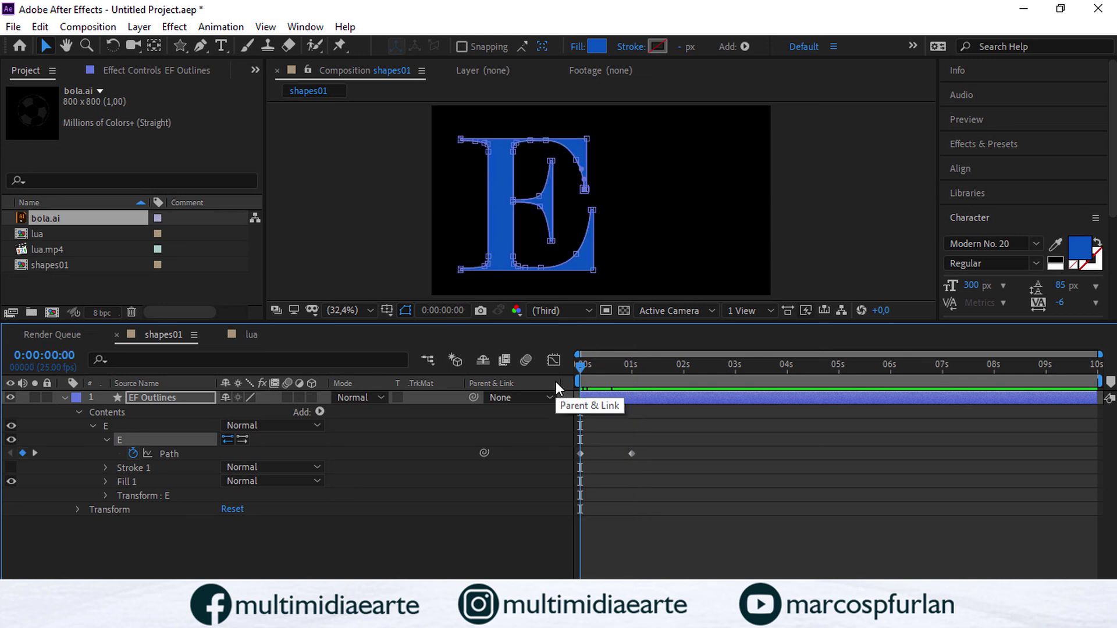
Step: Delete the EF Outlines layer and add a text layer reading PB in the composition
click(138, 396)
key(Delete)
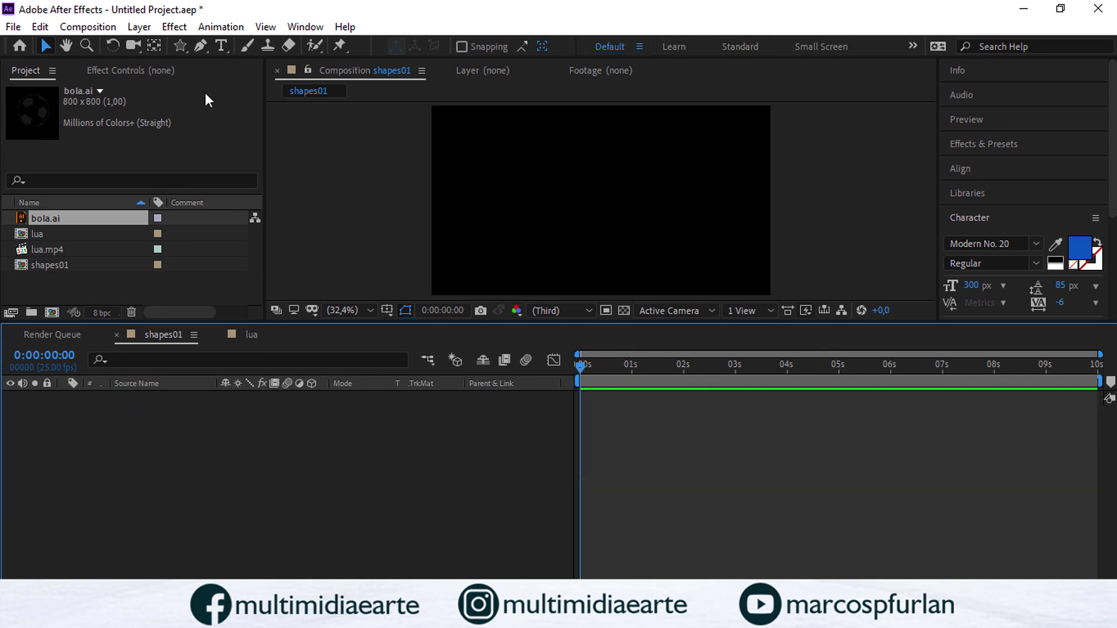
click(221, 47)
click(484, 192)
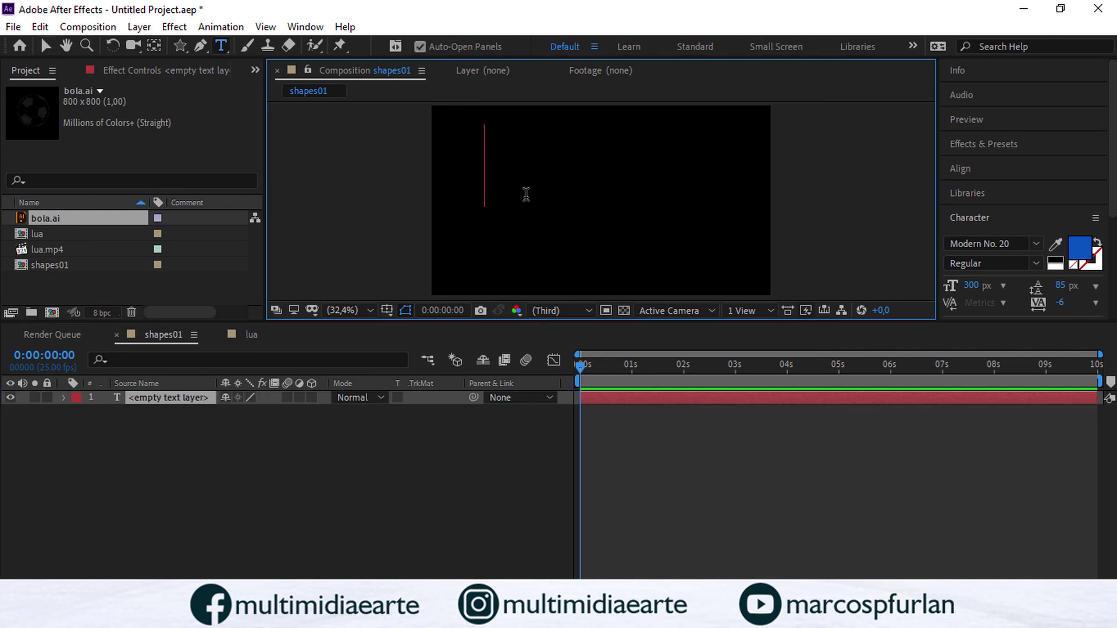
text(PB)
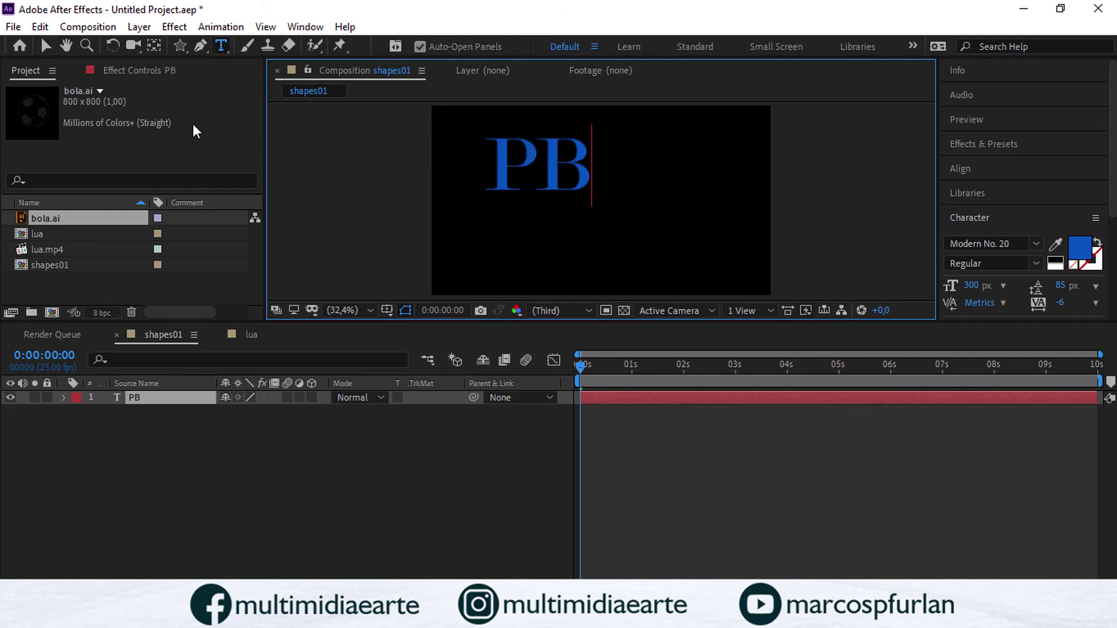
click(45, 47)
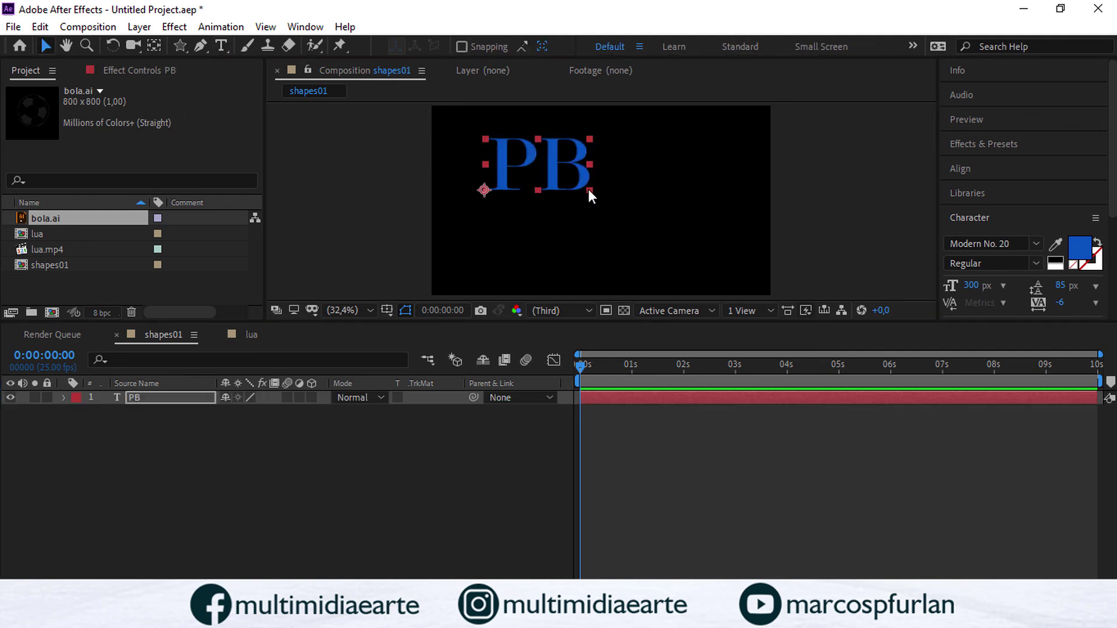
Step: Enlarge the PB text to fill most of the frame and create shapes from it
drag(590, 188, 730, 241)
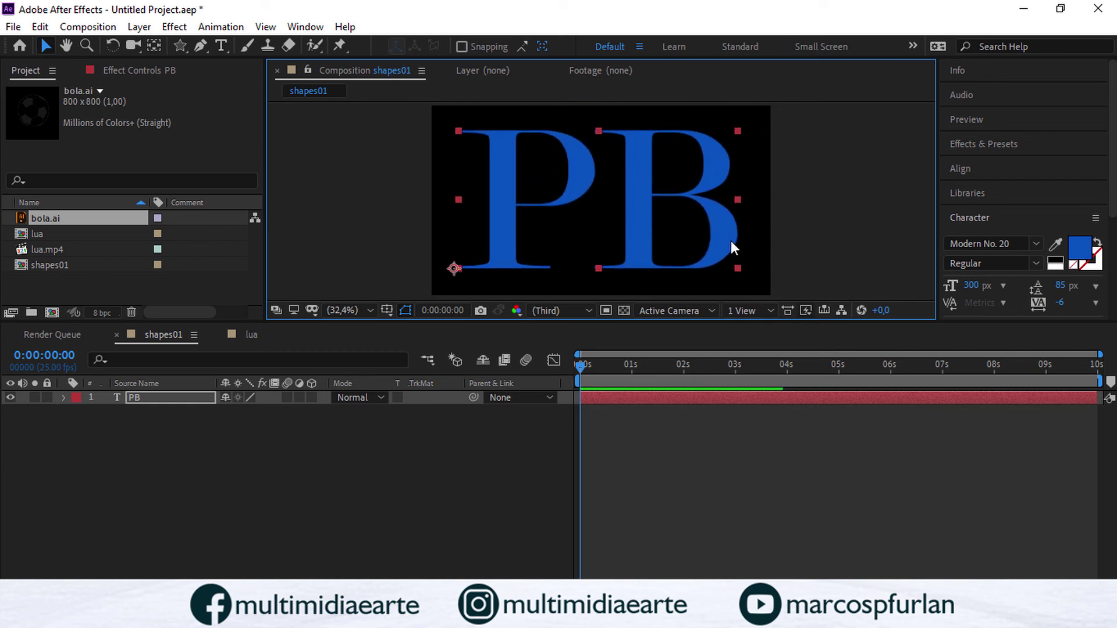
click(139, 27)
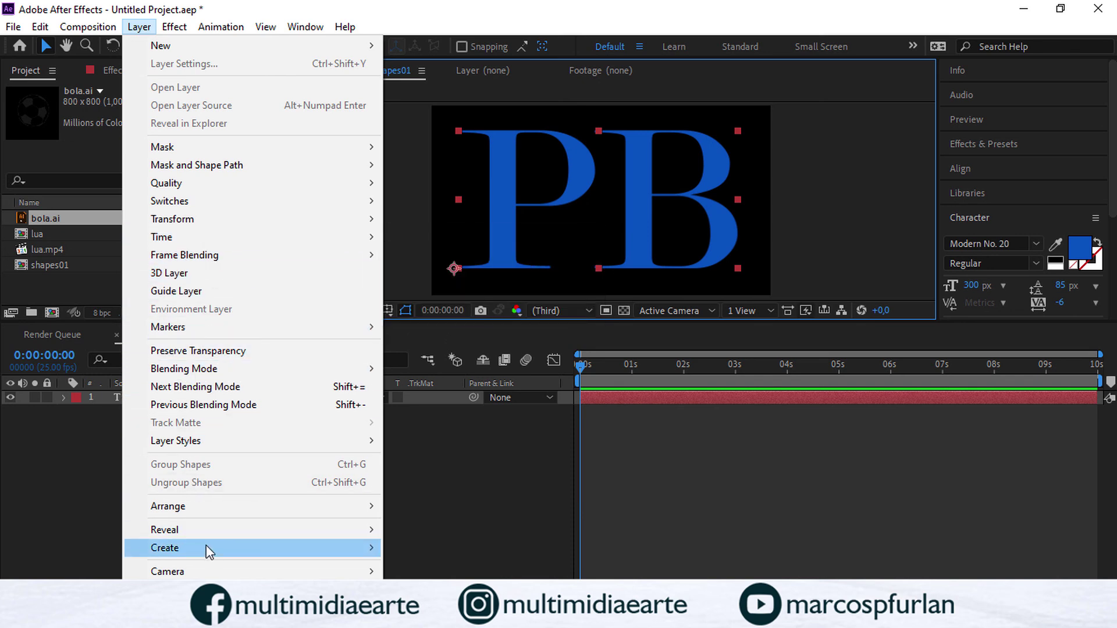
mouse_move(209, 551)
click(490, 495)
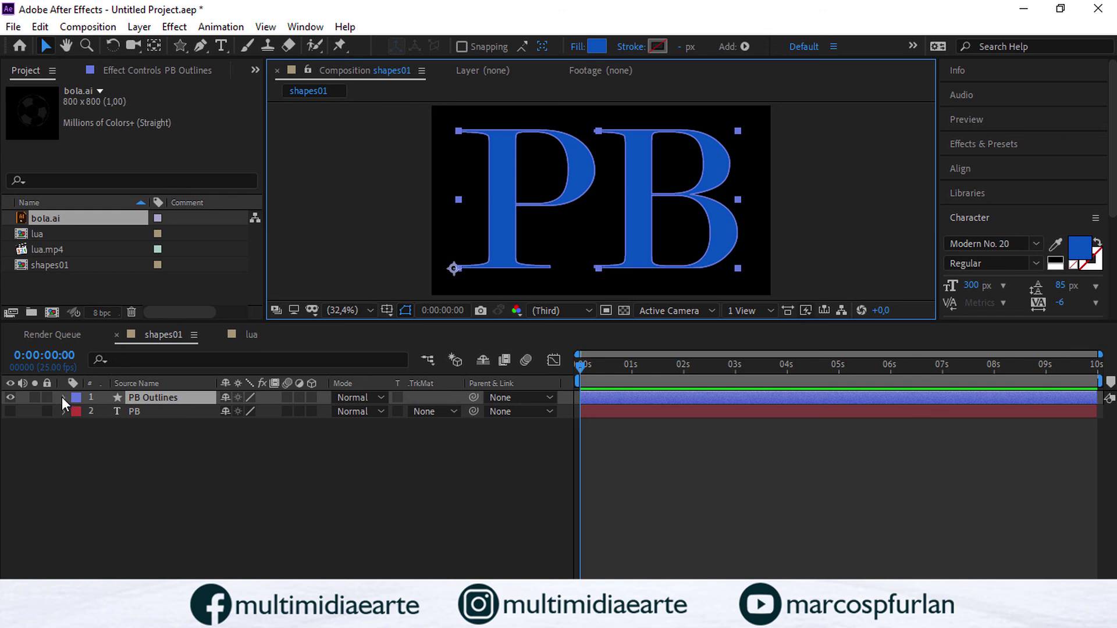
Step: Expand the PB Outlines contents and examine the P group's separate paths by selecting them and toggling their visibility
click(63, 397)
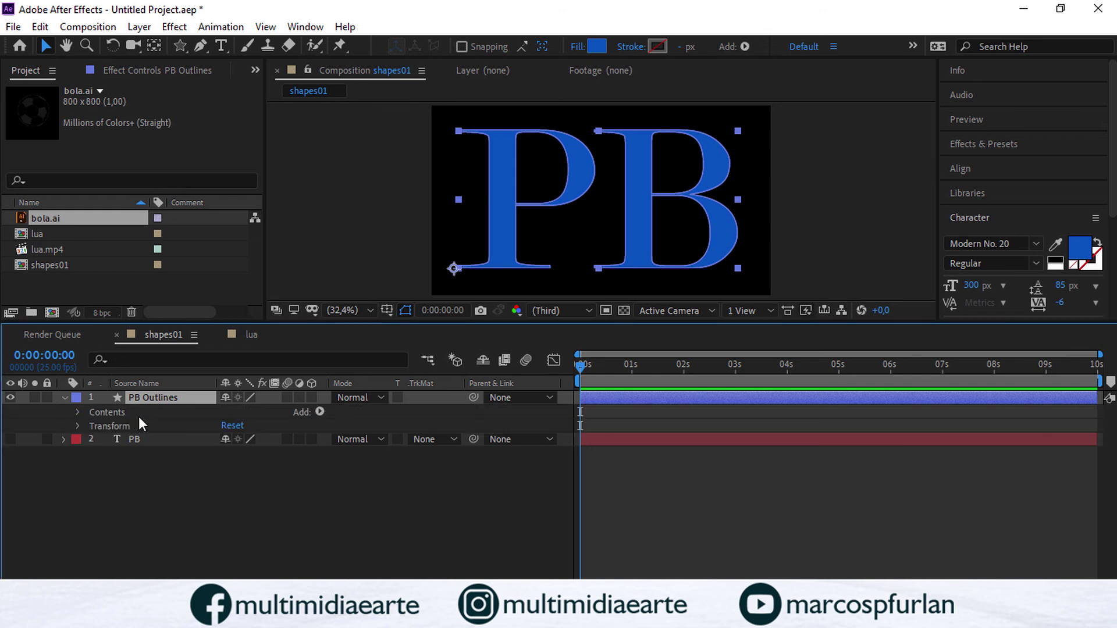
click(78, 412)
click(92, 426)
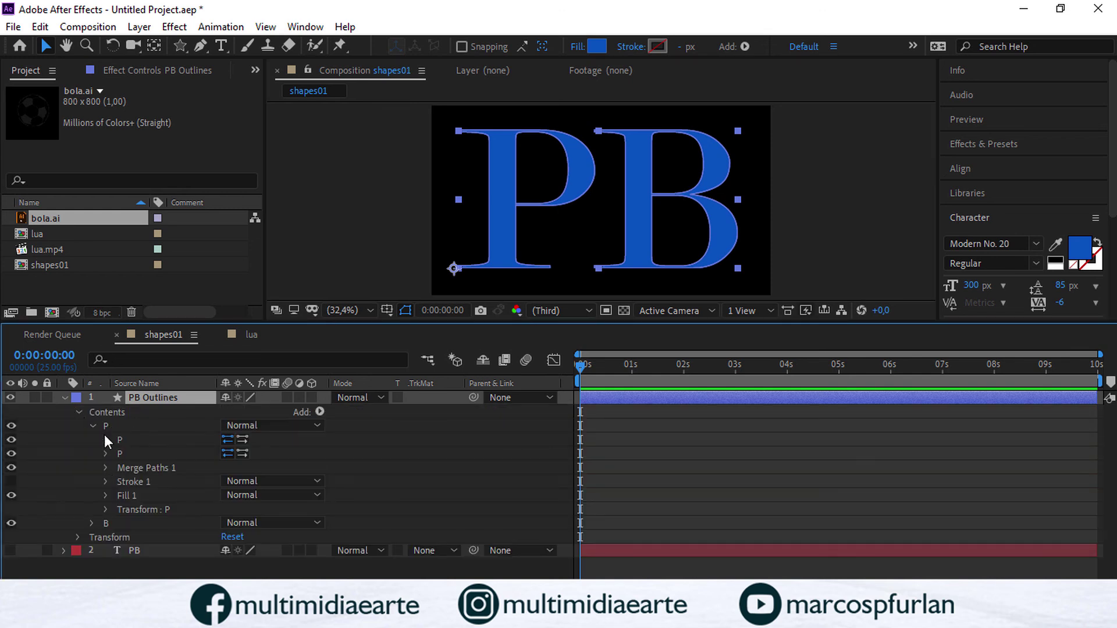
click(105, 440)
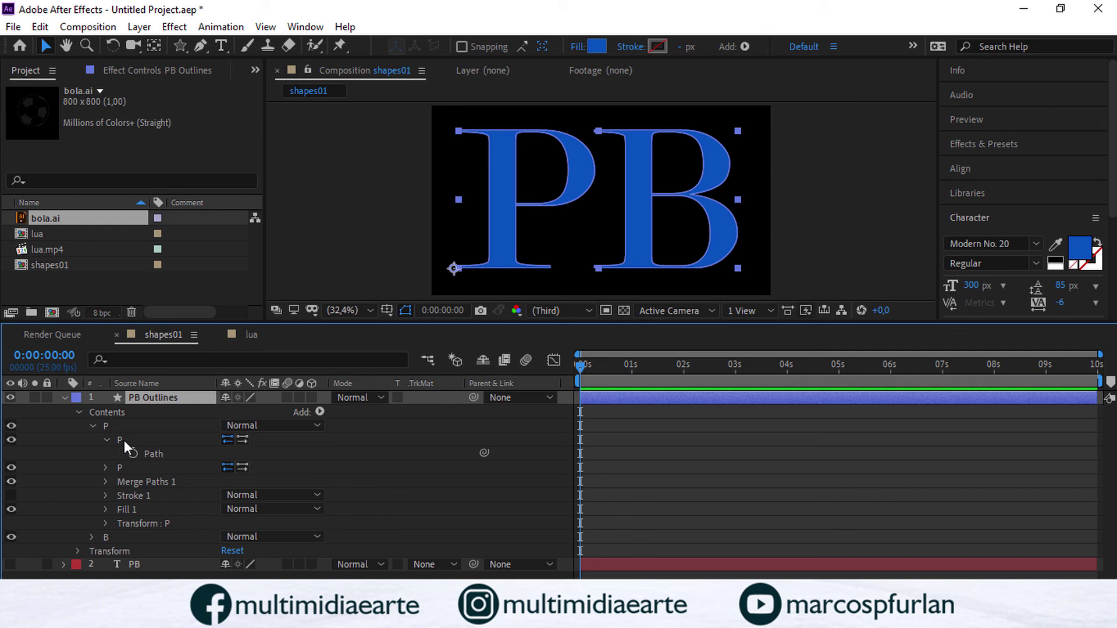
click(153, 454)
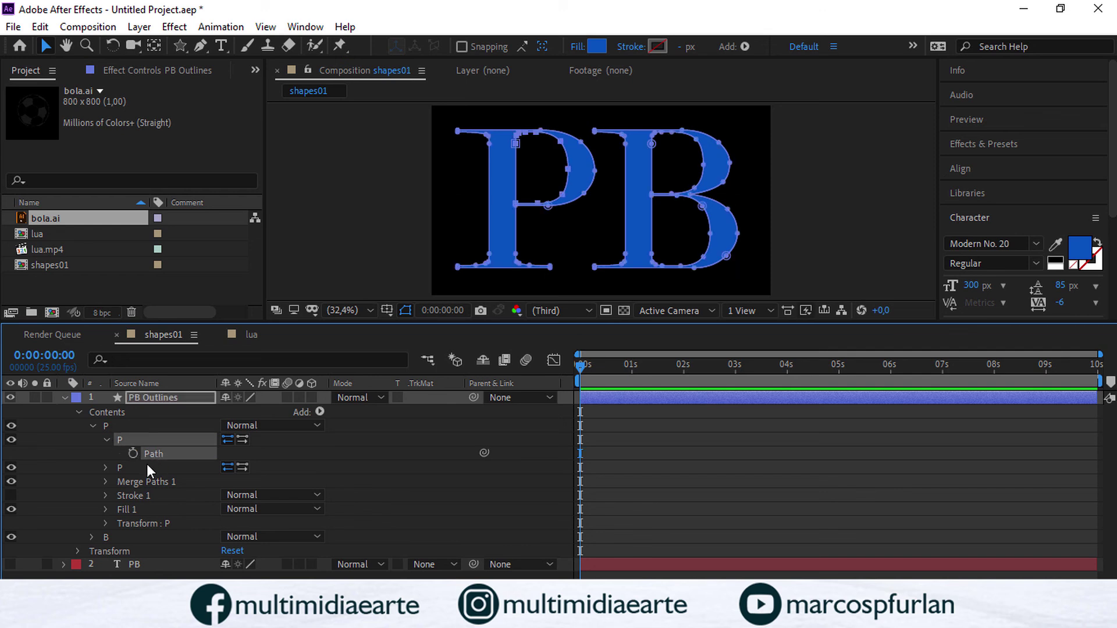
click(99, 463)
click(107, 467)
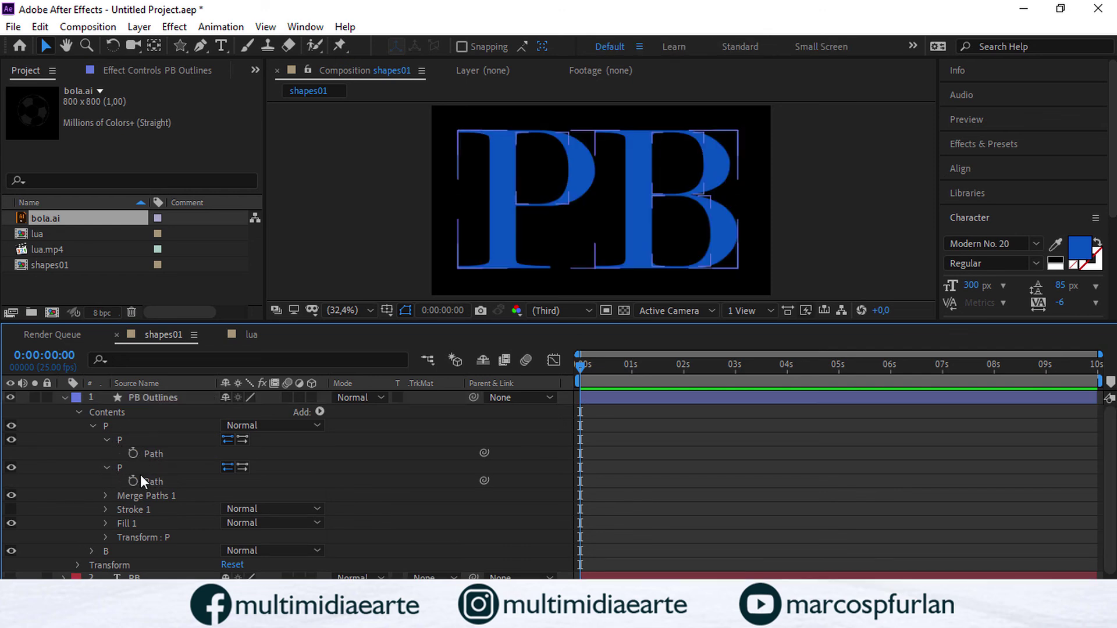
click(144, 480)
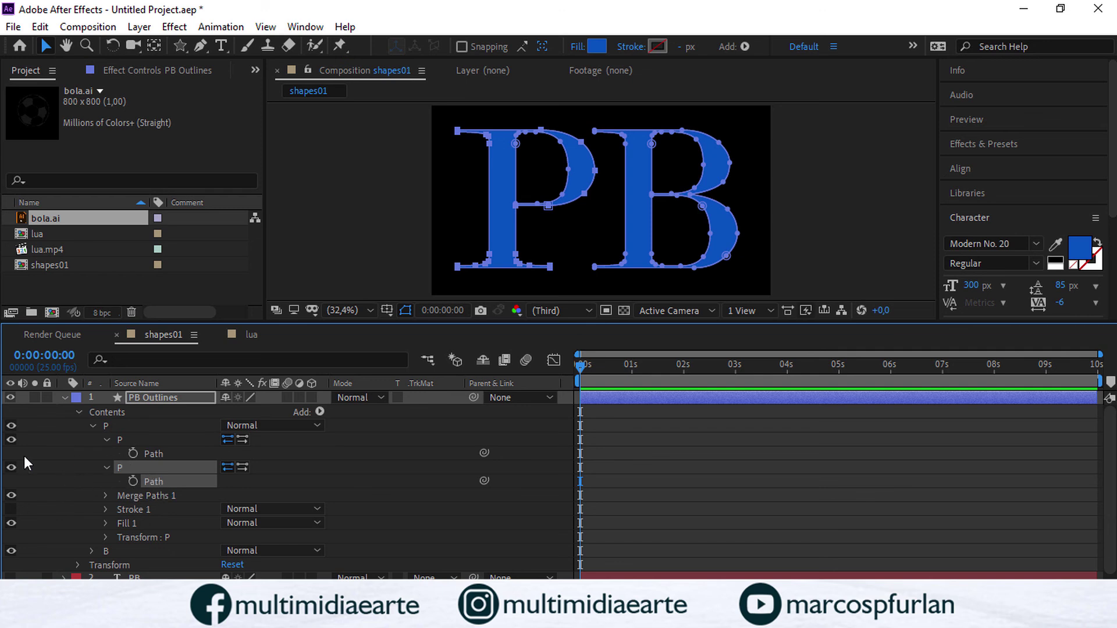
click(11, 439)
click(11, 439)
click(12, 467)
Step: Expand the B group and toggle the visibility of its paths to examine which part of the letter each forms
click(91, 550)
scroll(140, 459, down, 3)
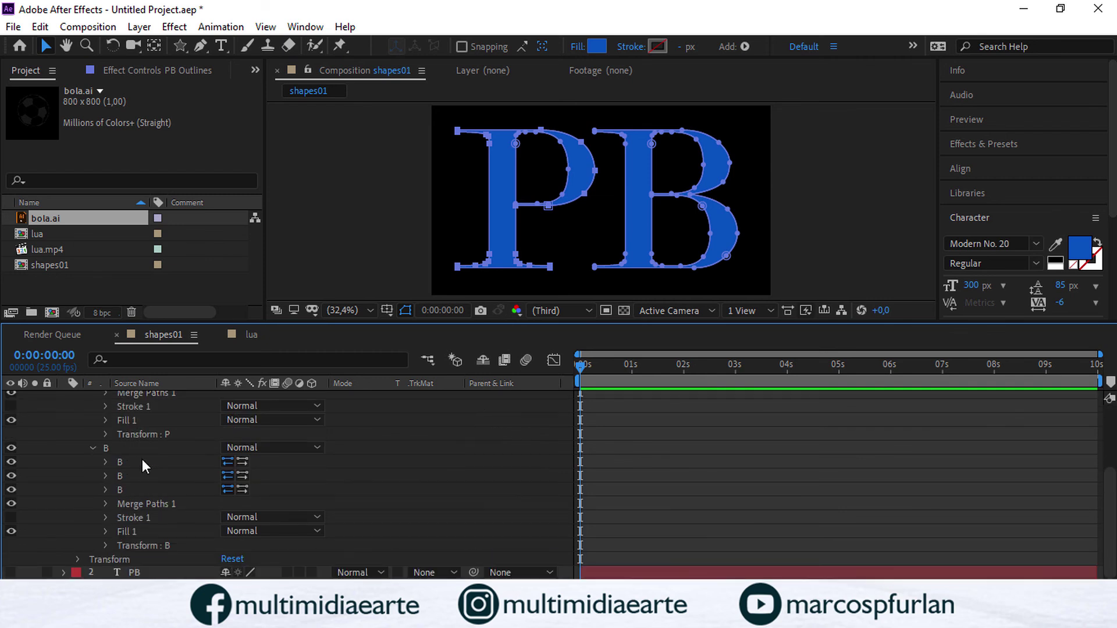
click(11, 461)
click(11, 464)
click(11, 475)
click(11, 476)
click(11, 490)
scroll(249, 453, up, 4)
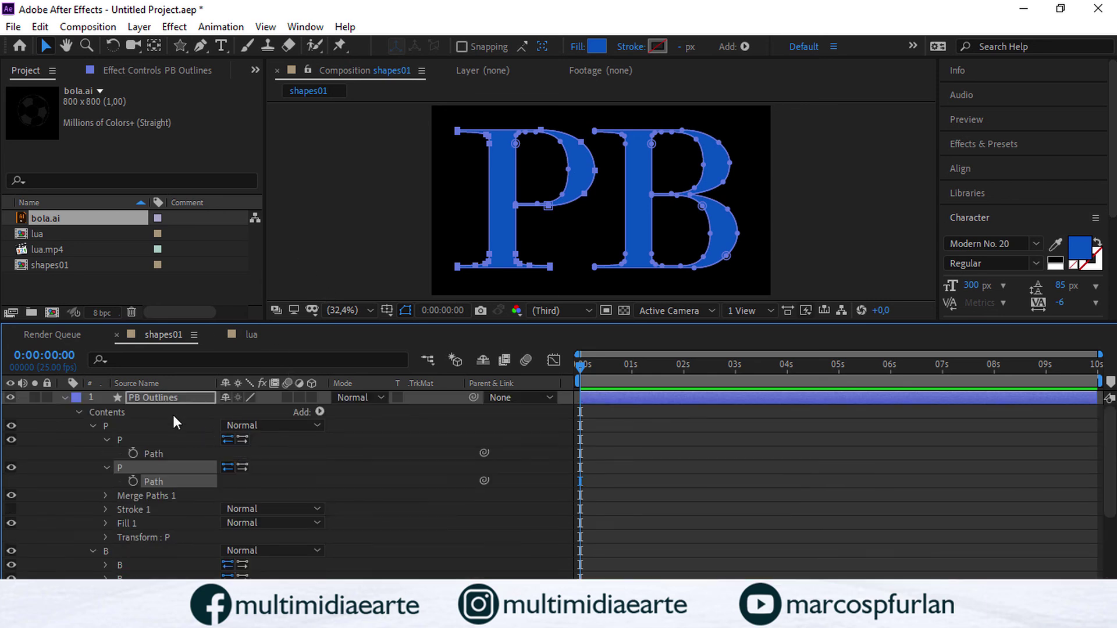
click(166, 398)
key(Delete)
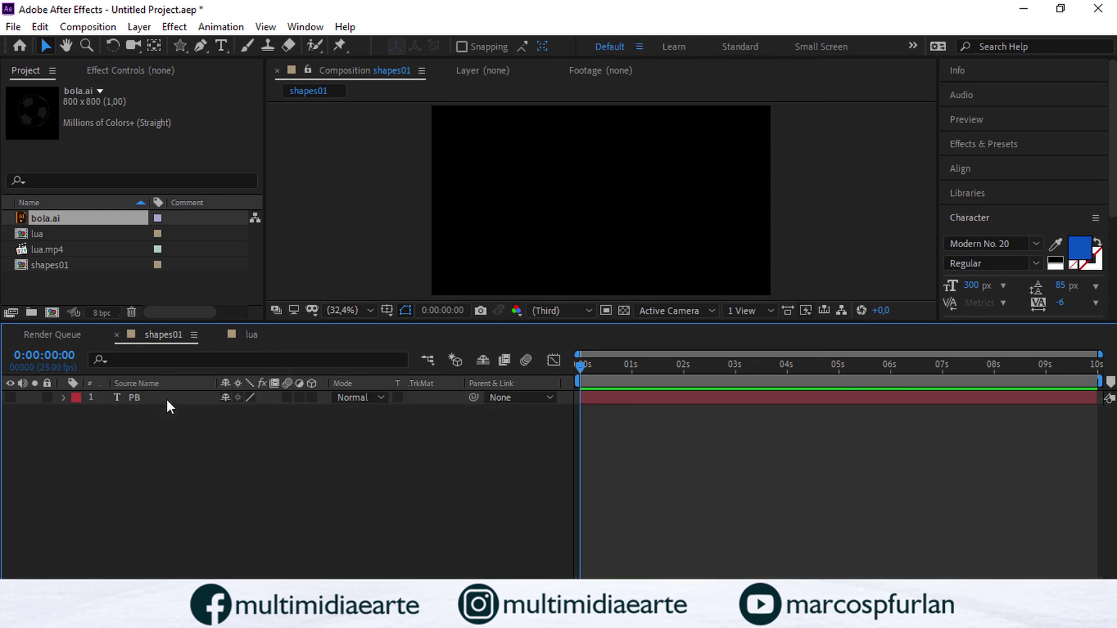
key(ctrl+z)
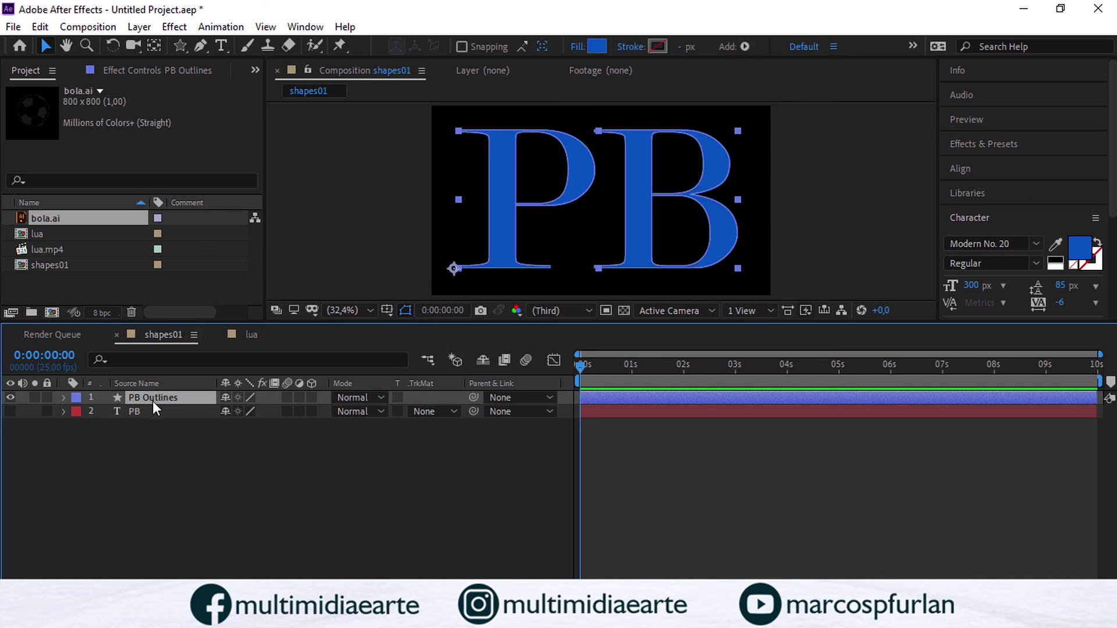
Step: Apply the Video Copilot Saber effect to the PB Outlines layer and set its Core Type to Text Layer
click(175, 28)
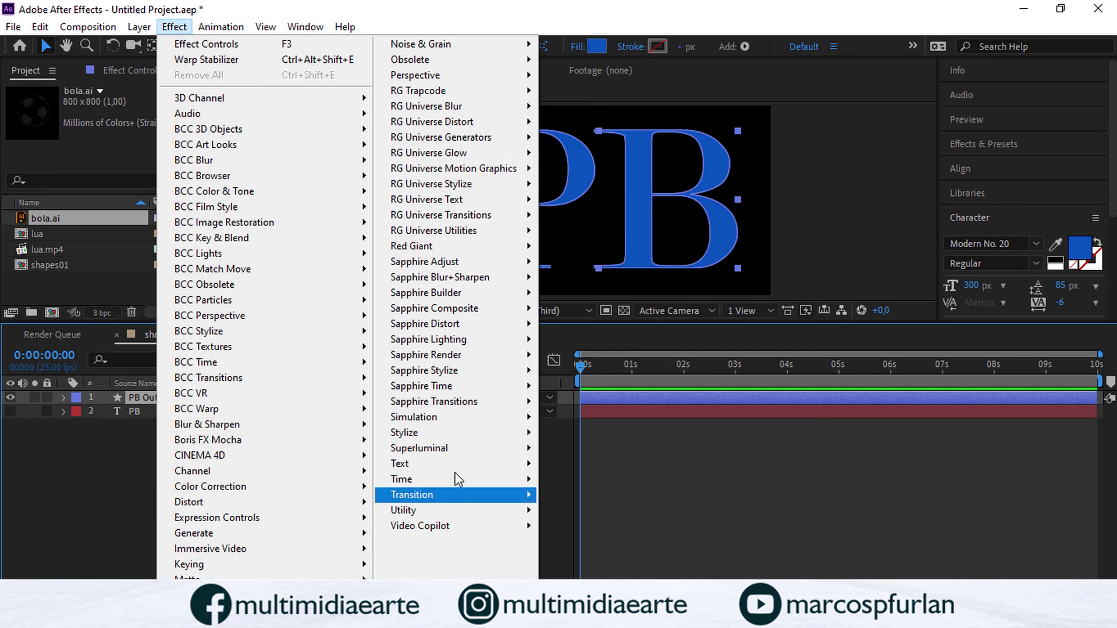
mouse_move(449, 526)
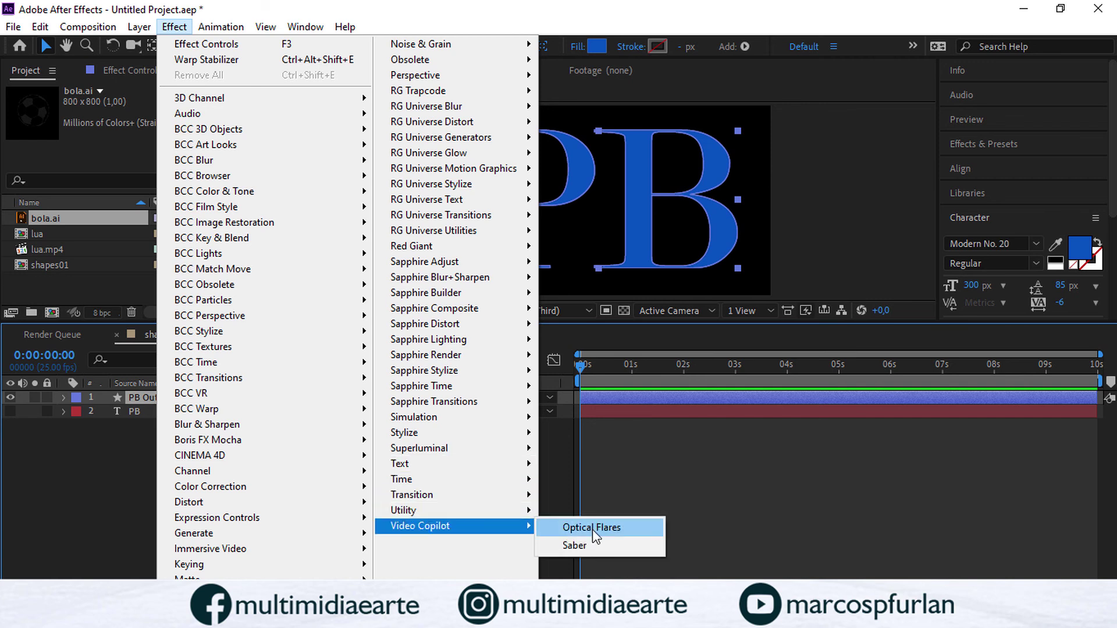
click(585, 543)
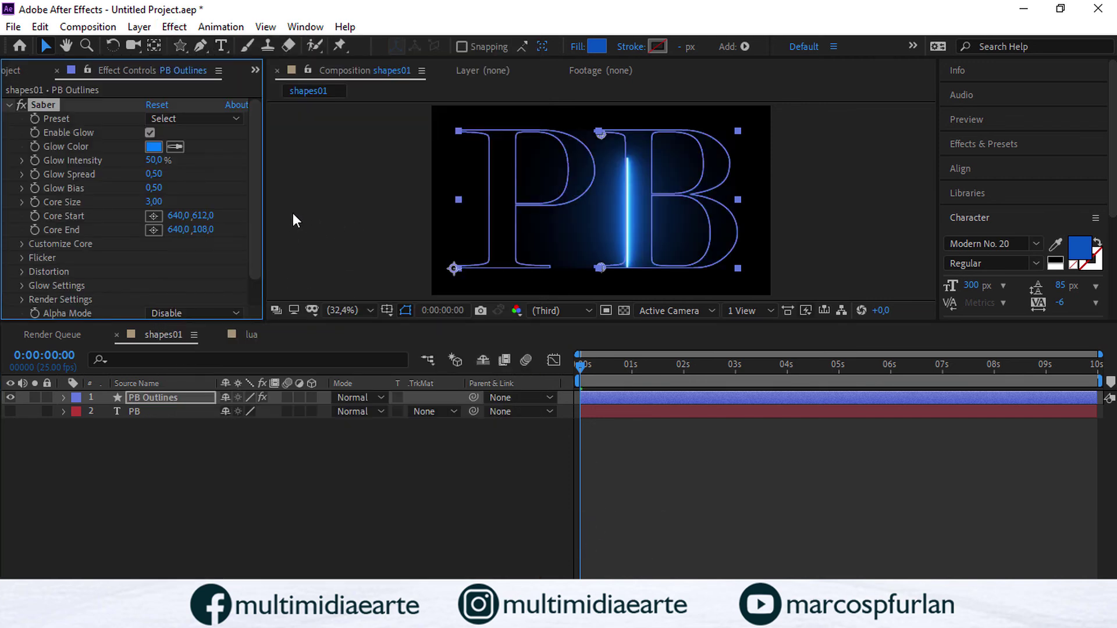
scroll(251, 187, down, 2)
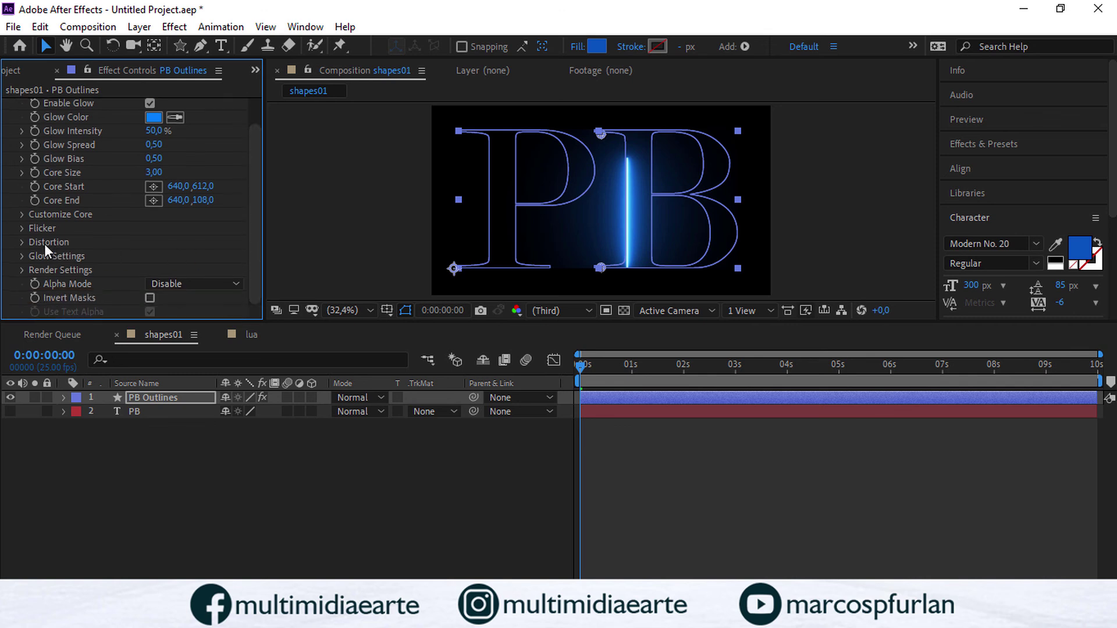
click(21, 215)
click(215, 144)
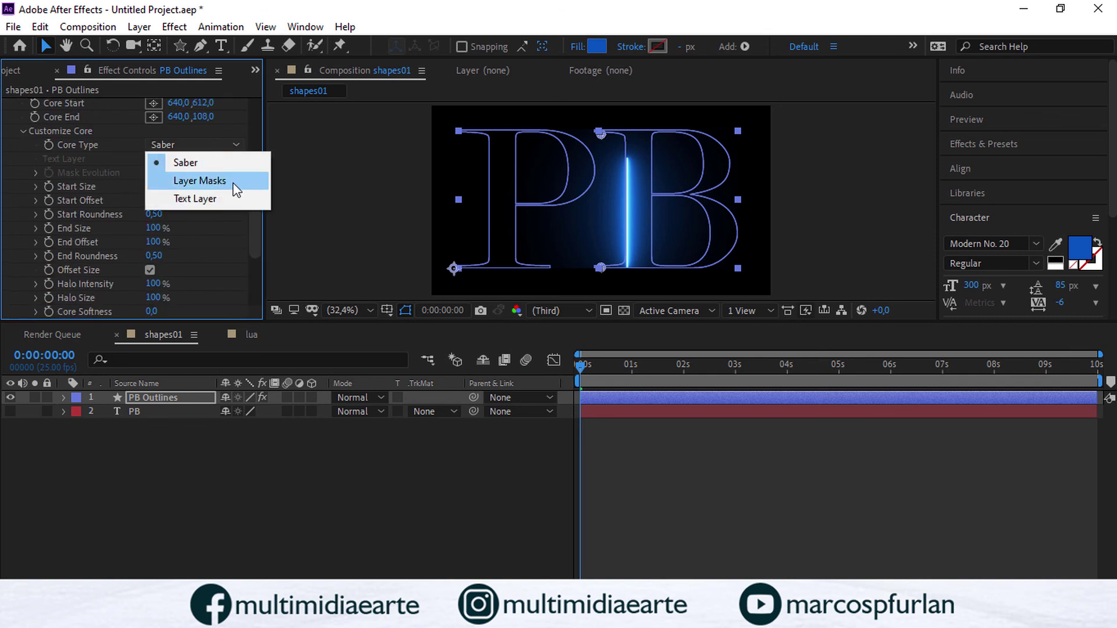
click(205, 199)
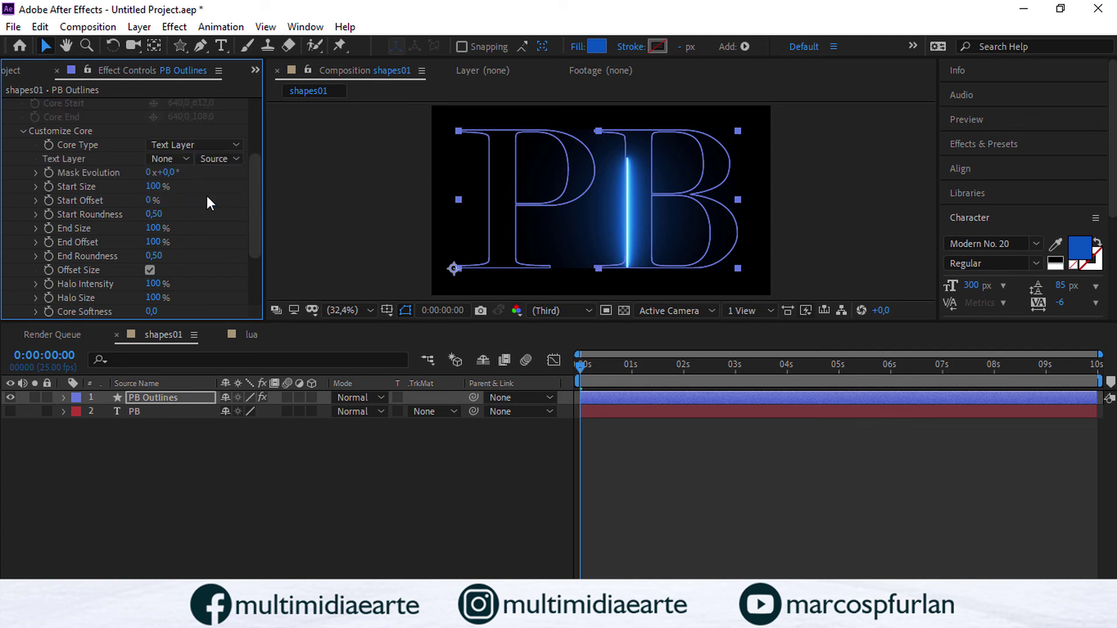
Step: Hide the PB Outlines layer and show the original PB text layer while previewing the composition
click(10, 397)
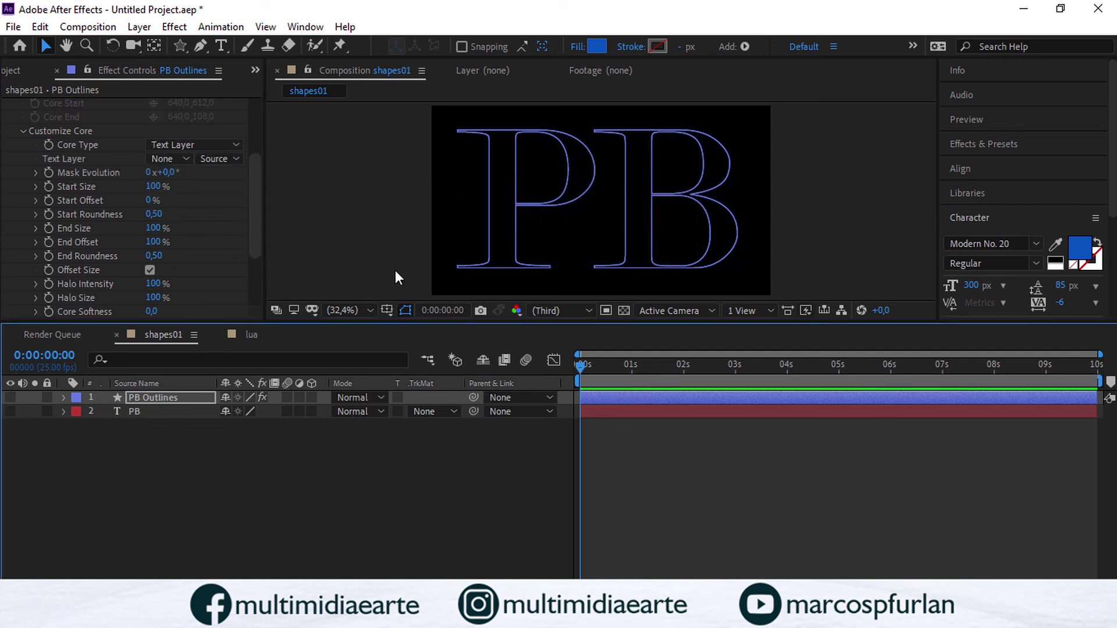
key(space)
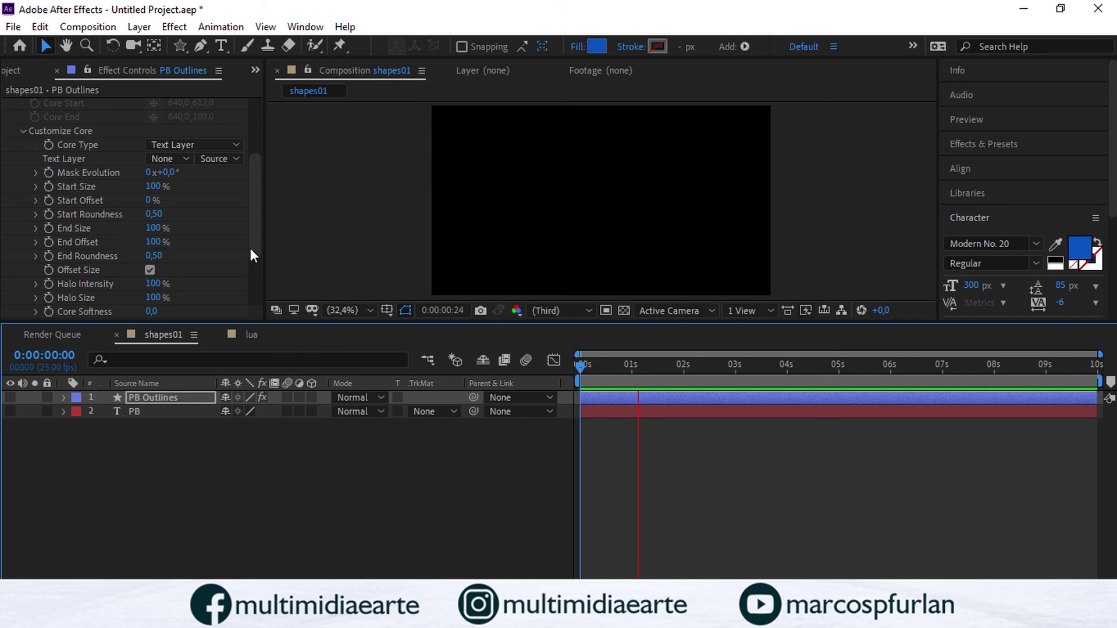
click(9, 411)
key(space)
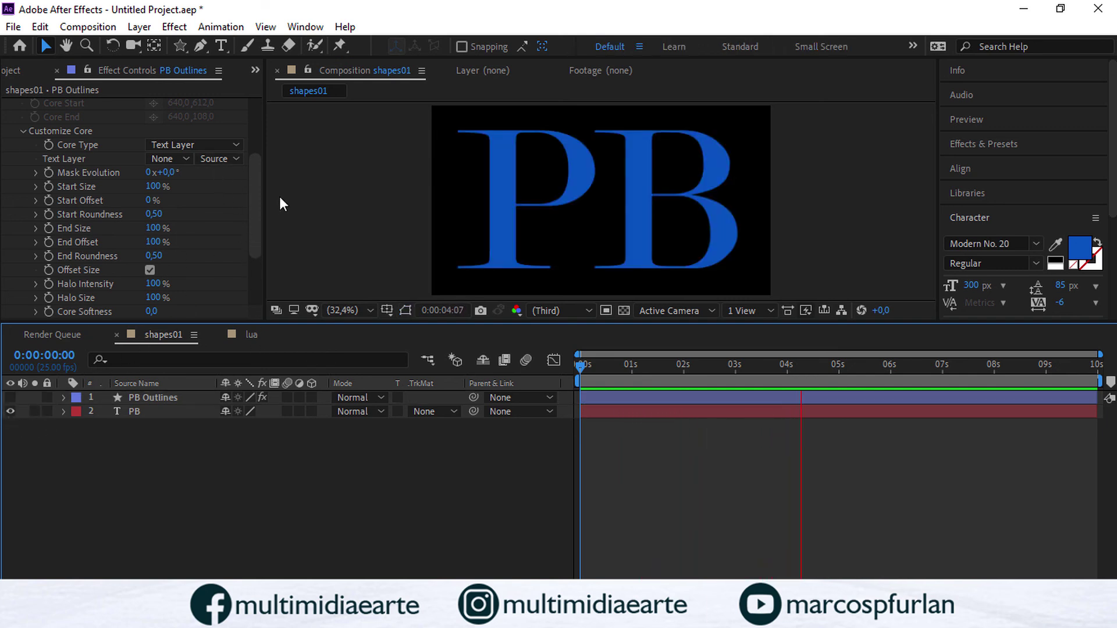
Step: Set the Saber preset on the PB Outlines layer to Energy
click(236, 144)
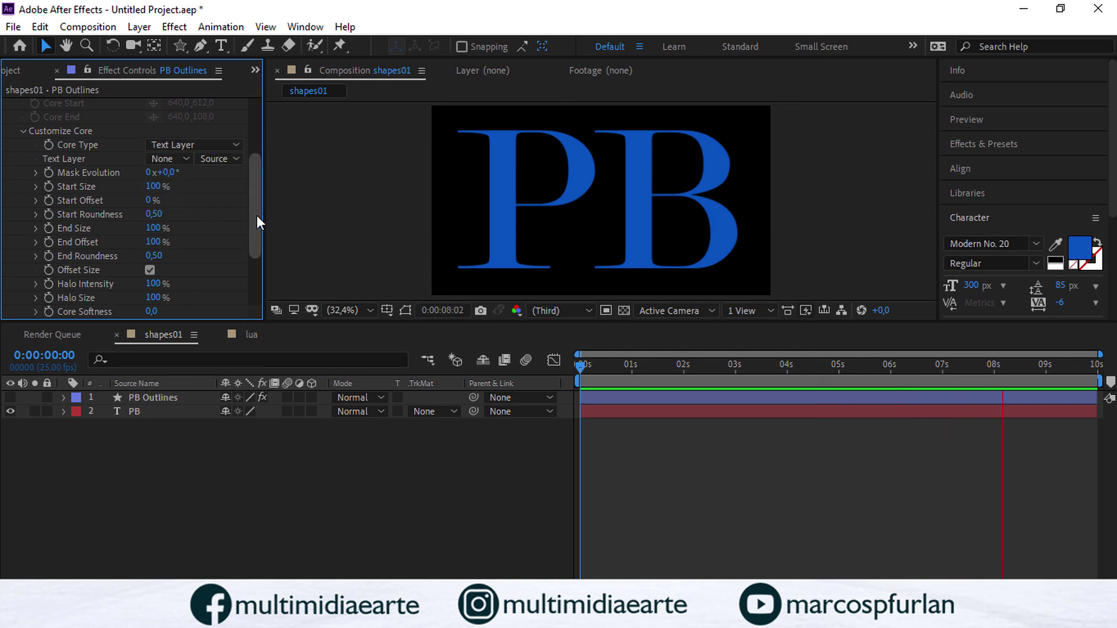
drag(257, 215, 253, 113)
click(228, 117)
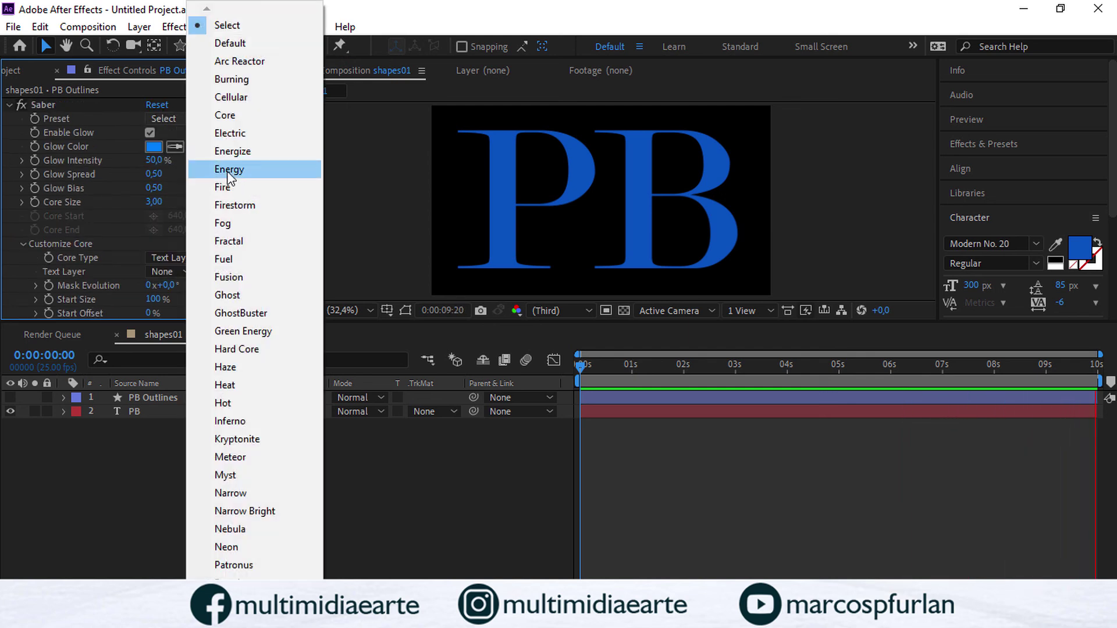
click(226, 169)
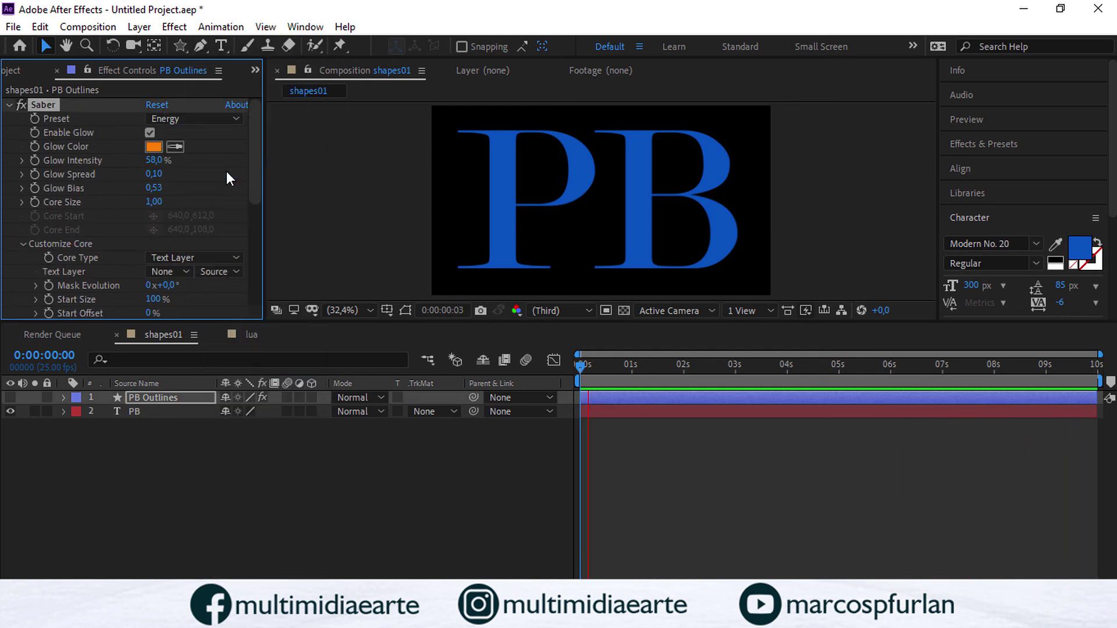
Step: Hide the PB text layer and set Saber's Text Layer on PB Outlines to 2. PB with Source
click(10, 411)
mouse_move(254, 192)
mouse_down()
mouse_move(258, 281)
mouse_move(259, 205)
mouse_up()
click(186, 184)
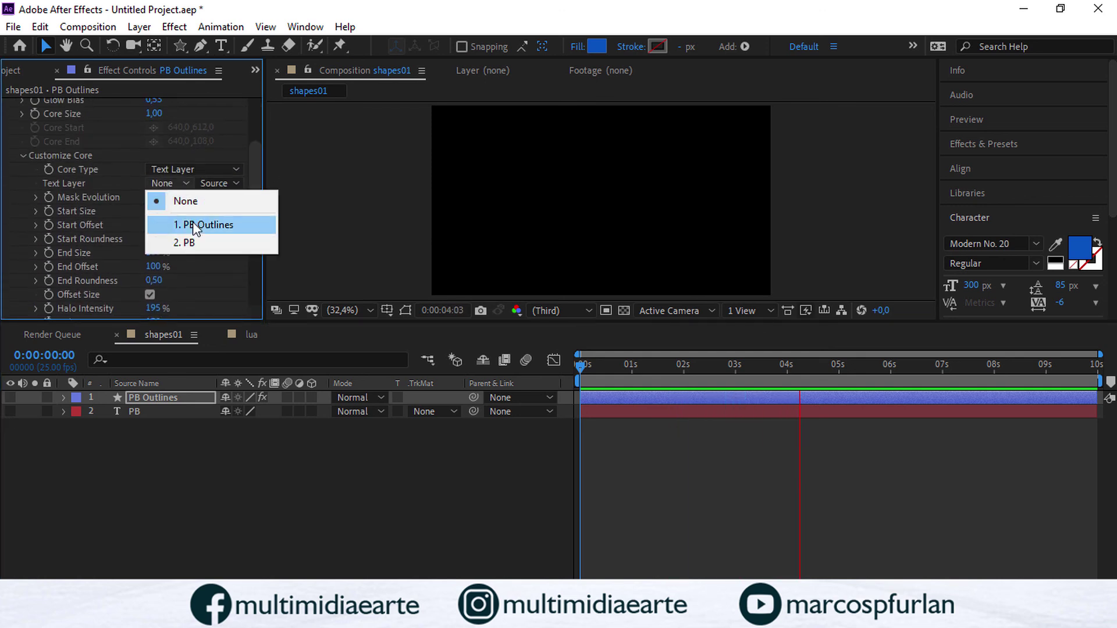
click(195, 242)
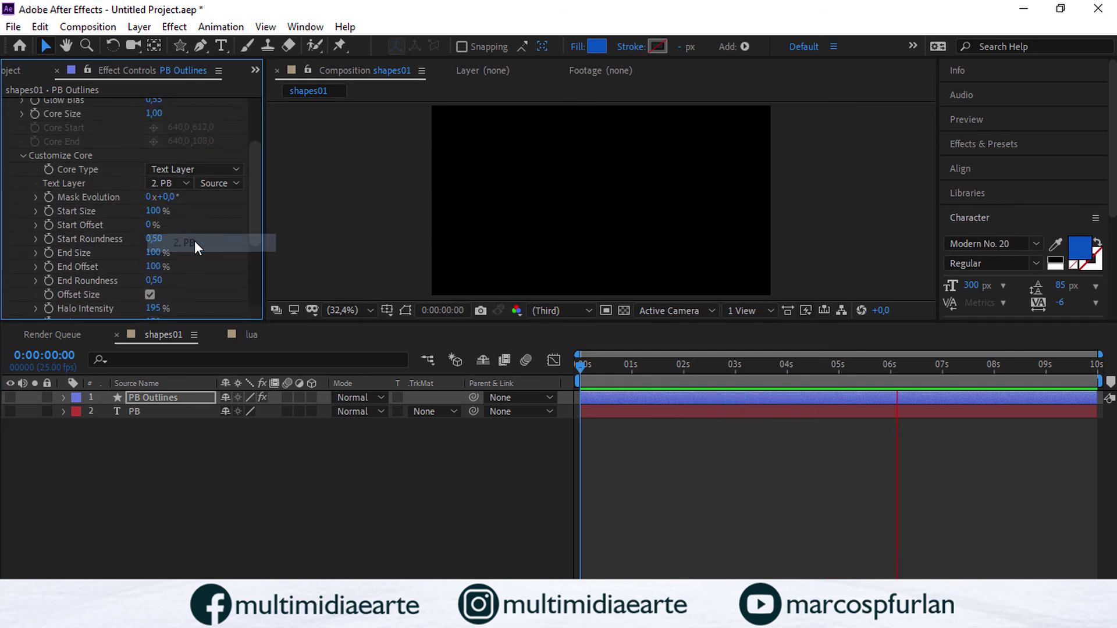
click(223, 183)
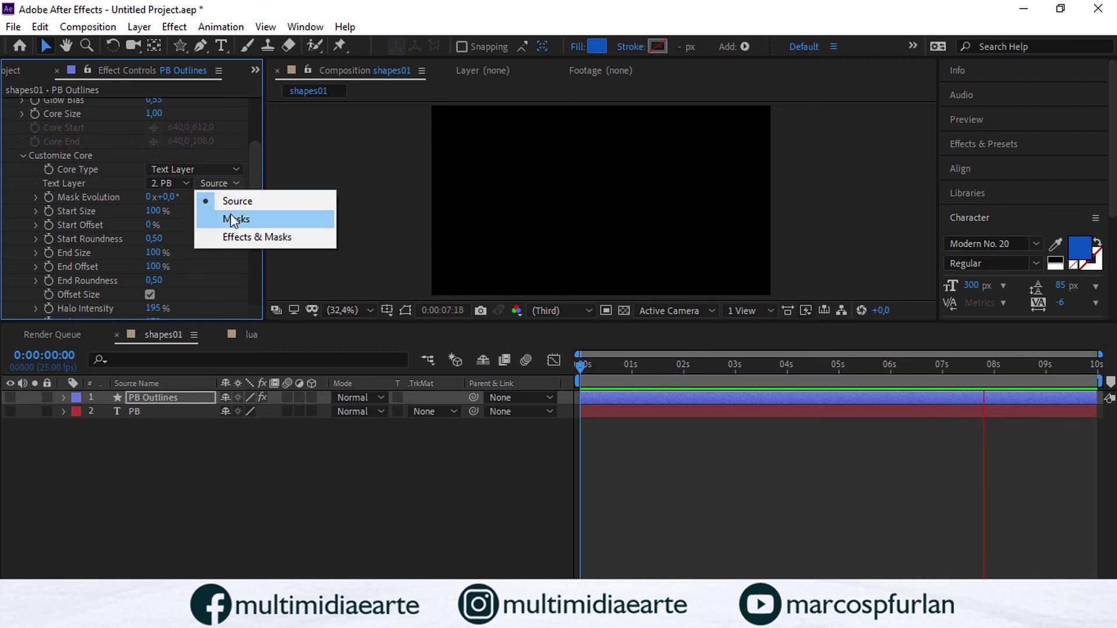
click(239, 201)
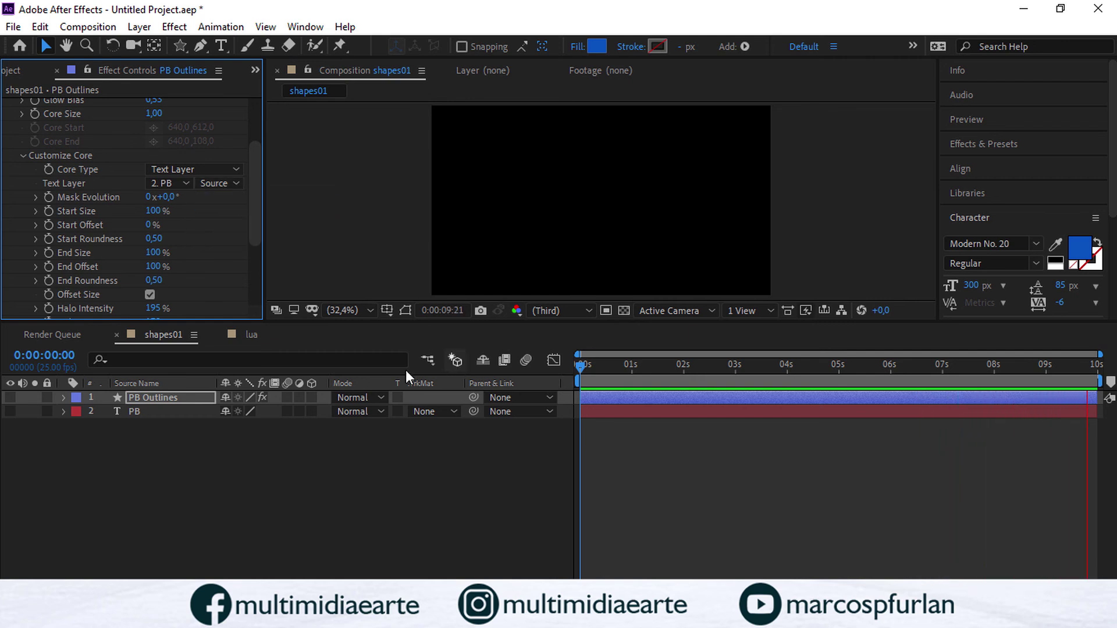
Step: Toggle the PB text layer's visibility, return to the first frame, and reselect Text Layer and 2. PB as Saber's core
click(12, 411)
click(11, 411)
drag(686, 370, 561, 371)
click(199, 170)
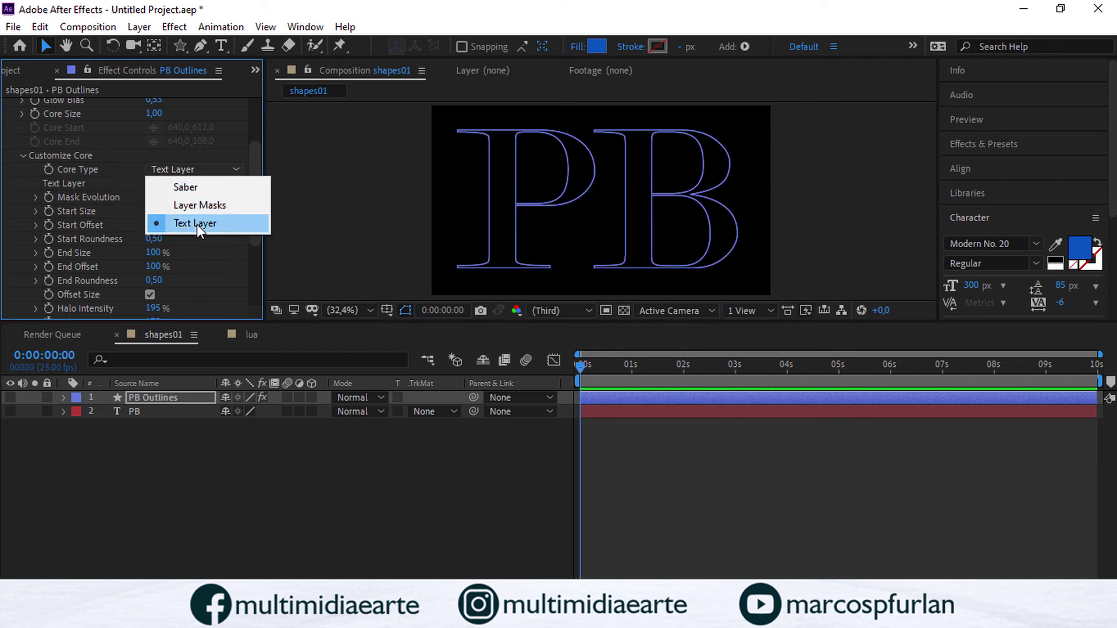
click(197, 225)
click(186, 185)
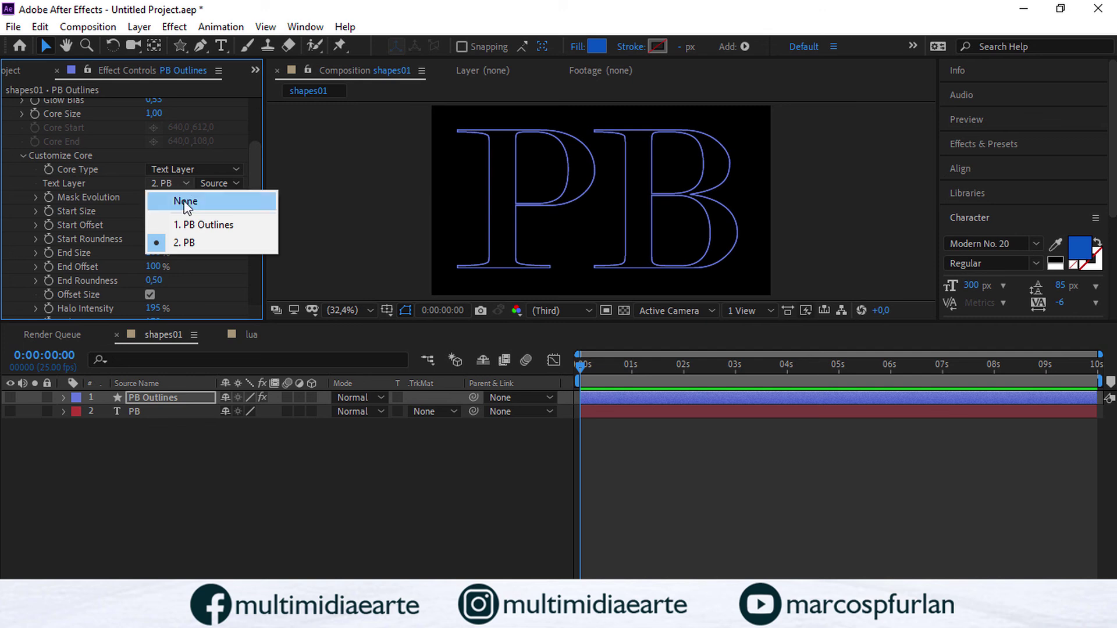
click(183, 243)
Step: Delete the PB Outlines layer and create a black solid layer in its place
click(167, 397)
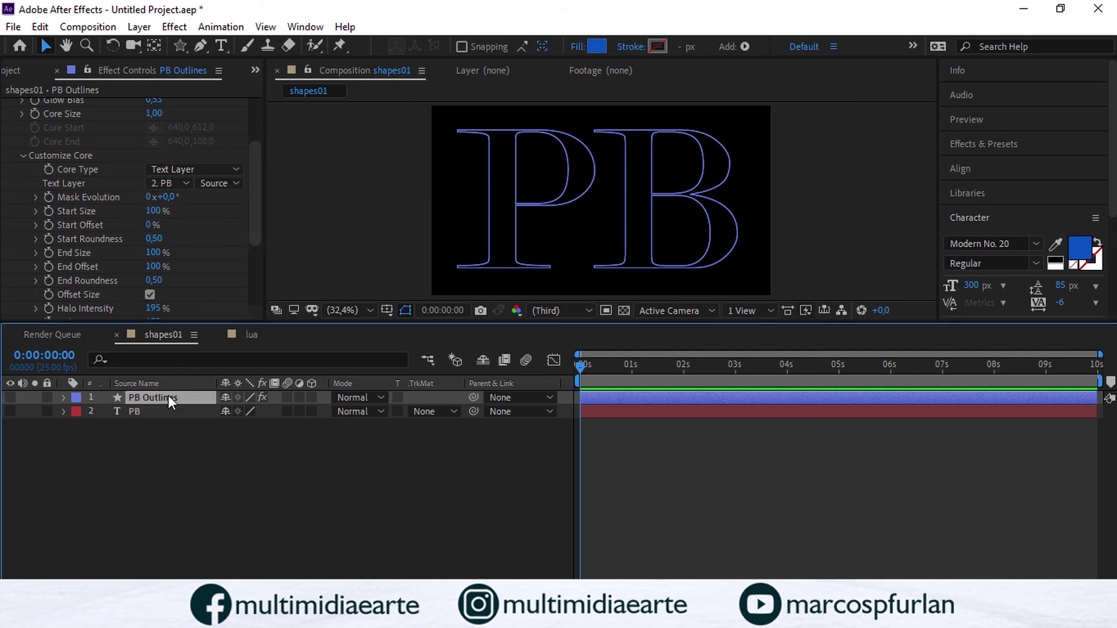
key(Delete)
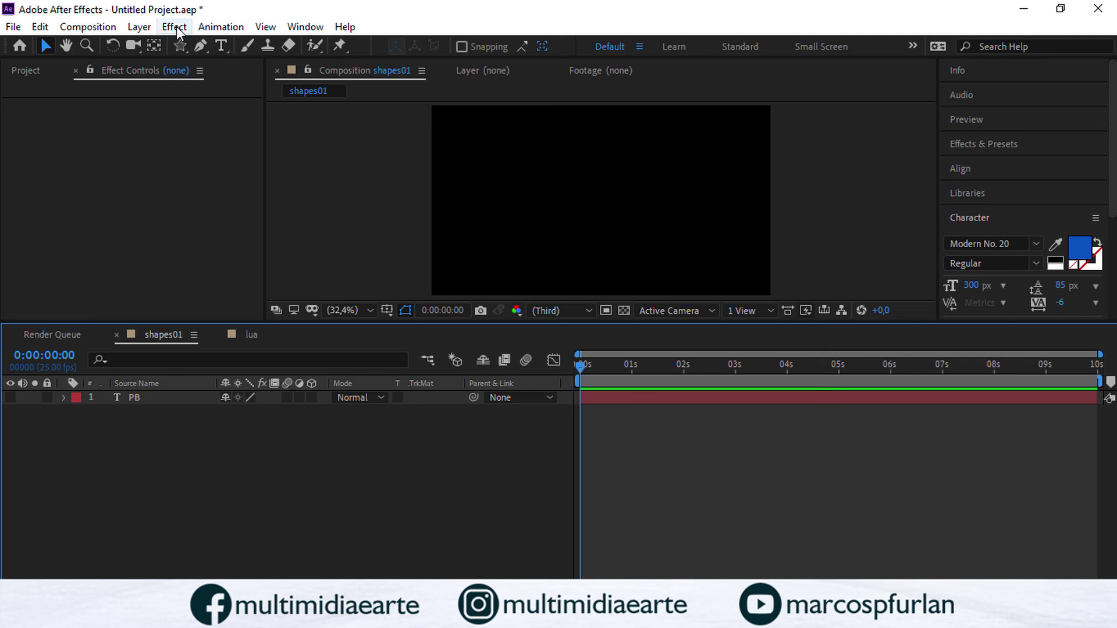
click(142, 26)
click(134, 27)
click(134, 27)
mouse_move(157, 42)
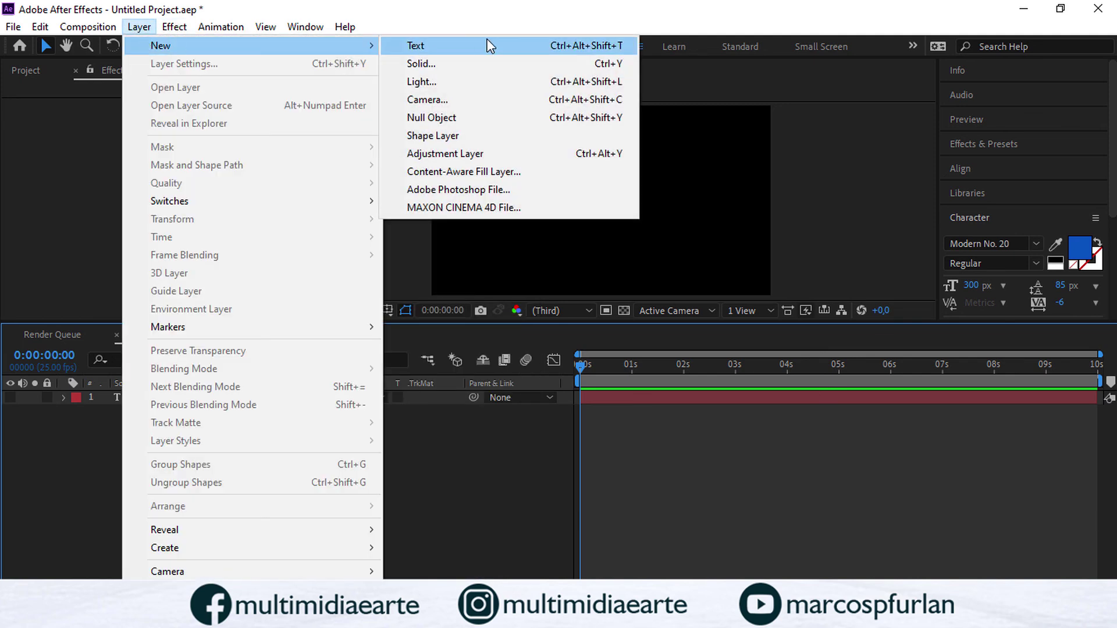
click(441, 64)
click(243, 444)
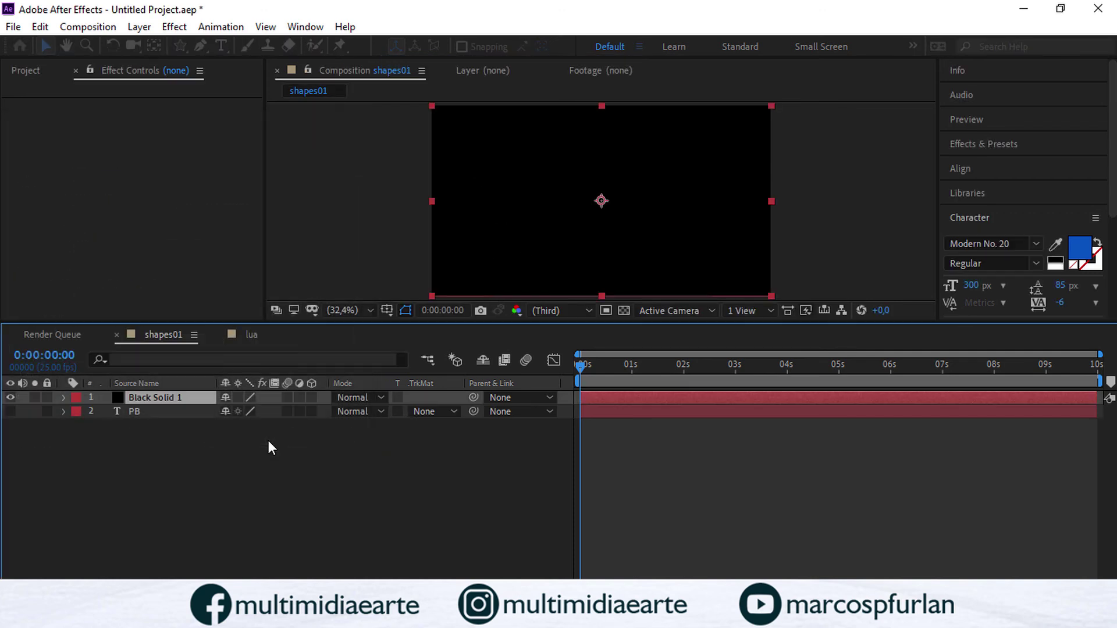
Step: Apply the Video Copilot Saber effect to the black solid
click(174, 27)
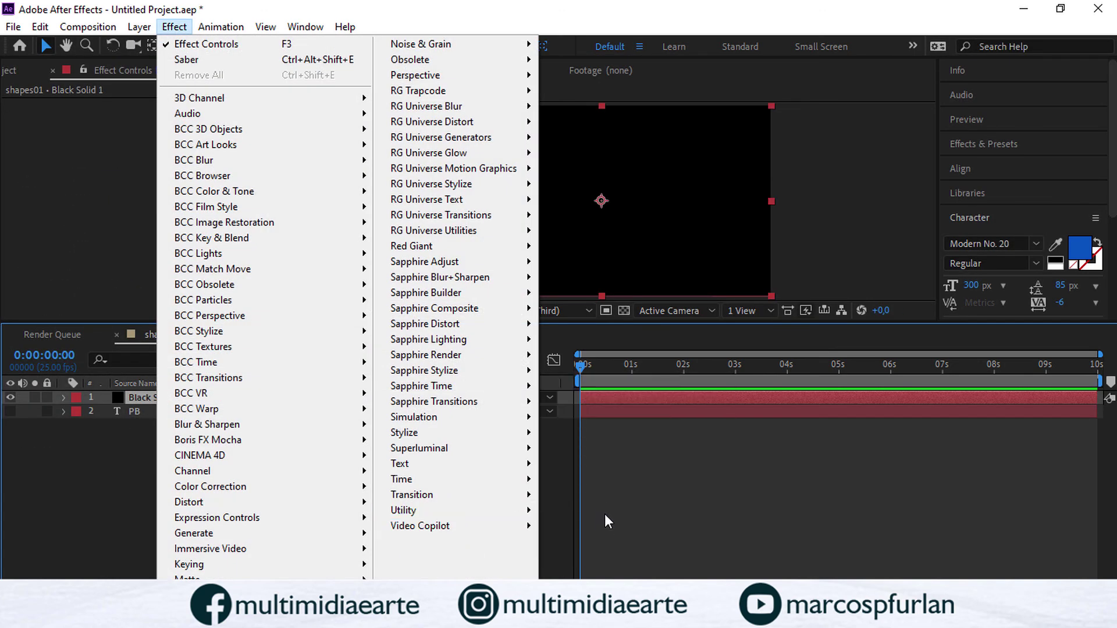
mouse_move(481, 530)
click(589, 545)
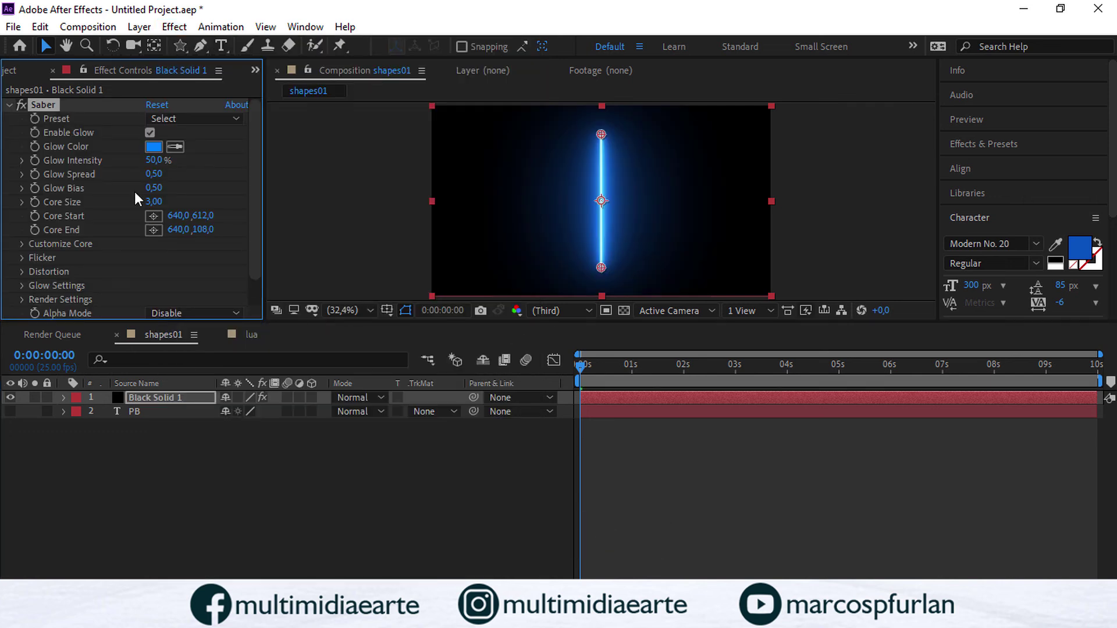
Step: Customize the Saber core with Core Type Text Layer, using 2. PB as its text layer
scroll(250, 225, down, 2)
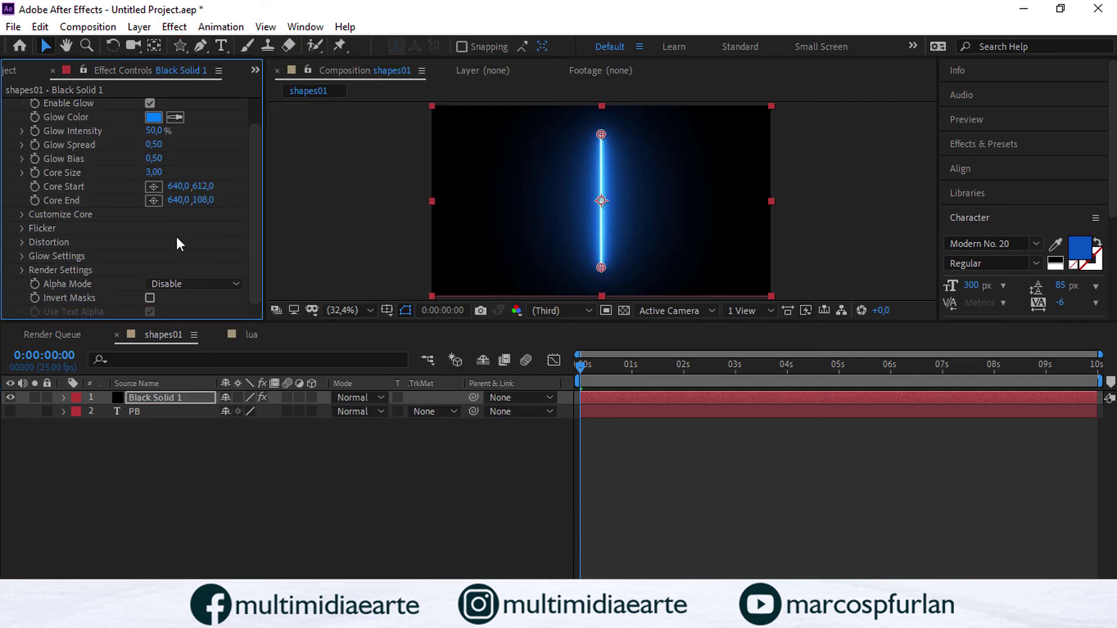
click(21, 214)
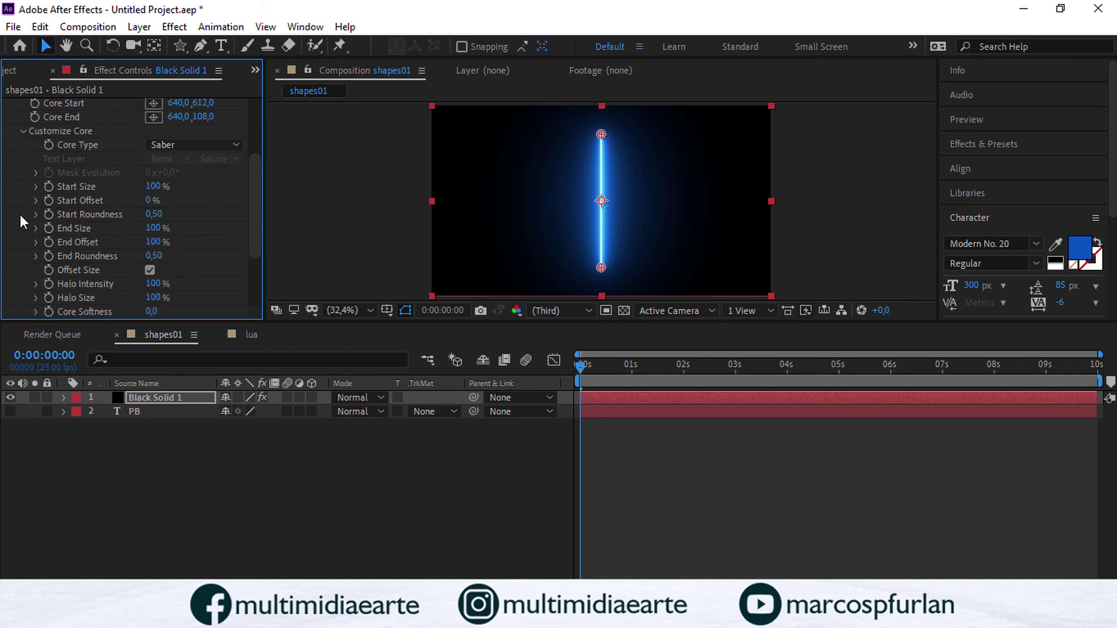
click(184, 144)
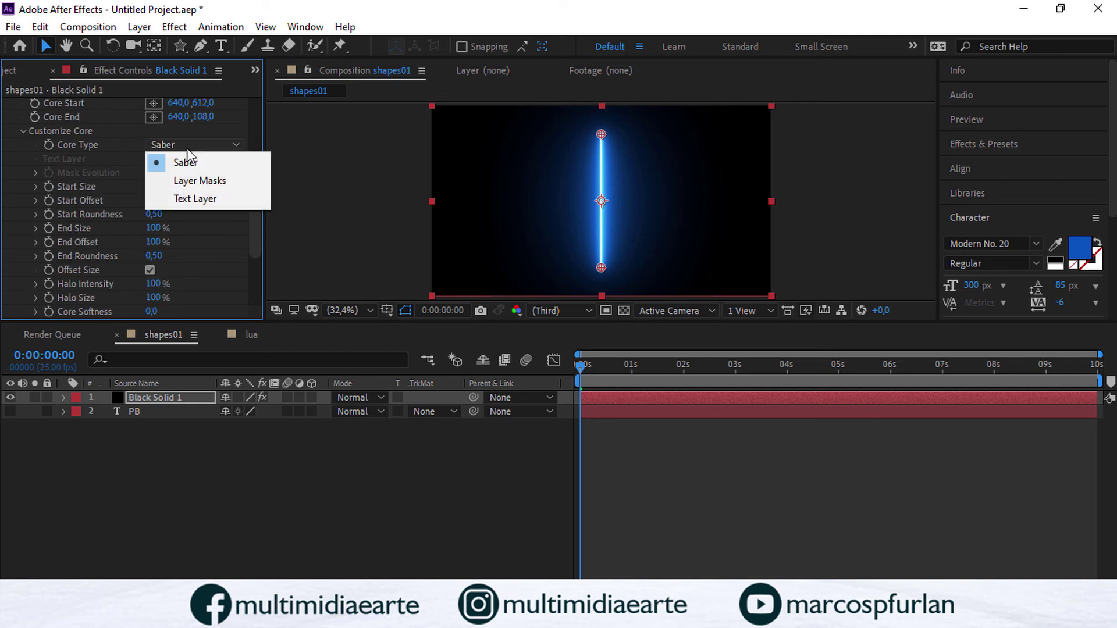
click(204, 196)
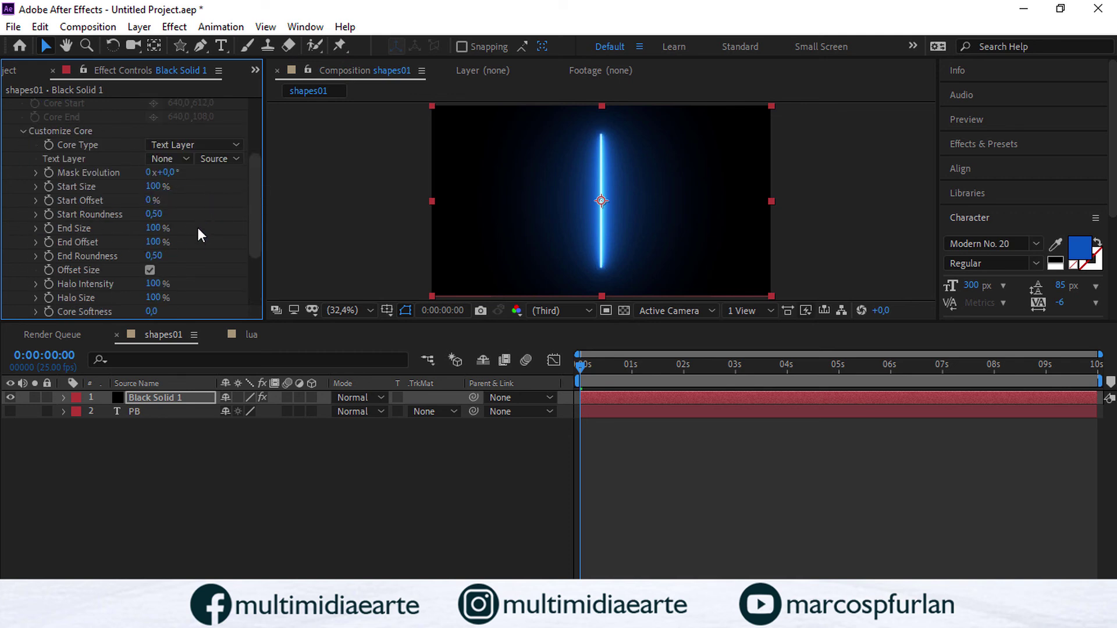
click(184, 160)
click(185, 217)
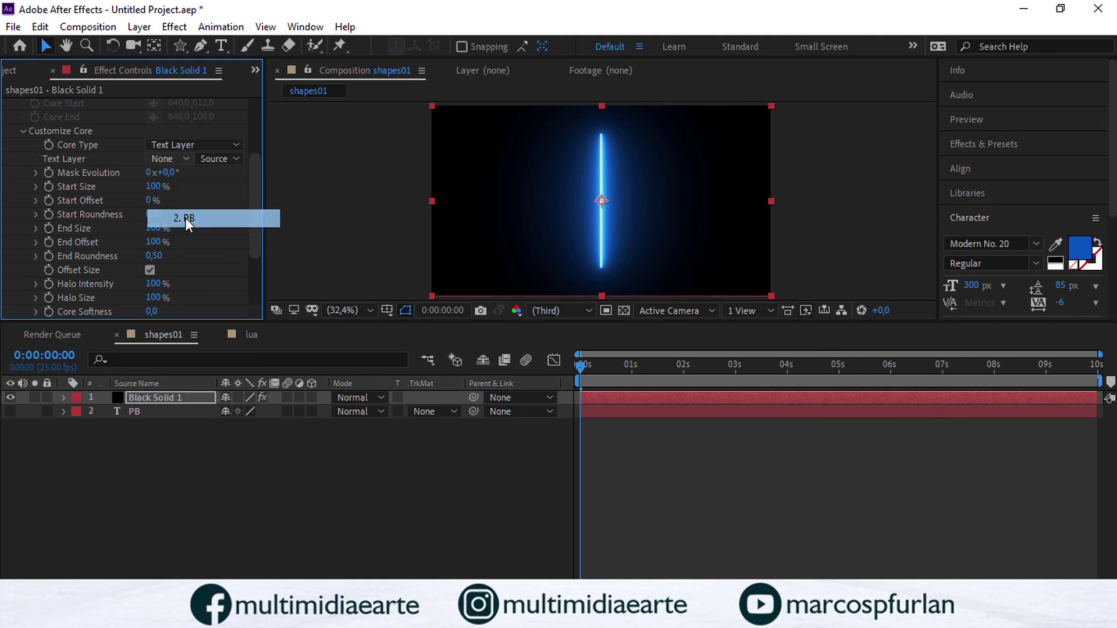
Step: Try the Fire, Core, Haze and Inferno presets for Saber on the black solid
drag(253, 180, 251, 129)
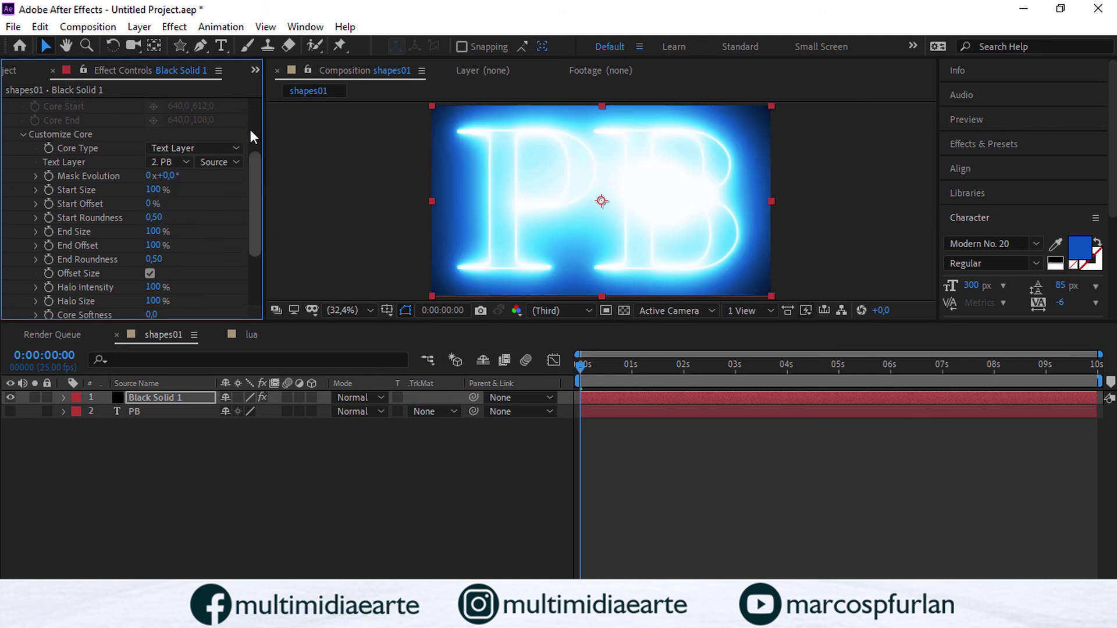
click(223, 118)
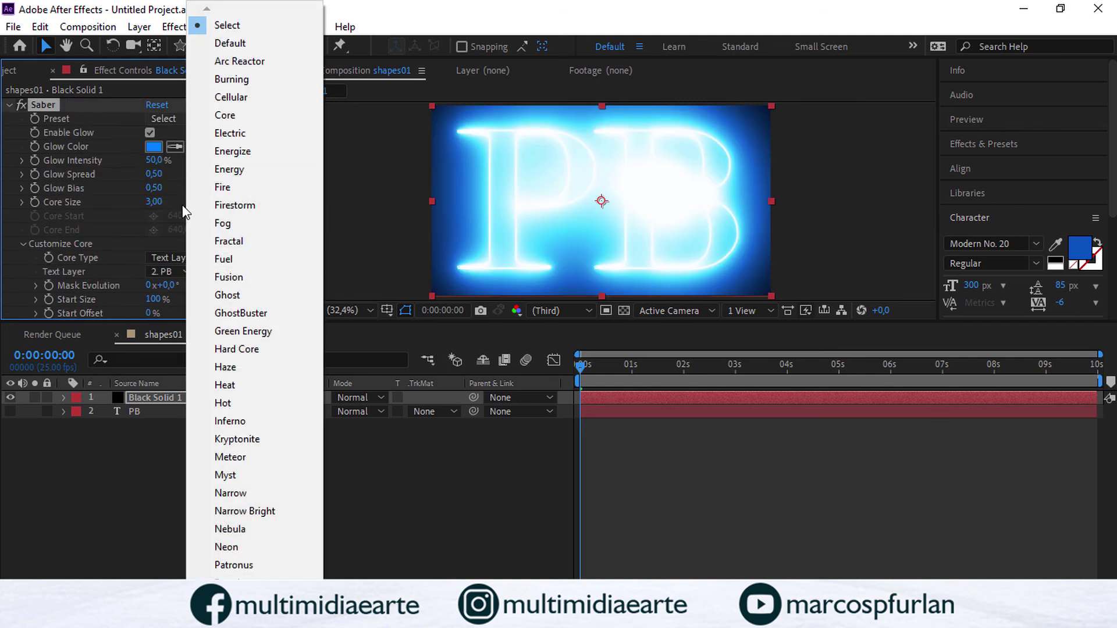
click(201, 187)
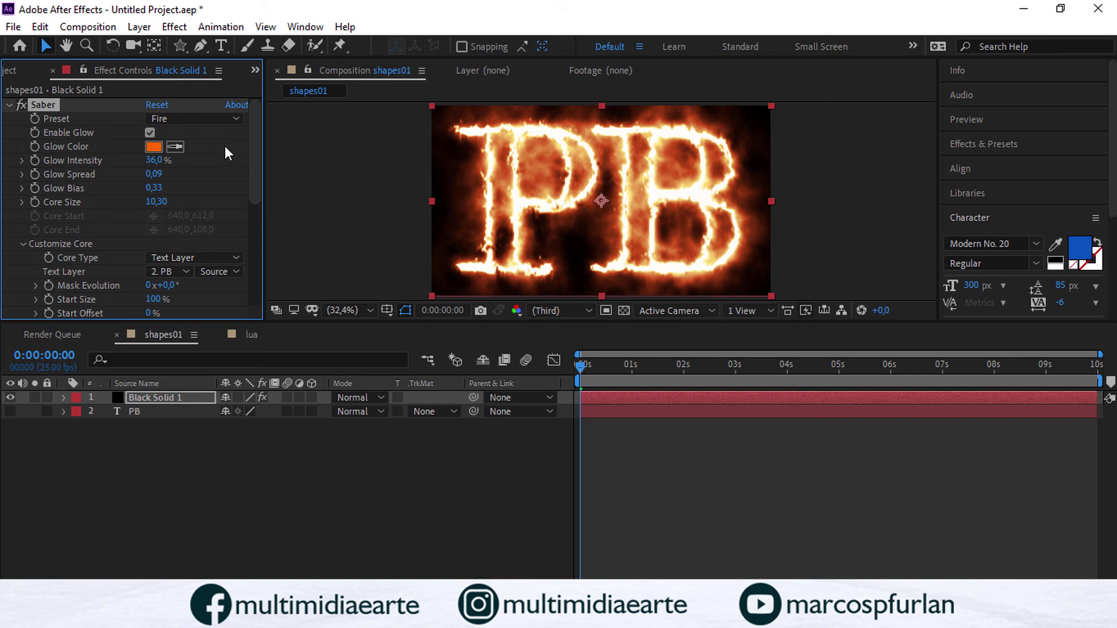
click(236, 116)
click(235, 115)
click(235, 115)
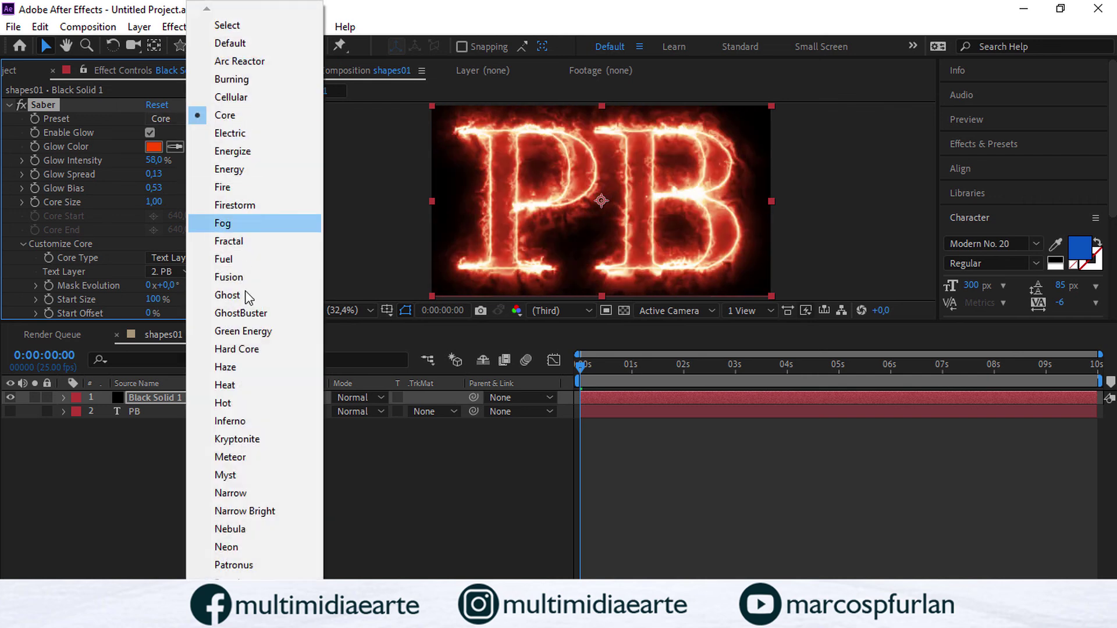
click(239, 367)
click(212, 117)
click(244, 423)
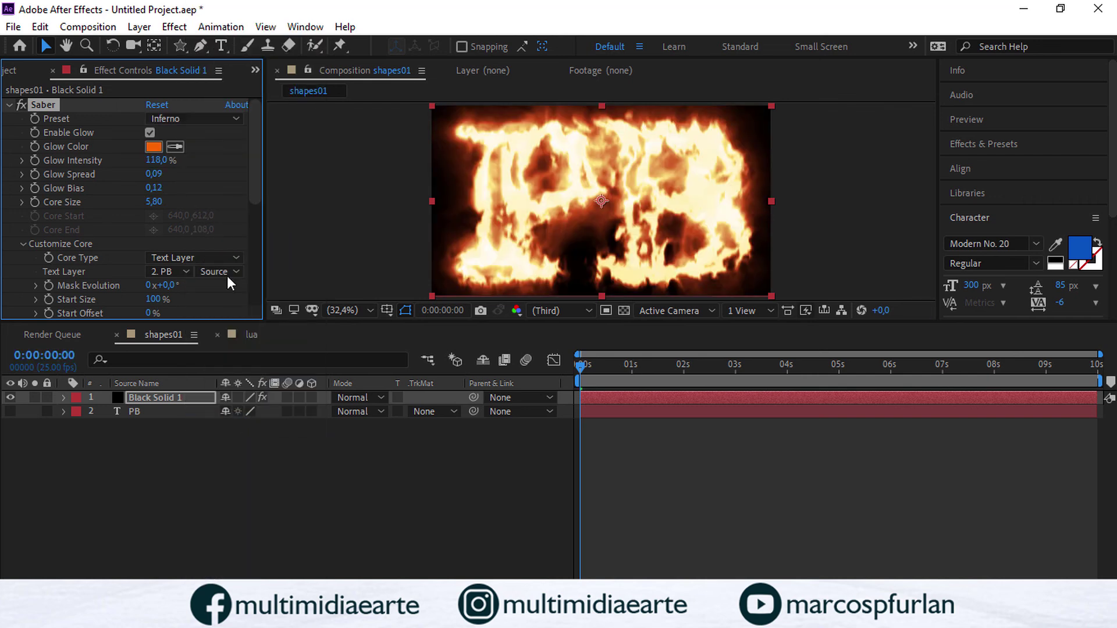
Step: Compare the Fire and Core presets again and set the Saber preset to Energy
click(219, 114)
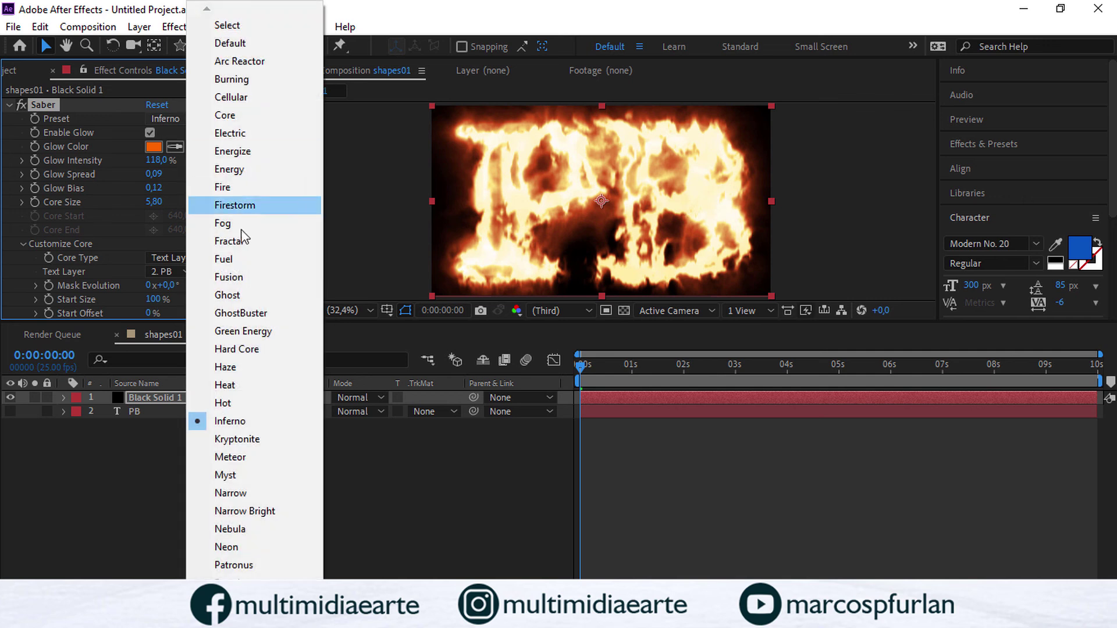
click(233, 187)
click(251, 116)
click(224, 153)
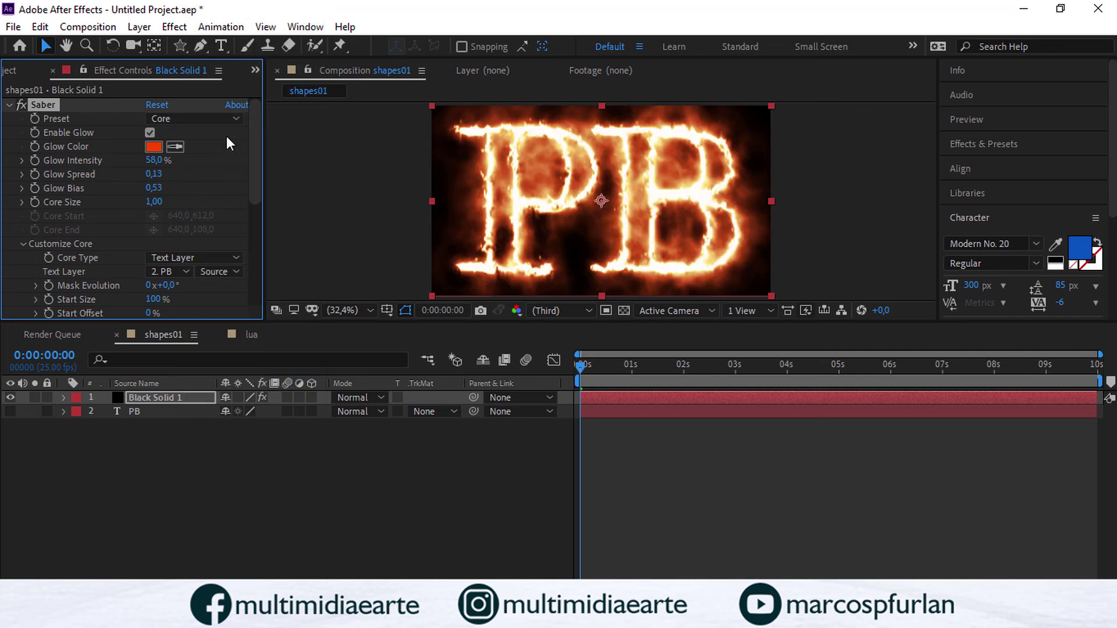
click(227, 119)
click(225, 169)
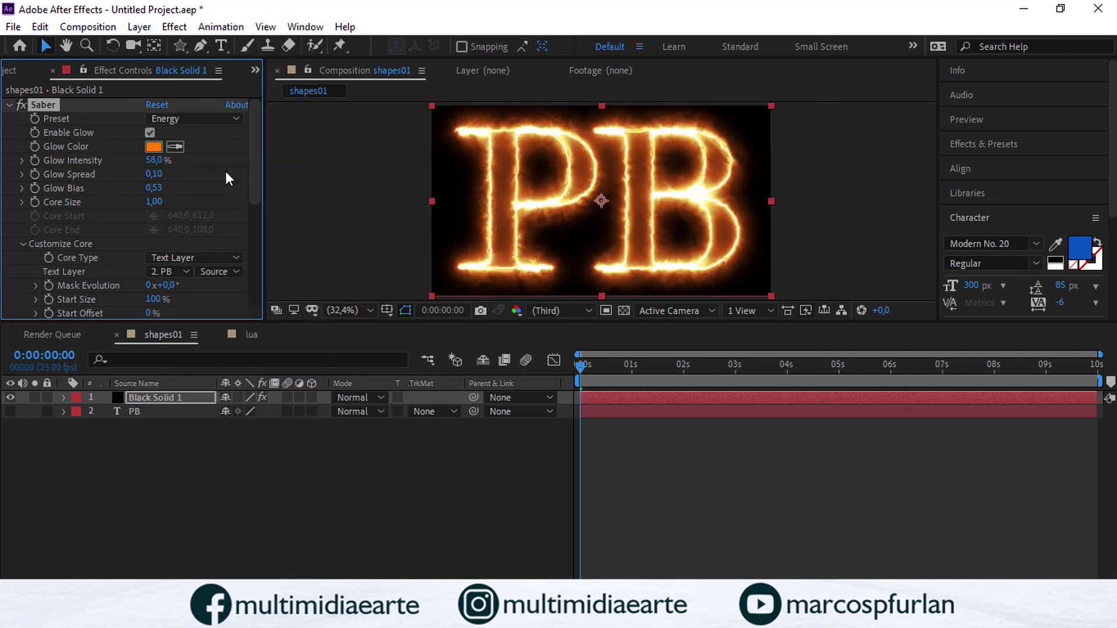